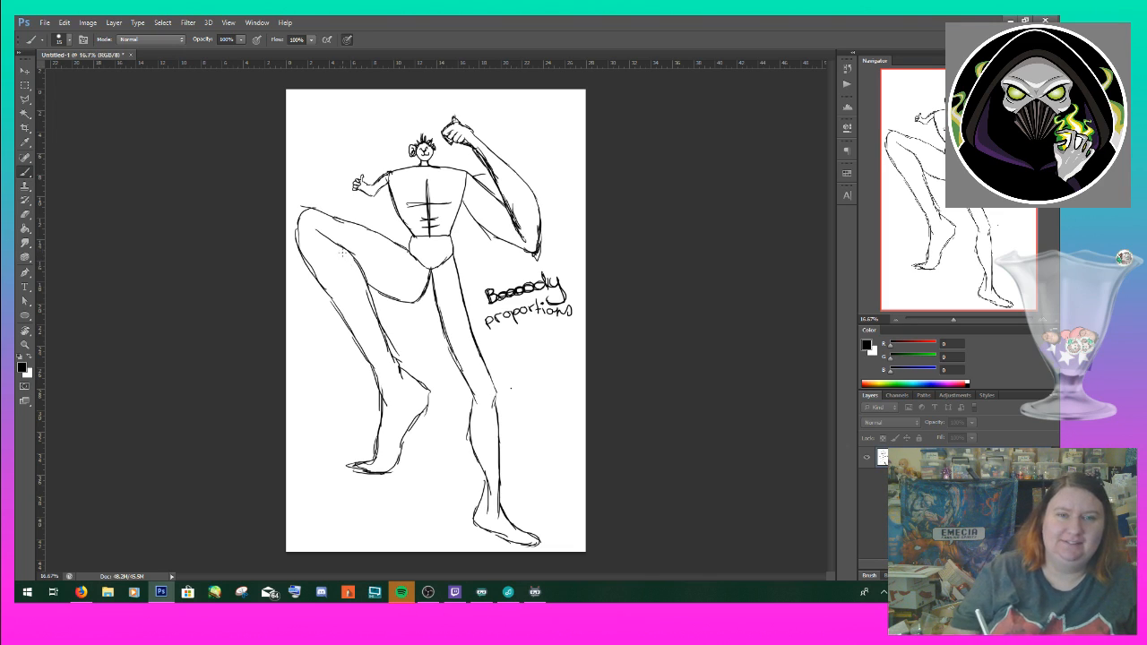
- Create a new blank document 17 by 17 inches at 300 pixels/inch with a white background
left_click(45, 24)
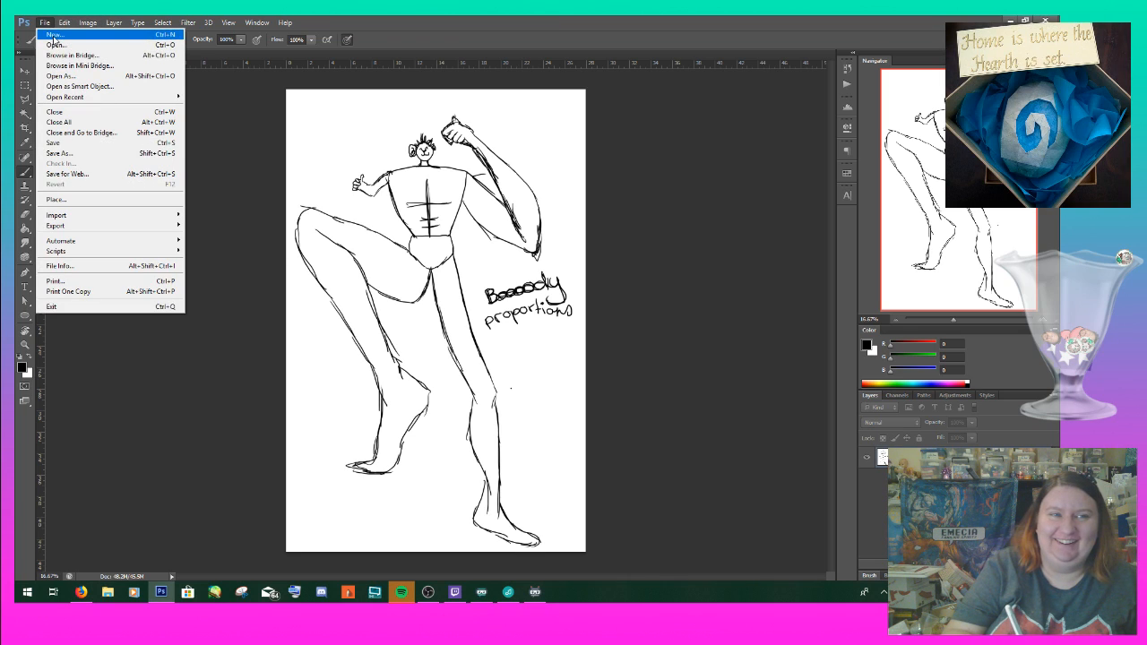
left_click(55, 36)
double_click(208, 294)
type("17")
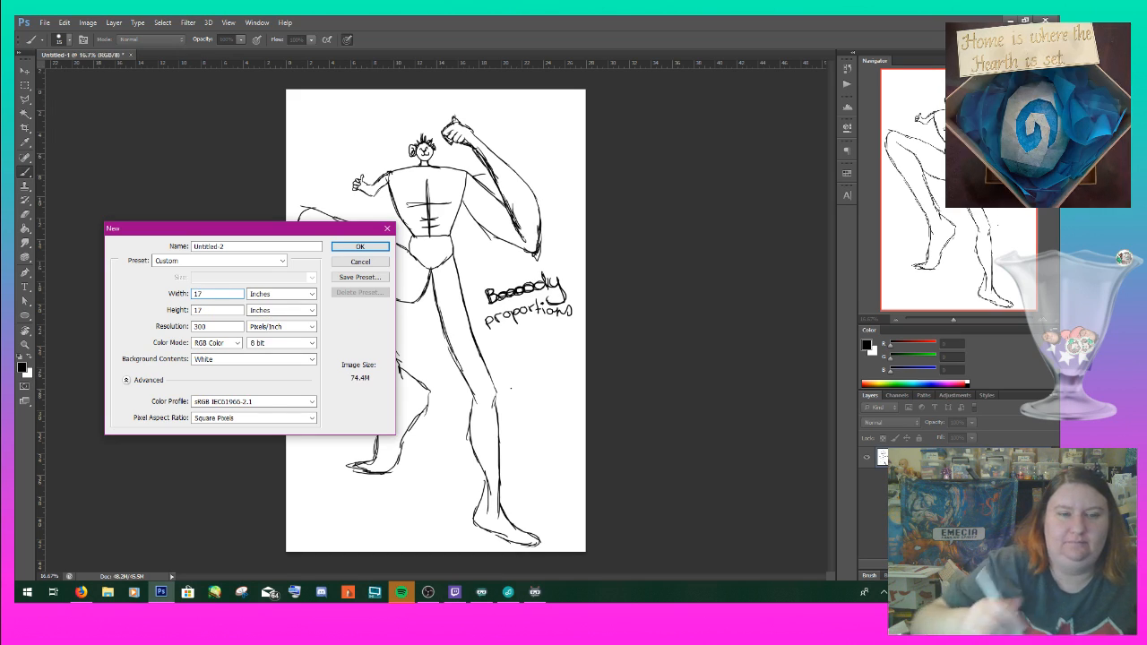
key("Escape")
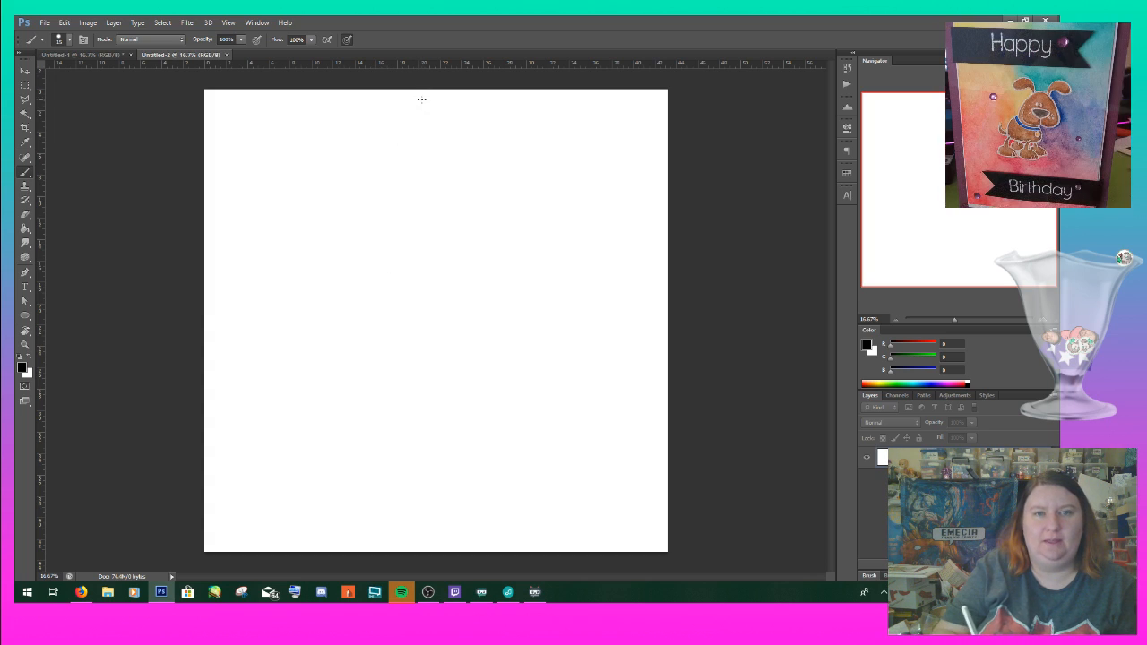
- Draw a straight black vertical line down the middle of the canvas to divide it into two columns
left_click_drag(422, 85, 427, 549)
key("ctrl+z")
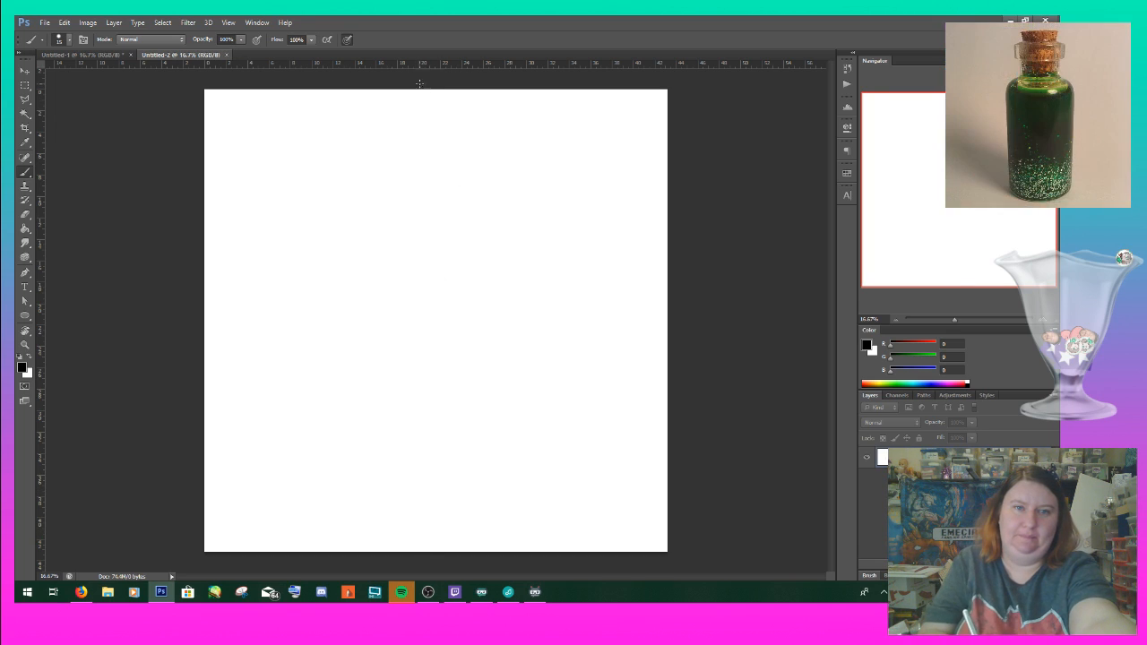
left_click_drag(431, 88, 431, 551)
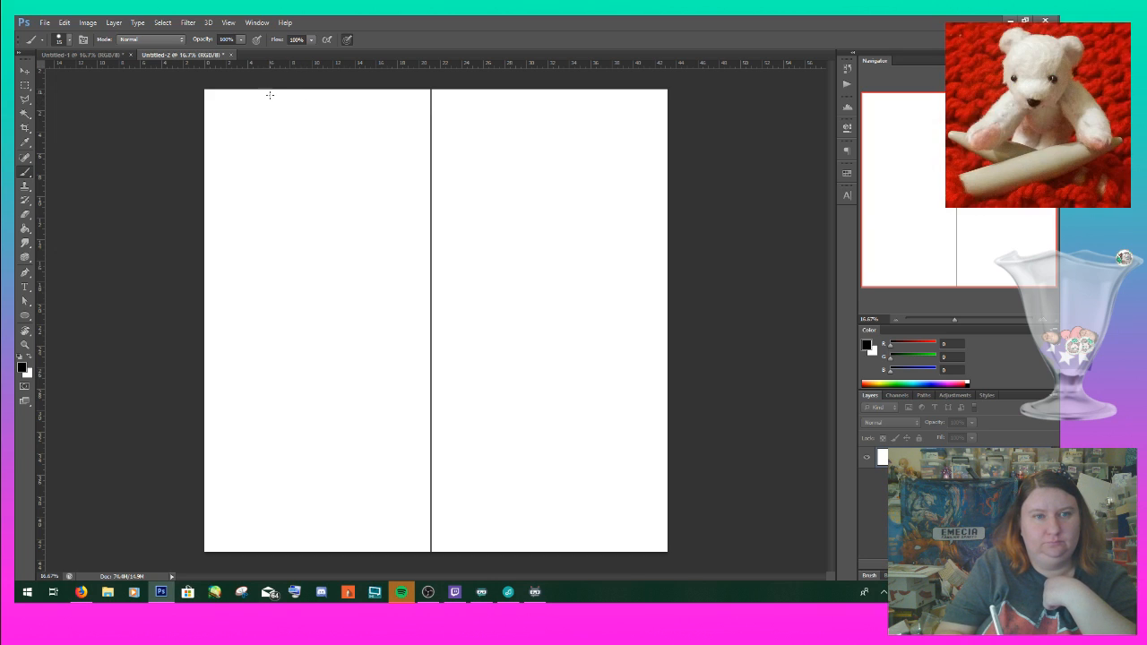
- Handwrite the headings "Female" above the first column and "Male" above the second column
mouse_move(274, 94)
left_mouse_down()
mouse_move(283, 98)
mouse_move(257, 102)
mouse_move(323, 106)
left_mouse_up()
key("ctrl+z")
mouse_move(507, 99)
left_mouse_down()
mouse_move(507, 115)
mouse_move(544, 96)
mouse_move(563, 110)
left_mouse_up()
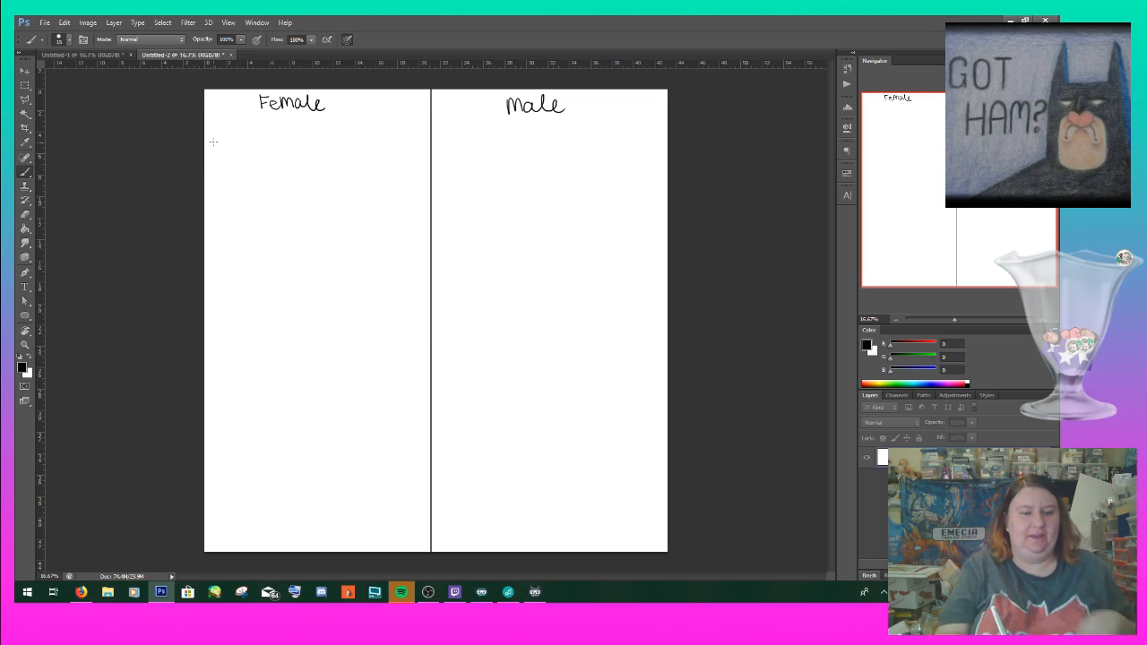
- Draw a straight horizontal line across the full canvas just below the two headings
left_click_drag(196, 114, 670, 114)
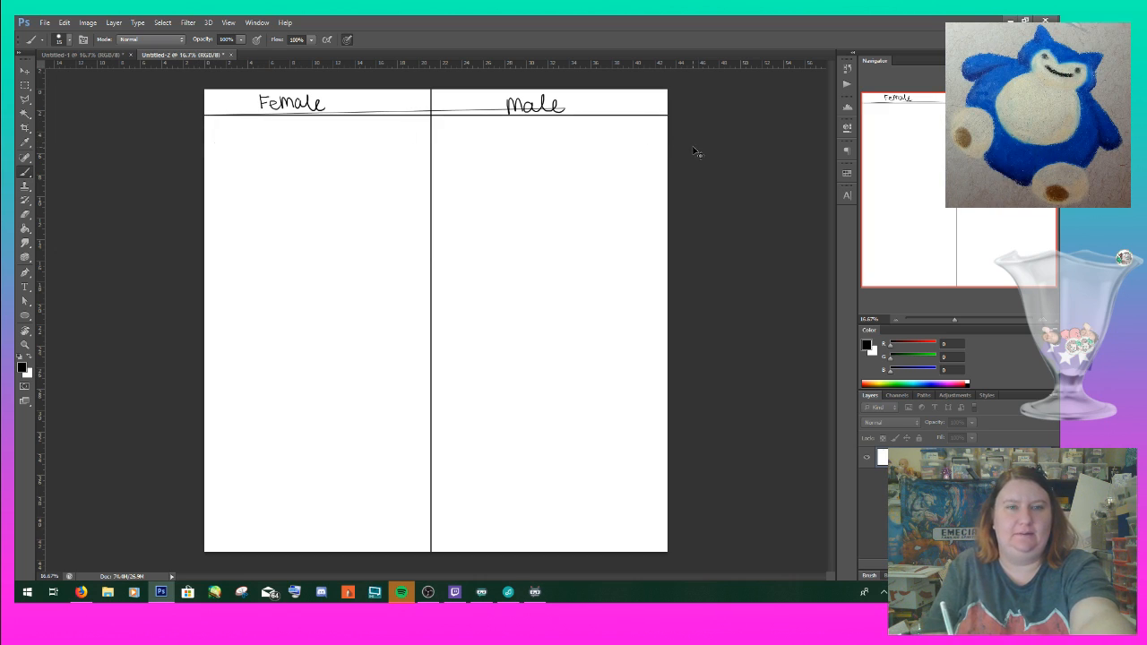
key("ctrl+z")
left_click_drag(201, 113, 670, 113)
key("ctrl+z")
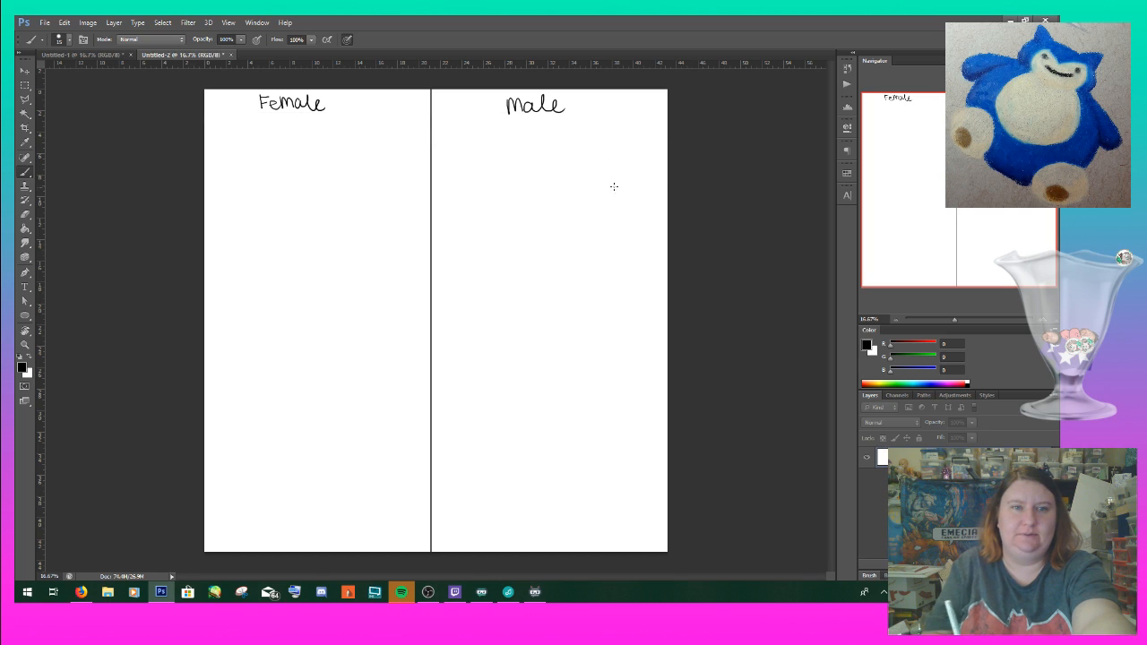
left_click_drag(203, 118, 670, 118)
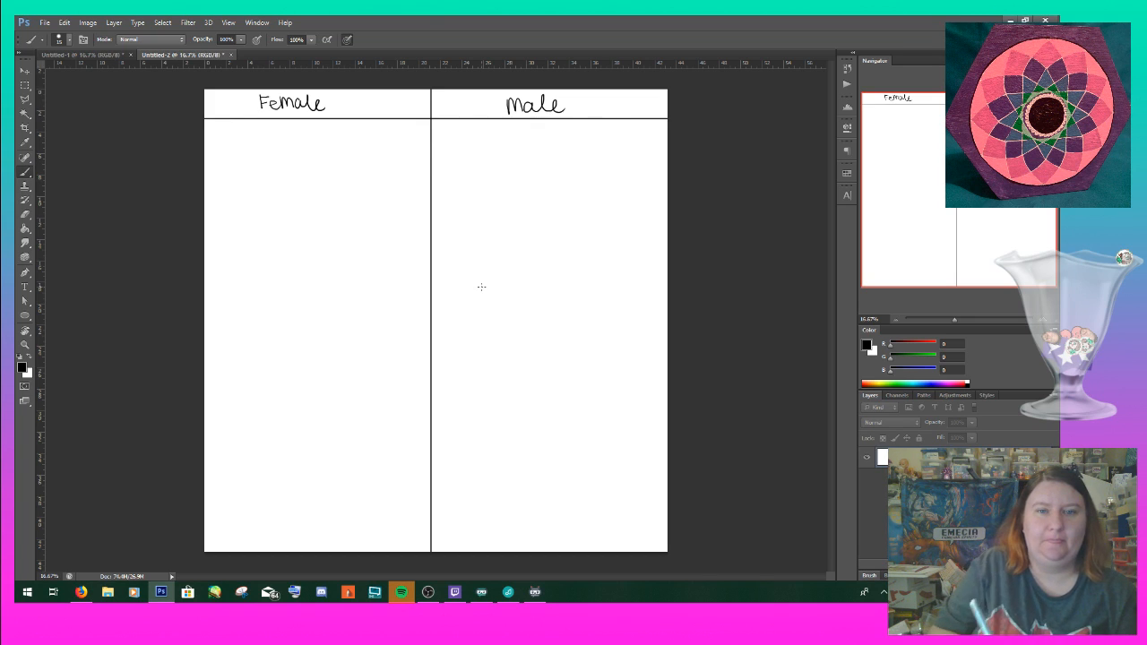
right_click(416, 147)
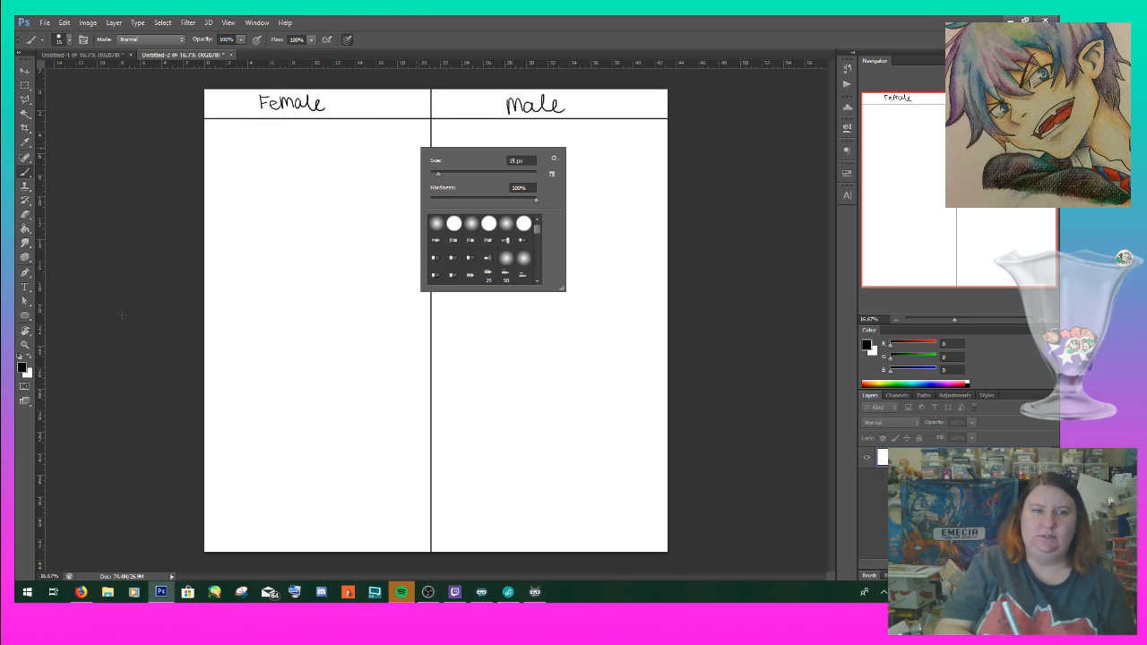
left_click(162, 267)
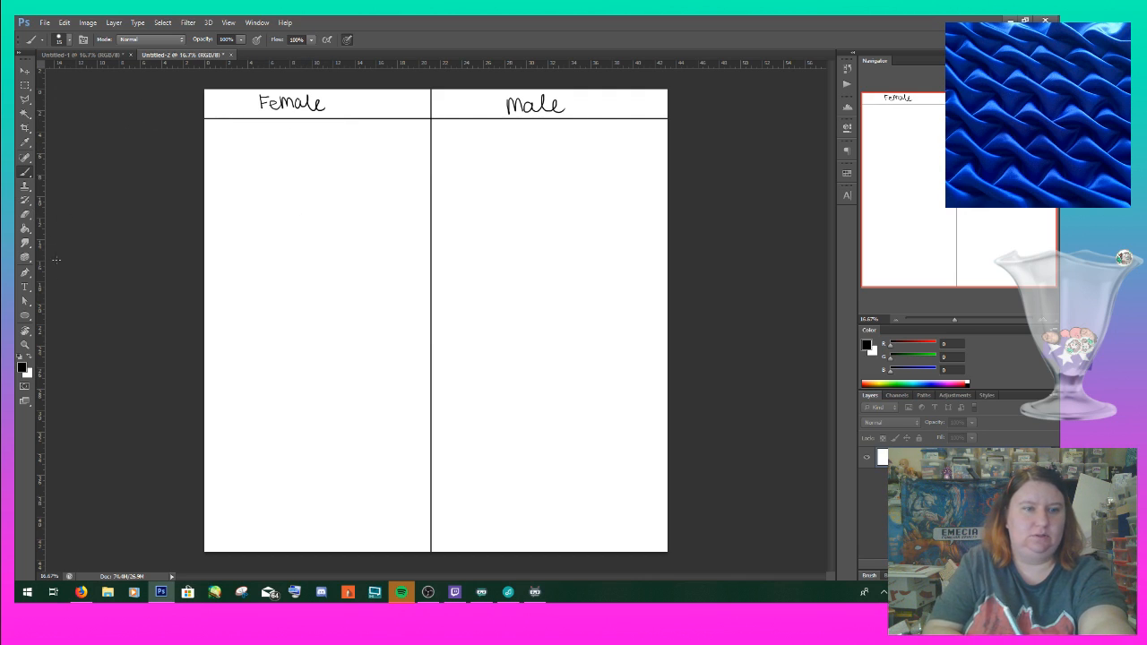
- Set the foreground colour to bright pink and draw a straight vertical guide line down the centre of the Male column
left_click(23, 366)
left_click(503, 155)
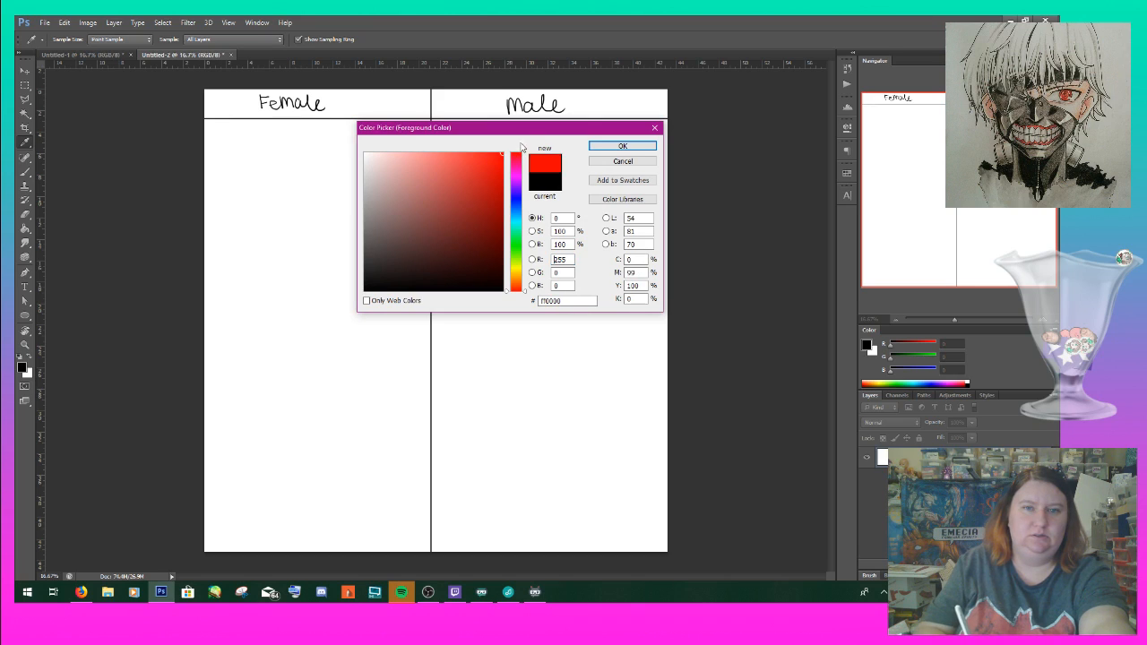
left_click(516, 175)
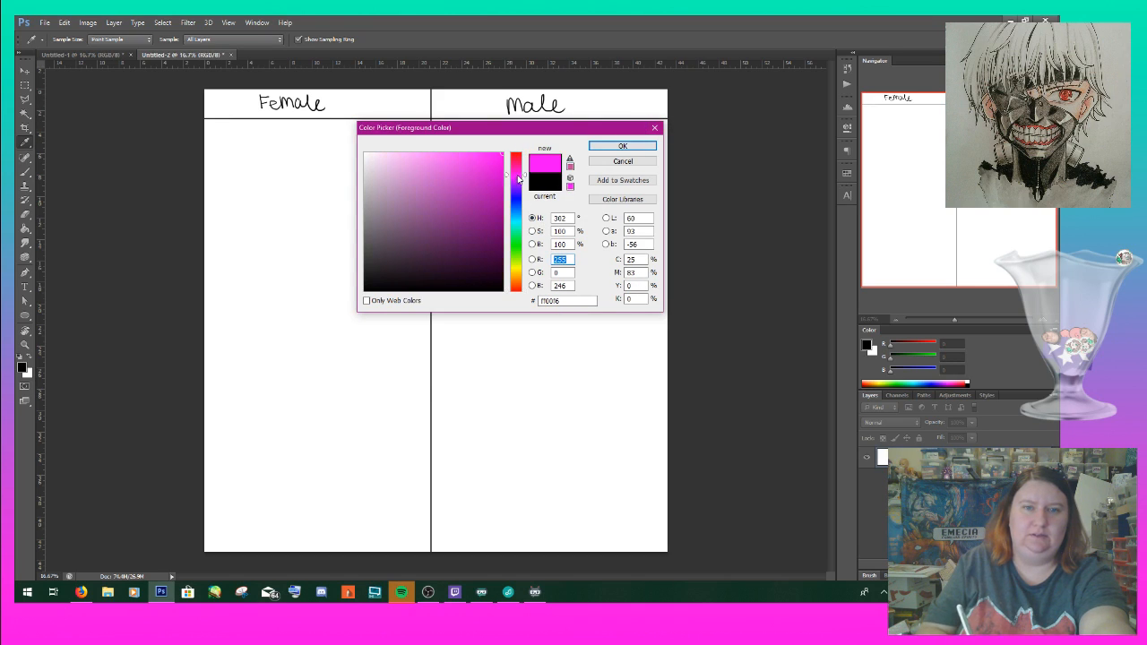
left_click_drag(491, 201, 493, 166)
left_click(518, 169)
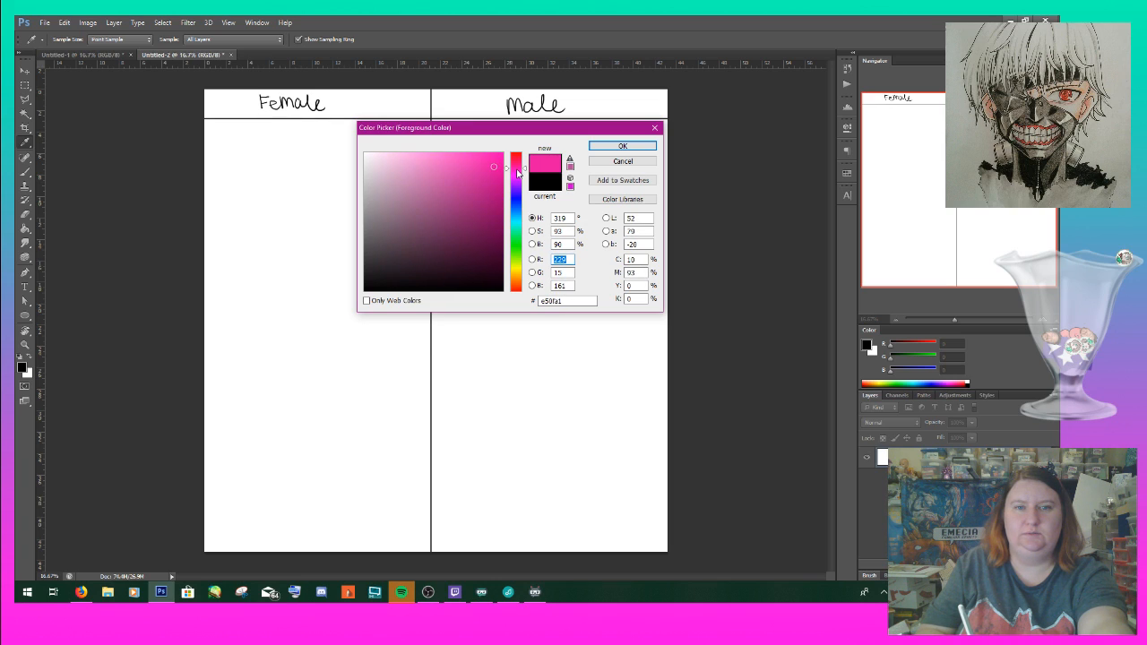
left_click(703, 126)
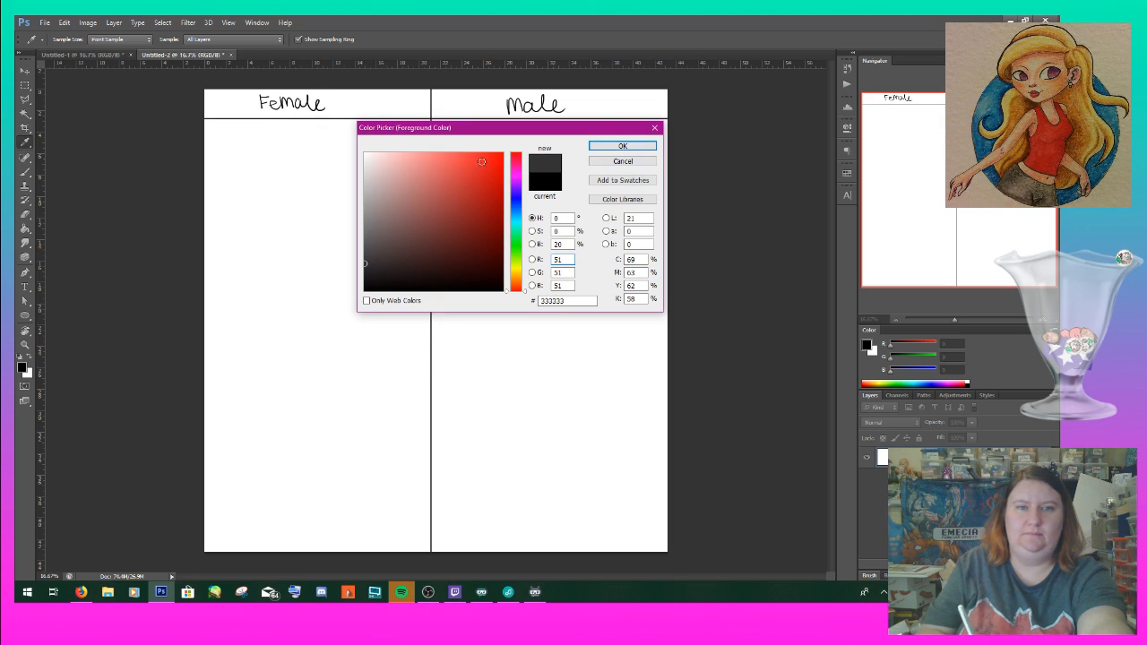
left_click(478, 176)
left_click(459, 162)
left_click(517, 168)
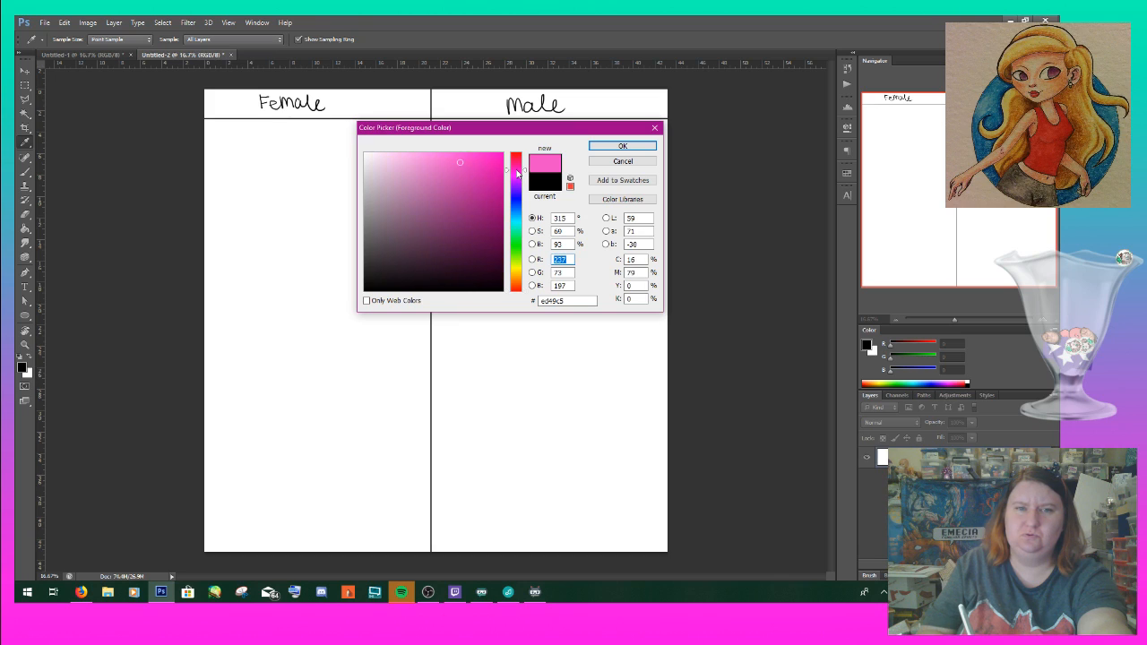
left_click(616, 146)
left_click_drag(541, 160, 529, 529)
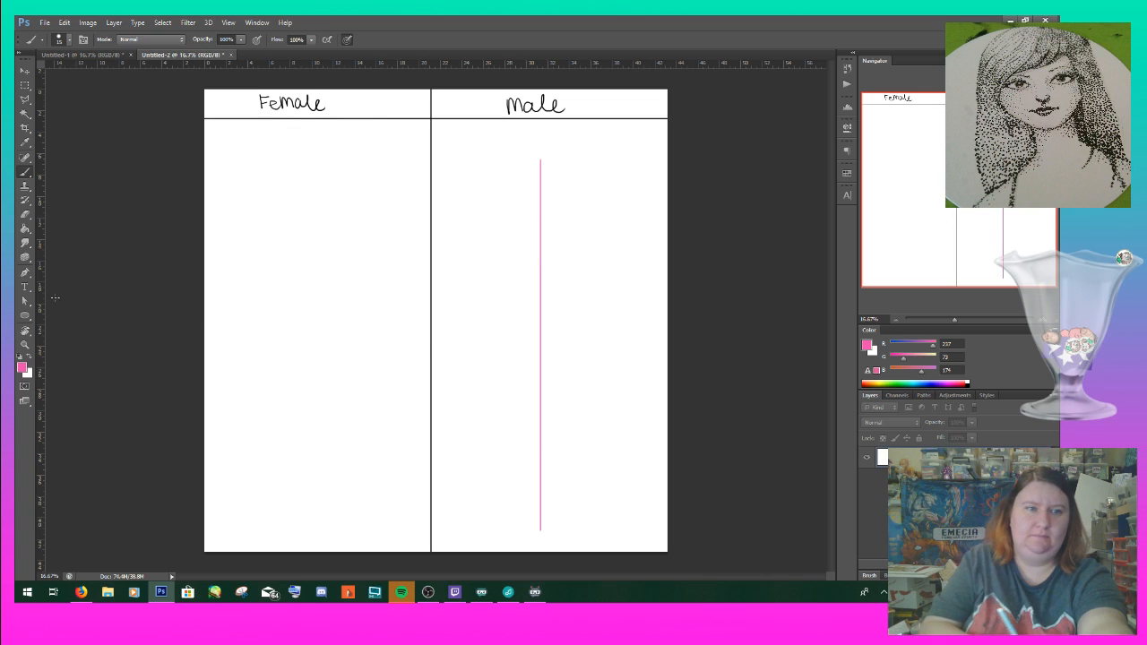
- Set the foreground colour to light blue and draw a straight vertical guide line down the centre of the Female column
left_click(22, 367)
left_click(516, 212)
left_click_drag(515, 212, 517, 209)
left_click(626, 144)
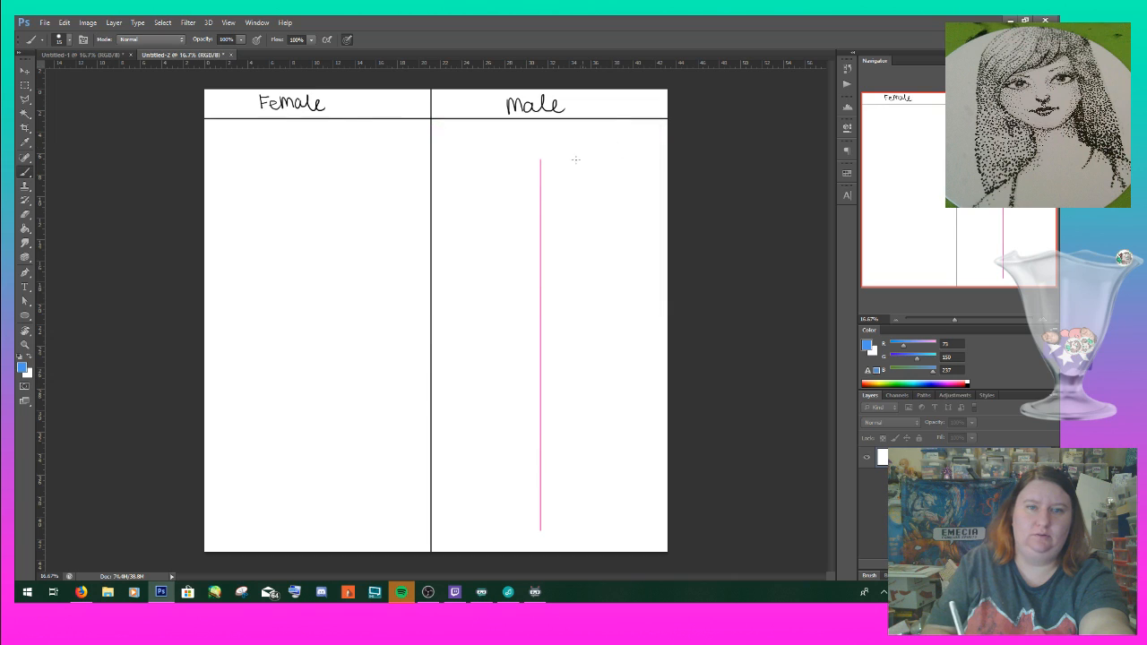
left_click_drag(309, 189, 306, 541)
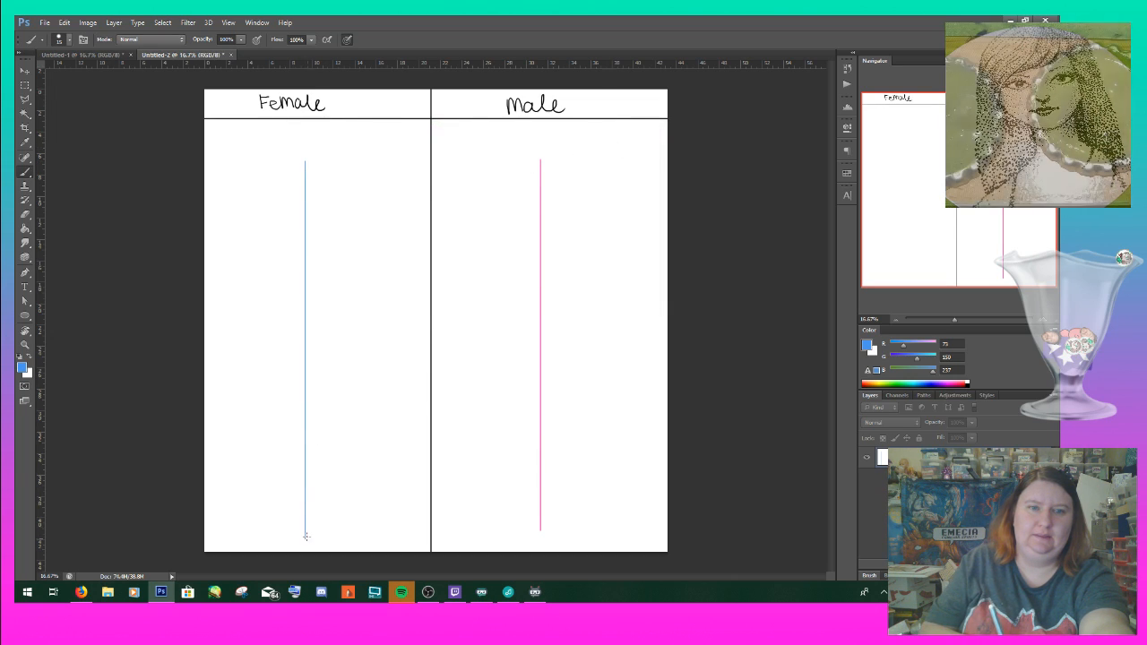
key("ctrl+z")
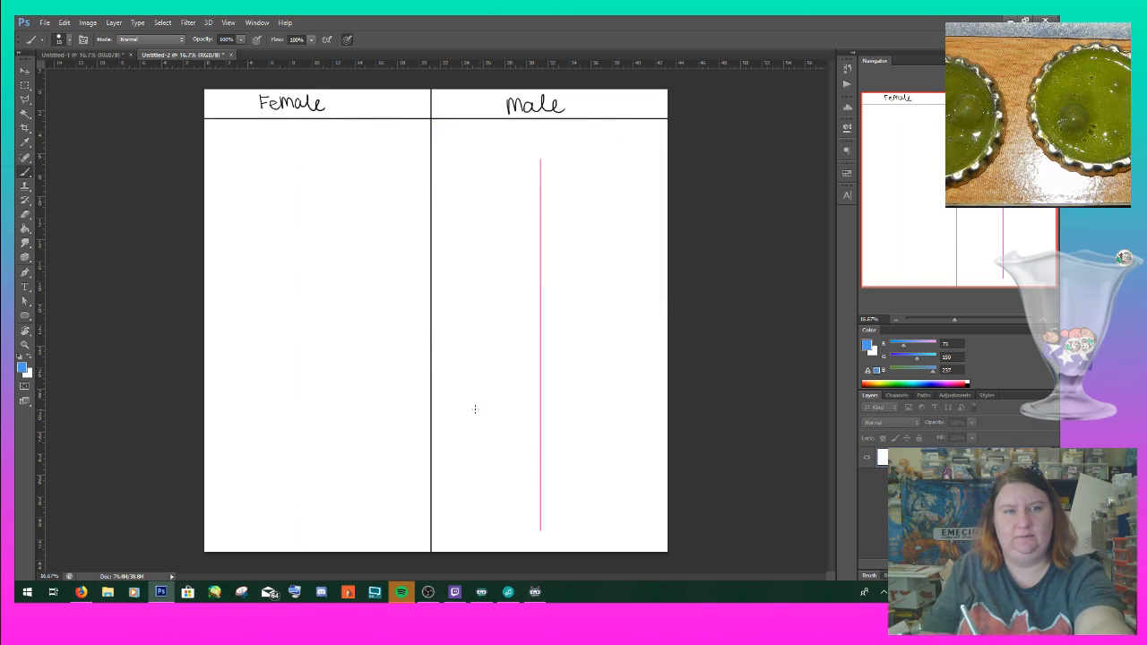
left_click_drag(308, 164, 307, 539)
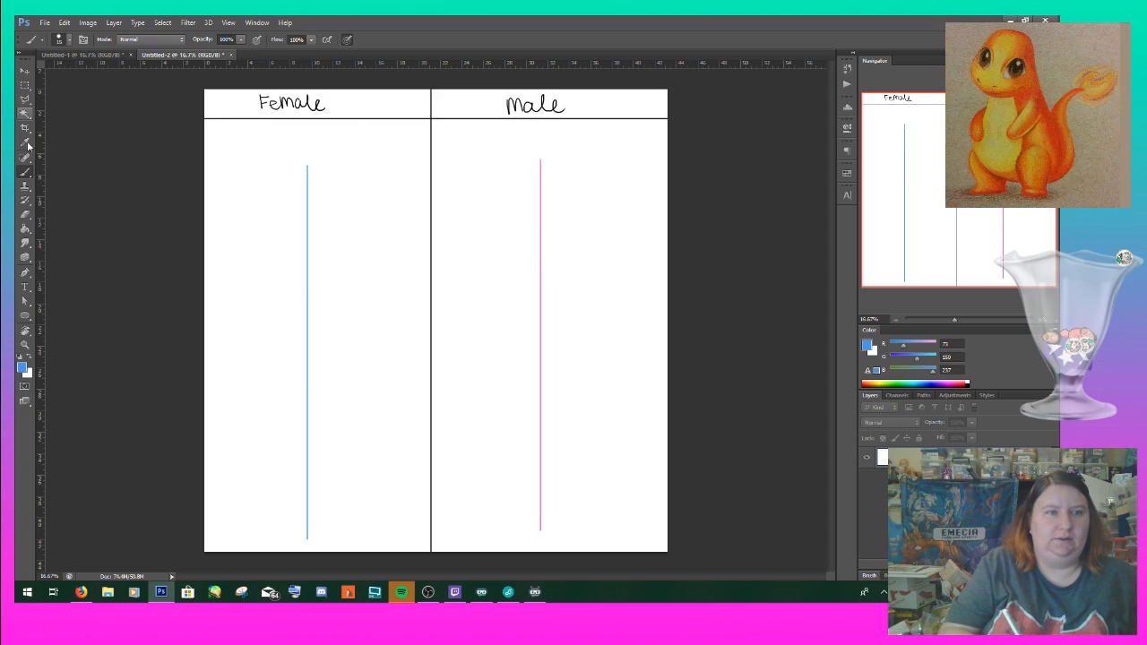
- On a new layer, sketch a black circle for the head around the upper end of the blue guide line
left_click(20, 360)
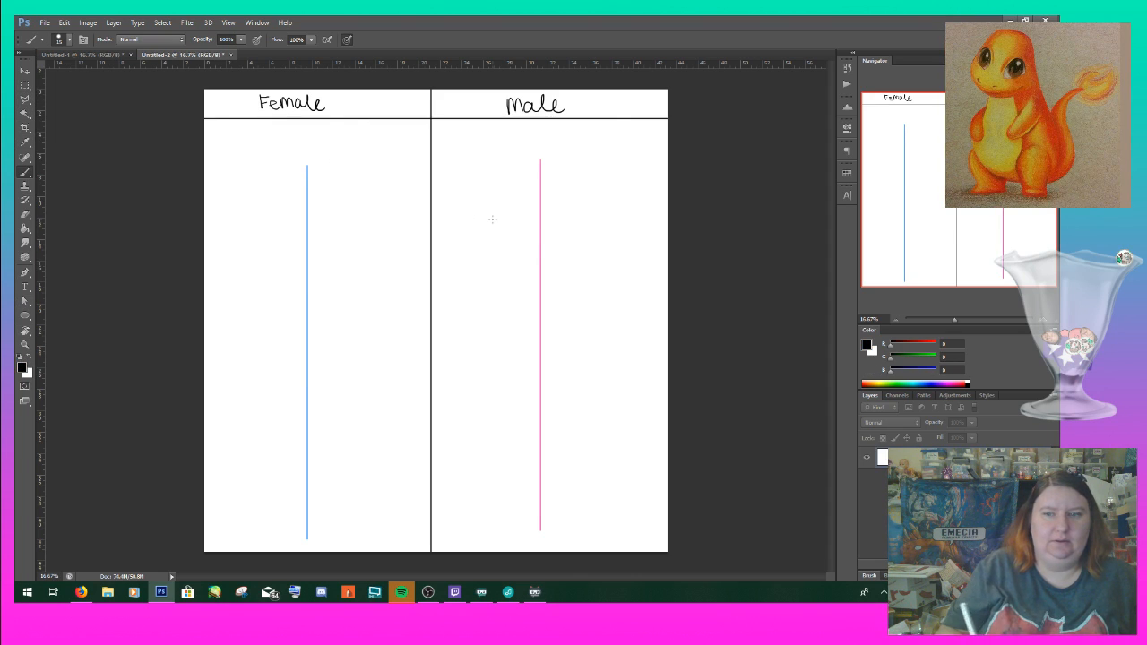
left_click(989, 565)
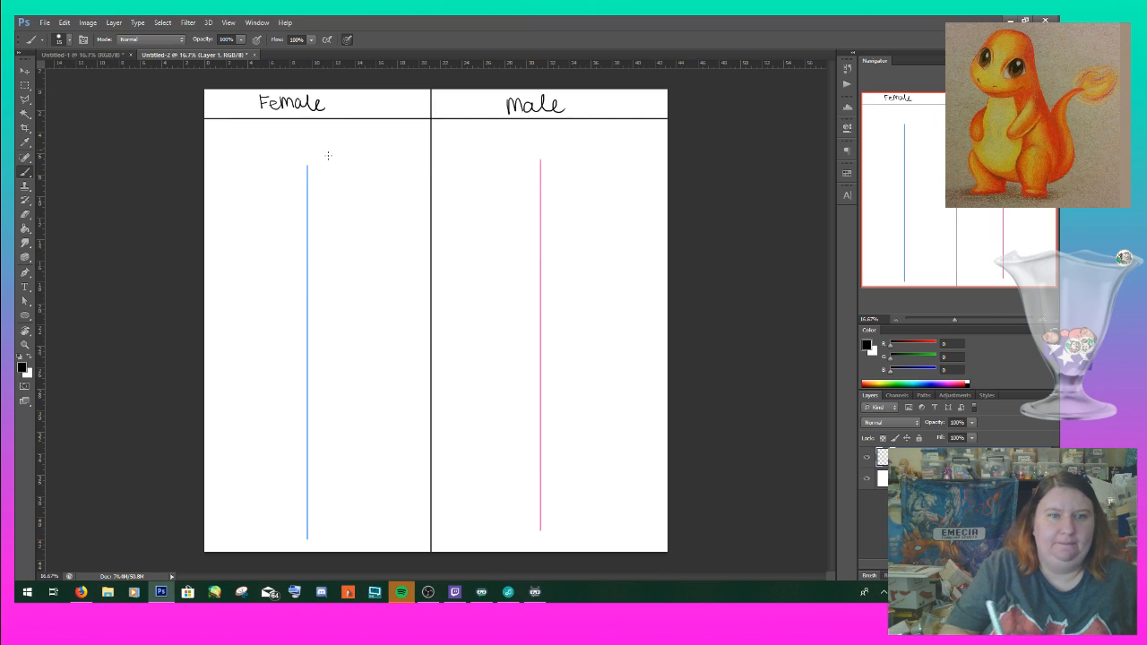
mouse_move(303, 157)
left_mouse_down()
mouse_move(288, 183)
mouse_move(303, 202)
mouse_move(318, 183)
mouse_move(300, 162)
mouse_move(322, 164)
mouse_move(310, 165)
mouse_move(325, 186)
mouse_move(305, 203)
mouse_move(316, 199)
mouse_move(284, 175)
mouse_move(287, 190)
mouse_move(283, 170)
mouse_move(324, 182)
left_mouse_up()
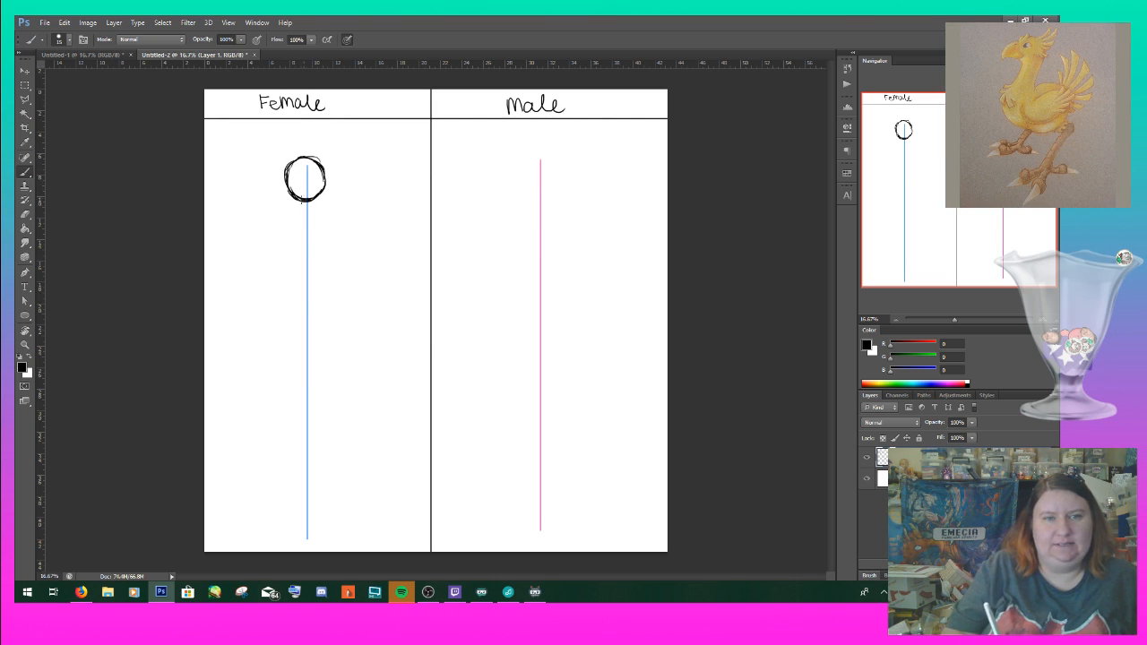
left_click_drag(287, 171, 300, 157)
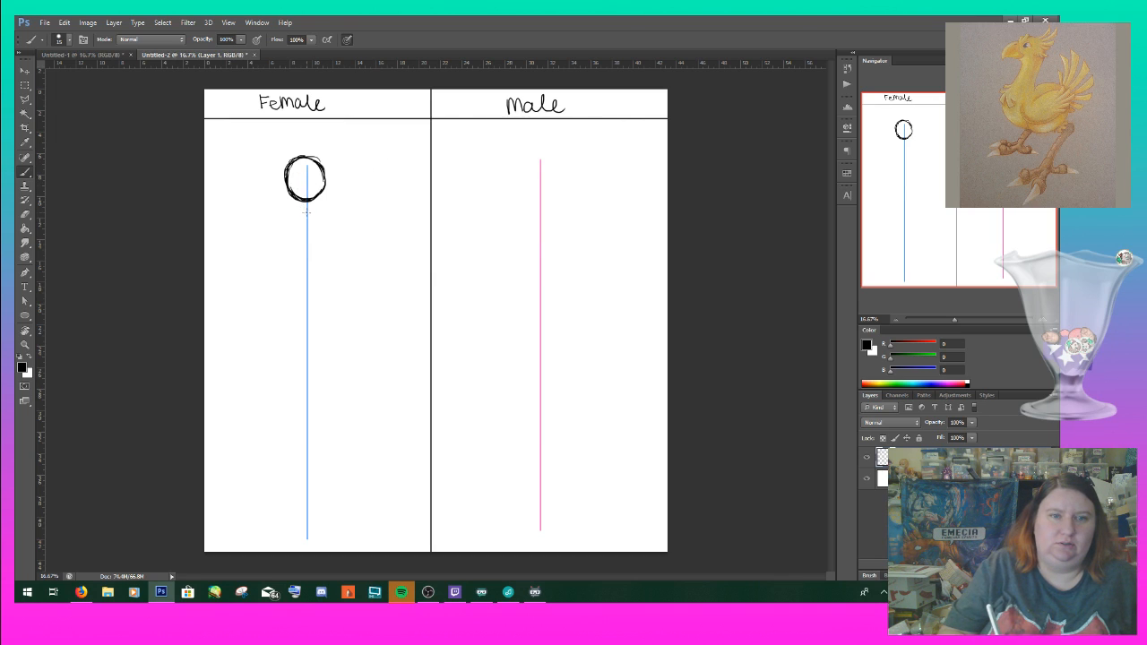
- Mark the chin below the female head circle and sketch a tapered jaw connecting both sides of the circle to it
left_click_drag(303, 211, 311, 211)
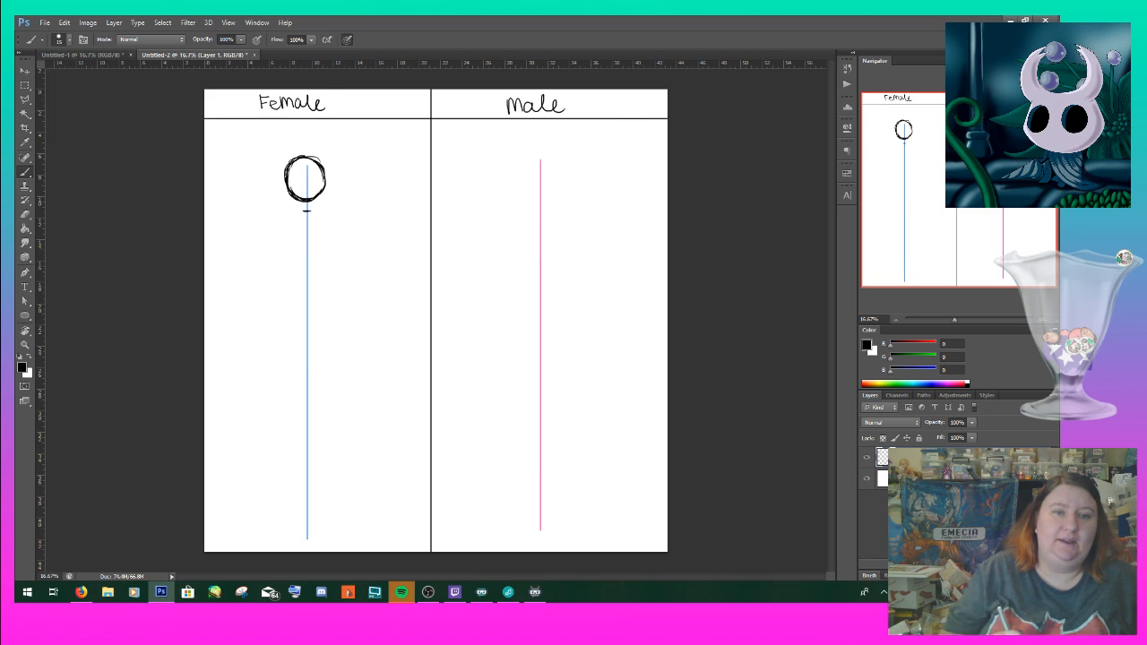
mouse_move(290, 184)
left_mouse_down()
mouse_move(292, 204)
mouse_move(315, 210)
left_mouse_up()
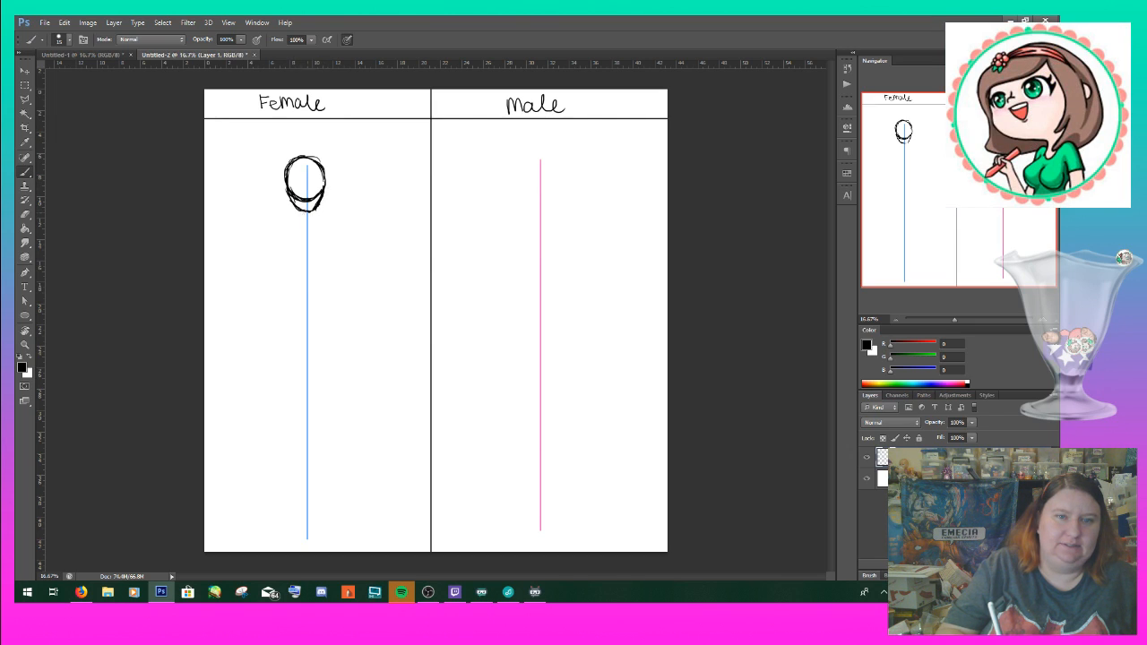
left_click_drag(289, 192, 299, 216)
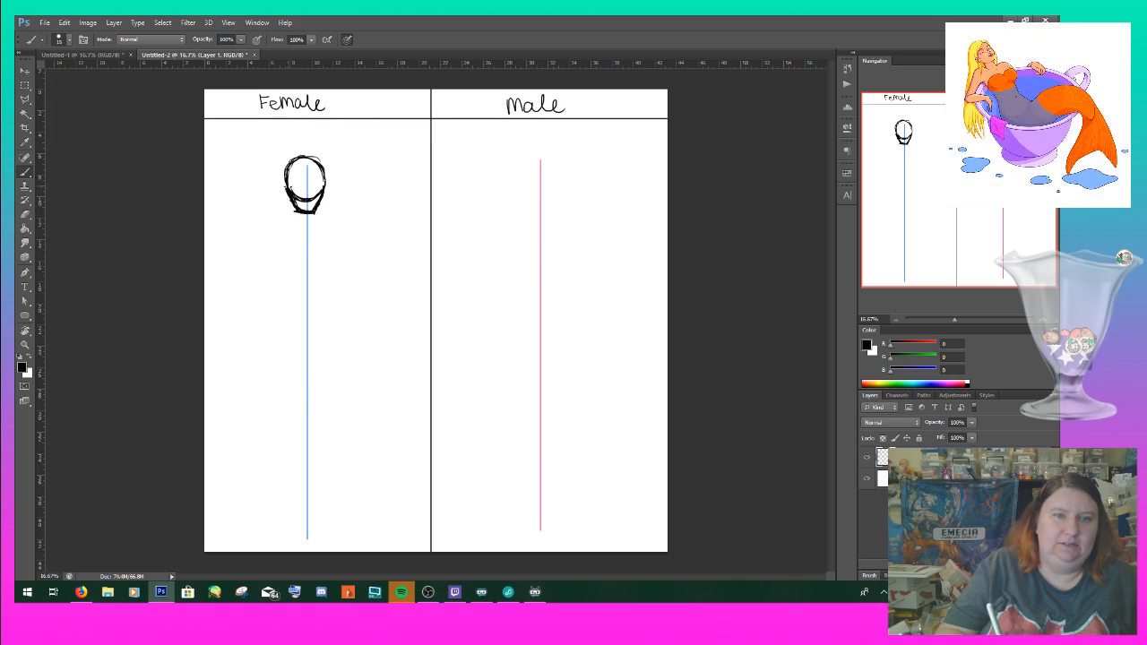
left_click_drag(288, 178, 284, 192)
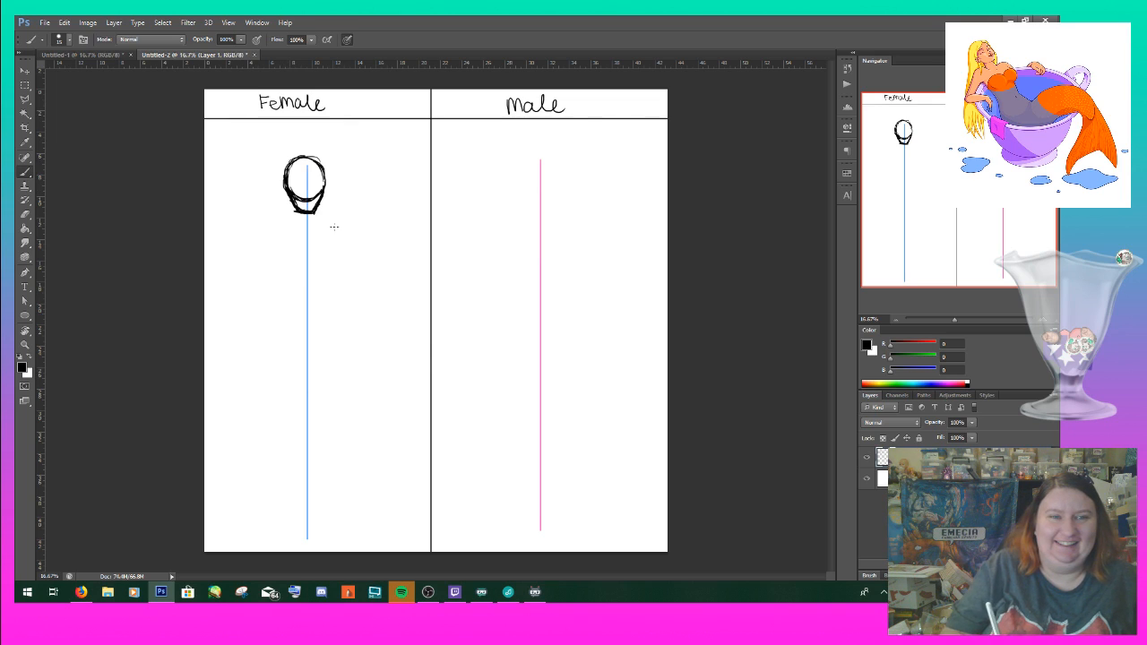
left_click_drag(295, 210, 307, 214)
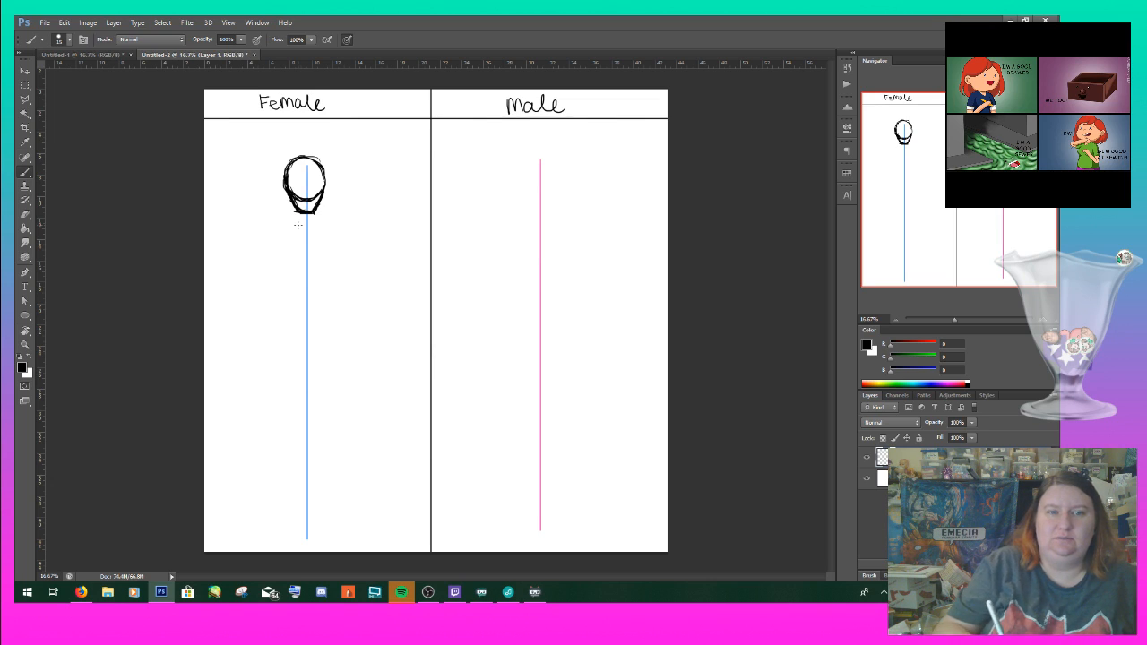
left_click_drag(285, 193, 294, 213)
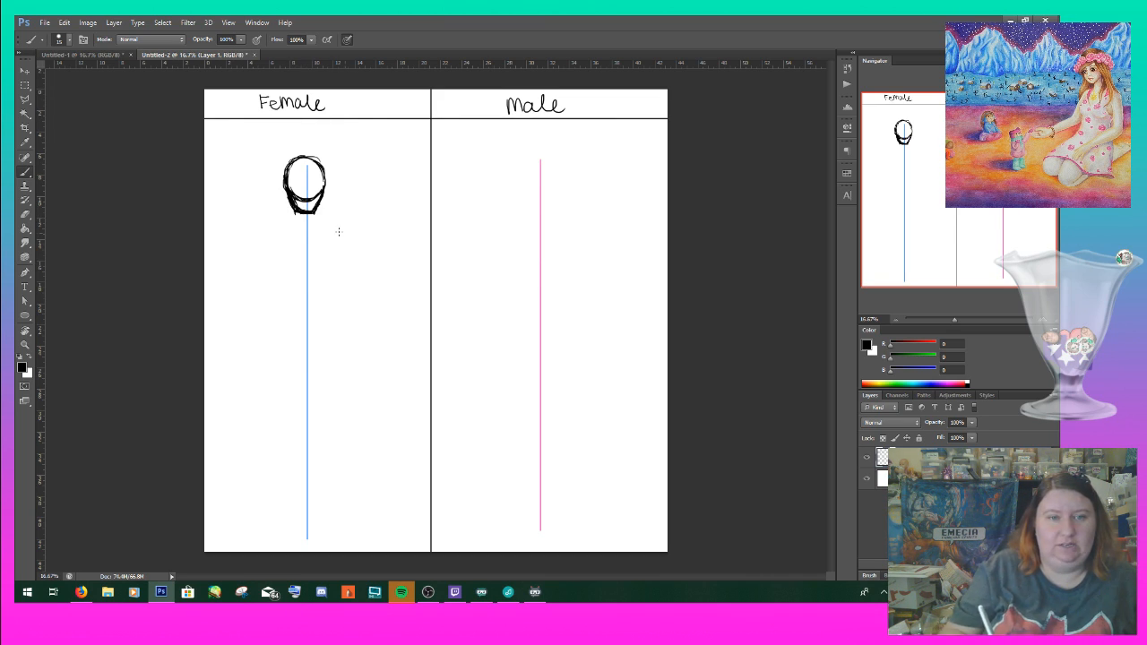
left_click_drag(326, 176, 320, 202)
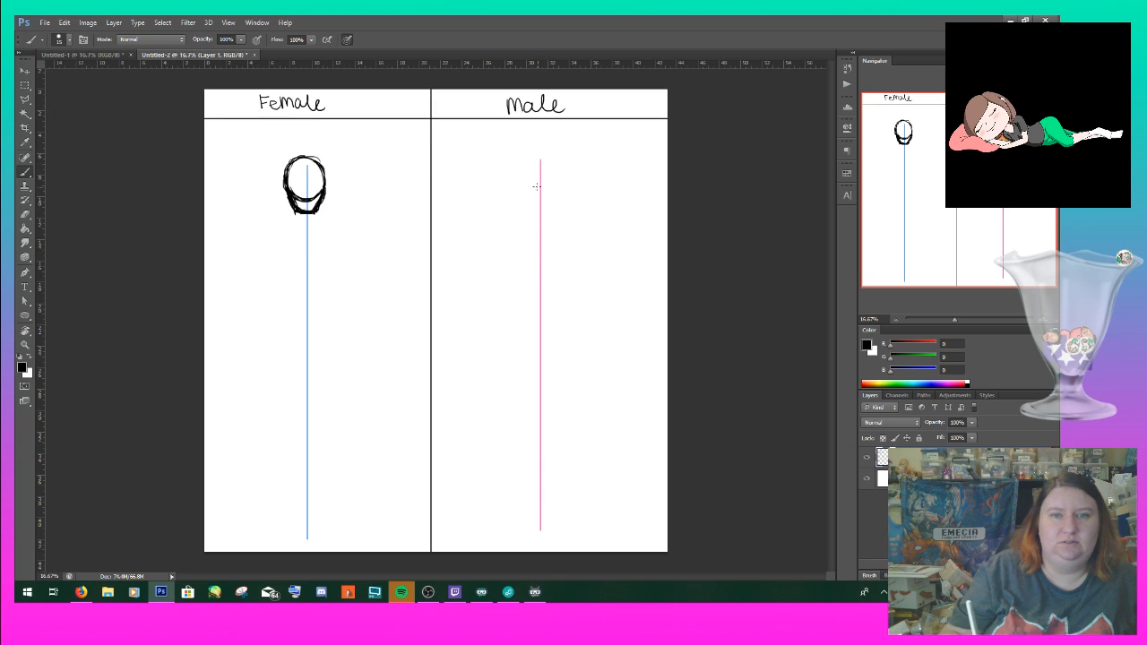
- Sketch the male head as a circle with a broad jaw at the upper end of the pink guide line and thicken its outline
mouse_move(526, 161)
left_mouse_down()
mouse_move(545, 189)
mouse_move(535, 150)
mouse_move(549, 188)
mouse_move(560, 176)
mouse_move(517, 178)
mouse_move(528, 201)
mouse_move(551, 193)
mouse_move(543, 205)
mouse_move(561, 166)
mouse_move(548, 204)
left_mouse_up()
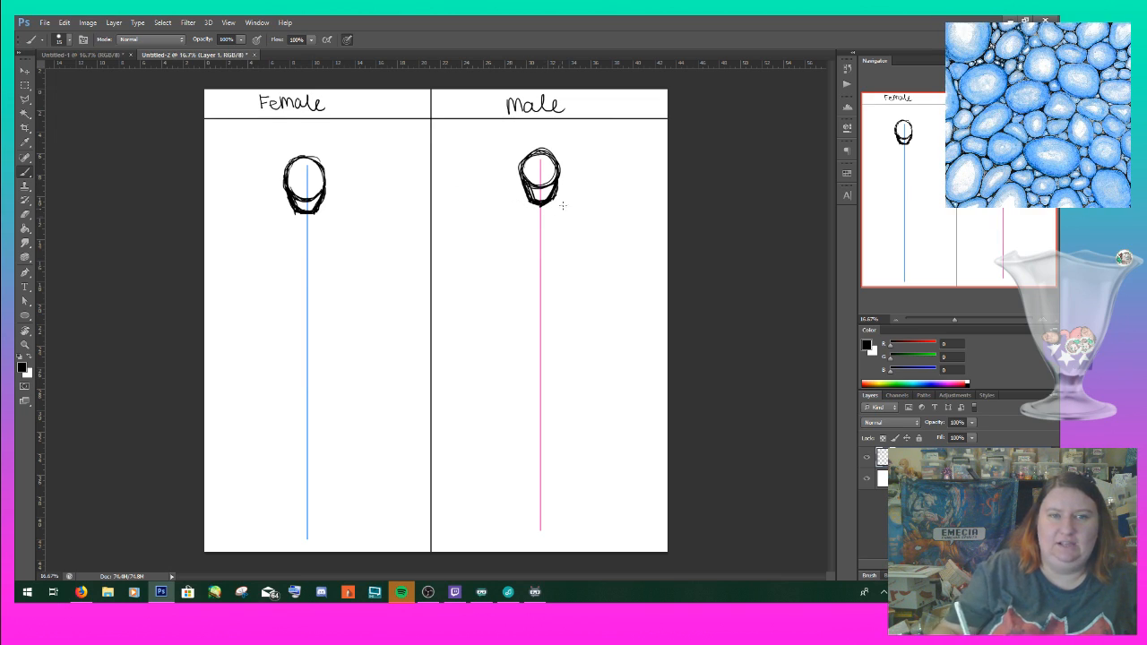
mouse_move(523, 184)
left_mouse_down()
mouse_move(541, 205)
mouse_move(560, 181)
left_mouse_up()
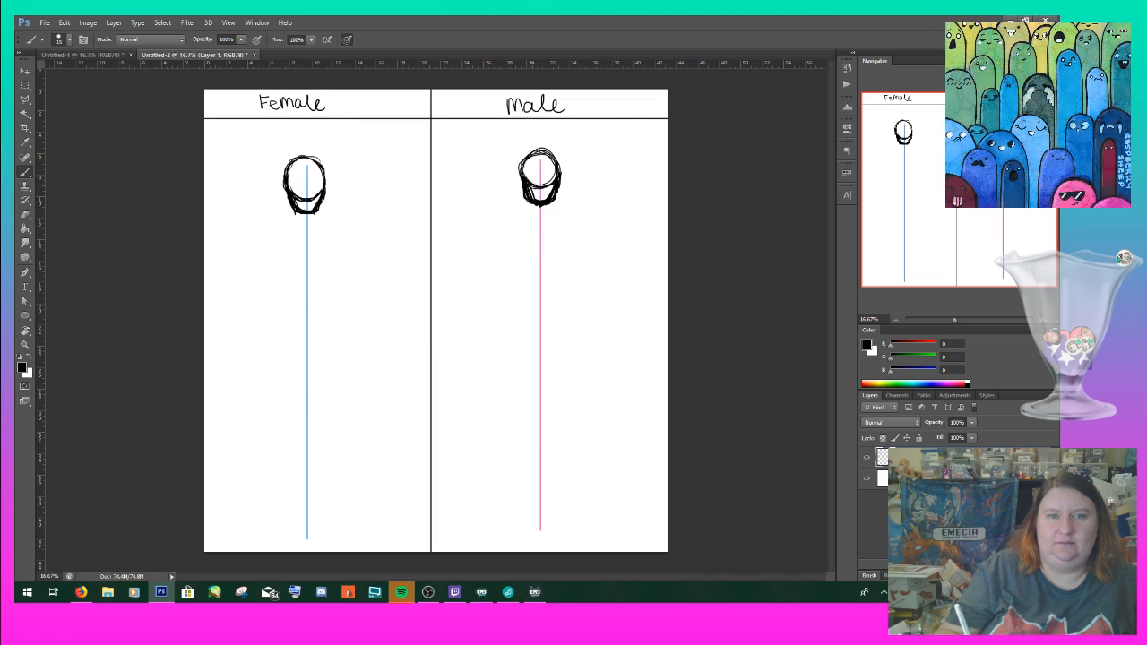
left_click_drag(531, 157, 555, 160)
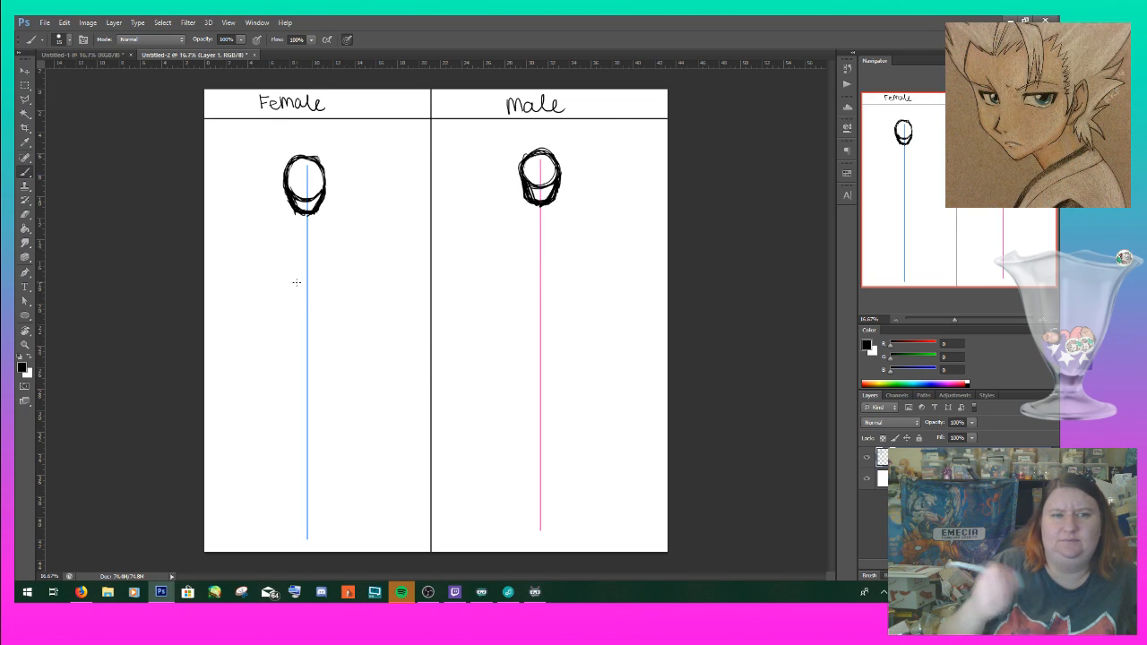
- Select the female head sketch, scale it down slightly, and keep it centred on the upper end of the blue guide line
left_click(25, 70)
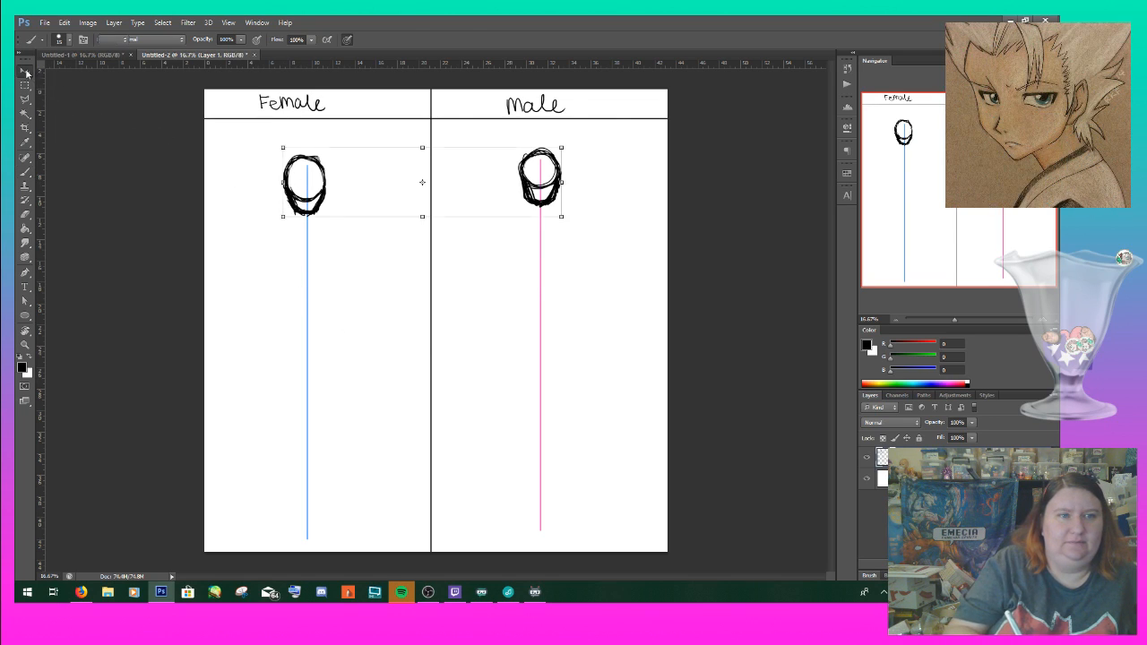
left_click(25, 85)
left_click_drag(272, 143, 346, 221)
left_click_drag(579, 140, 503, 213)
left_click_drag(331, 144, 327, 220)
left_click(24, 70)
left_click(24, 71)
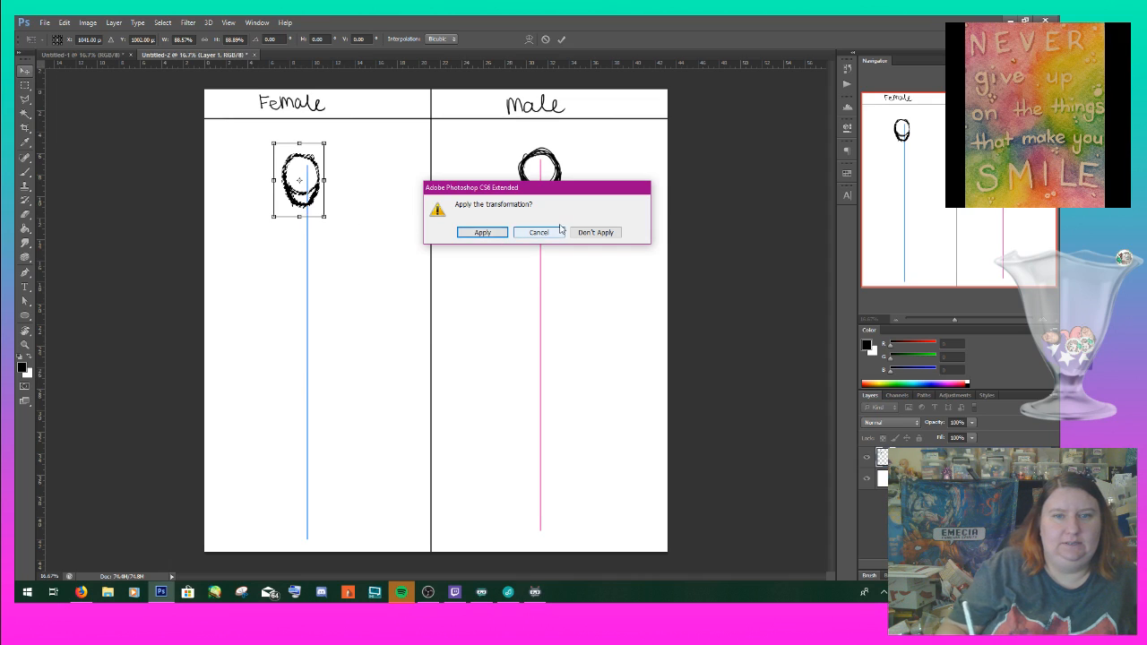
left_click(482, 232)
left_click_drag(329, 210, 318, 197)
left_click(332, 199)
key("Escape")
- Copy the male head onto a new layer and place the copy beside the original, on the outer side of the pink guide line
left_click(25, 102)
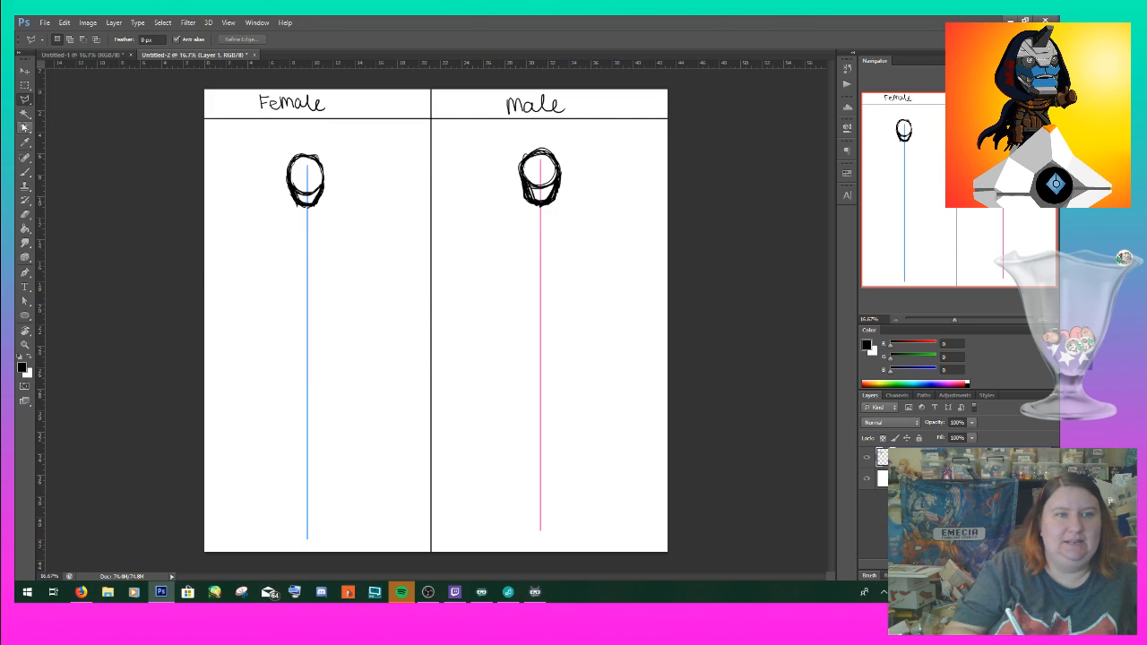
left_click(25, 85)
left_click_drag(570, 137, 503, 220)
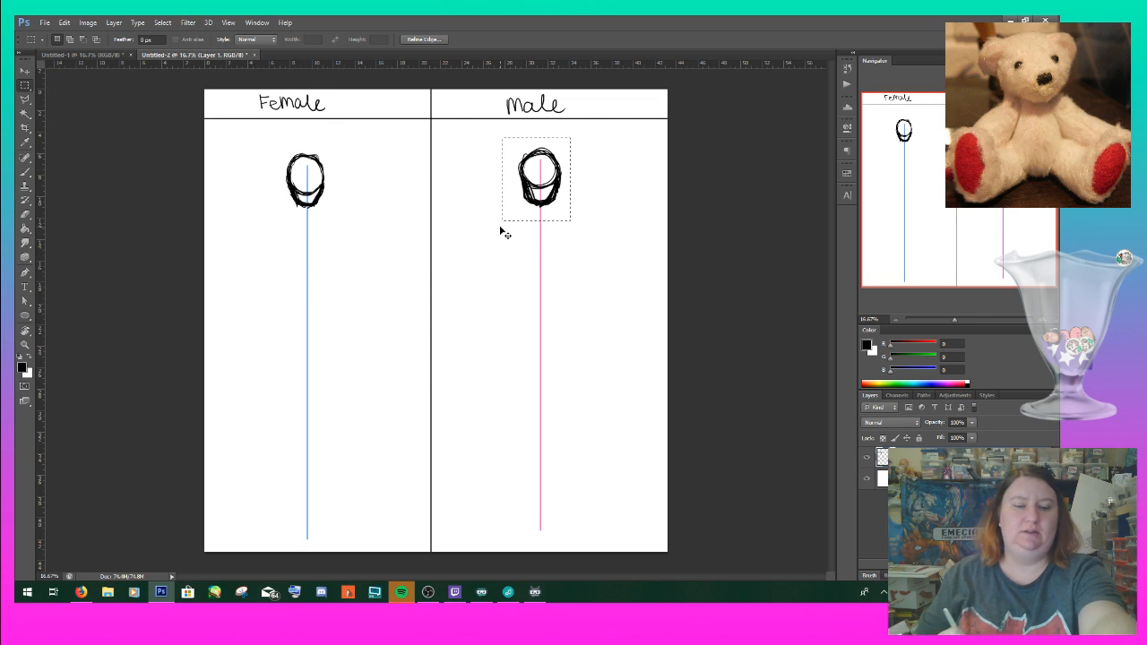
key("ctrl+j")
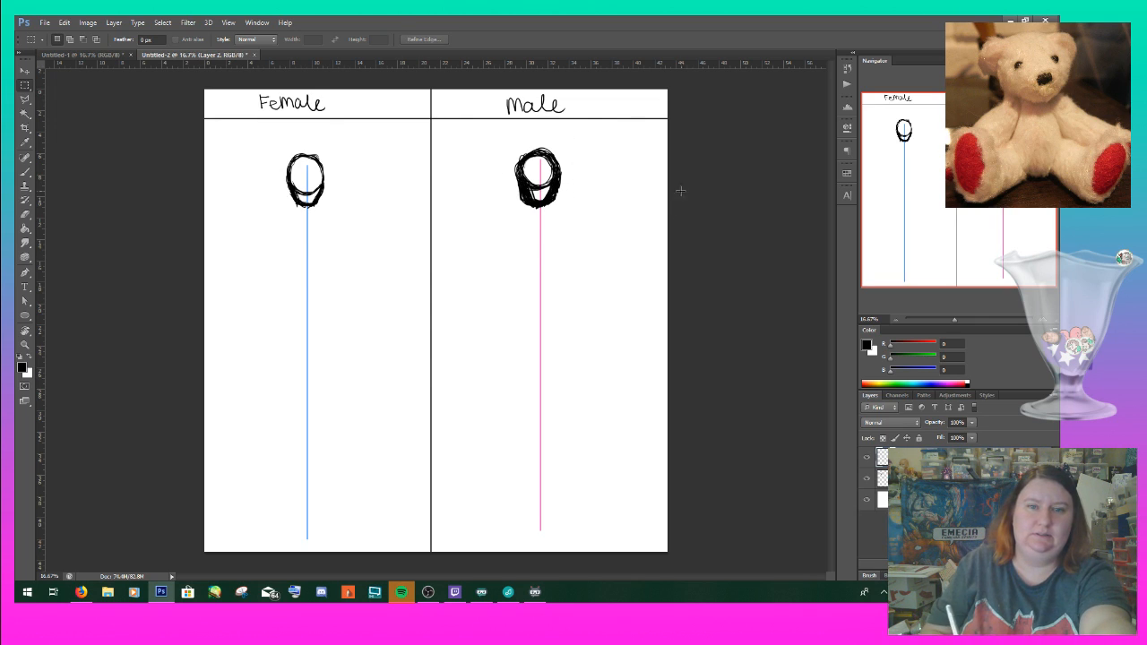
left_click(24, 70)
left_click_drag(555, 179, 636, 207)
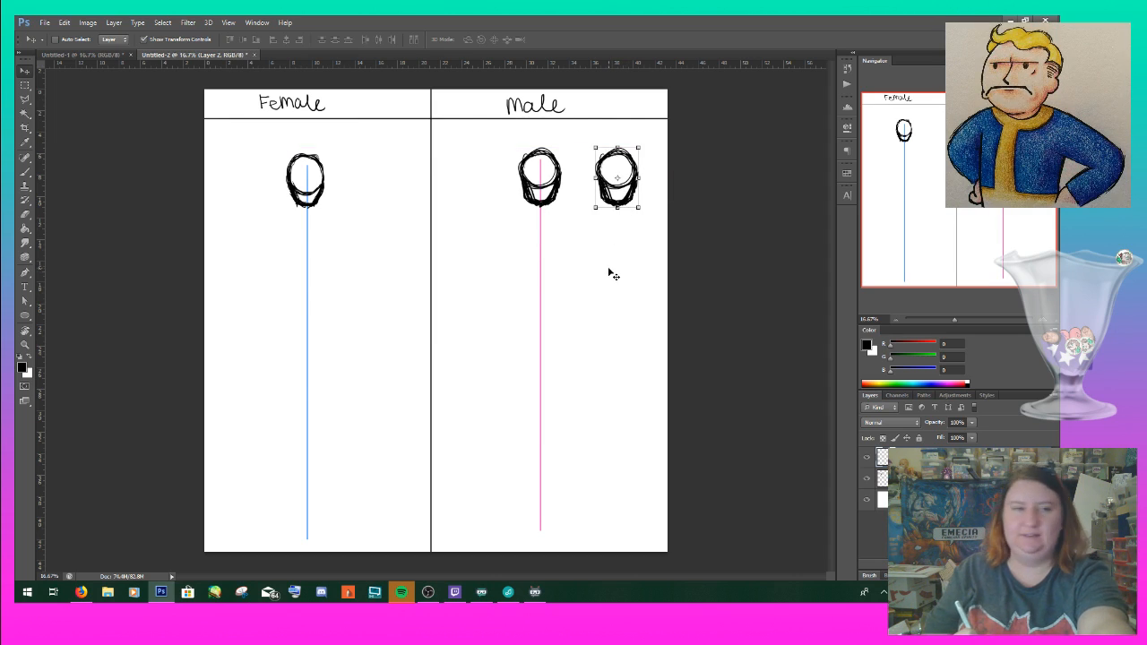
- Paste six more male heads and stack them end to end beneath the copied head, forming a column of seven
key("ctrl+v")
left_click_drag(435, 349, 615, 263)
key("ctrl+v")
left_click_drag(445, 341, 622, 306)
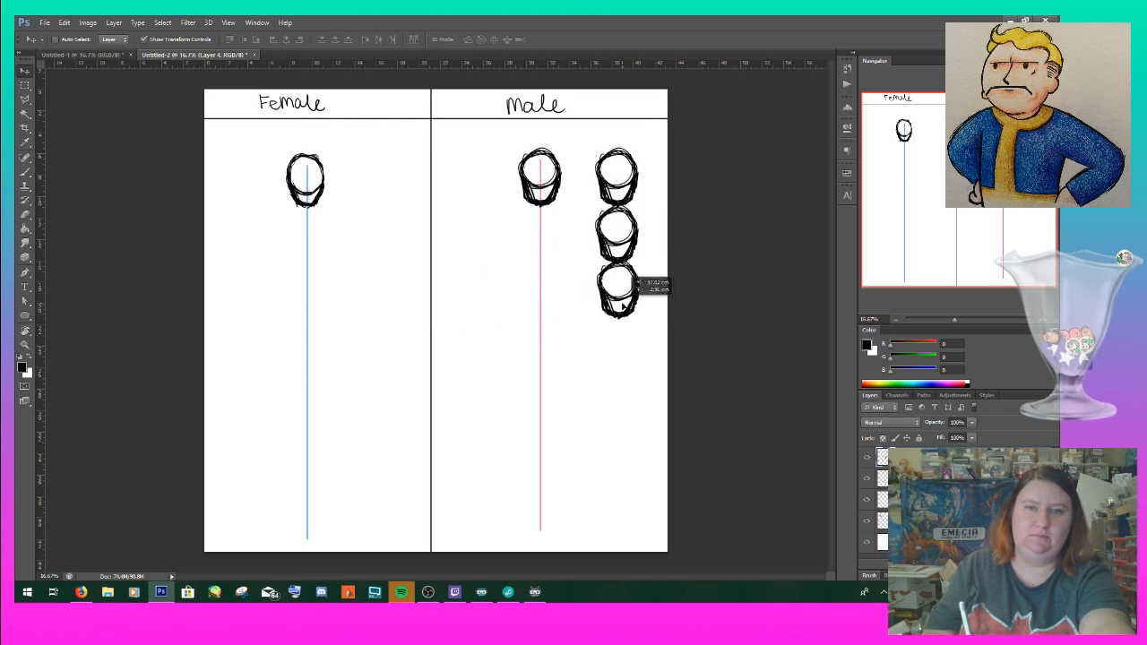
key("ctrl+v")
left_click_drag(441, 338, 630, 348)
key("ctrl+v")
left_click_drag(455, 329, 638, 402)
key("ctrl+v")
left_click_drag(442, 335, 632, 460)
key("ctrl+v")
left_click_drag(440, 341, 627, 518)
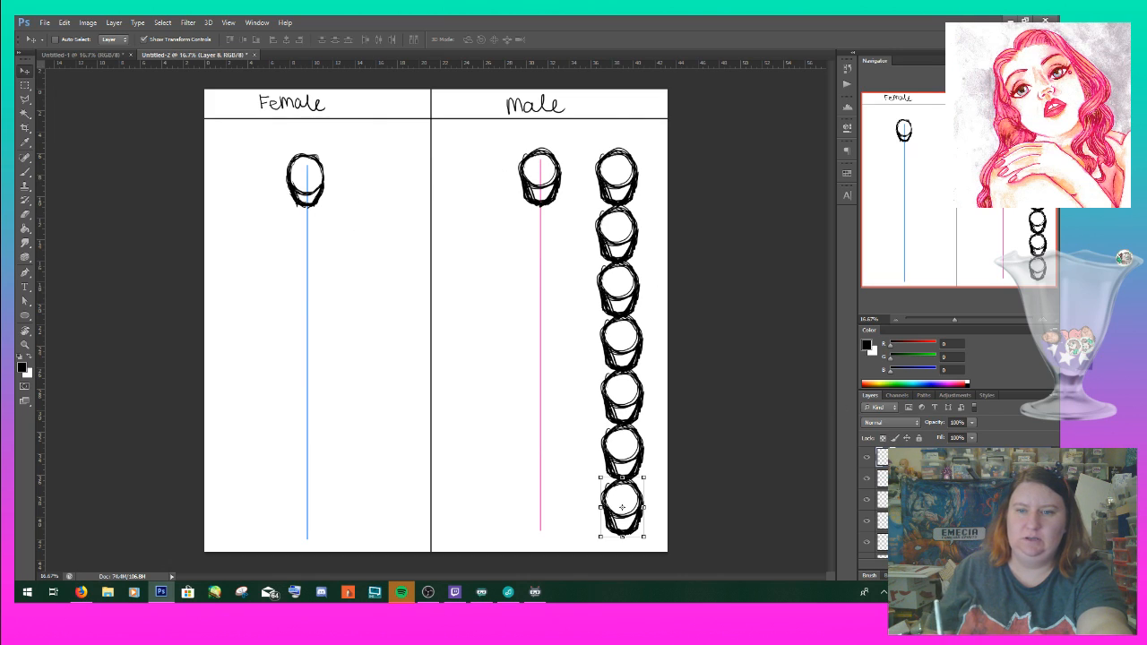
- Merge the seven copied male head layers into one and move the column up to just below the header line
left_click(923, 542, "shift")
scroll(923, 504, "down", 4)
left_click(923, 464, "shift")
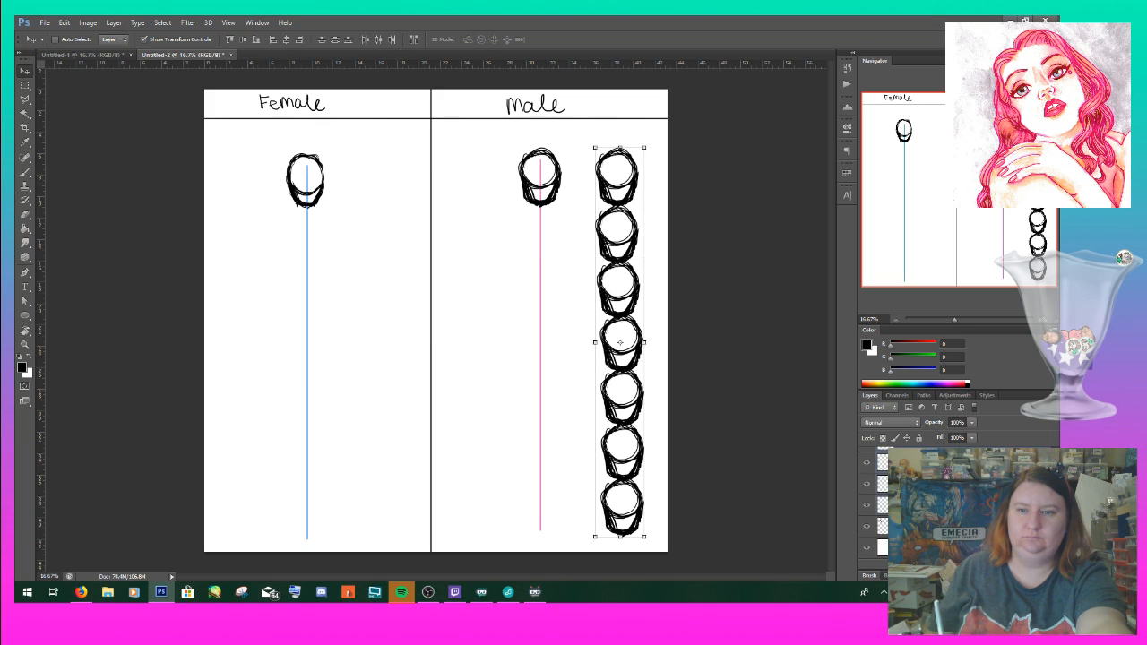
right_click(923, 463)
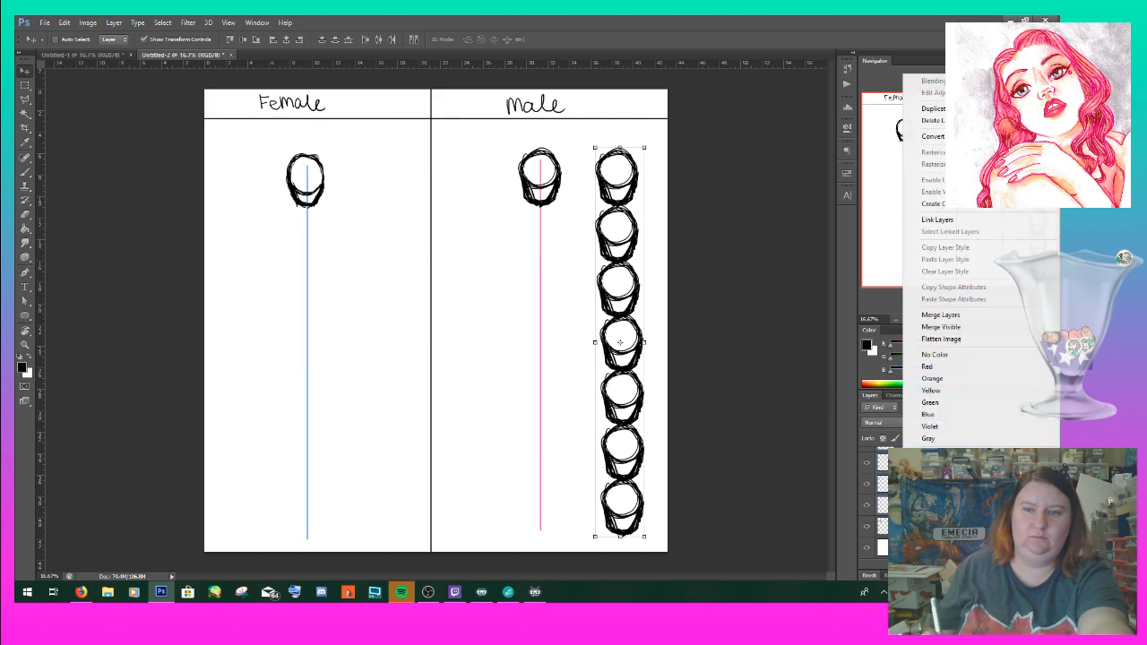
left_click(945, 315)
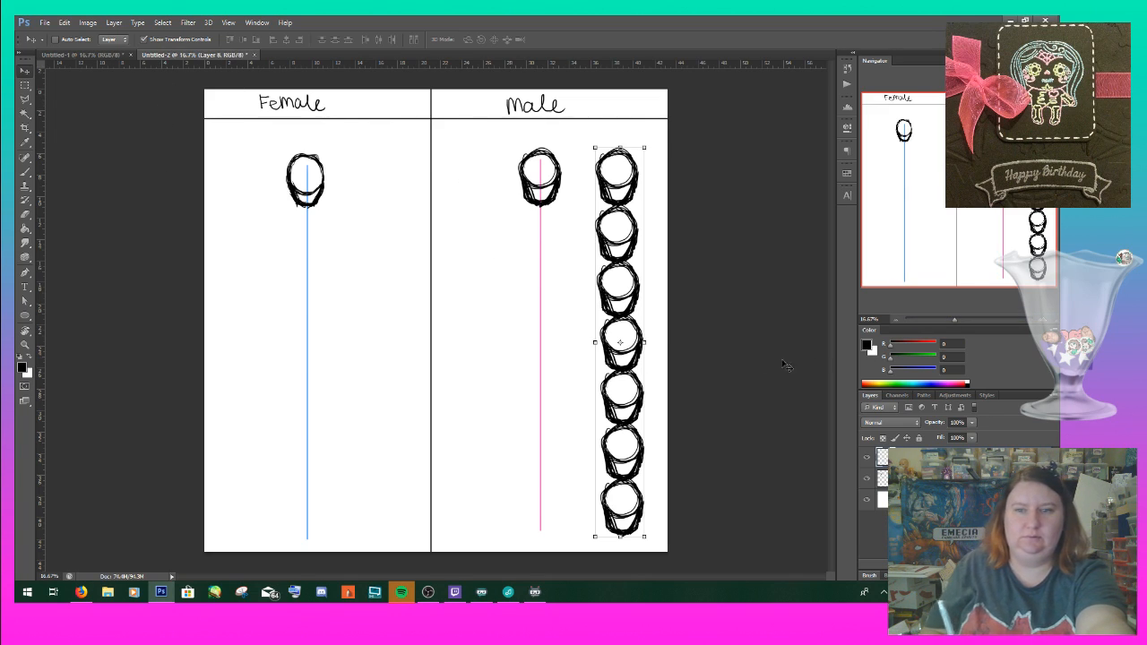
left_click_drag(624, 336, 631, 313)
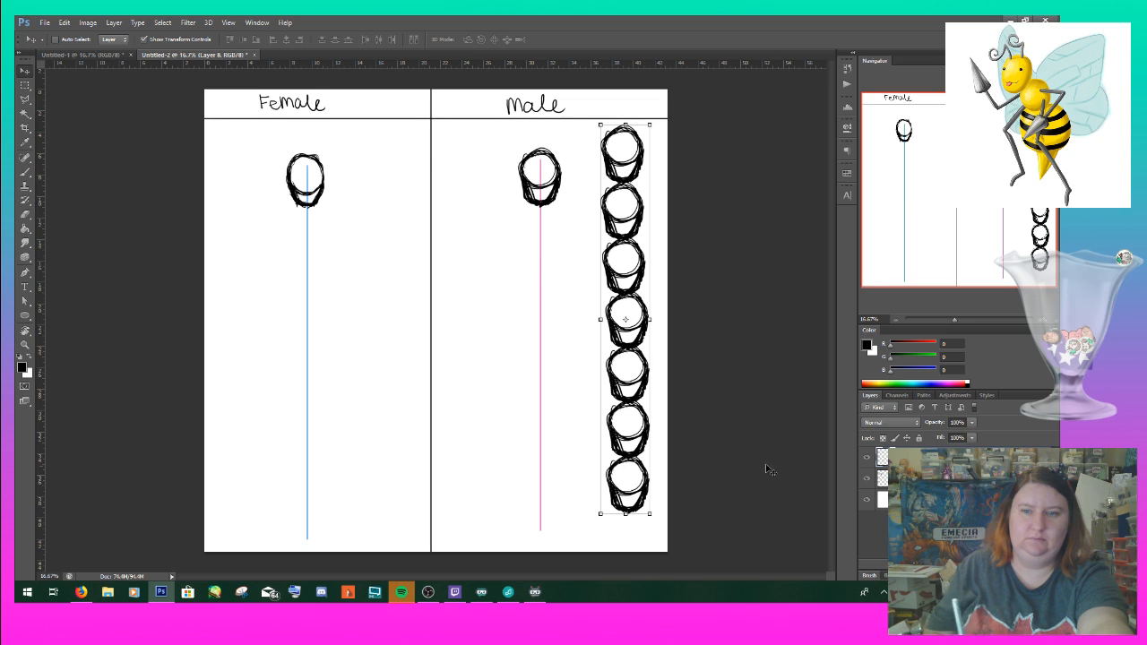
- Extend the canvas downward with the Crop tool to add blank space below the guide lines
left_click(25, 128)
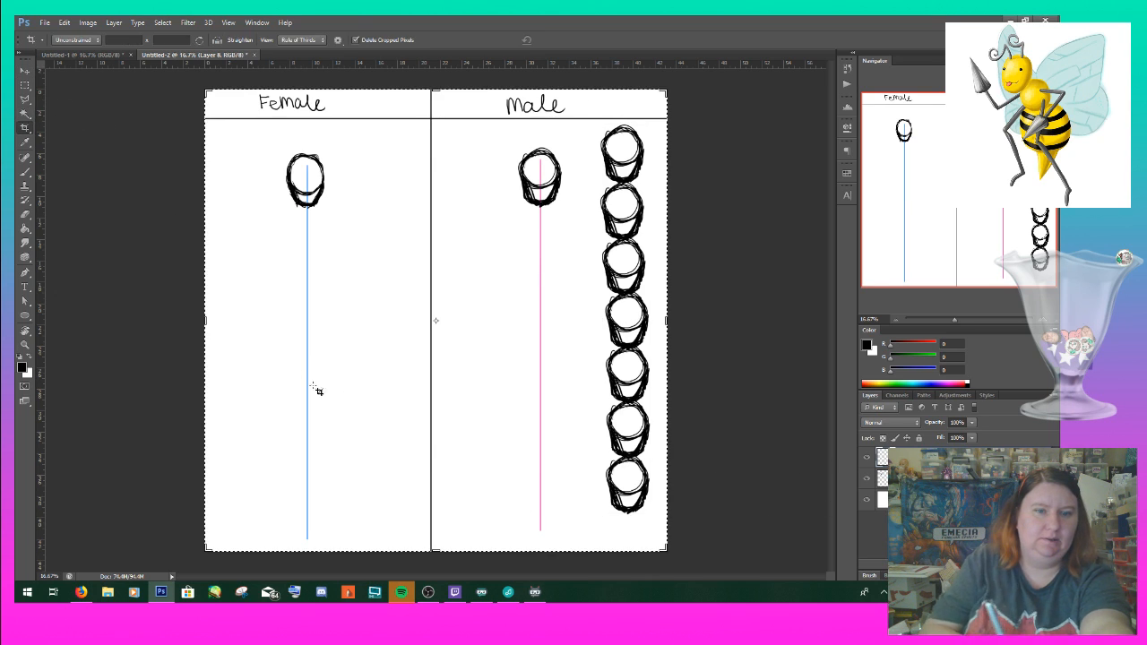
left_click_drag(438, 551, 437, 565)
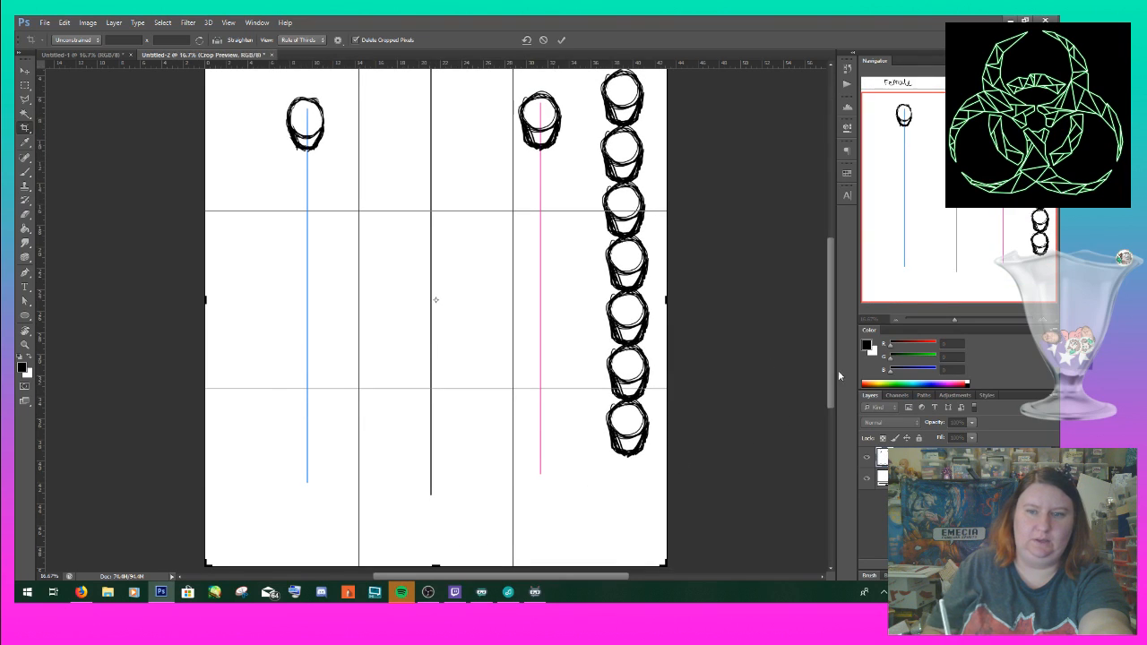
left_click_drag(830, 375, 829, 360)
left_click_drag(631, 314, 631, 327)
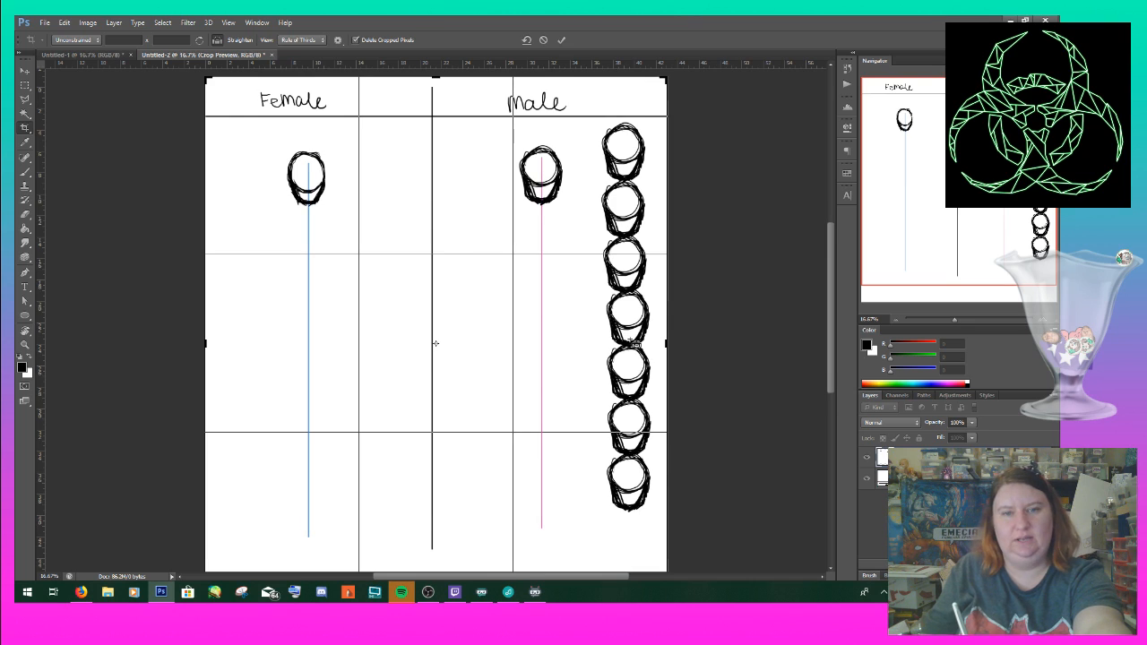
key("ctrl+z")
key("Return")
- Align the top of the male head column with the male head sketch and paste an eighth head beneath the column
left_click(25, 70)
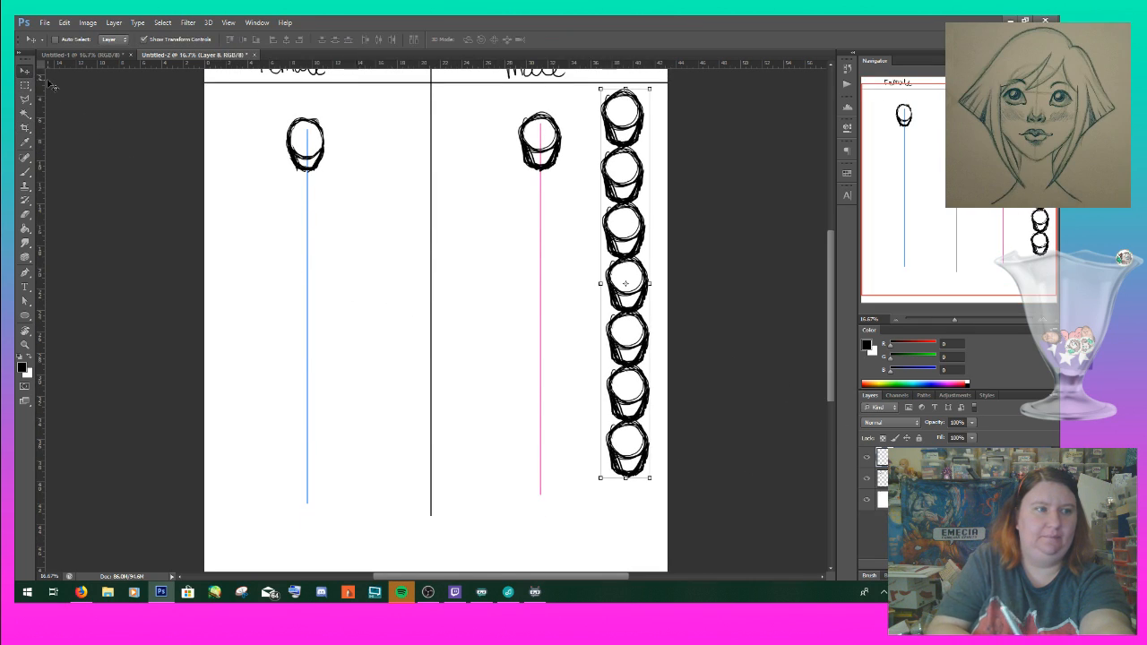
left_click_drag(648, 316, 639, 338)
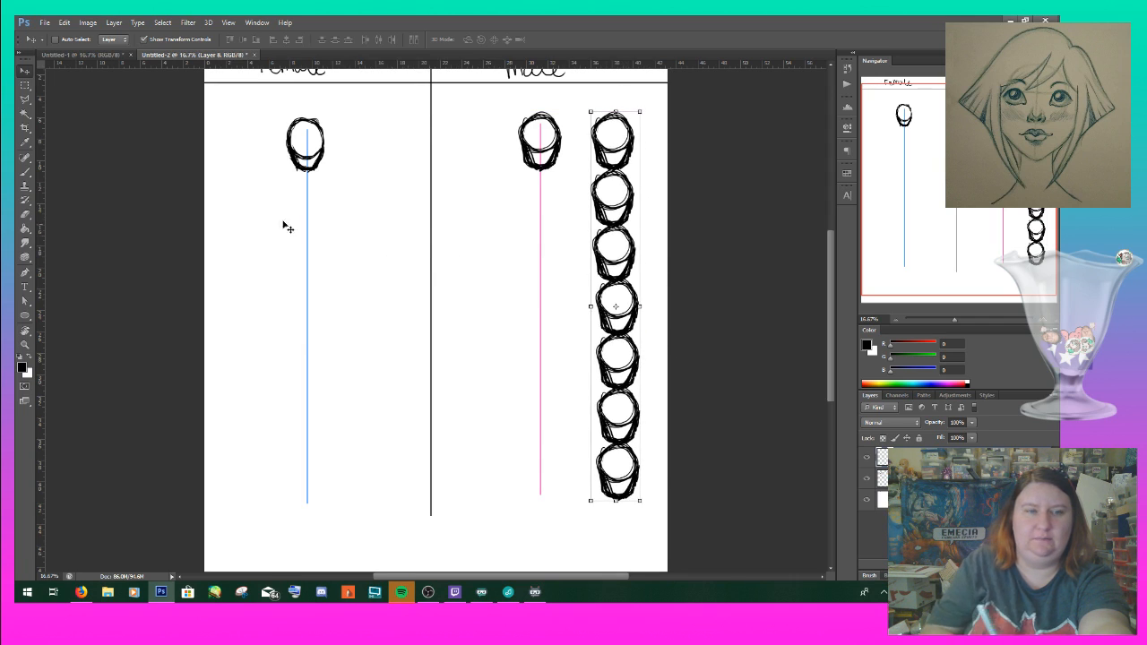
key("ctrl+v")
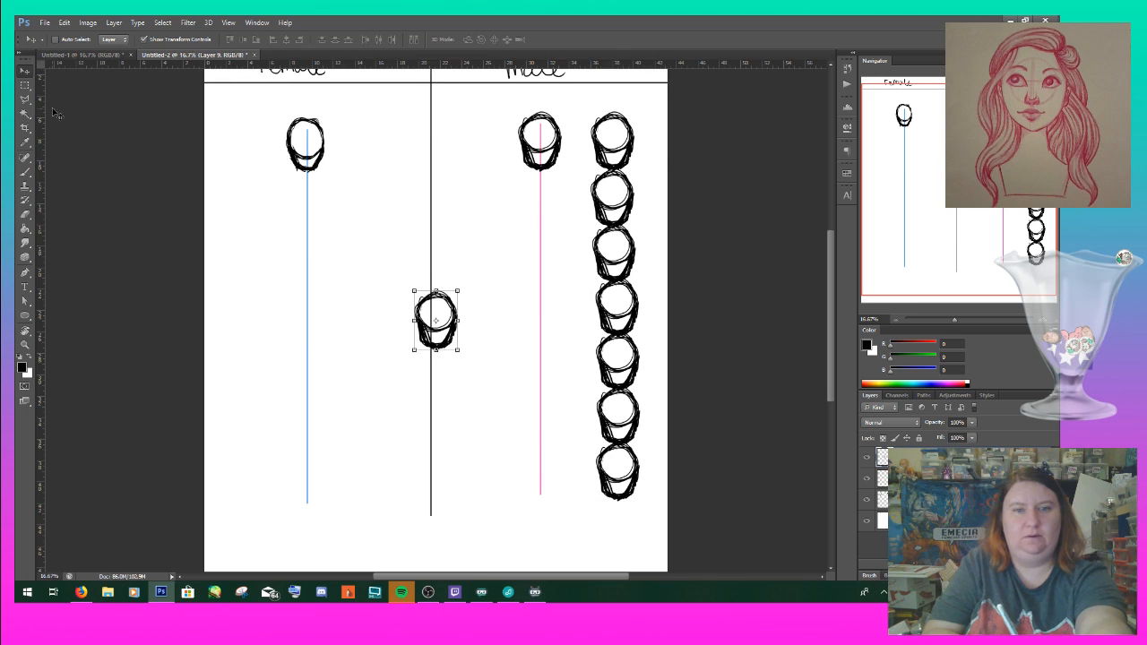
left_click_drag(437, 321, 615, 543)
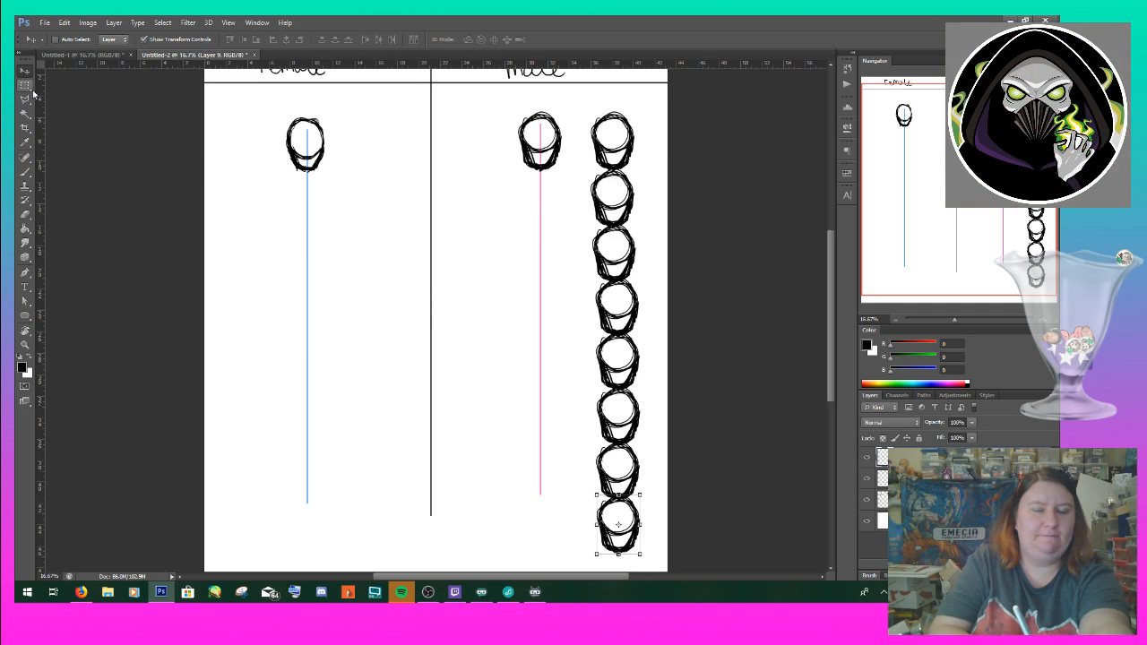
- Copy the female head from Layer 1 onto a new layer and place the copy on the outer side of the blue guide line
left_click(928, 500)
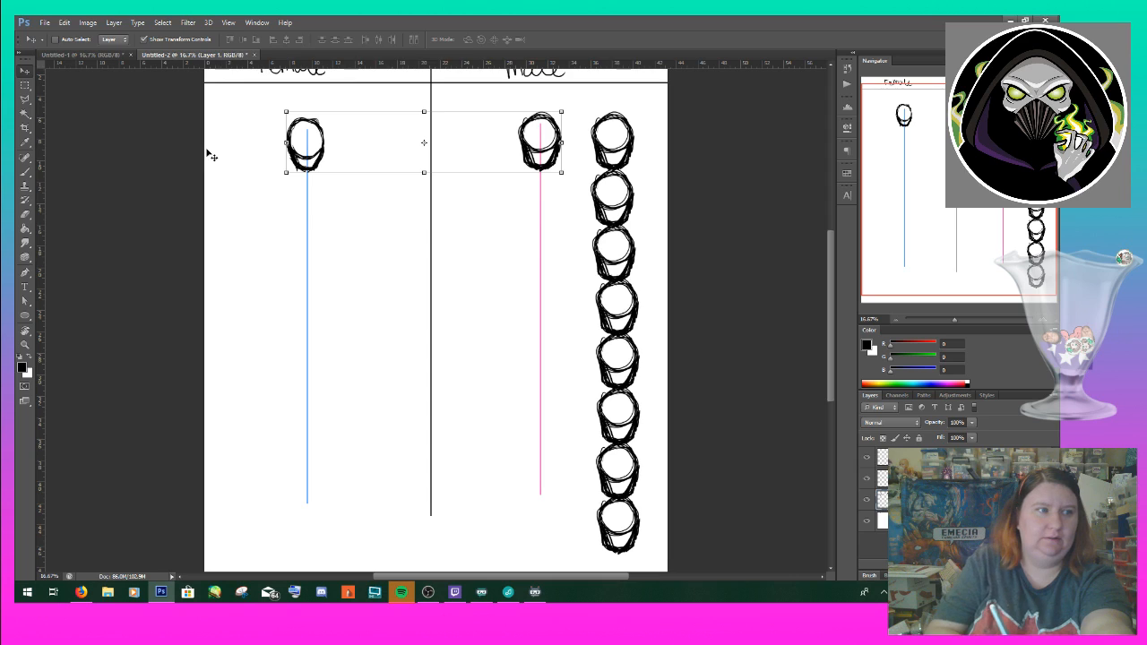
left_click(25, 85)
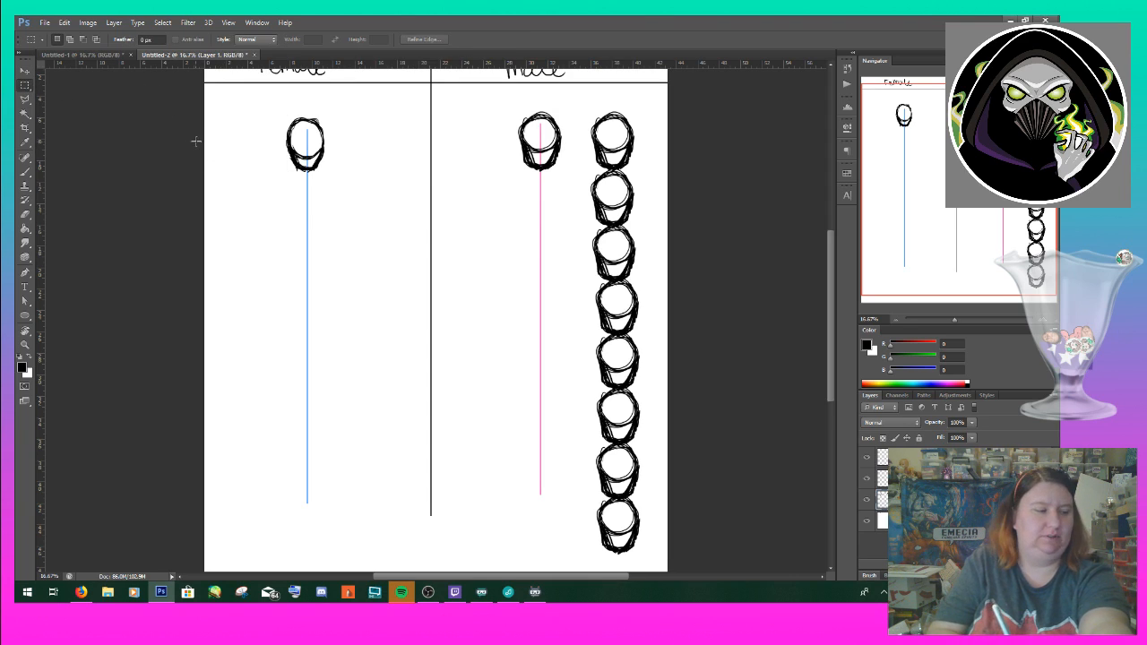
left_click_drag(256, 101, 350, 193)
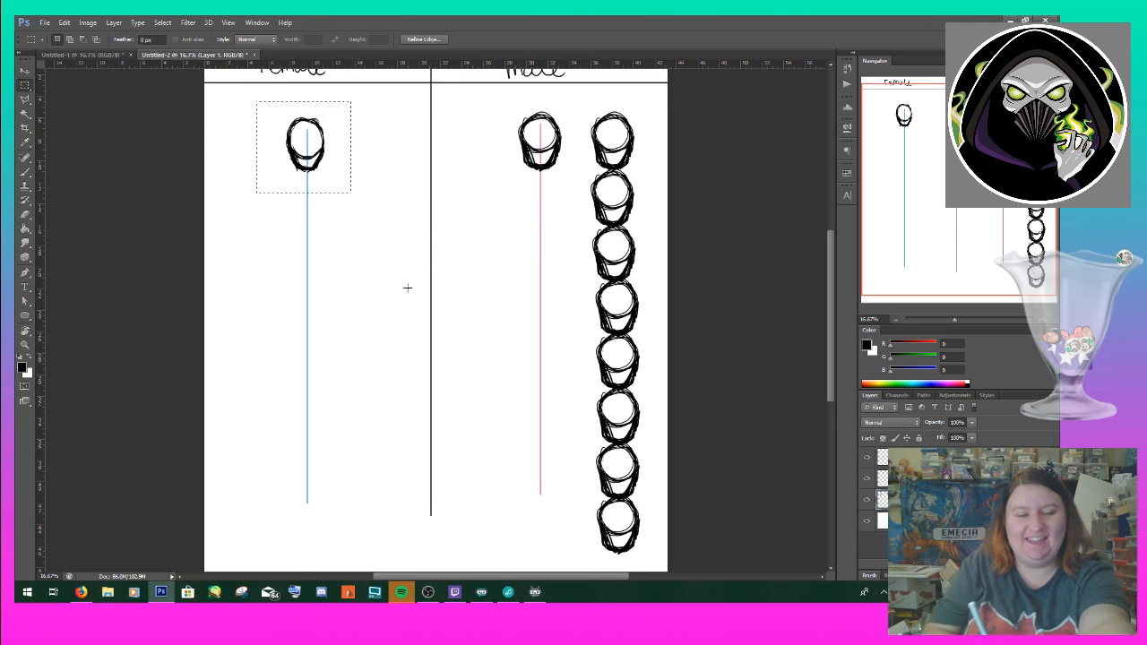
key("ctrl+j")
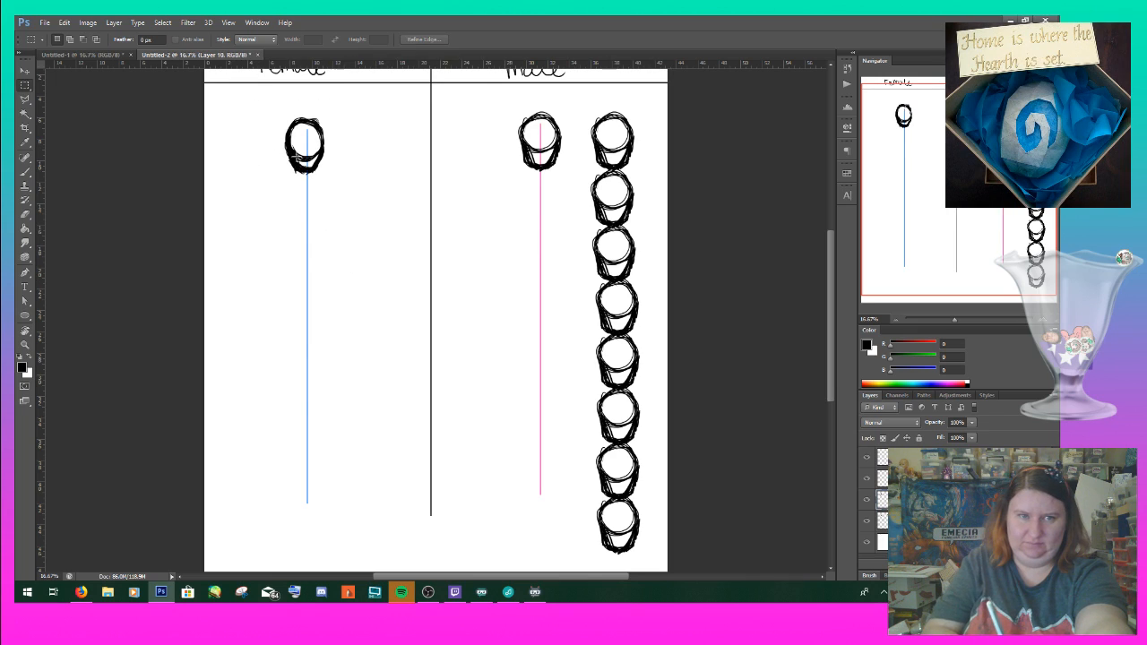
left_click(30, 72)
left_click_drag(321, 173, 250, 176)
- Paste seven more female heads and stack them end to end beneath the copied head, forming a column of eight
key("ctrl+v")
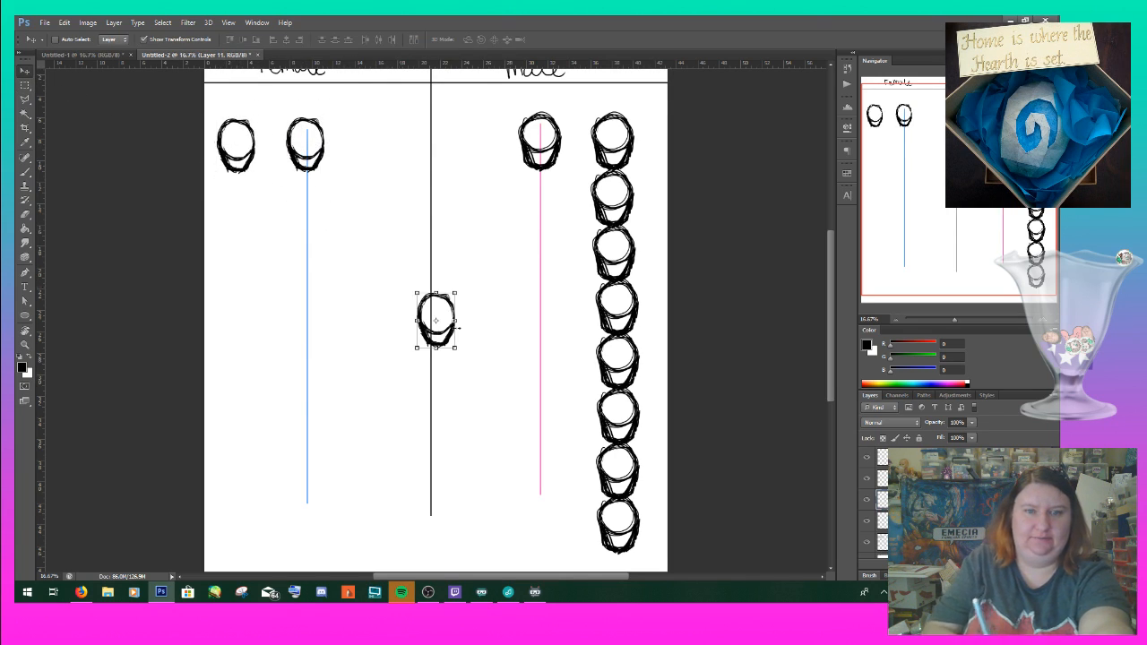
left_click_drag(445, 307, 246, 183)
left_click_drag(430, 312, 234, 241)
key("ctrl+v")
left_click_drag(436, 315, 236, 296)
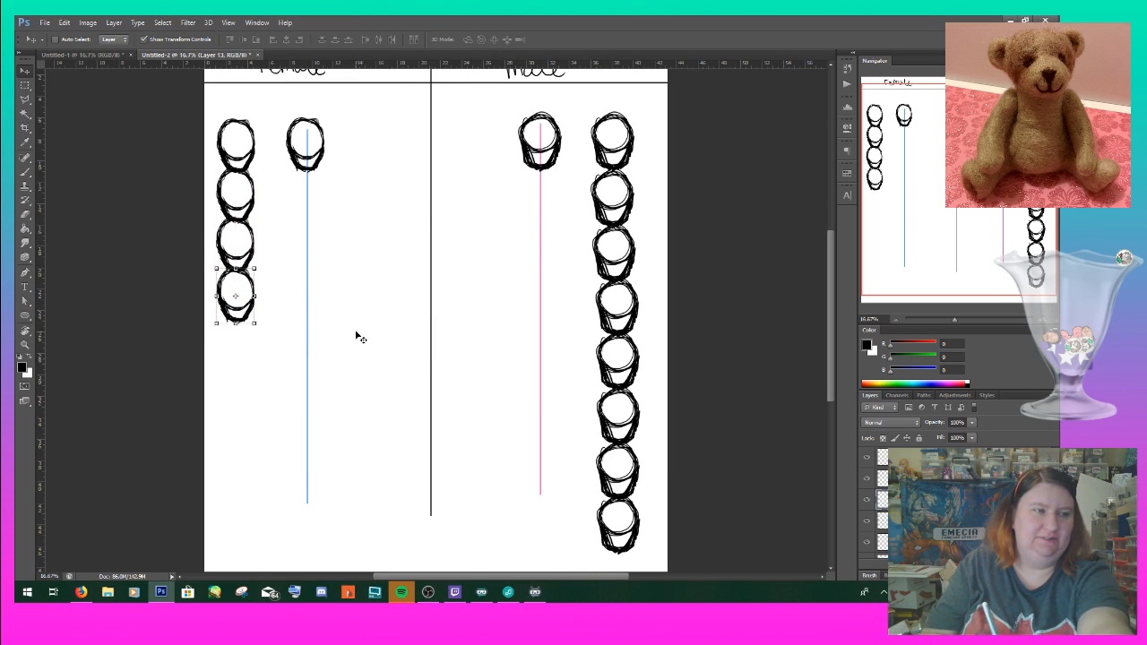
key("ctrl+v")
left_click_drag(448, 321, 251, 345)
key("ctrl+v")
left_click_drag(450, 343, 251, 396)
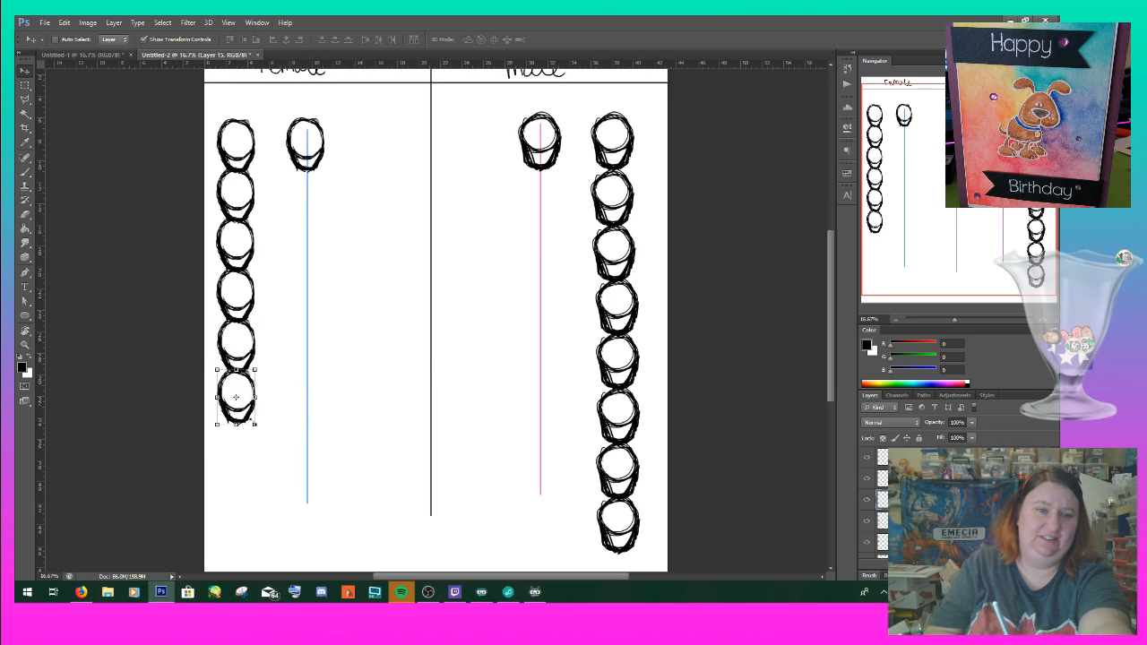
key("ctrl+v")
left_click_drag(439, 335, 244, 465)
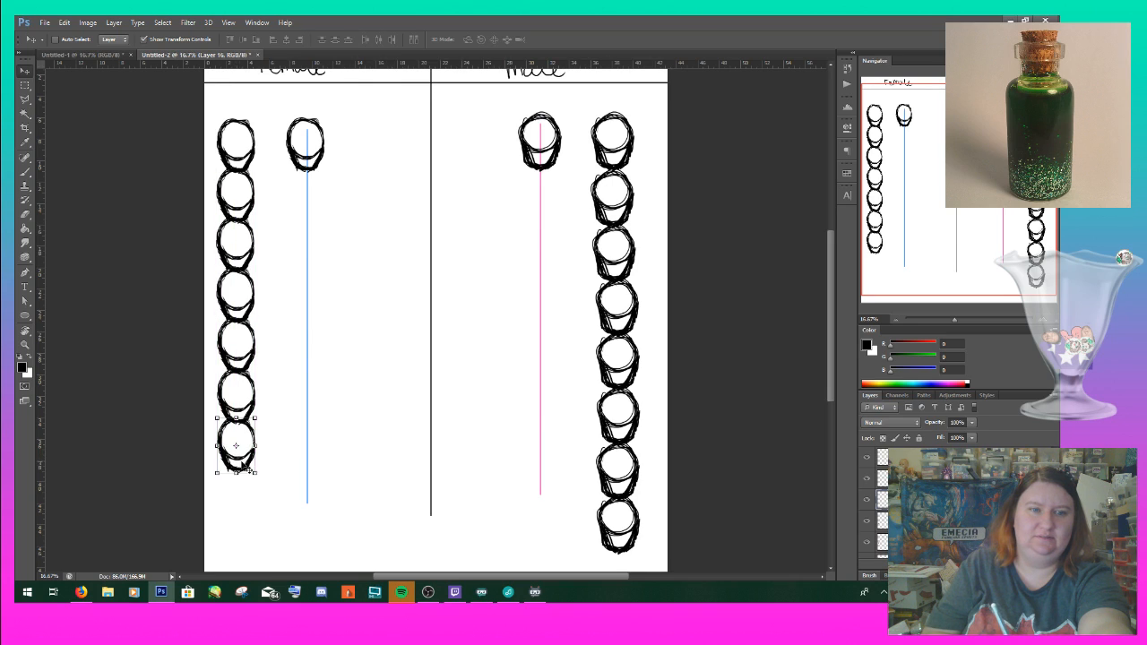
key("ctrl+v")
left_click_drag(442, 339, 249, 493)
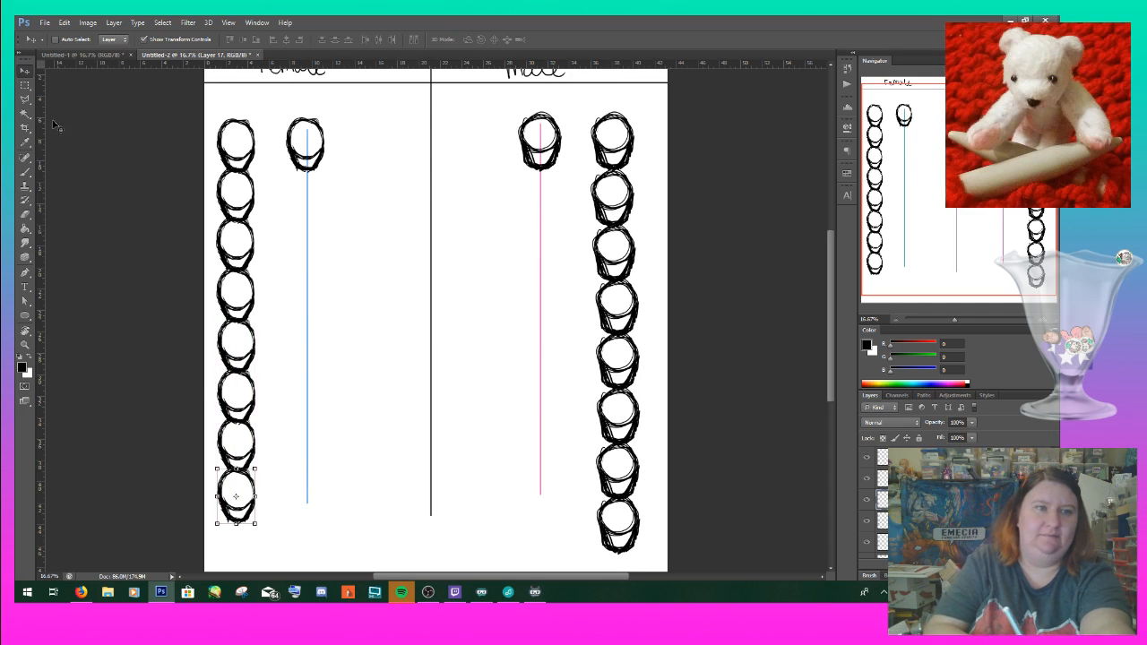
- Delete the part of the eighth female head that extends below the end of the blue guide line, and deselect
left_click(25, 84)
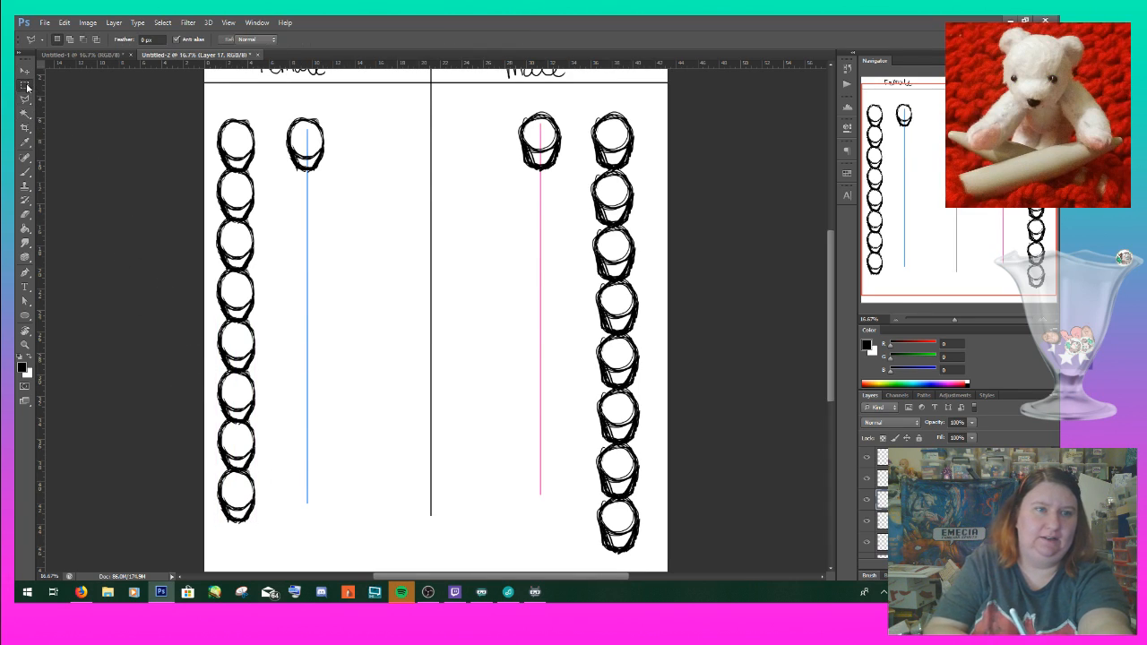
left_click_drag(269, 541, 206, 502)
key("Delete")
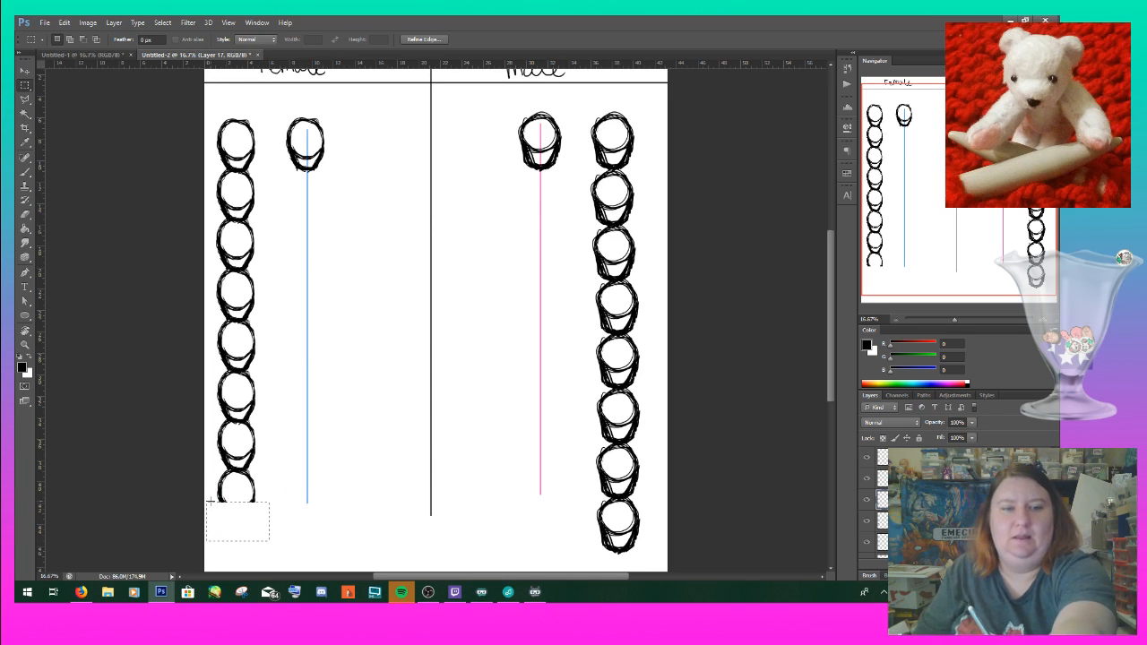
left_click(300, 455)
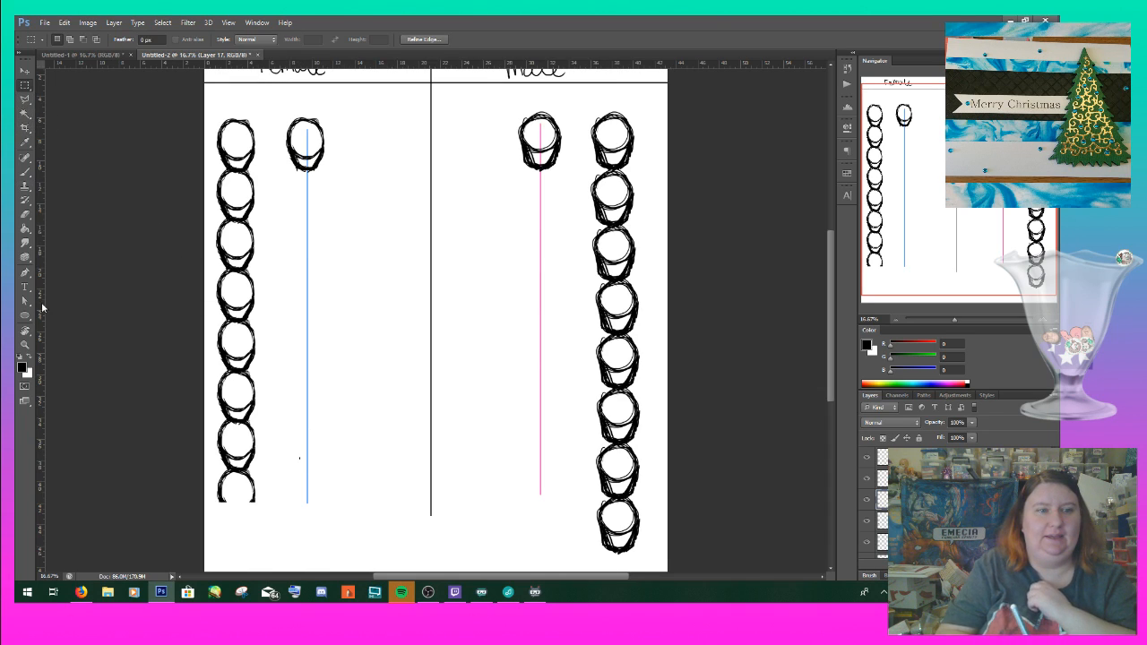
- Remove the stray dot beside the blue guide line and draw a flat line closing the base of the cut-off female head
left_click(25, 172)
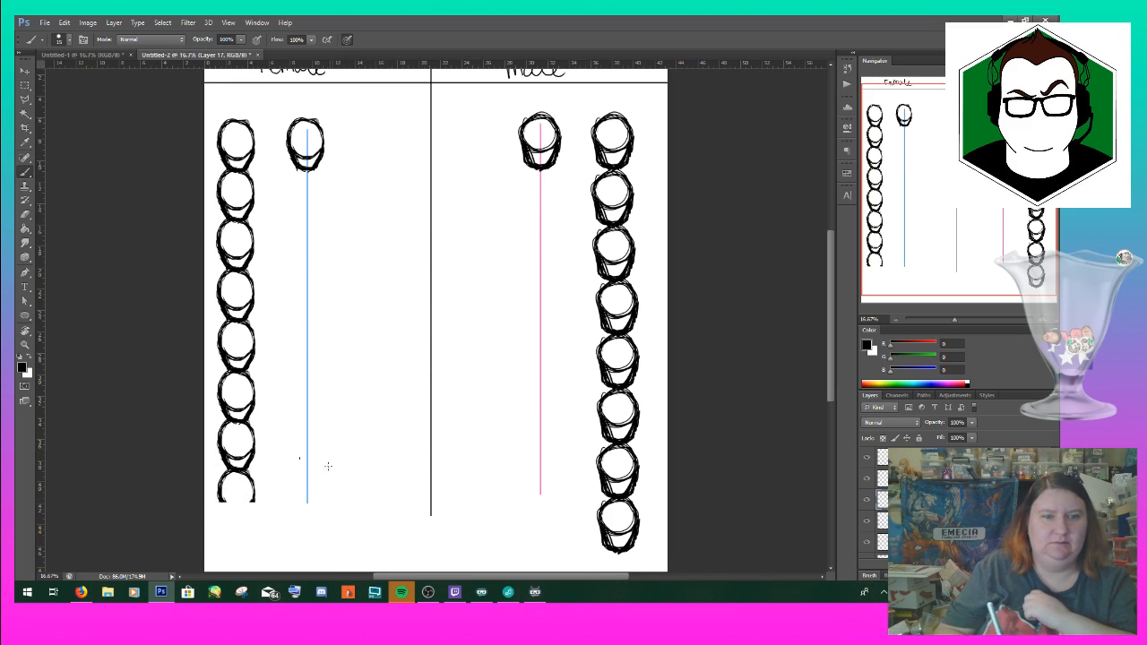
left_click(25, 98)
left_click(313, 324)
left_click(25, 86)
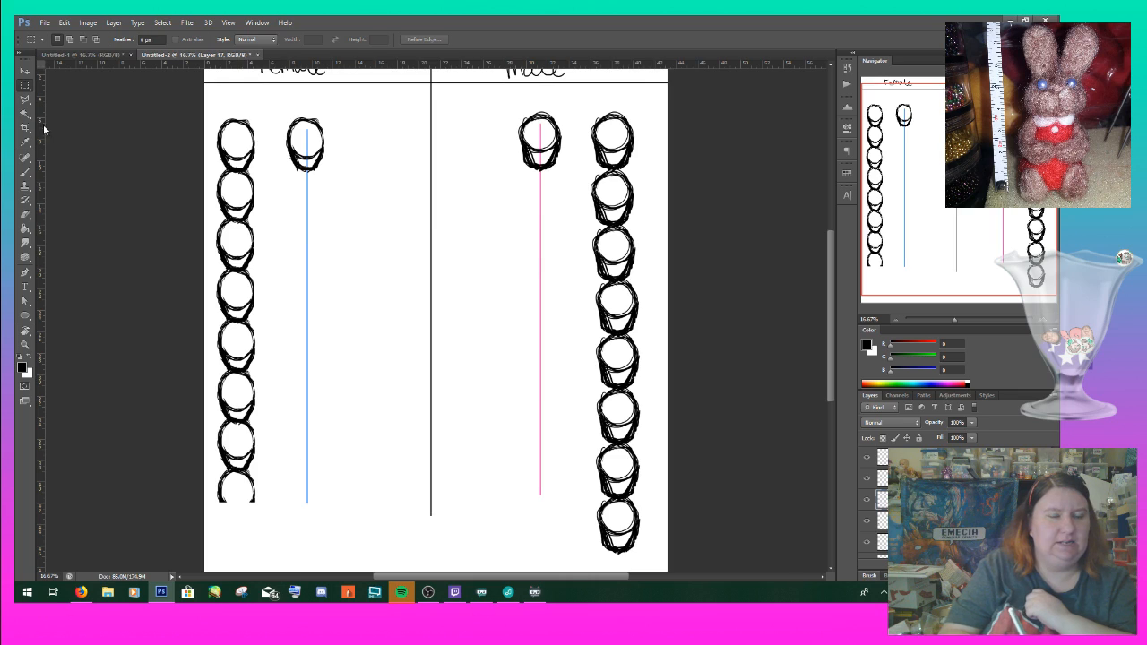
left_click(25, 171)
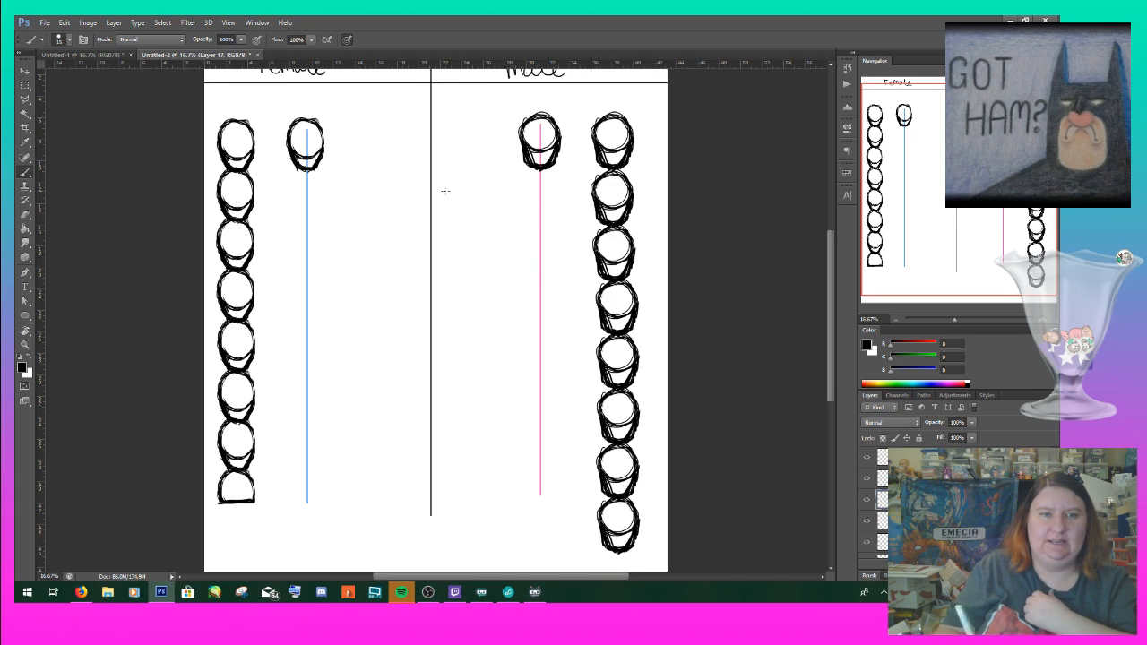
left_click(25, 69)
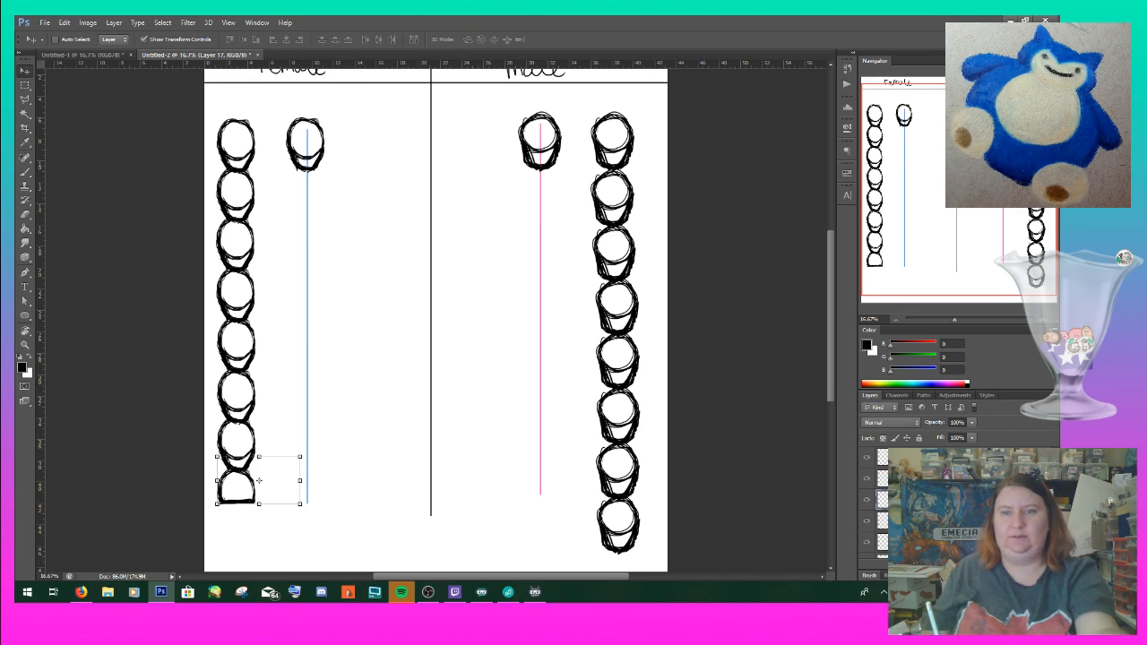
- Merge all the copied-head layers of both columns into one layer and reduce its opacity to 33%
scroll(959, 503, "down", 5)
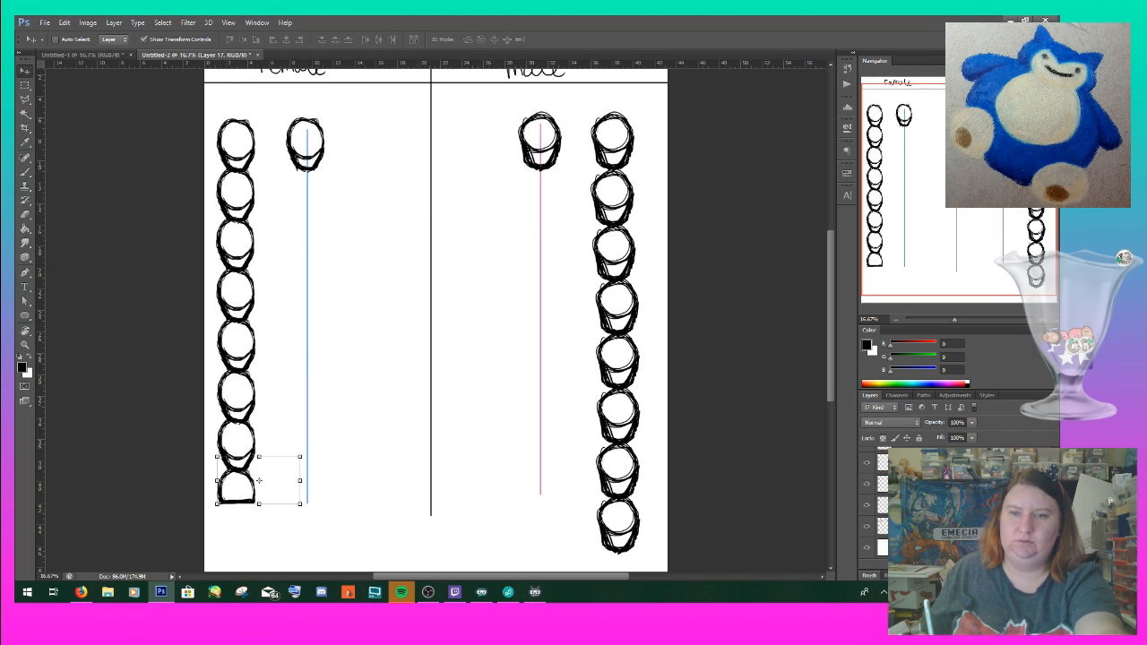
left_click(235, 146, "ctrl")
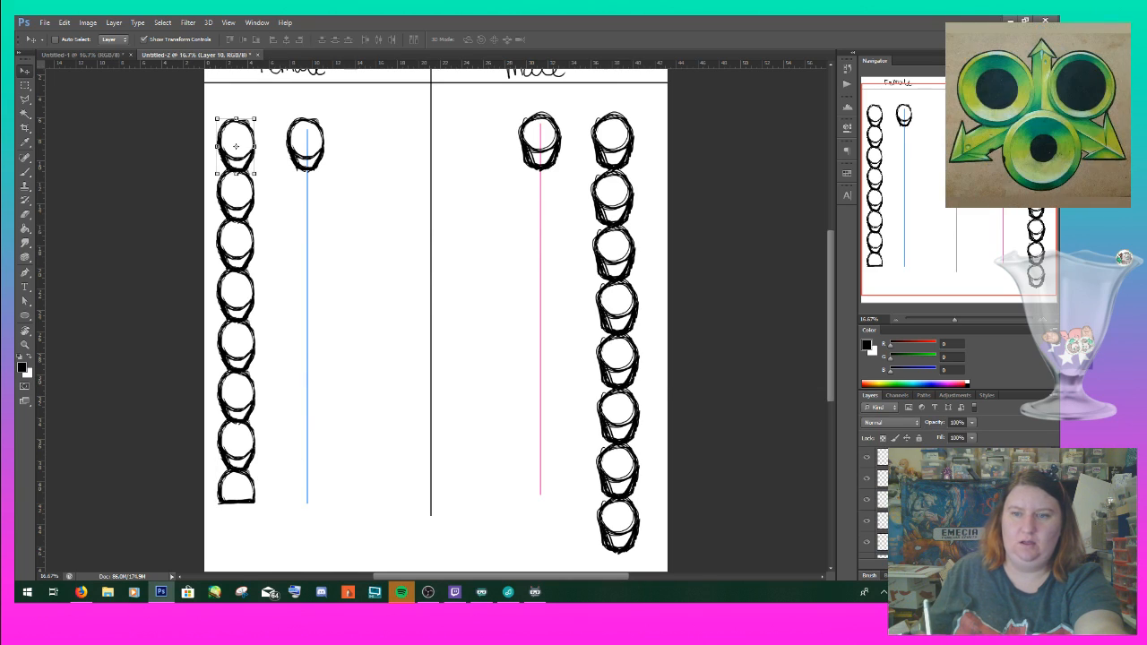
left_click(905, 459, "shift")
right_click(904, 458)
left_click(931, 293)
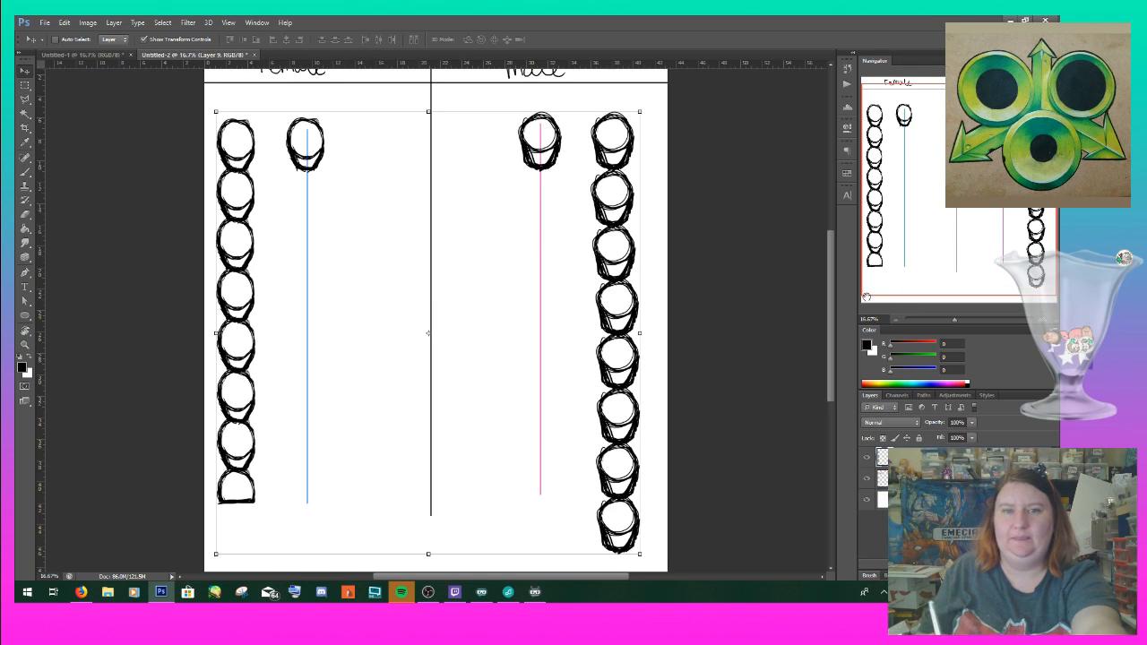
left_click(971, 422)
left_click_drag(973, 436, 936, 439)
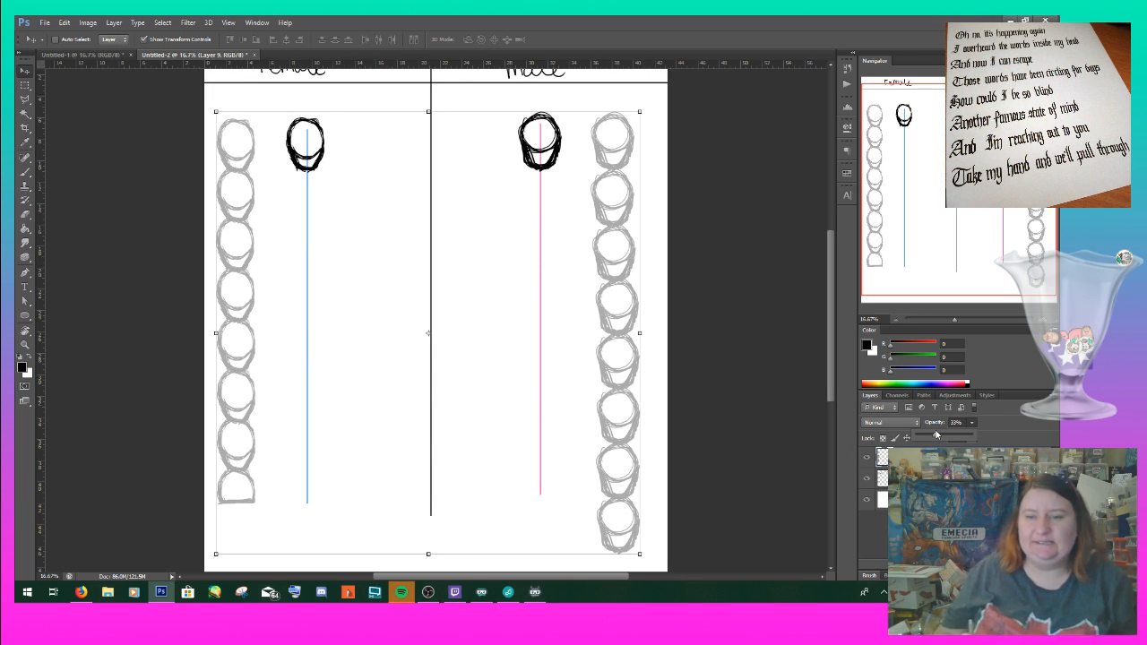
left_click(86, 24)
left_click(88, 26)
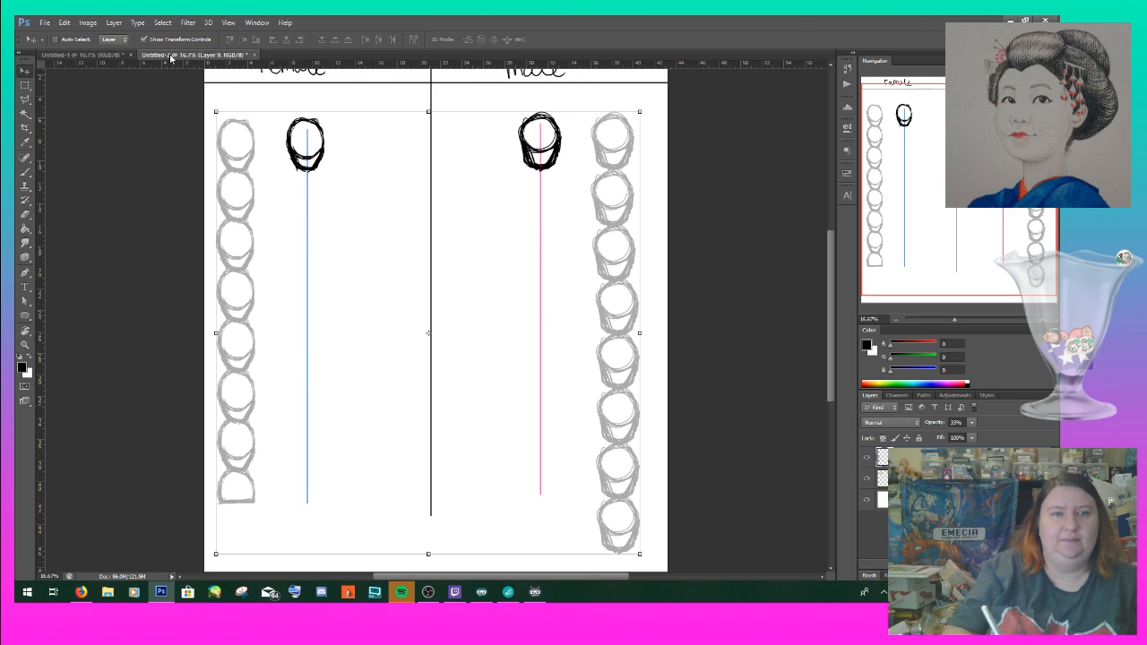
left_click(113, 23)
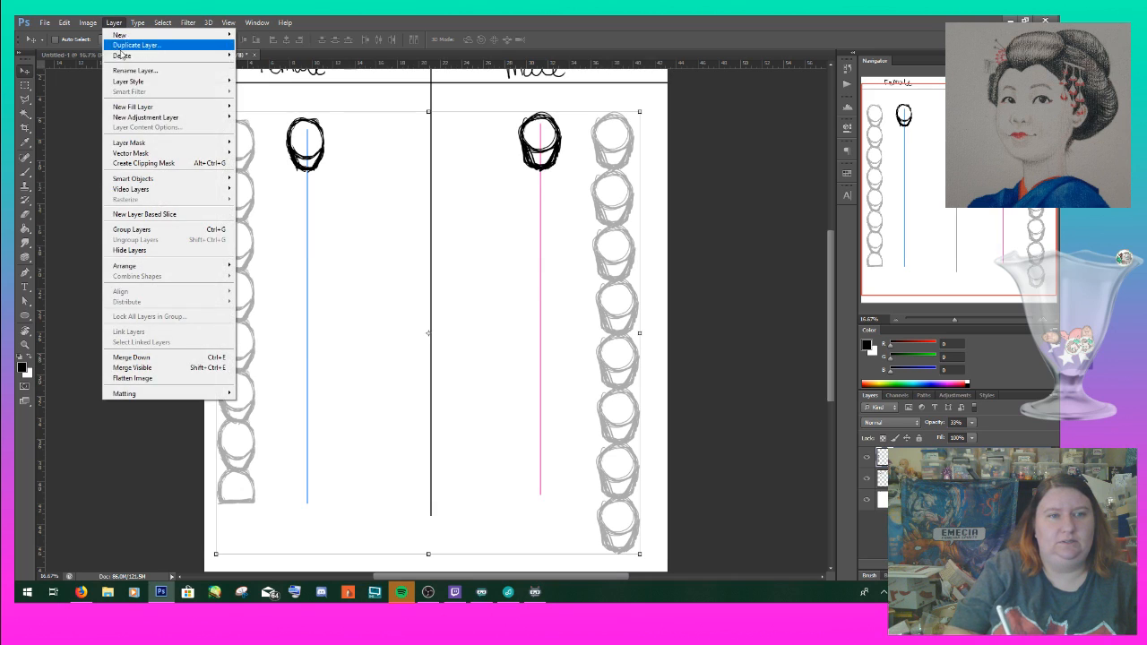
left_click(116, 23)
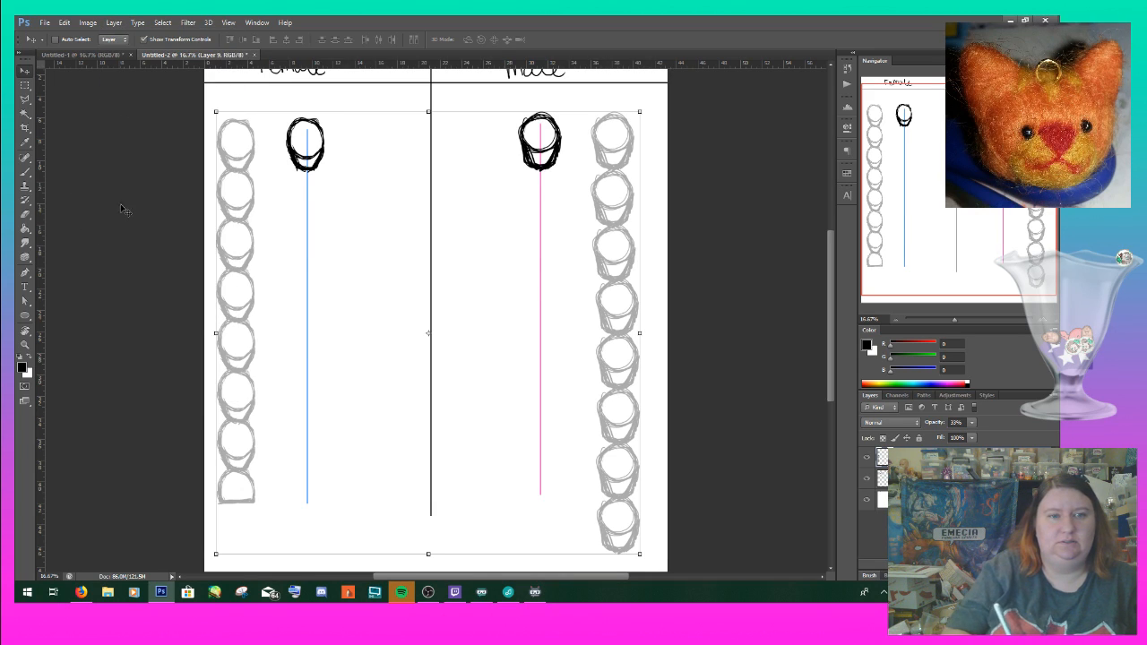
- Add a new empty layer, check the lower layers by toggling their visibility, and make Layer 1 with the two original heads active
key("ctrl+shift+alt+n")
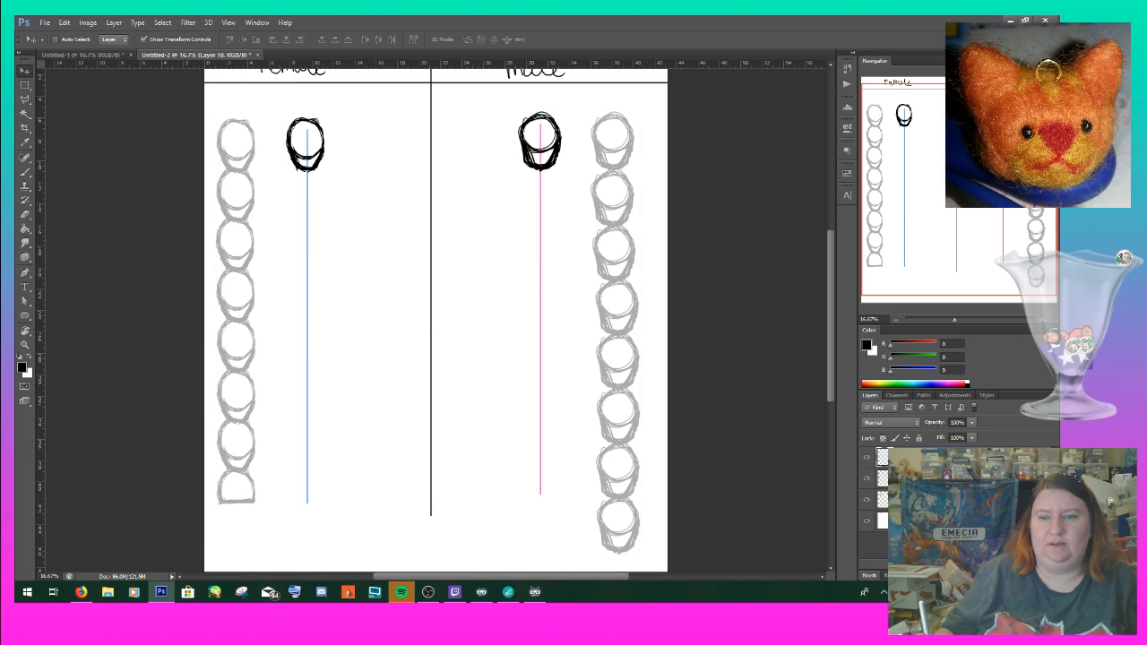
left_click(866, 480)
left_click(866, 480)
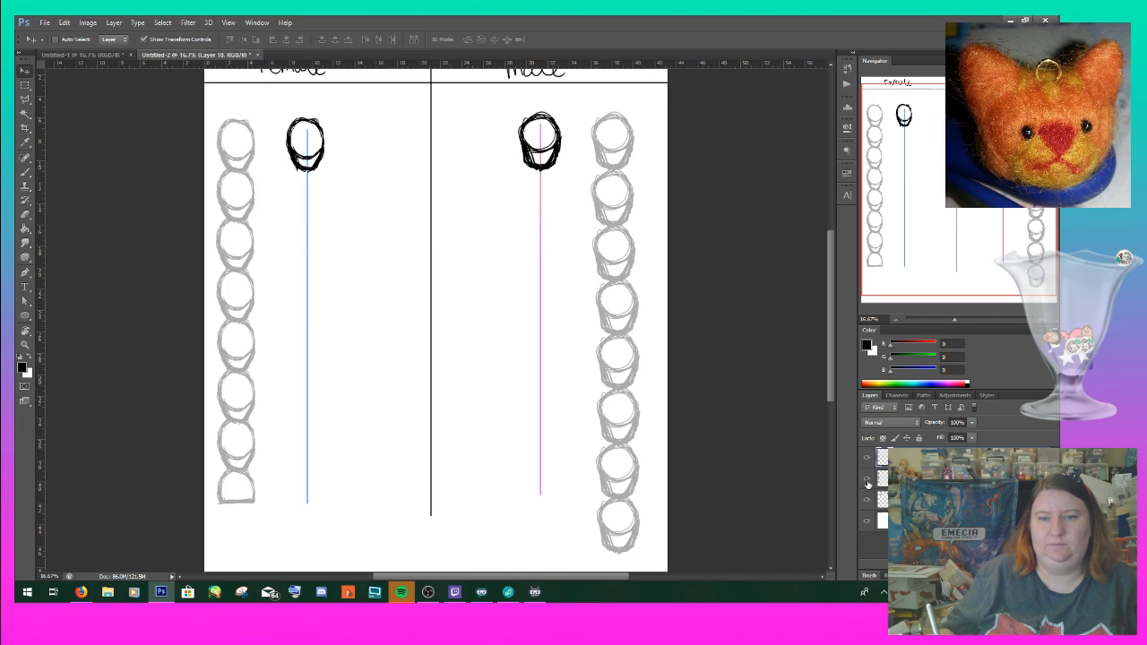
left_click(866, 500)
left_click(866, 500)
left_click(882, 499)
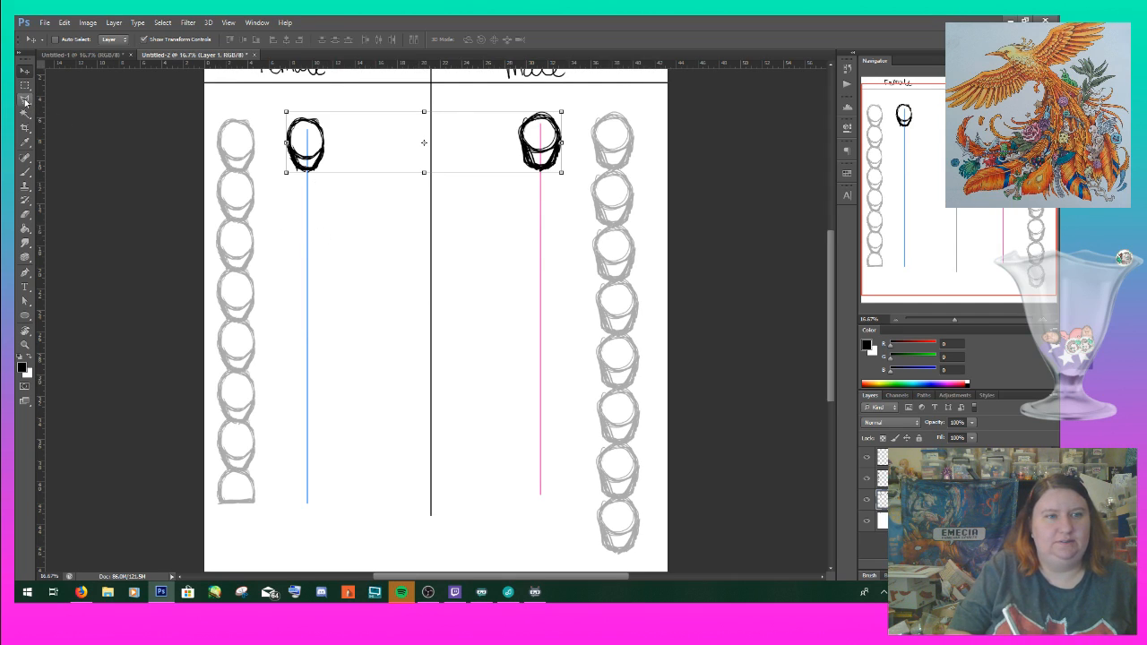
- Brush a spine line down the blue guide line from the female chin, and undo all but a short neck stroke
left_click(25, 171)
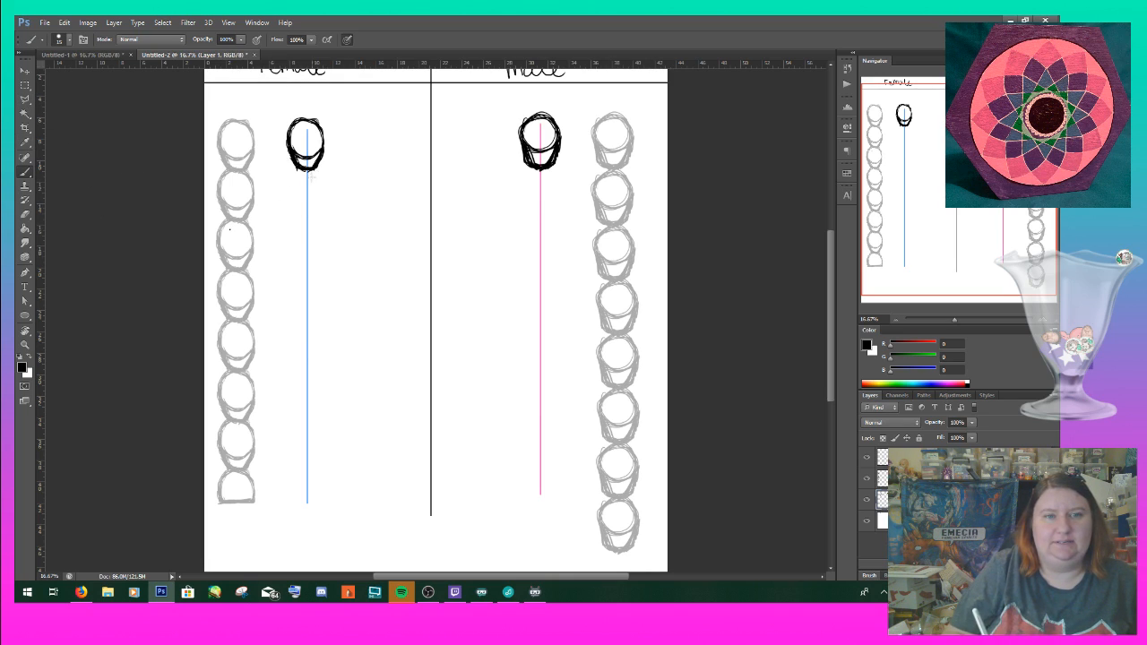
left_click_drag(307, 171, 303, 266)
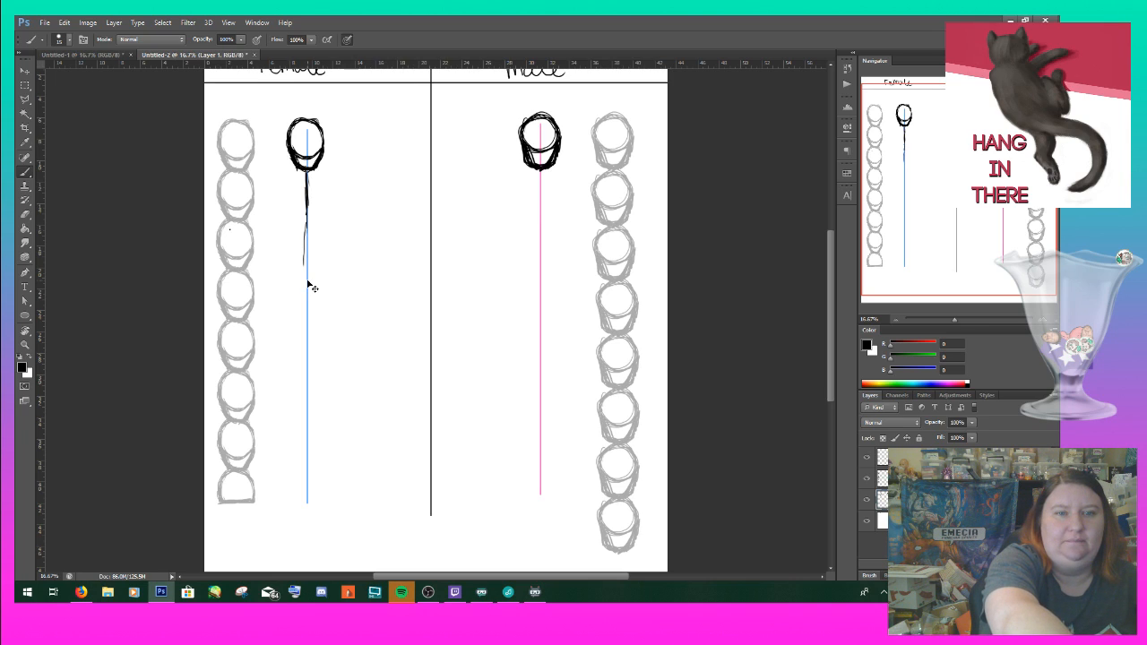
key("ctrl+alt+z")
key("ctrl+alt+z")
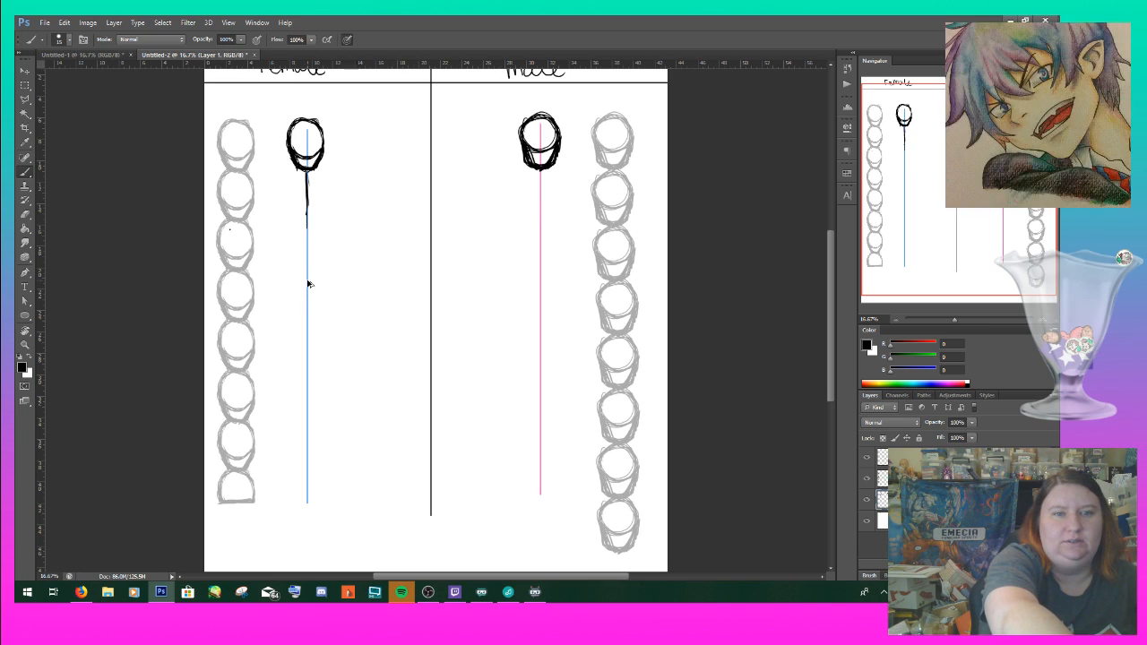
key("ctrl+alt+z")
key("ctrl+alt+z")
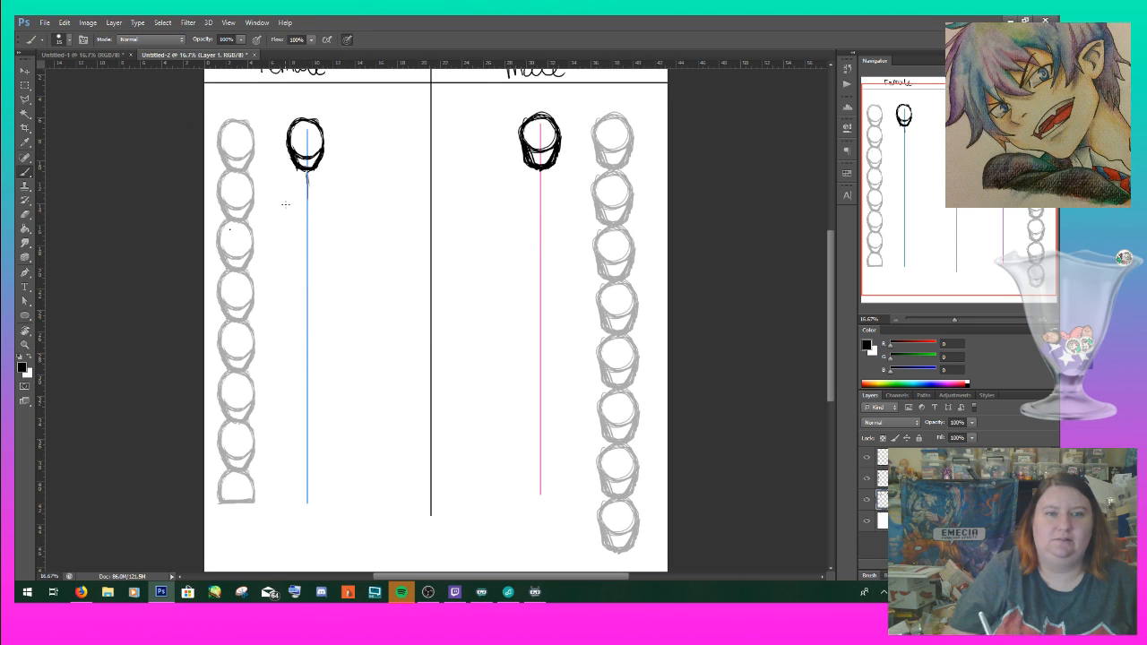
mouse_move(286, 213)
left_mouse_down()
mouse_move(340, 191)
mouse_move(371, 295)
mouse_move(365, 354)
left_mouse_up()
mouse_move(235, 499)
left_mouse_down()
mouse_move(313, 431)
mouse_move(359, 358)
mouse_move(326, 410)
left_mouse_up()
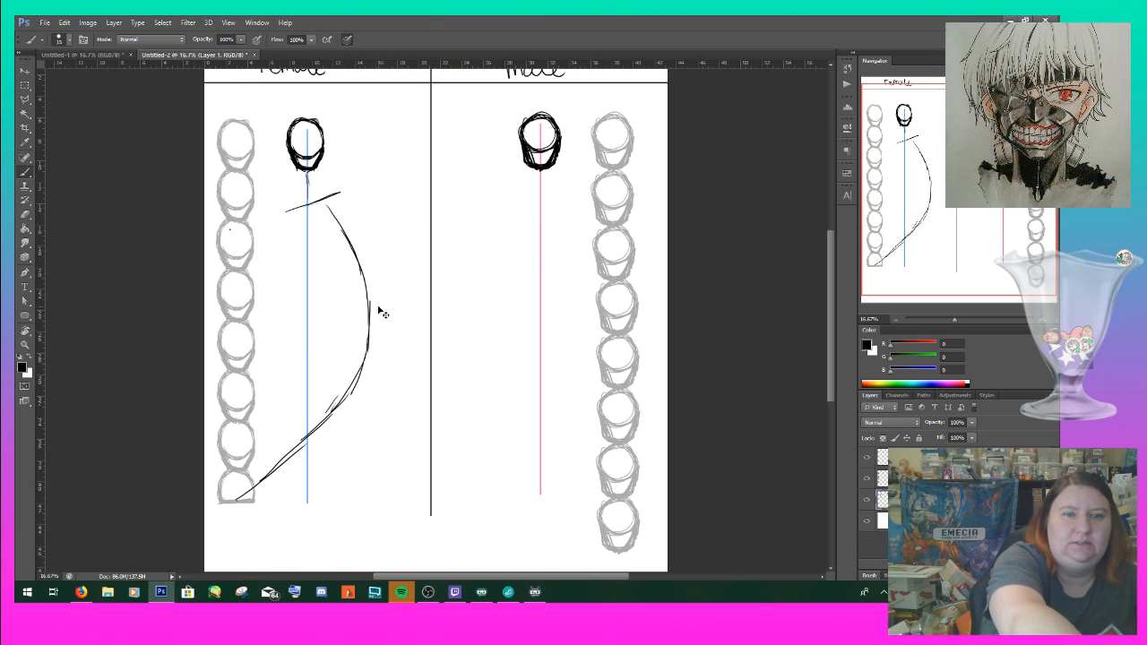
key("ctrl+alt+z")
key("ctrl+alt+z")
key("ctrl+alt+z")
key("ctrl+alt+z")
key("ctrl+alt+z")
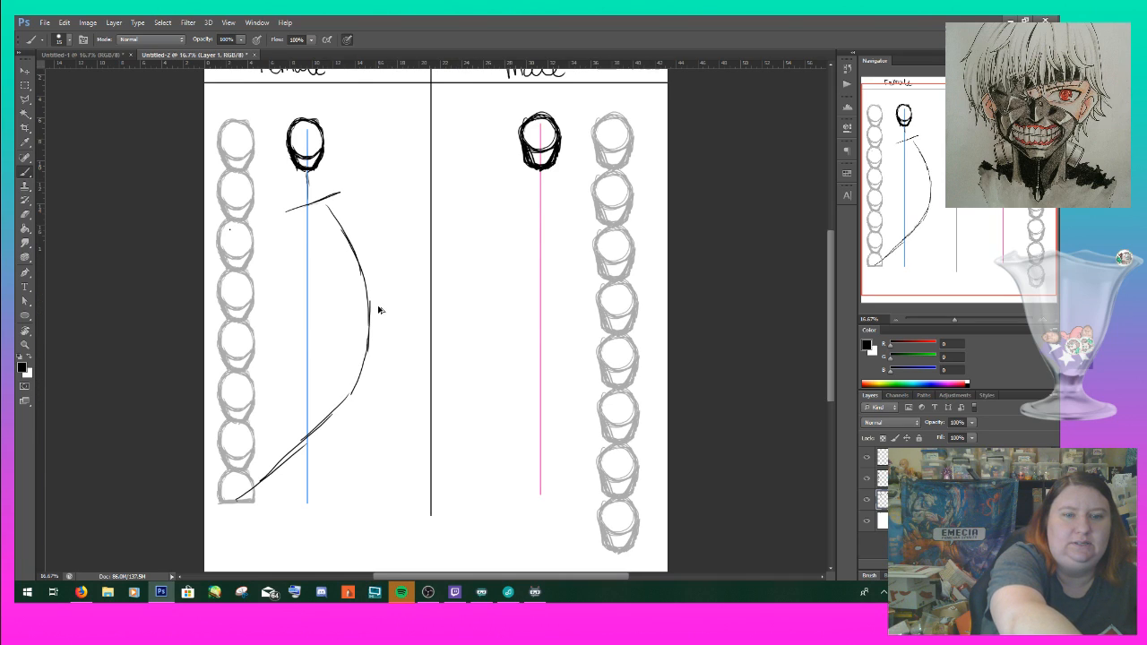
key("ctrl+alt+z")
key("ctrl+alt+z")
key("ctrl+alt+z")
key("ctrl+alt+z")
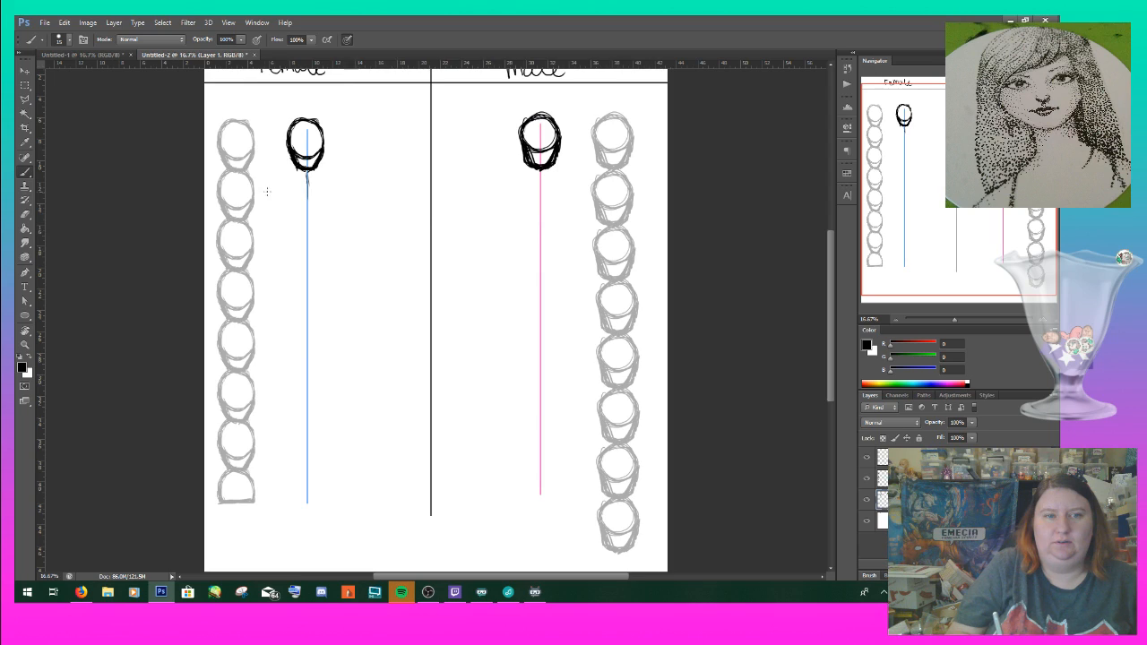
- Dot the base of the female neck and draw short horizontal marks across the female head column at its head divisions, sixth head and base
left_click_drag(306, 187, 306, 186)
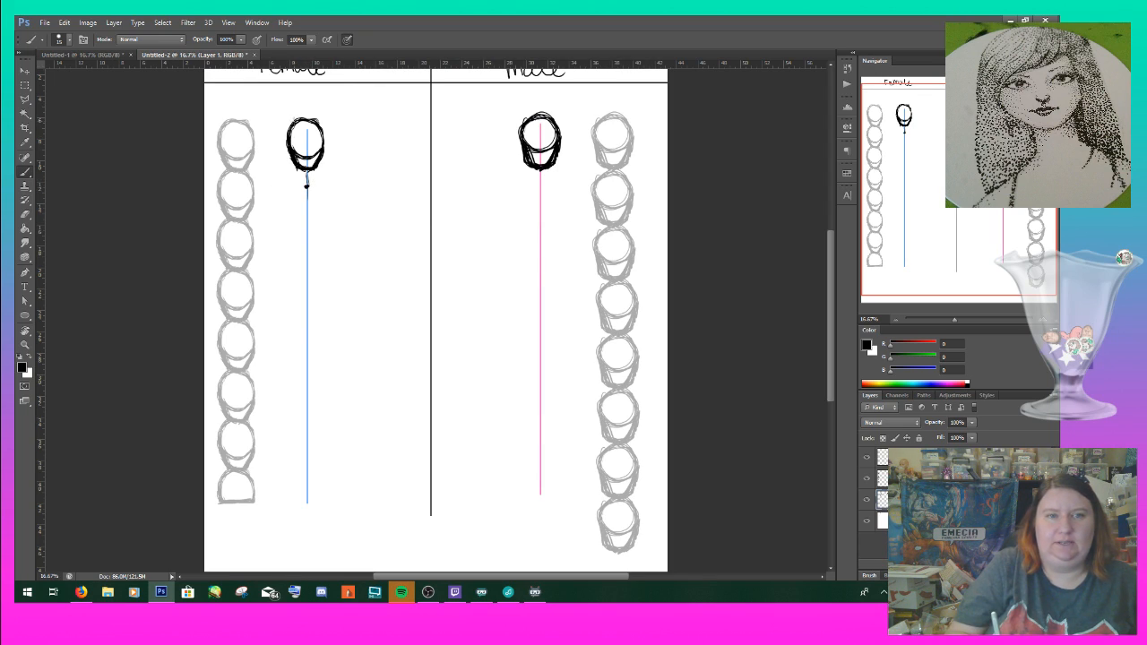
left_click_drag(231, 124, 242, 123)
left_click_drag(224, 171, 250, 170)
left_click_drag(226, 221, 240, 220)
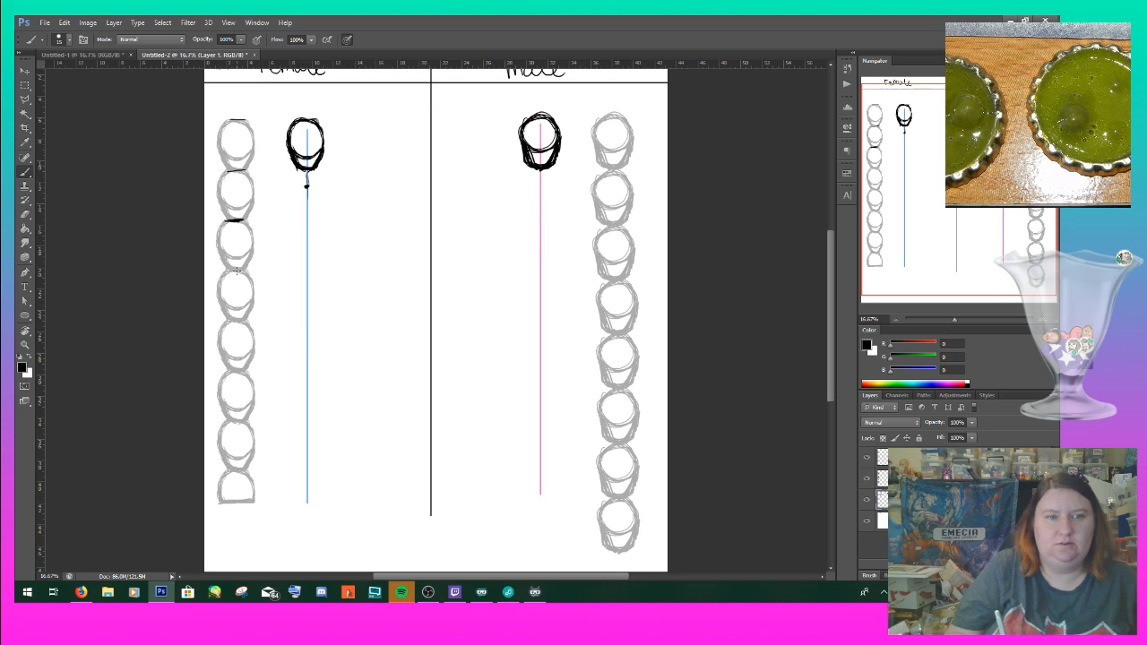
left_click_drag(229, 268, 248, 270)
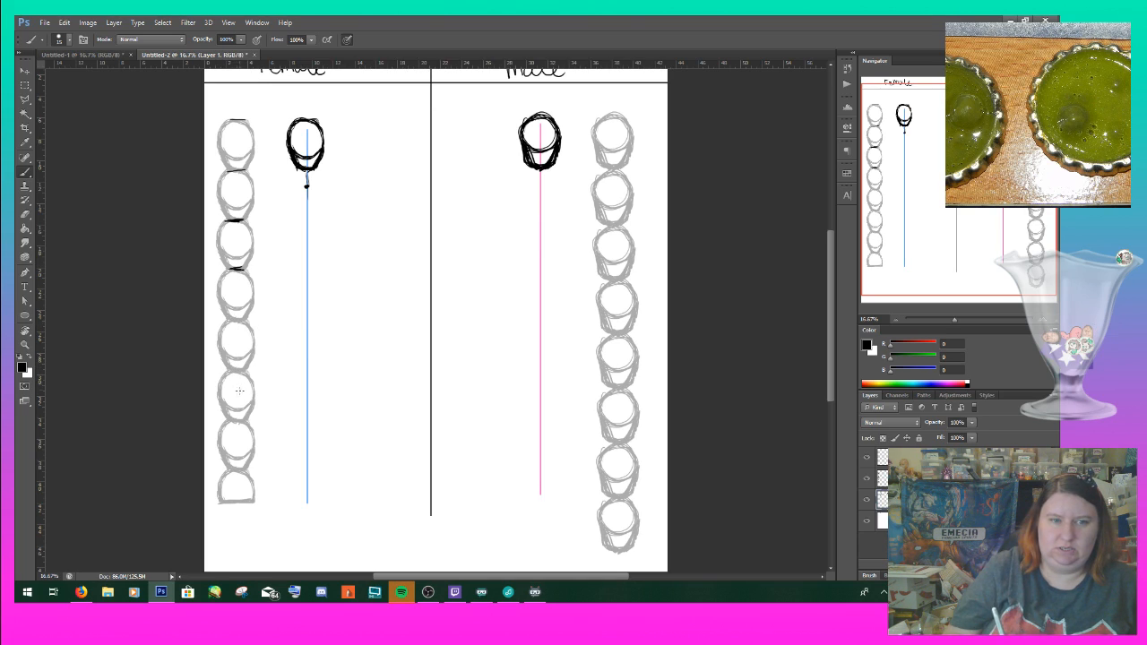
left_click_drag(236, 388, 244, 385)
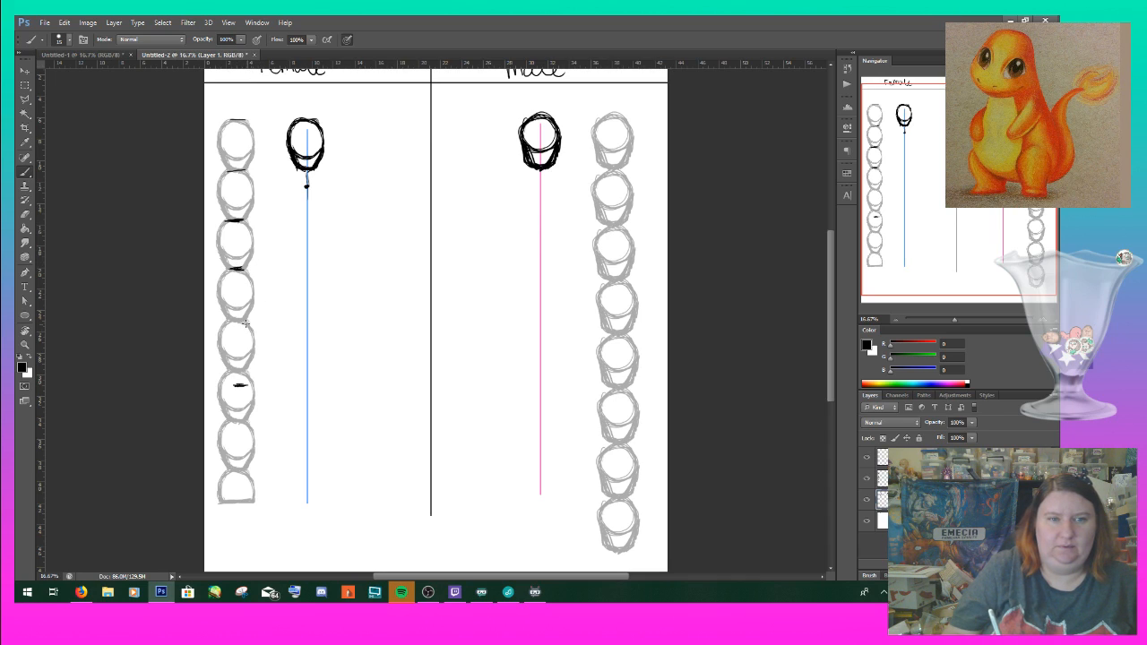
left_click_drag(231, 320, 242, 321)
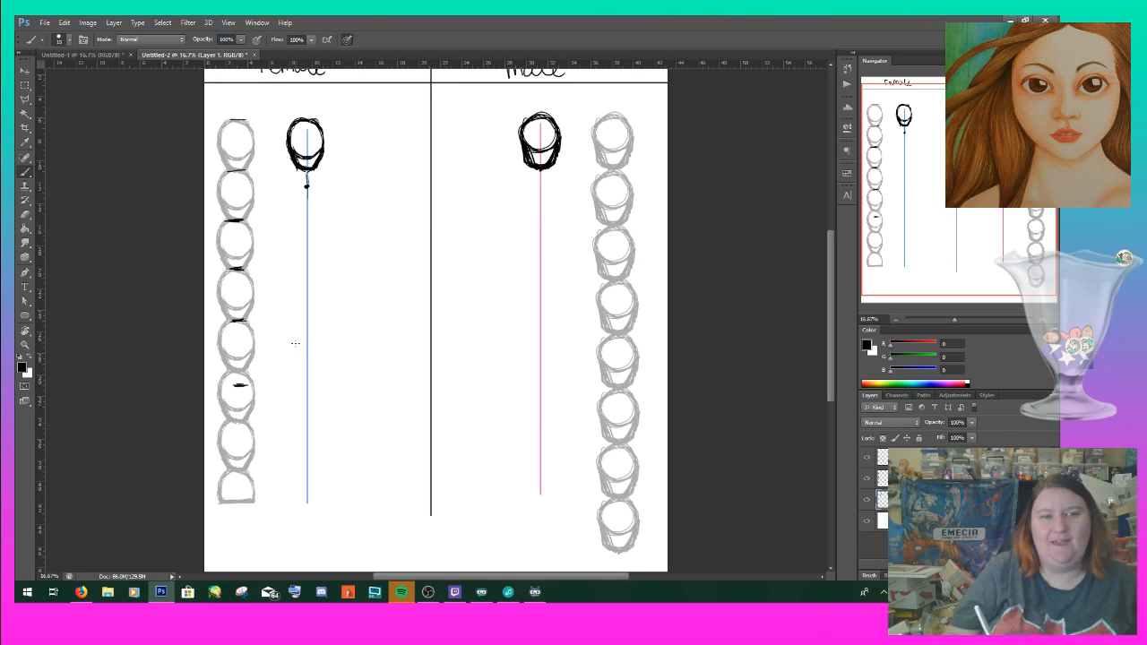
left_click_drag(225, 503, 243, 501)
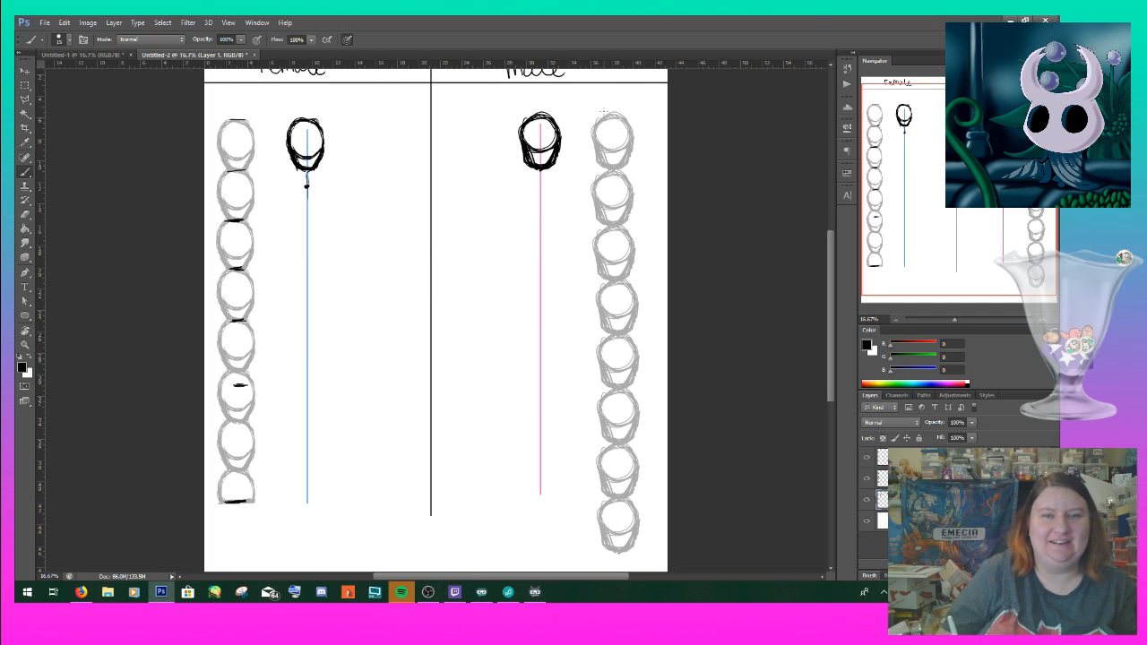
- Draw short horizontal marks at the head divisions of the male column, and a ground line level with its base below the pink guide line
left_click_drag(606, 116, 614, 114)
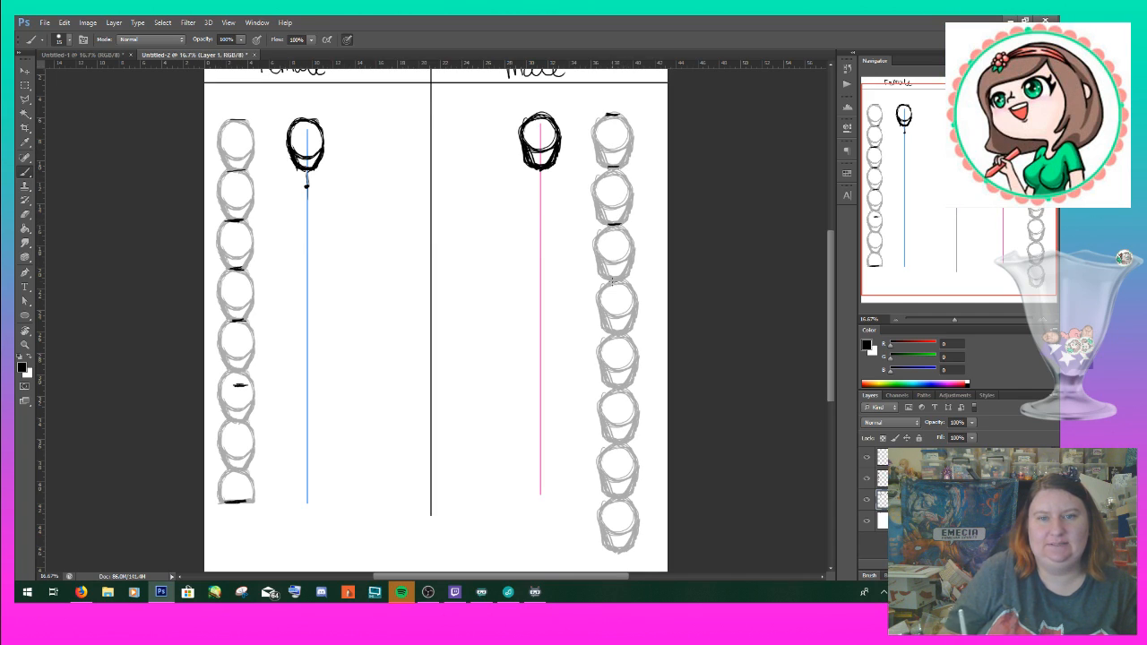
left_click_drag(608, 281, 621, 280)
left_click_drag(614, 334, 627, 335)
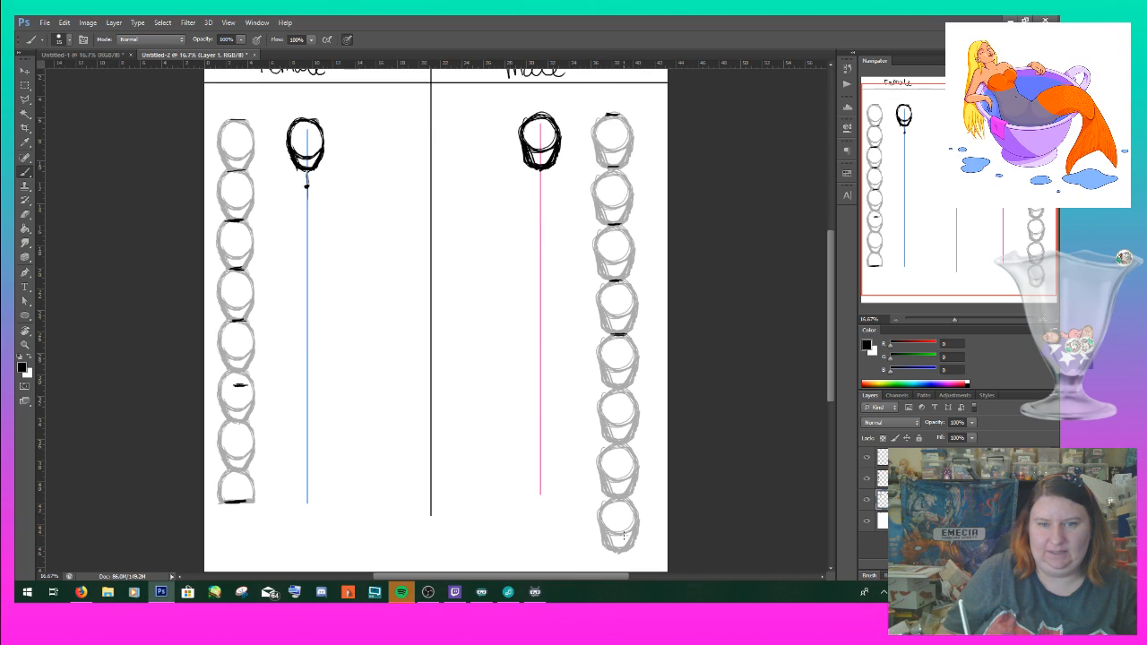
left_click_drag(613, 441, 620, 443)
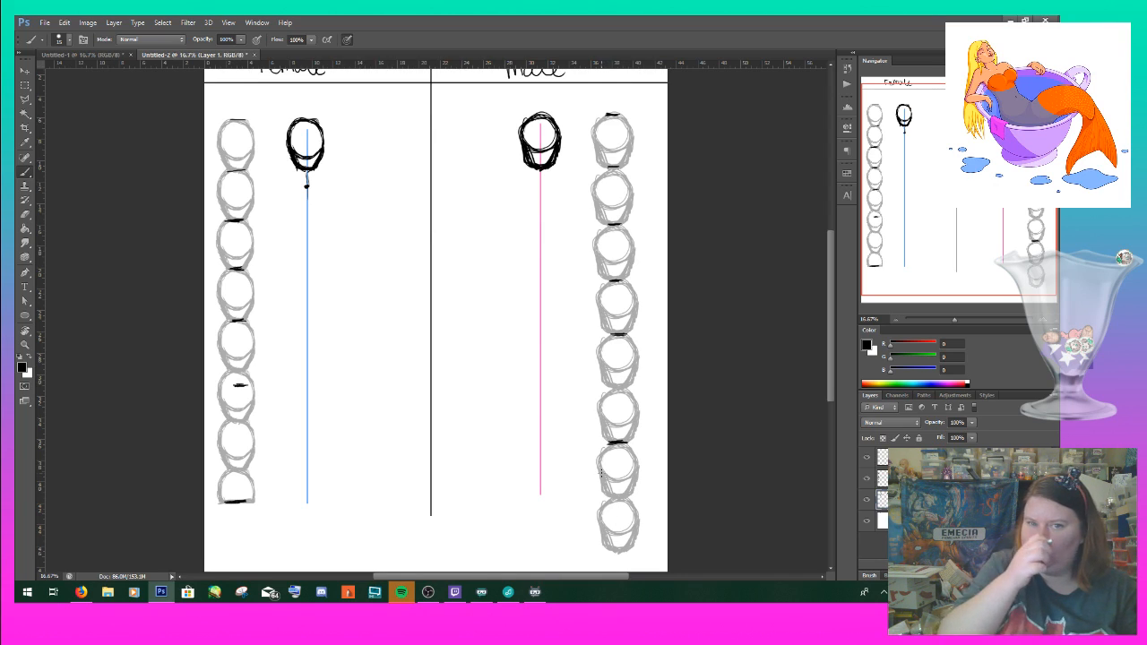
left_click_drag(595, 552, 630, 552)
mouse_move(516, 556)
left_mouse_down()
mouse_move(574, 556)
mouse_move(504, 559)
mouse_move(530, 557)
left_mouse_up()
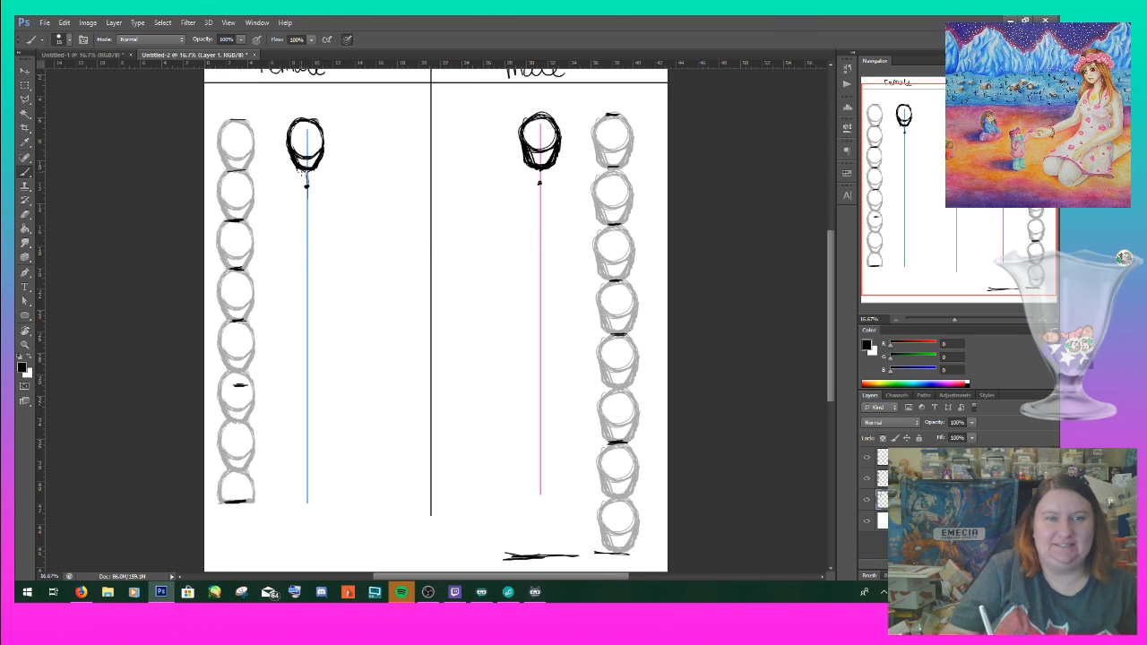
- Sketch the two sides of the neck beneath the chin of both the female and the male head
left_click_drag(301, 169, 300, 187)
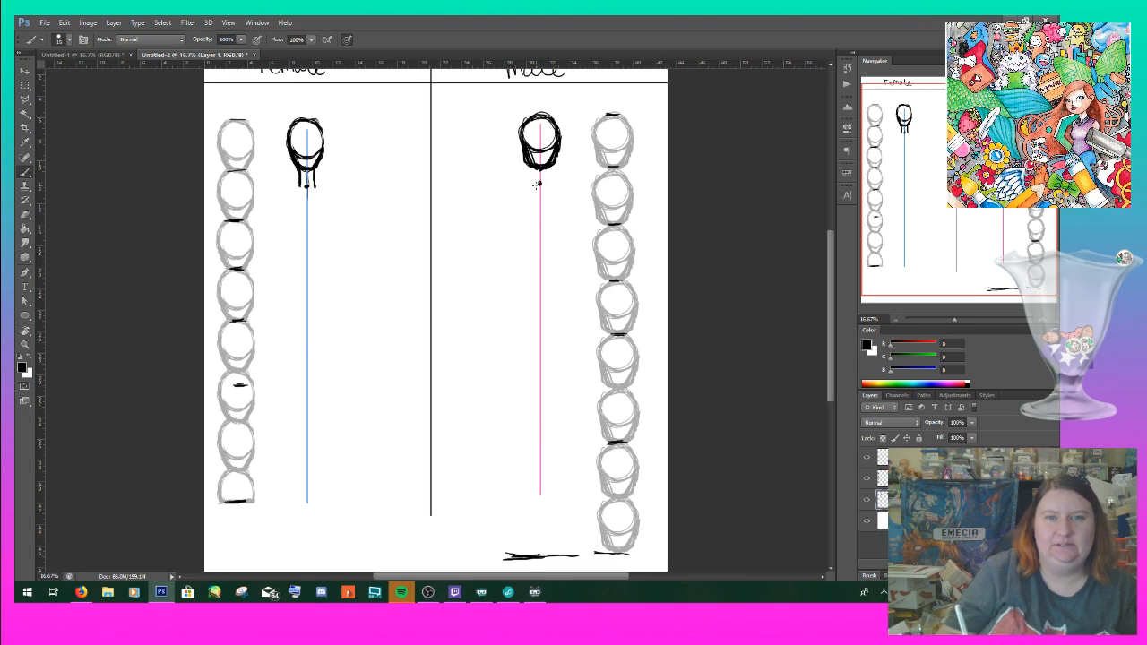
mouse_move(528, 169)
left_mouse_down()
mouse_move(528, 186)
mouse_move(556, 182)
left_mouse_up()
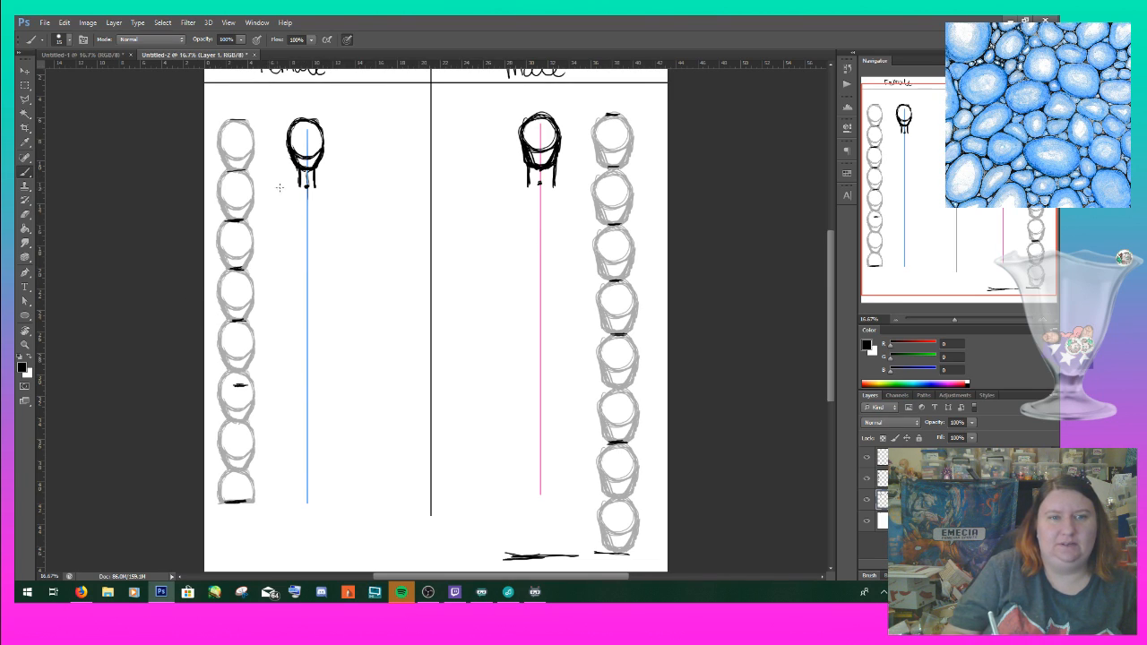
- Sketch the female figure's shoulders sloping out from the neck, using a sideways head-sized oval on each side of the blue line for width
left_click_drag(291, 182, 269, 191)
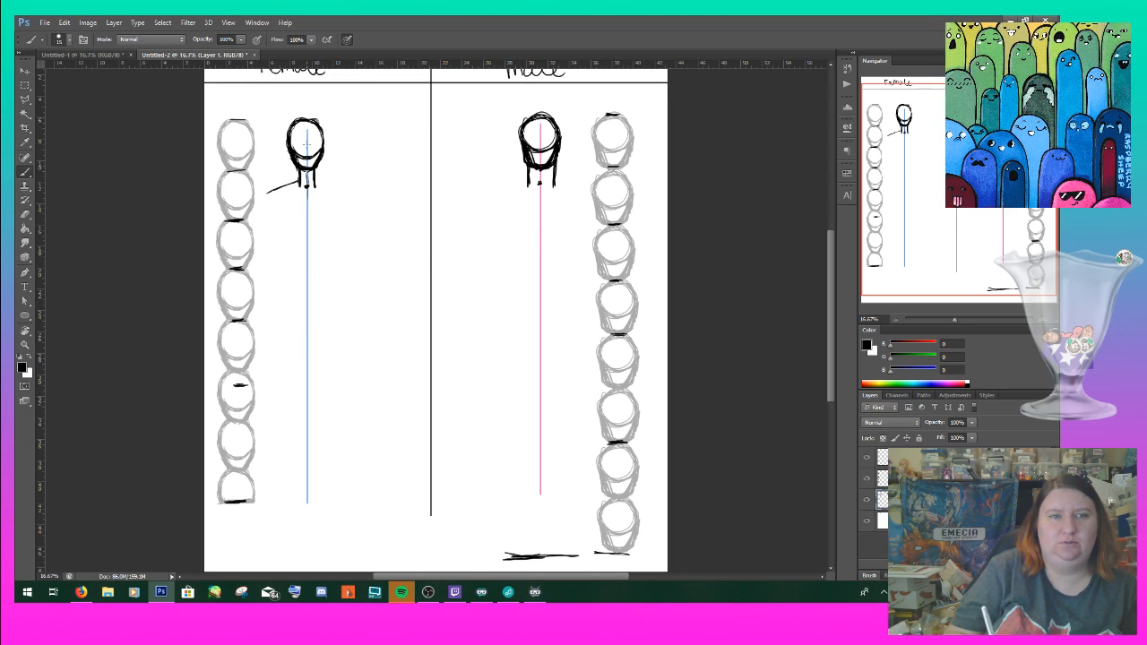
mouse_move(277, 198)
left_mouse_down()
mouse_move(296, 195)
mouse_move(268, 195)
left_mouse_up()
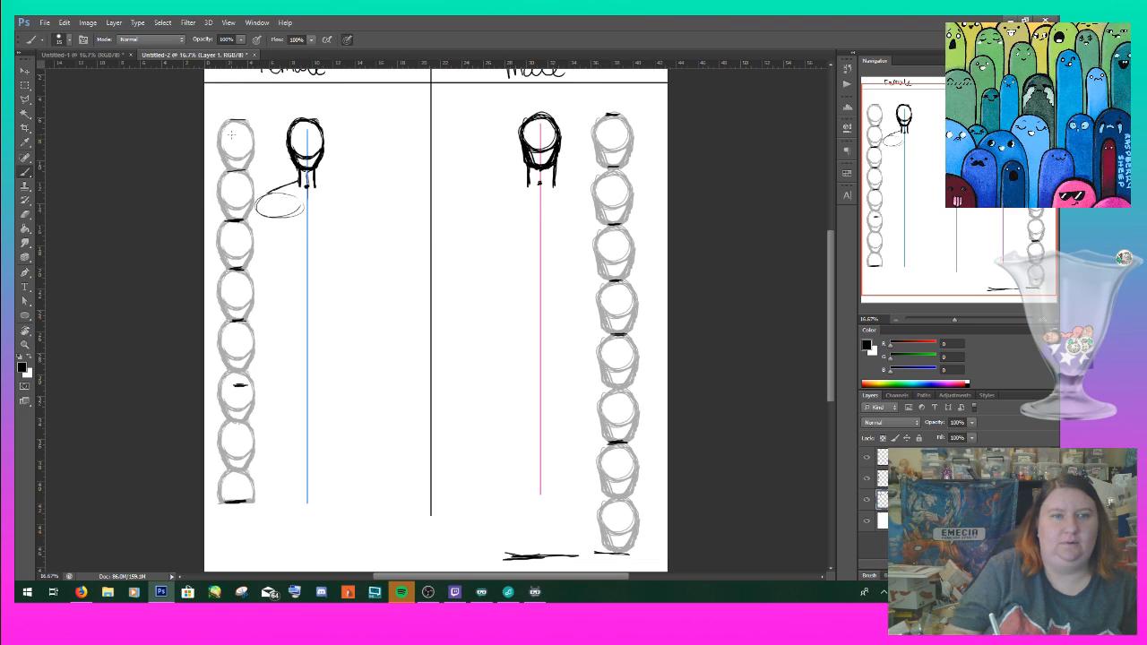
mouse_move(260, 197)
left_mouse_down()
mouse_move(287, 226)
mouse_move(272, 207)
mouse_move(333, 195)
mouse_move(325, 222)
mouse_move(349, 195)
mouse_move(332, 221)
left_mouse_up()
mouse_move(257, 208)
left_mouse_down()
mouse_move(266, 199)
mouse_move(262, 222)
left_mouse_up()
mouse_move(313, 177)
left_mouse_down()
mouse_move(351, 190)
mouse_move(355, 218)
left_mouse_up()
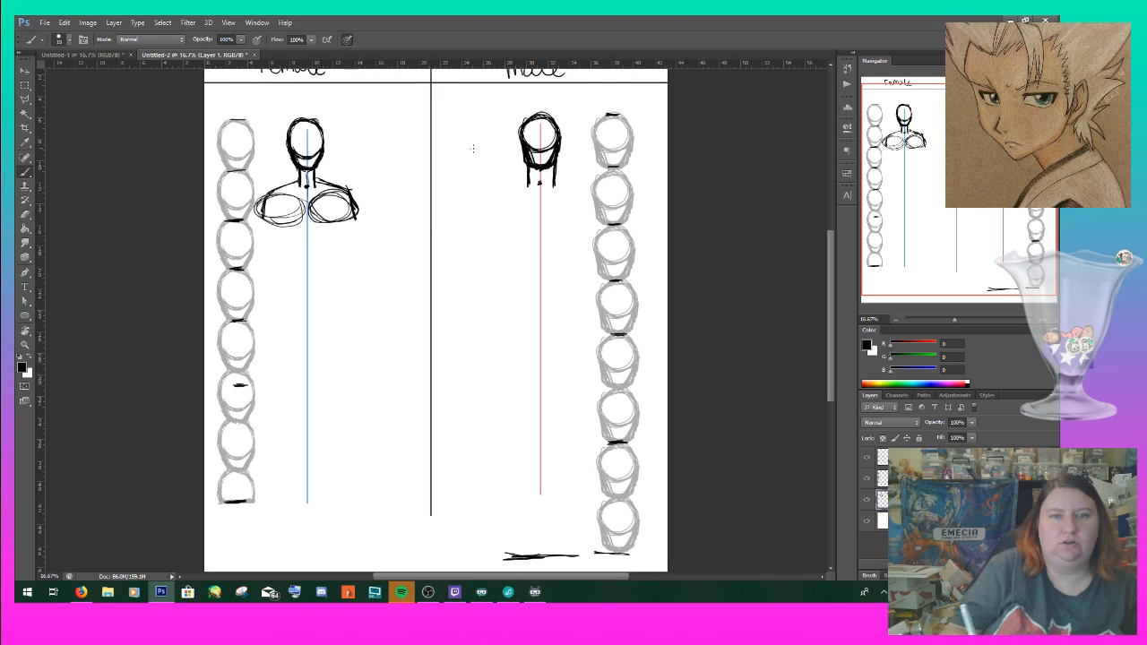
- Sketch the male figure's shoulders curving down into the upper arms, and reinforce the female shoulders and the neck-base lines
mouse_move(485, 215)
left_mouse_down()
mouse_move(492, 198)
mouse_move(527, 184)
mouse_move(481, 210)
left_mouse_up()
mouse_move(482, 200)
left_mouse_down()
mouse_move(477, 234)
mouse_move(577, 191)
mouse_move(602, 197)
mouse_move(611, 235)
left_mouse_up()
left_click_drag(590, 195, 604, 210)
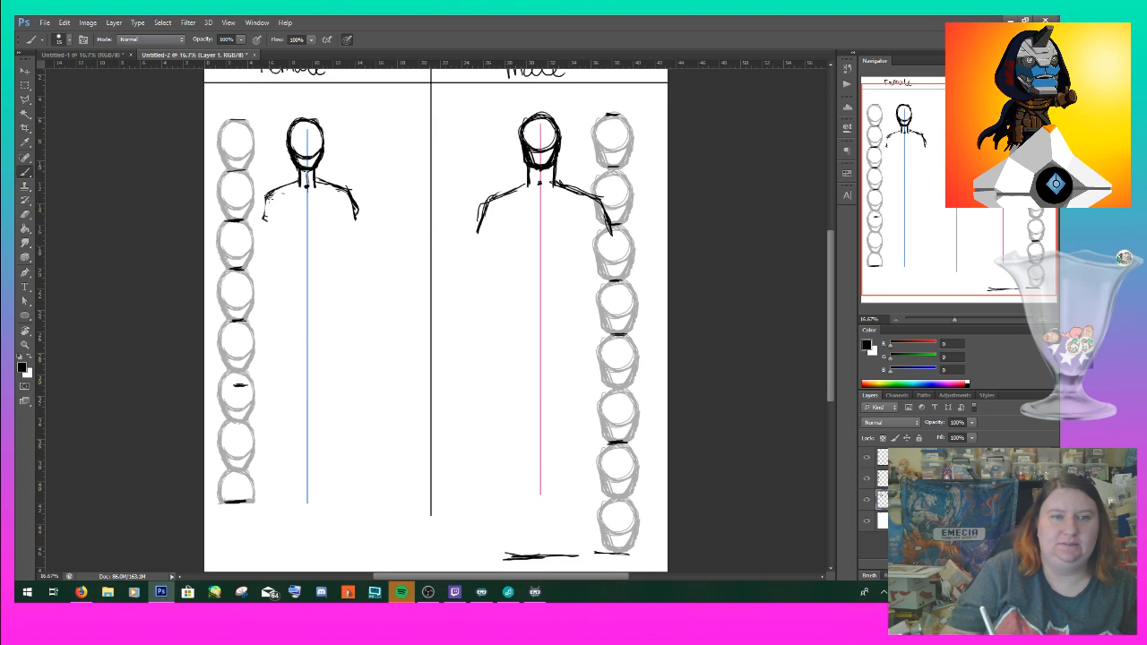
mouse_move(267, 197)
left_mouse_down()
mouse_move(261, 220)
mouse_move(276, 185)
mouse_move(339, 192)
left_mouse_up()
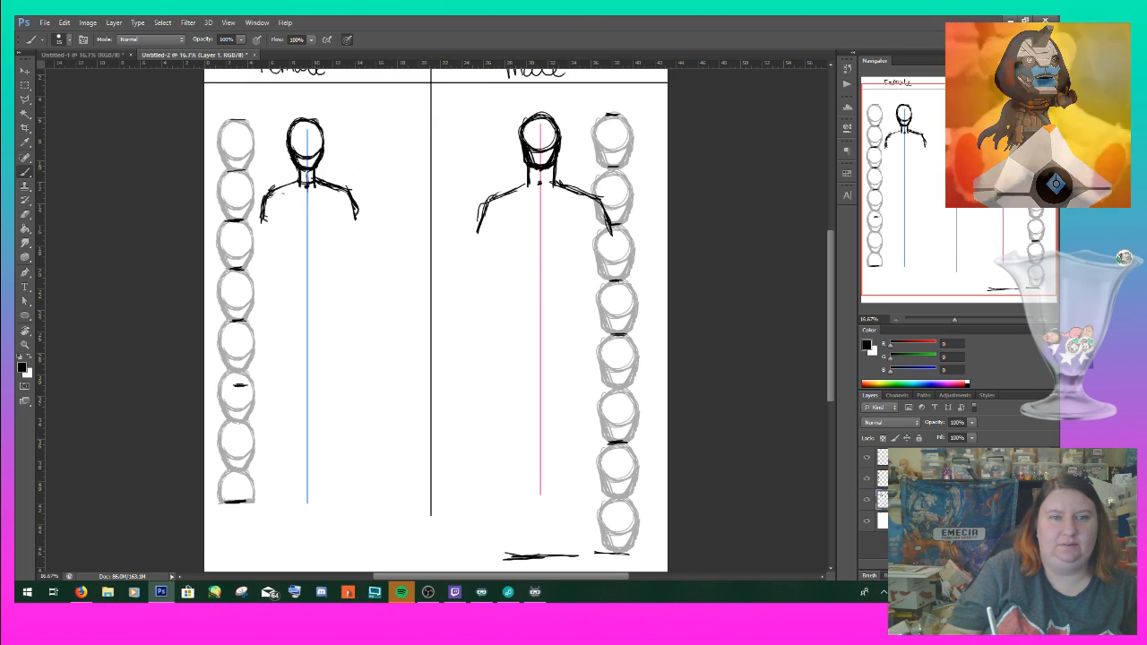
left_click_drag(529, 180, 556, 182)
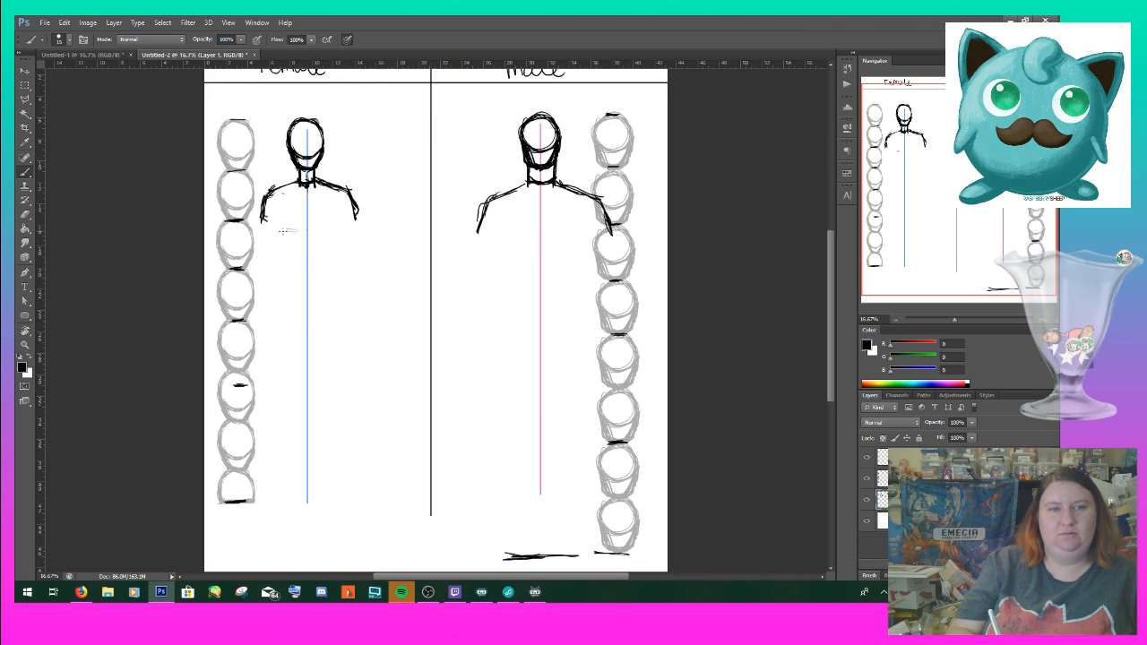
- Sketch the female figure's breasts around a mark at the second head division, and outline the male figure's flatter chest across the pink line
left_click_drag(299, 232, 318, 233)
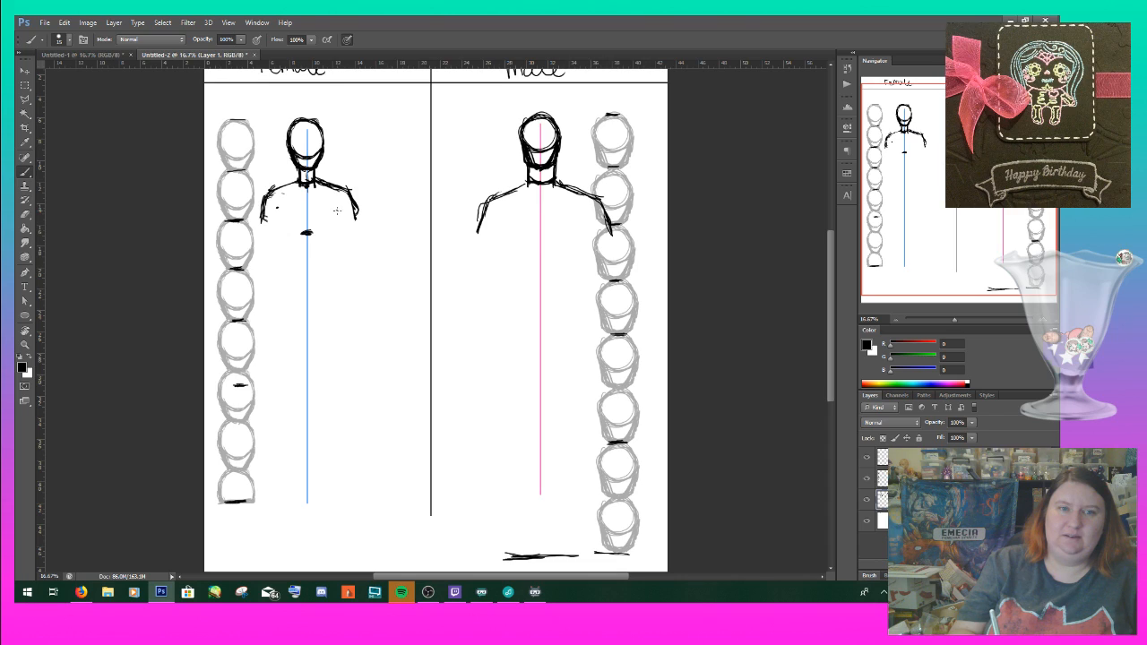
left_click_drag(292, 228, 319, 230)
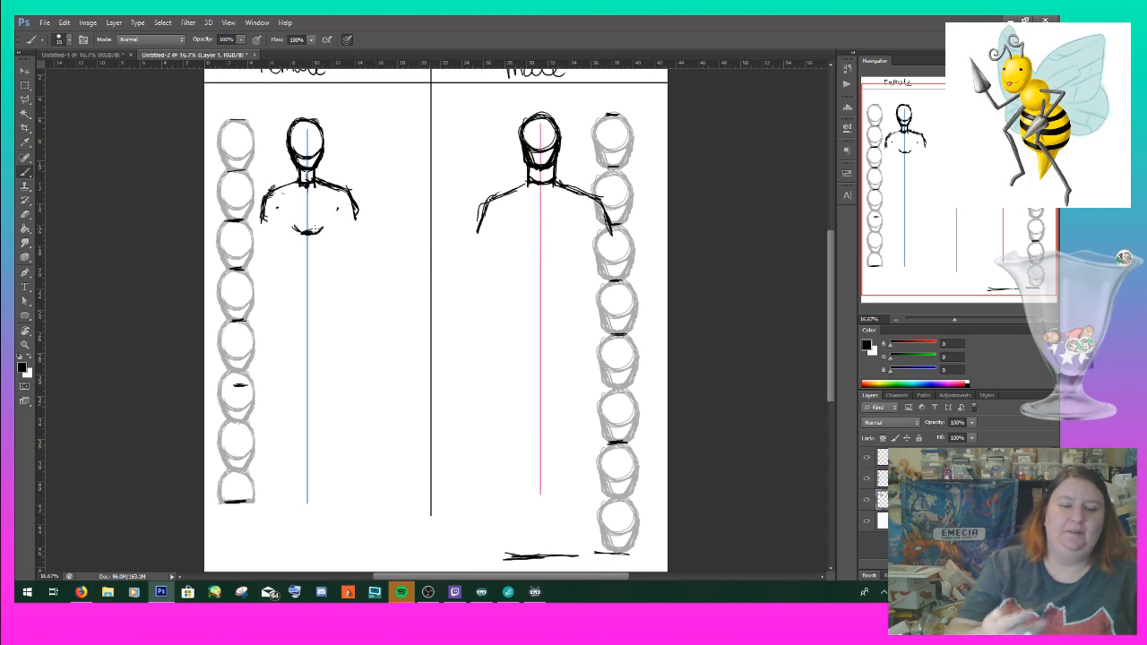
key("ctrl+z")
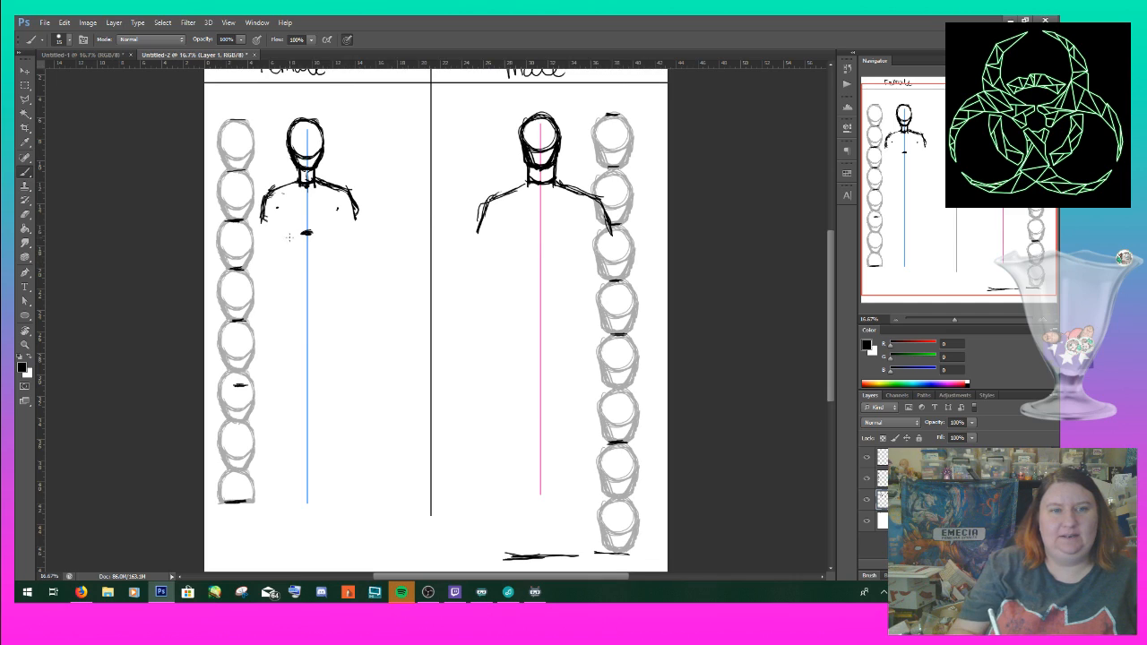
mouse_move(277, 208)
left_mouse_down()
mouse_move(273, 227)
mouse_move(302, 235)
mouse_move(284, 240)
mouse_move(328, 242)
mouse_move(342, 229)
left_mouse_up()
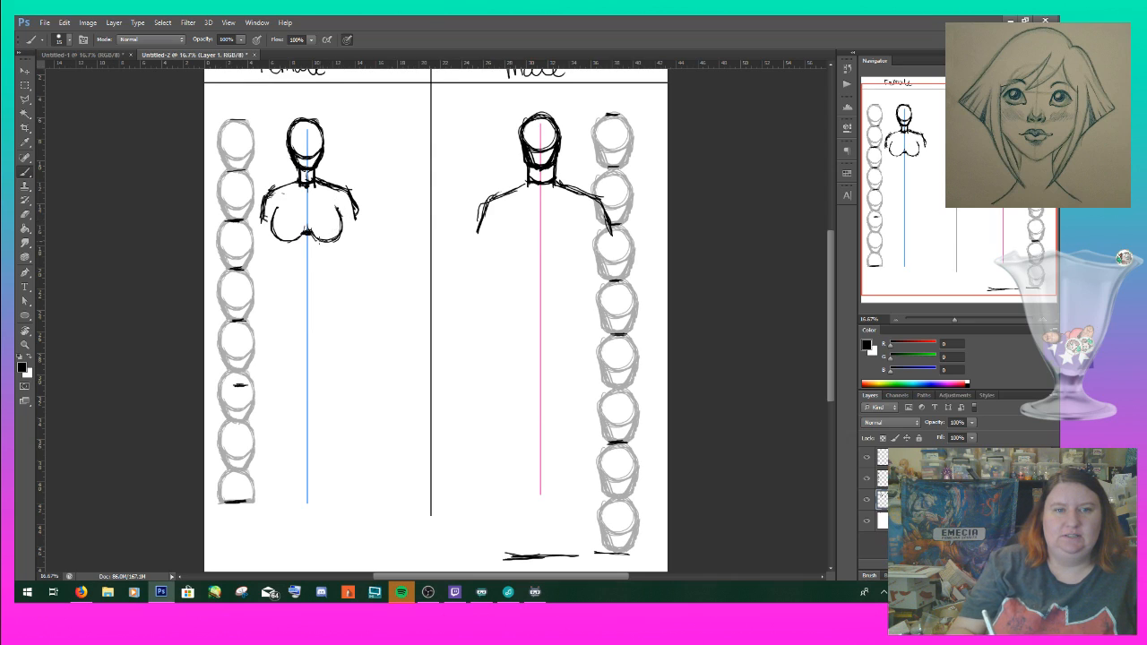
mouse_move(310, 220)
left_mouse_down()
mouse_move(313, 238)
mouse_move(305, 231)
left_mouse_up()
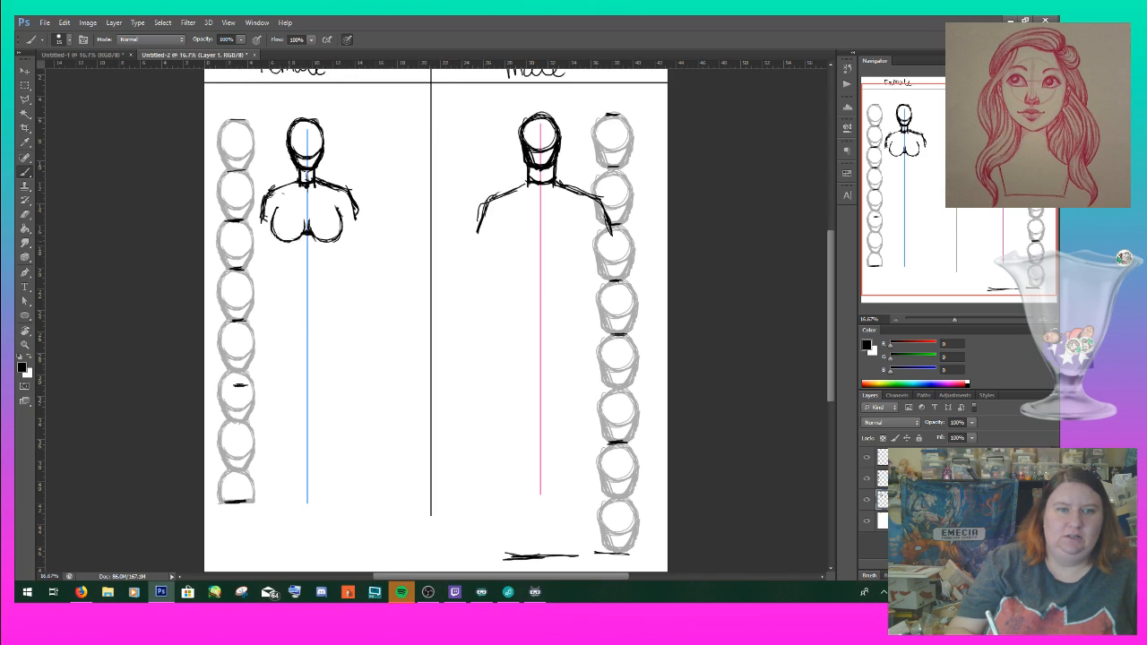
left_click_drag(277, 208, 271, 230)
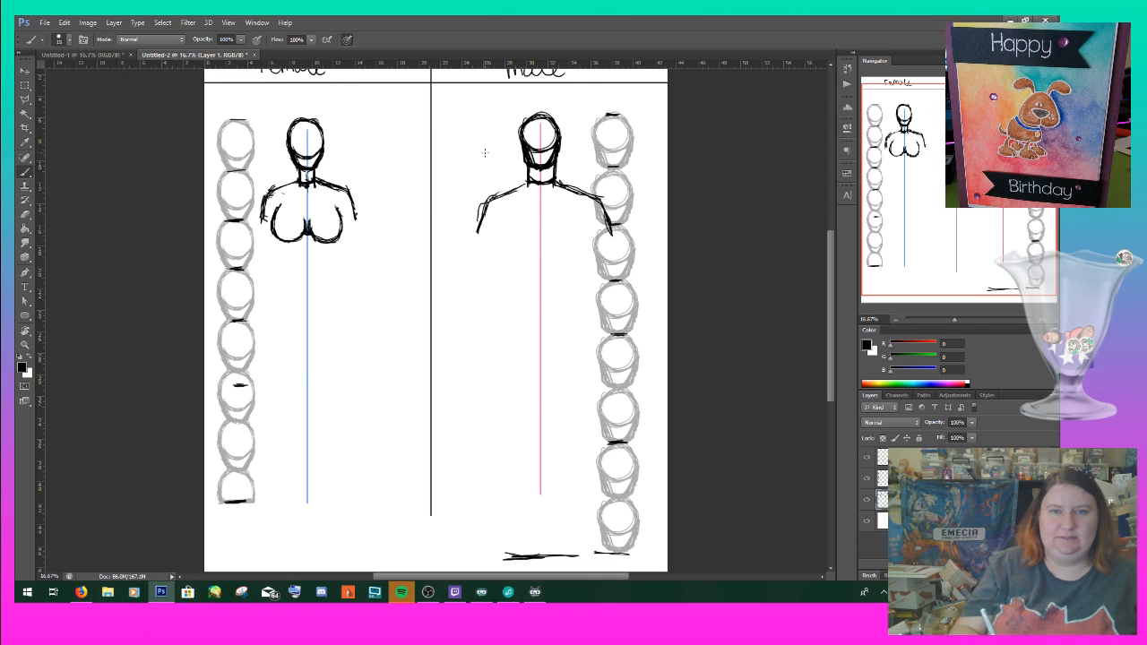
mouse_move(539, 233)
left_mouse_down()
mouse_move(501, 235)
mouse_move(541, 237)
mouse_move(505, 222)
mouse_move(561, 240)
mouse_move(587, 219)
mouse_move(585, 235)
mouse_move(542, 237)
left_mouse_up()
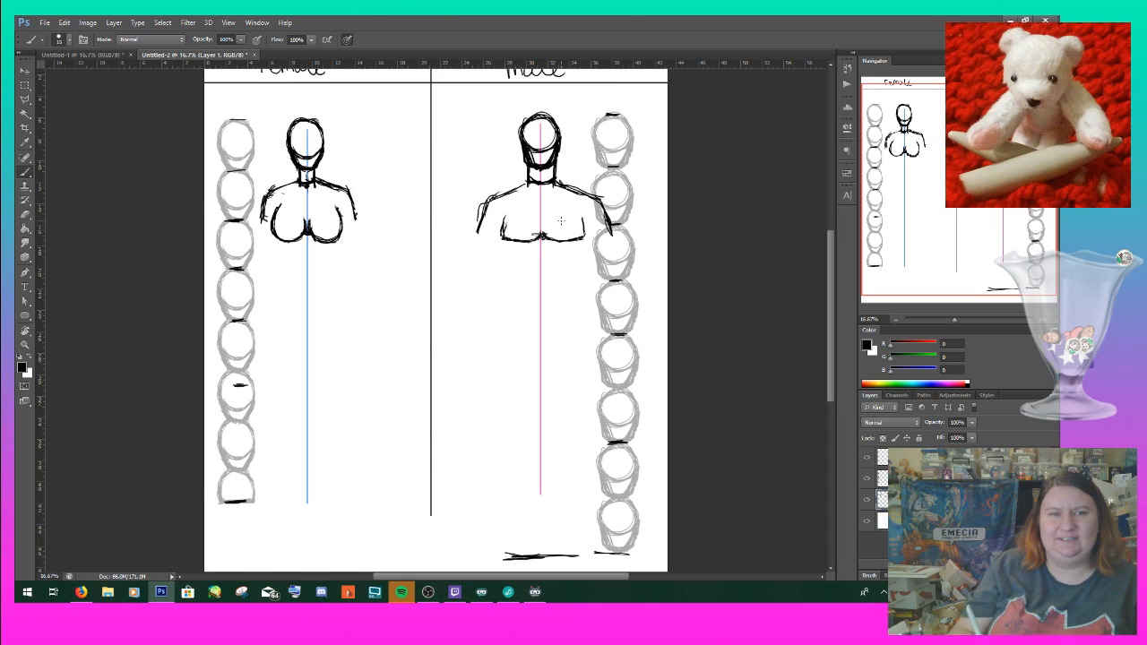
scroll(545, 236, "up", 1)
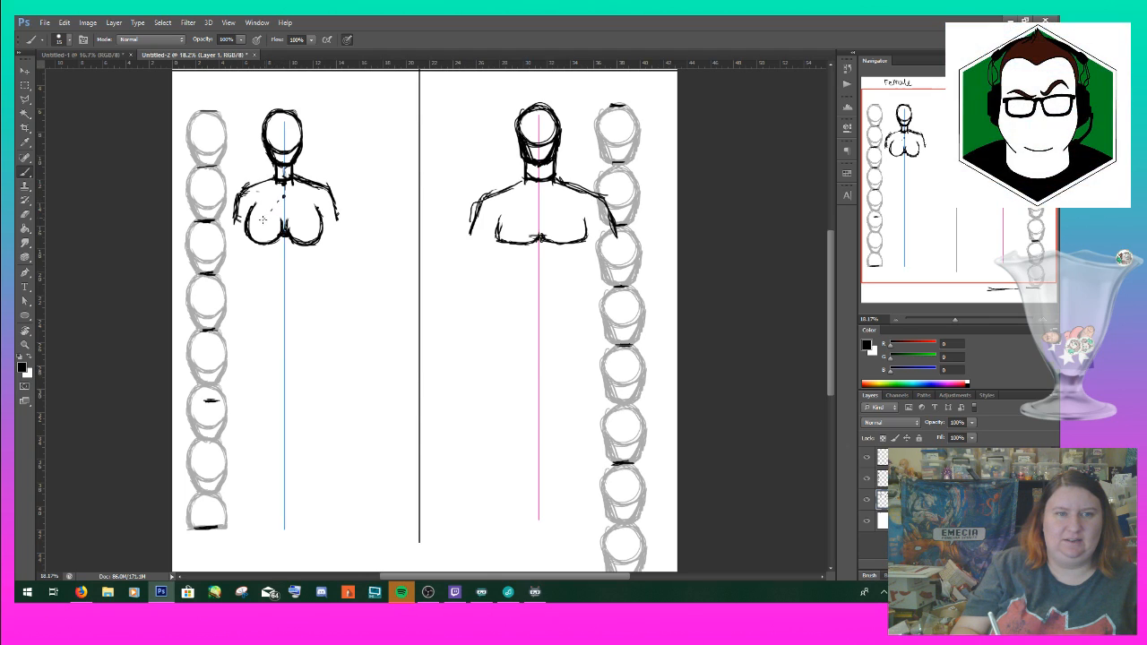
left_click_drag(299, 212, 303, 216)
left_click_drag(308, 221, 312, 226)
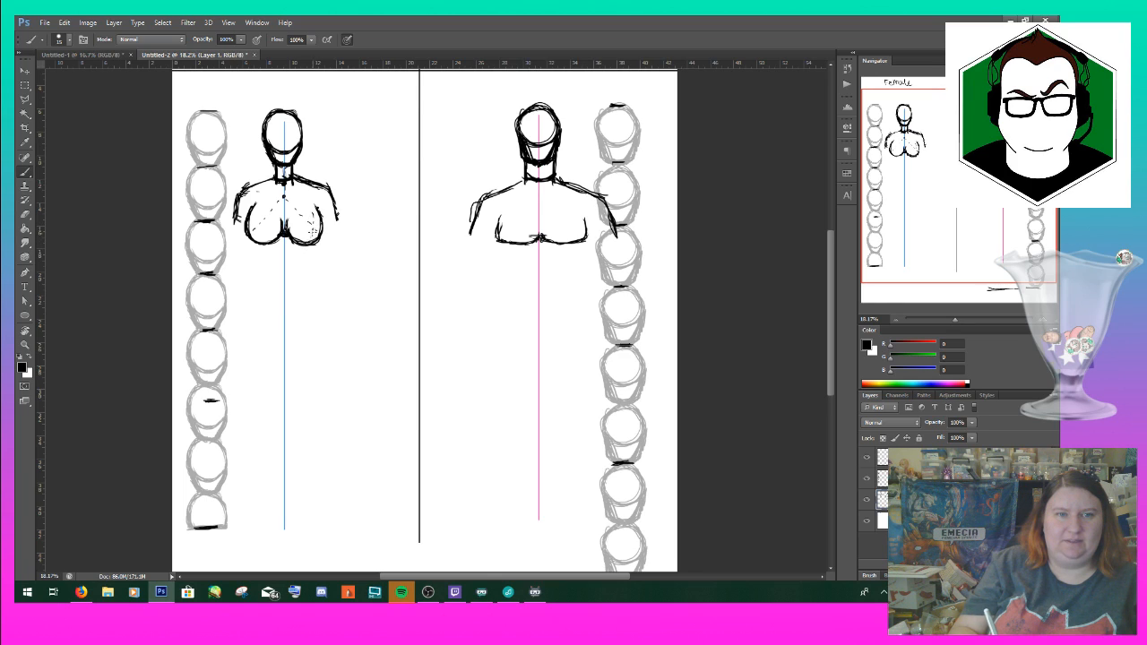
left_click_drag(247, 211, 258, 218)
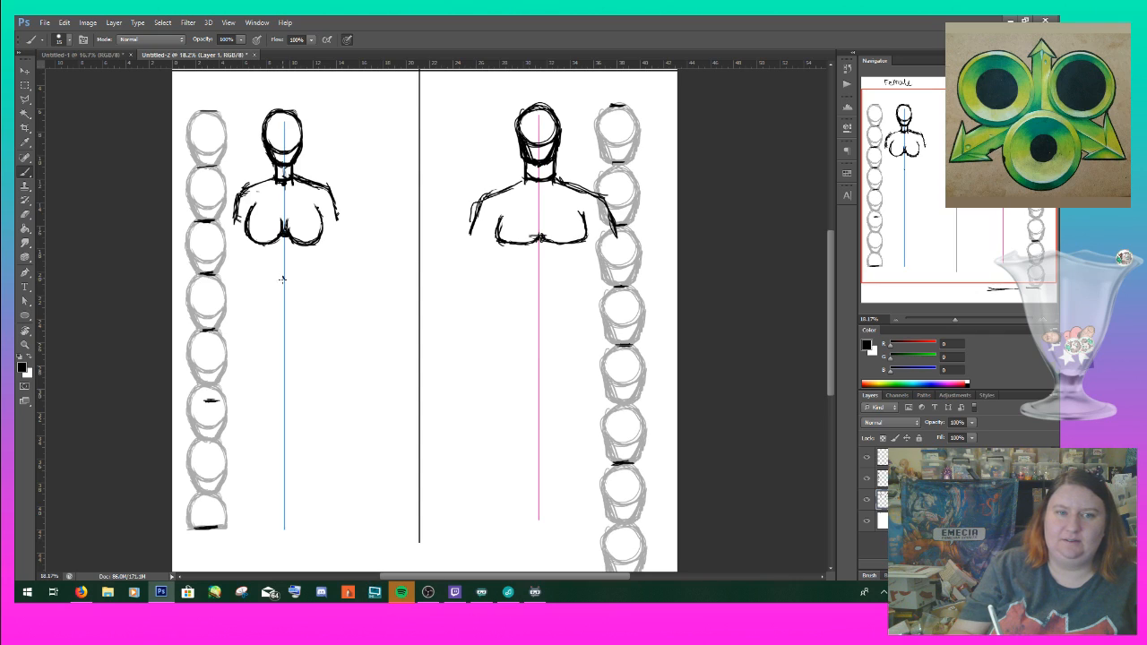
- Mark the female figure's navel on the blue line near the third head division, and sketch both torso sides tapering to the waist
left_click_drag(280, 279, 291, 280)
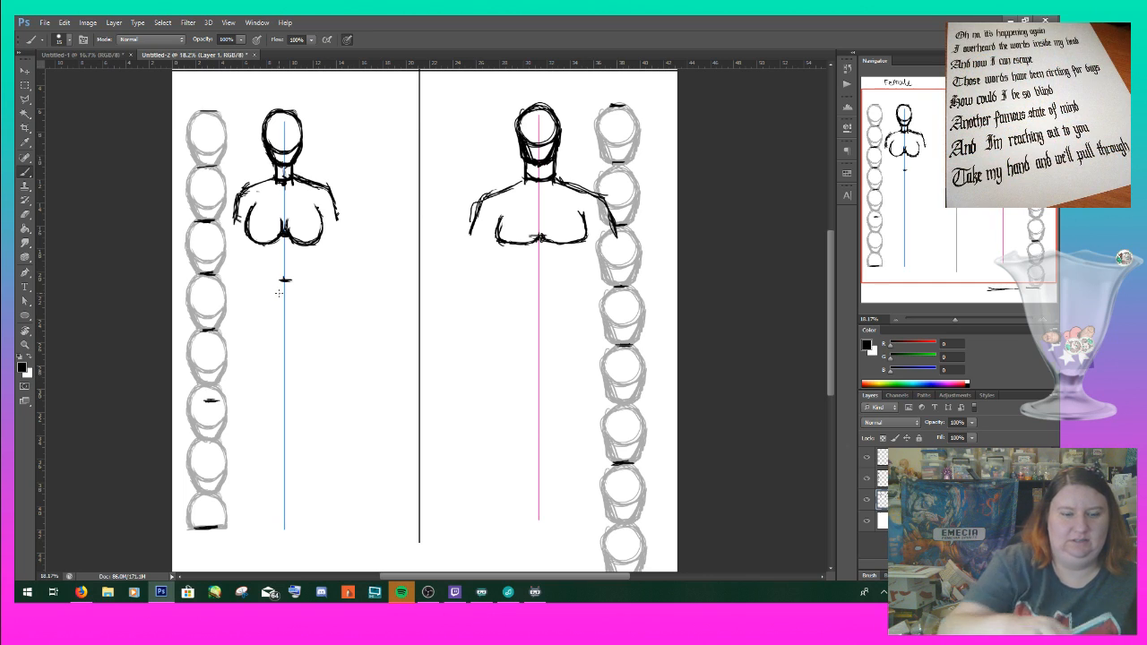
key("ctrl+z")
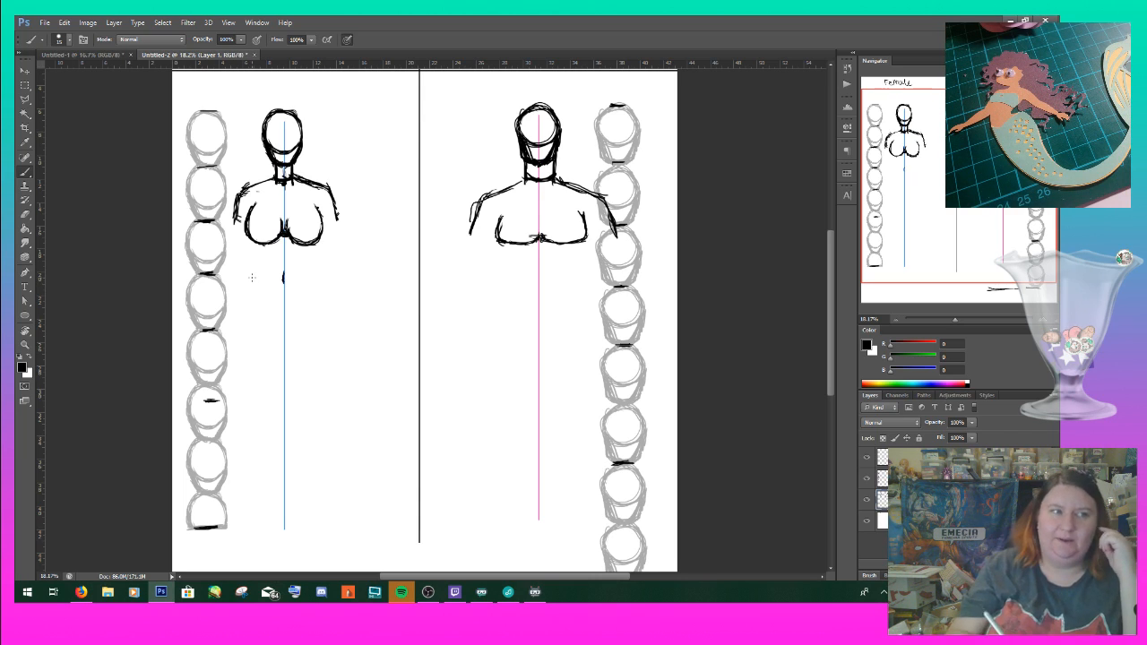
left_click_drag(249, 238, 254, 270)
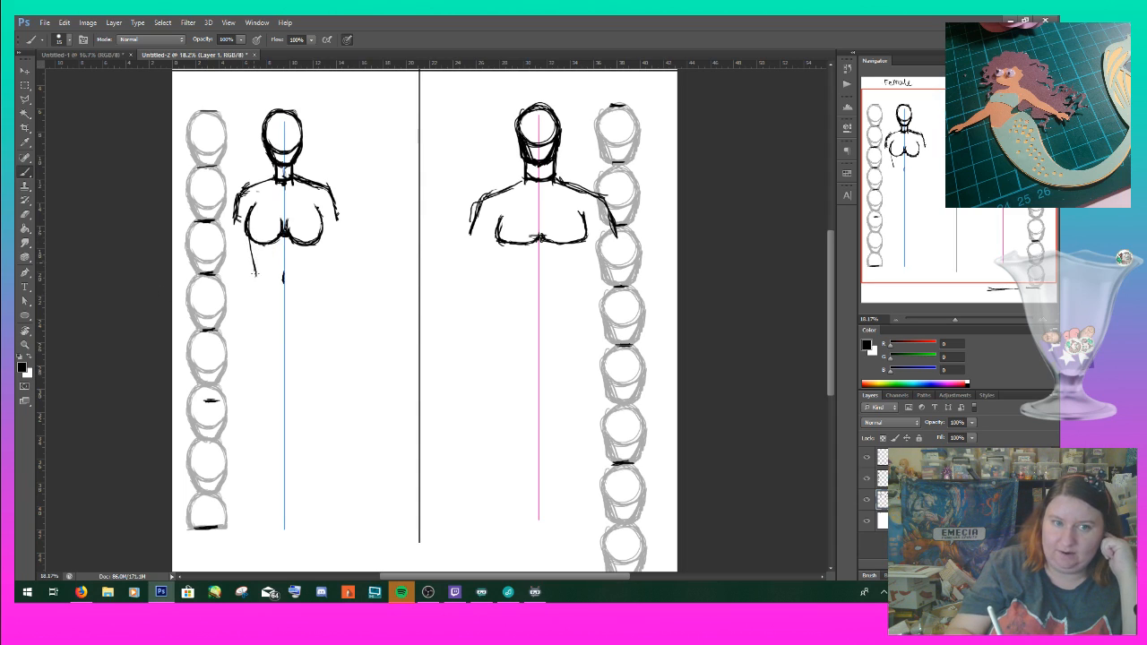
left_click_drag(248, 235, 255, 266)
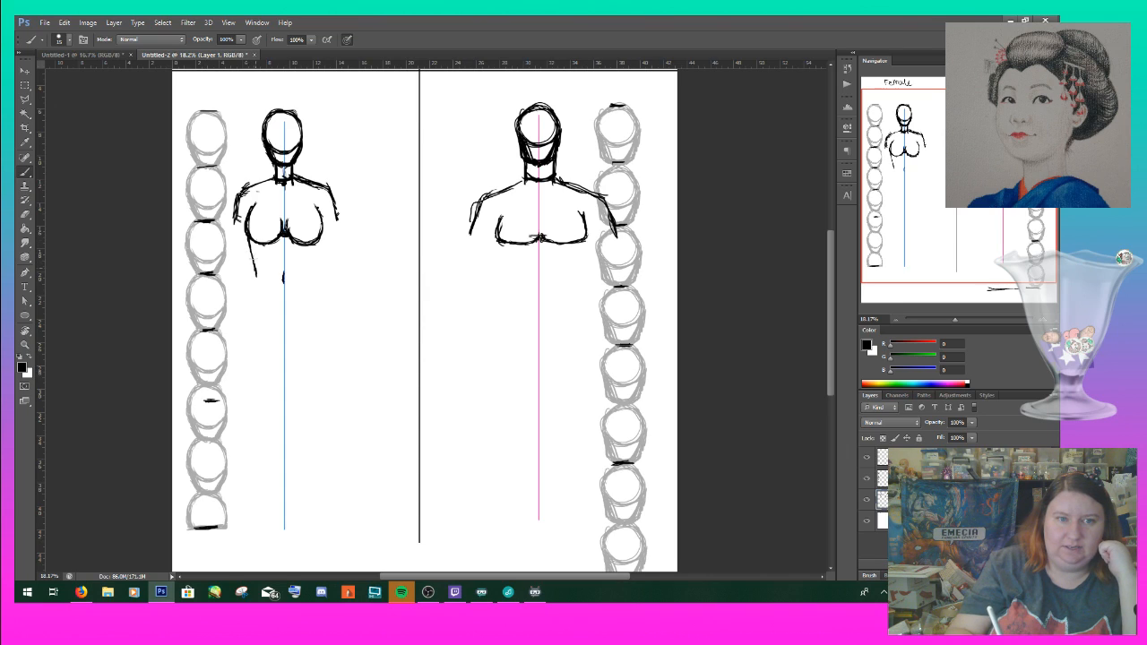
left_click_drag(323, 231, 312, 276)
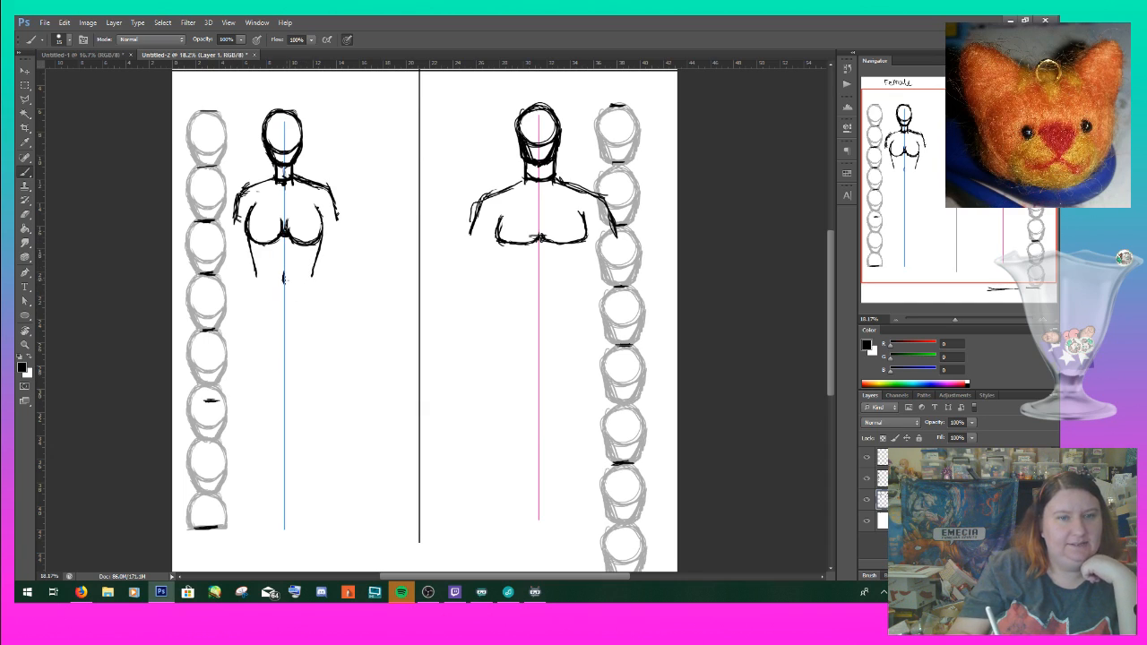
left_click_drag(284, 282, 285, 276)
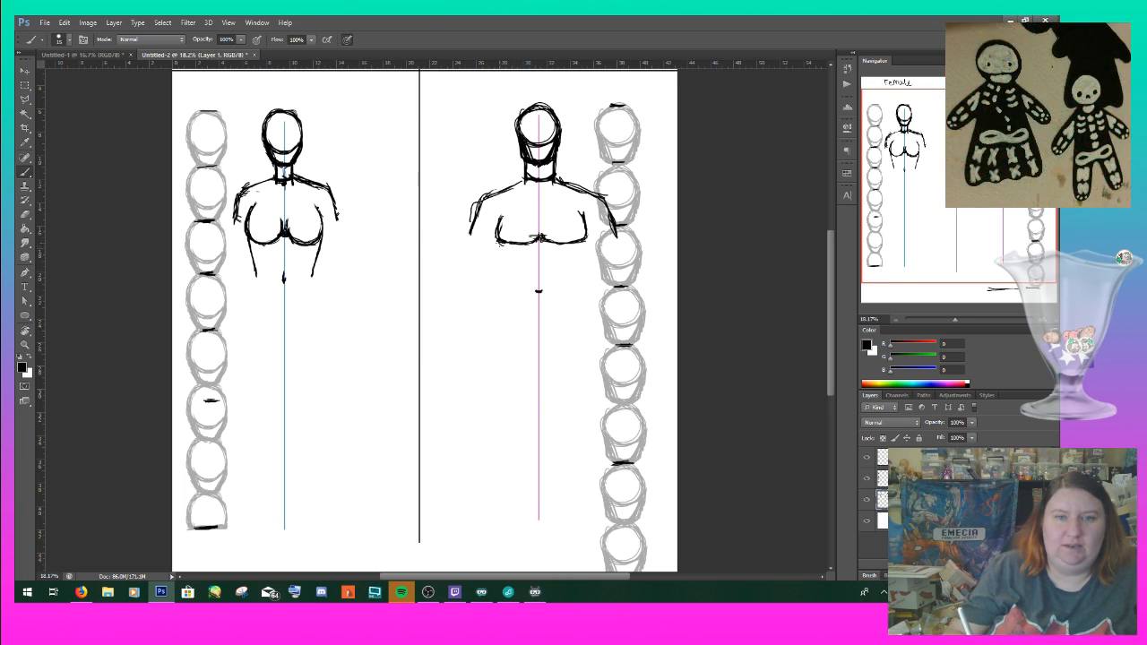
- Sketch the male torso's sides from the chest to navel level, and mark the crotch level on both figures' centre lines
mouse_move(497, 242)
left_mouse_down()
mouse_move(504, 294)
mouse_move(499, 245)
left_mouse_up()
left_click_drag(590, 240, 581, 292)
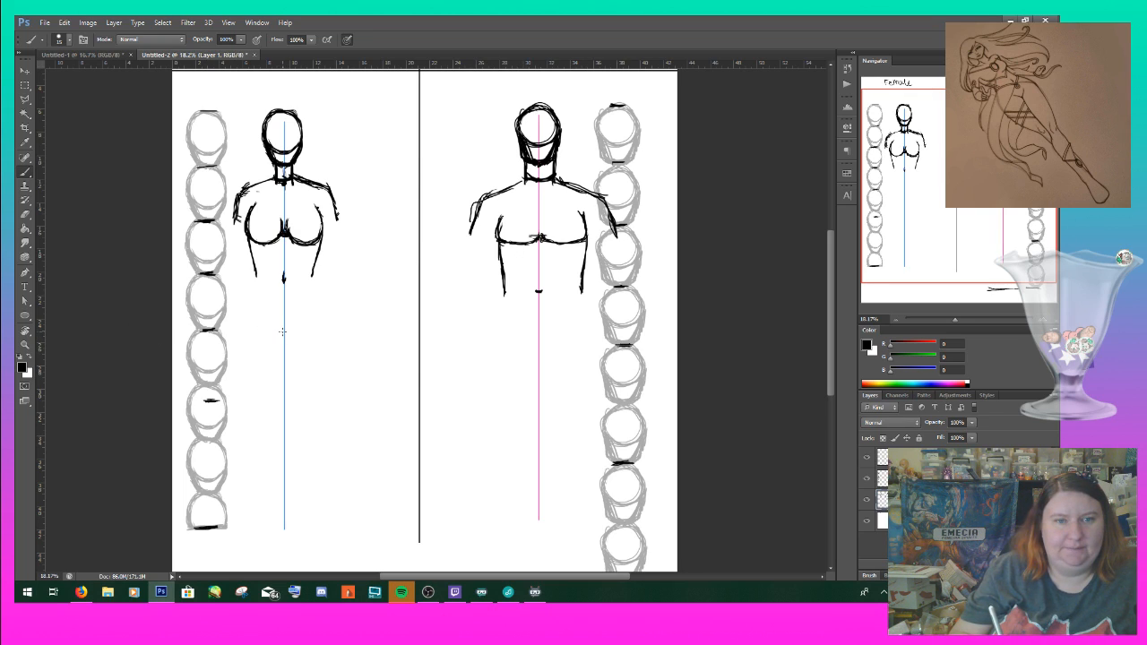
left_click_drag(280, 331, 289, 333)
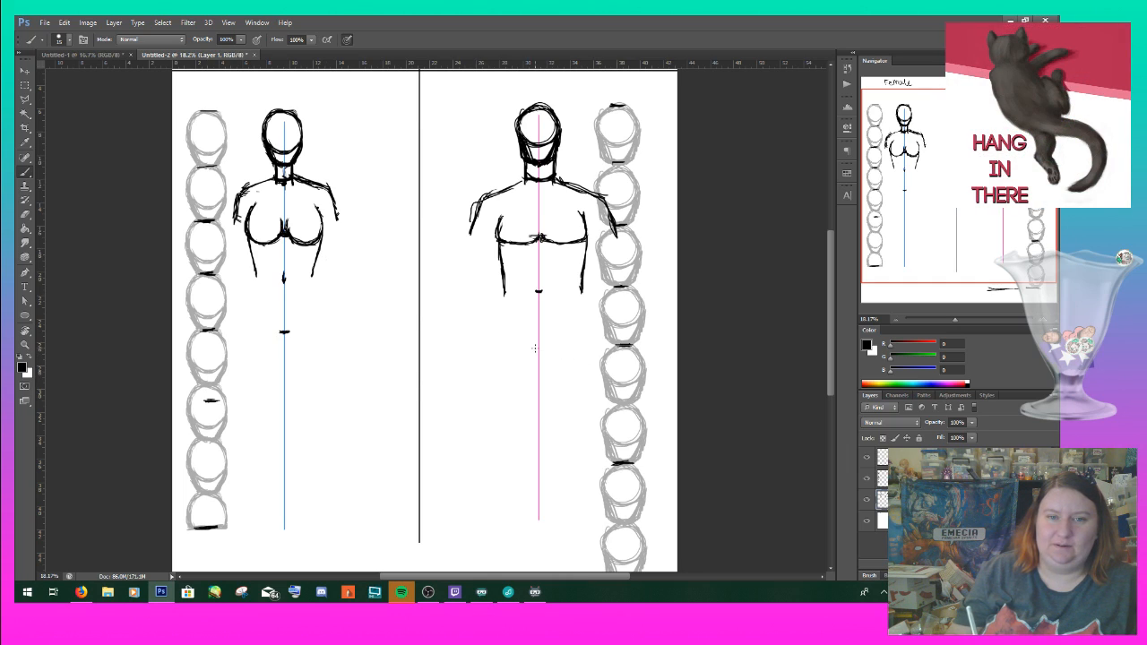
left_click_drag(534, 350, 543, 349)
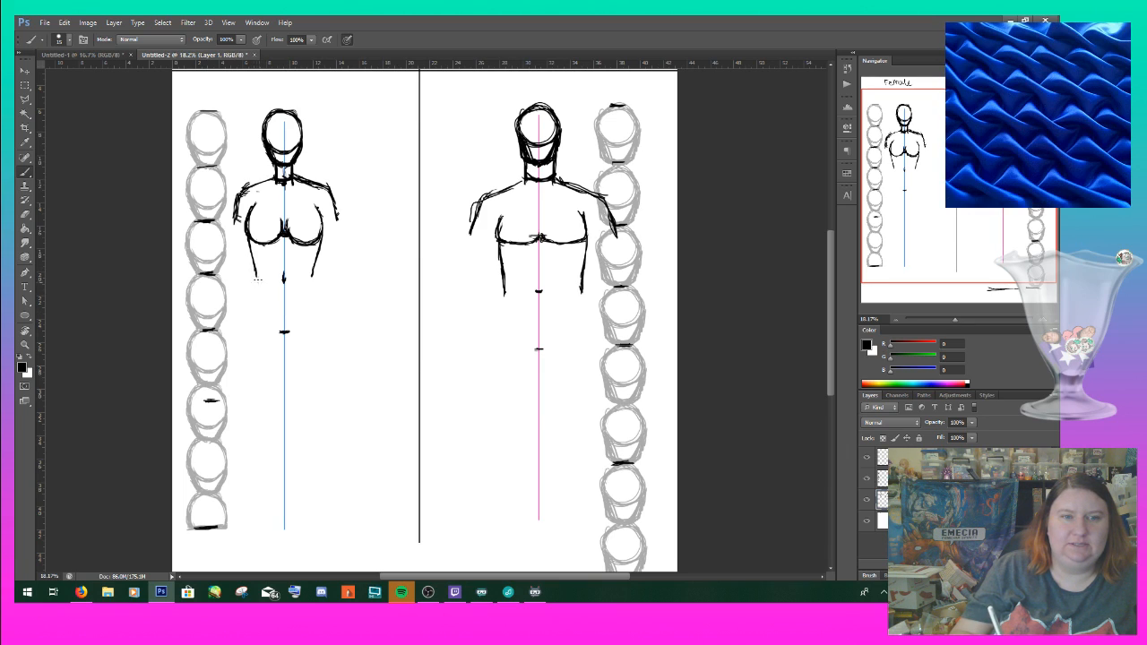
- Sketch the female figure's V-shaped pelvis lines from waist to crotch mark, with large oval hips on both sides of the blue line
left_click_drag(255, 274, 276, 332)
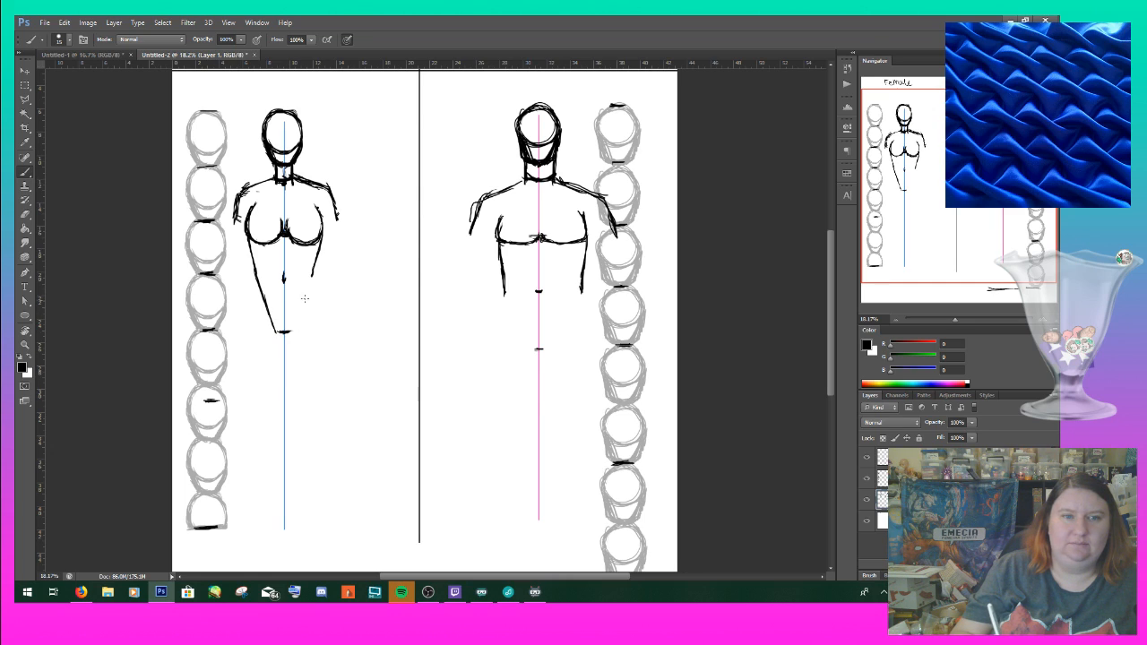
mouse_move(314, 270)
left_mouse_down()
mouse_move(300, 321)
mouse_move(276, 333)
mouse_move(291, 331)
left_mouse_up()
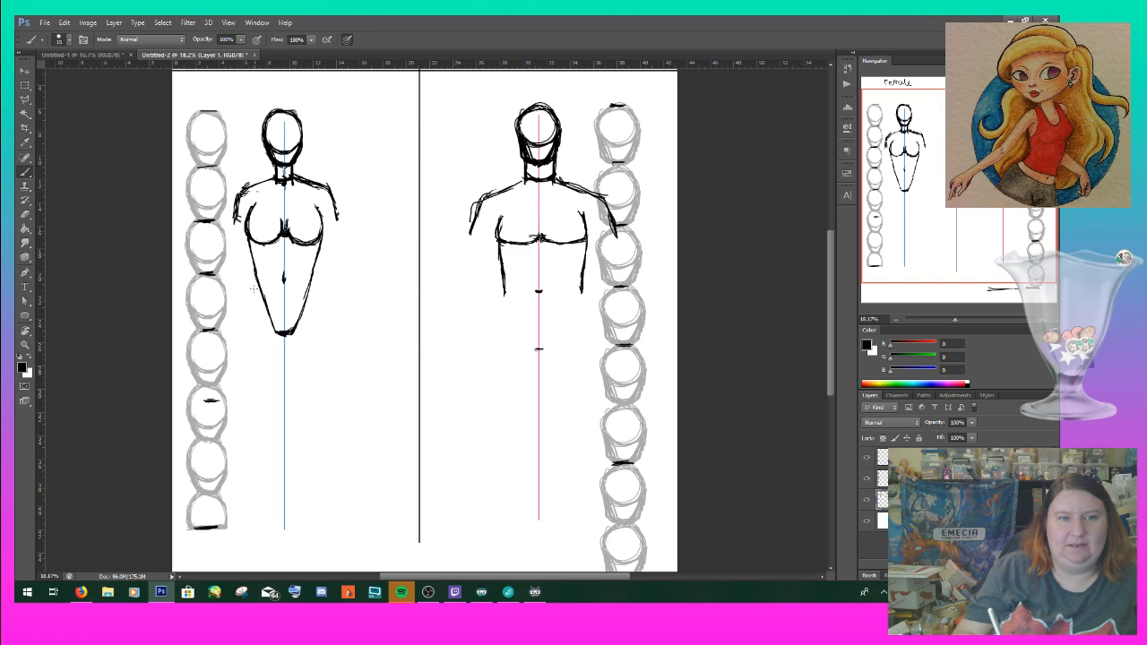
mouse_move(255, 275)
left_mouse_down()
mouse_move(235, 310)
mouse_move(236, 346)
mouse_move(236, 302)
mouse_move(240, 348)
mouse_move(284, 347)
mouse_move(288, 317)
mouse_move(236, 310)
mouse_move(263, 360)
mouse_move(252, 359)
mouse_move(238, 296)
mouse_move(241, 364)
left_mouse_up()
left_click_drag(235, 317, 239, 356)
mouse_move(303, 339)
left_mouse_down()
mouse_move(327, 302)
mouse_move(340, 314)
mouse_move(289, 345)
mouse_move(283, 322)
mouse_move(314, 294)
mouse_move(338, 305)
mouse_move(313, 286)
mouse_move(318, 252)
left_mouse_up()
mouse_move(323, 295)
left_mouse_down()
mouse_move(339, 341)
mouse_move(329, 364)
left_mouse_up()
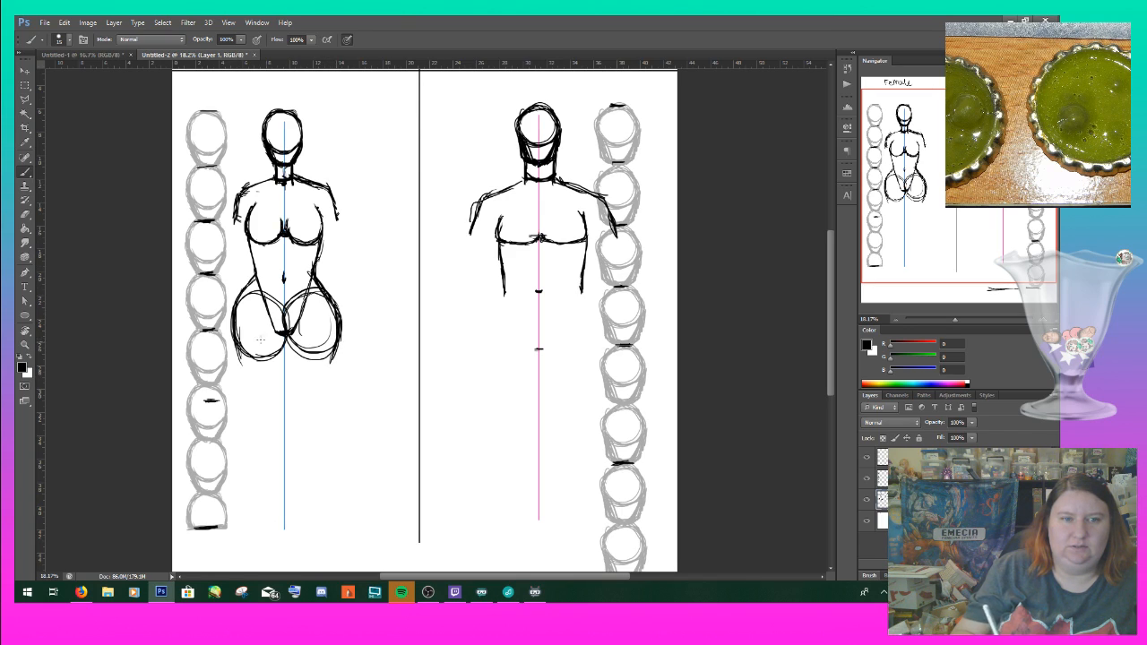
left_click_drag(232, 324, 239, 354)
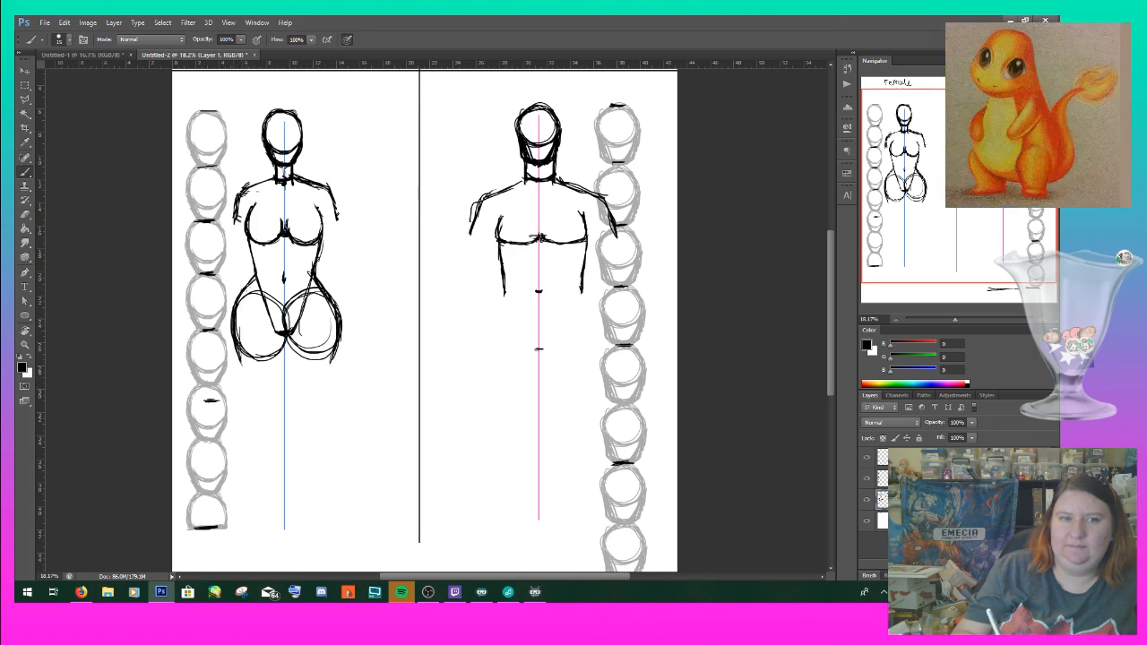
- Extend and darken the female figure's outer hip lines down into the upper thighs
left_click_drag(246, 284, 243, 376)
left_click_drag(240, 310, 245, 373)
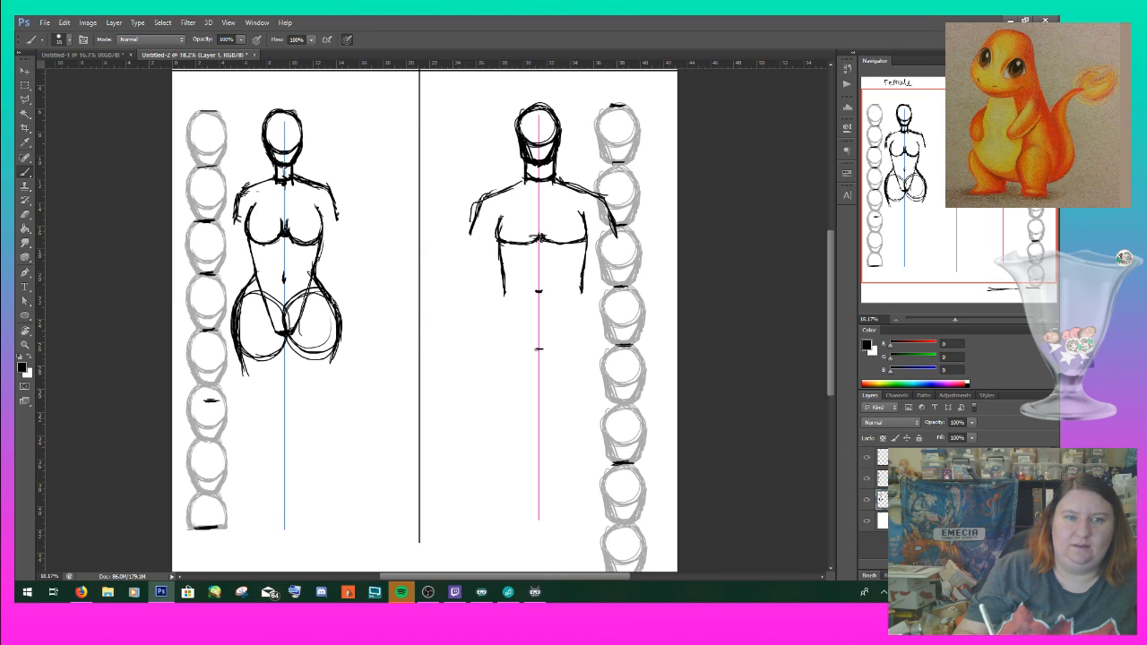
left_click_drag(331, 308, 328, 387)
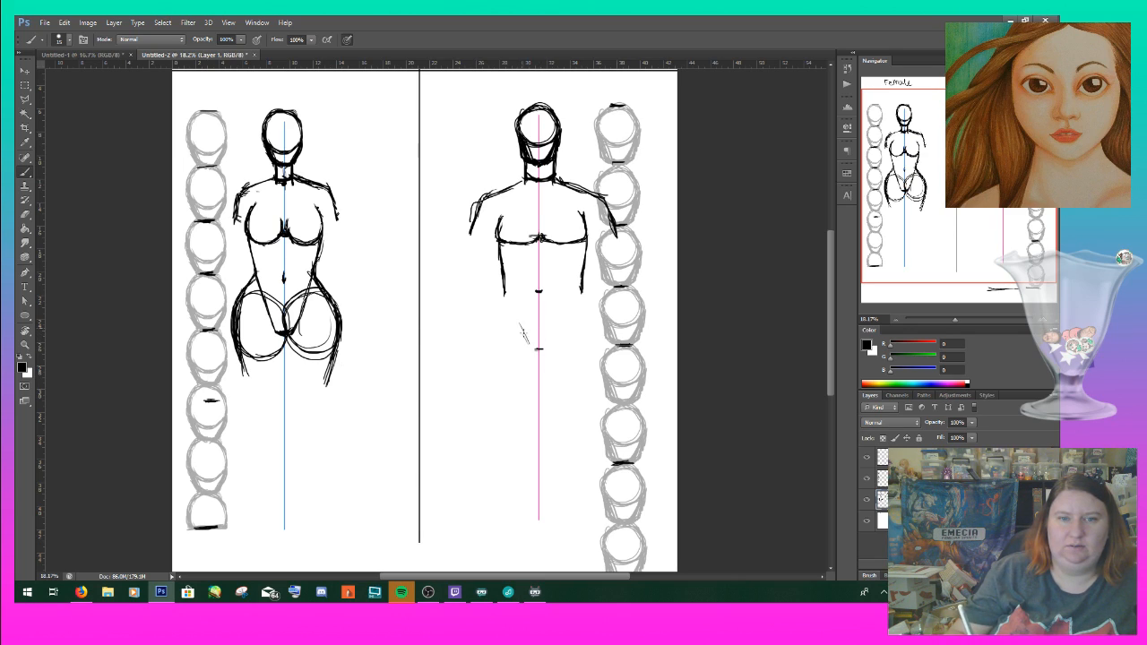
- Sketch the male figure's V-shaped pelvis down to the crotch mark, and the inner and outer lines of both upper thighs
left_click_drag(513, 311, 537, 352)
mouse_move(579, 295)
left_mouse_down()
mouse_move(564, 331)
mouse_move(538, 350)
left_mouse_up()
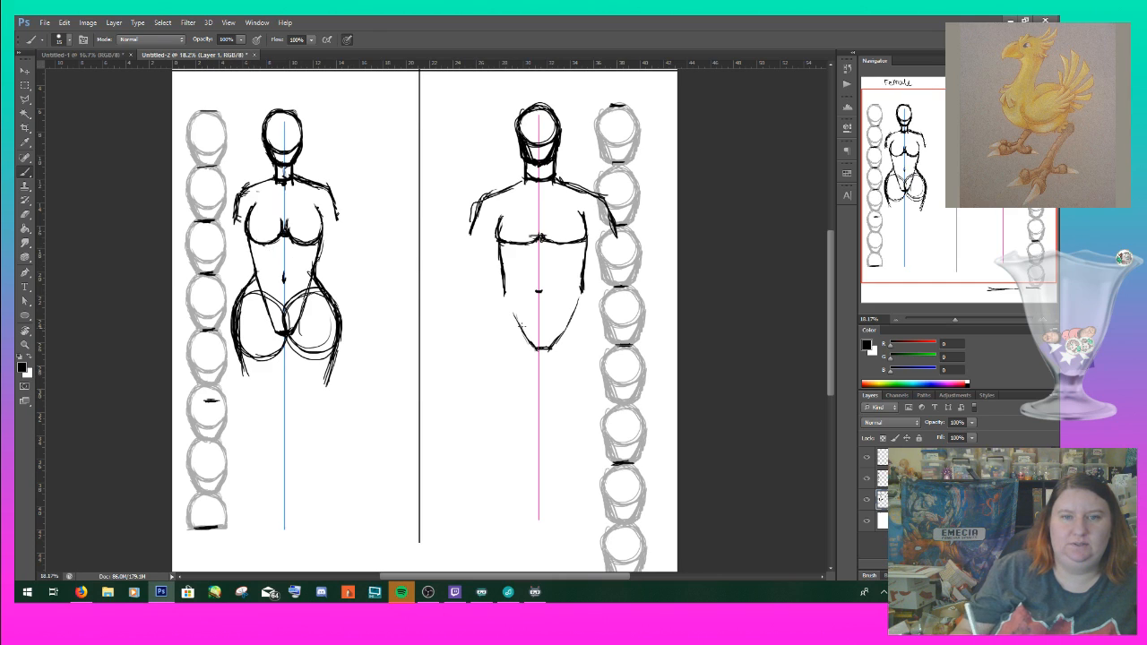
left_click_drag(502, 295, 490, 394)
left_click_drag(491, 335, 491, 398)
left_click_drag(497, 313, 492, 348)
mouse_move(504, 275)
left_mouse_down()
mouse_move(493, 329)
mouse_move(539, 392)
left_mouse_up()
left_click_drag(548, 350, 554, 388)
left_click_drag(583, 284, 604, 397)
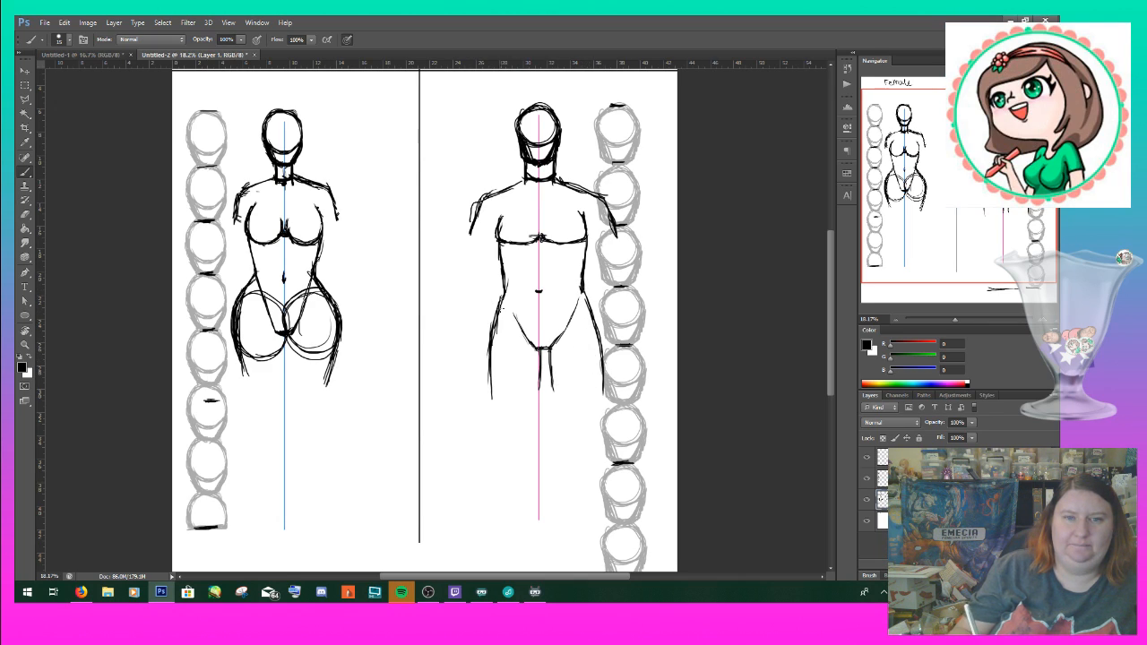
left_click_drag(503, 287, 489, 348)
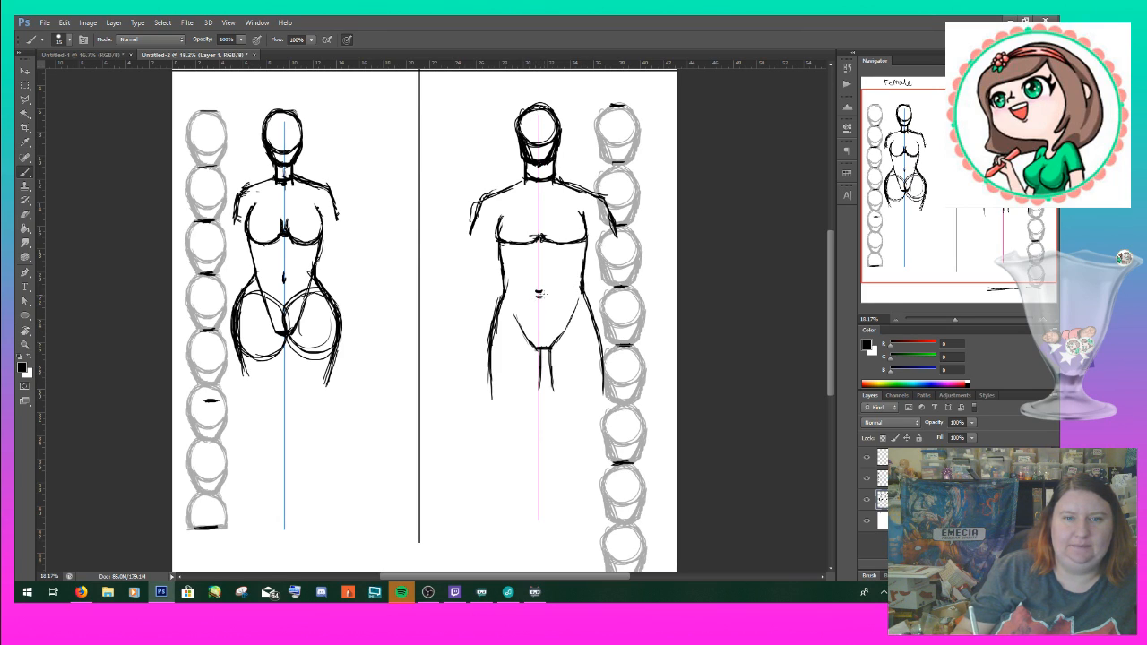
mouse_move(539, 276)
left_mouse_down()
mouse_move(538, 289)
mouse_move(535, 269)
mouse_move(550, 287)
mouse_move(534, 301)
left_mouse_up()
left_click_drag(542, 260, 539, 326)
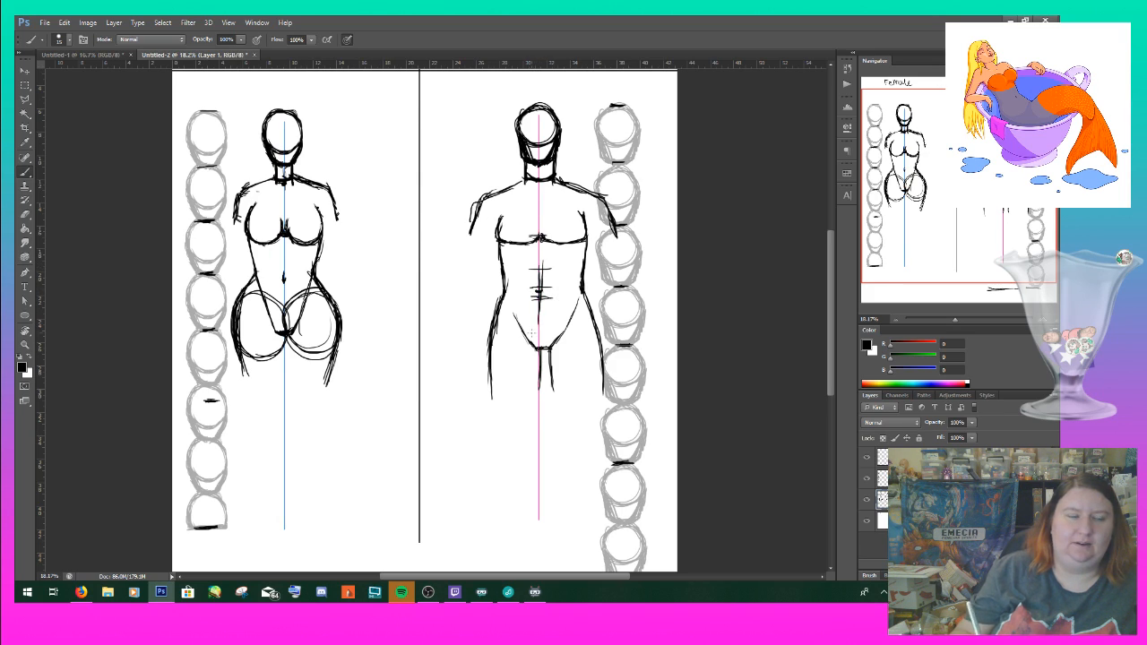
mouse_move(550, 267)
left_mouse_down()
mouse_move(551, 306)
mouse_move(547, 296)
mouse_move(543, 313)
mouse_move(531, 303)
mouse_move(537, 311)
mouse_move(546, 285)
left_mouse_up()
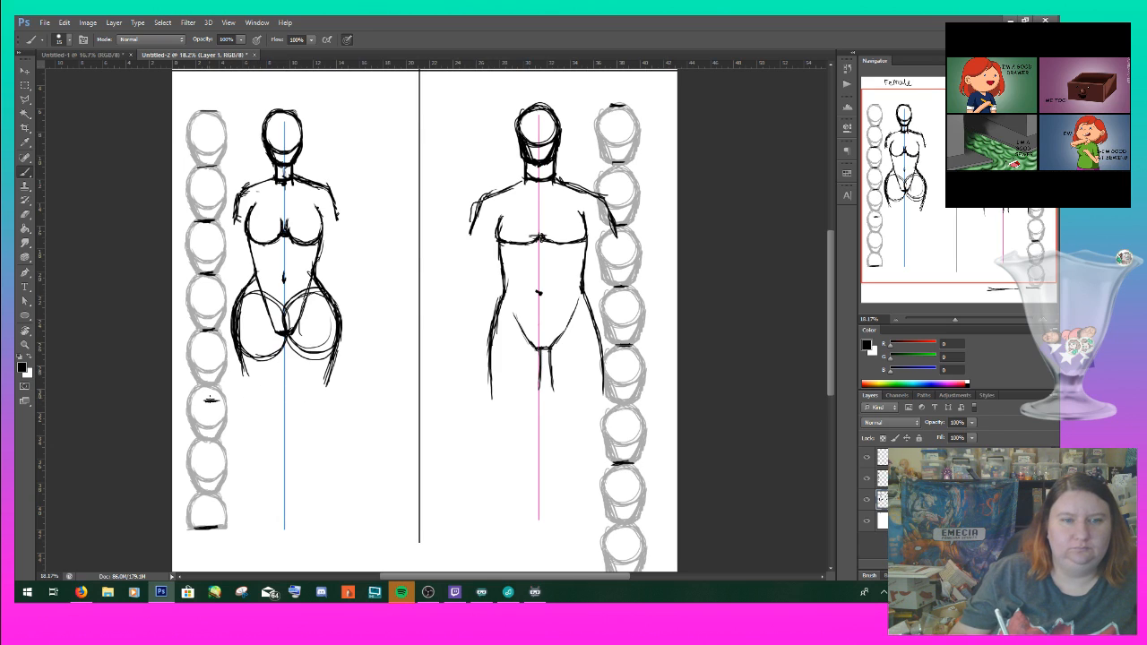
- Draw oval knees for the female figure level with the sixth head, and connect them to the hips with inner and outer thigh lines
mouse_move(253, 395)
left_mouse_down()
mouse_move(249, 415)
mouse_move(326, 416)
mouse_move(304, 419)
left_mouse_up()
left_click_drag(319, 399, 328, 417)
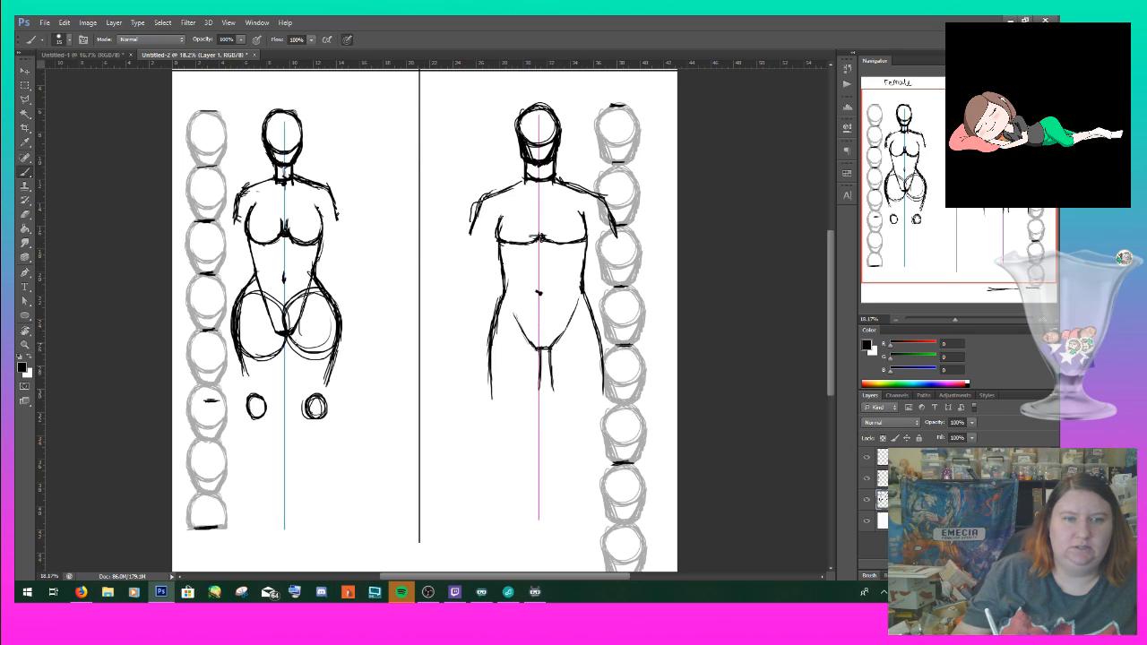
left_click_drag(289, 336, 306, 411)
mouse_move(276, 337)
left_mouse_down()
mouse_move(286, 378)
mouse_move(267, 411)
left_mouse_up()
left_click_drag(281, 354, 269, 407)
left_click_drag(241, 367, 247, 398)
left_click_drag(339, 349, 324, 411)
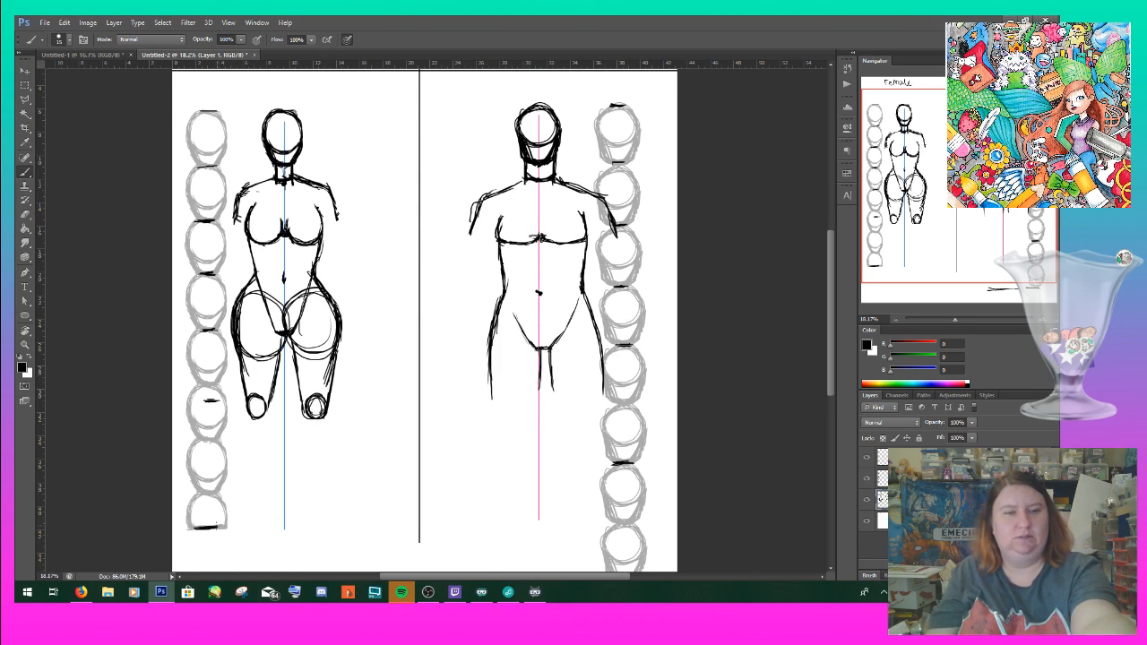
- Draw a straight horizontal ground line from the base of each head column across beneath the female and male figures
left_click_drag(216, 527, 383, 528)
key("ctrl+z")
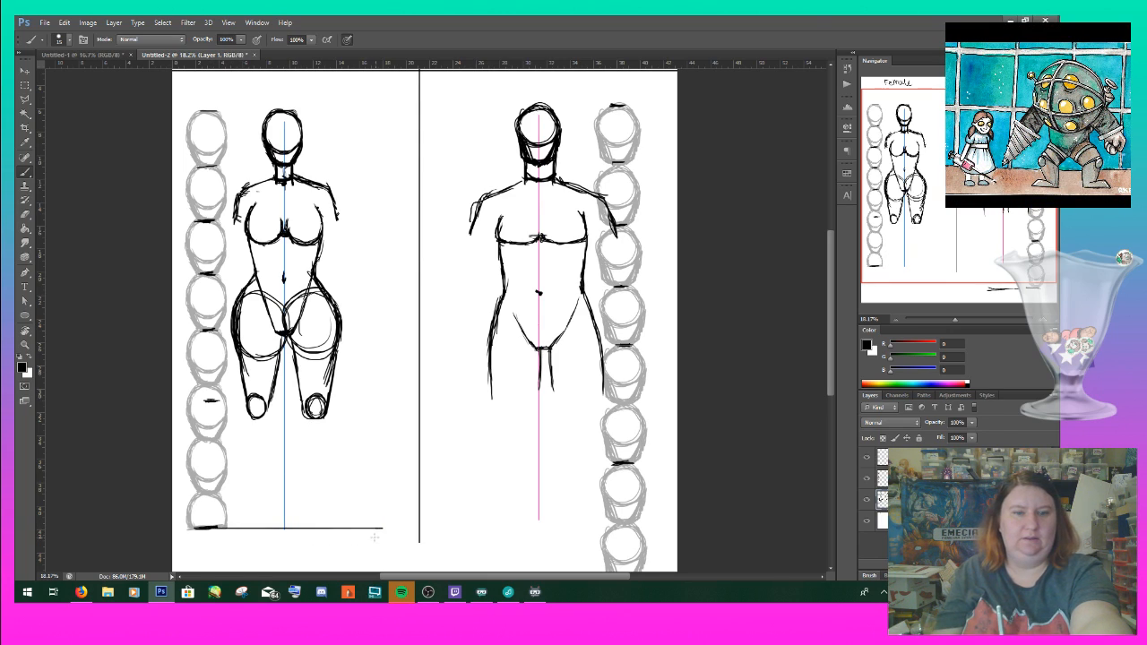
scroll(831, 304, "down", 2)
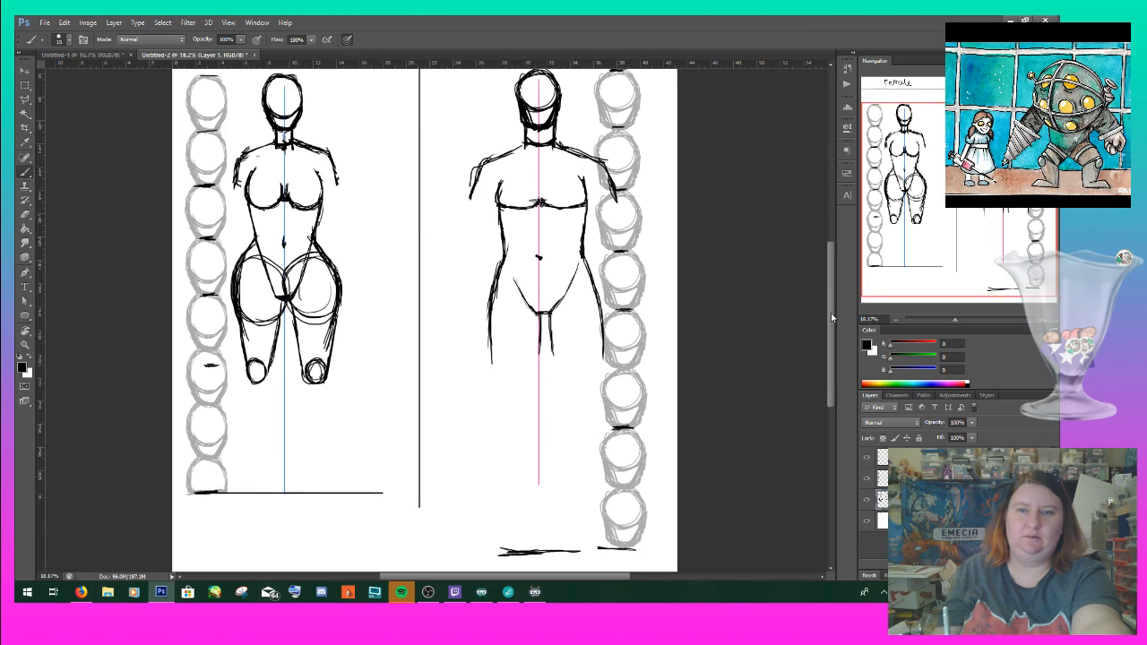
mouse_move(632, 534)
left_mouse_down()
mouse_move(492, 539)
mouse_move(650, 536)
left_mouse_up()
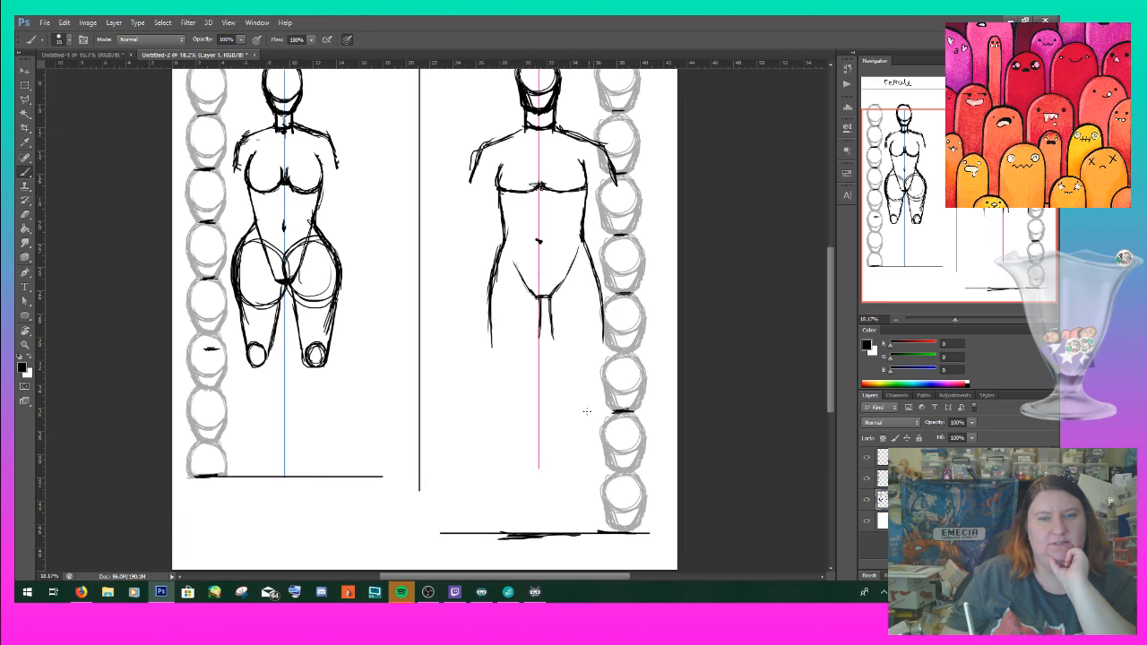
- Draw round knees for the male figure level with the sixth head, and connect them to the hips with inner and outer thigh lines
mouse_move(569, 406)
left_mouse_down()
mouse_move(587, 386)
mouse_move(581, 412)
left_mouse_up()
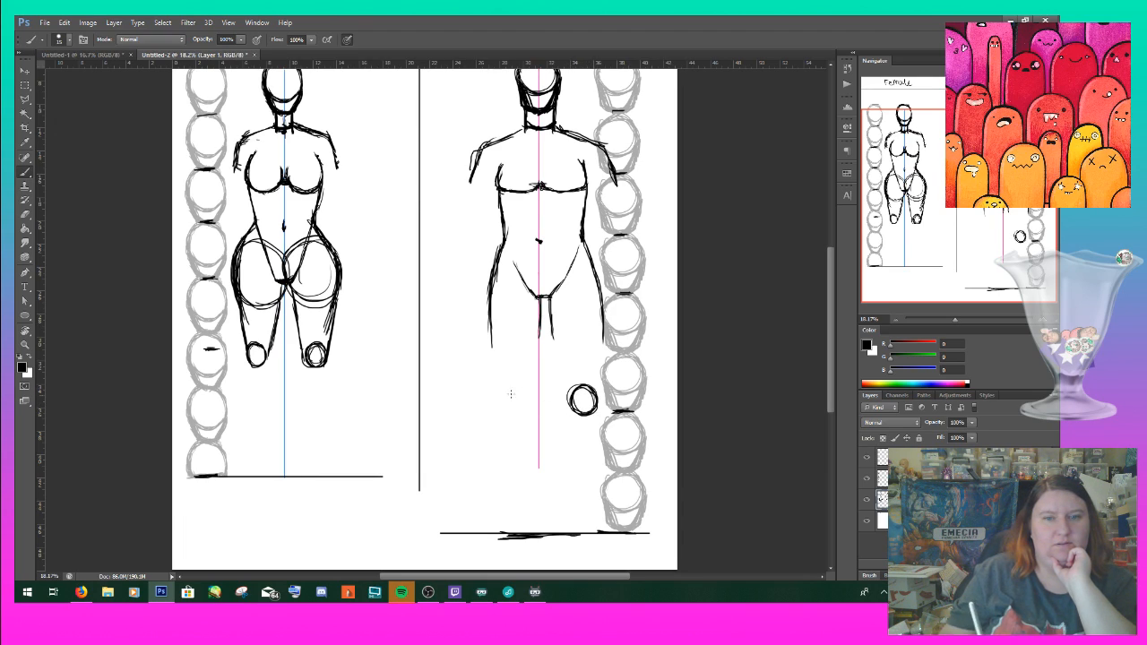
mouse_move(502, 414)
left_mouse_down()
mouse_move(509, 400)
mouse_move(494, 394)
mouse_move(515, 405)
mouse_move(499, 388)
mouse_move(493, 408)
left_mouse_up()
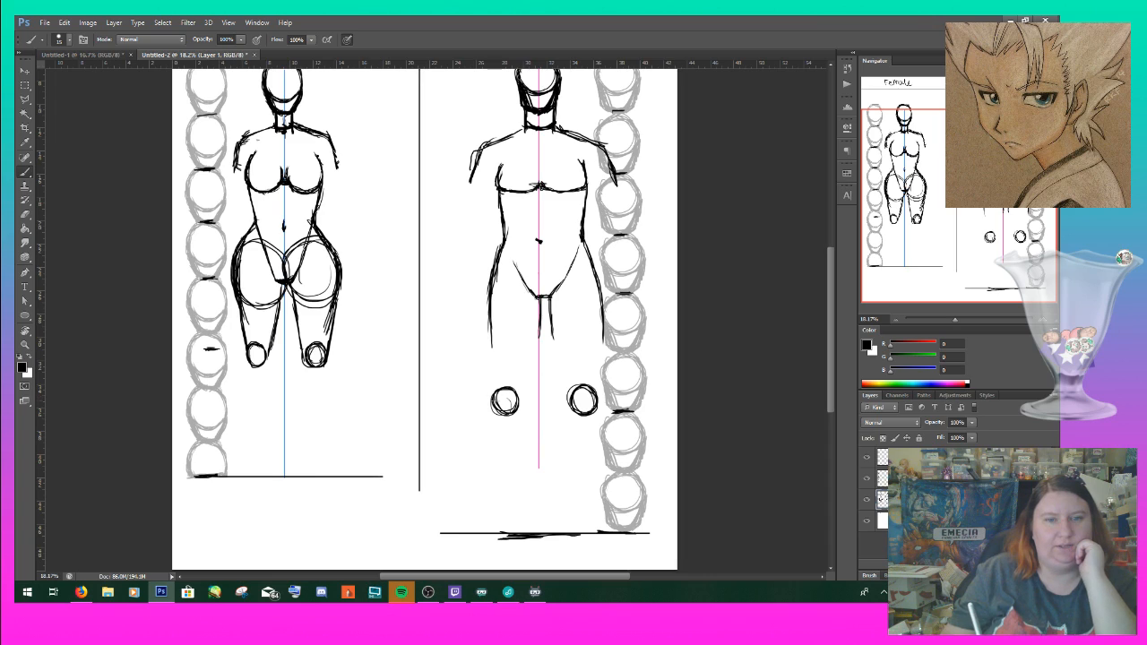
mouse_move(492, 387)
left_mouse_down()
mouse_move(491, 324)
mouse_move(493, 392)
mouse_move(540, 332)
mouse_move(523, 385)
left_mouse_up()
mouse_move(544, 297)
left_mouse_down()
mouse_move(520, 405)
mouse_move(531, 369)
left_mouse_up()
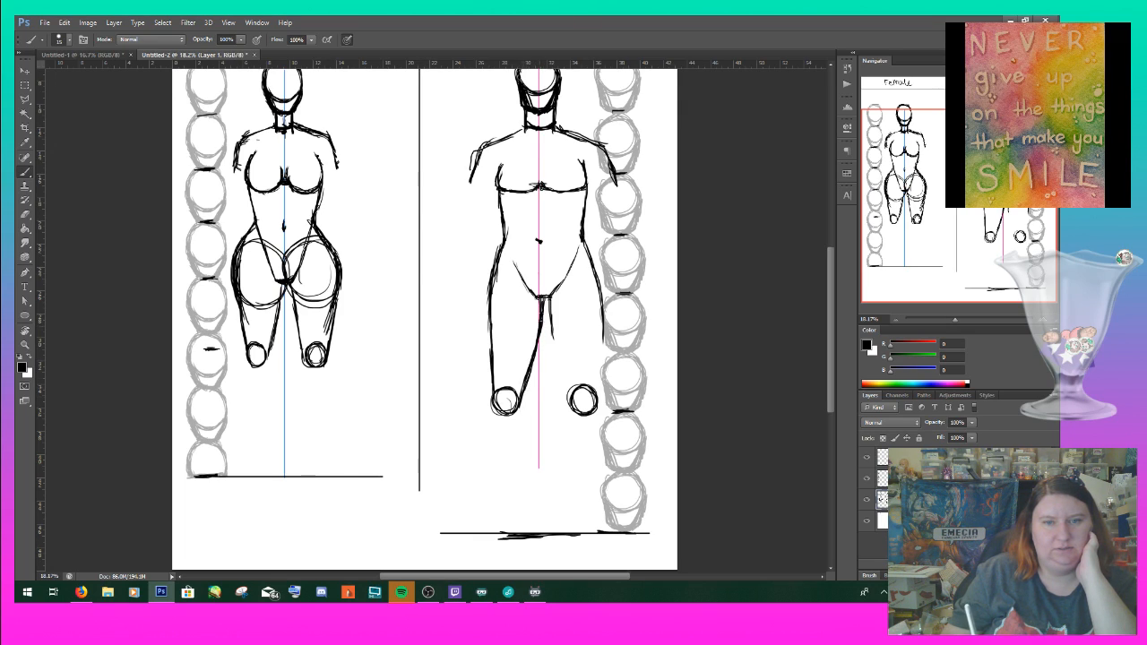
mouse_move(543, 298)
left_mouse_down()
mouse_move(516, 403)
mouse_move(564, 375)
mouse_move(562, 361)
mouse_move(568, 383)
left_mouse_up()
left_click_drag(552, 328, 569, 410)
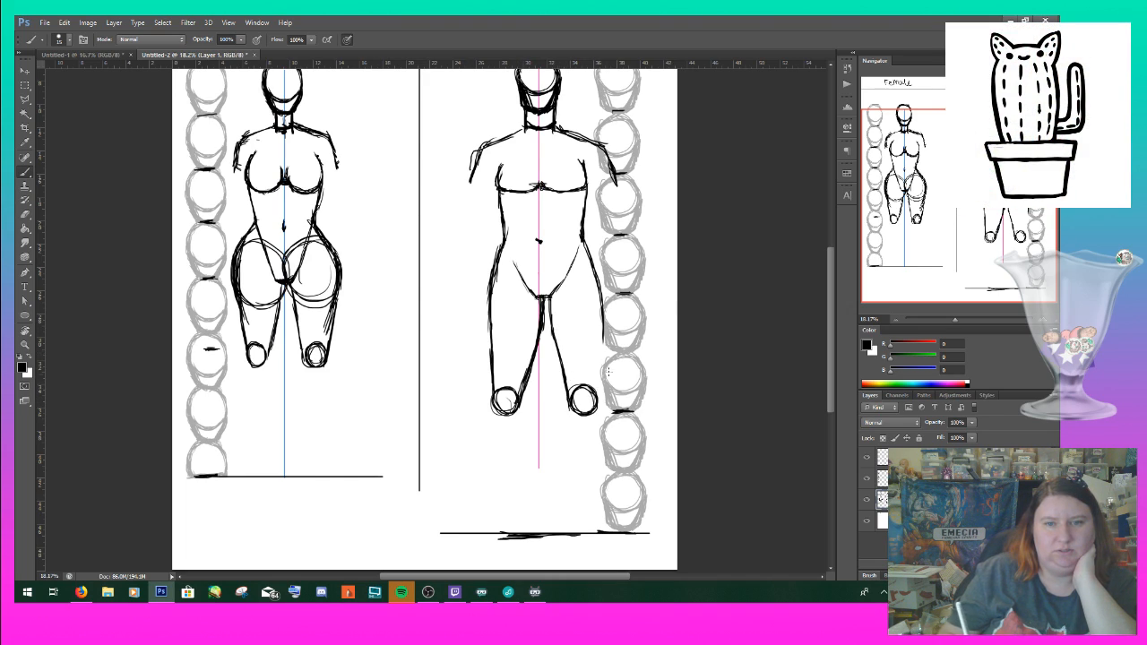
mouse_move(604, 337)
left_mouse_down()
mouse_move(598, 409)
mouse_move(600, 381)
left_mouse_up()
left_click_drag(604, 316, 600, 355)
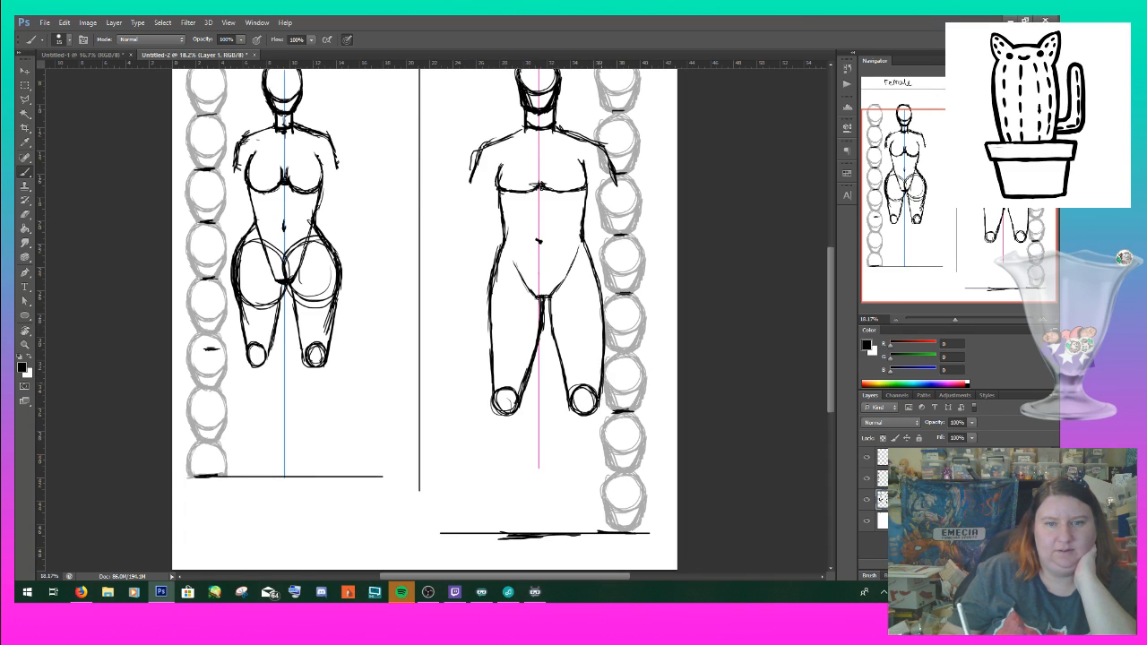
left_click_drag(550, 313, 554, 333)
left_click_drag(549, 293, 557, 348)
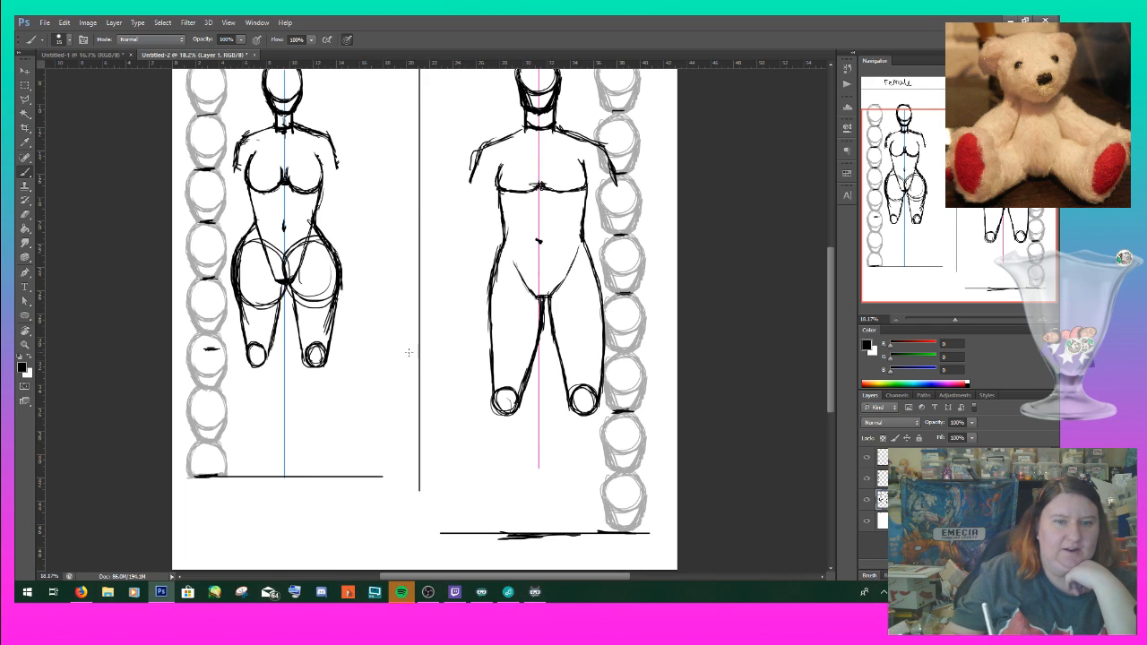
- Sketch a demonstration limb between the figures as two joint circles connected by straight sides
mouse_move(374, 264)
left_mouse_down()
mouse_move(368, 287)
mouse_move(375, 265)
left_mouse_up()
mouse_move(438, 330)
left_mouse_down()
mouse_move(447, 336)
mouse_move(439, 323)
left_mouse_up()
mouse_move(376, 288)
left_mouse_down()
mouse_move(436, 328)
mouse_move(423, 303)
mouse_move(441, 315)
left_mouse_up()
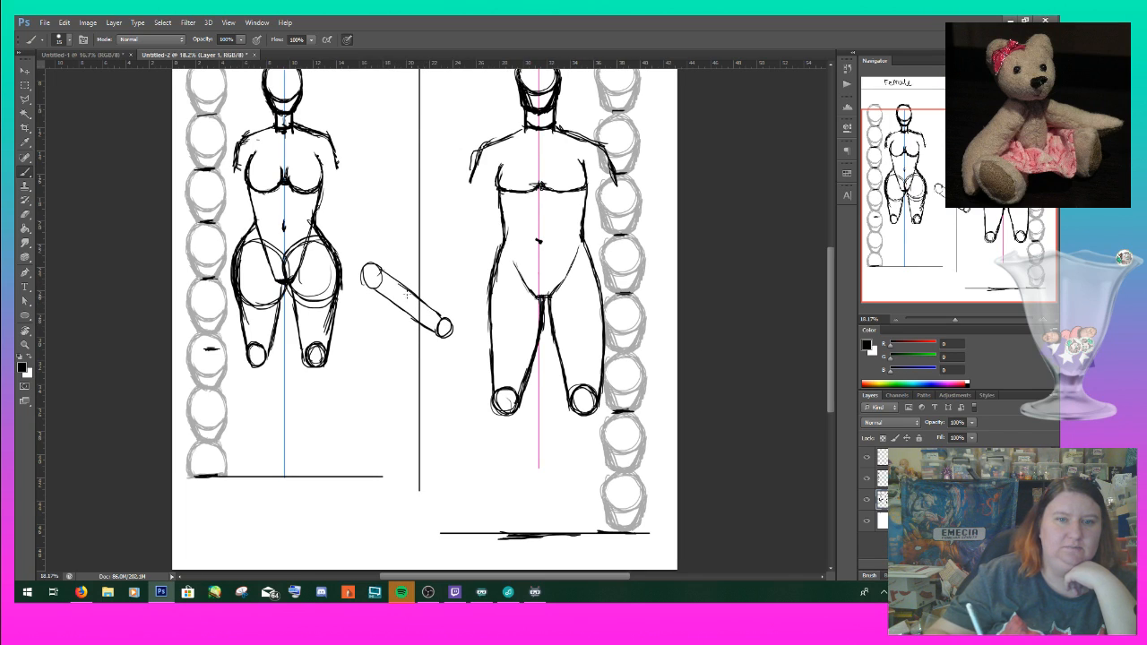
left_click_drag(373, 288, 380, 272)
mouse_move(430, 333)
left_mouse_down()
mouse_move(441, 318)
mouse_move(444, 329)
left_mouse_up()
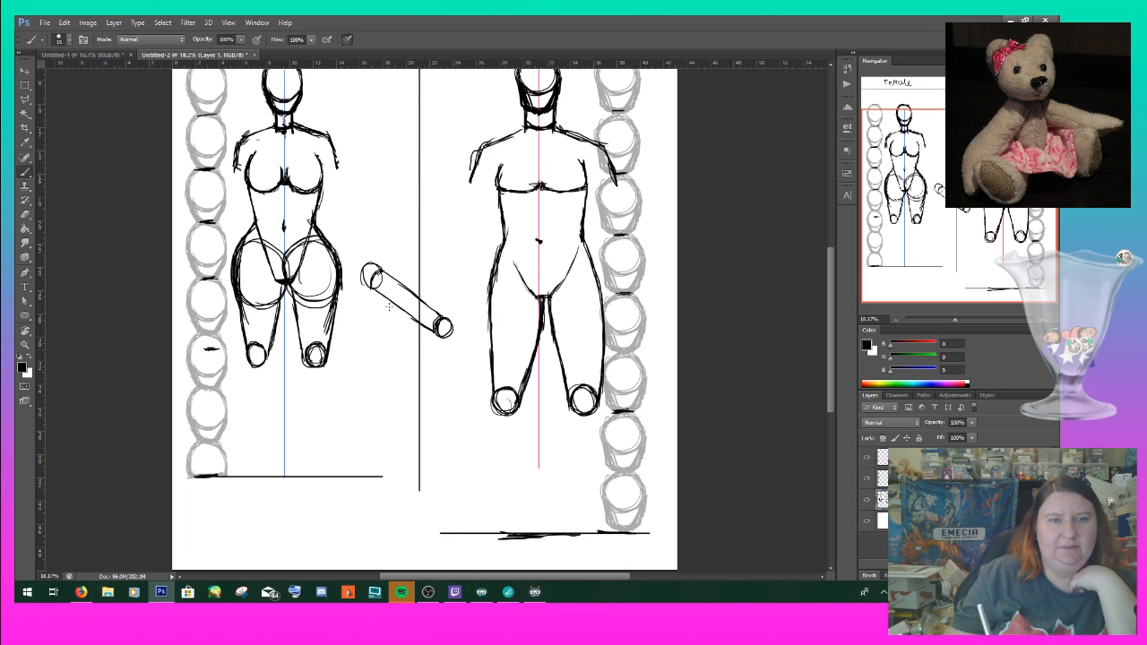
mouse_move(406, 297)
left_mouse_down()
mouse_move(421, 331)
mouse_move(445, 343)
mouse_move(450, 310)
mouse_move(403, 282)
mouse_move(386, 297)
mouse_move(371, 262)
mouse_move(355, 287)
mouse_move(376, 256)
mouse_move(392, 299)
left_mouse_up()
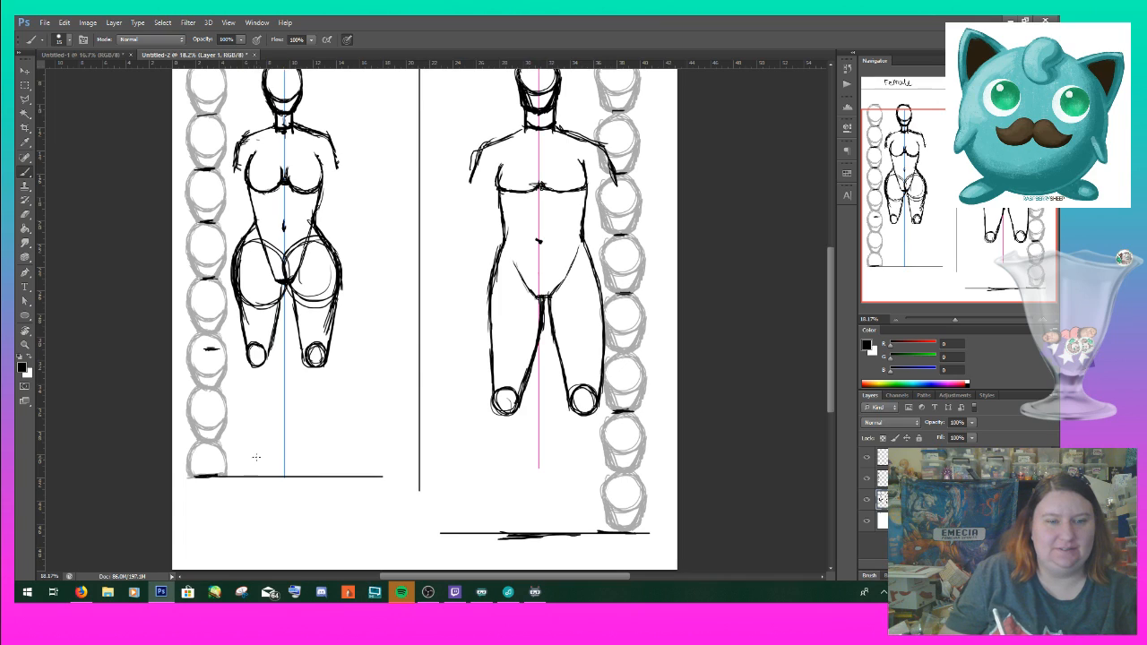
- Draw two small oval ankles for the female figure just above the ground line, and darken one of her knee circles
mouse_move(259, 442)
left_mouse_down()
mouse_move(260, 456)
mouse_move(312, 444)
mouse_move(323, 453)
mouse_move(313, 441)
mouse_move(325, 432)
left_mouse_up()
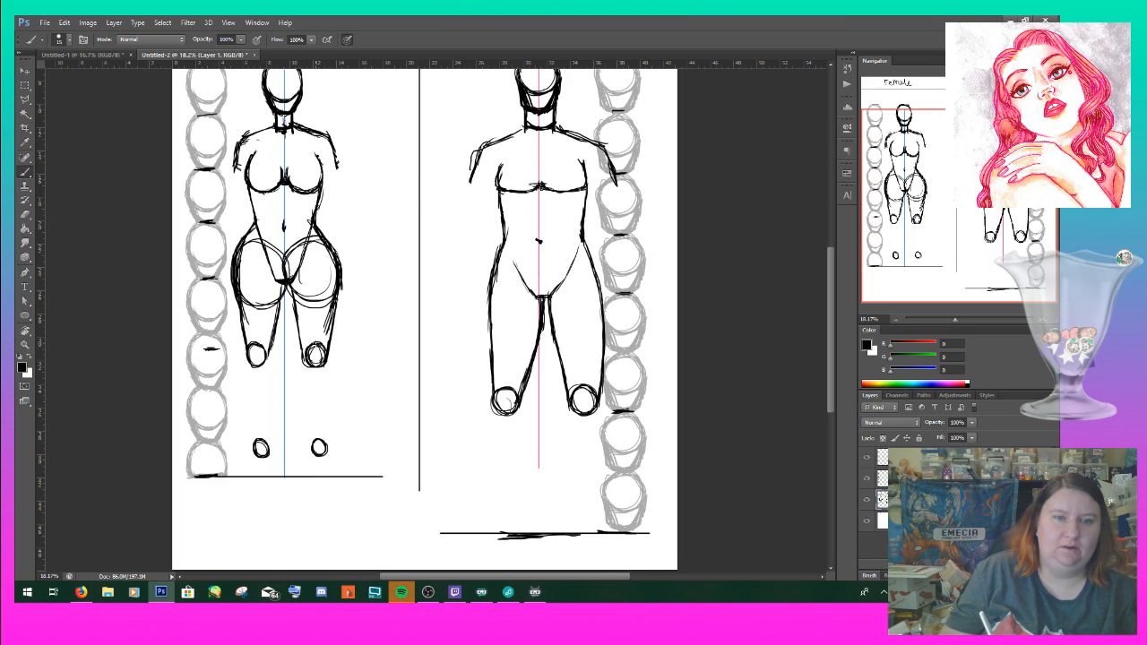
left_click_drag(319, 345, 303, 350)
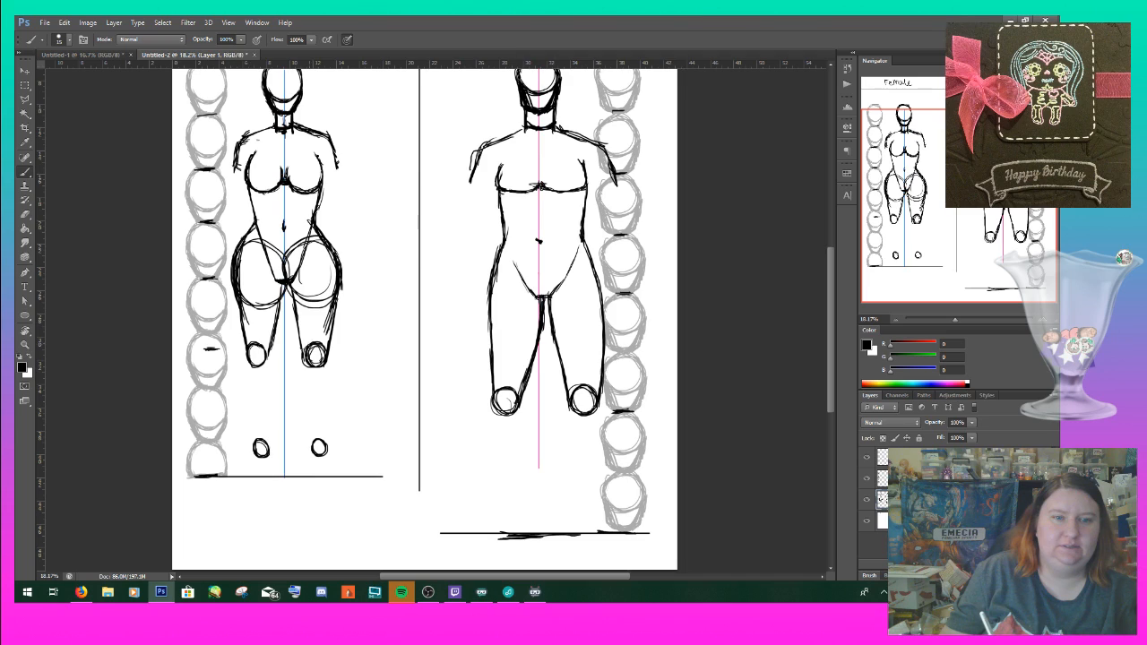
left_click_drag(308, 363, 317, 352)
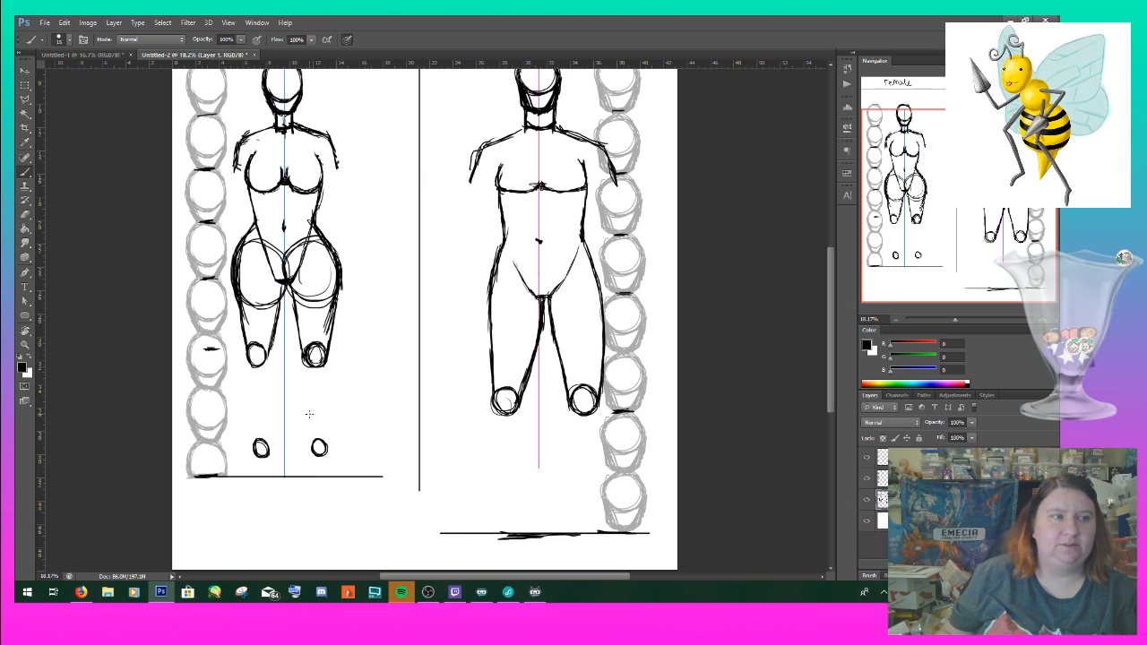
- Sketch a tall narrow rectangle beside the female figure, divide it crosswise into eight parts by repeated halving, and erase it
left_click_drag(833, 276, 830, 261)
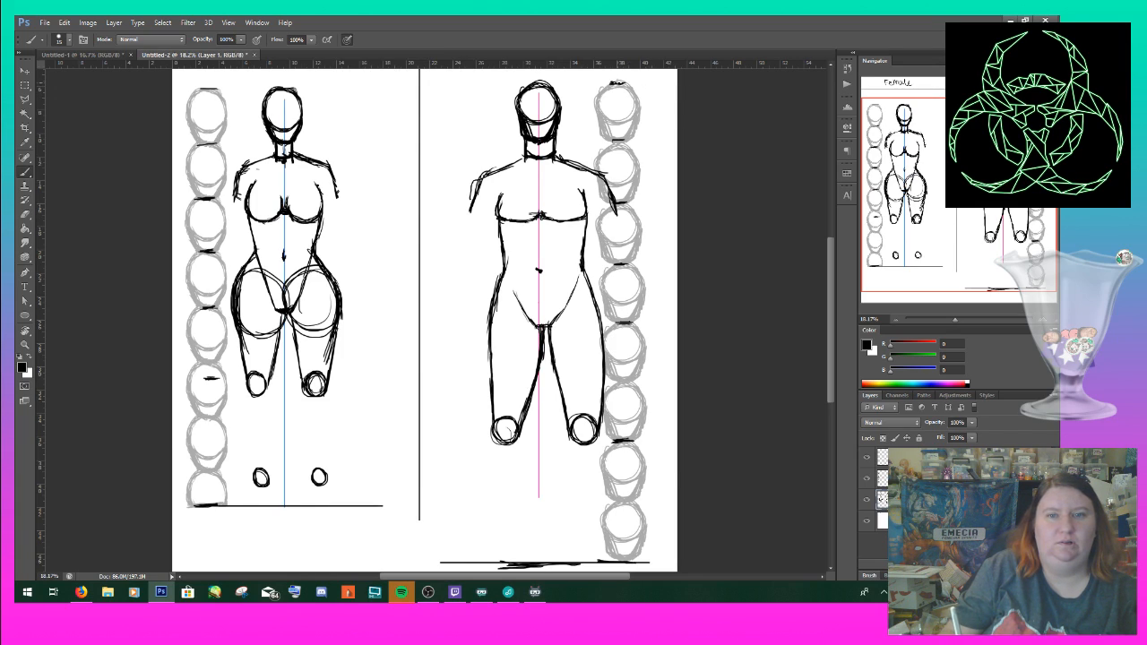
mouse_move(363, 193)
left_mouse_down()
mouse_move(400, 318)
mouse_move(372, 323)
mouse_move(364, 193)
left_mouse_up()
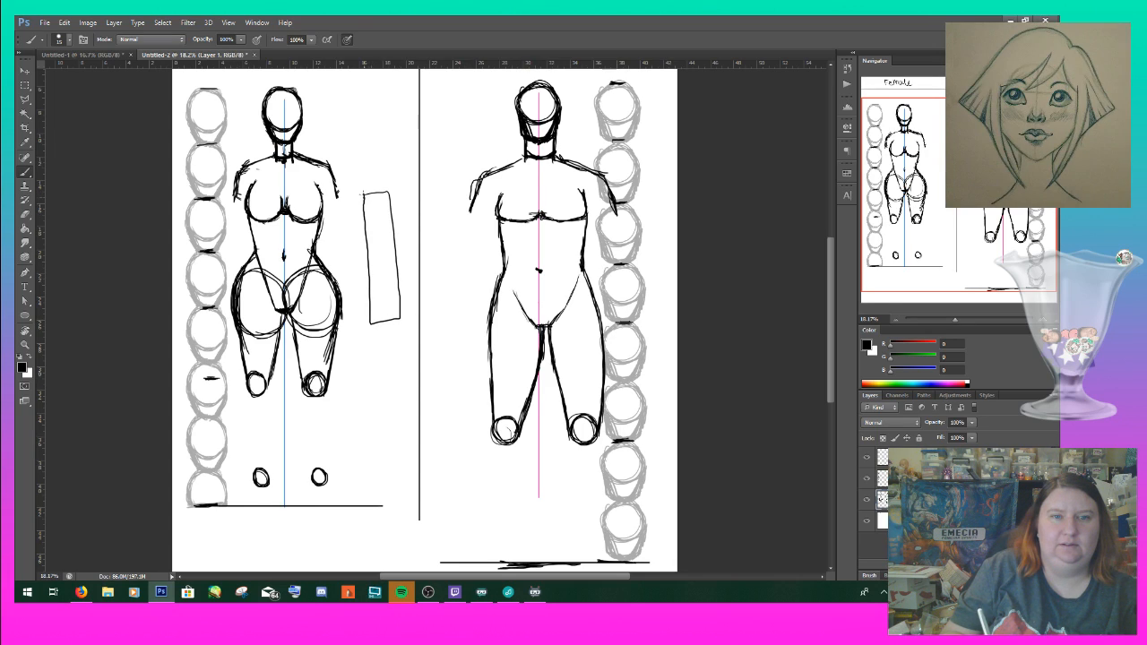
left_click_drag(372, 259, 392, 257)
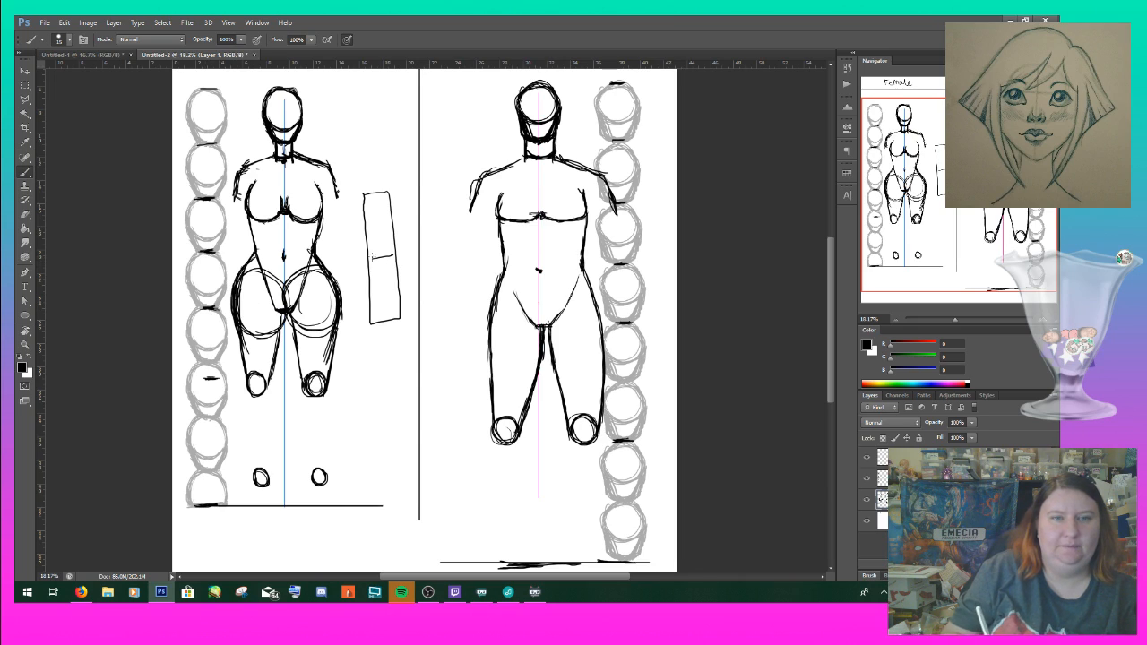
mouse_move(371, 226)
left_mouse_down()
mouse_move(393, 224)
mouse_move(367, 224)
left_mouse_up()
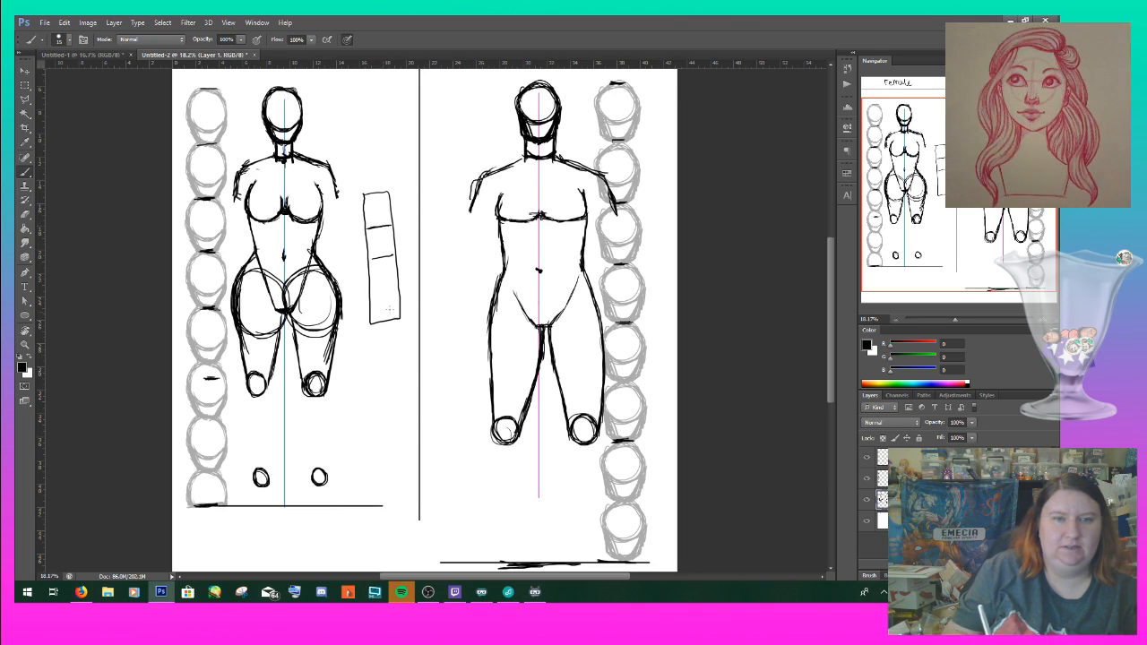
left_click_drag(369, 291, 399, 289)
mouse_move(399, 289)
left_mouse_down()
mouse_move(376, 291)
mouse_move(384, 258)
mouse_move(399, 257)
left_mouse_up()
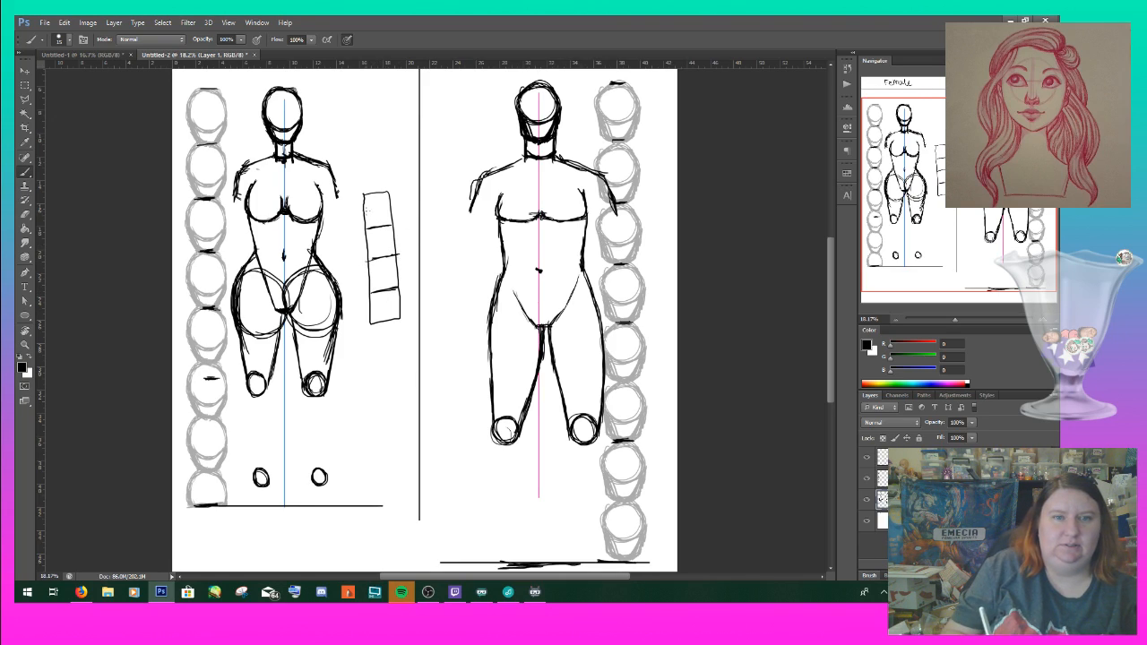
left_click_drag(365, 211, 394, 209)
left_click_drag(368, 254, 402, 245)
left_click_drag(370, 283, 405, 272)
left_click_drag(372, 307, 399, 303)
left_click_drag(368, 251, 399, 241)
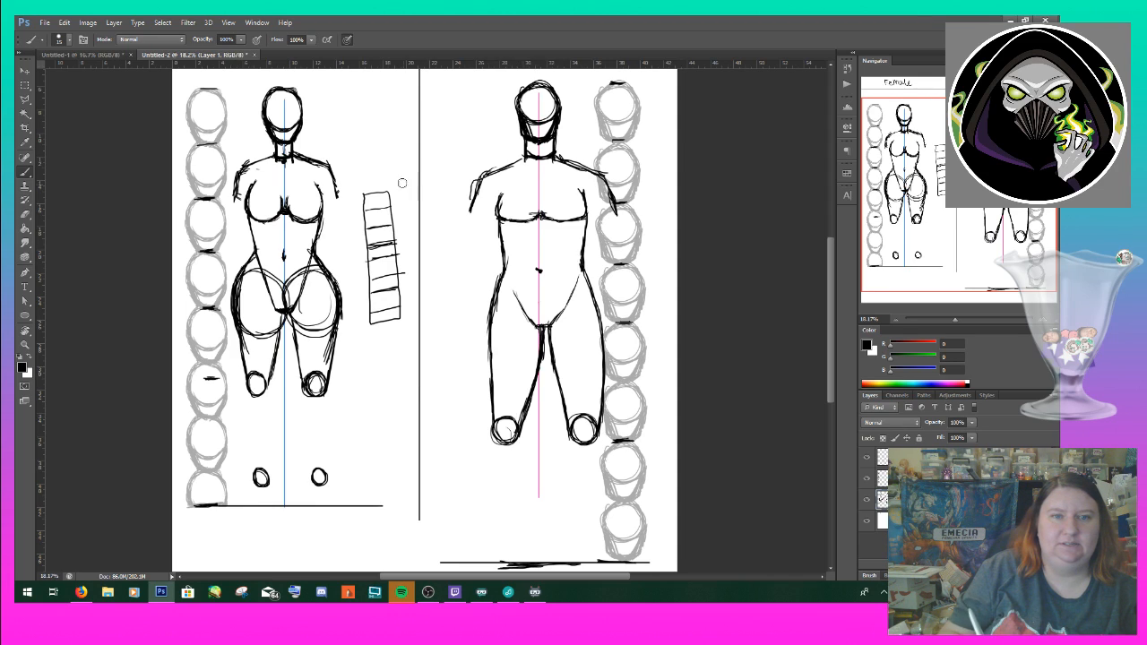
mouse_move(368, 190)
left_mouse_down()
mouse_move(375, 263)
mouse_move(386, 243)
mouse_move(398, 260)
mouse_move(394, 309)
mouse_move(374, 305)
mouse_move(381, 294)
left_mouse_up()
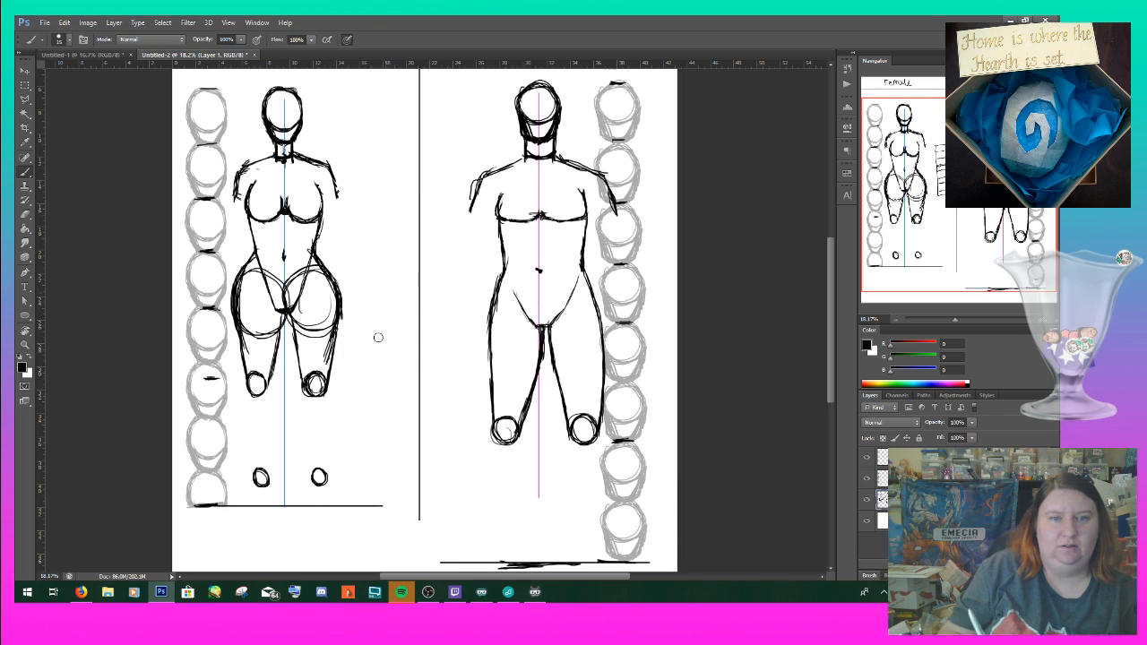
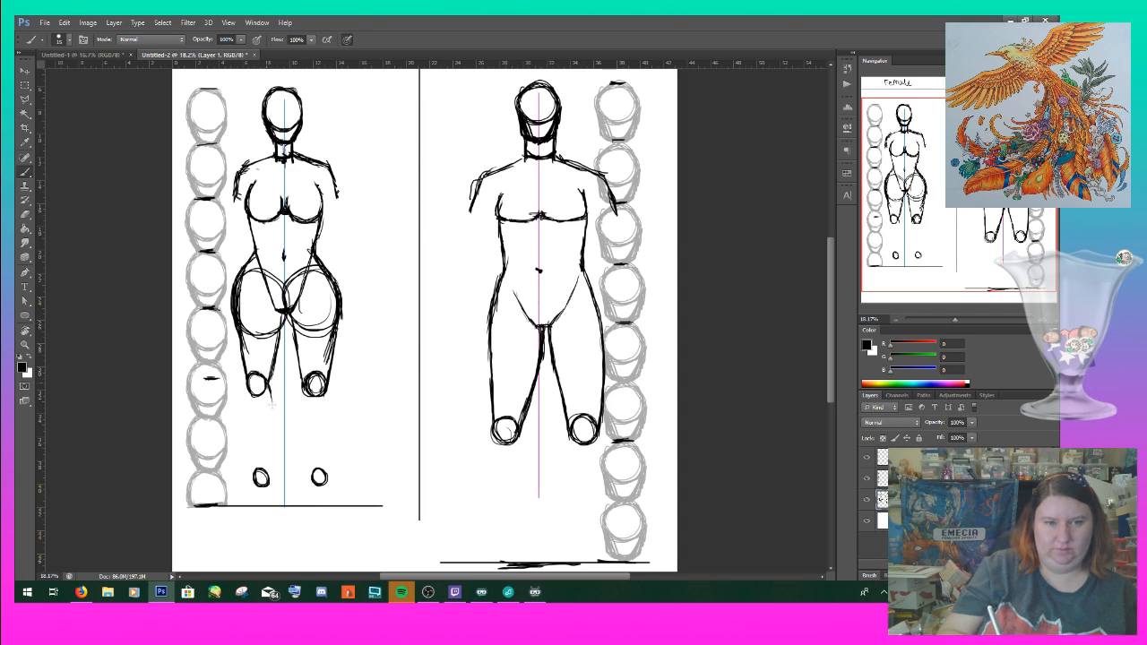
- Draw the female figure's first lower leg with curved inner and outer calf lines from knee to ankle
mouse_move(267, 391)
left_mouse_down()
mouse_move(269, 482)
mouse_move(269, 380)
mouse_move(268, 481)
left_mouse_up()
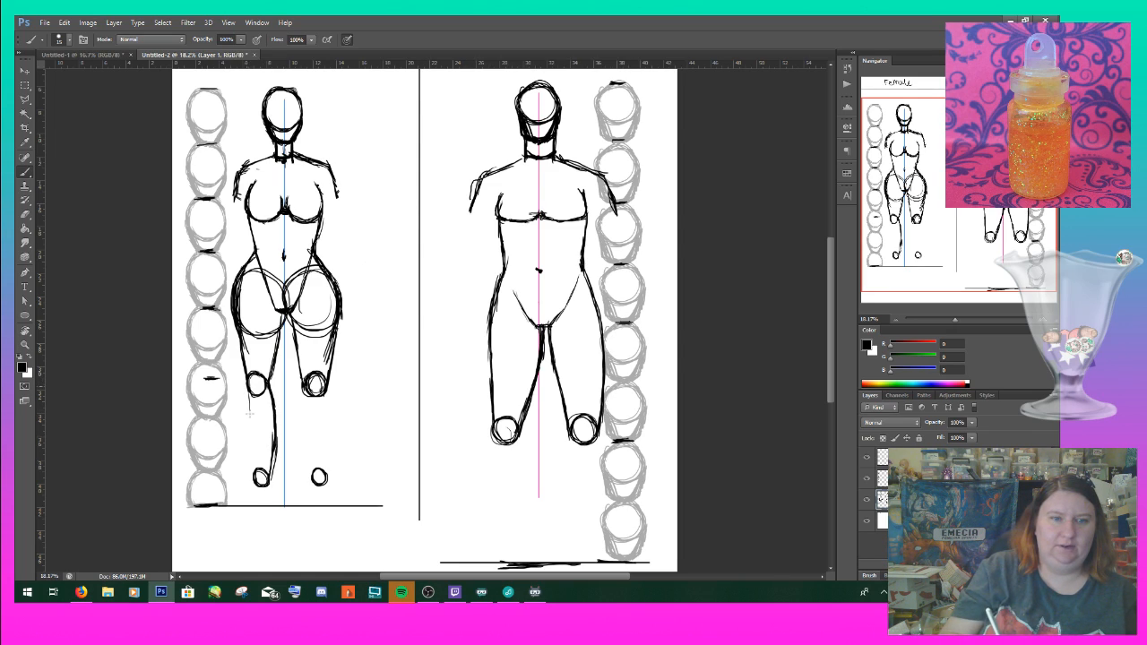
mouse_move(250, 411)
left_mouse_down()
mouse_move(252, 473)
mouse_move(249, 410)
mouse_move(252, 438)
left_mouse_up()
left_click_drag(248, 371, 249, 453)
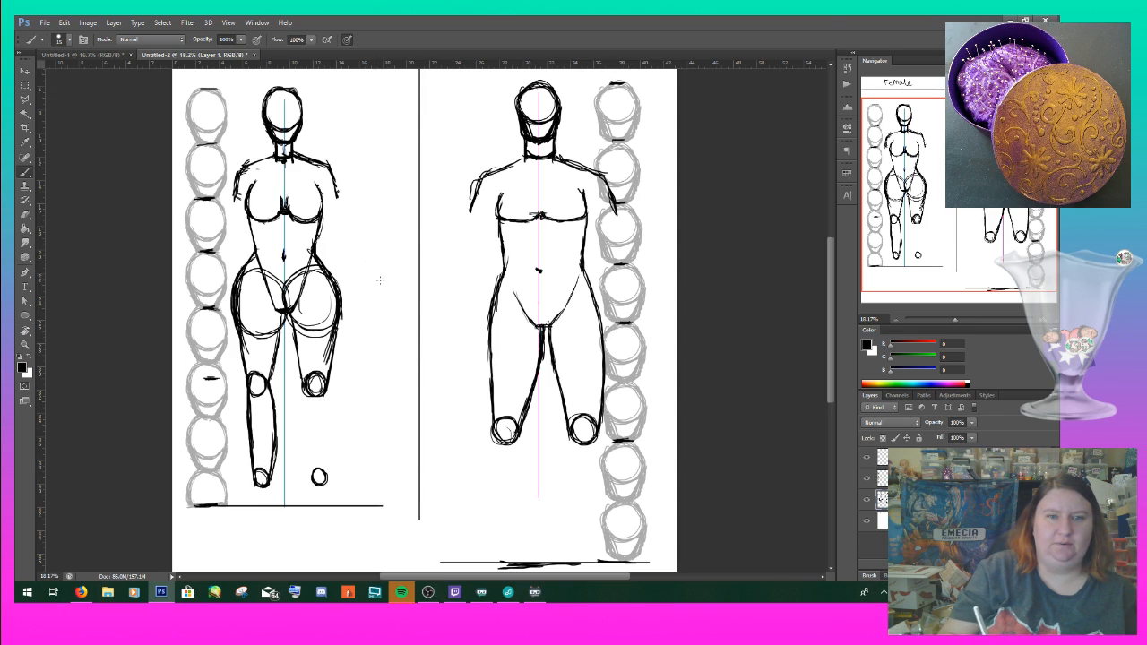
- Sketch a demonstration limb beside the female figure, connecting a larger and a smaller joint circle with side lines
mouse_move(377, 266)
left_mouse_down()
mouse_move(371, 288)
mouse_move(391, 289)
left_mouse_up()
mouse_move(391, 362)
left_mouse_down()
mouse_move(381, 379)
mouse_move(390, 380)
left_mouse_up()
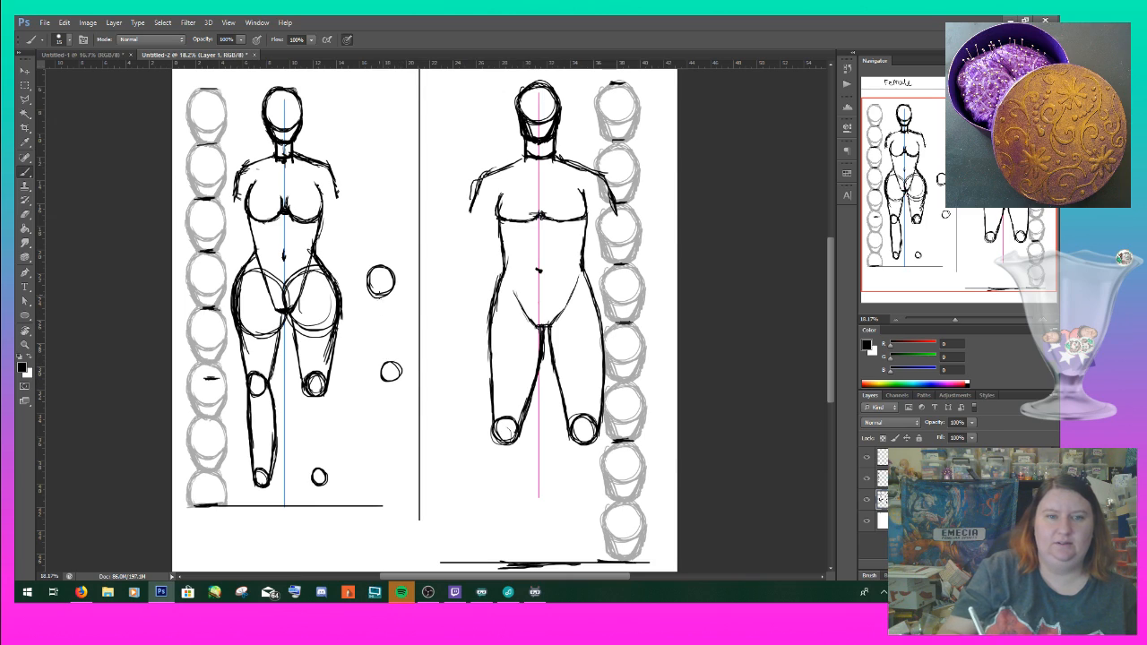
mouse_move(369, 294)
left_mouse_down()
mouse_move(377, 367)
mouse_move(394, 305)
mouse_move(398, 363)
left_mouse_up()
left_click_drag(370, 285, 394, 285)
left_click_drag(395, 290, 399, 366)
mouse_move(371, 283)
left_mouse_down()
mouse_move(397, 305)
mouse_move(395, 359)
mouse_move(377, 369)
mouse_move(395, 367)
left_mouse_up()
mouse_move(369, 271)
left_mouse_down()
mouse_move(384, 376)
mouse_move(370, 310)
mouse_move(396, 269)
mouse_move(400, 363)
mouse_move(378, 369)
mouse_move(385, 375)
left_mouse_up()
mouse_move(374, 269)
left_mouse_down()
mouse_move(371, 304)
mouse_move(398, 322)
mouse_move(386, 393)
mouse_move(379, 314)
left_mouse_up()
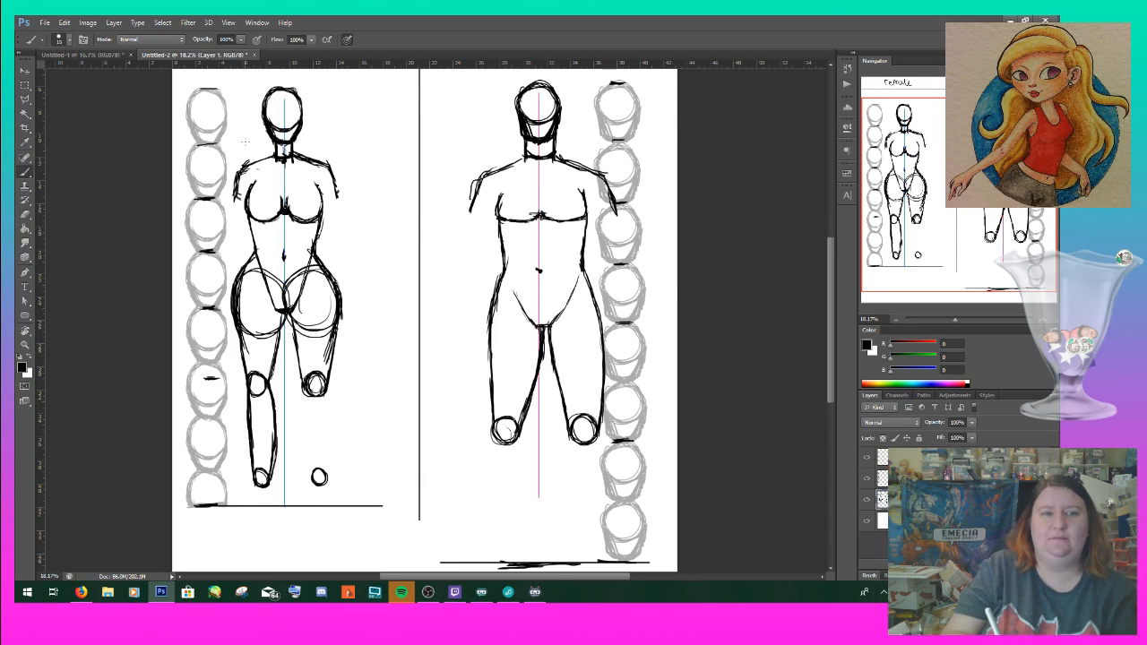
- Darken the female figure's second knee, and draw round shoulder joints on both the female and male figures
left_click_drag(303, 387, 324, 376)
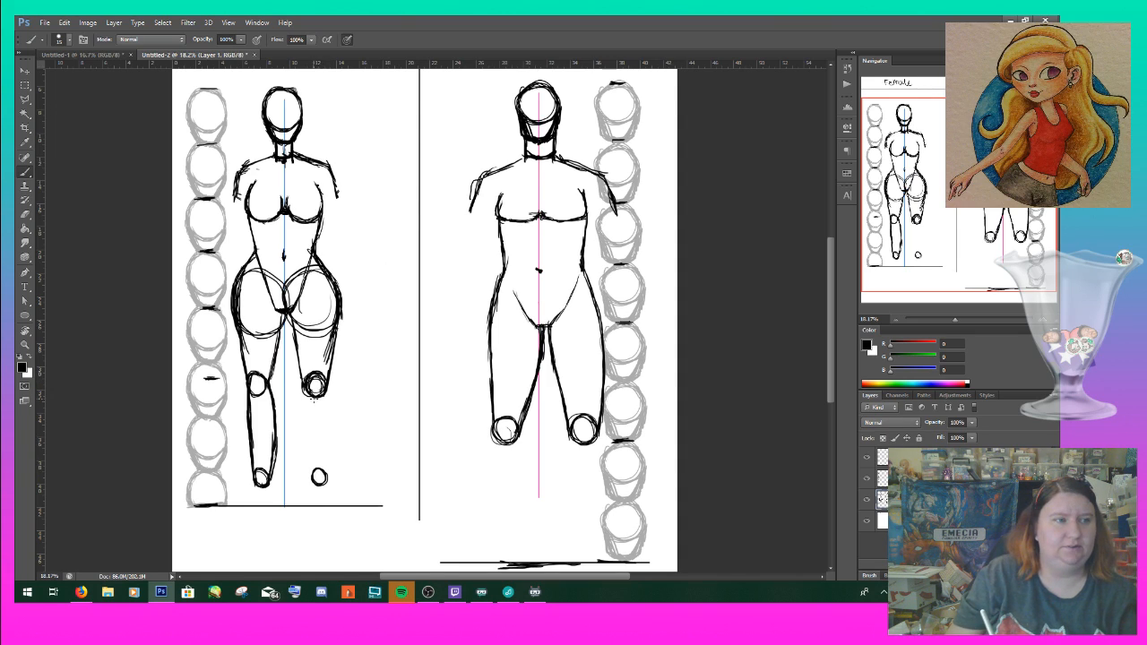
mouse_move(240, 172)
left_mouse_down()
mouse_move(242, 183)
mouse_move(256, 177)
mouse_move(248, 188)
mouse_move(329, 177)
left_mouse_up()
left_click_drag(502, 178, 482, 189)
mouse_move(593, 180)
left_mouse_down()
mouse_move(587, 199)
mouse_move(604, 183)
mouse_move(606, 197)
left_mouse_up()
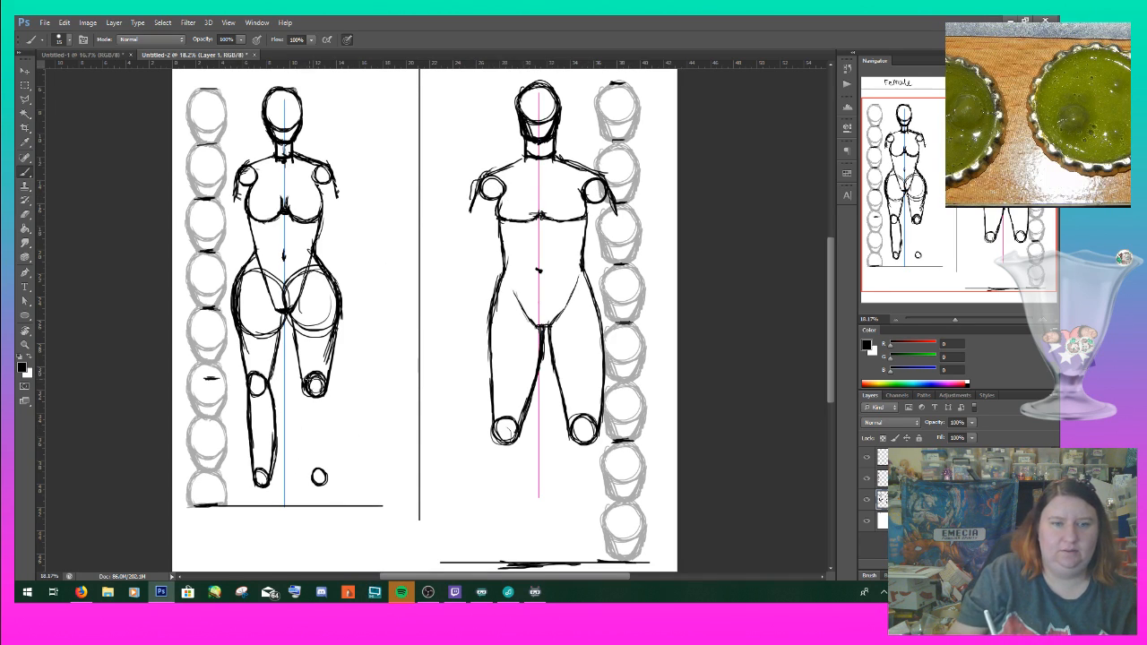
- Draw the inner and outer calf lines of the female figure's second lower leg from knee to ankle
mouse_move(303, 385)
left_mouse_down()
mouse_move(314, 479)
mouse_move(305, 421)
left_mouse_up()
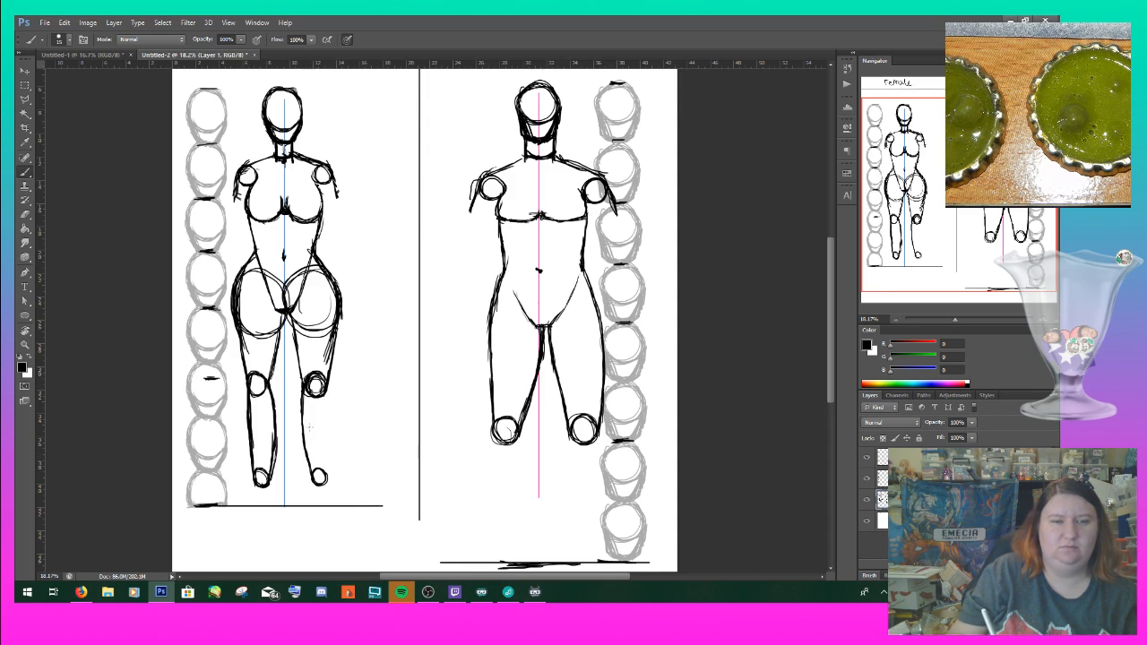
mouse_move(328, 476)
left_mouse_down()
mouse_move(327, 406)
mouse_move(325, 466)
left_mouse_up()
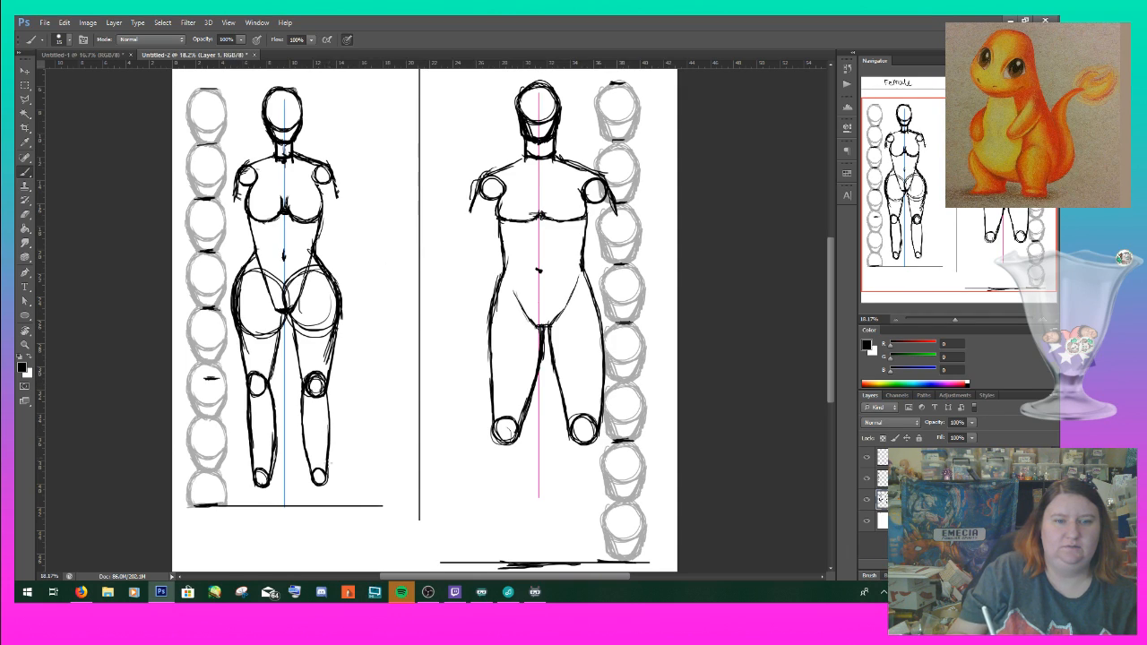
left_click_drag(325, 386, 329, 435)
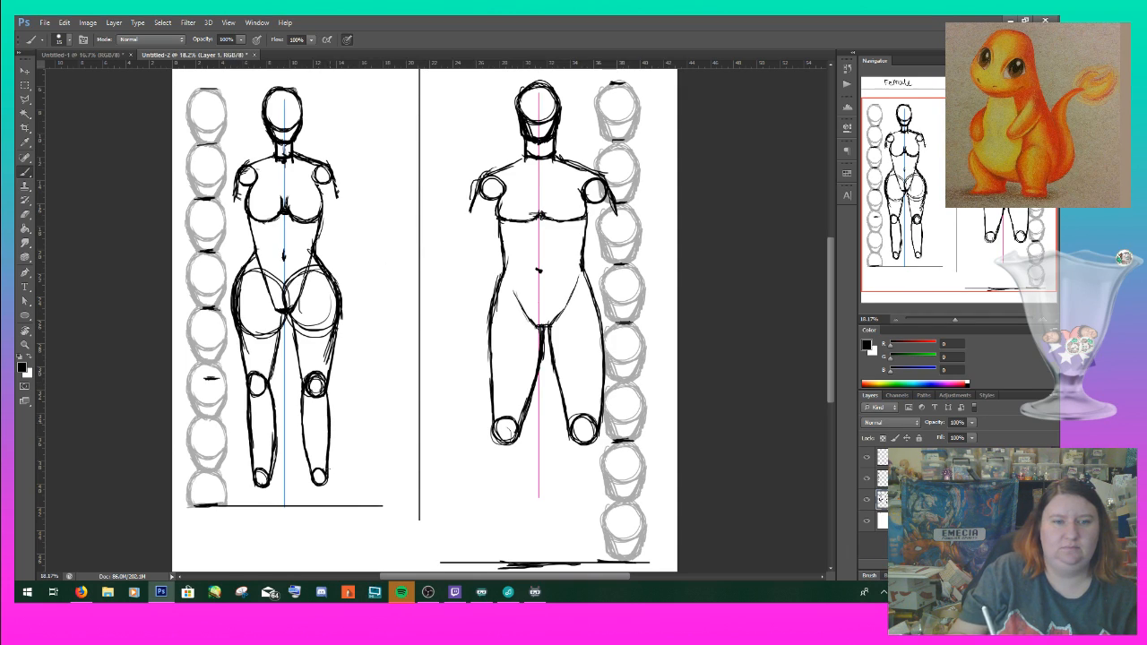
- Draw two round ankles for the male figure above his ground line, and outline his first lower leg with bulging calf lines
mouse_move(498, 539)
left_mouse_down()
mouse_move(491, 530)
mouse_move(507, 525)
mouse_move(495, 543)
left_mouse_up()
mouse_move(586, 535)
left_mouse_down()
mouse_move(601, 524)
mouse_move(587, 535)
left_mouse_up()
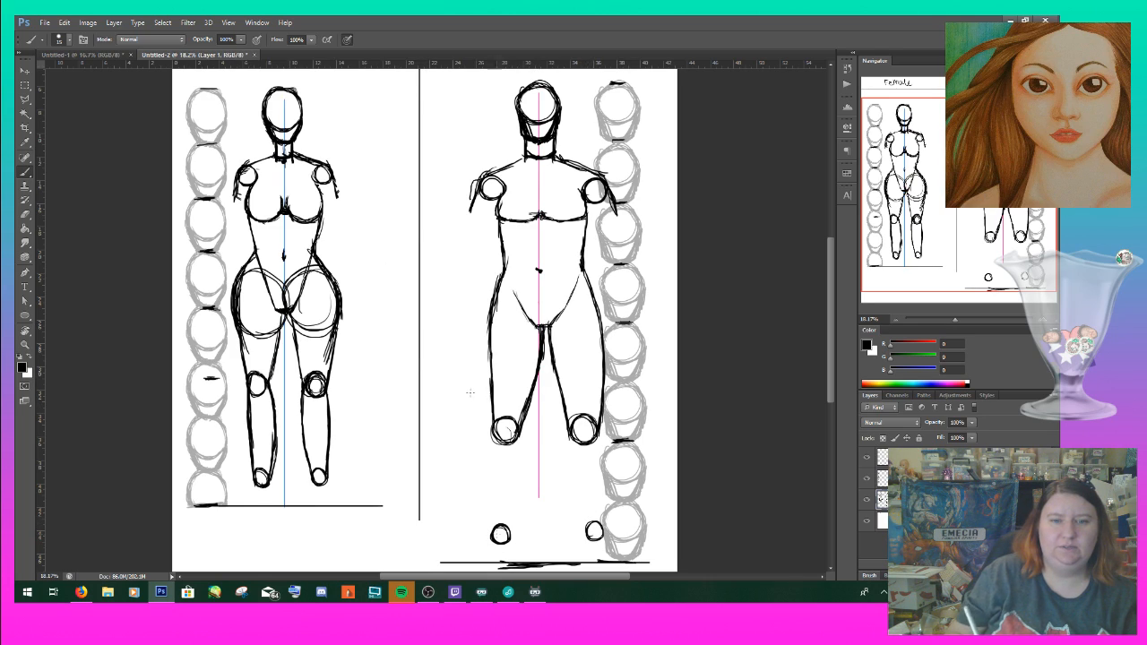
mouse_move(489, 436)
left_mouse_down()
mouse_move(490, 537)
mouse_move(482, 452)
mouse_move(492, 435)
left_mouse_up()
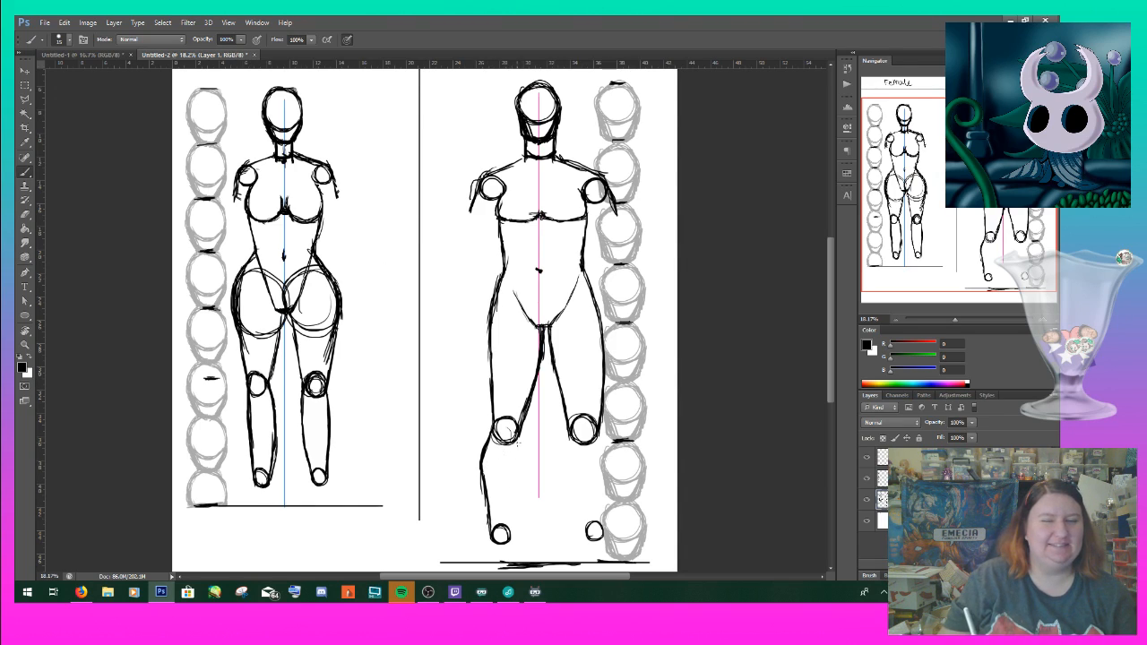
left_click_drag(517, 433, 508, 527)
mouse_move(522, 457)
left_mouse_down()
mouse_move(516, 502)
mouse_move(517, 482)
mouse_move(486, 478)
mouse_move(492, 537)
left_mouse_up()
- Mark the widest part of the male figure's calf with lines across it, and undo those marks
mouse_move(486, 479)
left_mouse_down()
mouse_move(478, 461)
mouse_move(530, 473)
mouse_move(519, 467)
left_mouse_up()
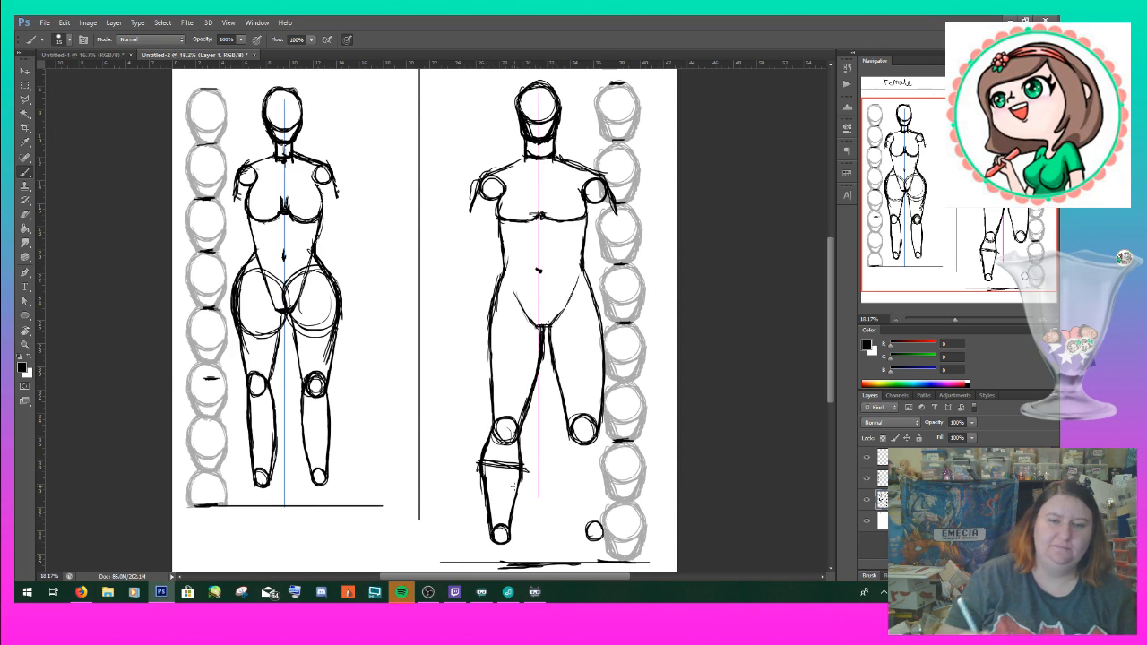
key("ctrl+alt+z")
key("ctrl+alt+z")
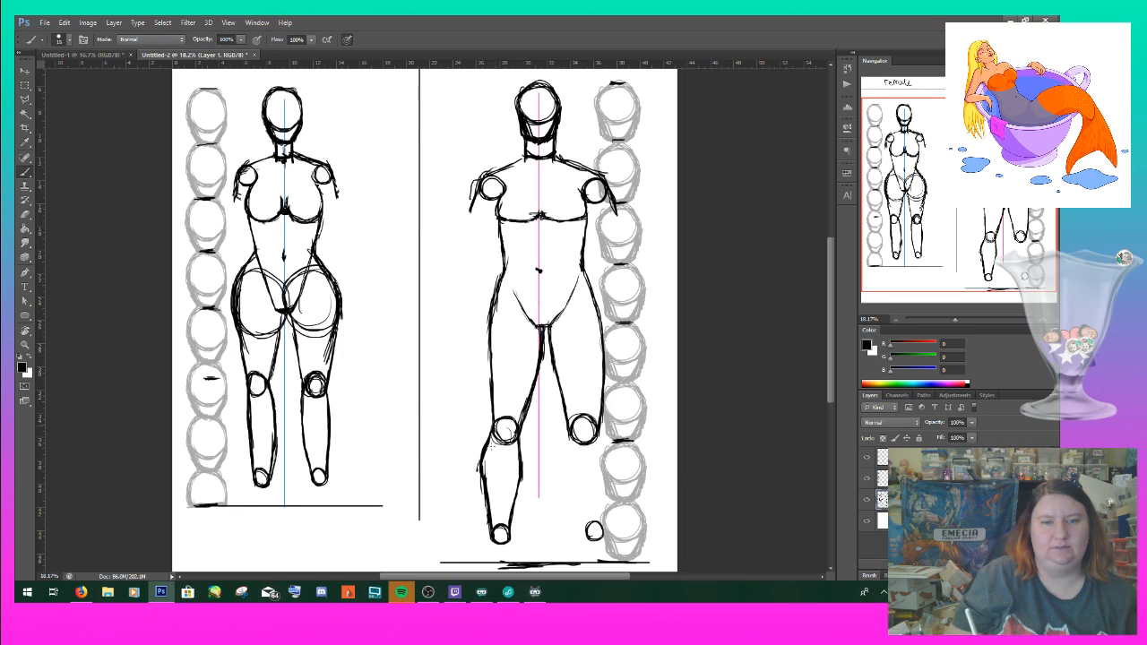
- Darken the outer line of the male figure's first calf, and draw his second lower leg from knee to ankle
left_click_drag(491, 435, 485, 503)
left_click_drag(482, 480, 489, 534)
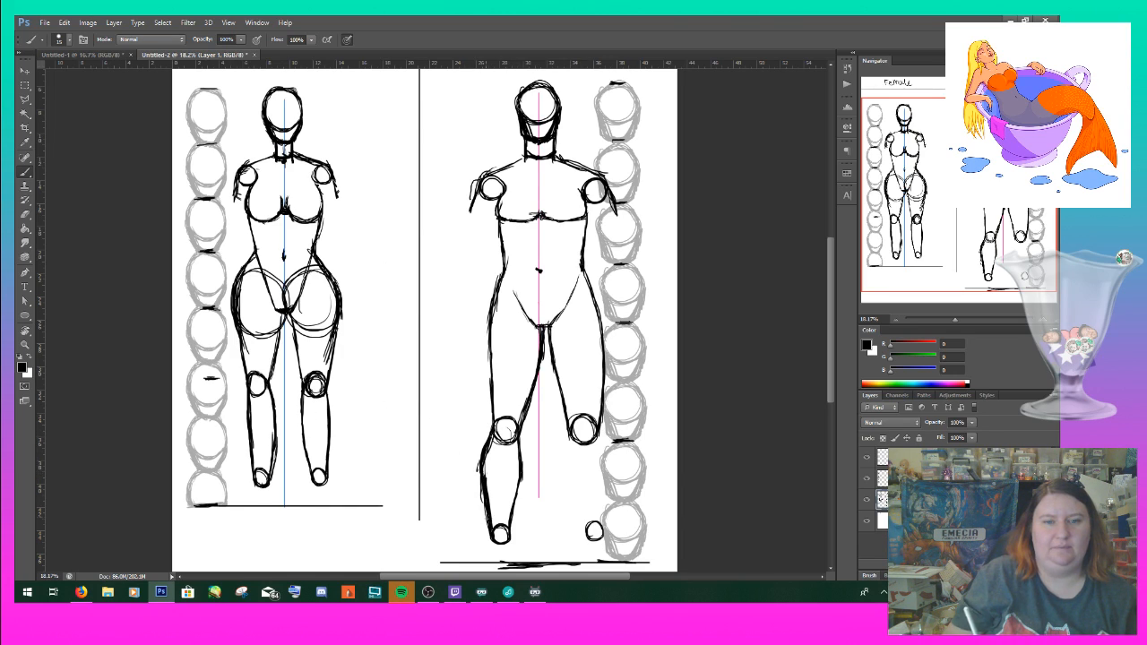
left_click_drag(568, 459, 587, 535)
mouse_move(570, 482)
left_mouse_down()
mouse_move(578, 508)
mouse_move(566, 453)
mouse_move(609, 477)
mouse_move(602, 528)
mouse_move(607, 446)
mouse_move(595, 434)
left_mouse_up()
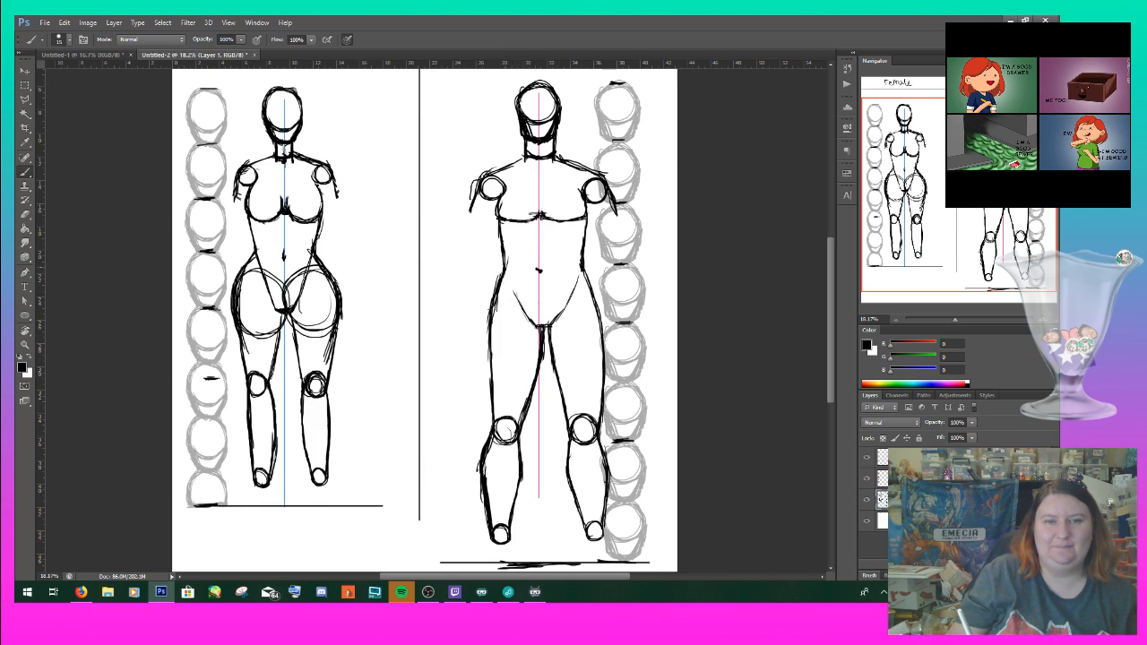
- Darken the male figure's outer thigh, crotch, inner thigh and inner calf lines on his first leg
left_click_drag(491, 301, 490, 409)
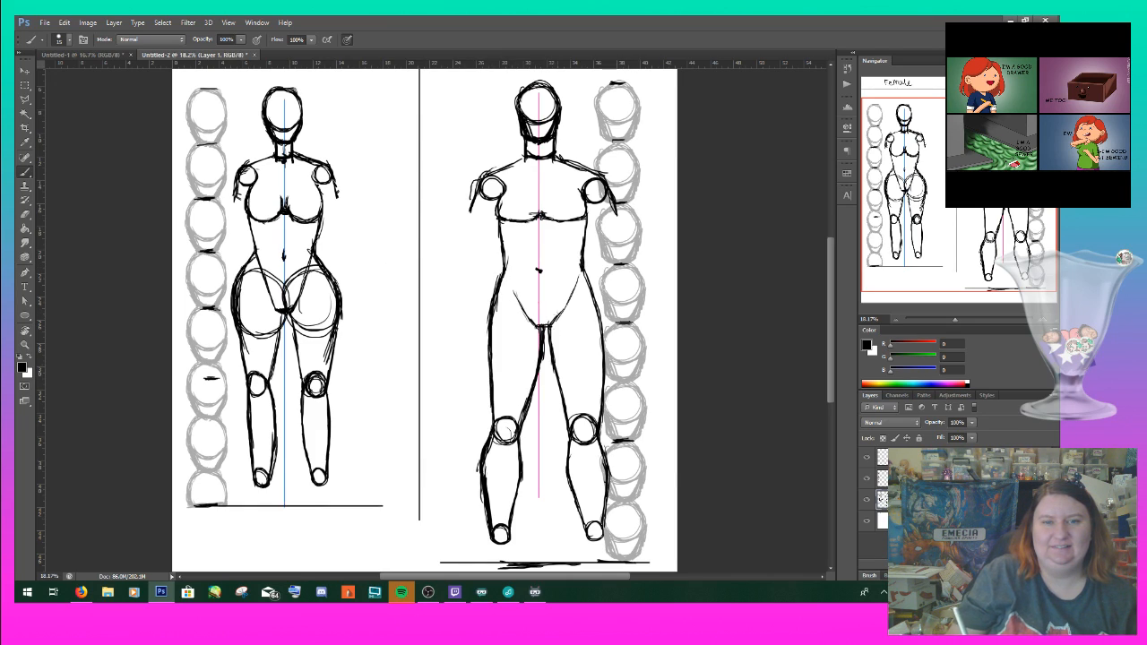
left_click_drag(539, 329, 550, 328)
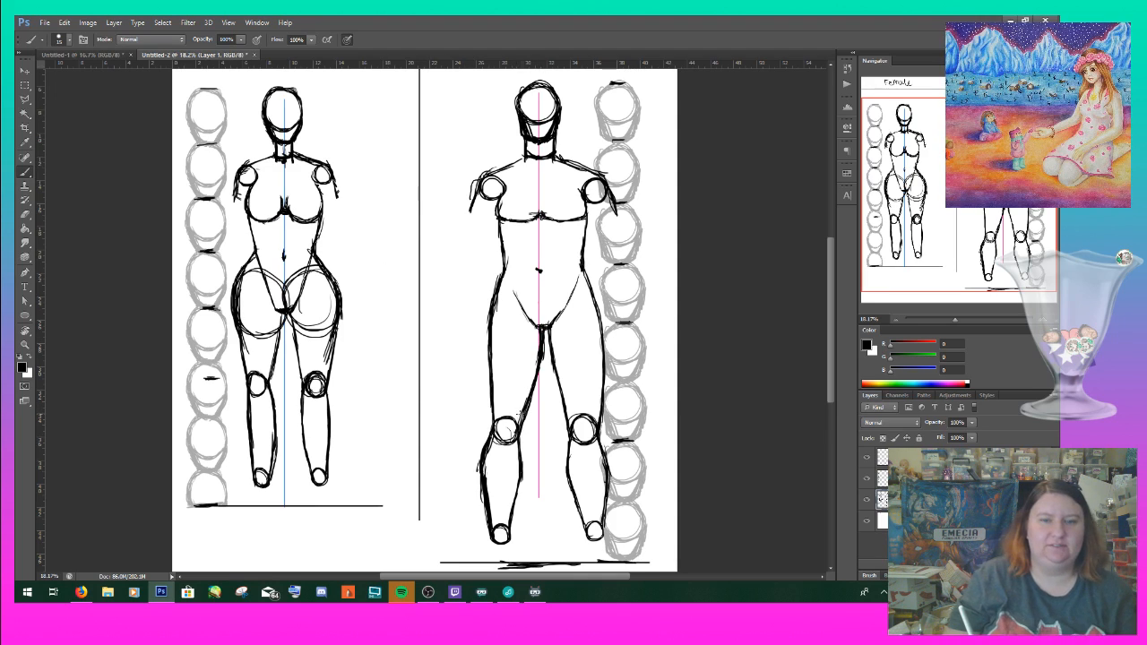
left_click_drag(520, 429, 541, 368)
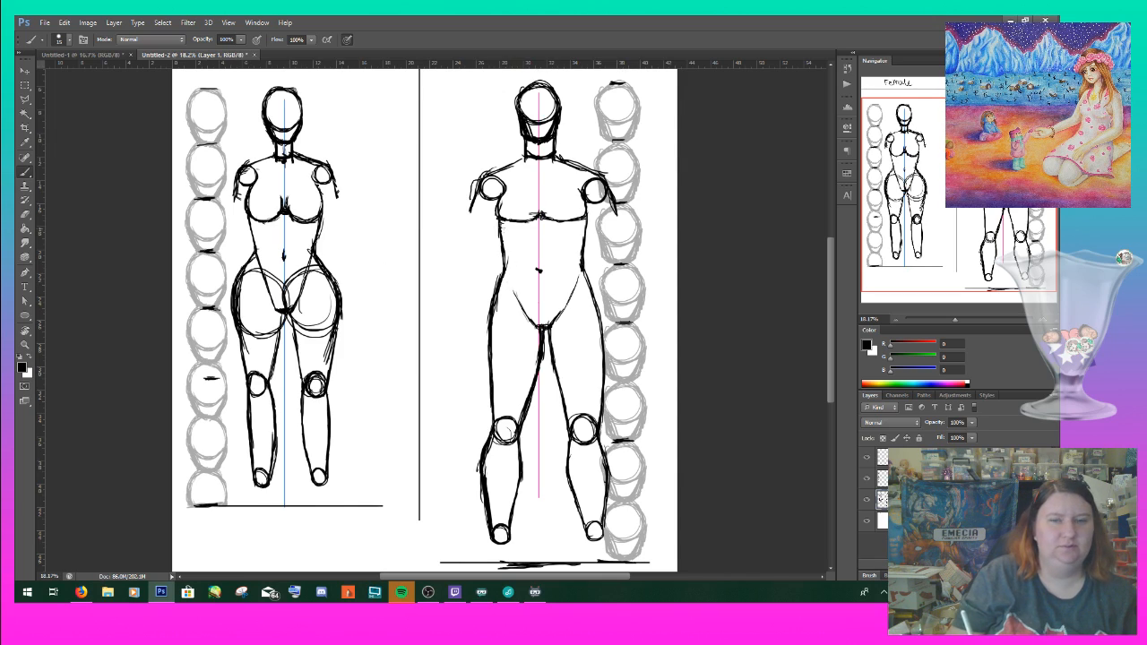
left_click_drag(520, 477, 509, 529)
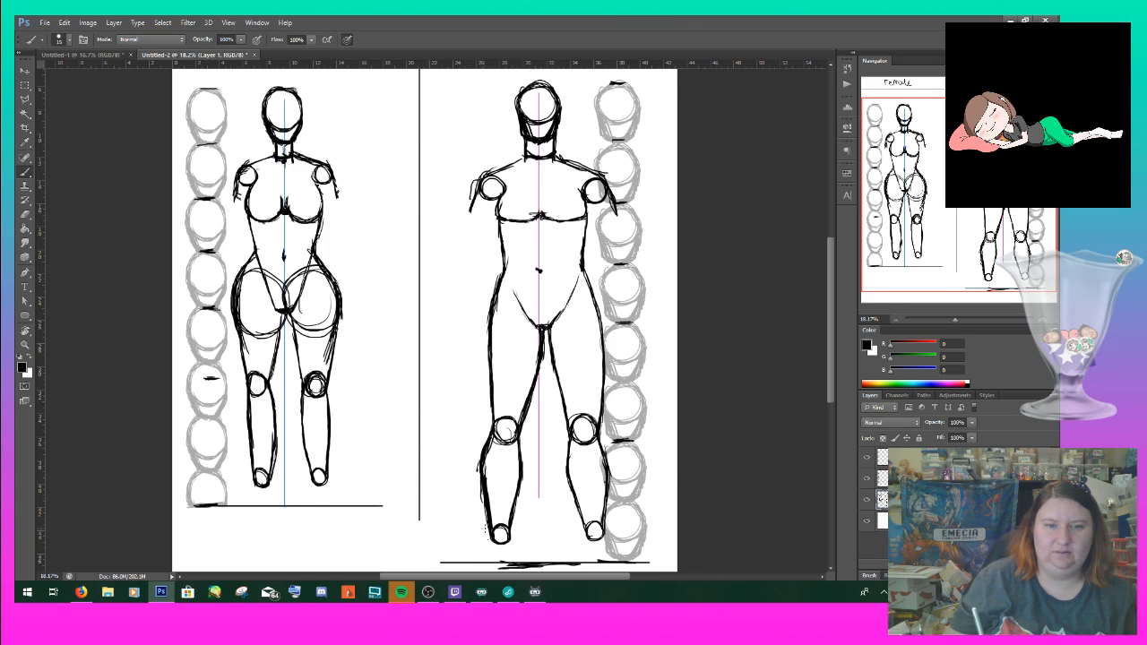
- Draw the male figure's two feet as wedge shapes widening from the ankle circles down to his ground line
left_click_drag(493, 531, 499, 539)
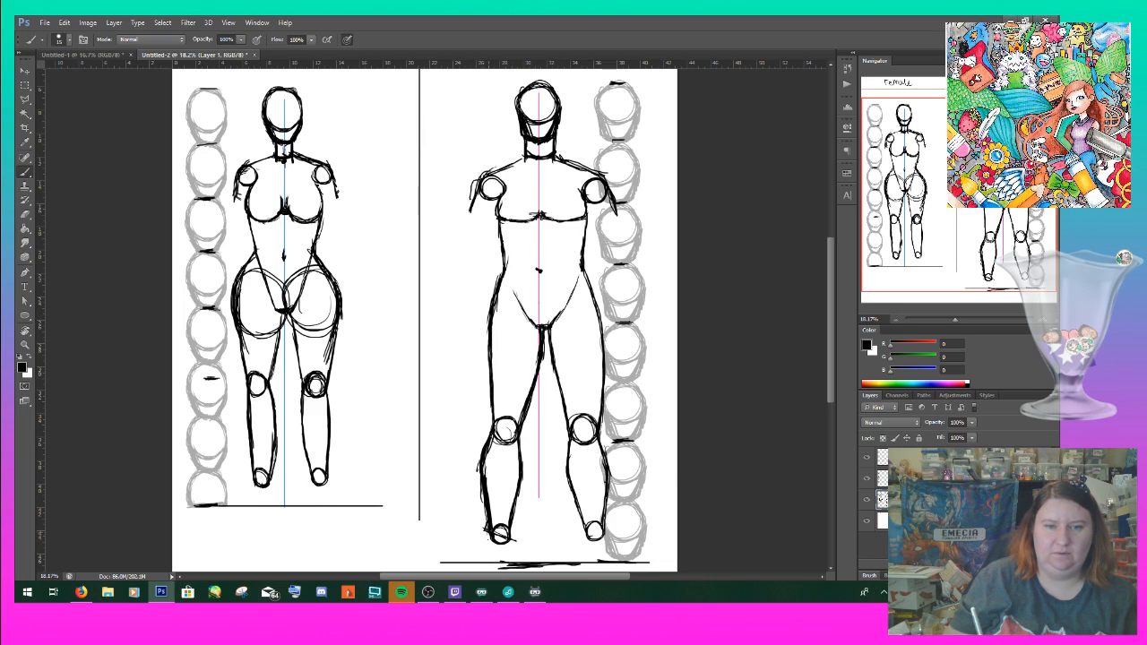
mouse_move(520, 533)
left_mouse_down()
mouse_move(484, 562)
mouse_move(518, 562)
mouse_move(485, 561)
left_mouse_up()
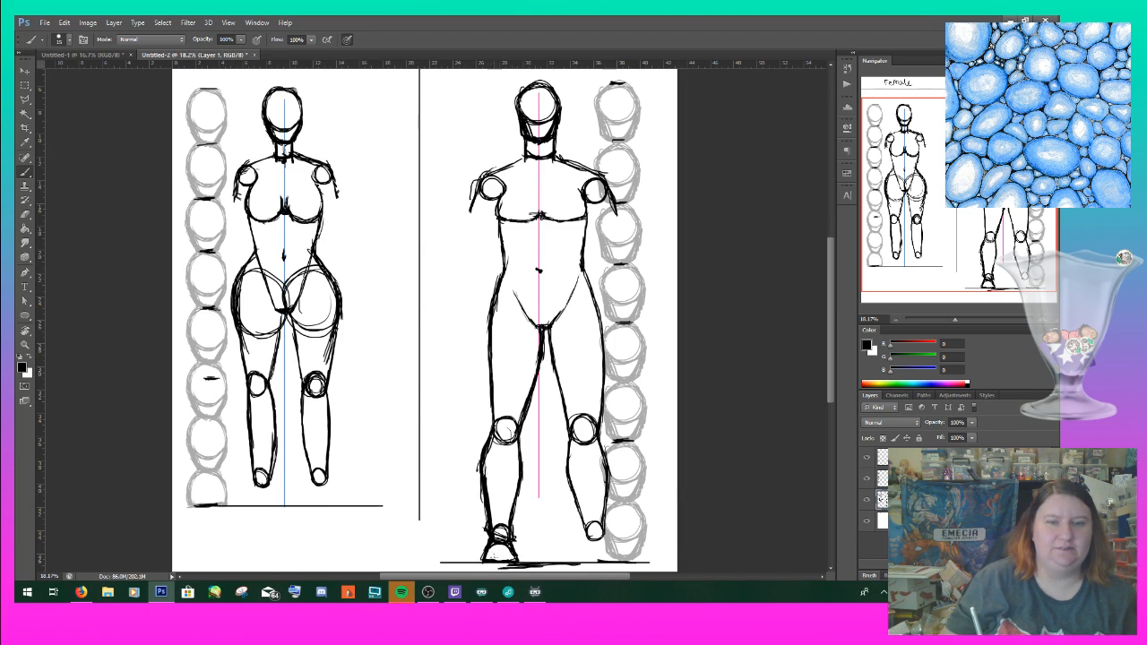
mouse_move(586, 540)
left_mouse_down()
mouse_move(609, 524)
mouse_move(586, 563)
mouse_move(604, 537)
mouse_move(613, 562)
mouse_move(608, 549)
left_mouse_up()
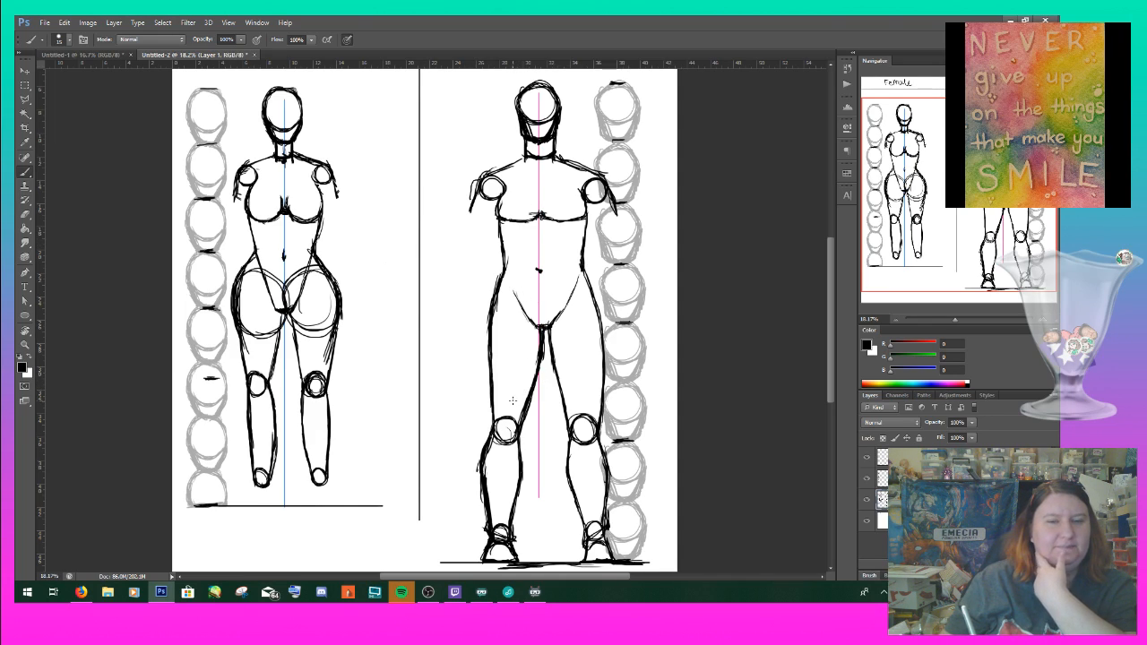
- Sketch two small triangular joint diagrams with corner circles between the figures, one above the other, and remove them
mouse_move(360, 197)
left_mouse_down()
mouse_move(364, 274)
mouse_move(378, 270)
mouse_move(370, 212)
mouse_move(407, 207)
mouse_move(374, 198)
mouse_move(430, 199)
mouse_move(386, 268)
left_mouse_up()
mouse_move(367, 278)
left_mouse_down()
mouse_move(376, 281)
mouse_move(364, 192)
left_mouse_up()
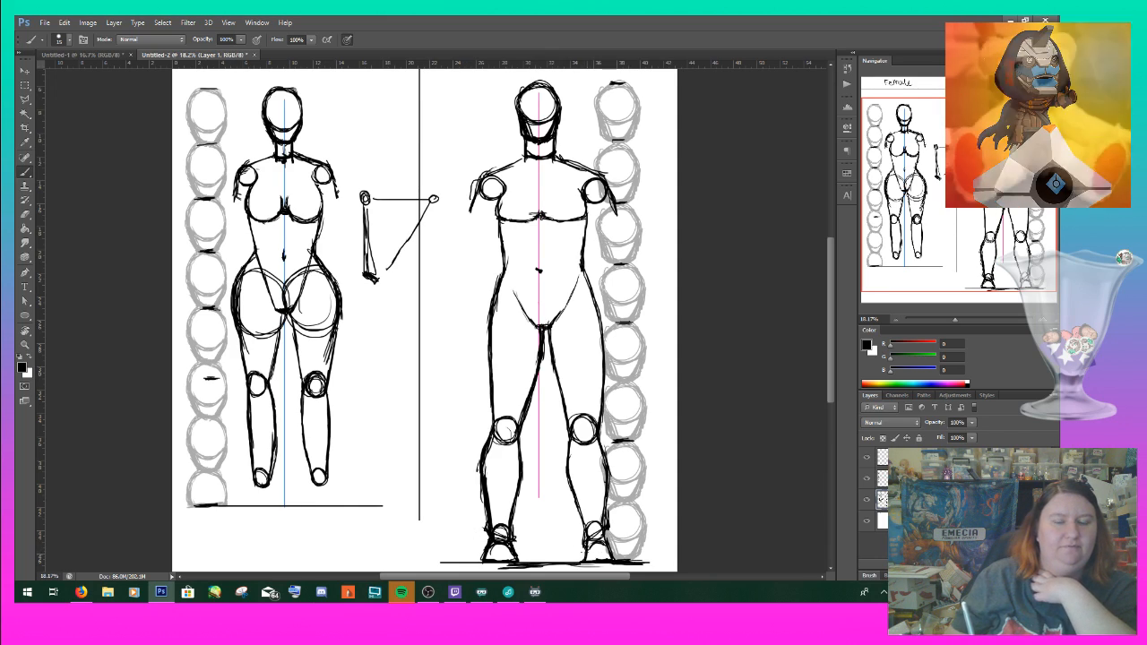
mouse_move(377, 318)
left_mouse_down()
mouse_move(377, 389)
mouse_move(380, 310)
left_mouse_up()
left_click_drag(378, 394, 441, 394)
left_click_drag(377, 315, 439, 393)
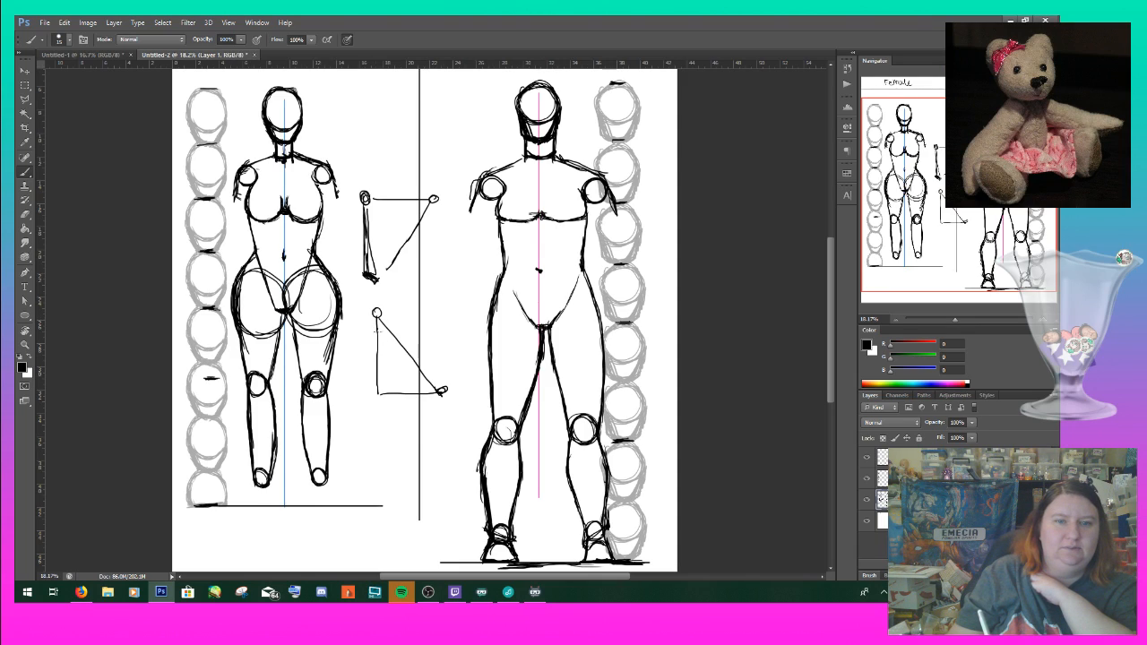
mouse_move(372, 392)
left_mouse_down()
mouse_move(395, 391)
mouse_move(378, 390)
left_mouse_up()
mouse_move(375, 309)
left_mouse_down()
mouse_move(378, 384)
mouse_move(388, 305)
mouse_move(384, 389)
mouse_move(392, 300)
left_mouse_up()
left_click_drag(378, 302, 381, 387)
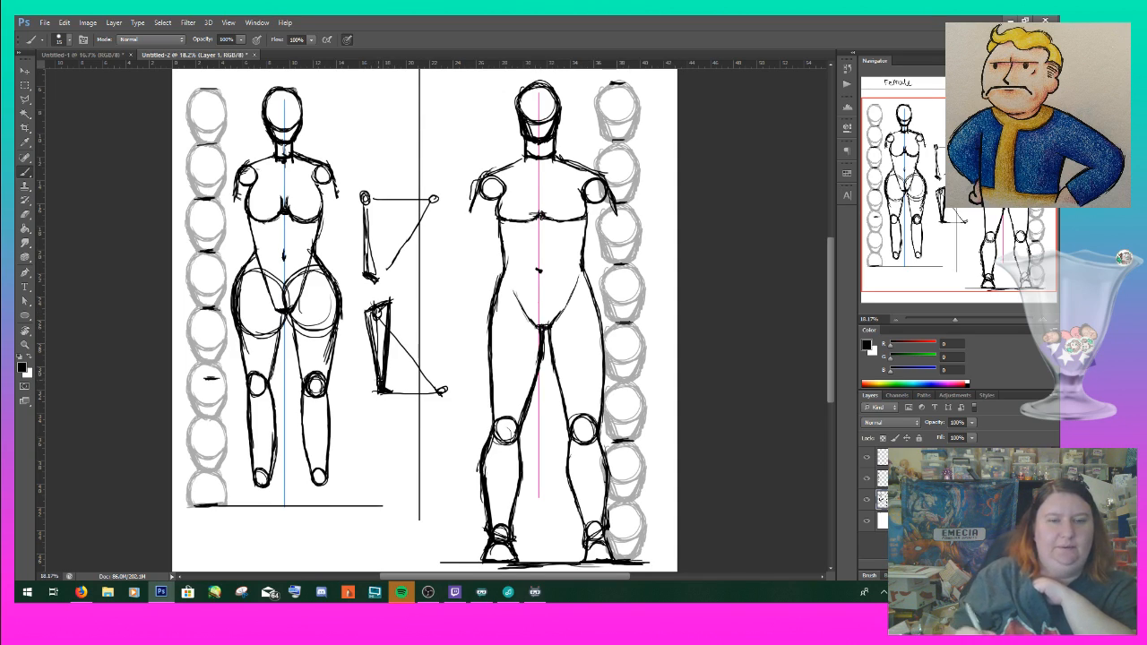
mouse_move(368, 314)
left_mouse_down()
mouse_move(437, 408)
mouse_move(446, 383)
mouse_move(413, 341)
mouse_move(403, 398)
mouse_move(379, 207)
mouse_move(359, 188)
mouse_move(369, 269)
mouse_move(372, 185)
mouse_move(428, 184)
mouse_move(392, 258)
mouse_move(425, 218)
mouse_move(398, 253)
left_mouse_up()
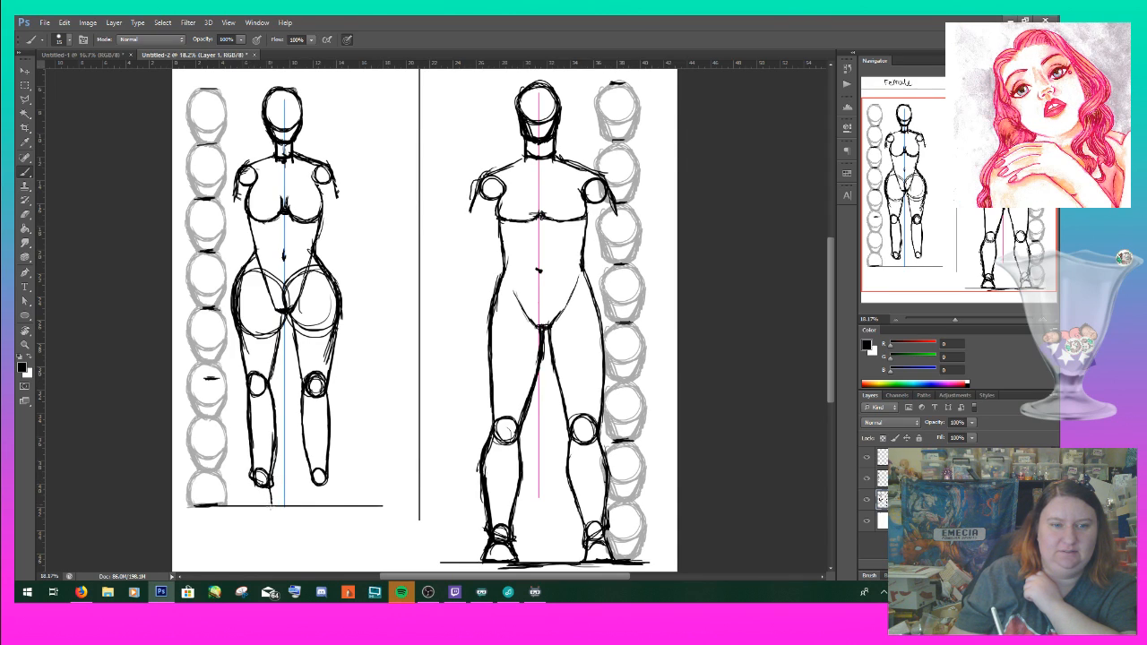
- Draw the female figure's two feet as narrow wedges from the ankle circles down to her ground line
mouse_move(247, 503)
left_mouse_down()
mouse_move(253, 484)
mouse_move(275, 505)
mouse_move(269, 485)
mouse_move(269, 505)
left_mouse_up()
mouse_move(269, 504)
left_mouse_down()
mouse_move(247, 505)
mouse_move(255, 481)
left_mouse_up()
mouse_move(265, 482)
left_mouse_down()
mouse_move(276, 506)
mouse_move(311, 503)
mouse_move(314, 468)
mouse_move(337, 480)
mouse_move(309, 480)
mouse_move(336, 504)
left_mouse_up()
left_click_drag(335, 506, 322, 506)
left_click_drag(328, 485, 333, 498)
mouse_move(328, 470)
left_mouse_down()
mouse_move(332, 489)
mouse_move(312, 507)
left_mouse_up()
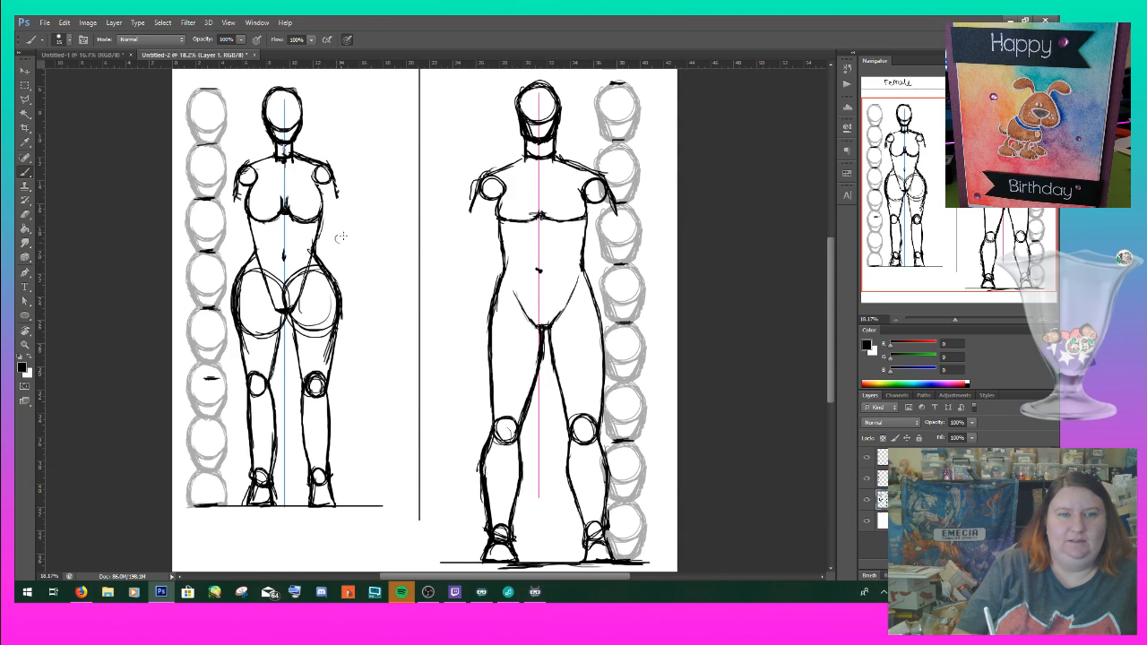
- Draw round elbow joints on both sides of the waist for the female and the male figure
left_click_drag(339, 232, 346, 239)
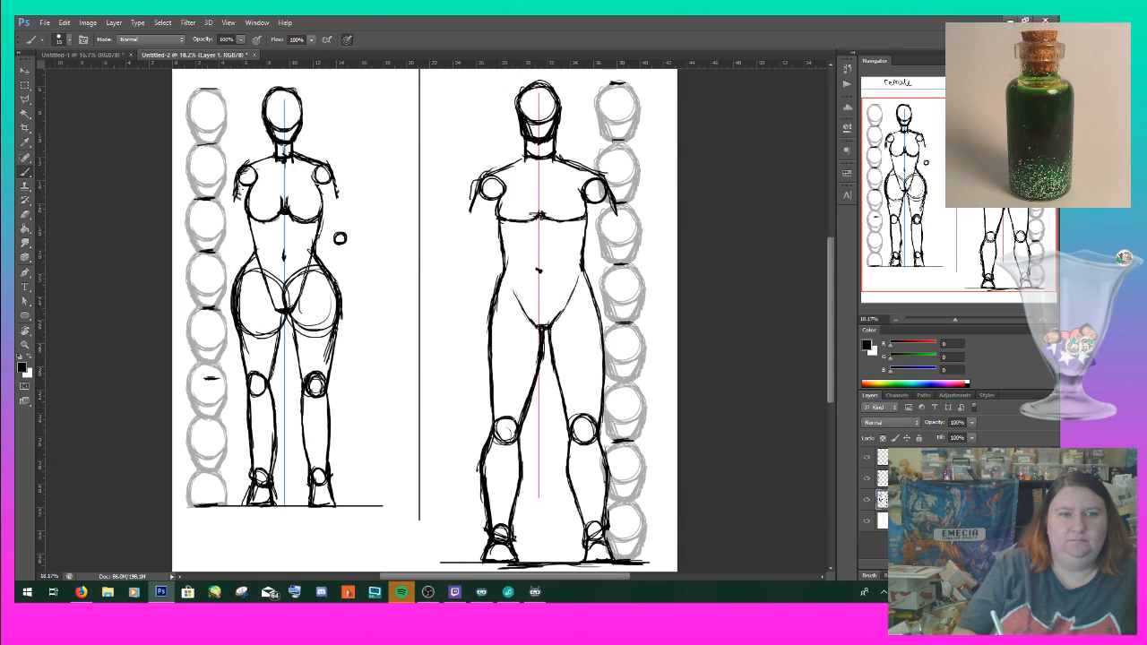
left_click_drag(240, 238, 236, 240)
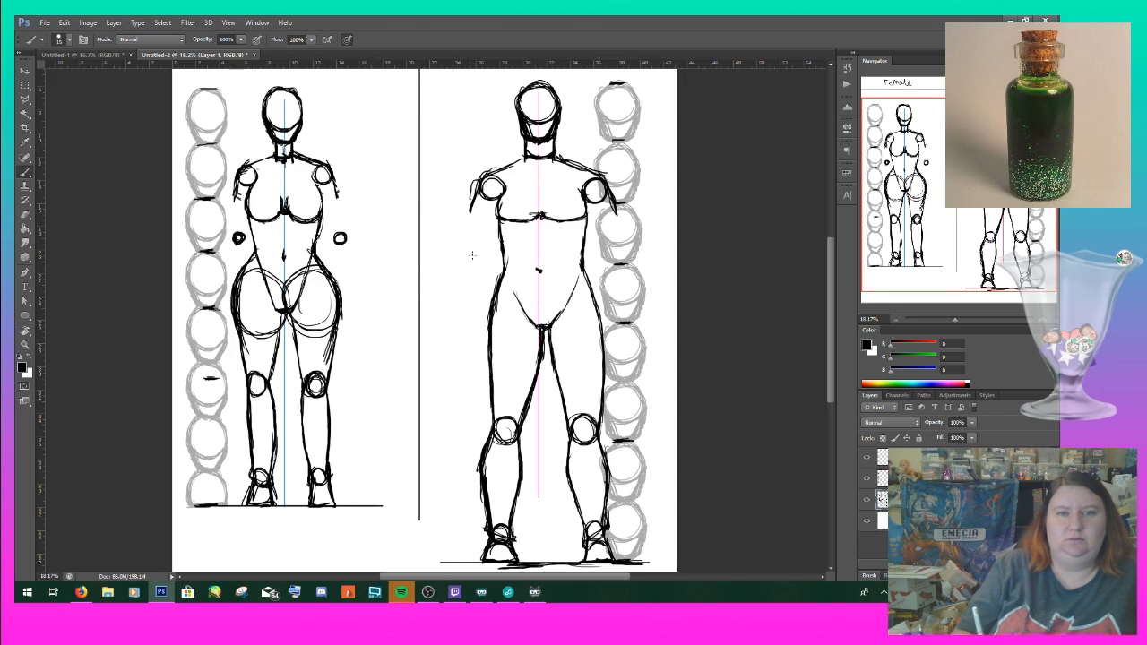
mouse_move(482, 253)
left_mouse_down()
mouse_move(467, 261)
mouse_move(488, 262)
mouse_move(475, 269)
mouse_move(489, 260)
left_mouse_up()
mouse_move(611, 267)
left_mouse_down()
mouse_move(618, 256)
mouse_move(607, 260)
mouse_move(620, 270)
mouse_move(615, 260)
left_mouse_up()
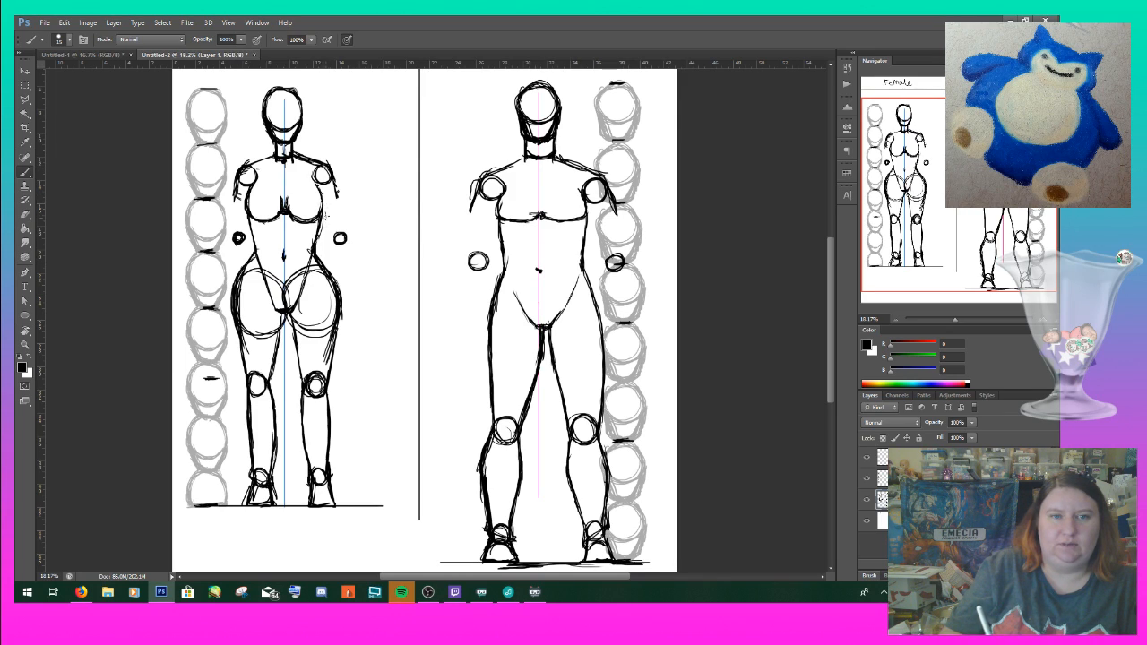
- Draw the first upper arm of the female figure and of the male figure, connecting shoulder and elbow circles
mouse_move(324, 208)
left_mouse_down()
mouse_move(333, 235)
mouse_move(344, 231)
mouse_move(339, 215)
left_mouse_up()
mouse_move(339, 214)
left_mouse_down()
mouse_move(346, 237)
mouse_move(342, 218)
left_mouse_up()
left_click_drag(480, 204, 466, 260)
left_click_drag(480, 196, 467, 224)
left_click_drag(476, 222, 468, 233)
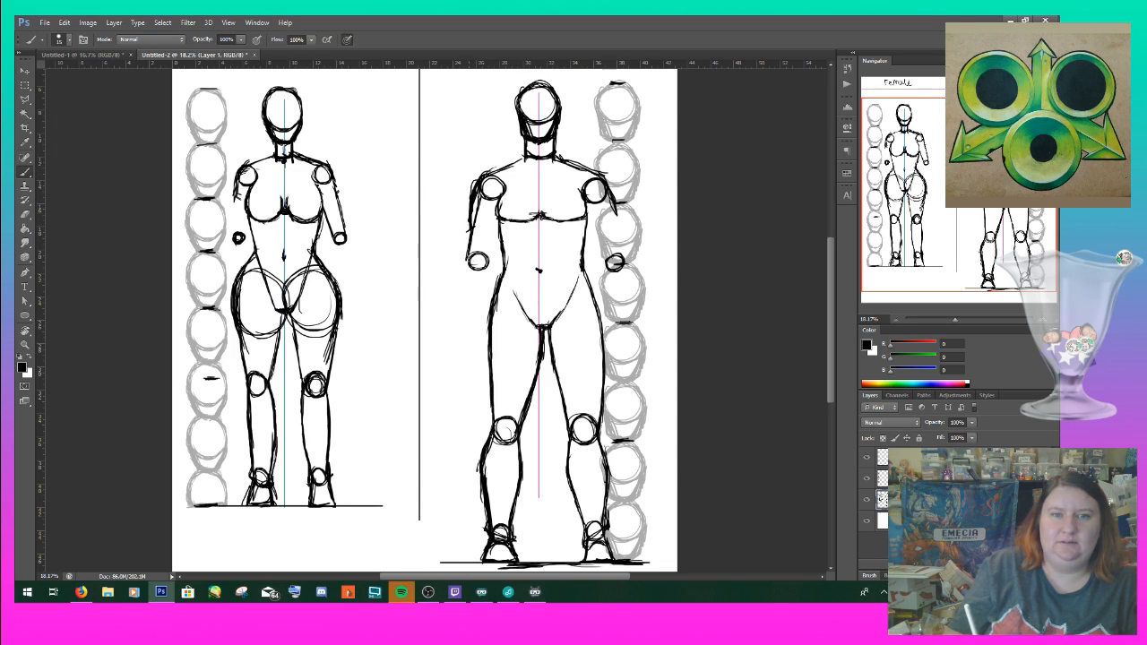
mouse_move(471, 228)
left_mouse_down()
mouse_move(468, 243)
mouse_move(488, 256)
left_mouse_up()
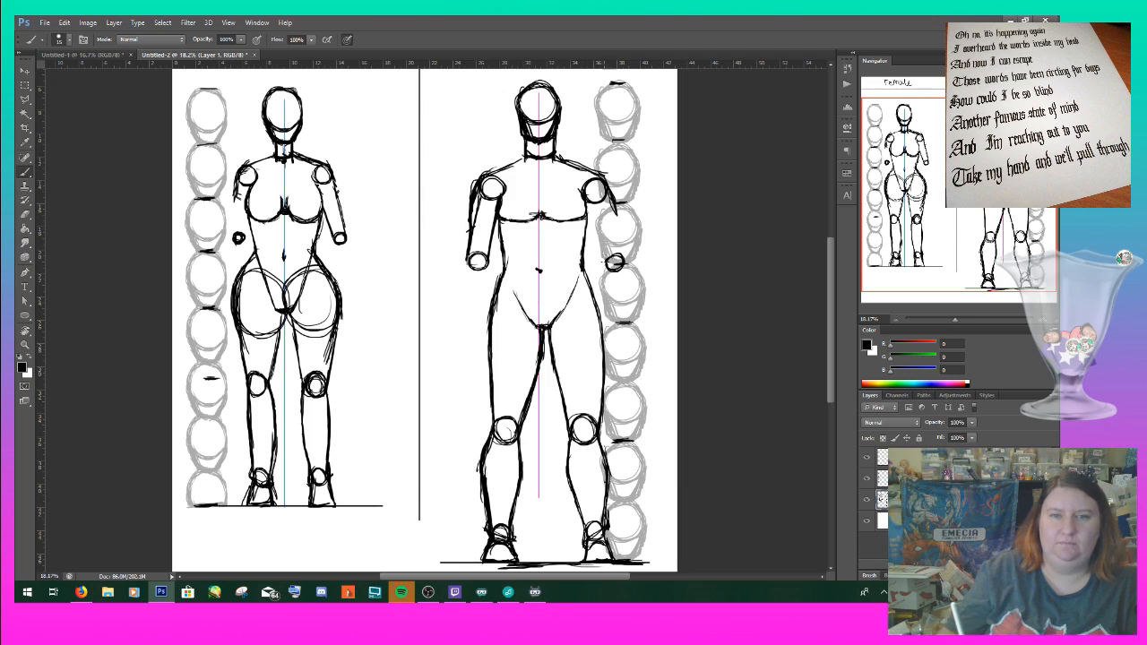
- Draw the second upper arm of the male figure and of the female figure from shoulder to elbow
left_click_drag(588, 203, 607, 260)
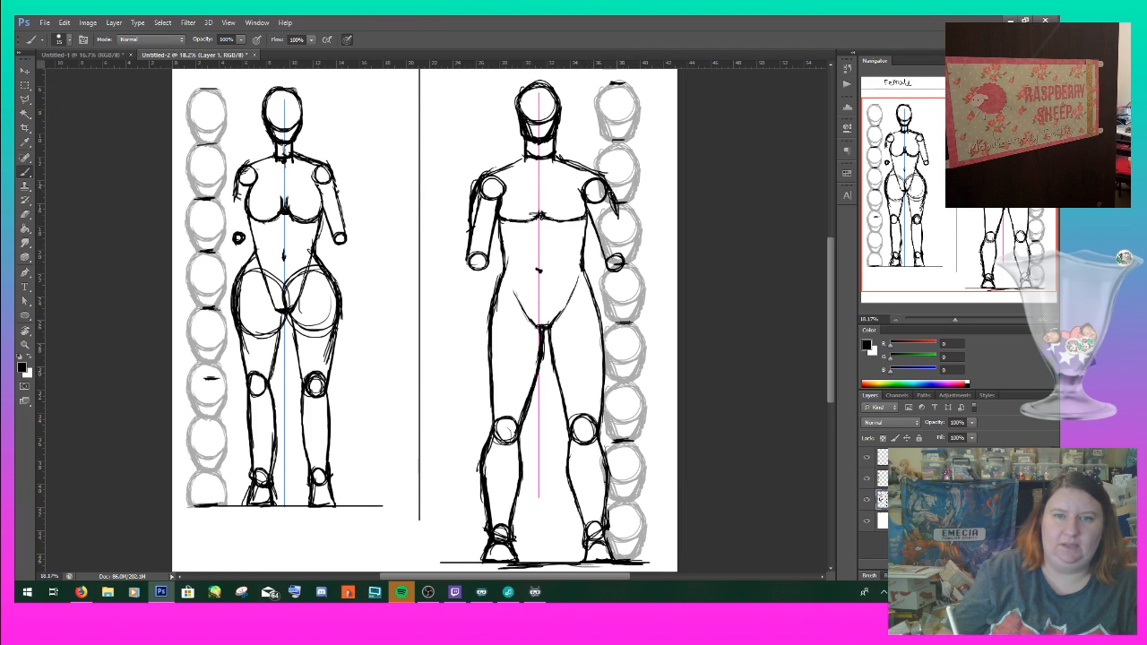
mouse_move(609, 180)
left_mouse_down()
mouse_move(621, 256)
mouse_move(621, 238)
left_mouse_up()
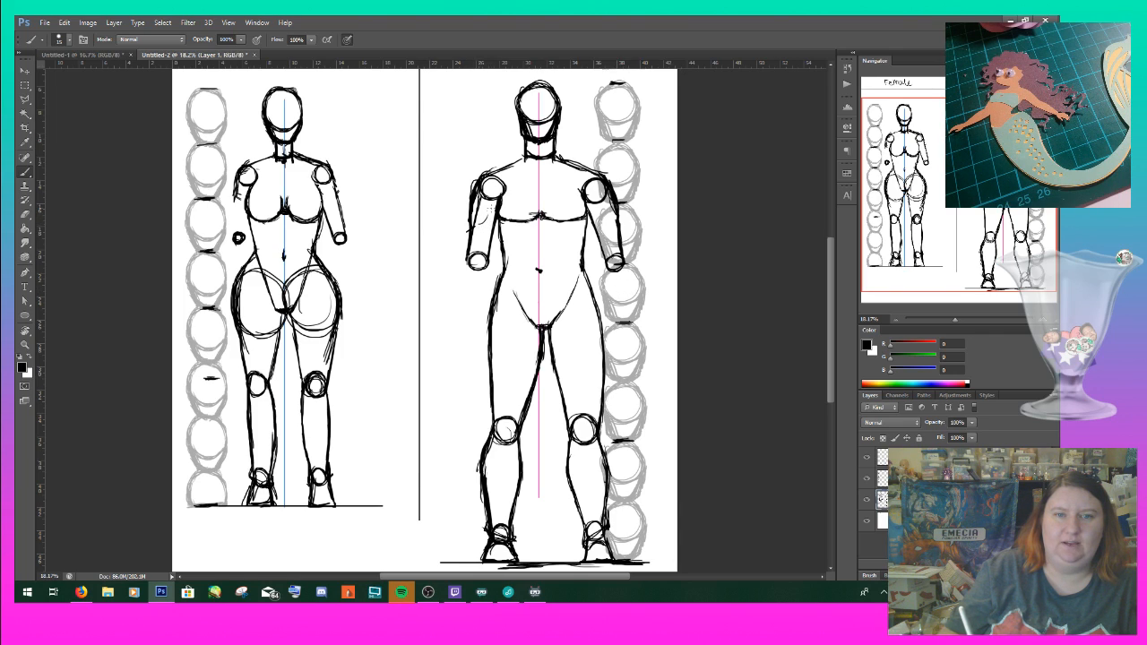
left_click_drag(490, 206, 481, 224)
mouse_move(593, 199)
left_mouse_down()
mouse_move(614, 223)
mouse_move(610, 248)
left_mouse_up()
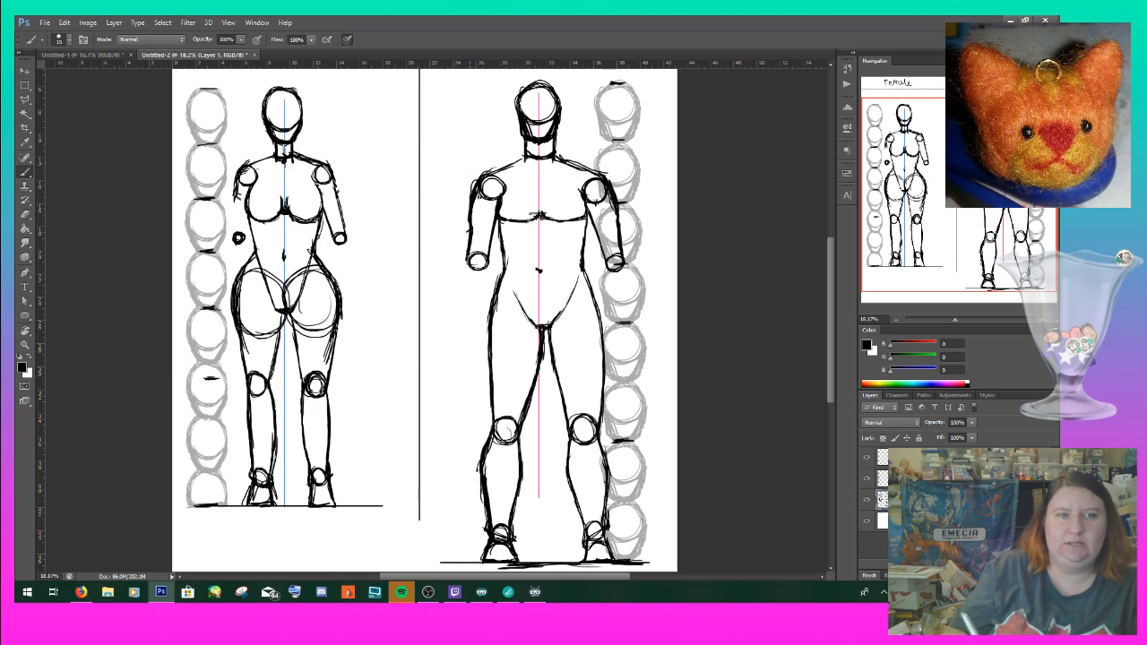
left_click_drag(235, 234, 232, 194)
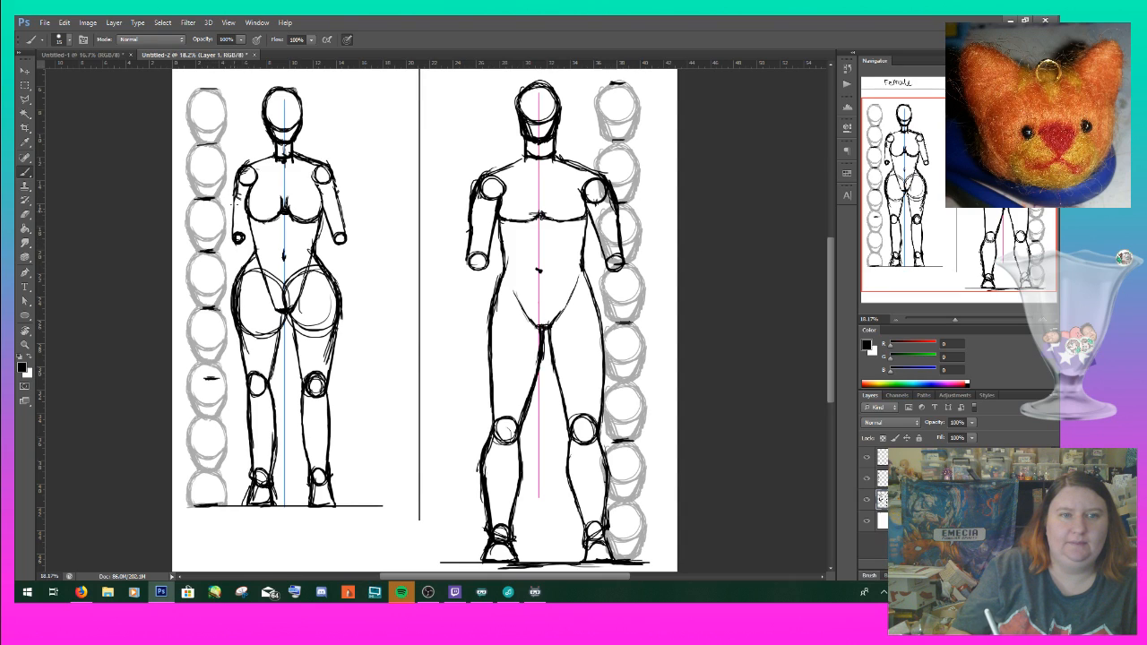
left_click_drag(243, 233, 248, 211)
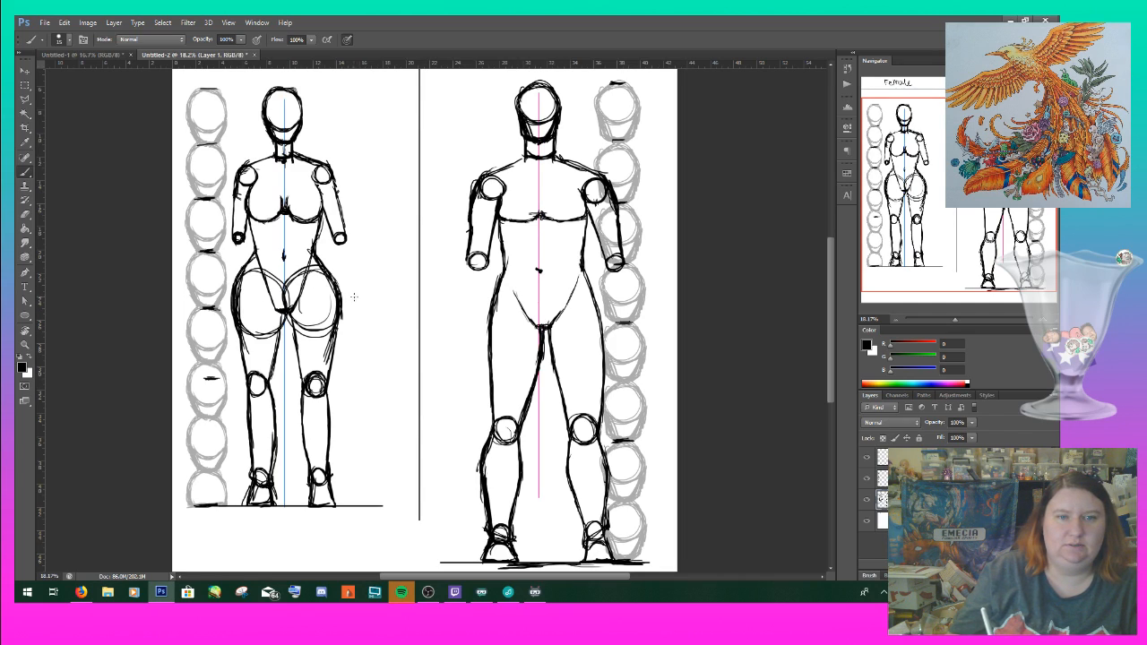
- Draw small wrist circles beside the female figure's hips, and outline both forearms tapering from elbow to wrist
left_click_drag(350, 297, 355, 297)
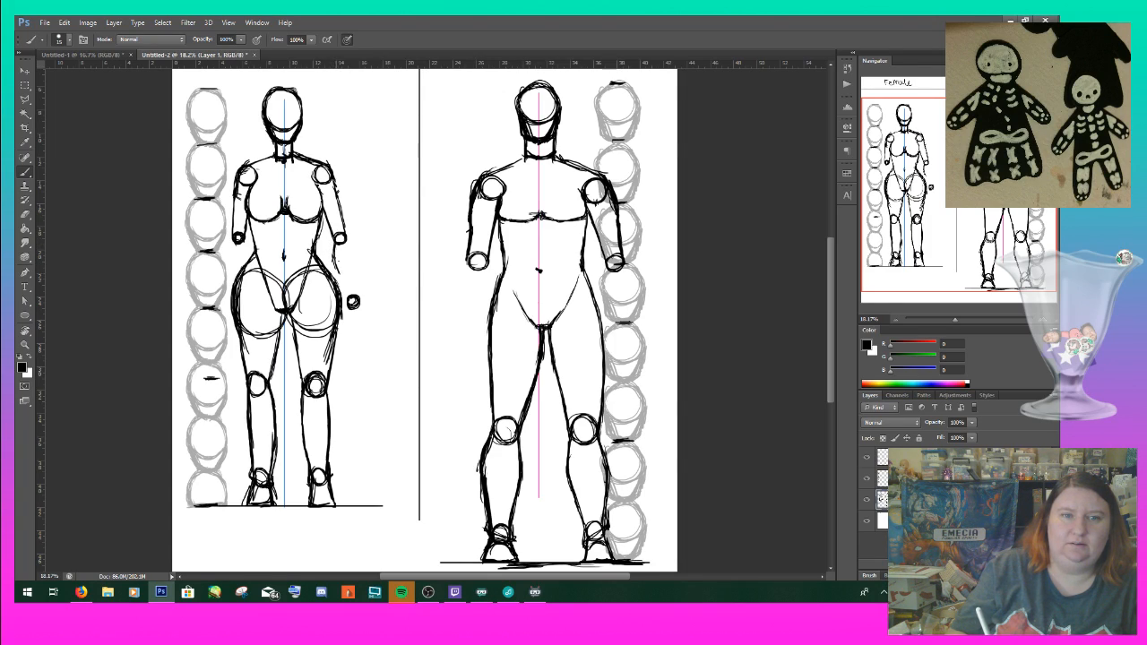
left_click_drag(335, 258, 348, 291)
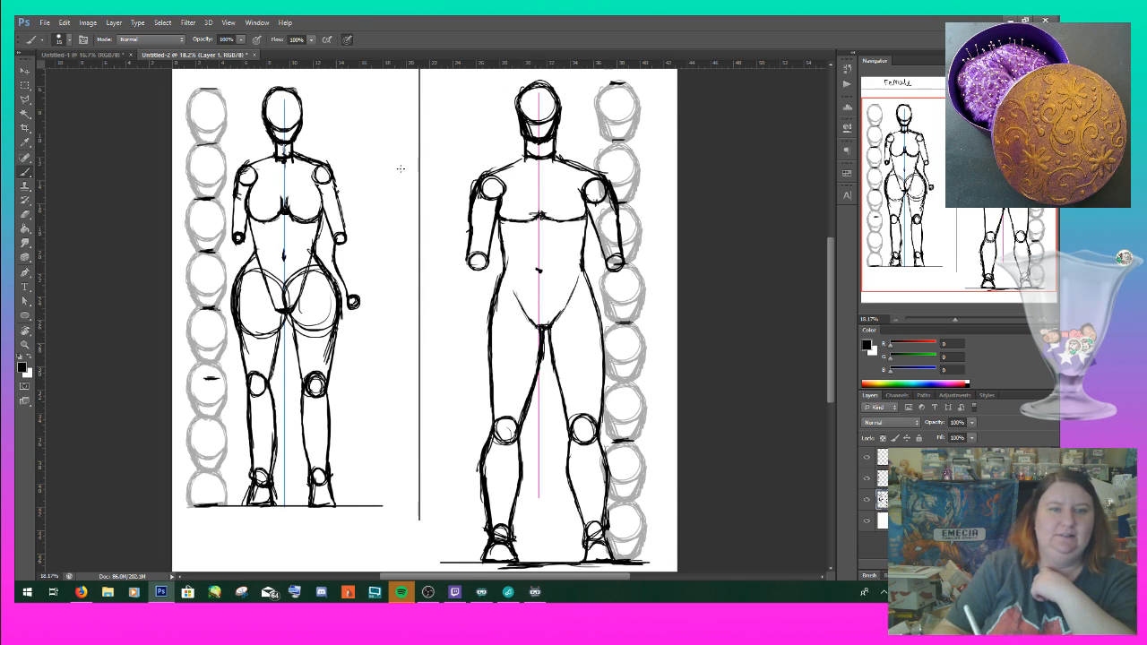
left_click_drag(343, 227, 357, 298)
left_click_drag(350, 252, 360, 292)
left_click_drag(349, 241, 353, 253)
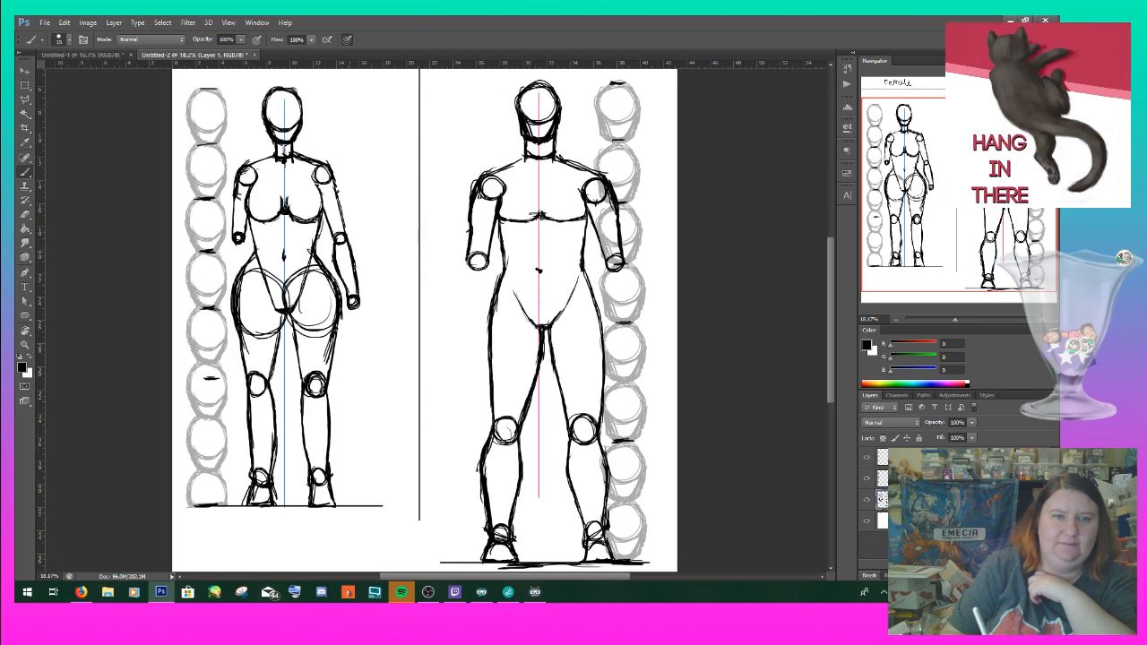
mouse_move(219, 304)
left_mouse_down()
mouse_move(234, 234)
mouse_move(219, 287)
mouse_move(241, 259)
mouse_move(237, 276)
left_mouse_up()
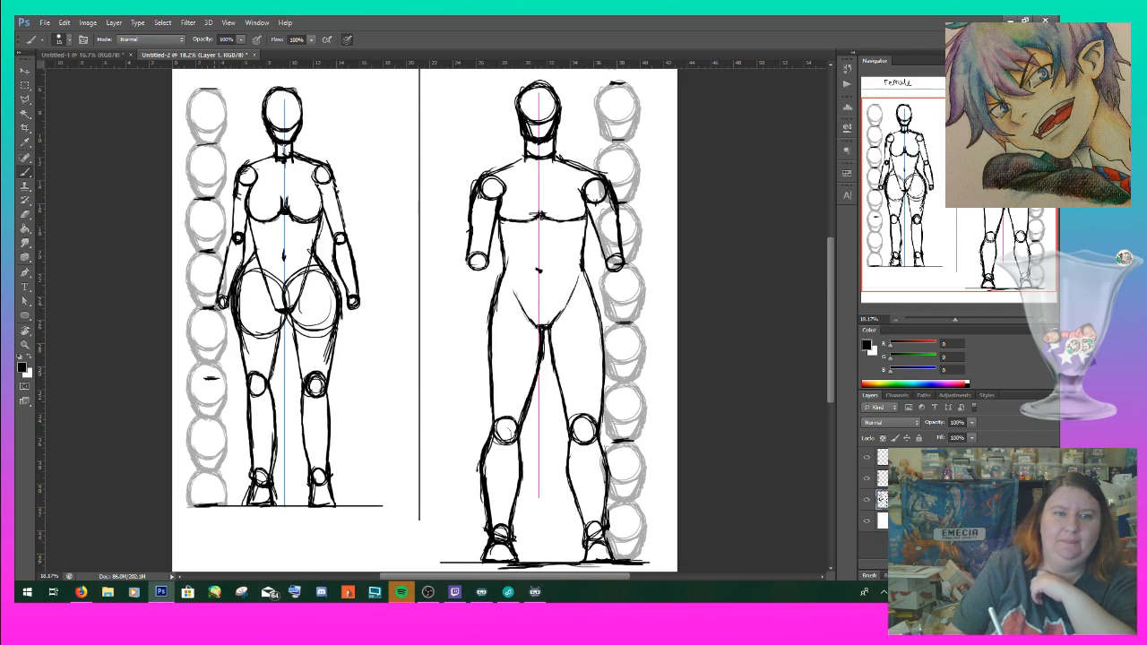
left_click_drag(218, 299, 237, 236)
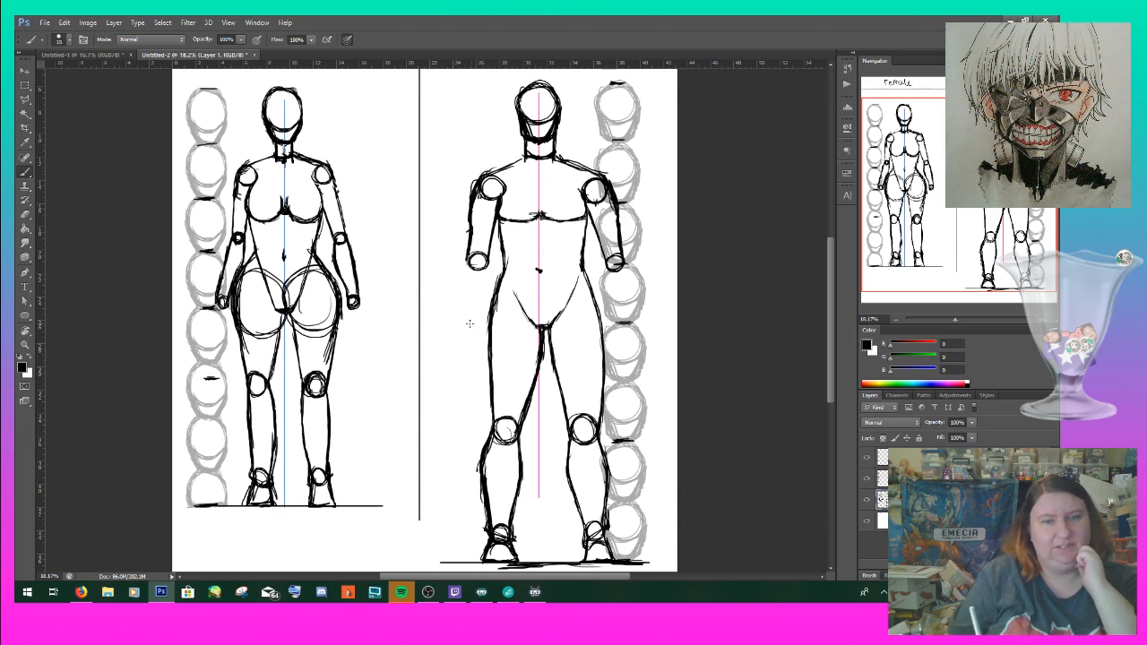
- Draw the male figure's wrist circles at crotch height, and outline his forearm beside the stacked heads
left_click_drag(466, 331, 475, 325)
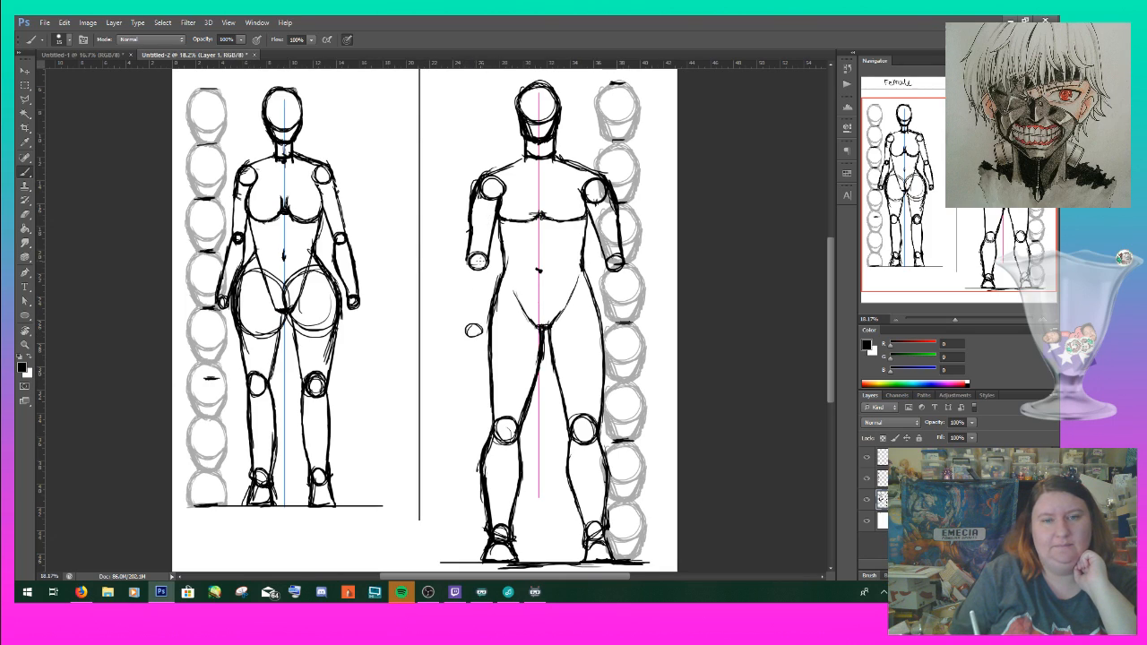
mouse_move(472, 326)
left_mouse_down()
mouse_move(475, 338)
mouse_move(482, 330)
mouse_move(466, 333)
left_mouse_up()
left_click_drag(475, 266, 478, 261)
mouse_move(468, 329)
left_mouse_down()
mouse_move(479, 334)
mouse_move(469, 335)
left_mouse_up()
left_click_drag(621, 338, 627, 328)
mouse_move(610, 270)
left_mouse_down()
mouse_move(615, 341)
mouse_move(609, 272)
mouse_move(603, 294)
mouse_move(631, 287)
mouse_move(630, 327)
left_mouse_up()
mouse_move(624, 259)
left_mouse_down()
mouse_move(629, 280)
mouse_move(605, 266)
mouse_move(607, 276)
left_mouse_up()
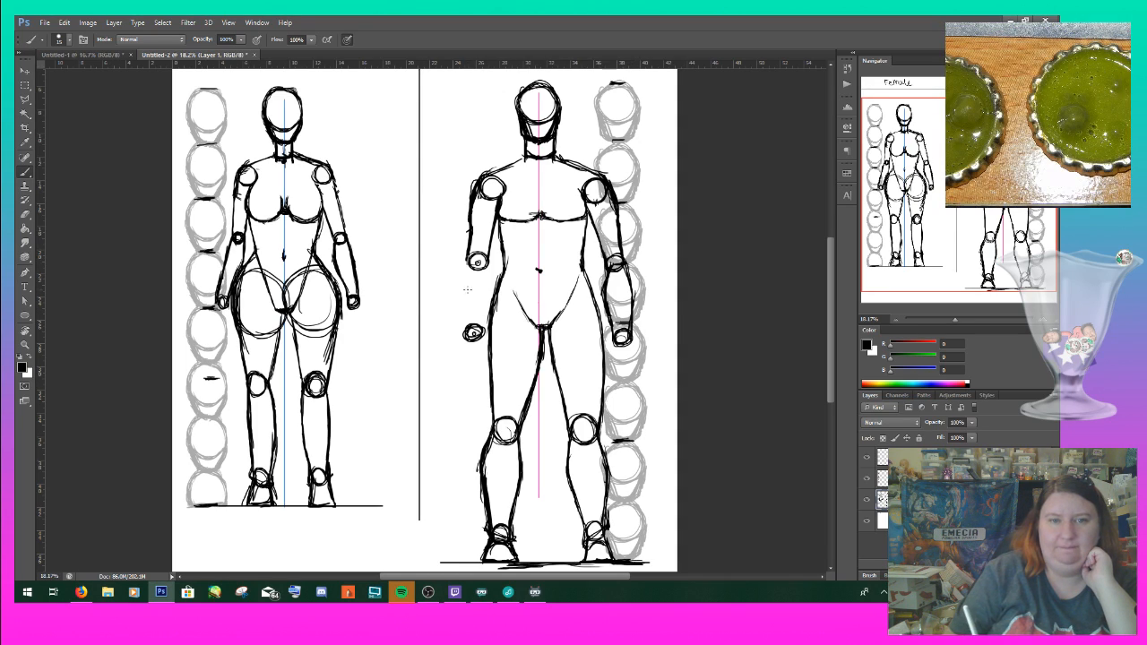
- Outline the male figure's other forearm, nearest the dividing line, from elbow to wrist
left_click_drag(467, 260, 462, 335)
left_click_drag(466, 303, 462, 333)
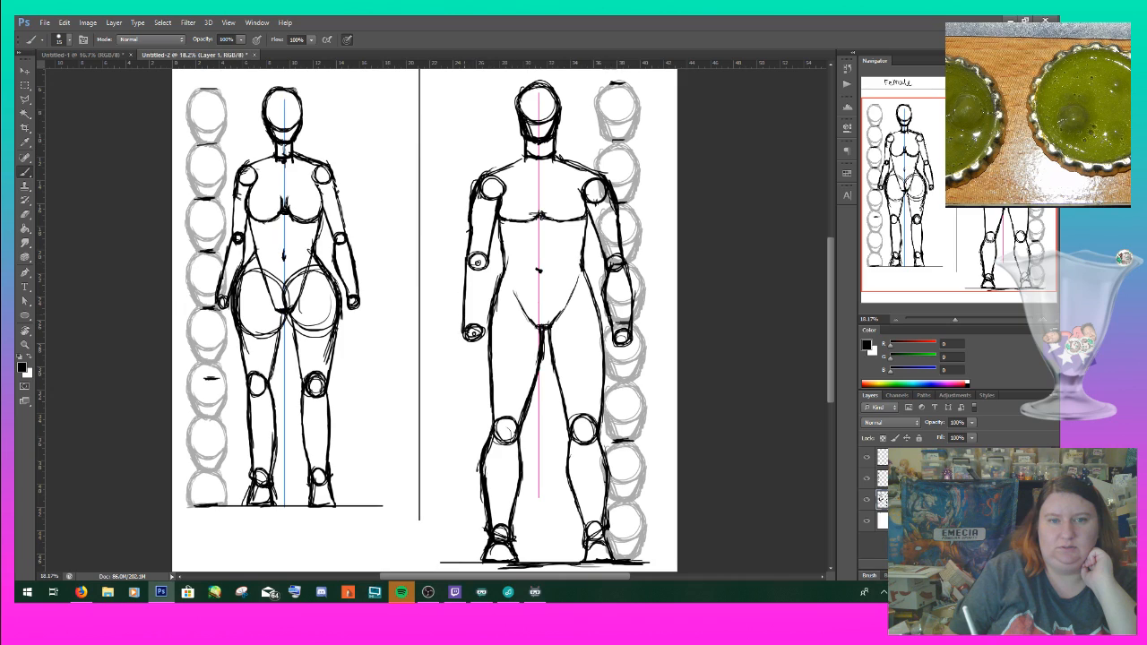
mouse_move(489, 268)
left_mouse_down()
mouse_move(484, 338)
mouse_move(486, 291)
left_mouse_up()
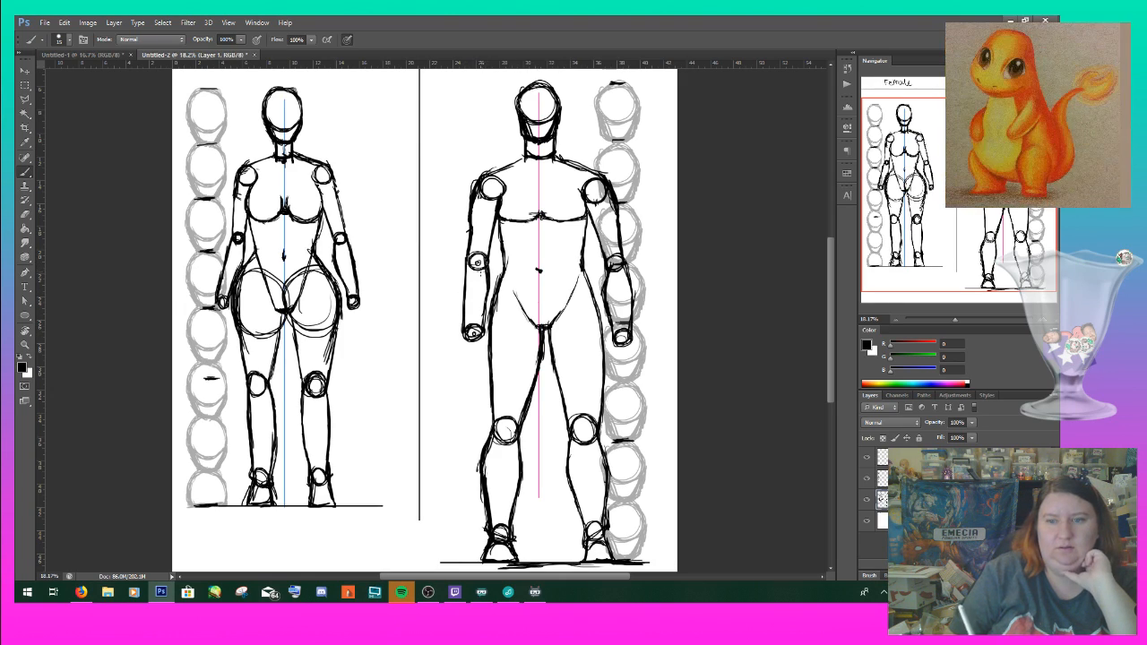
- Outline simple mitten-shaped hands below both of the male figure's wrists
mouse_move(463, 331)
left_mouse_down()
mouse_move(461, 367)
mouse_move(475, 378)
mouse_move(491, 369)
mouse_move(488, 355)
mouse_move(475, 378)
left_mouse_up()
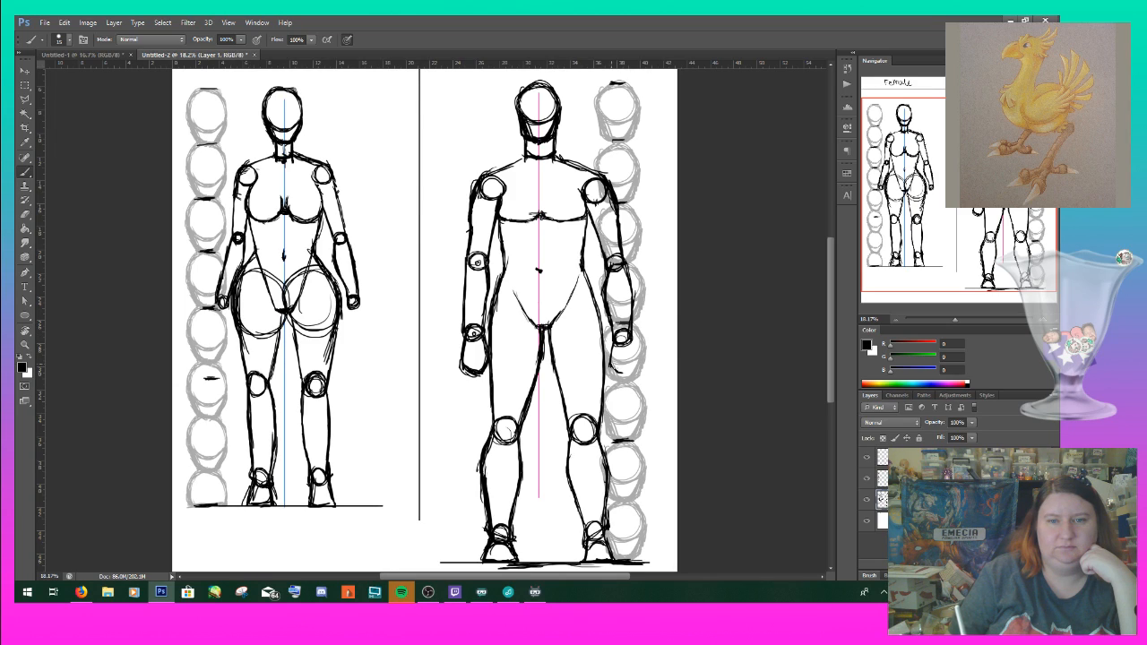
left_click_drag(638, 349, 627, 377)
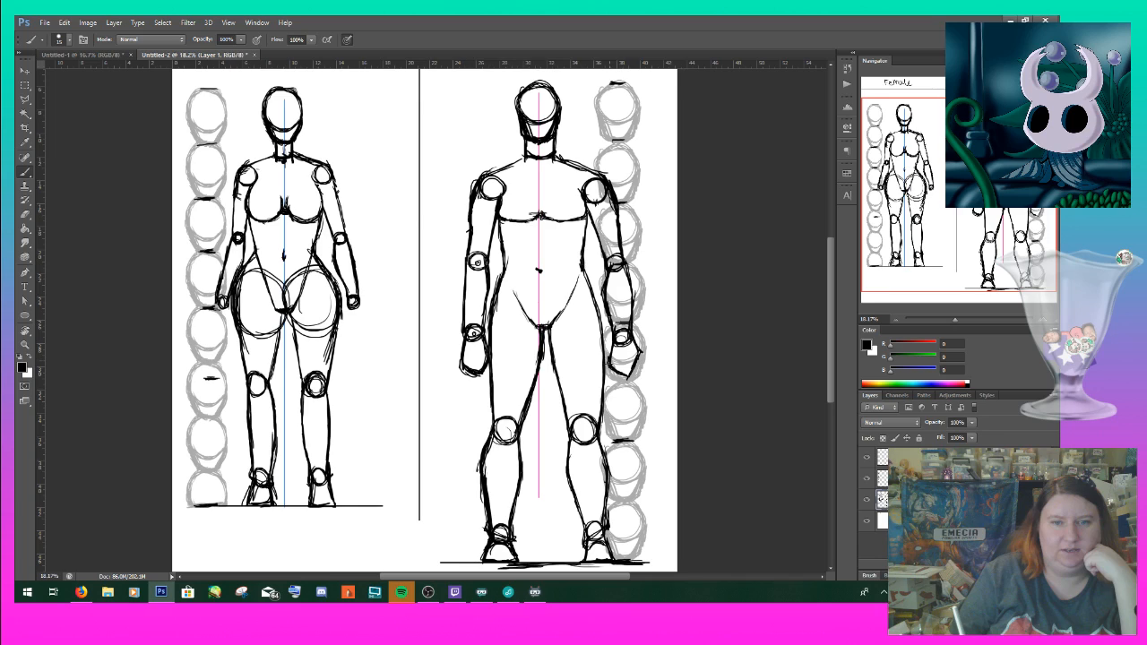
mouse_move(608, 365)
left_mouse_down()
mouse_move(627, 378)
mouse_move(637, 366)
left_mouse_up()
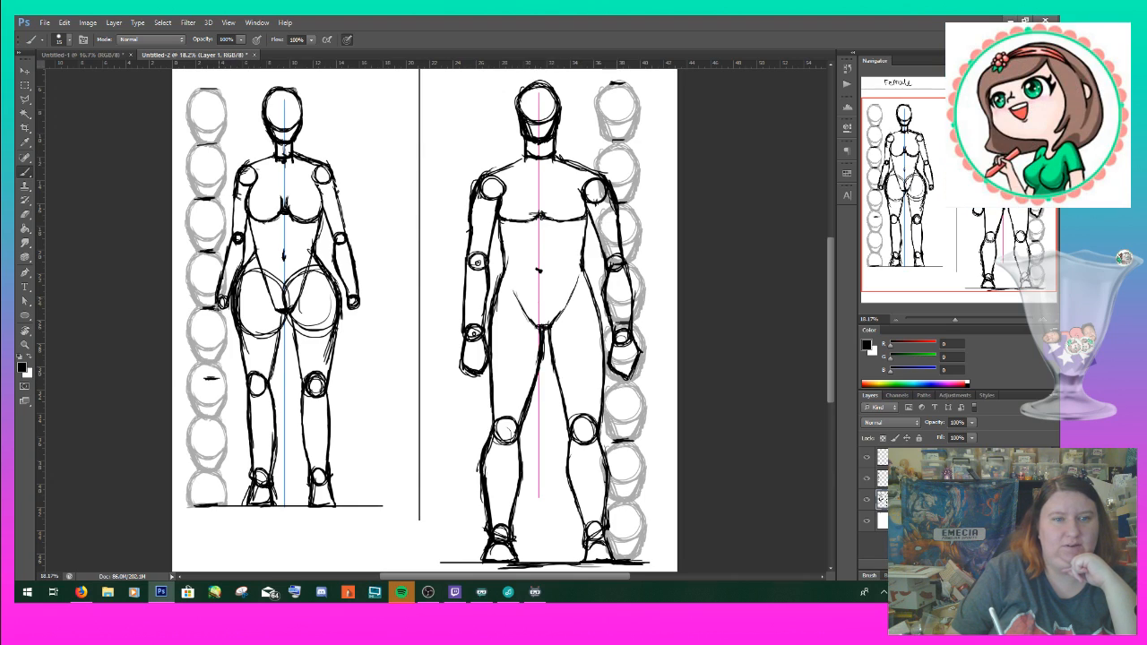
- Outline pointed mitten-shaped hands below both of the female figure's wrists, and strengthen the male figure's outer forearm line nearest the dividing line
left_click_drag(217, 301, 229, 344)
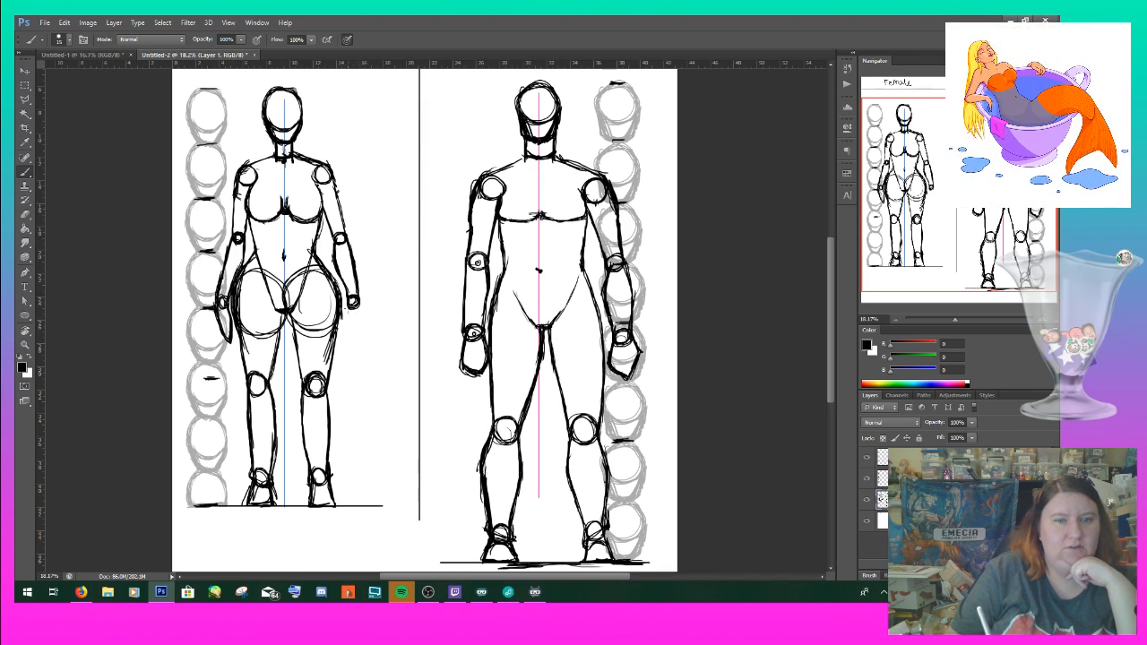
mouse_move(343, 307)
left_mouse_down()
mouse_move(348, 344)
mouse_move(358, 307)
left_mouse_up()
mouse_move(358, 309)
left_mouse_down()
mouse_move(349, 340)
mouse_move(348, 301)
mouse_move(356, 309)
left_mouse_up()
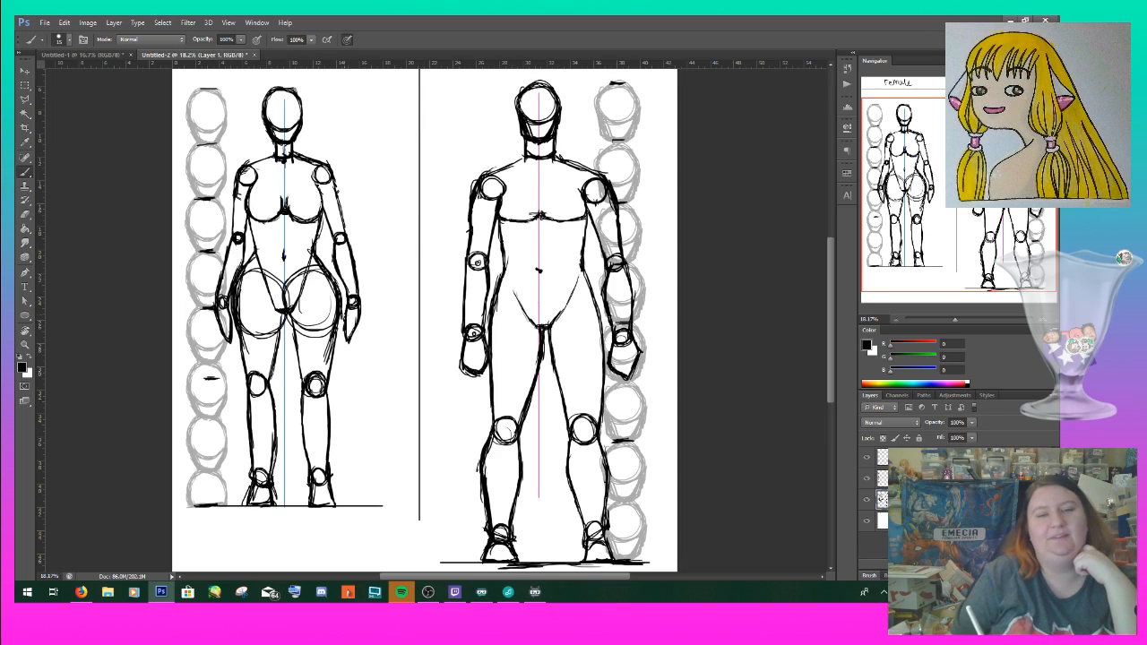
left_click_drag(462, 345, 465, 300)
mouse_move(465, 325)
left_mouse_down()
mouse_move(475, 254)
mouse_move(465, 330)
left_mouse_up()
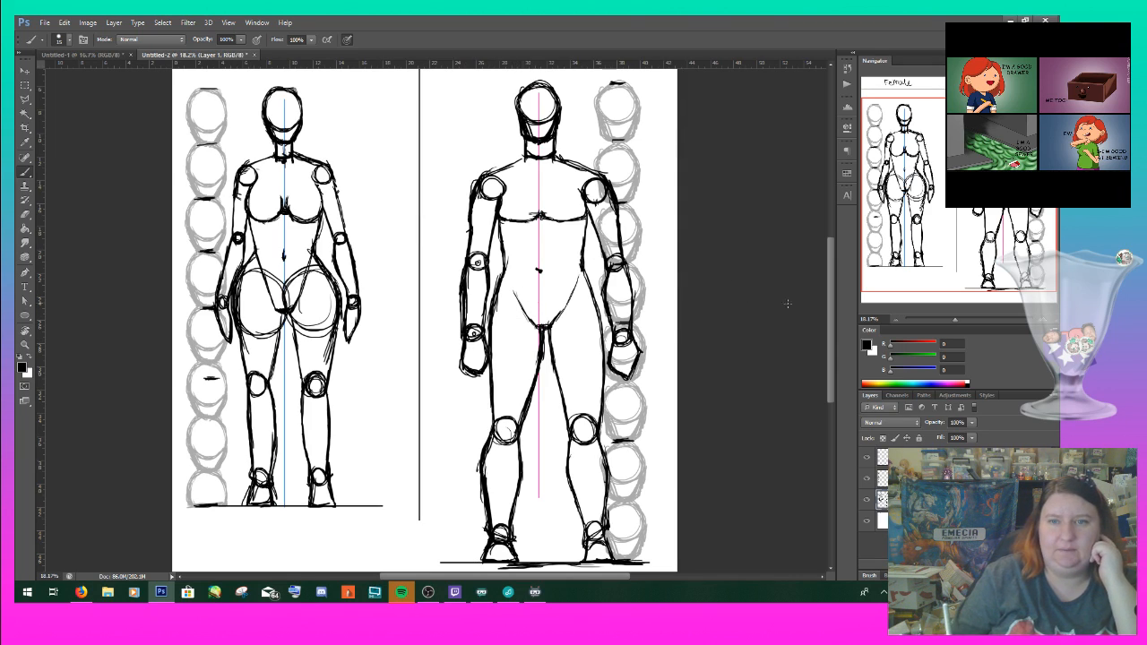
- Redraw the female figure's outer hip and thigh contour beside her hand, and touch up the waist line above it
mouse_move(832, 293)
left_mouse_down()
mouse_move(834, 283)
mouse_move(833, 298)
left_mouse_up()
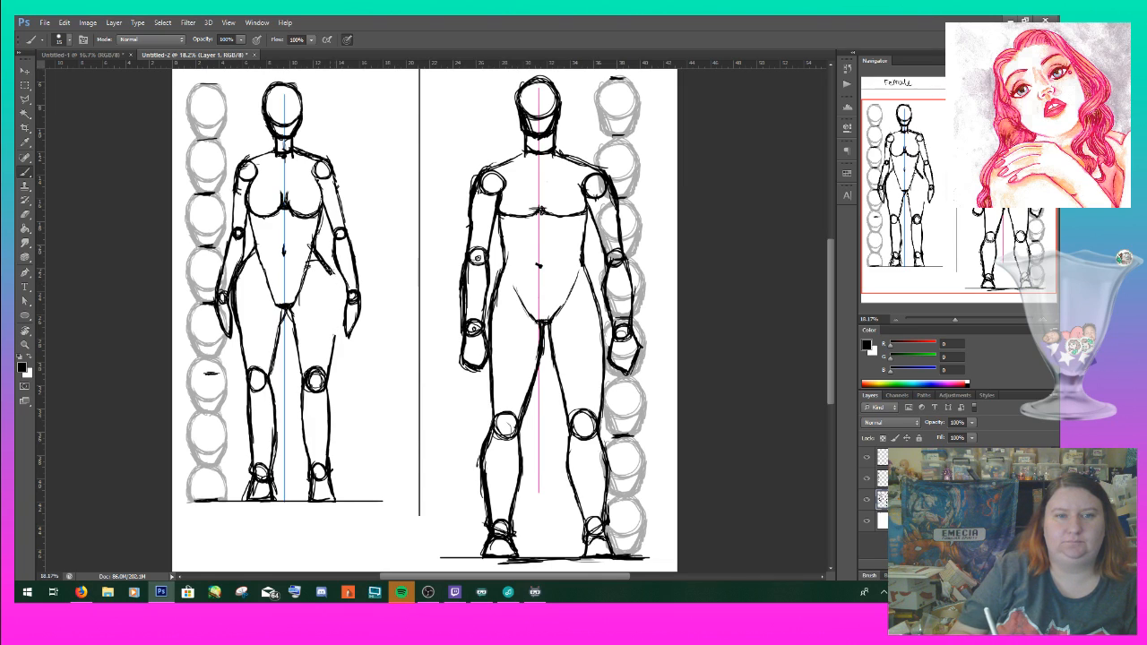
left_click_drag(336, 316, 333, 340)
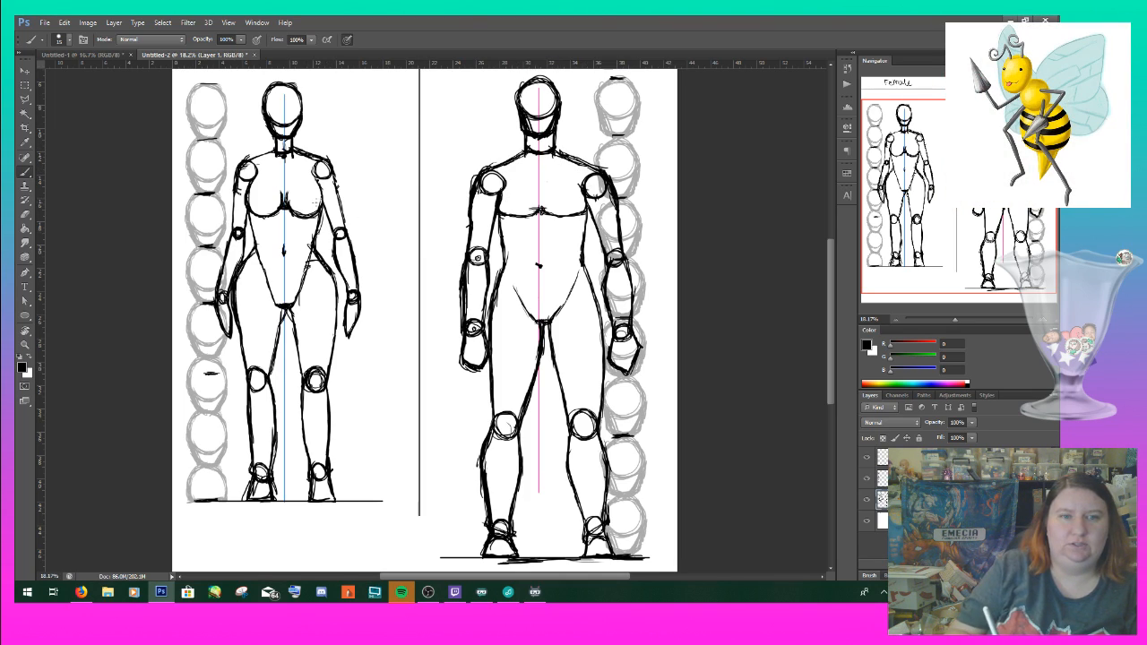
left_click_drag(322, 213, 318, 236)
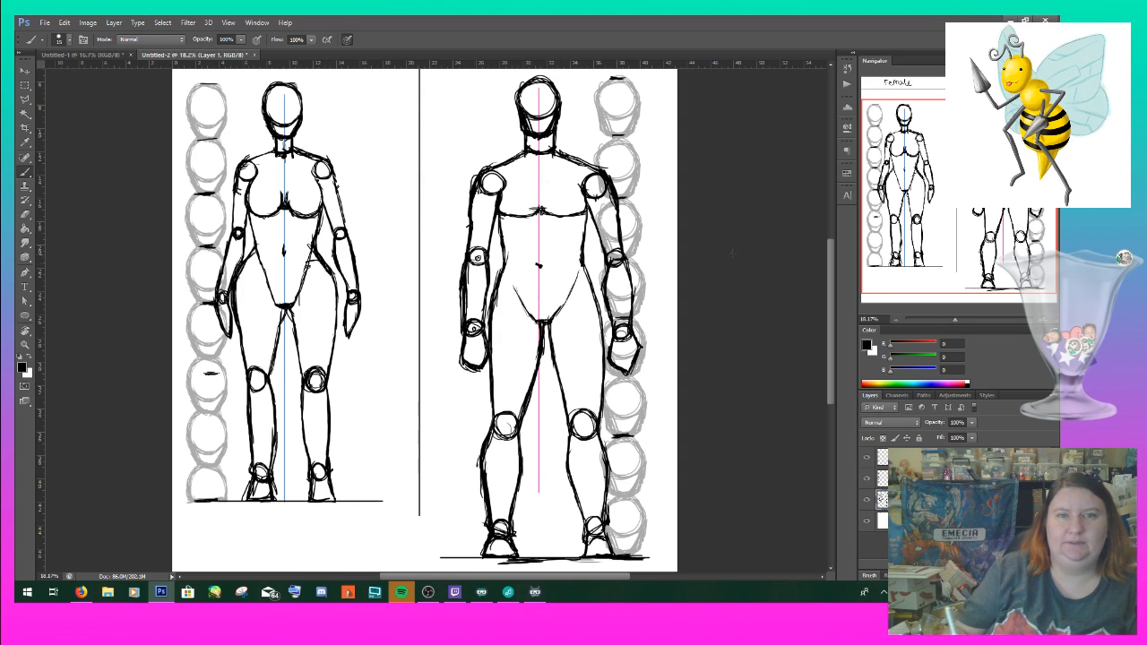
- Zoom in on the female figure's head at 100%, fade the body sketch layer to 65% opacity and add a new layer
left_click_drag(954, 320, 966, 323)
left_click_drag(945, 189, 887, 114)
left_click(1041, 320)
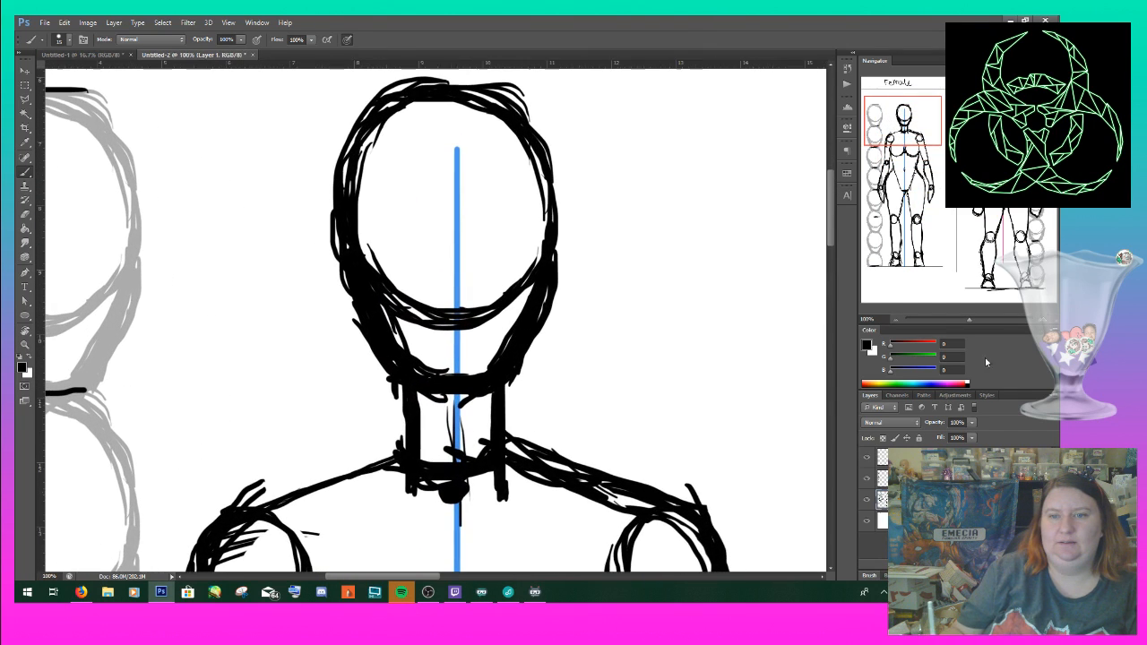
left_click(971, 422)
left_click_drag(961, 432, 951, 438)
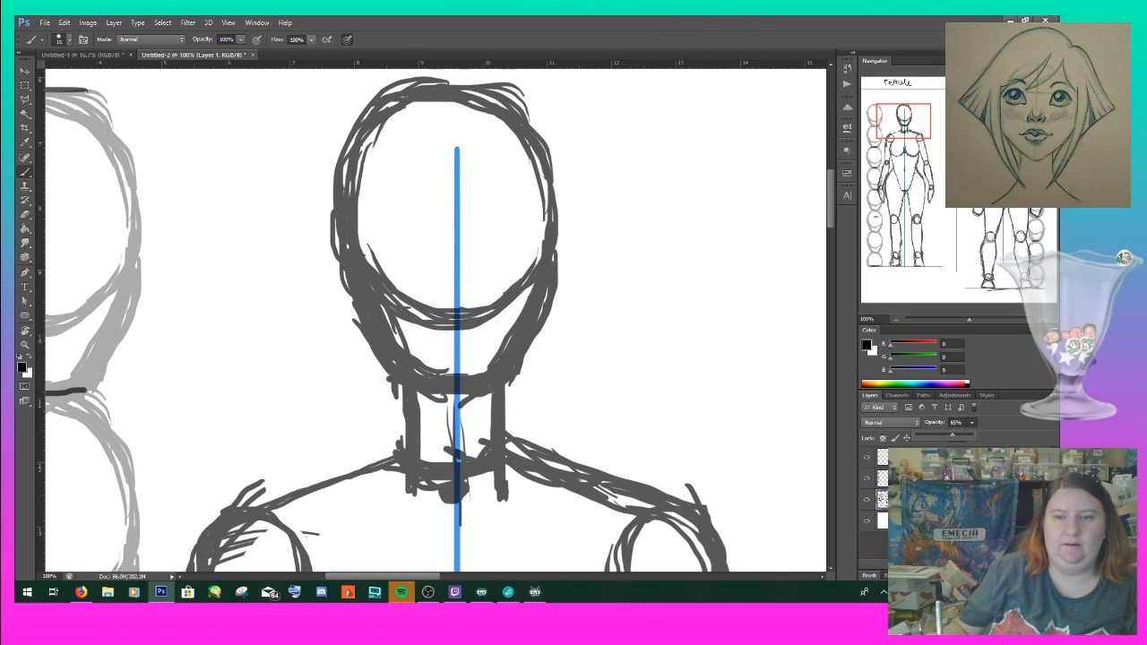
key("ctrl+shift+alt+n")
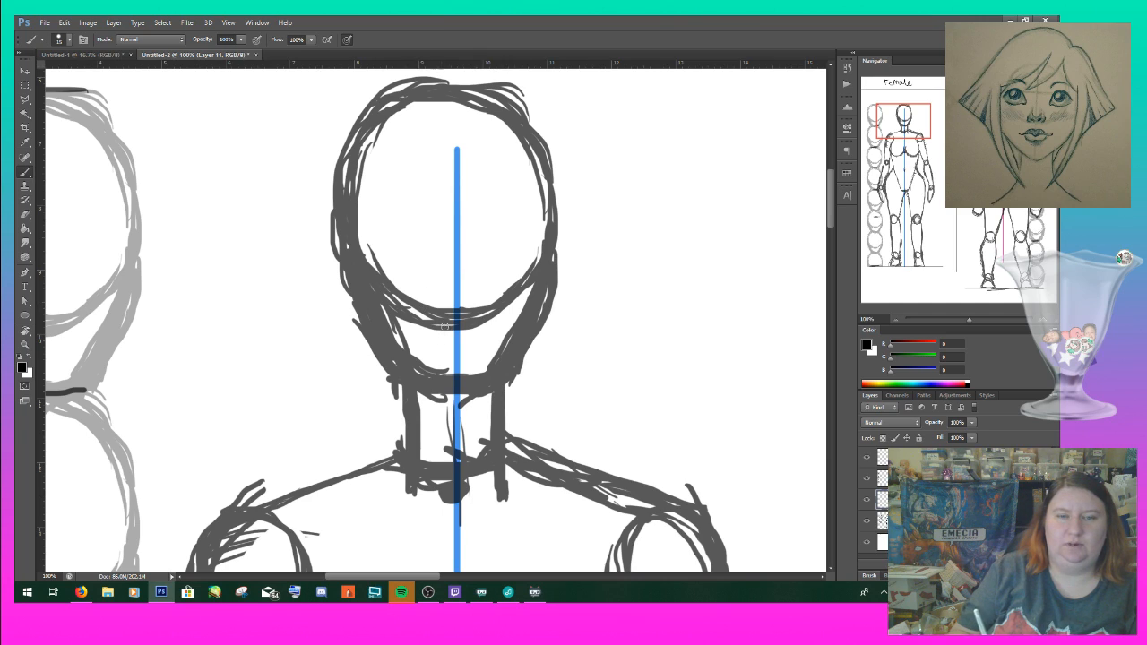
- Mark short horizontal ticks on the female face's centre line at the skull circle's base, at the chin and halfway between them
left_click_drag(449, 317, 467, 317)
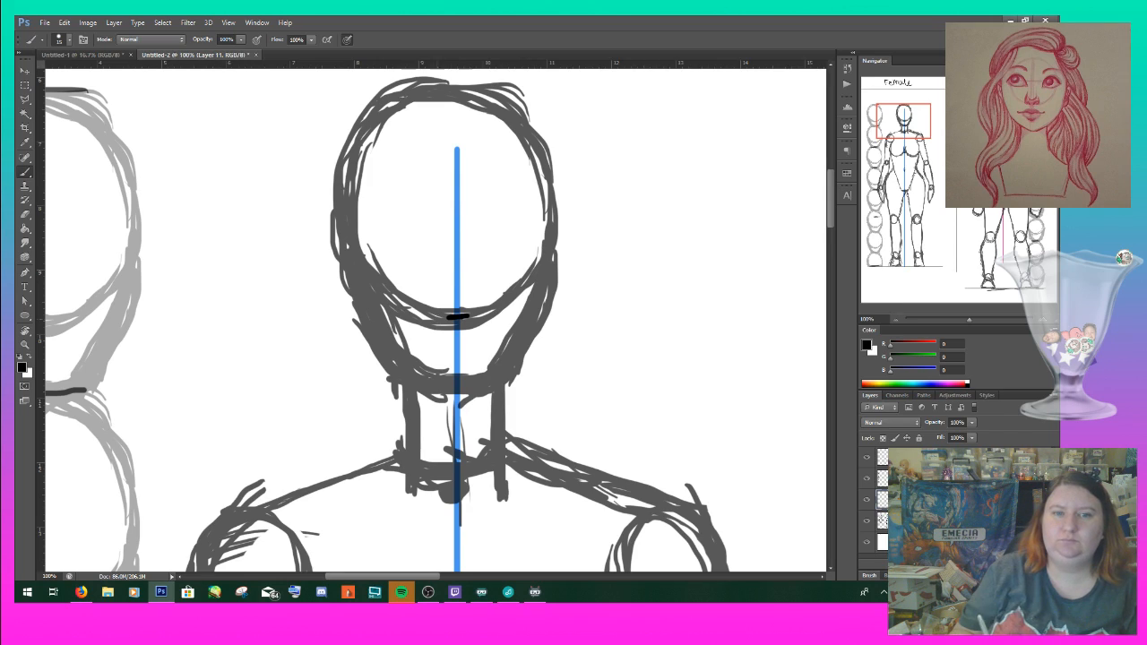
left_click_drag(448, 388, 466, 388)
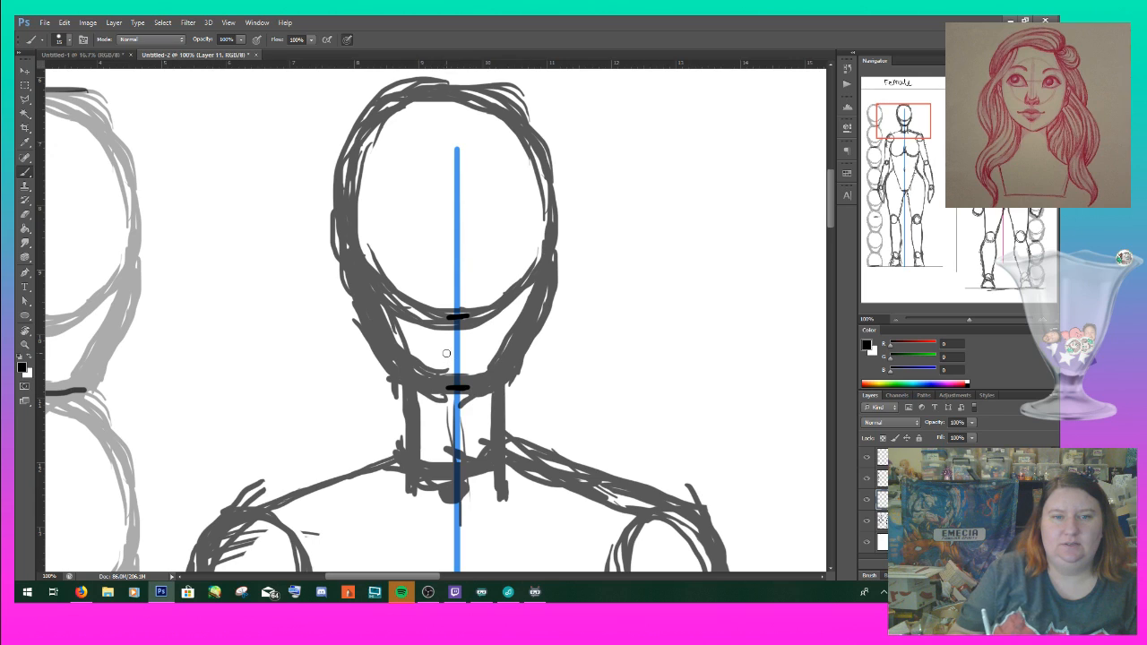
left_click_drag(448, 348, 465, 348)
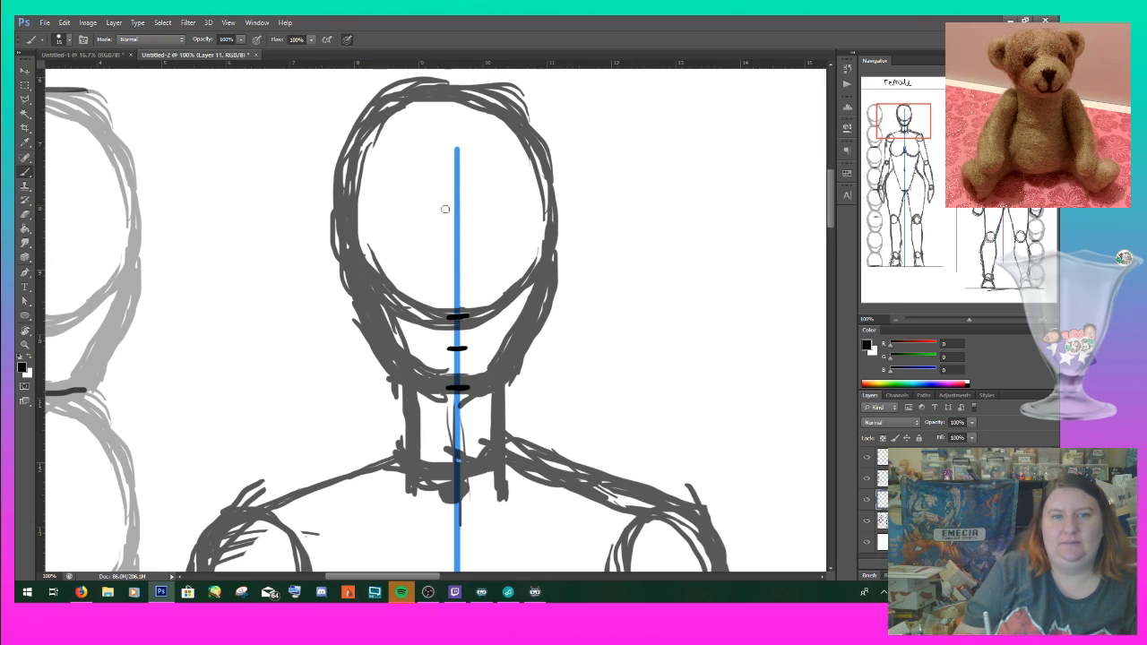
- Draw a horizontal brow guide across the female face's centre line, and sketch the nose and lips over the lower ticks
mouse_move(439, 209)
left_mouse_down()
mouse_move(493, 209)
mouse_move(416, 211)
mouse_move(456, 211)
left_mouse_up()
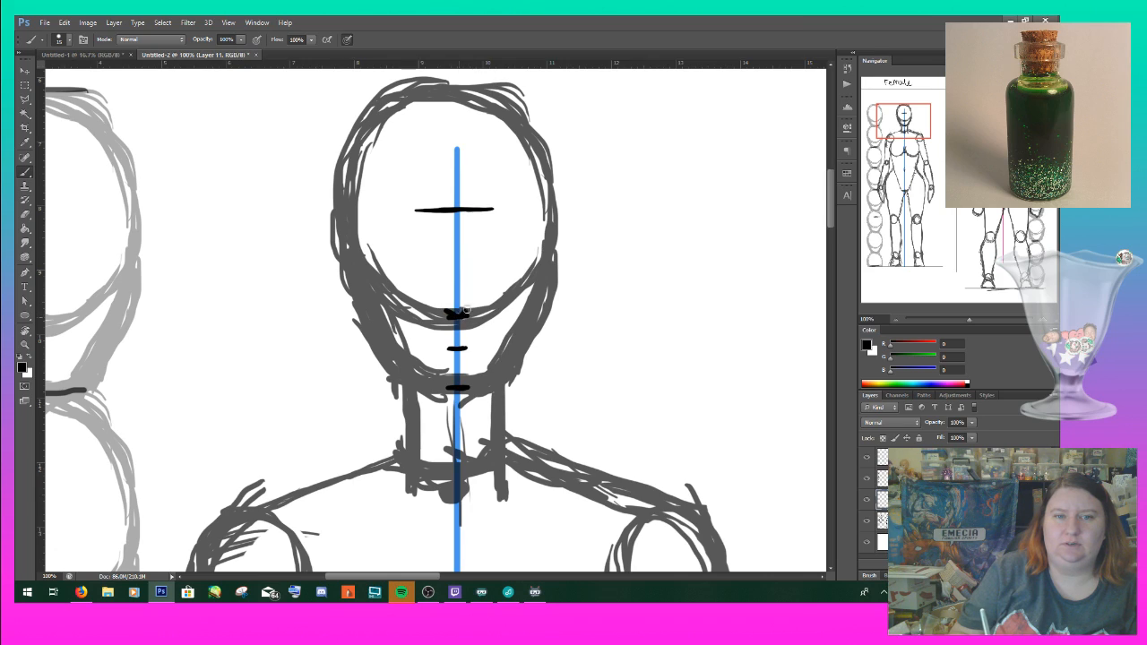
left_click_drag(464, 311, 440, 310)
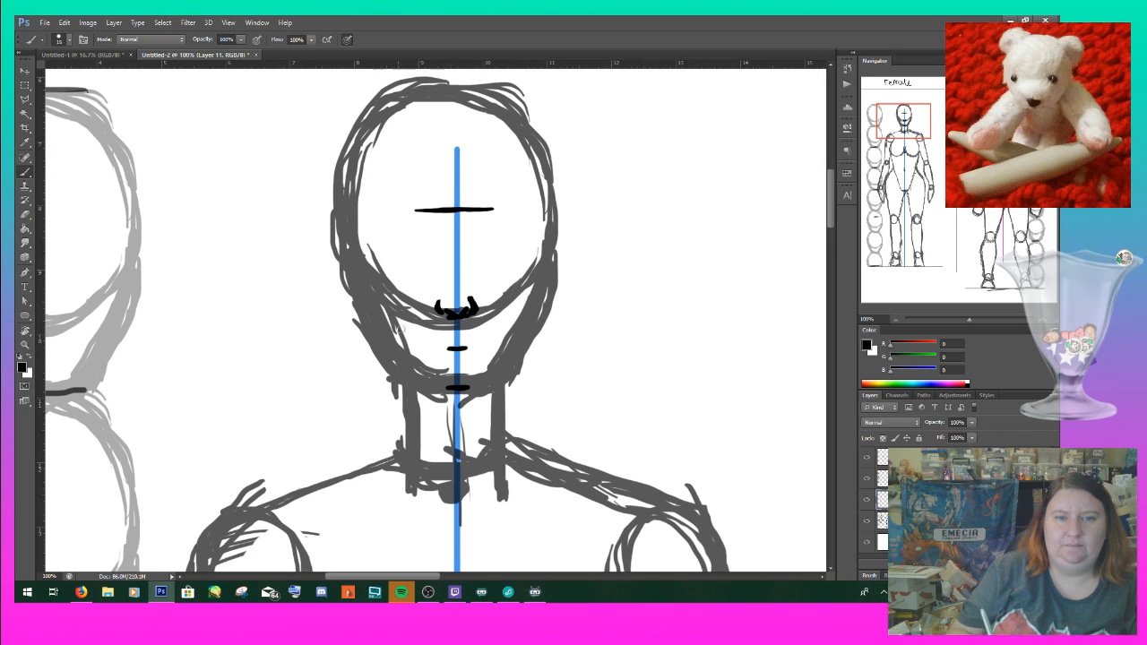
mouse_move(446, 336)
left_mouse_down()
mouse_move(490, 331)
mouse_move(422, 334)
mouse_move(466, 348)
mouse_move(456, 353)
left_mouse_up()
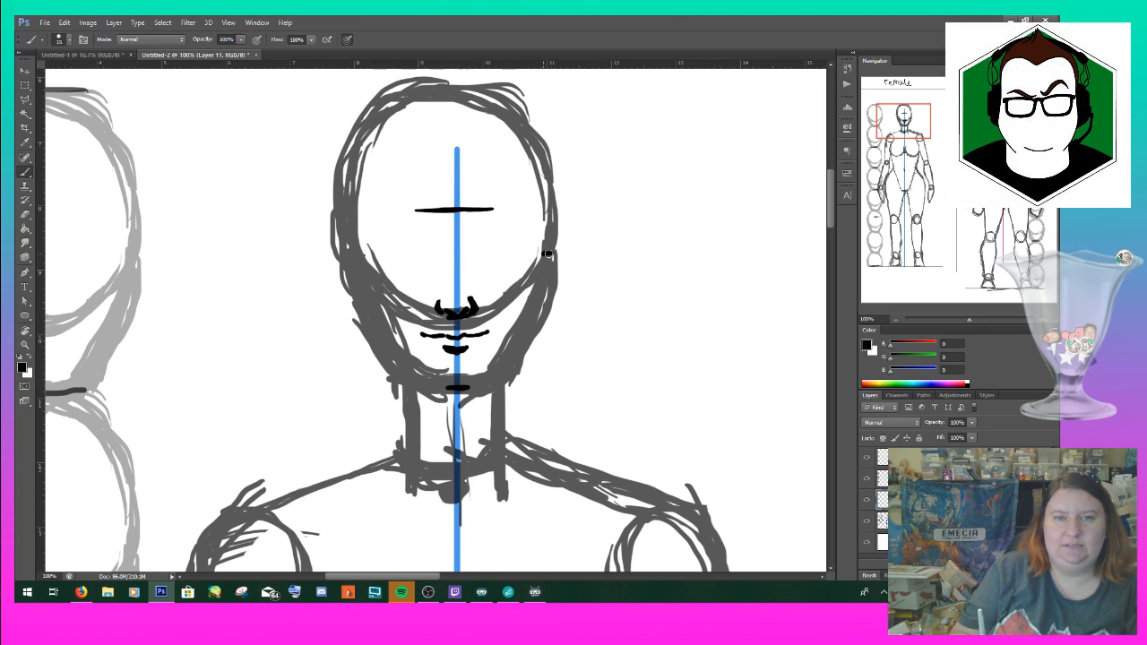
- Draw a horizontal eye line across the female face, and outline both ears from that line down to nose level
mouse_move(346, 253)
left_mouse_down()
mouse_move(536, 252)
mouse_move(403, 253)
left_mouse_up()
mouse_move(543, 254)
left_mouse_down()
mouse_move(567, 277)
mouse_move(546, 312)
mouse_move(567, 266)
mouse_move(560, 242)
mouse_move(570, 285)
mouse_move(572, 265)
mouse_move(543, 316)
left_mouse_up()
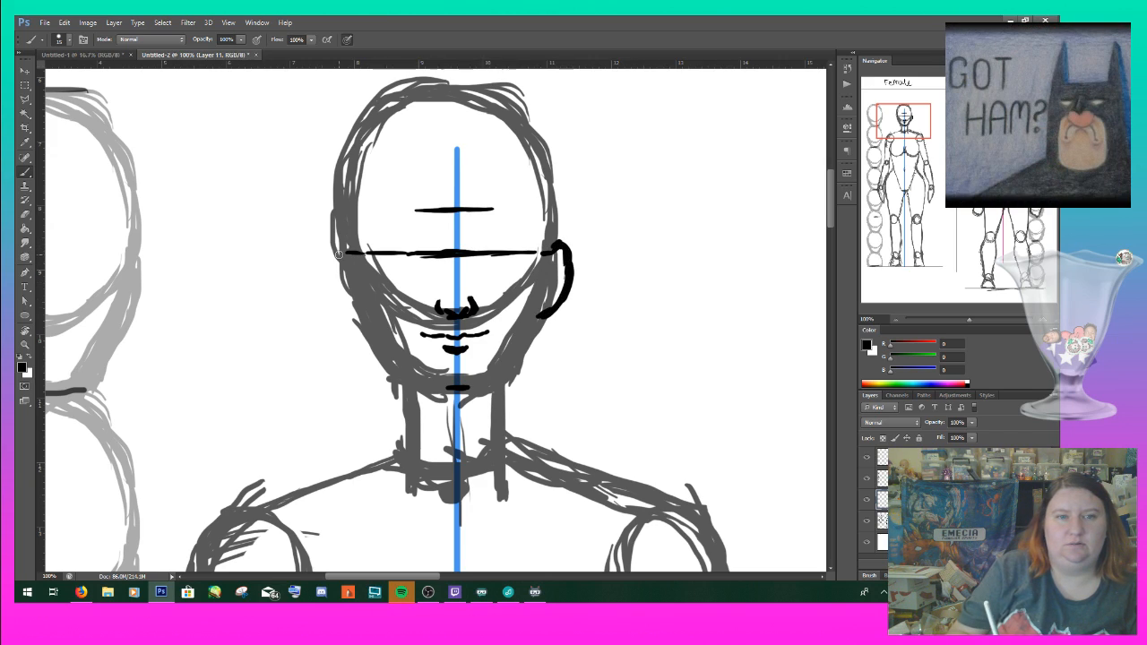
mouse_move(346, 252)
left_mouse_down()
mouse_move(332, 250)
mouse_move(330, 265)
mouse_move(350, 250)
mouse_move(331, 285)
mouse_move(364, 314)
mouse_move(350, 311)
mouse_move(360, 314)
mouse_move(325, 256)
left_mouse_up()
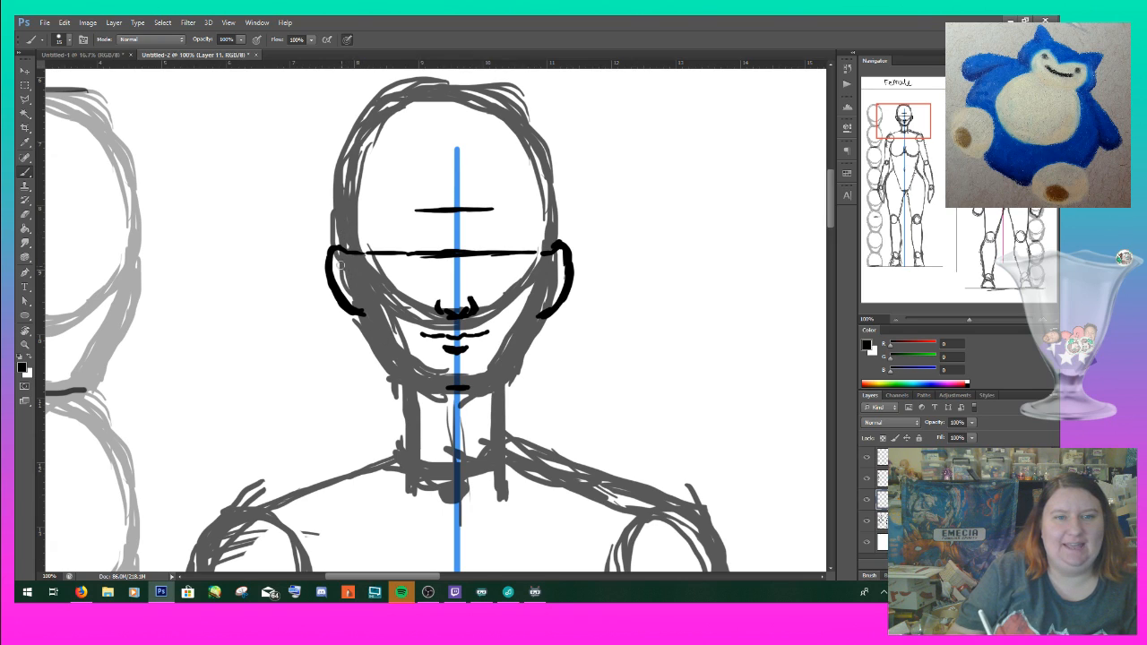
- Outline the female figure's jaw with curved lines running from both ears down to the chin tick
mouse_move(345, 264)
left_mouse_down()
mouse_move(390, 356)
mouse_move(375, 345)
mouse_move(443, 373)
left_mouse_up()
left_click_drag(554, 267, 526, 341)
mouse_move(473, 387)
left_mouse_down()
mouse_move(527, 342)
mouse_move(493, 368)
left_mouse_up()
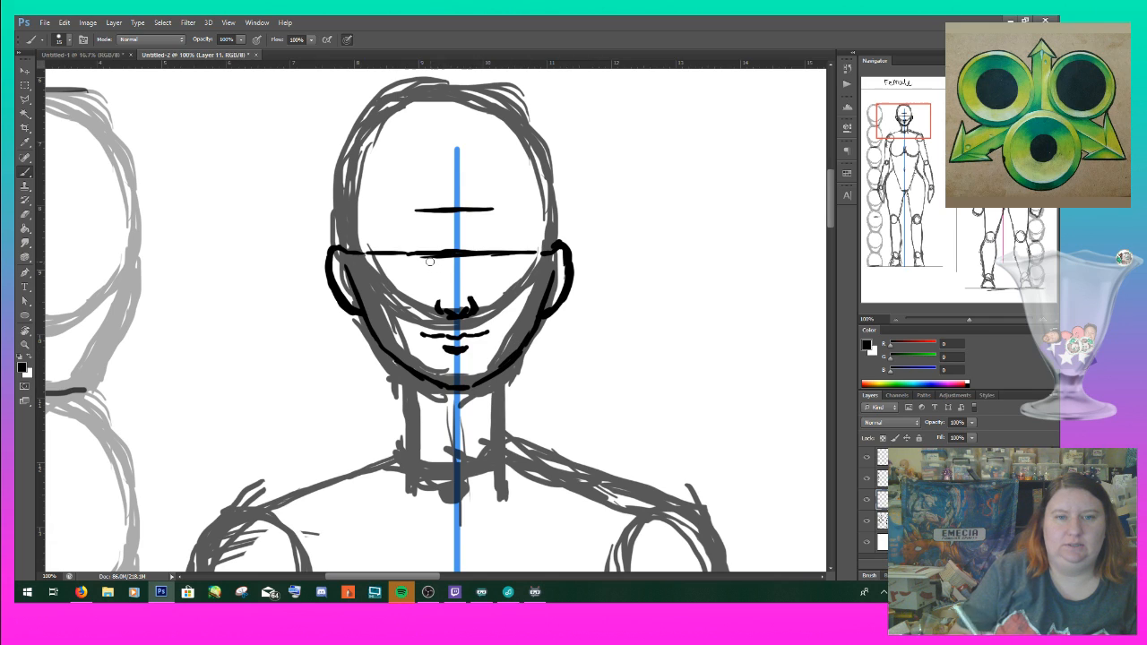
- Remove most of the female face's eye line, keeping a short centre dash, and mark both eyes' inner and outer corners with vertical ticks
left_click_drag(354, 231, 397, 259)
left_click_drag(490, 254, 499, 254)
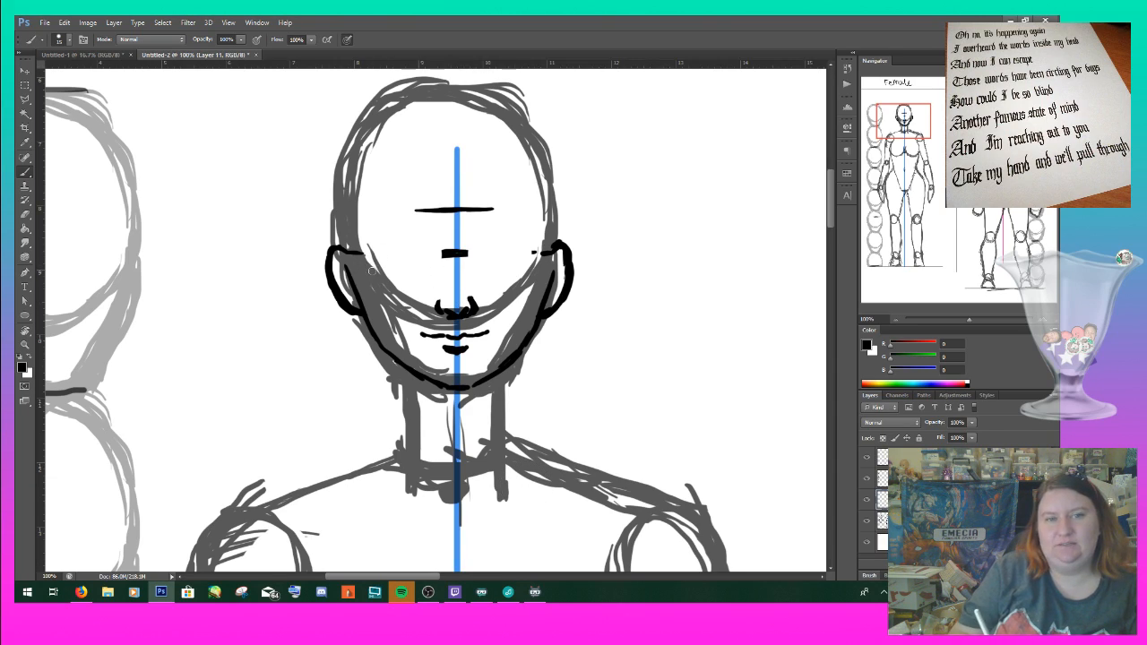
mouse_move(374, 249)
left_mouse_down()
mouse_move(375, 261)
mouse_move(522, 265)
left_mouse_up()
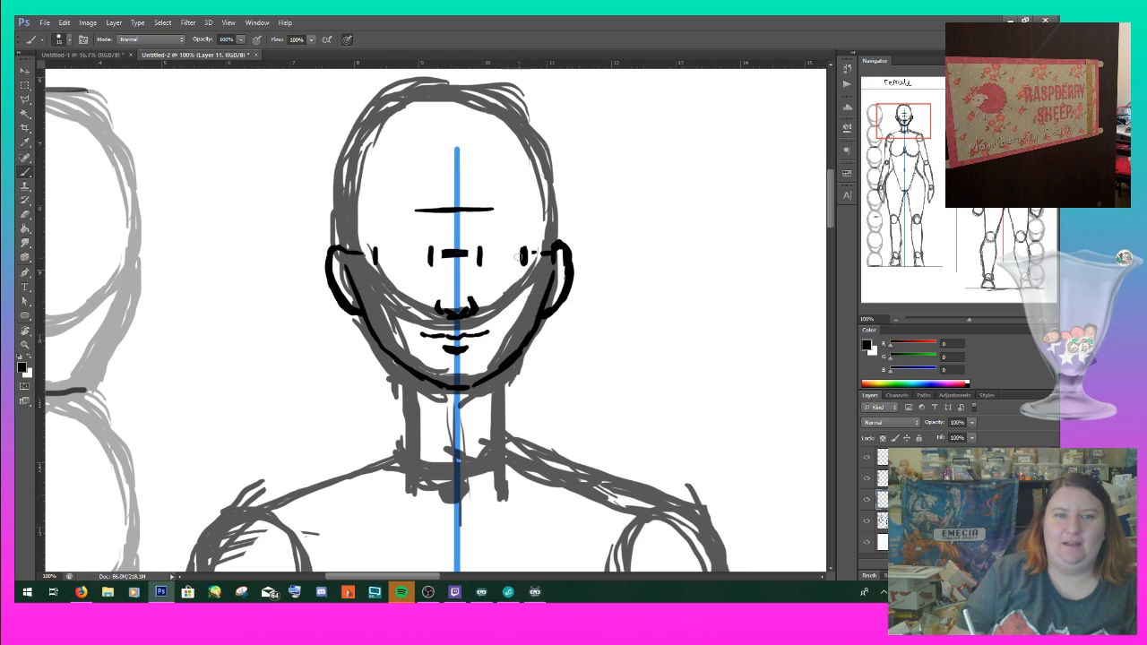
- Draw both almond-shaped eyes between the corner ticks on the female face, and thicken their lower lids
mouse_move(426, 247)
left_mouse_down()
mouse_move(428, 265)
mouse_move(385, 251)
left_mouse_up()
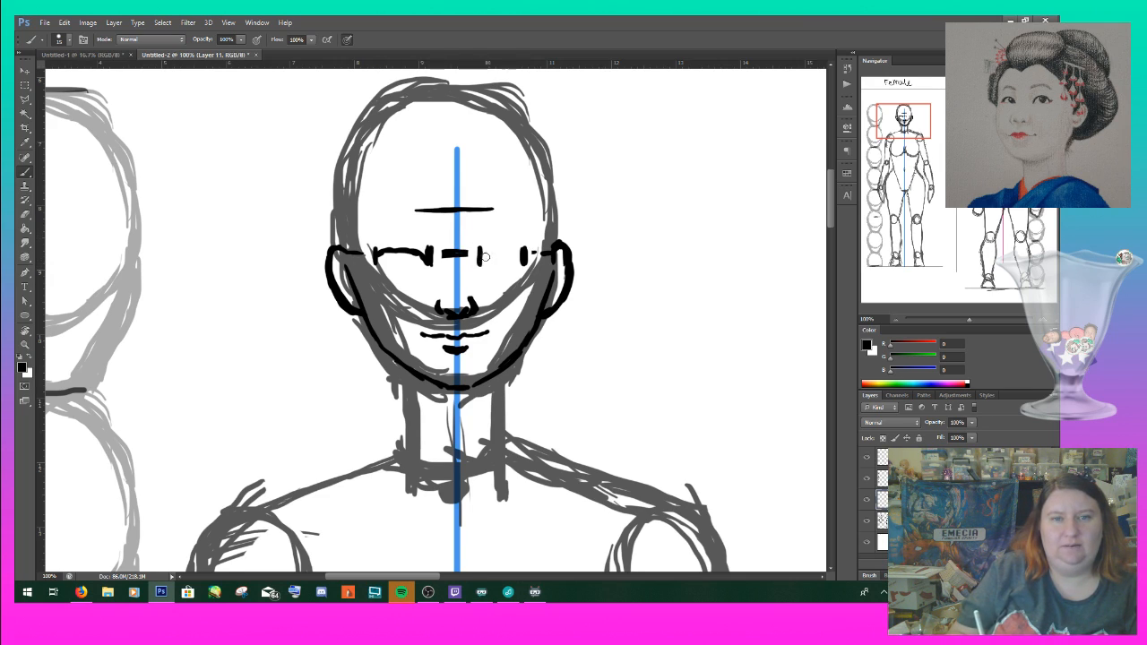
left_click_drag(482, 257, 528, 252)
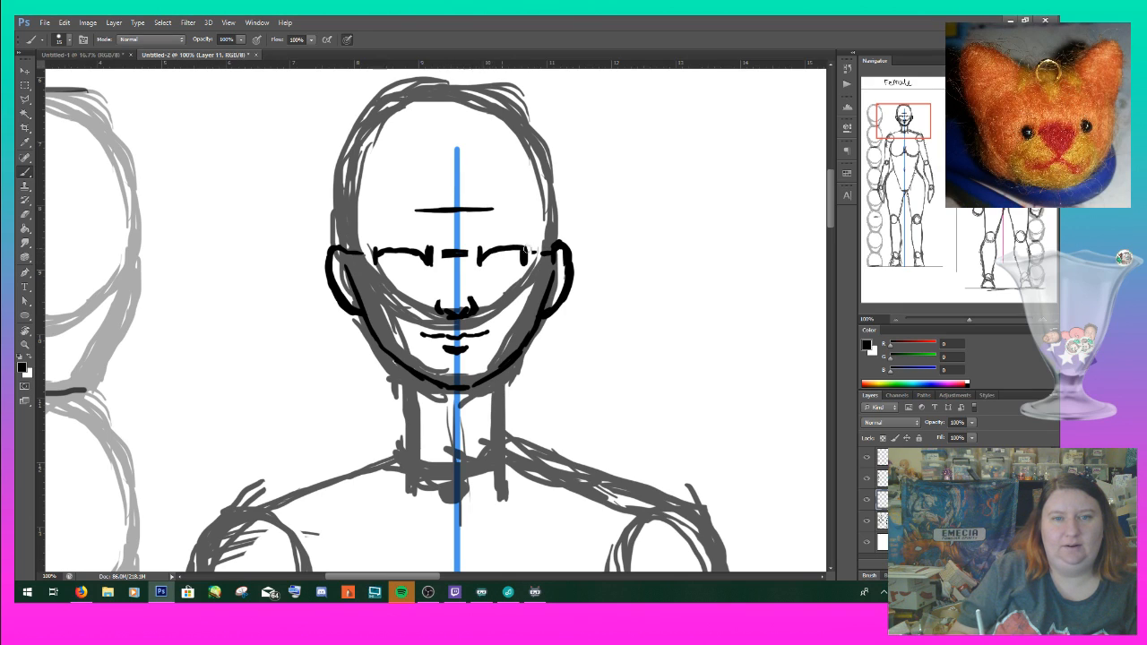
left_click(524, 259)
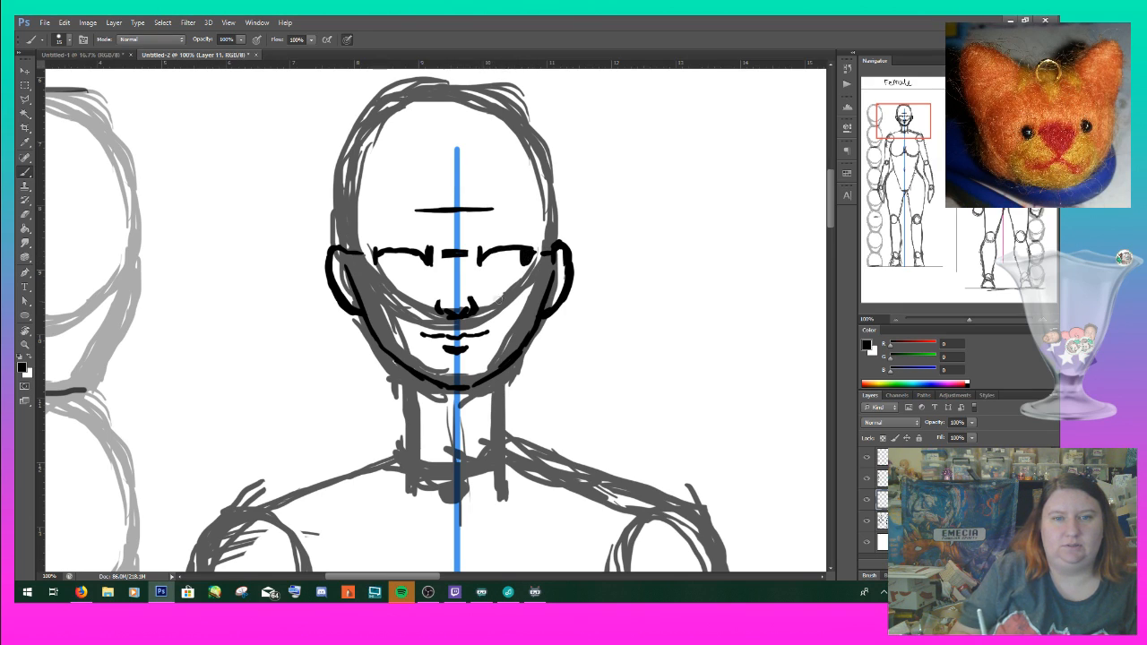
left_click_drag(485, 271, 521, 266)
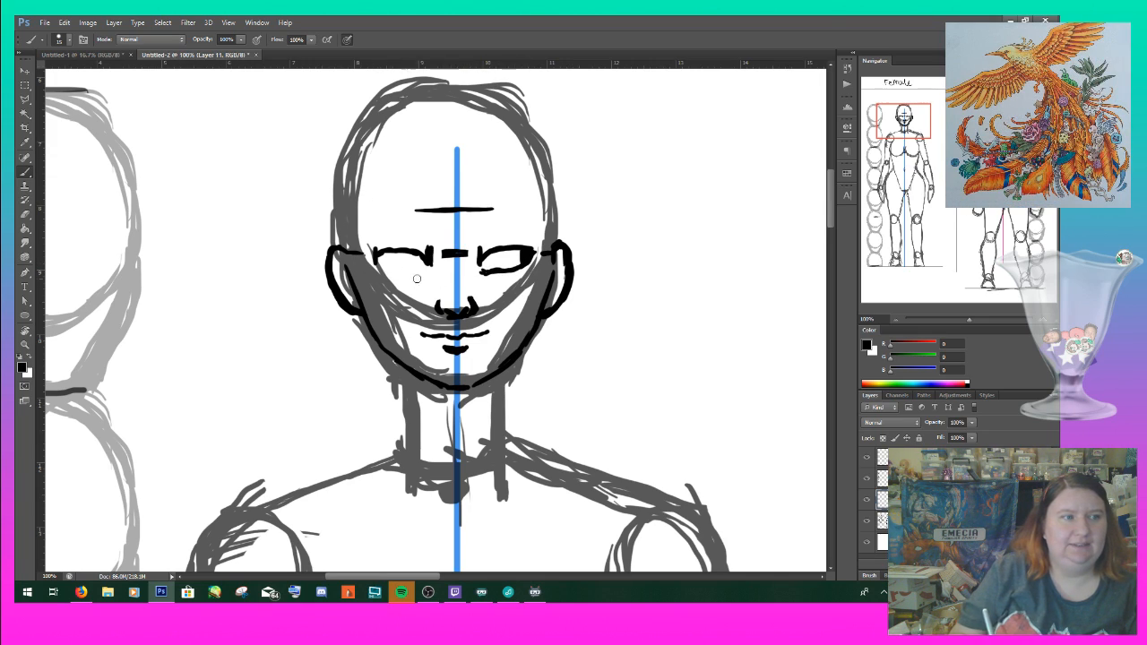
left_click_drag(377, 261, 413, 270)
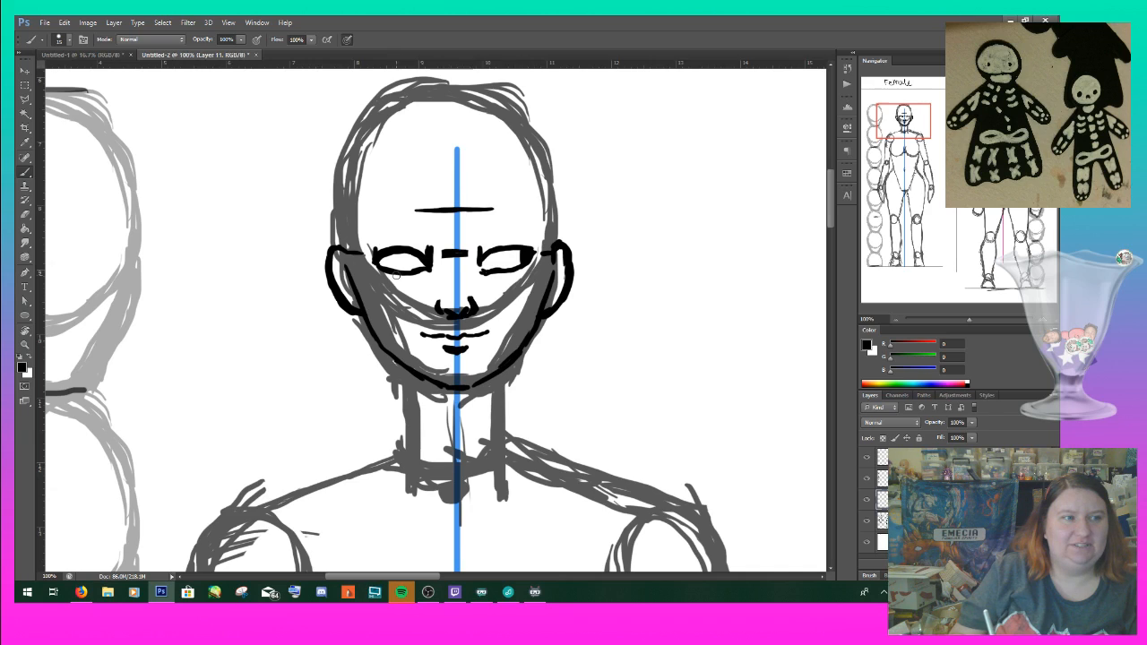
left_click_drag(383, 269, 430, 272)
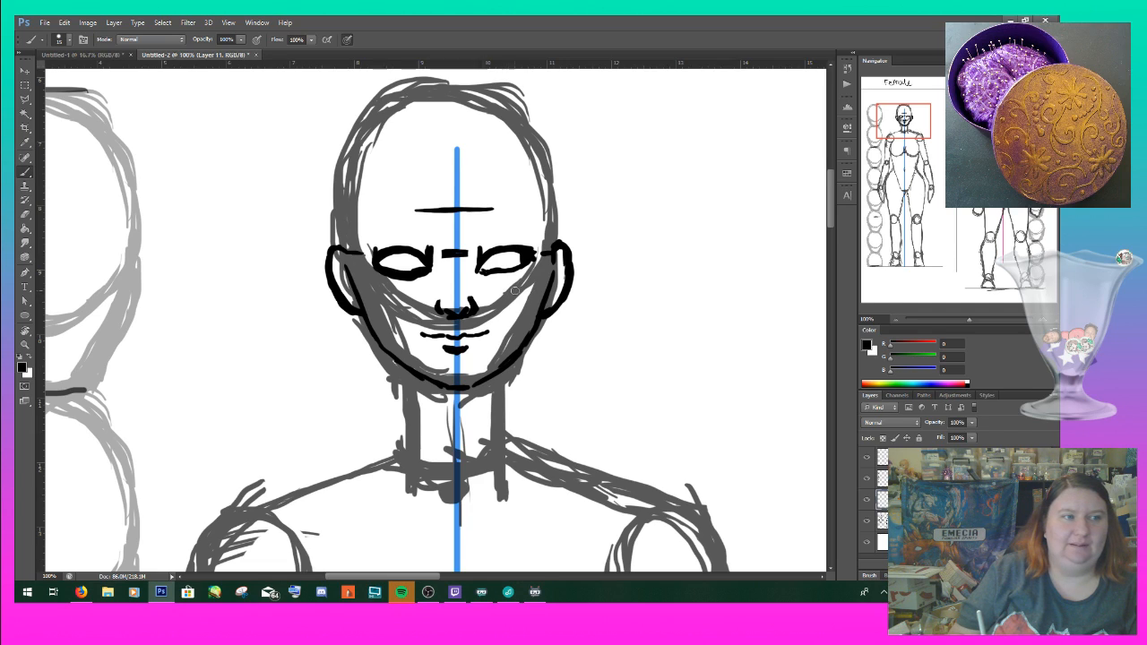
mouse_move(490, 270)
left_mouse_down()
mouse_move(527, 268)
mouse_move(532, 257)
left_mouse_up()
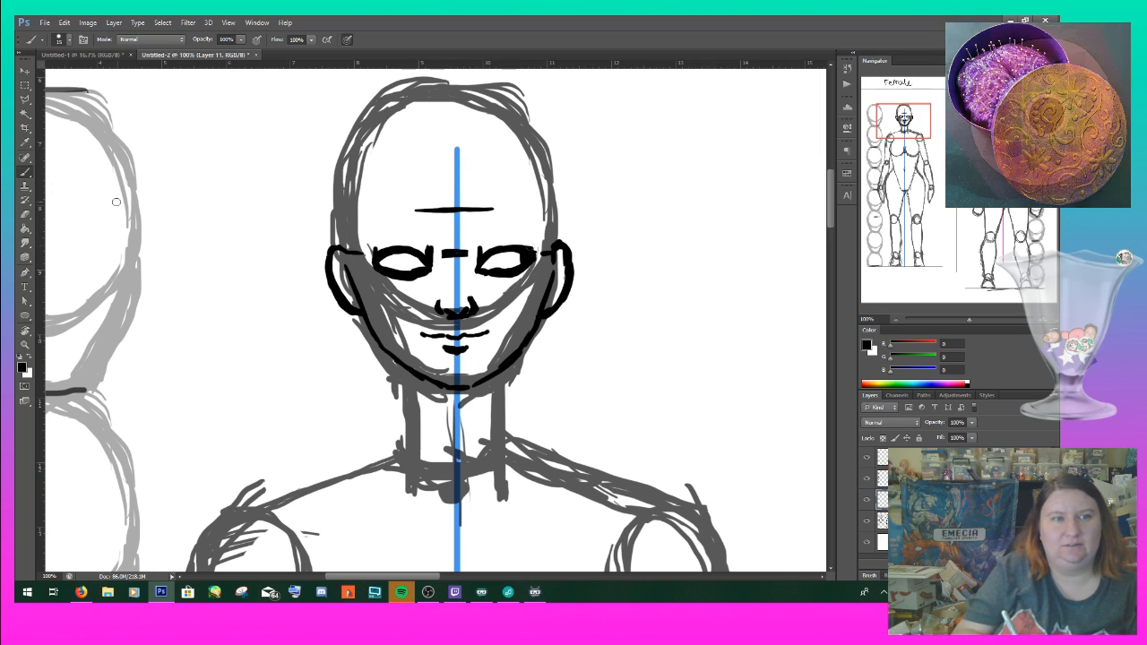
- Reduce the eraser to 22 px, erase the corner ticks around both eyes and thin the heavy eye outlines
left_click(25, 213)
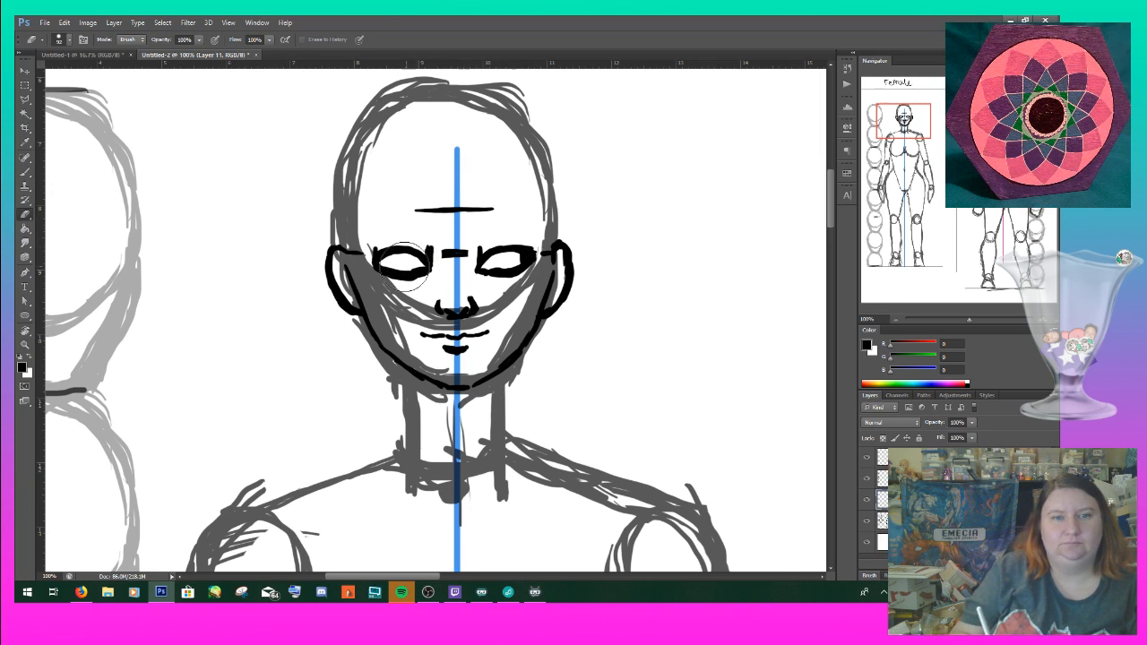
right_click(274, 271)
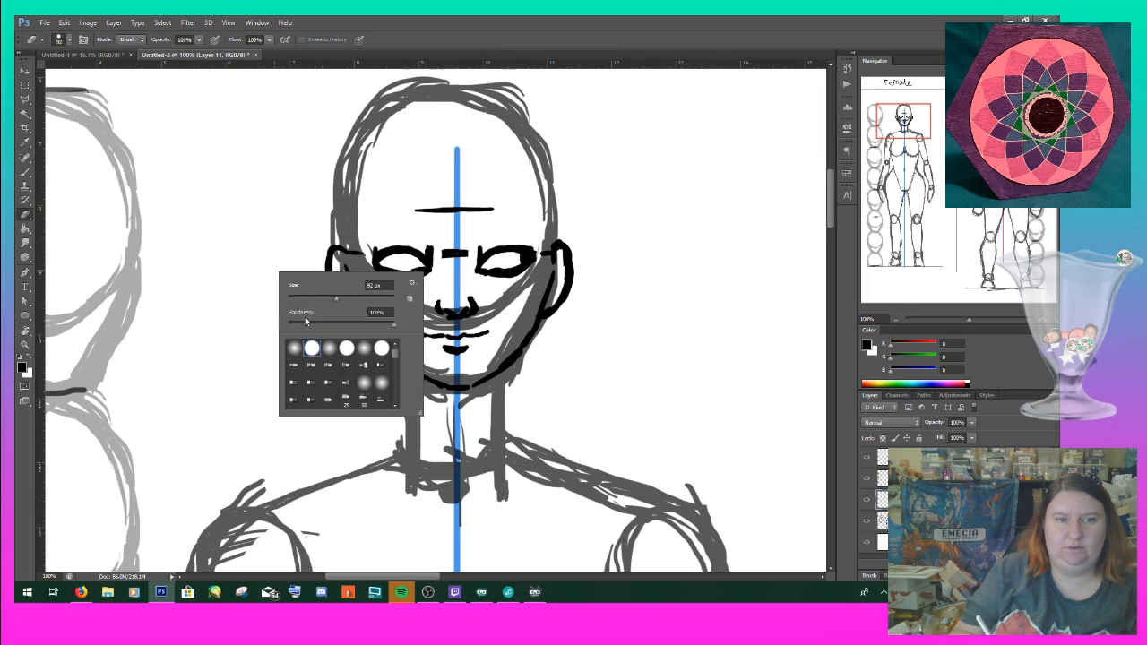
left_click(372, 246)
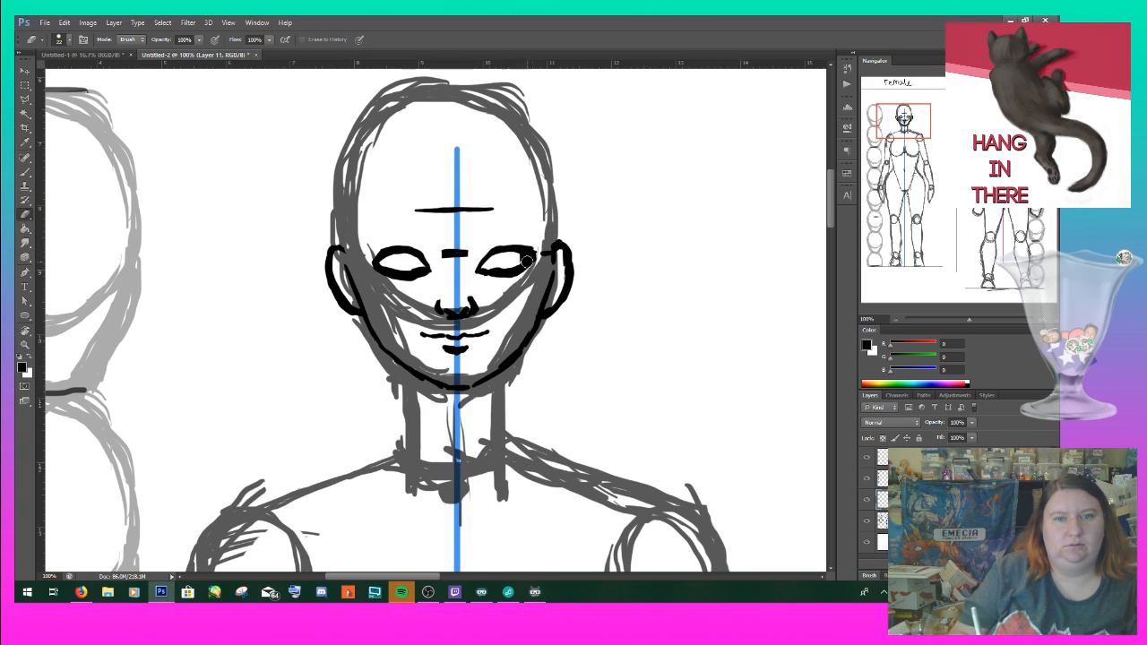
mouse_move(535, 247)
left_mouse_down()
mouse_move(481, 243)
mouse_move(509, 242)
mouse_move(520, 261)
mouse_move(492, 265)
mouse_move(521, 260)
left_mouse_up()
mouse_move(393, 269)
left_mouse_down()
mouse_move(417, 266)
mouse_move(384, 264)
mouse_move(418, 266)
left_mouse_up()
- Redraw the female eyes' thin upper lids with the brush and add short crease strokes above the inner corners
key("b")
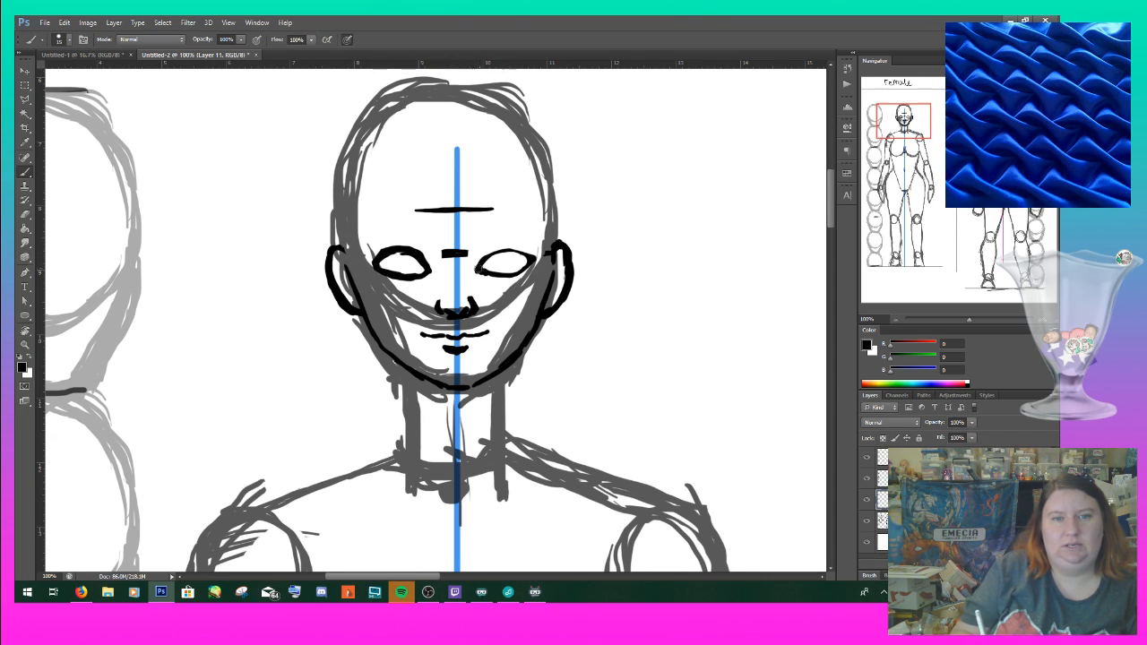
left_click_drag(492, 249, 525, 254)
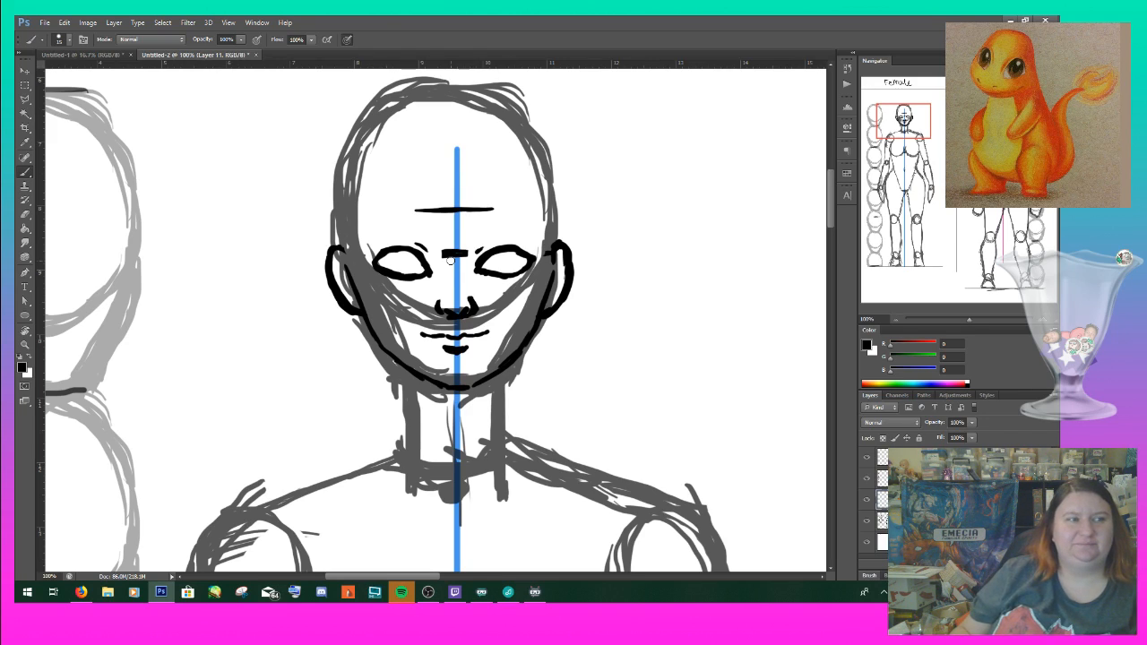
left_click(417, 151)
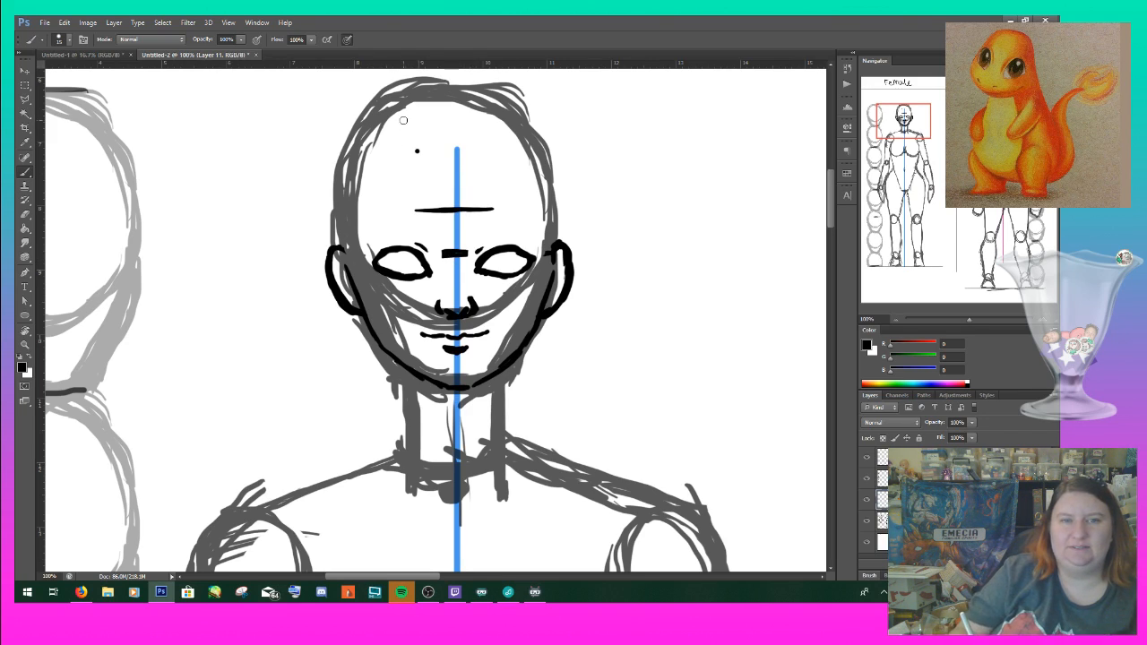
key("ctrl+z")
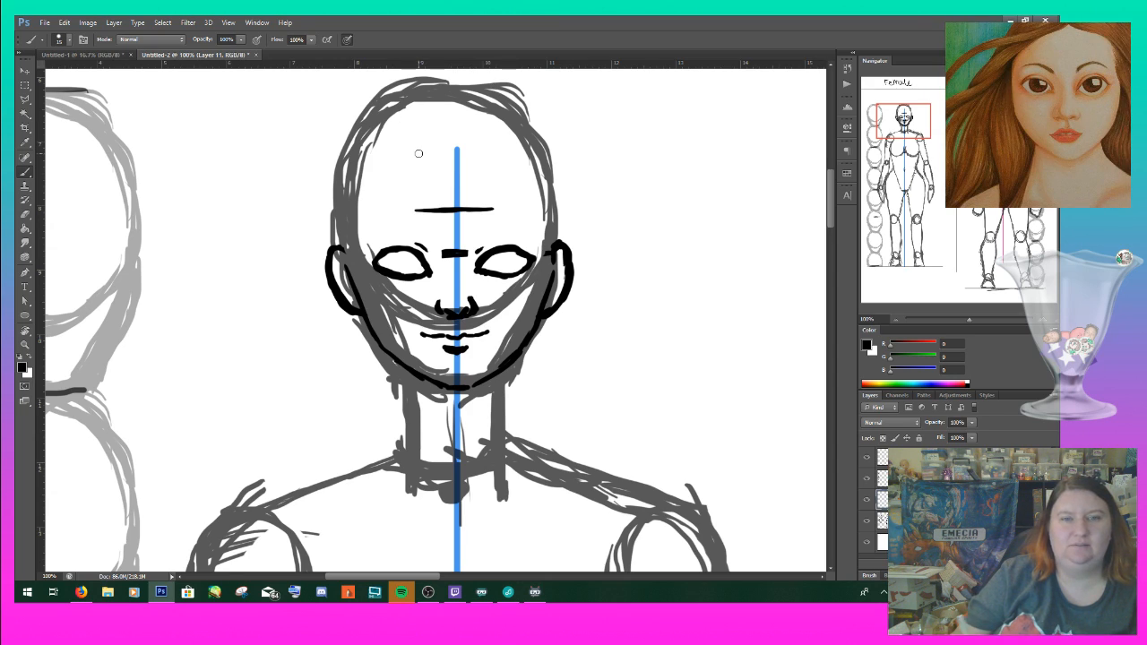
- Draw arched eyebrows above both female eyes and remove the horizontal brow guide line across the forehead
mouse_move(476, 227)
left_mouse_down()
mouse_move(510, 213)
mouse_move(533, 222)
mouse_move(500, 213)
mouse_move(473, 226)
mouse_move(509, 217)
left_mouse_up()
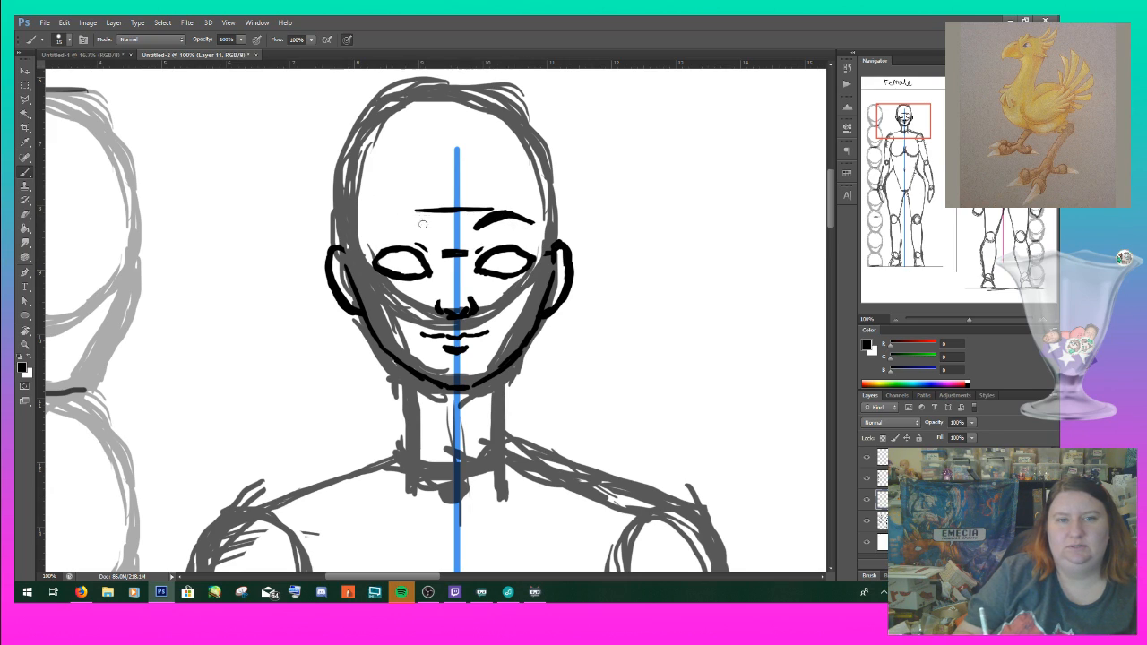
mouse_move(431, 228)
left_mouse_down()
mouse_move(385, 216)
mouse_move(409, 217)
left_mouse_up()
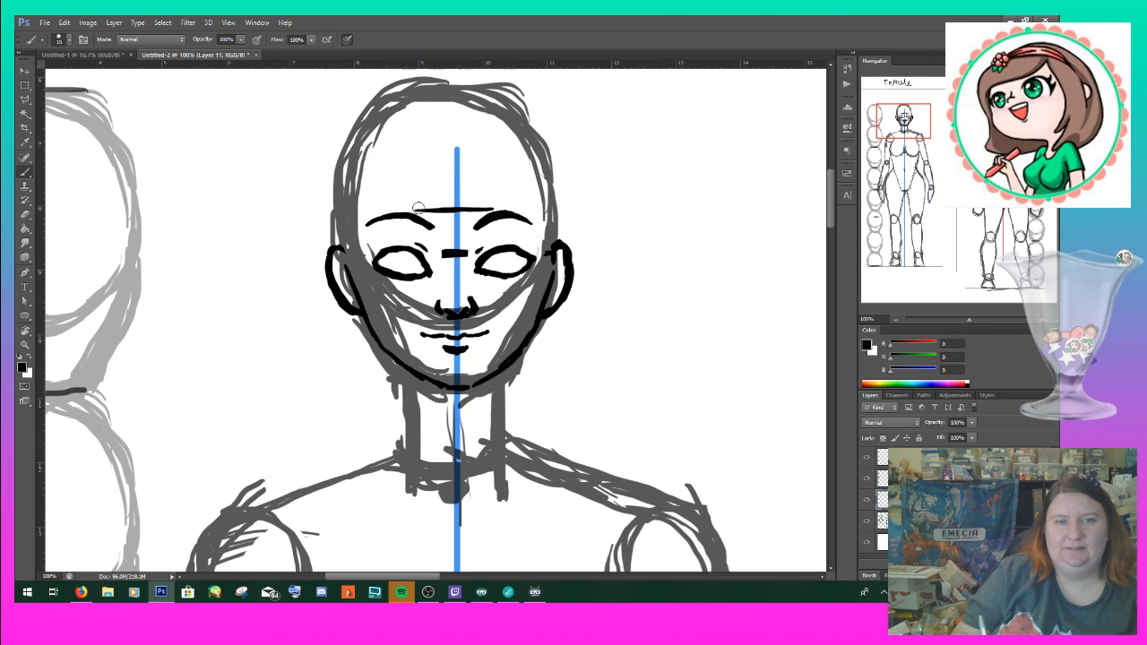
key("ctrl+z")
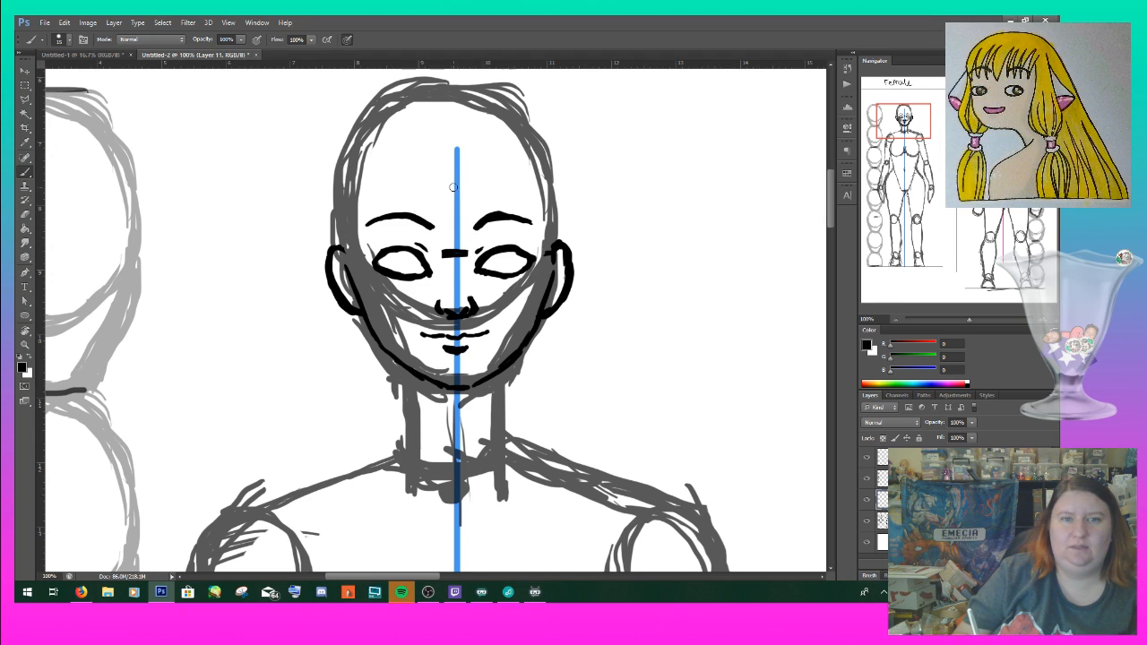
- Mark the hairline with a short centre tick on the female forehead and draw the crown's arc along the top of the head
left_click_drag(460, 186, 454, 185)
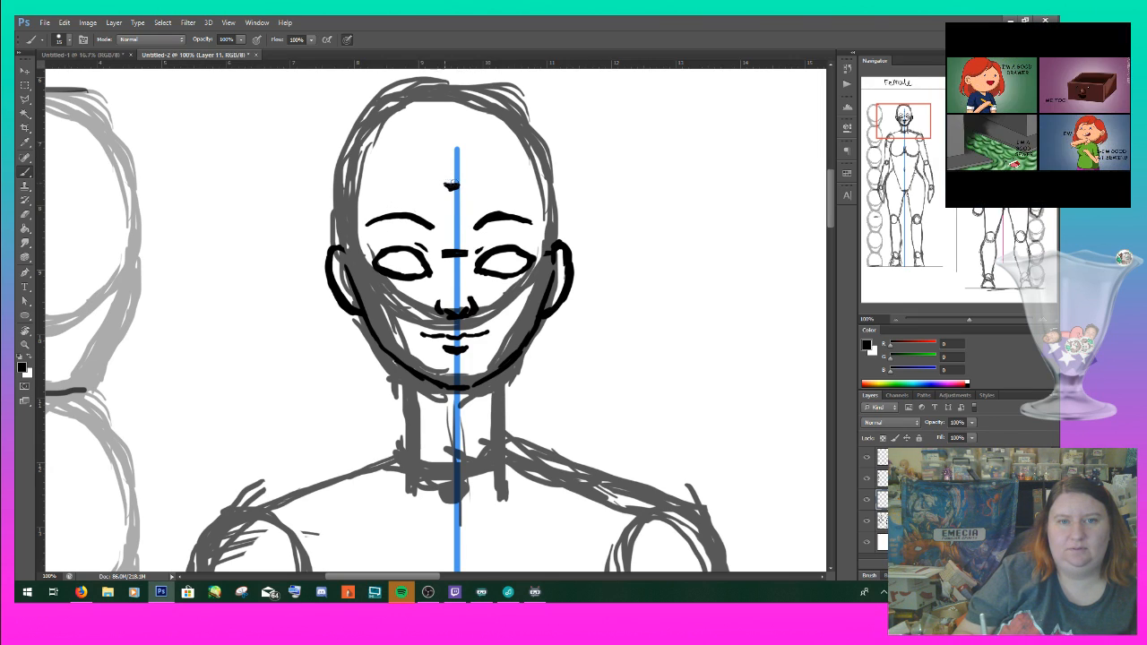
left_click_drag(442, 90, 410, 99)
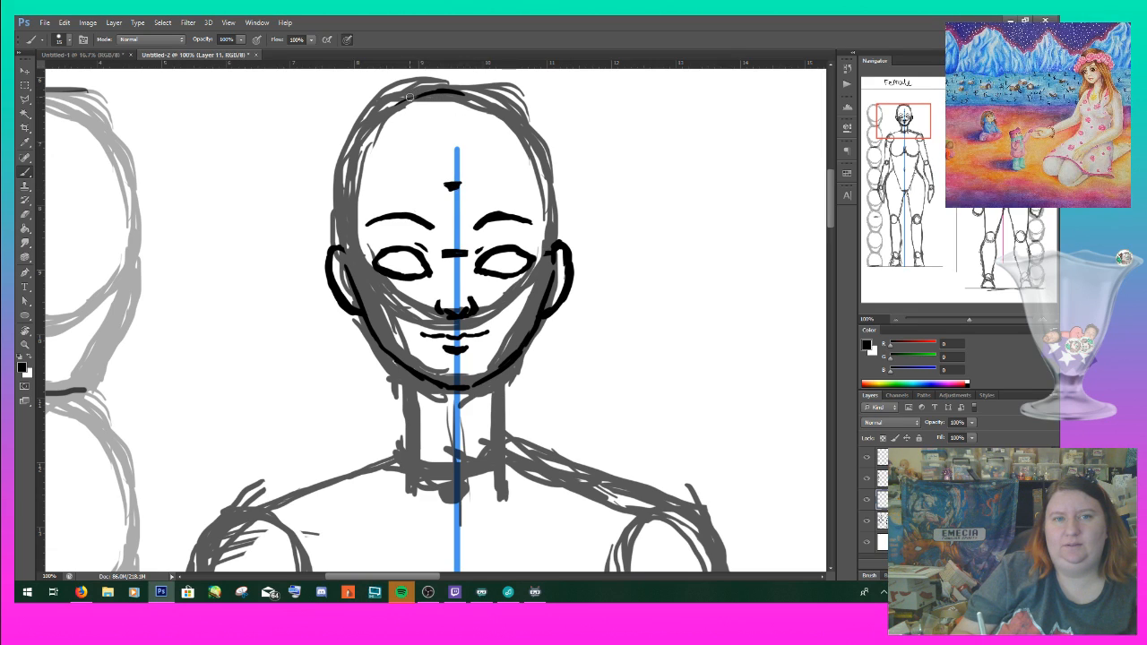
mouse_move(417, 95)
left_mouse_down()
mouse_move(475, 97)
mouse_move(401, 104)
mouse_move(425, 94)
left_mouse_up()
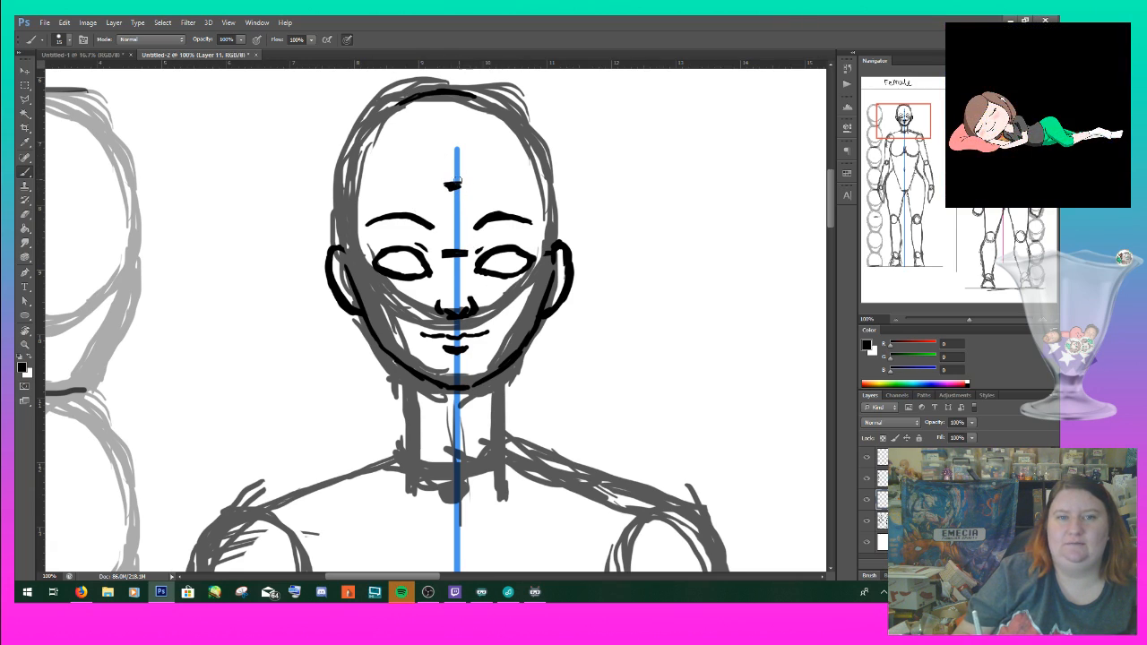
left_click_drag(453, 108, 454, 186)
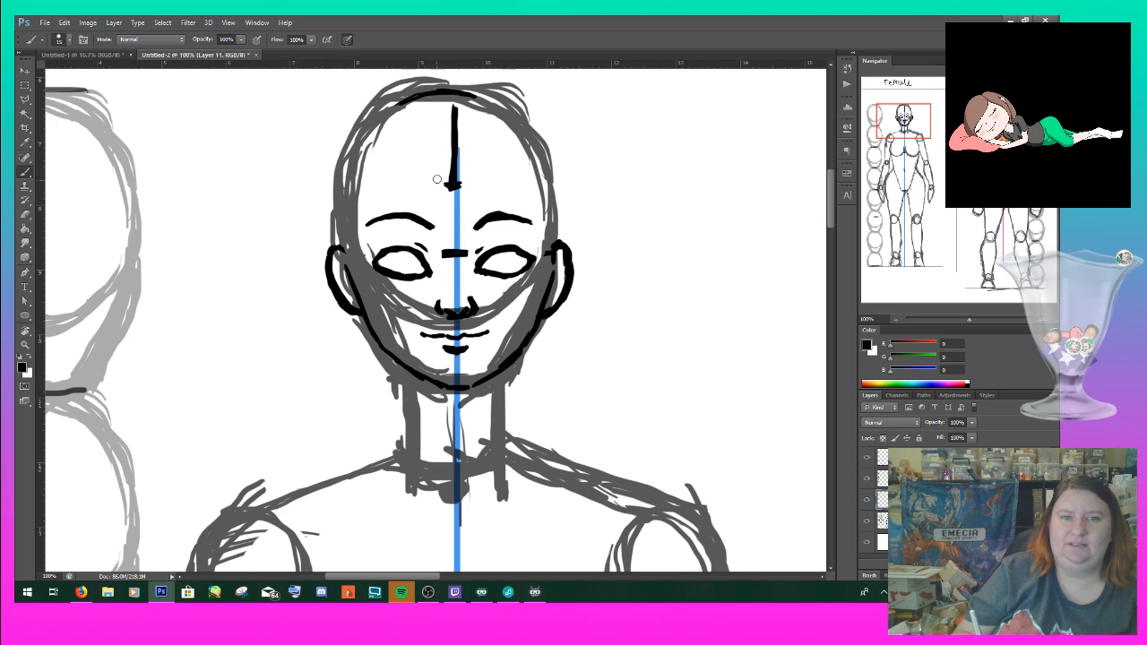
key("ctrl+z")
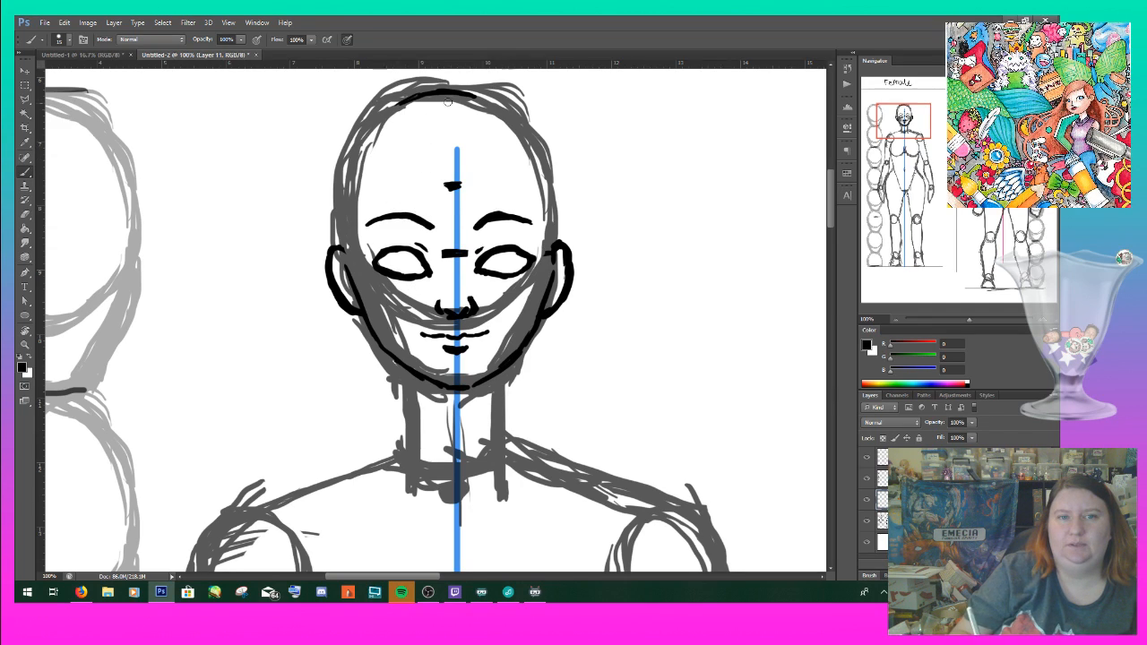
- Outline both sides of the female skull from the crown down to the ears and draw round irises in both eyes
mouse_move(341, 240)
left_mouse_down()
mouse_move(345, 168)
mouse_move(338, 188)
mouse_move(376, 118)
mouse_move(370, 126)
mouse_move(425, 94)
mouse_move(383, 114)
mouse_move(341, 178)
left_mouse_up()
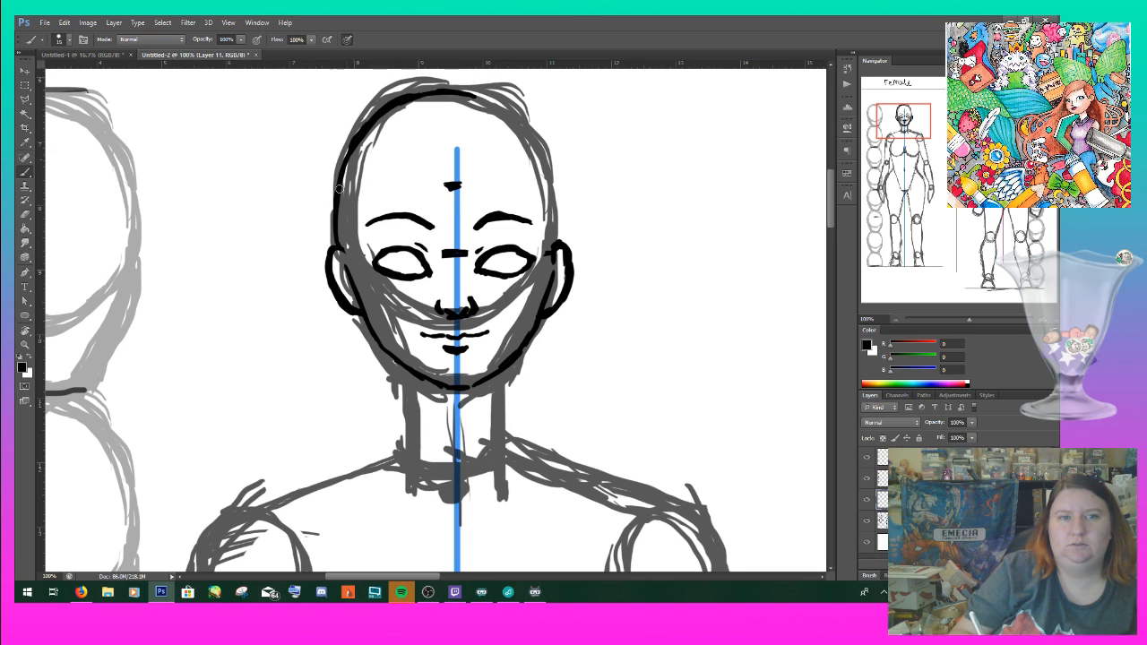
mouse_move(469, 94)
left_mouse_down()
mouse_move(554, 215)
mouse_move(555, 246)
mouse_move(558, 232)
mouse_move(547, 240)
mouse_move(550, 294)
left_mouse_up()
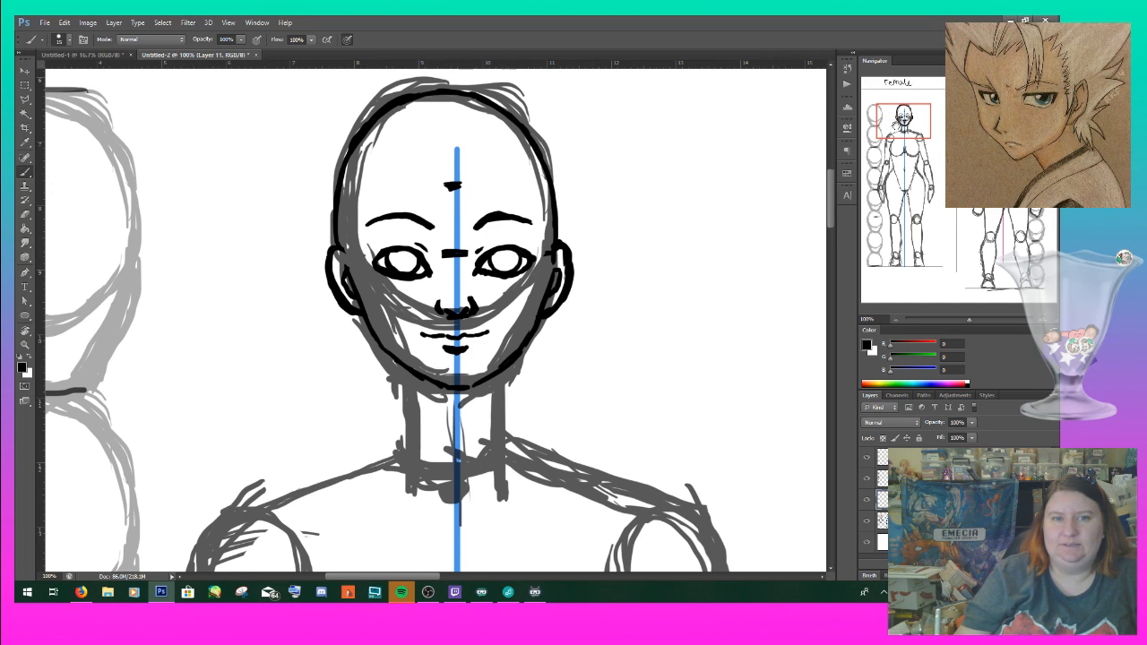
- Bring the male figure's head and shoulders into view at the same zoom
left_click_drag(888, 124, 899, 125)
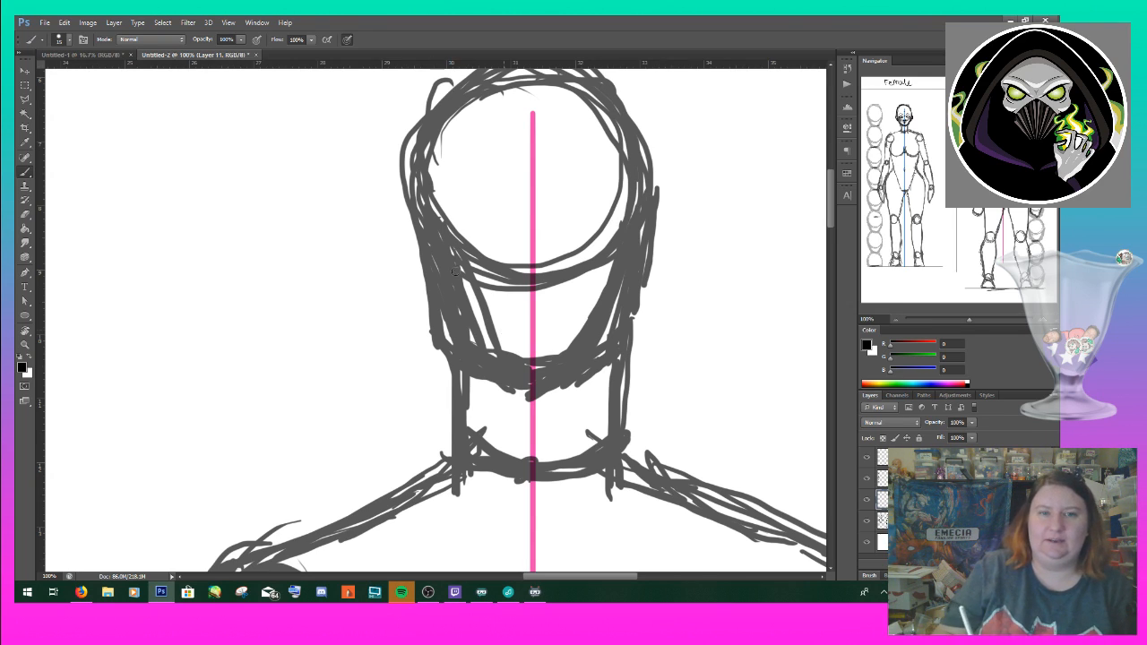
left_click_drag(514, 280, 529, 285)
key("ctrl+z")
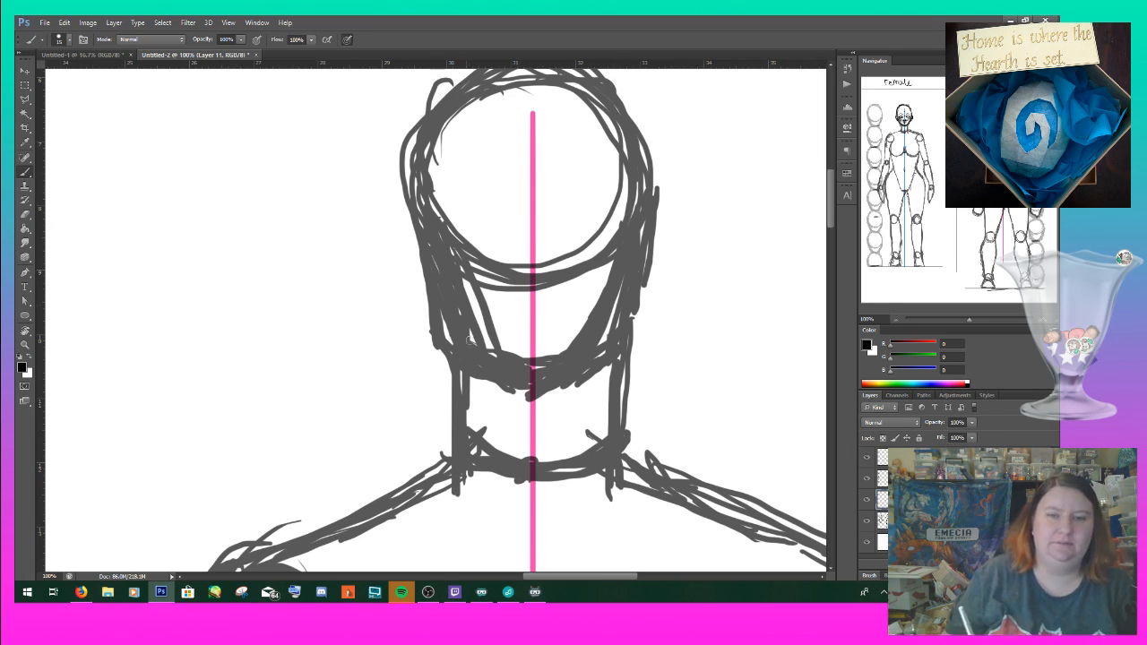
left_click_drag(305, 201, 315, 422)
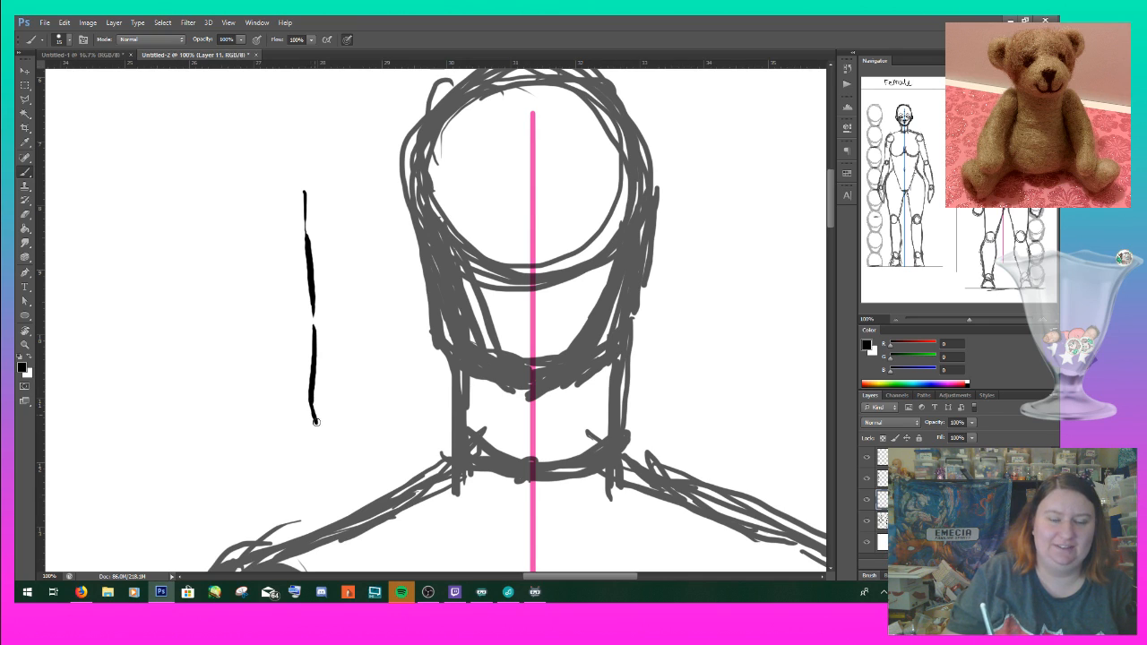
key("ctrl+z")
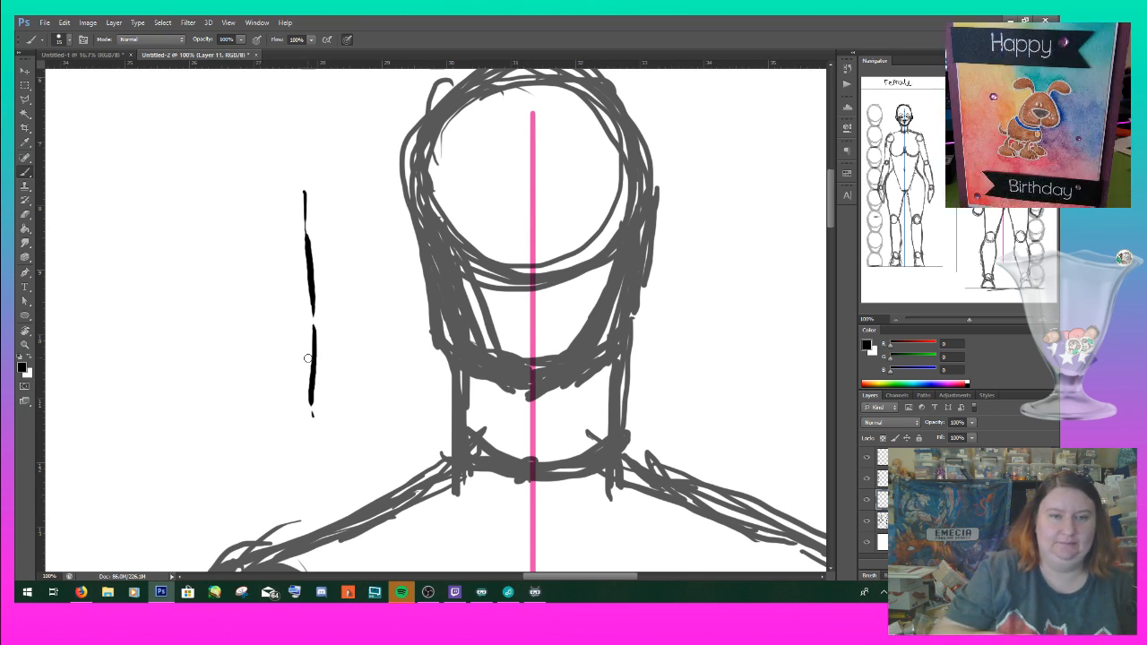
key("ctrl+alt+z")
key("ctrl+alt+z")
key("ctrl+alt+z")
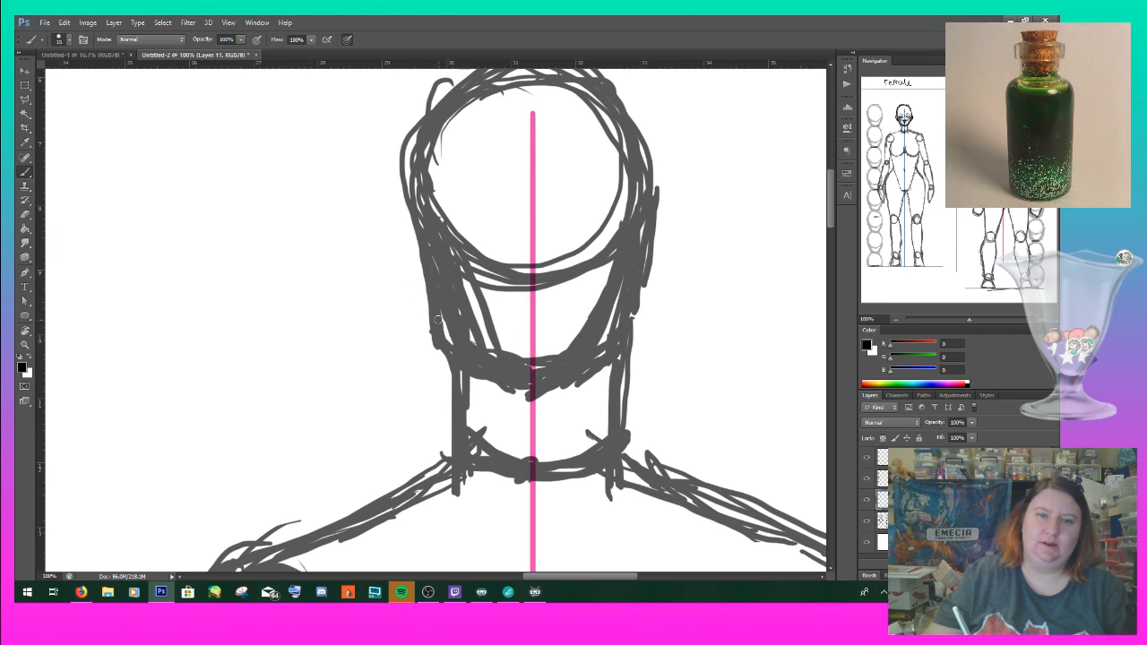
- Draw the male jawline through the chin and up one side of the face, and mark both ear tops with short horizontal ticks
mouse_move(436, 319)
left_mouse_down()
mouse_move(450, 351)
mouse_move(444, 342)
mouse_move(512, 385)
mouse_move(508, 377)
mouse_move(544, 385)
mouse_move(628, 333)
mouse_move(596, 361)
left_mouse_up()
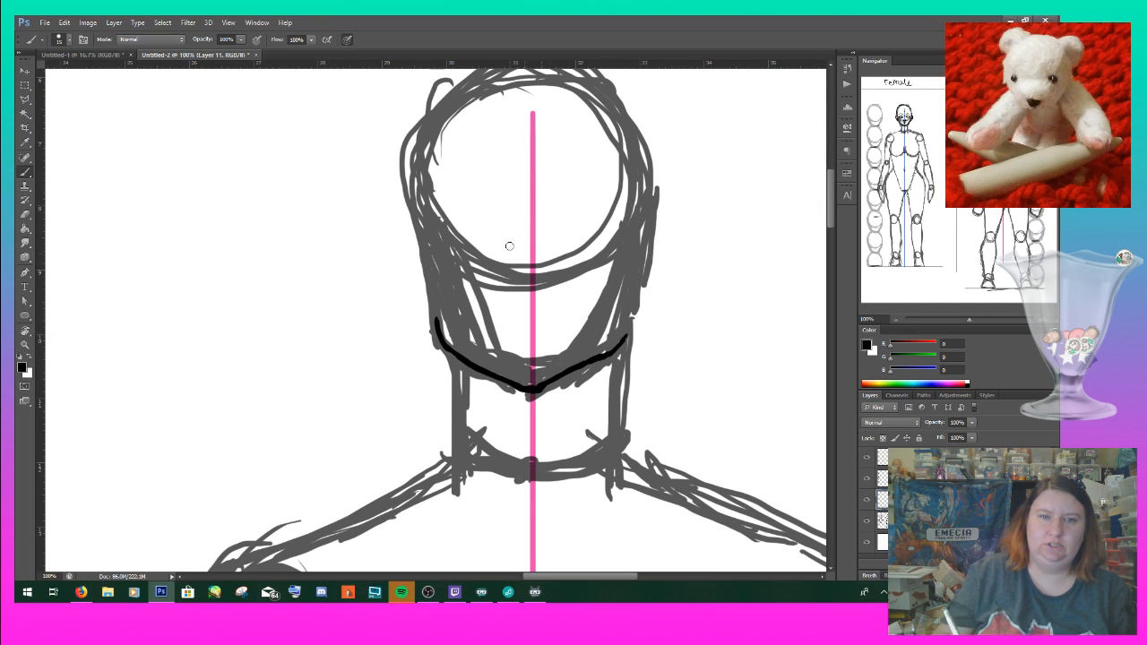
left_click_drag(419, 220, 436, 326)
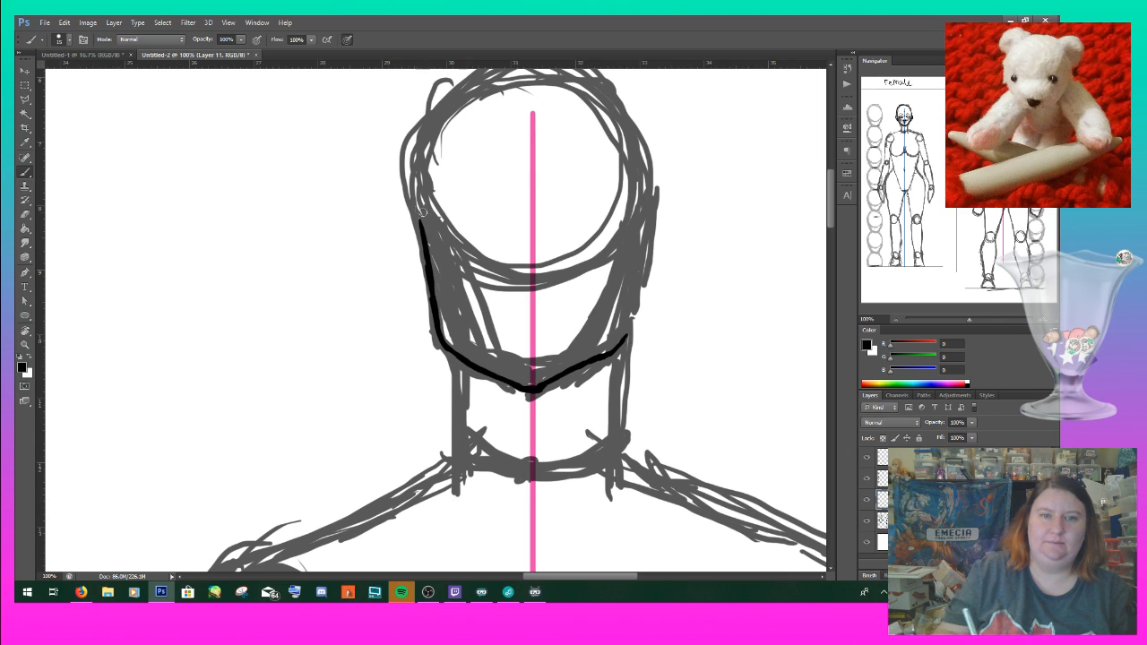
left_click_drag(415, 220, 428, 221)
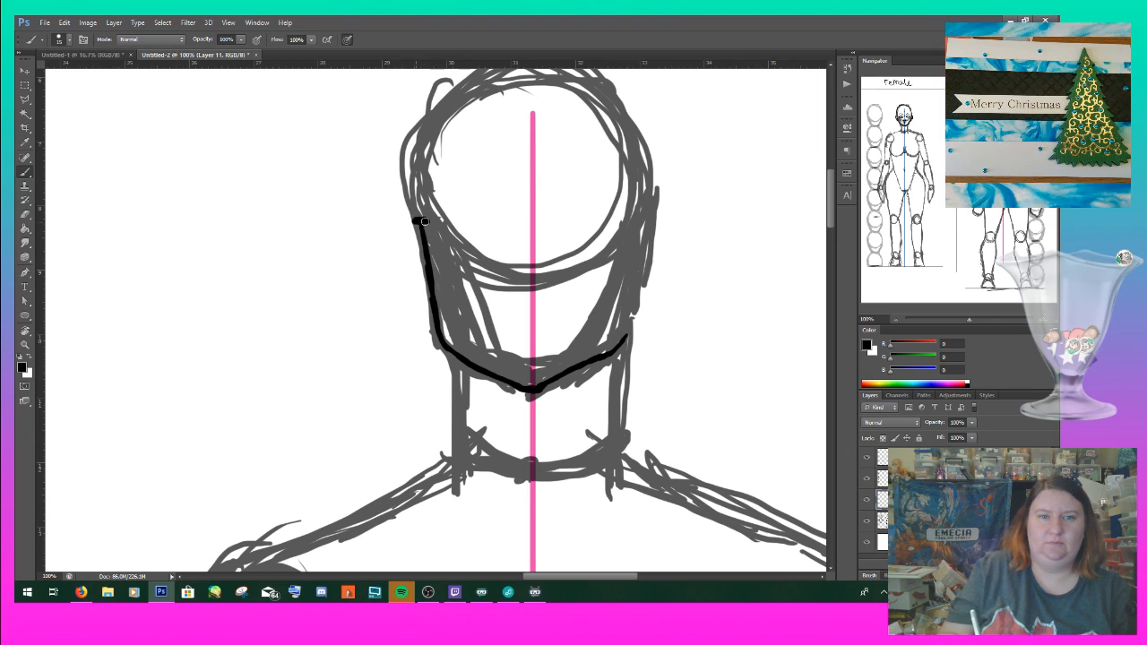
left_click_drag(632, 219, 653, 218)
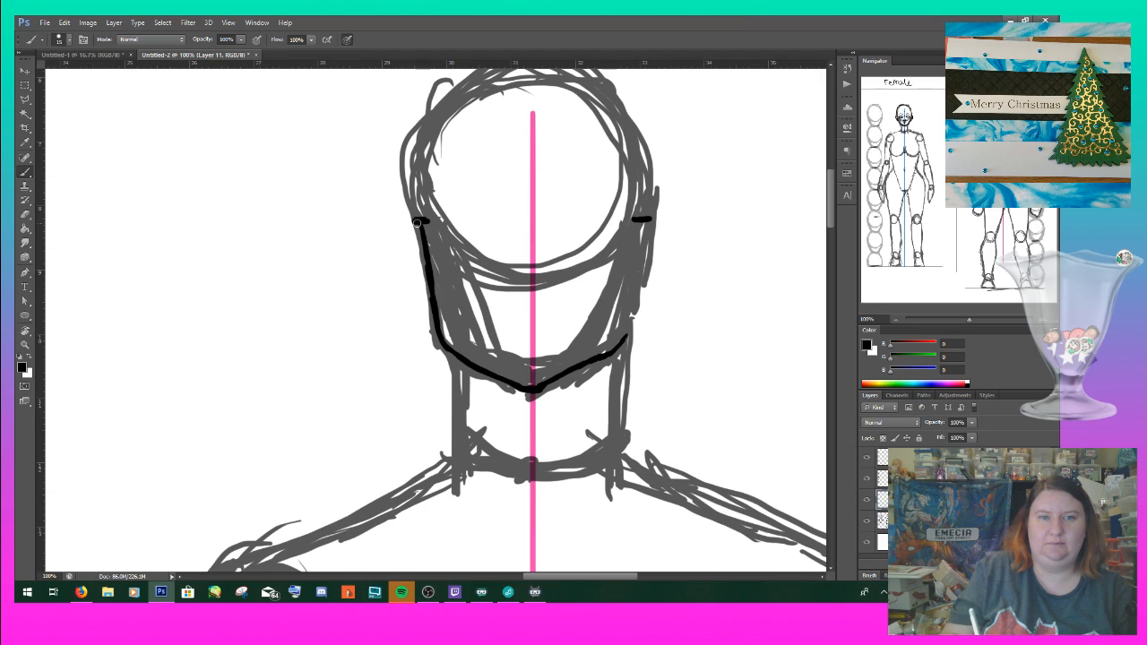
- Draw both male ears down from the ticks and complete the jawline on the remaining side from chin to ear
mouse_move(420, 219)
left_mouse_down()
mouse_move(404, 250)
mouse_move(430, 301)
left_mouse_up()
mouse_move(637, 283)
left_mouse_down()
mouse_move(652, 222)
mouse_move(650, 262)
left_mouse_up()
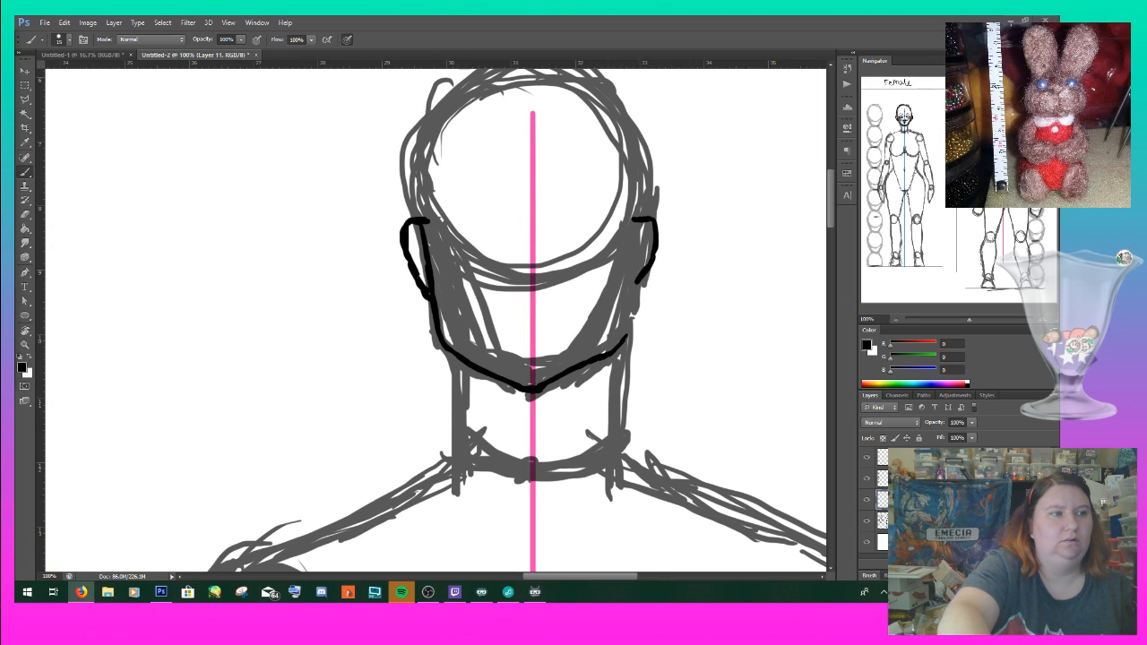
left_click(393, 30)
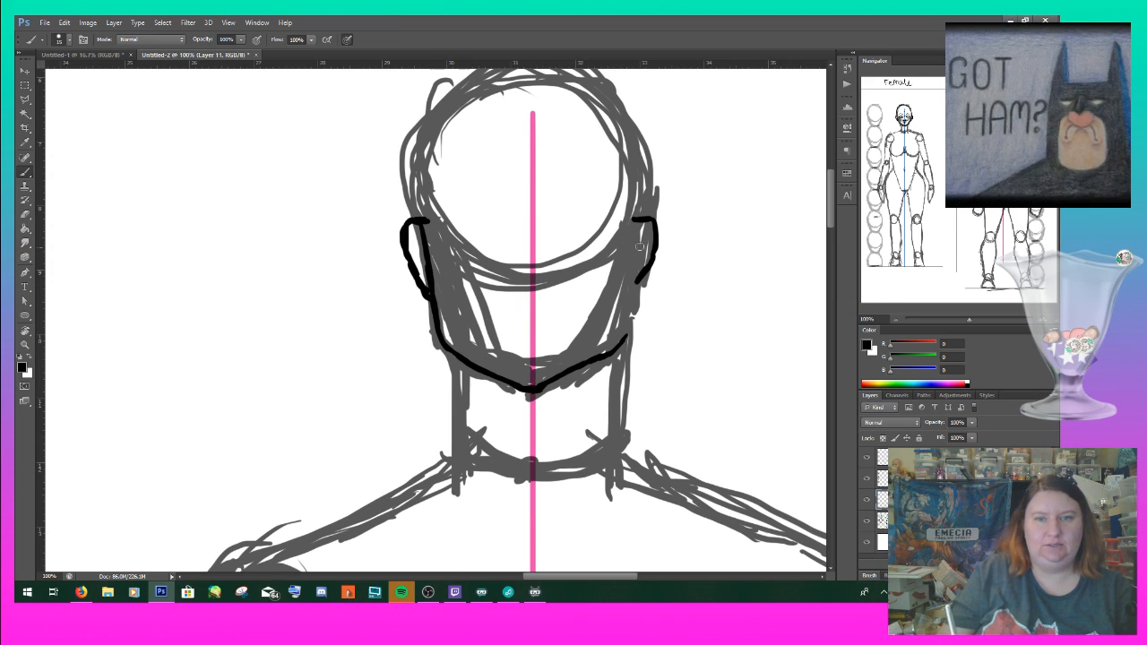
mouse_move(637, 235)
left_mouse_down()
mouse_move(629, 318)
mouse_move(604, 351)
left_mouse_up()
mouse_move(537, 389)
left_mouse_down()
mouse_move(608, 361)
mouse_move(652, 257)
mouse_move(644, 283)
left_mouse_up()
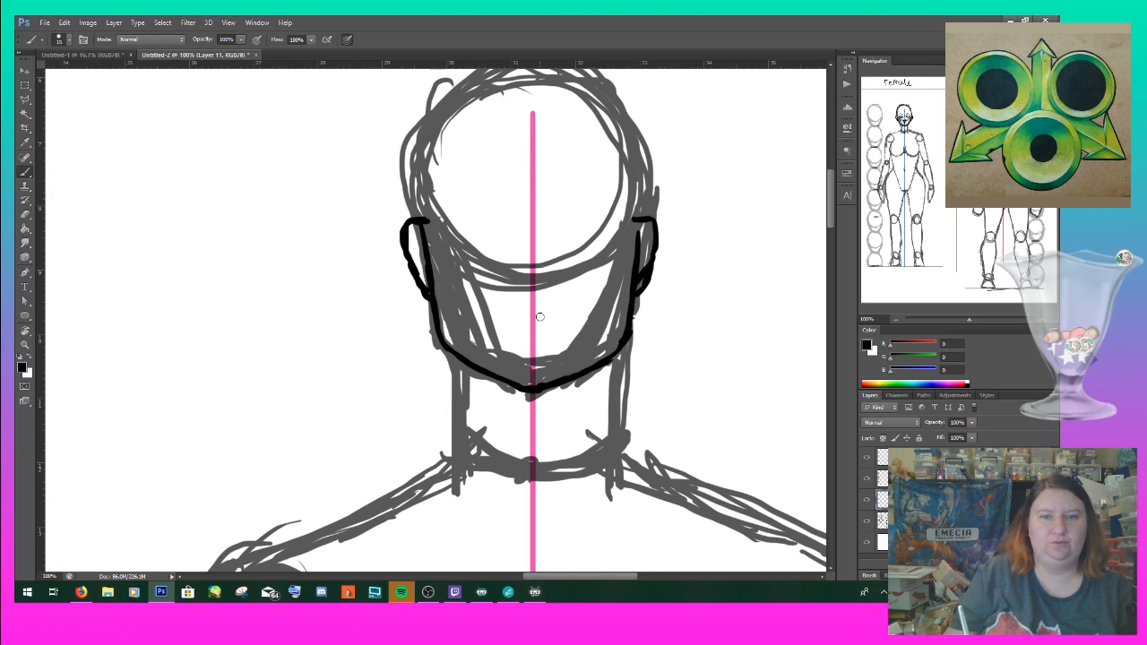
- Draw the male nose on the centre line and two narrow eyes on either side of a short eye-level tick
mouse_move(523, 297)
left_mouse_down()
mouse_move(541, 299)
mouse_move(509, 293)
mouse_move(516, 264)
mouse_move(554, 291)
mouse_move(530, 300)
left_mouse_up()
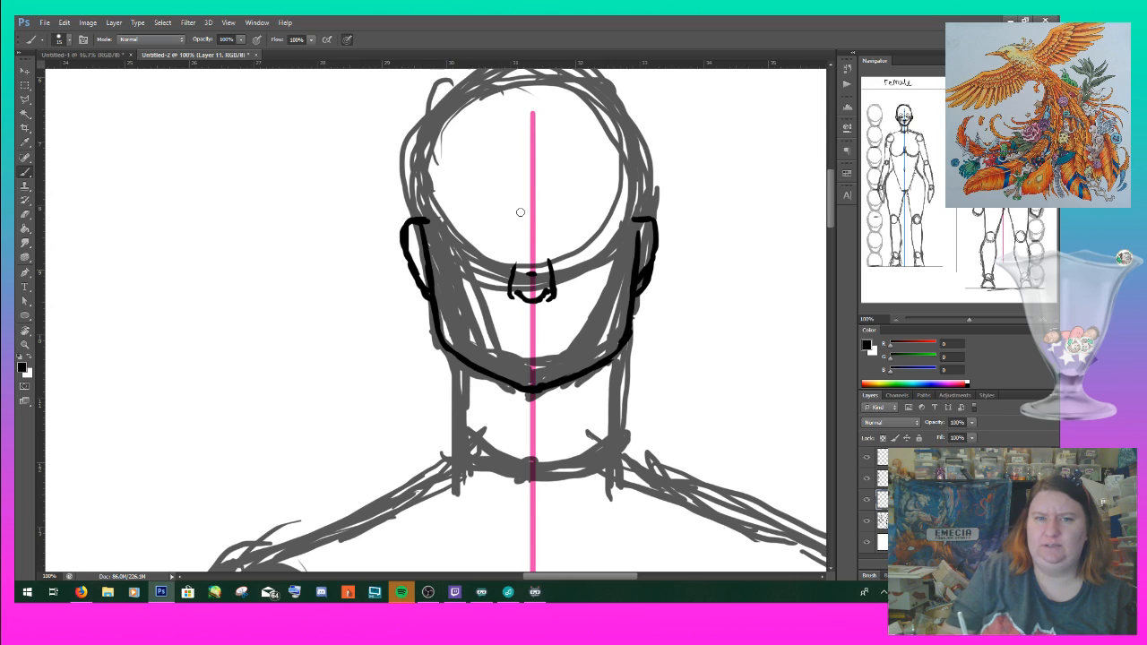
mouse_move(524, 236)
left_mouse_down()
mouse_move(578, 224)
mouse_move(610, 233)
mouse_move(570, 243)
mouse_move(554, 237)
mouse_move(613, 229)
mouse_move(568, 236)
mouse_move(590, 234)
left_mouse_up()
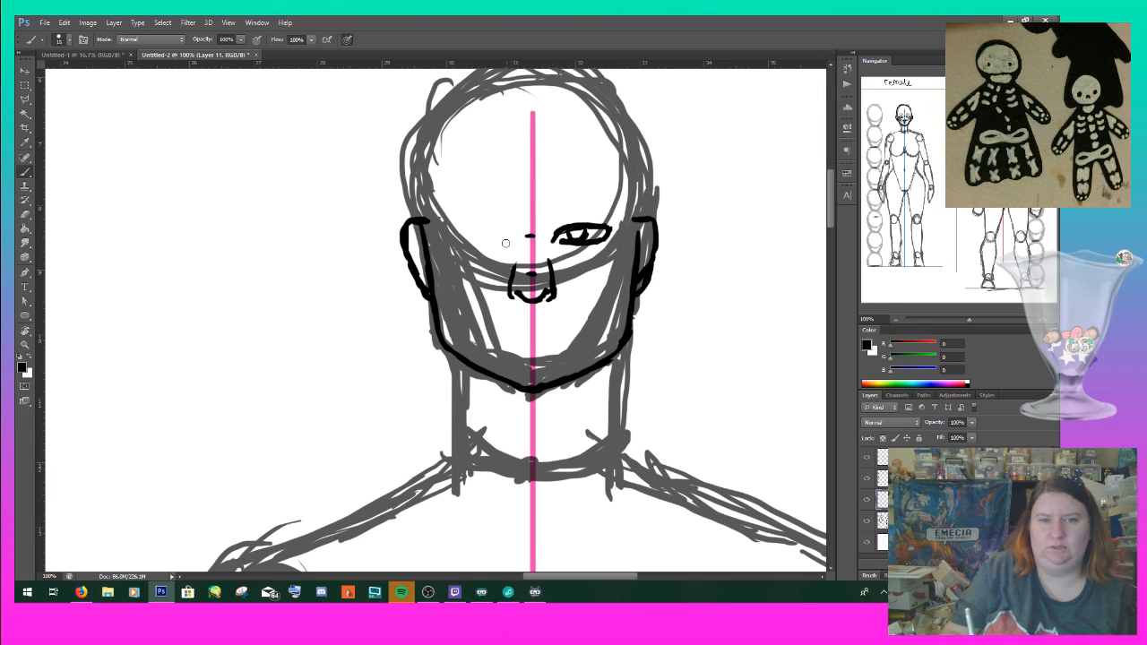
mouse_move(503, 237)
left_mouse_down()
mouse_move(471, 232)
mouse_move(496, 234)
mouse_move(460, 243)
mouse_move(501, 242)
mouse_move(471, 238)
mouse_move(482, 236)
left_mouse_up()
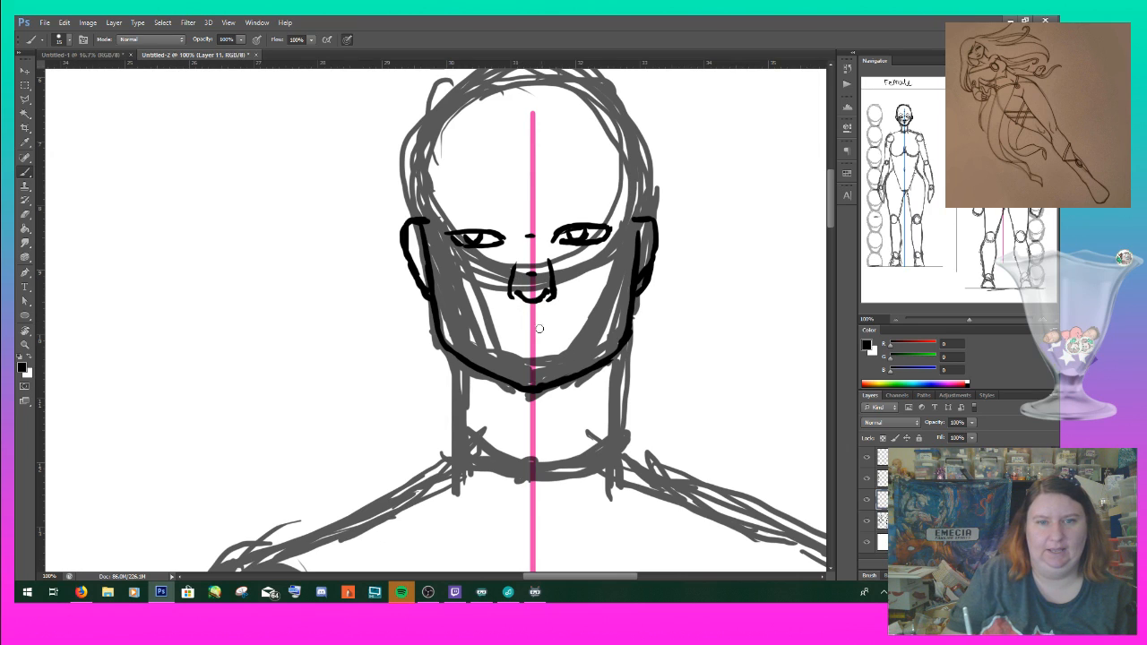
- Draw the male mouth line with a short lower-lip stroke beneath it, and round out the irises in both eyes
mouse_move(521, 323)
left_mouse_down()
mouse_move(578, 316)
mouse_move(491, 317)
mouse_move(548, 332)
left_mouse_up()
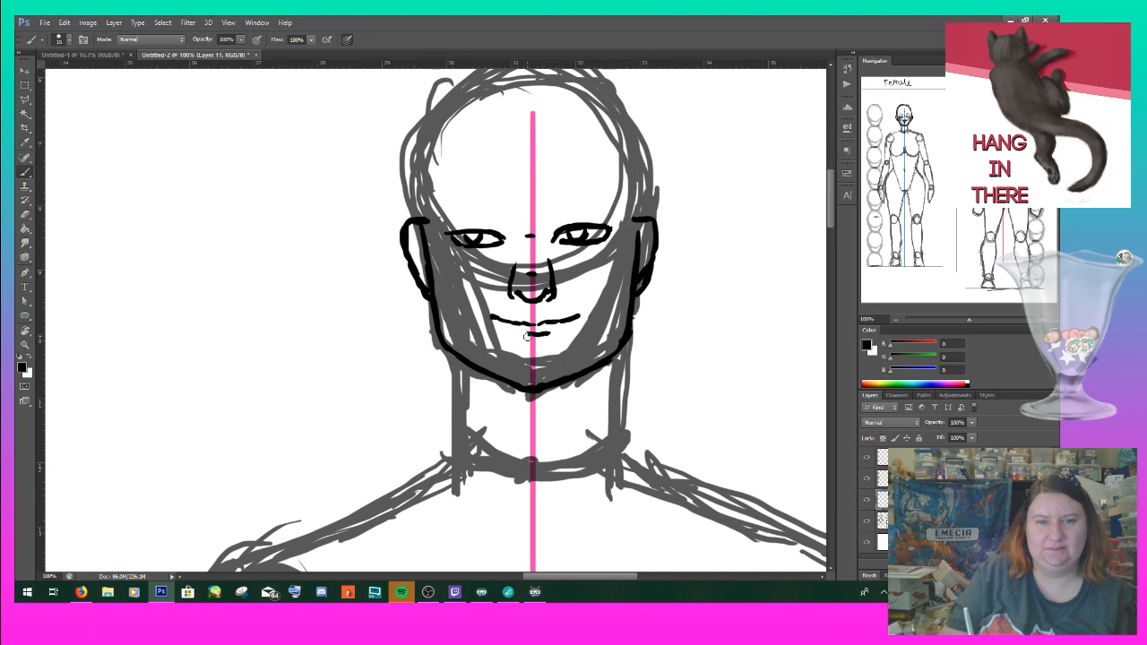
left_click_drag(518, 334, 540, 337)
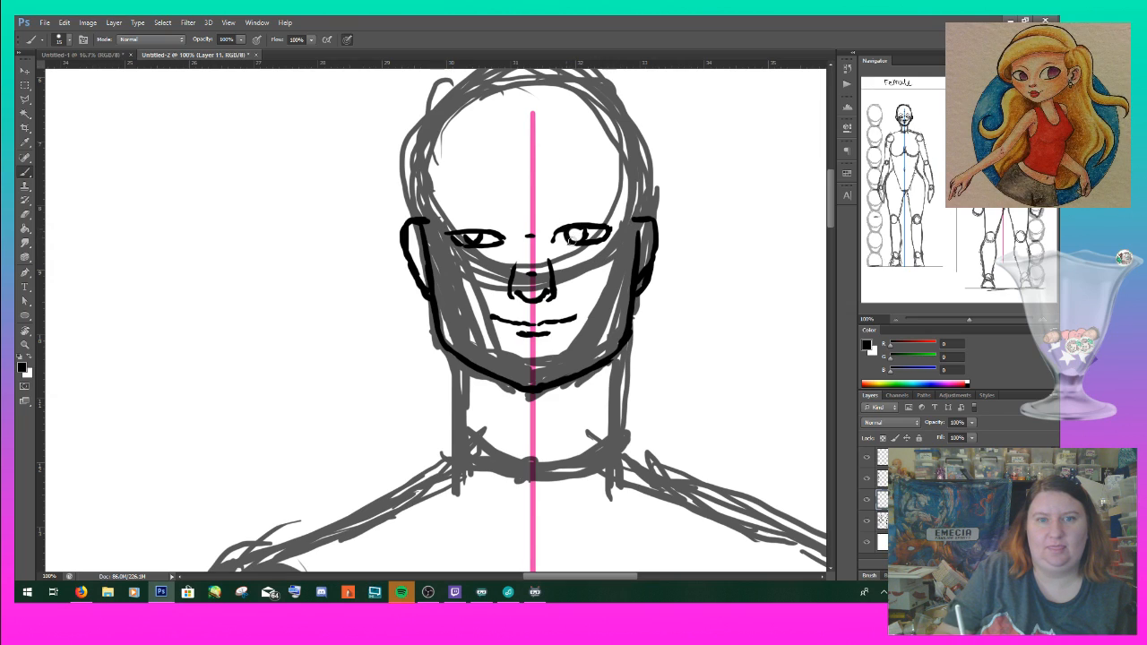
mouse_move(555, 243)
left_mouse_down()
mouse_move(566, 245)
mouse_move(557, 236)
left_mouse_up()
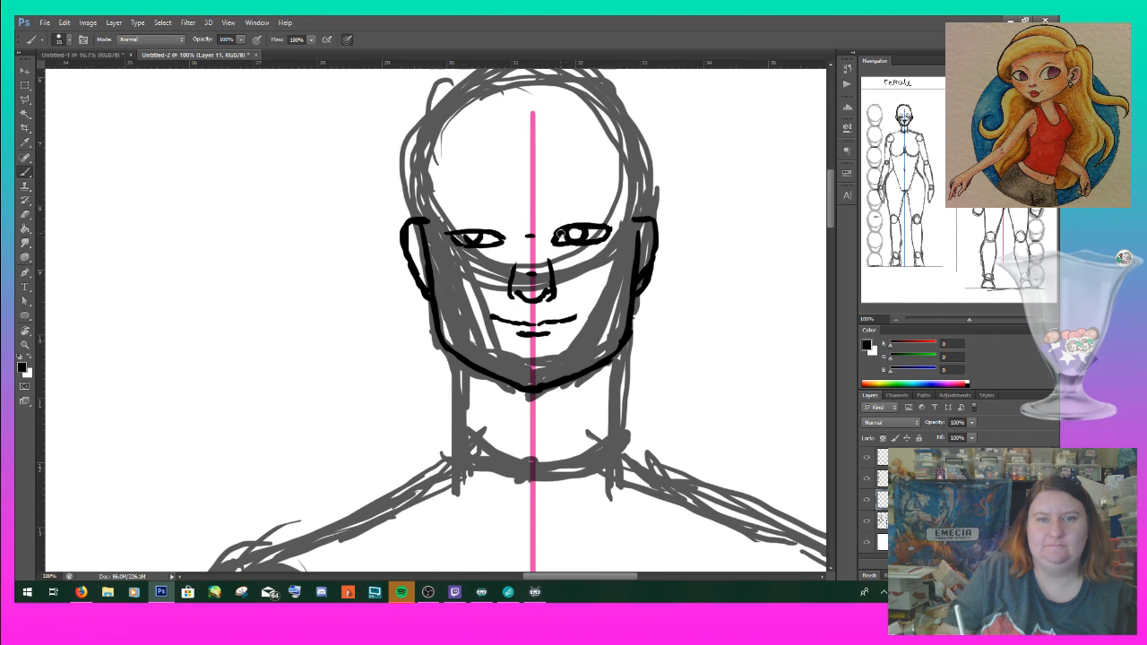
left_click_drag(465, 234, 474, 242)
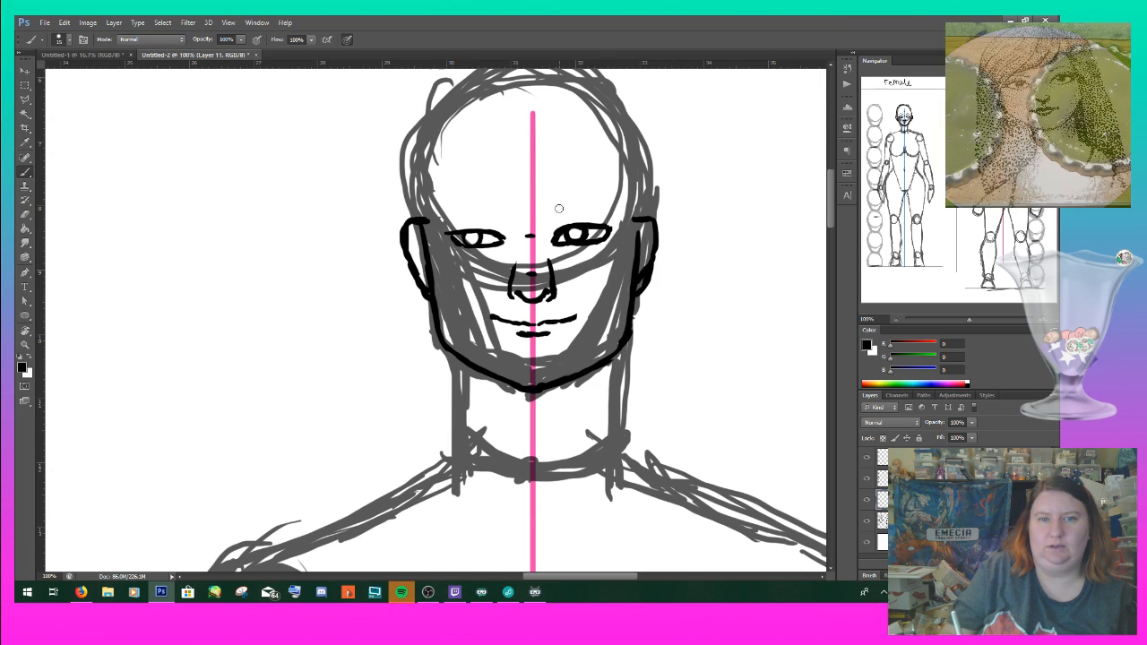
- Draw thick, nearly straight eyebrows above both male eyes and darken the short lower-lip stroke
left_click_drag(552, 206, 625, 204)
left_click_drag(549, 206, 591, 204)
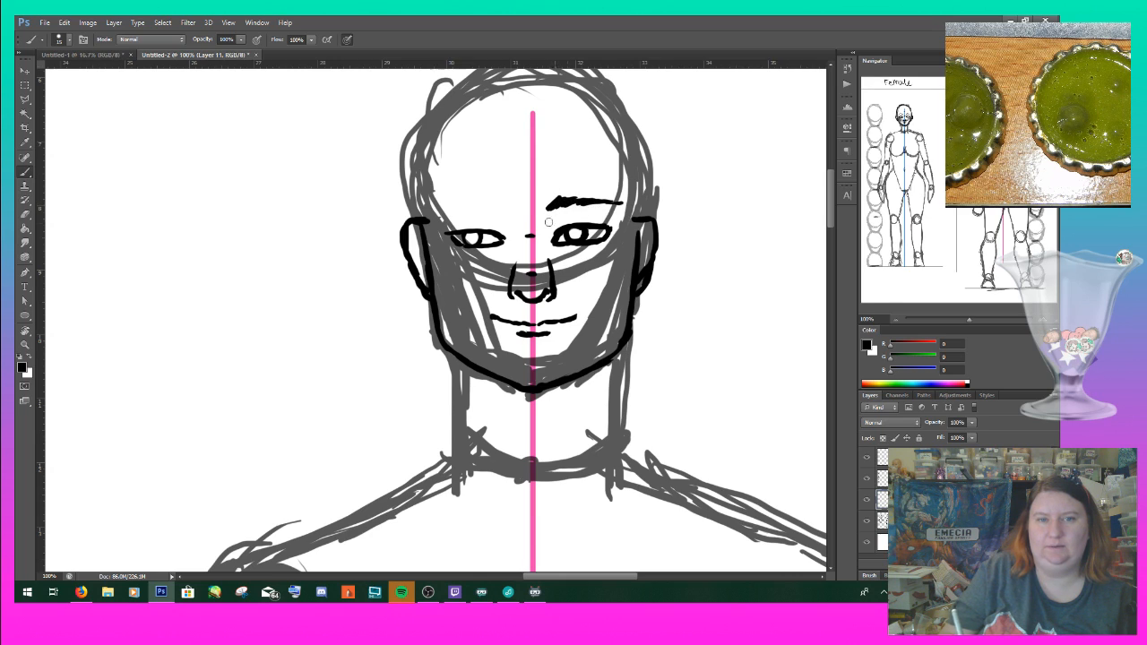
mouse_move(504, 207)
left_mouse_down()
mouse_move(435, 209)
mouse_move(509, 206)
left_mouse_up()
mouse_move(566, 199)
left_mouse_down()
mouse_move(579, 197)
mouse_move(550, 207)
mouse_move(621, 202)
left_mouse_up()
left_click_drag(522, 334, 541, 336)
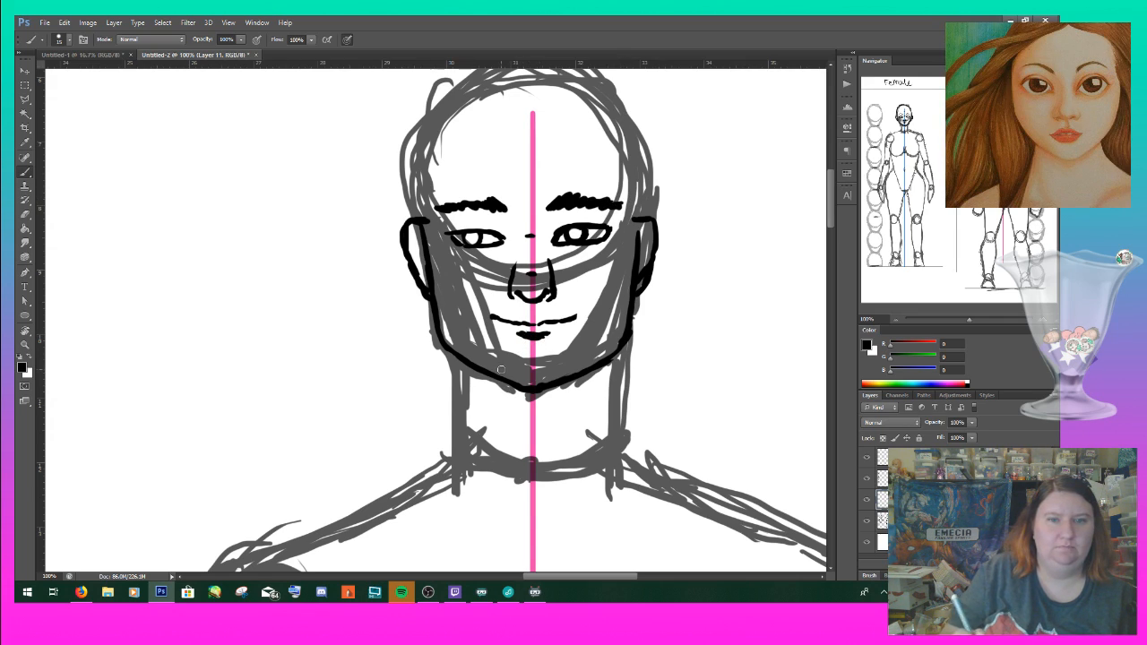
- Redraw the male mouth's centre and short lower-lip stroke, and mark a short hairline tick across the centre line on the forehead
left_click_drag(521, 330, 555, 329)
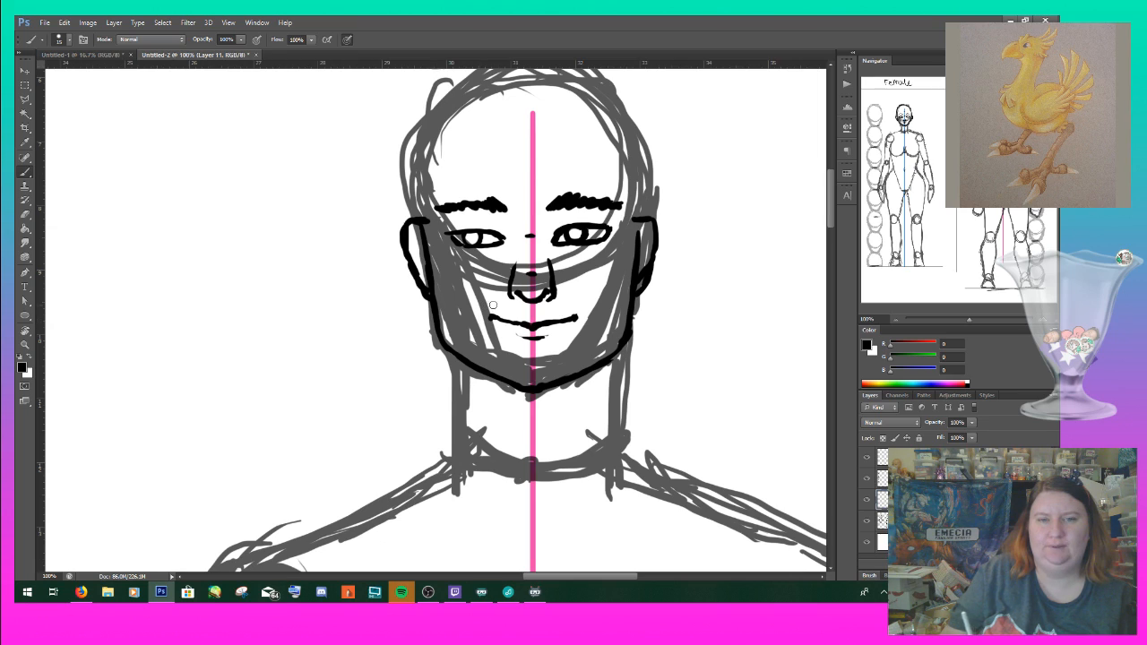
left_click_drag(520, 336, 550, 335)
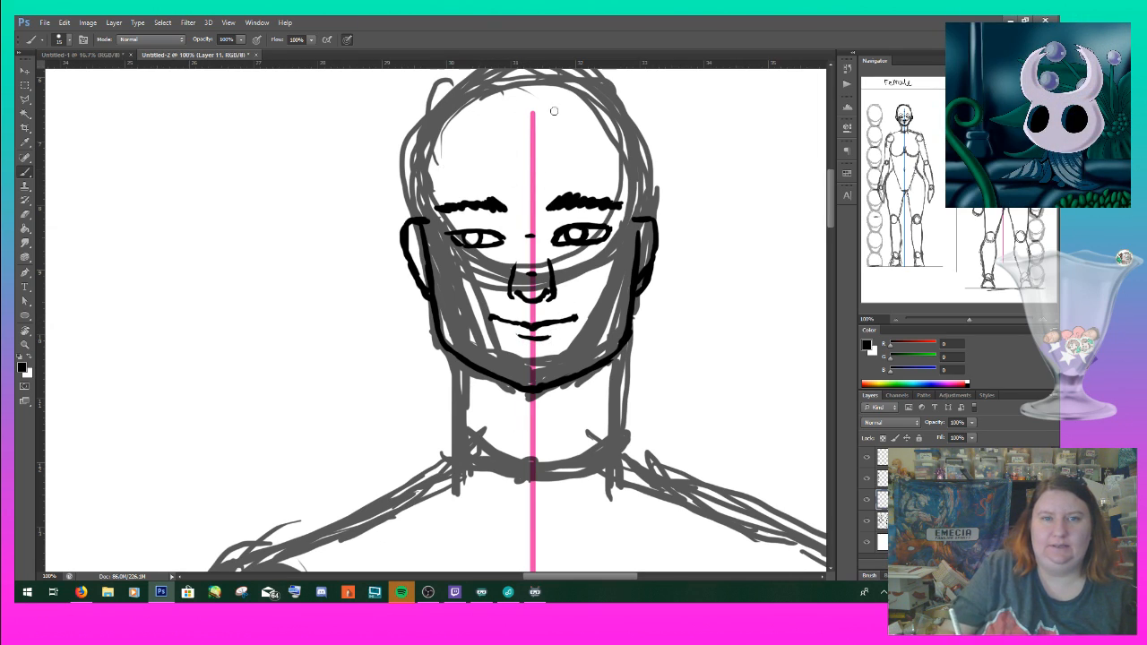
left_click_drag(520, 133, 539, 131)
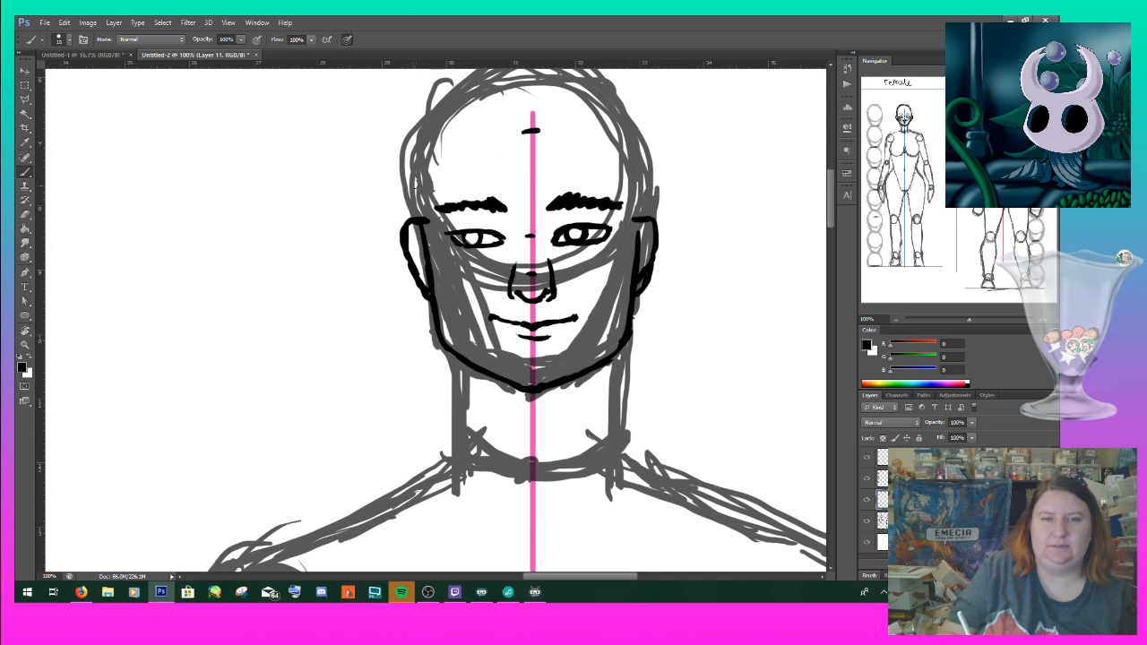
- Outline the male cranium in one curve from ear to ear, and add inner-ear lines and nostril curves beside the nose
mouse_move(420, 208)
left_mouse_down()
mouse_move(416, 165)
mouse_move(415, 193)
mouse_move(430, 119)
mouse_move(416, 153)
mouse_move(454, 95)
mouse_move(426, 122)
mouse_move(479, 81)
mouse_move(573, 79)
mouse_move(604, 91)
mouse_move(573, 75)
mouse_move(607, 93)
mouse_move(581, 80)
mouse_move(621, 123)
mouse_move(603, 92)
mouse_move(636, 185)
mouse_move(632, 146)
mouse_move(642, 224)
left_mouse_up()
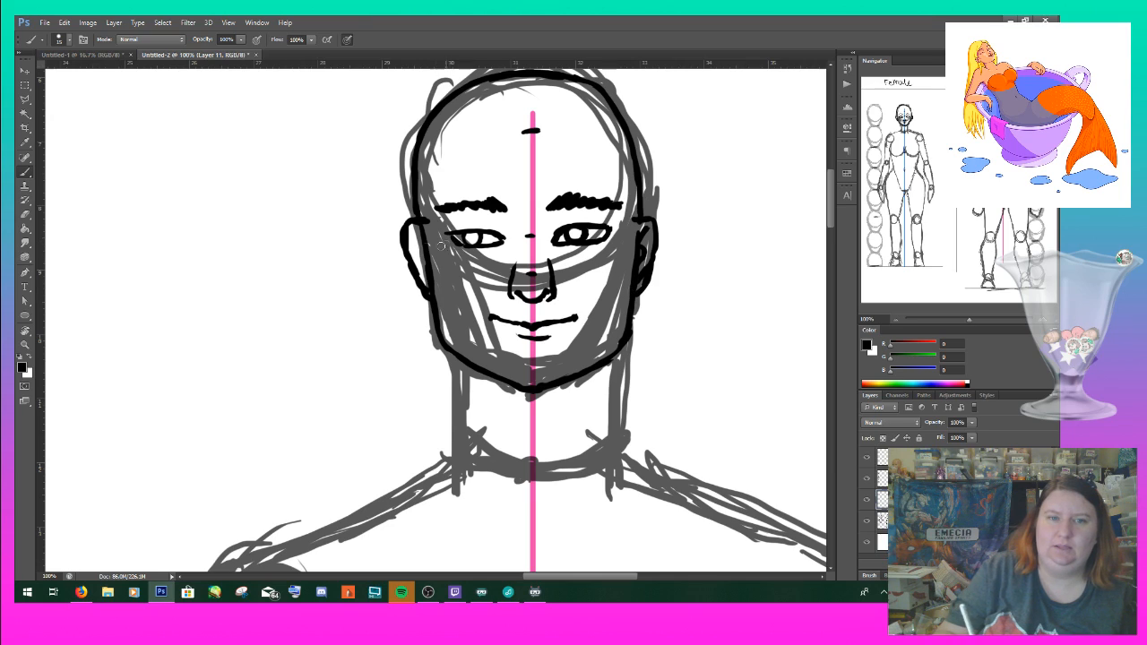
left_click_drag(412, 235, 430, 299)
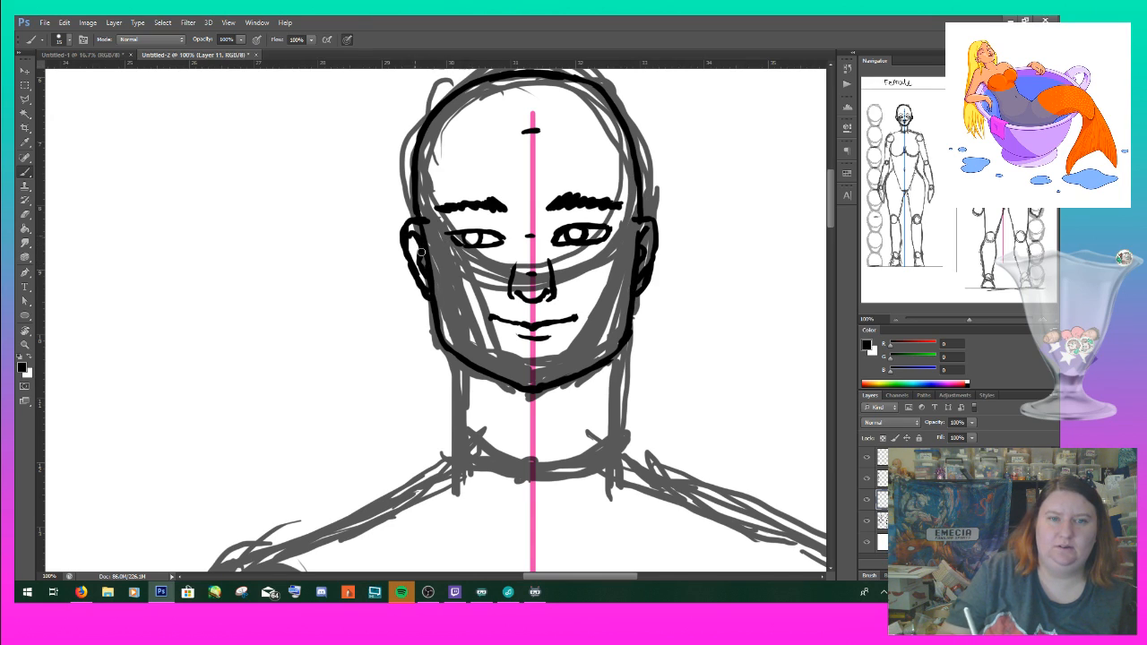
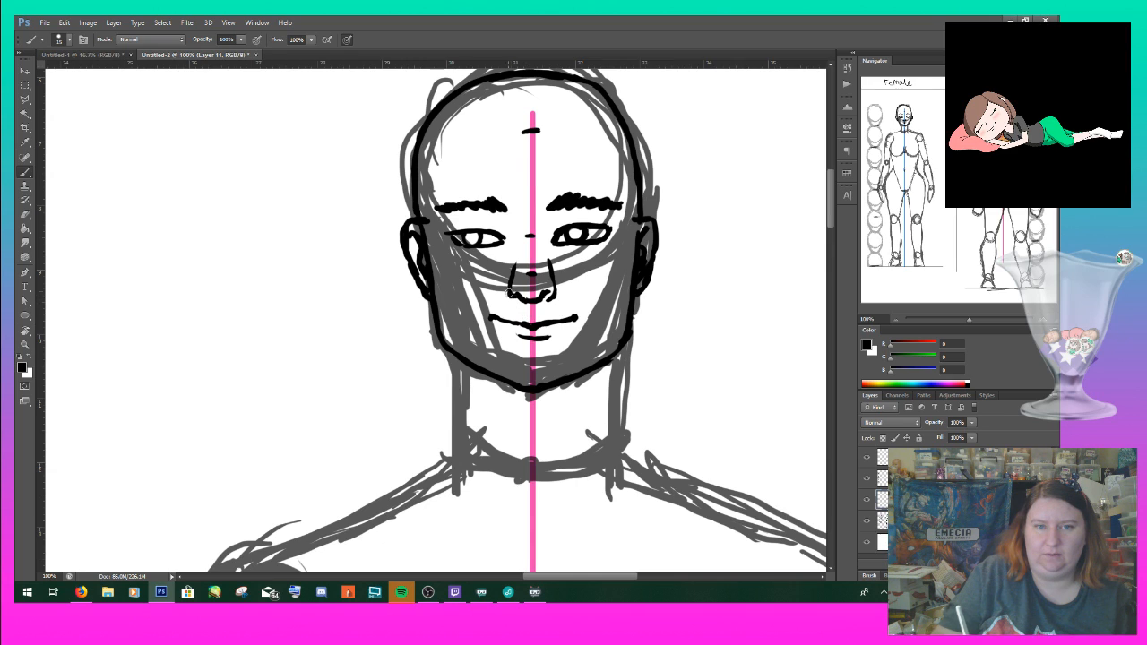
left_click_drag(508, 286, 511, 301)
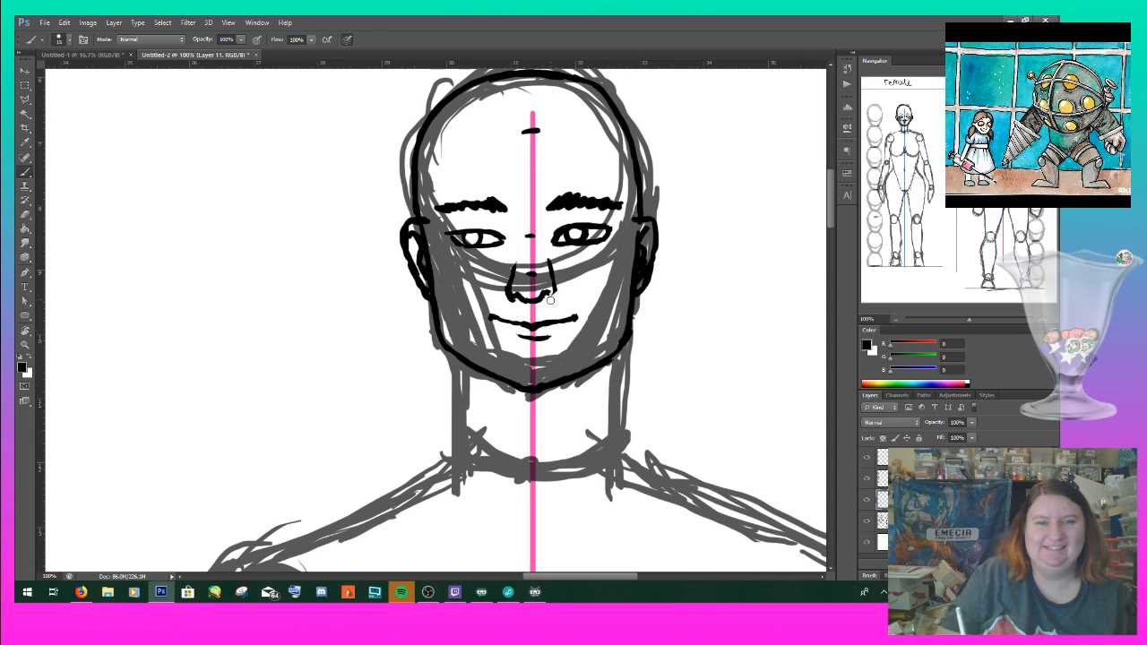
left_click_drag(554, 288, 548, 299)
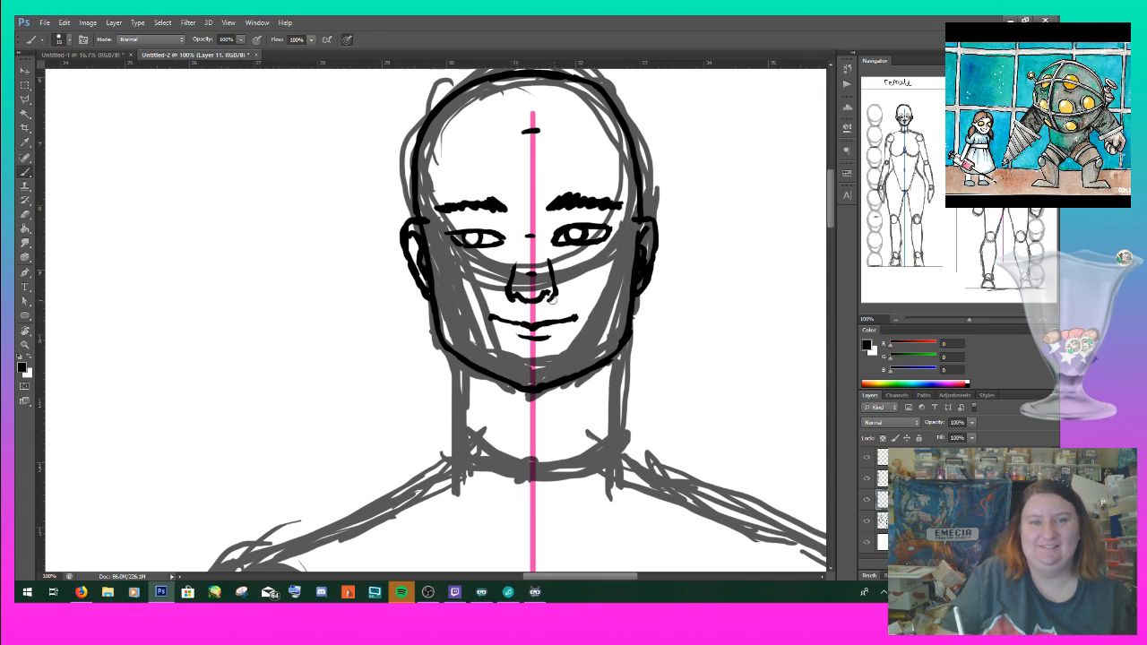
- Ink one side of the male neck and draw both collarbone lines with a small notch between them on the centre line
left_click_drag(453, 354, 437, 472)
scroll(830, 233, "down", 3)
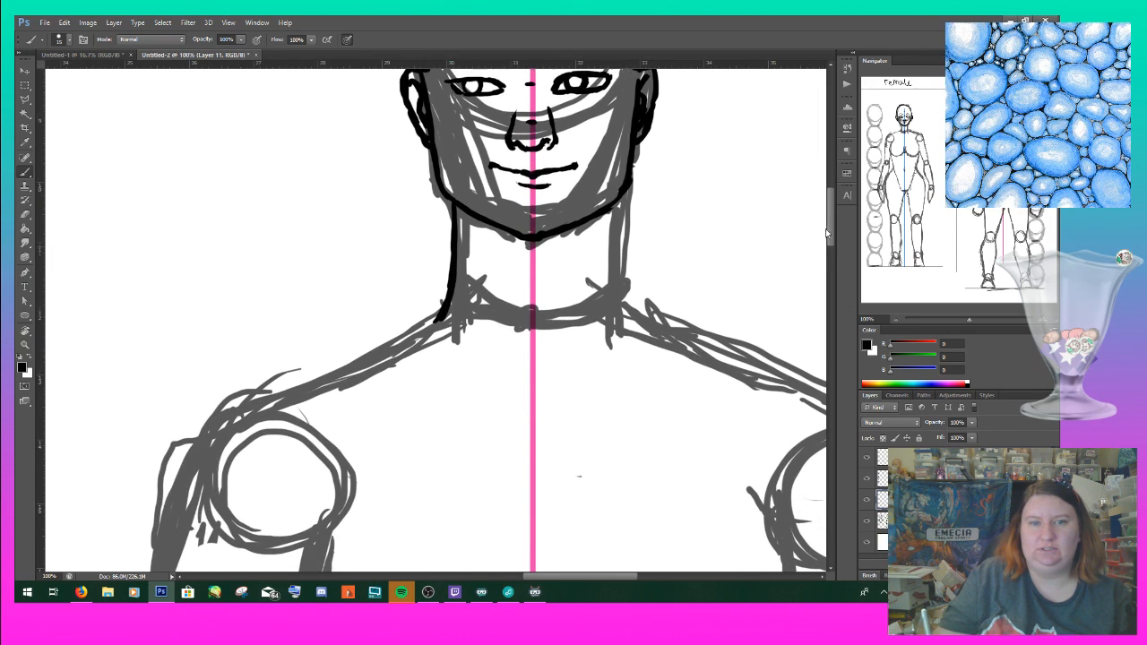
mouse_move(519, 394)
left_mouse_down()
mouse_move(540, 403)
mouse_move(549, 390)
mouse_move(700, 391)
left_mouse_up()
left_click_drag(466, 394, 383, 403)
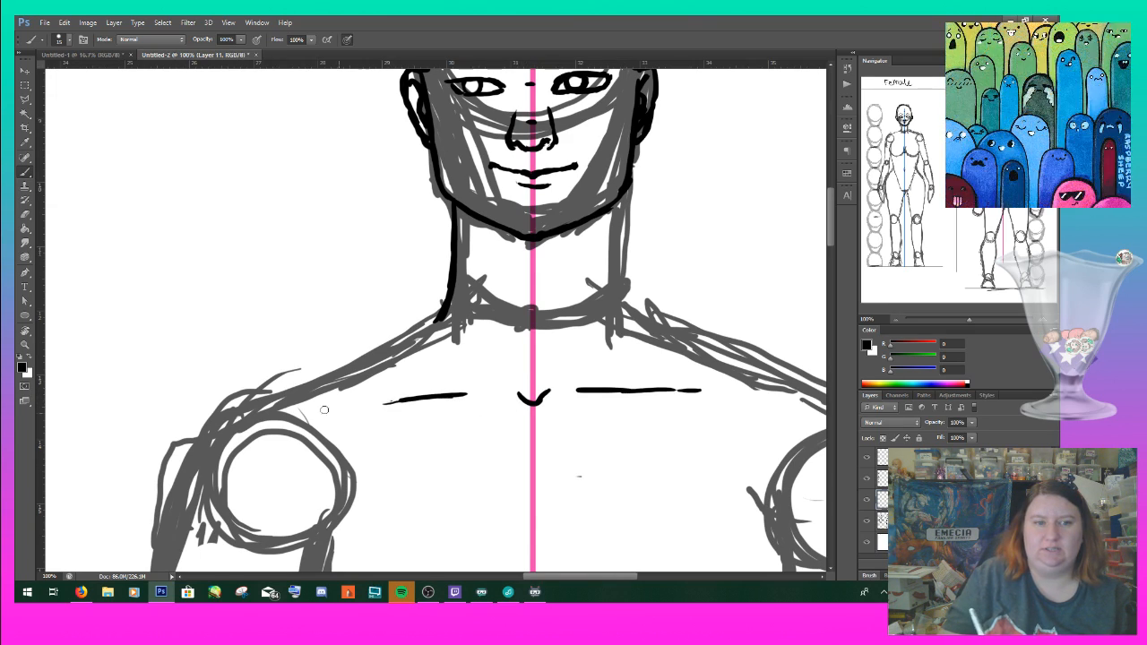
- Ink the male shoulder contour from neck to upper arm, and carry the opposite neck side down into the other shoulder slope
mouse_move(167, 501)
left_mouse_down()
mouse_move(197, 442)
mouse_move(192, 450)
mouse_move(255, 404)
mouse_move(229, 415)
mouse_move(341, 381)
mouse_move(445, 312)
left_mouse_up()
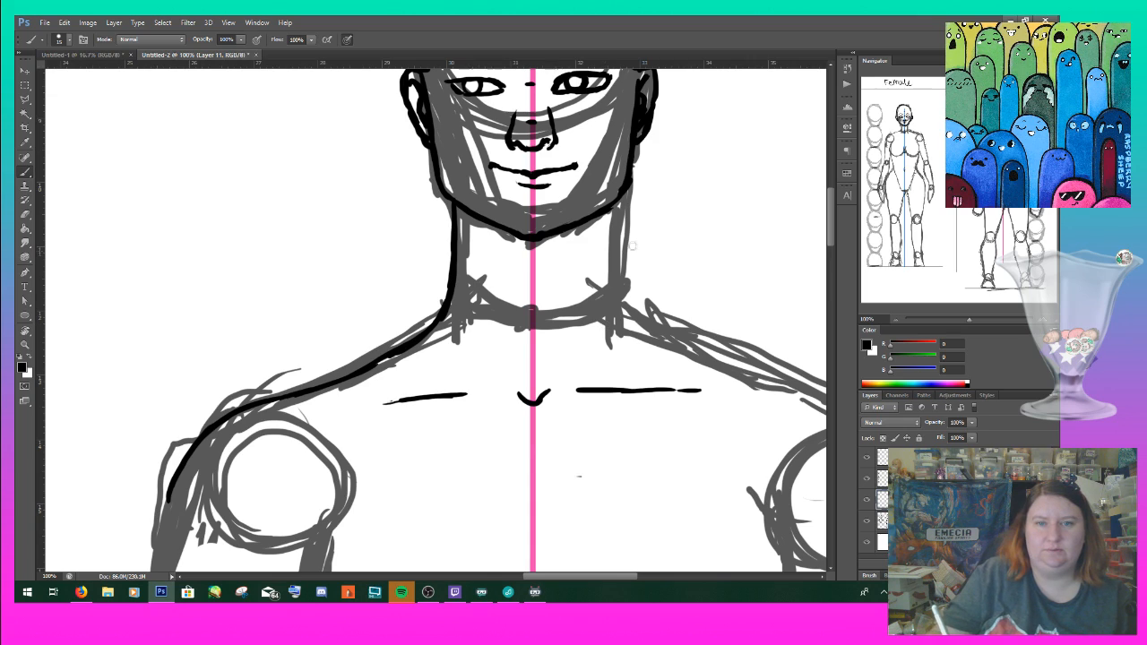
mouse_move(618, 199)
left_mouse_down()
mouse_move(622, 304)
mouse_move(617, 261)
mouse_move(672, 333)
mouse_move(635, 312)
mouse_move(697, 340)
left_mouse_up()
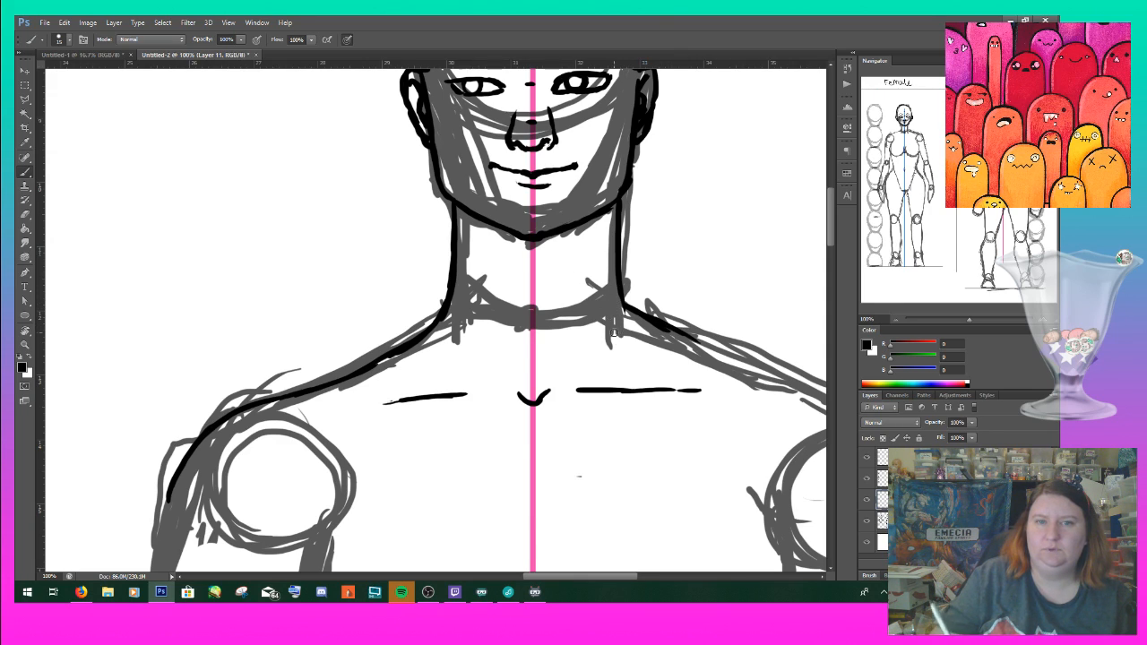
- Hide the two layers holding the grey head-measuring ovals beside the mannequin figures
left_click(895, 319)
left_click(895, 319)
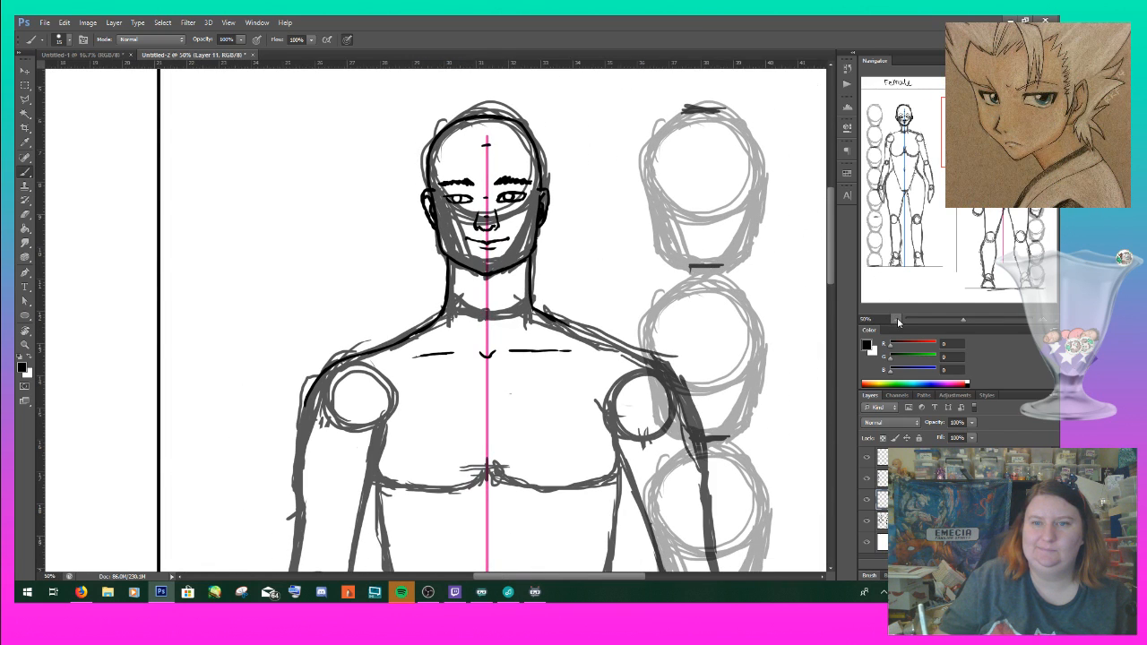
left_click(896, 318)
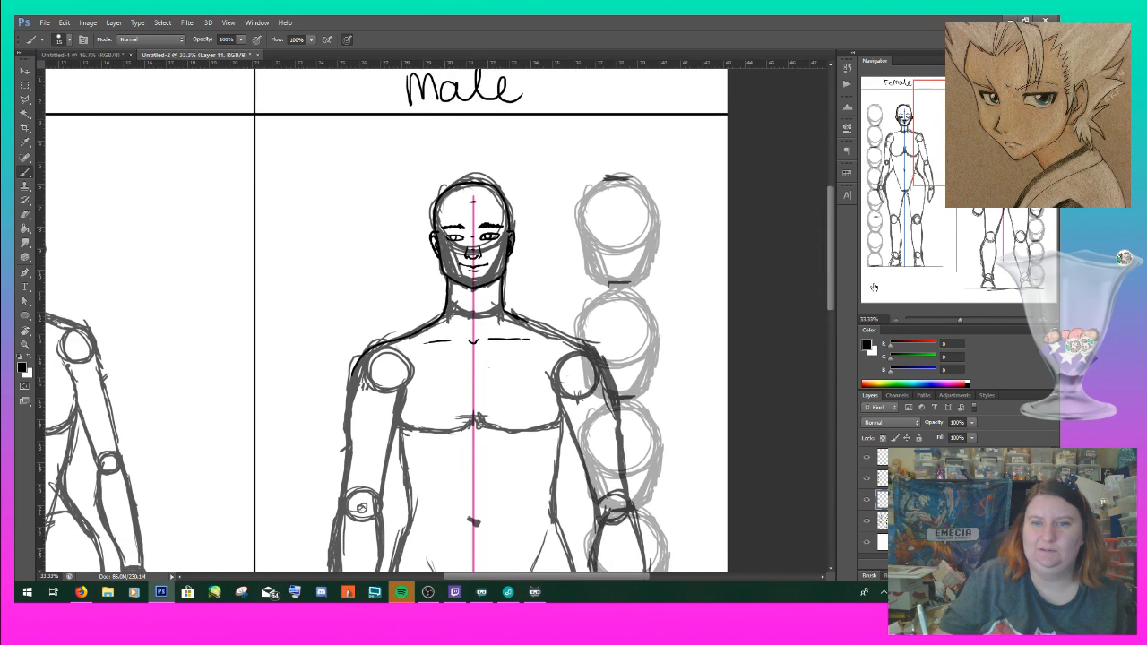
left_click(868, 523)
left_click(869, 523)
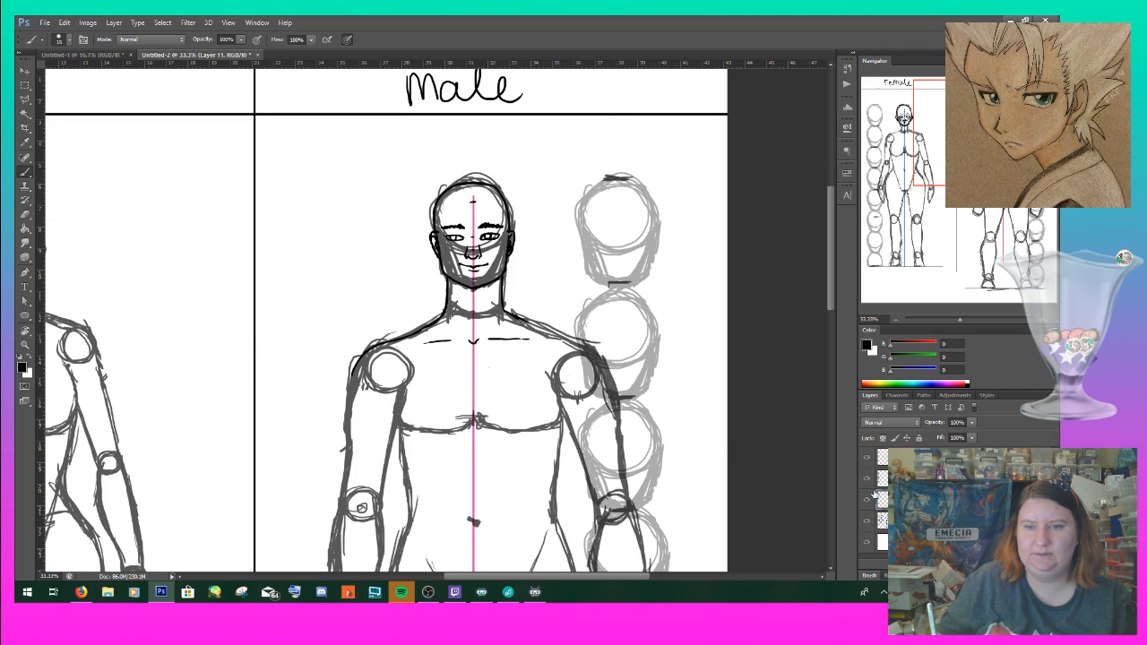
left_click(867, 460)
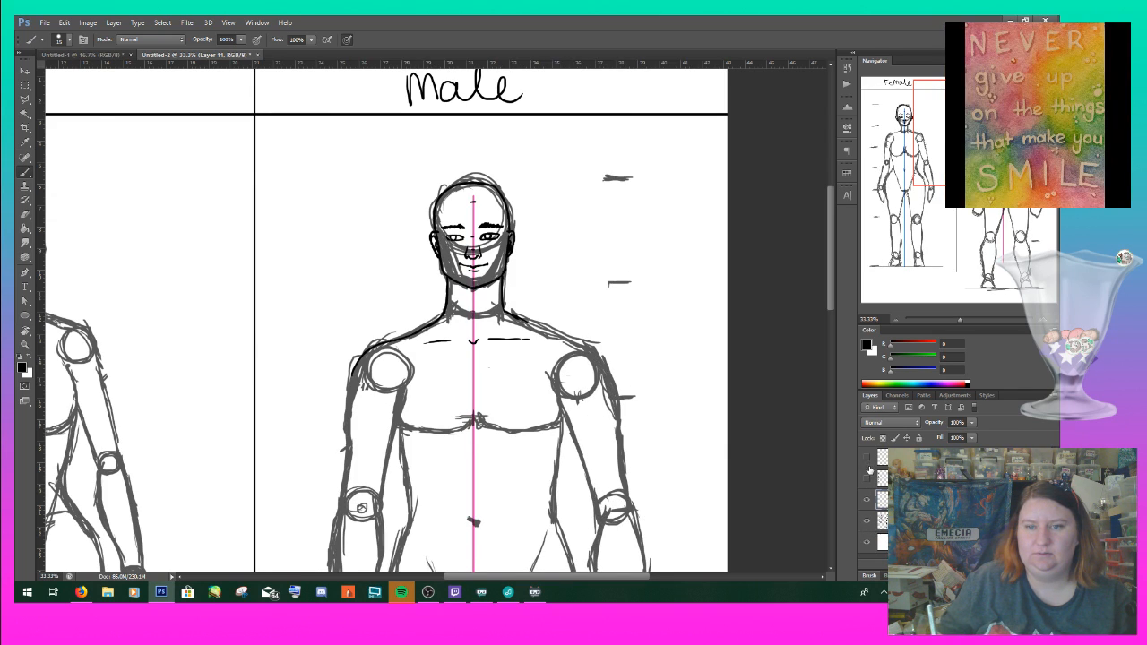
left_click(869, 543)
left_click(868, 543)
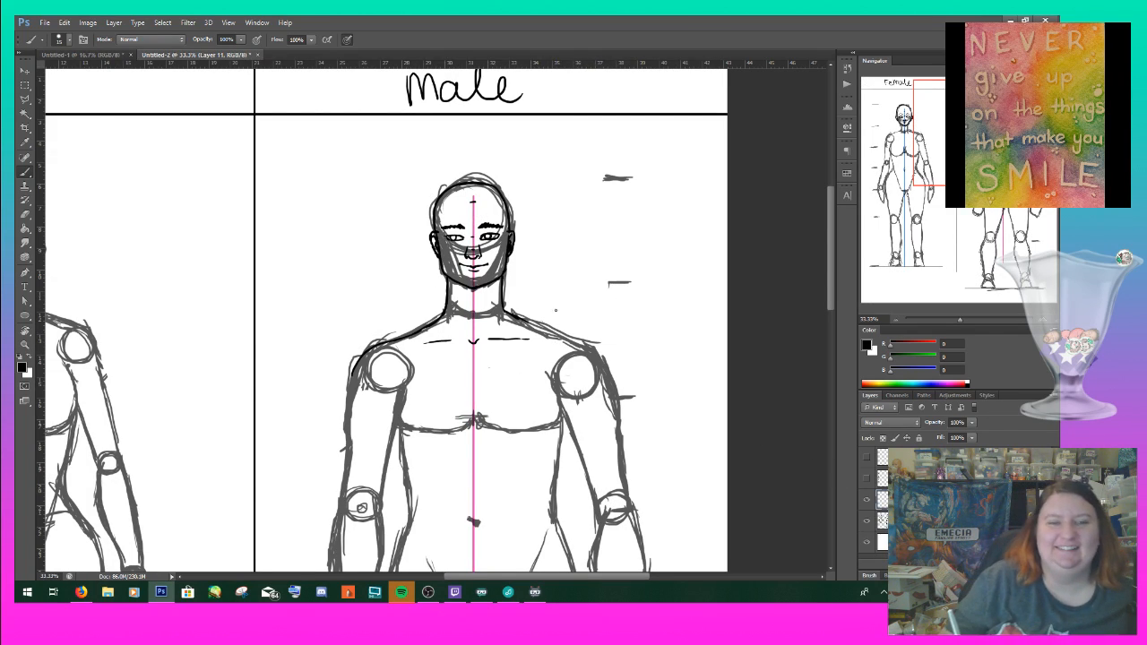
- Draw black lines for the male figure's waistline, both outer hips and the creases at the crotch with the brush
left_click_drag(831, 235, 831, 275)
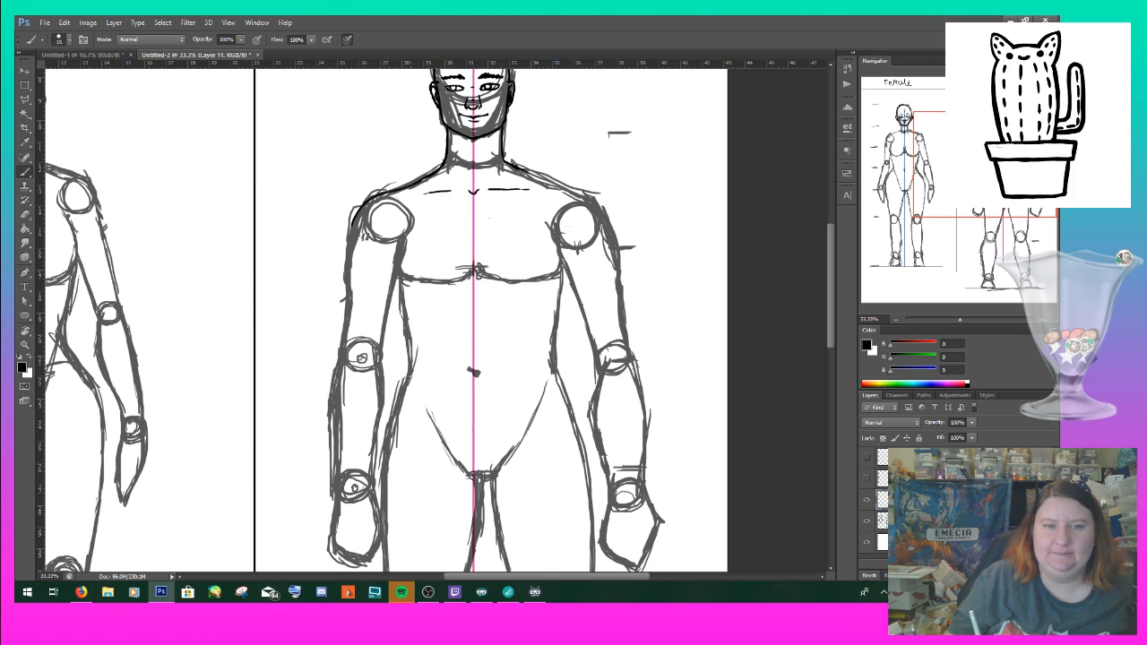
mouse_move(410, 376)
left_mouse_down()
mouse_move(529, 375)
mouse_move(400, 397)
mouse_move(385, 539)
left_mouse_up()
left_click_drag(386, 468, 384, 528)
mouse_move(460, 479)
left_mouse_down()
mouse_move(496, 475)
mouse_move(529, 432)
left_mouse_up()
mouse_move(496, 476)
left_mouse_down()
mouse_move(534, 451)
mouse_move(530, 461)
left_mouse_up()
mouse_move(493, 483)
left_mouse_down()
mouse_move(507, 473)
mouse_move(449, 461)
mouse_move(440, 447)
mouse_move(467, 479)
left_mouse_up()
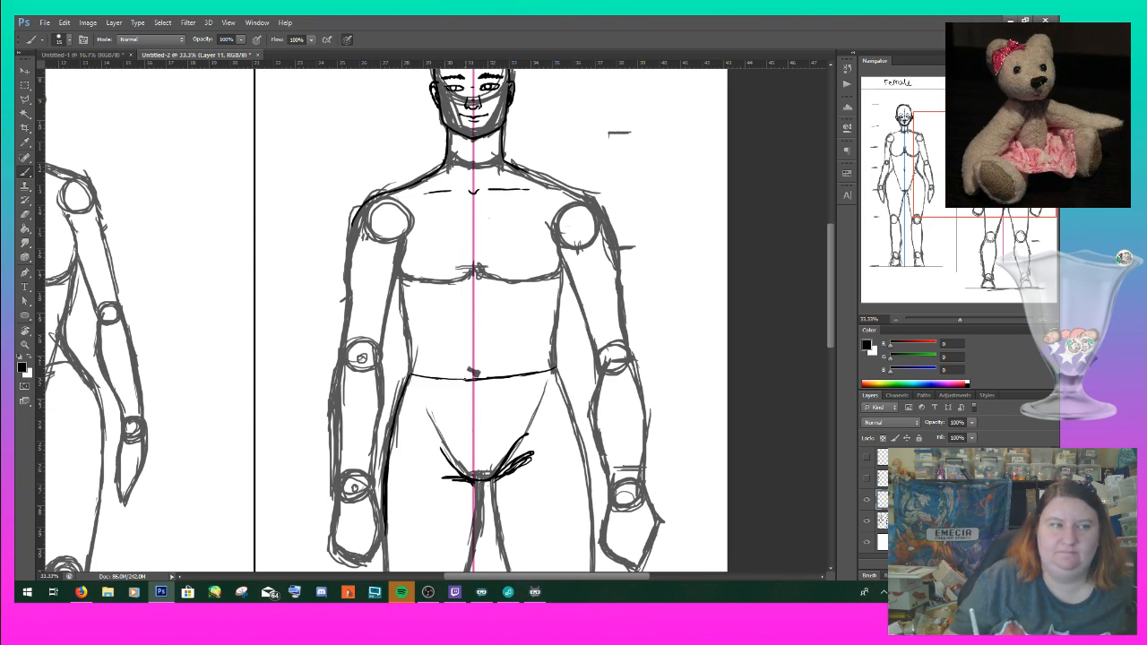
right_click(451, 386)
left_click(486, 369)
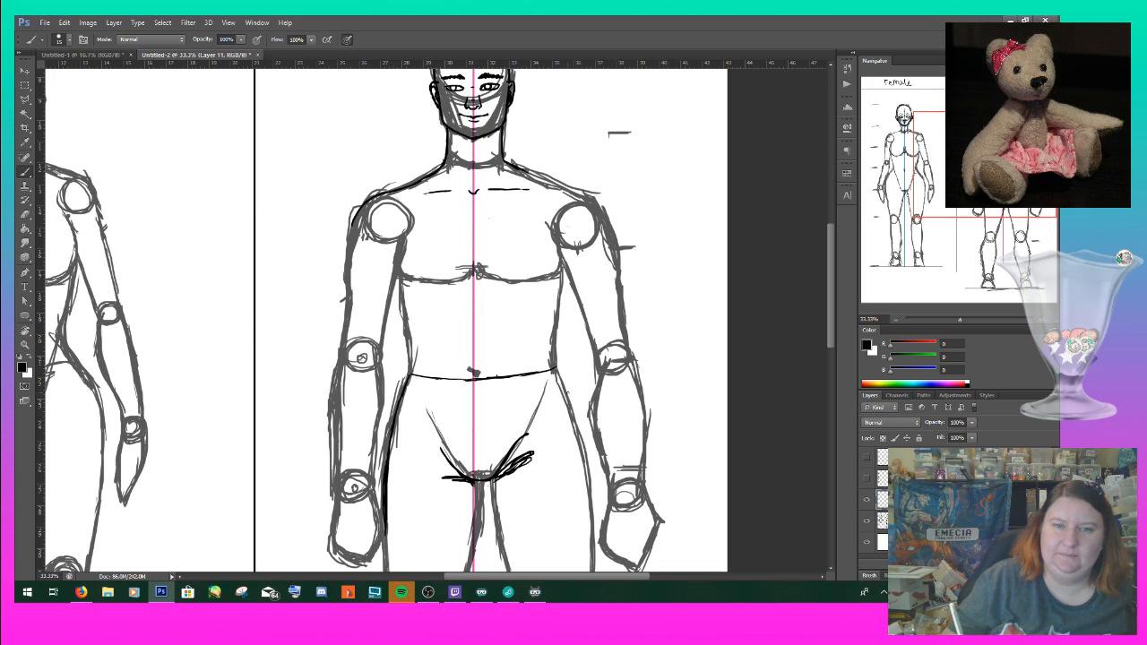
left_click_drag(556, 367, 585, 462)
- Outline the inner and outer edges of the male figure's right-hand thigh in black, continuing just past the knee
left_click_drag(832, 280, 831, 333)
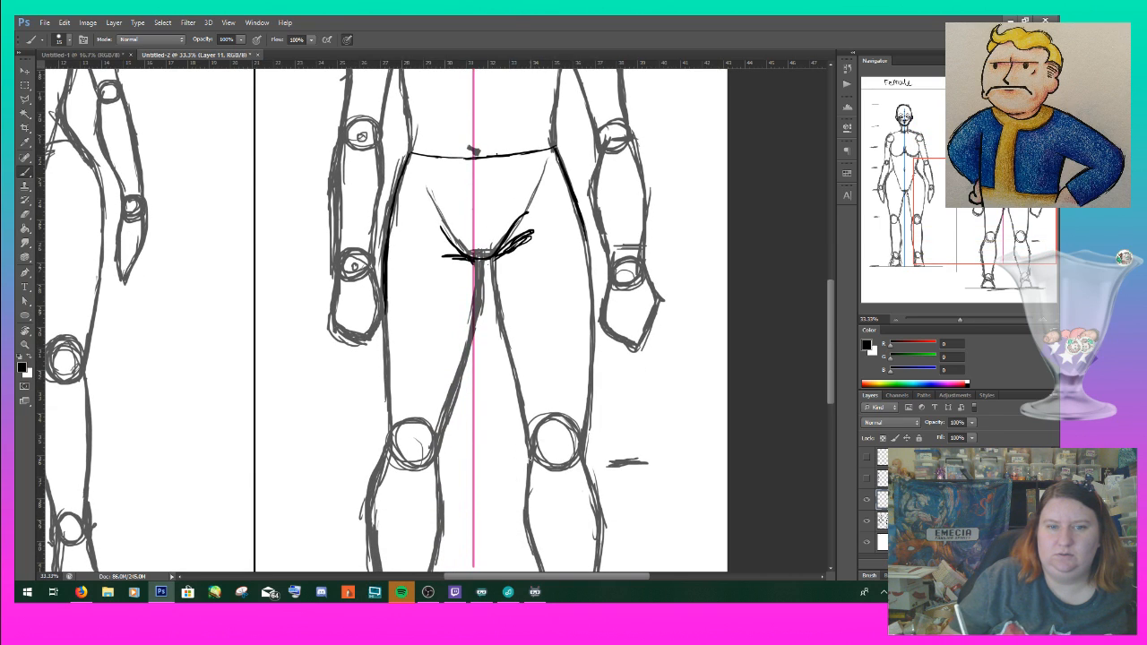
mouse_move(523, 429)
left_mouse_down()
mouse_move(541, 475)
mouse_move(527, 484)
mouse_move(525, 509)
mouse_move(525, 430)
left_mouse_up()
left_click_drag(491, 261, 499, 307)
left_click_drag(493, 276, 506, 358)
left_click_drag(500, 318, 517, 413)
left_click_drag(508, 357, 528, 461)
left_click_drag(586, 414, 599, 487)
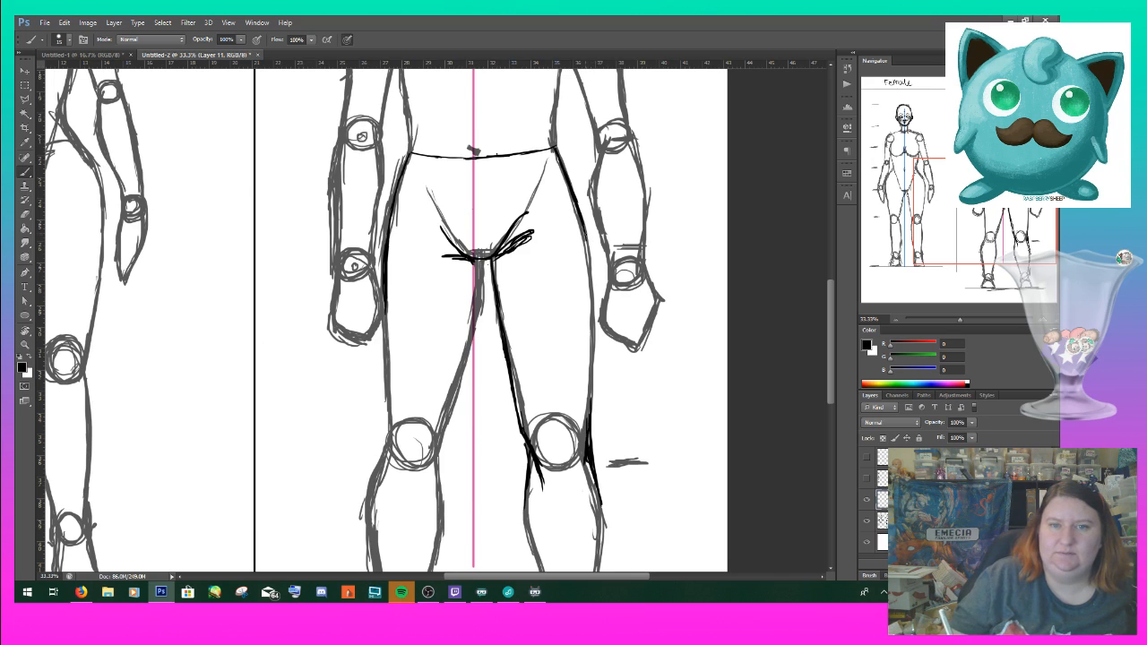
left_click_drag(584, 230, 592, 333)
left_click_drag(590, 289, 591, 373)
left_click_drag(590, 324, 588, 414)
- Outline the left-hand thigh's inner edge from knee to crotch and its outer edge from the hip past the knee
mouse_move(440, 484)
left_mouse_down()
mouse_move(445, 414)
mouse_move(430, 477)
left_mouse_up()
left_click_drag(446, 421, 484, 262)
mouse_move(476, 316)
left_mouse_down()
mouse_move(481, 288)
mouse_move(507, 364)
left_mouse_up()
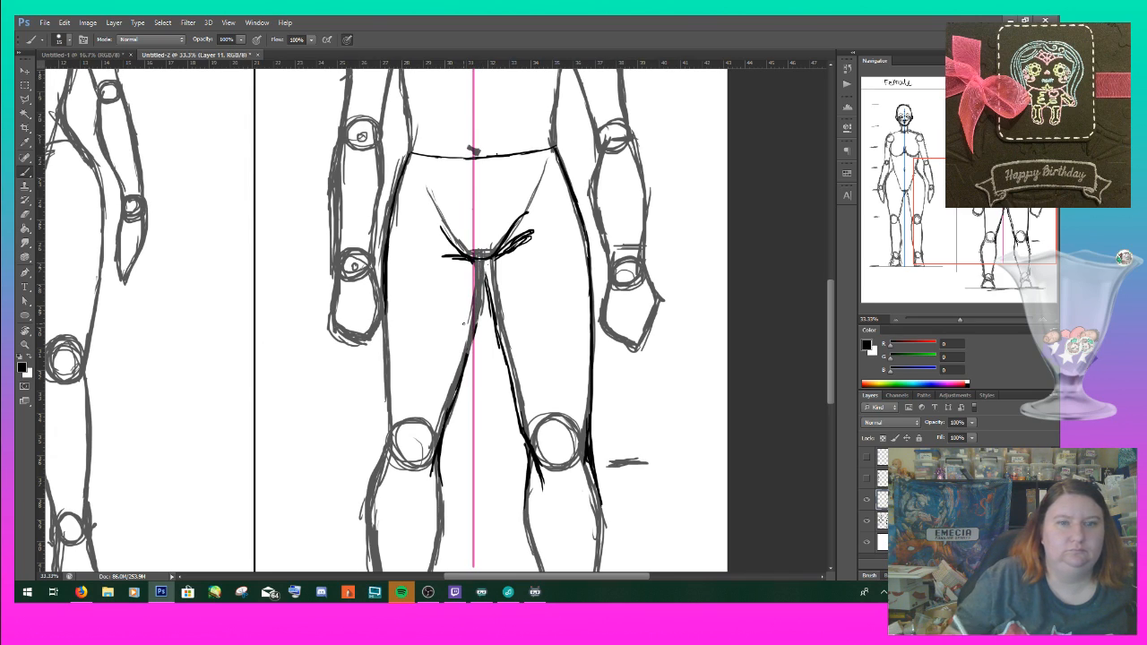
left_click_drag(483, 260, 467, 351)
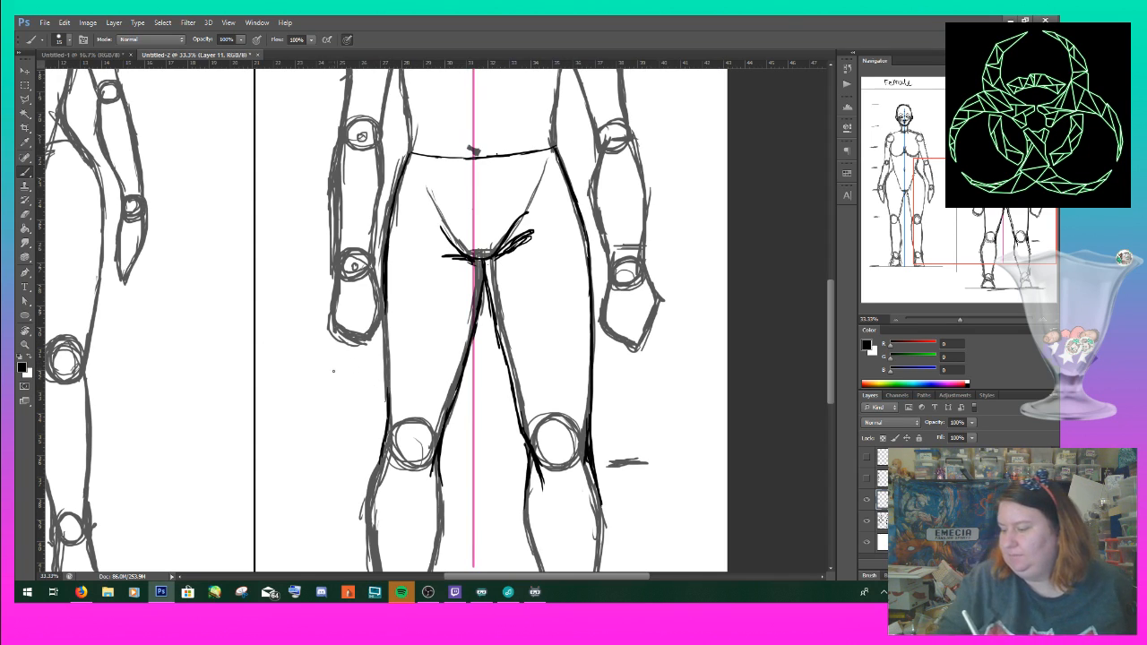
mouse_move(384, 299)
left_mouse_down()
mouse_move(377, 438)
mouse_move(387, 423)
mouse_move(368, 543)
left_mouse_up()
- Outline both sides of the left-hand lower leg as a trouser leg from the knee down to the ankle
left_click_drag(827, 315, 832, 353)
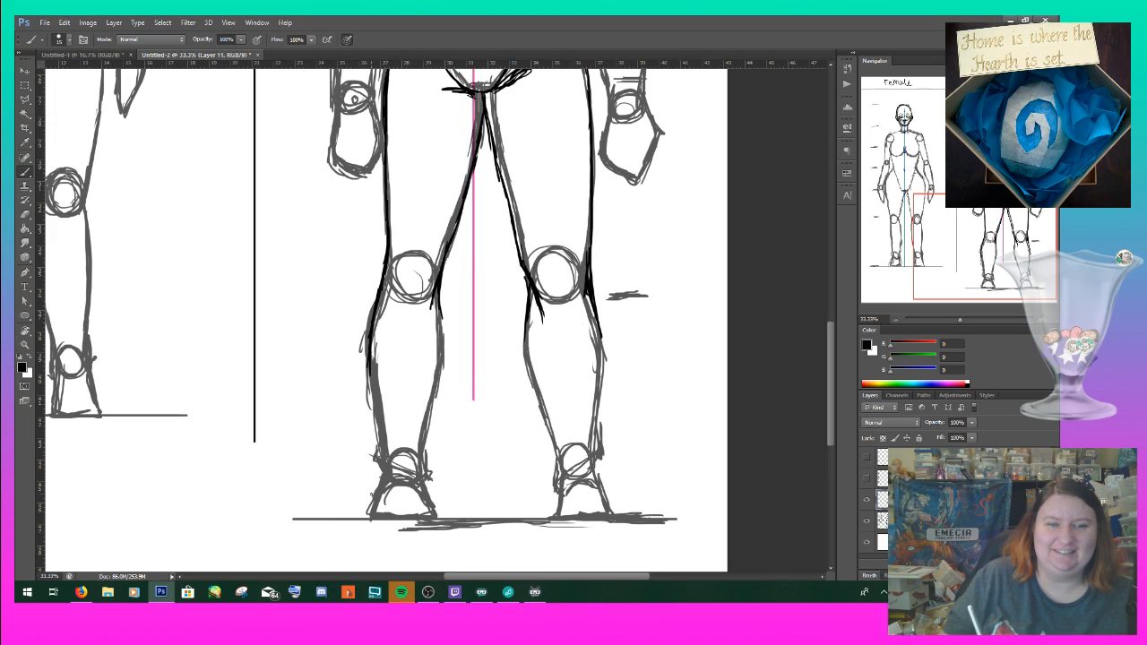
left_click_drag(368, 371, 376, 473)
left_click_drag(372, 432, 375, 469)
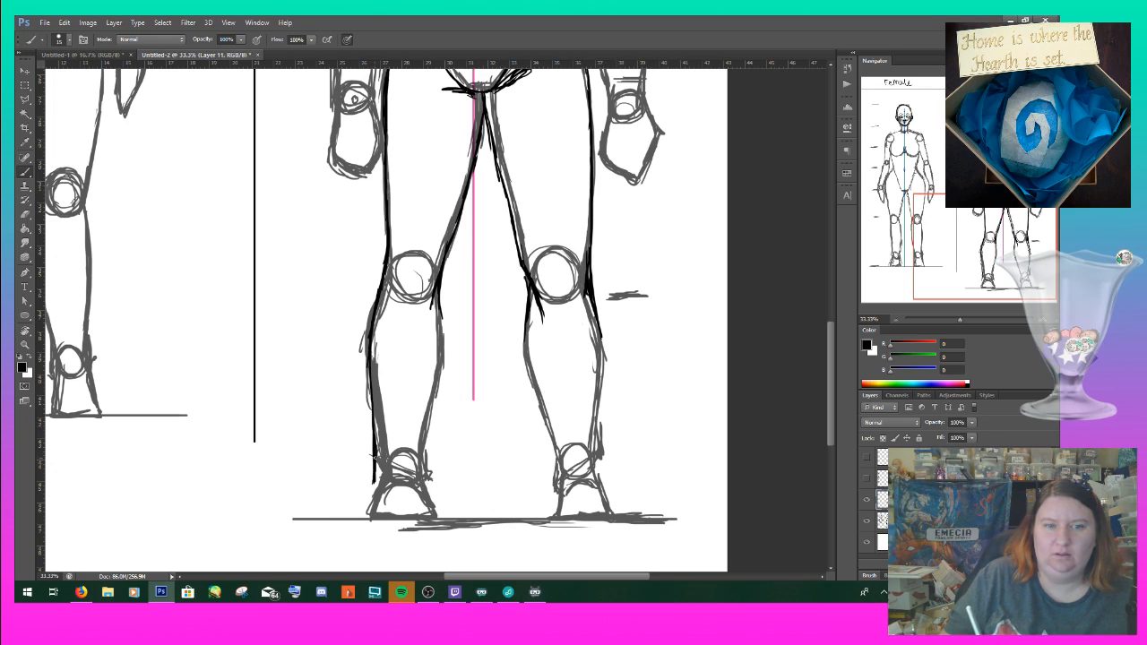
left_click_drag(444, 308, 444, 346)
mouse_move(443, 278)
left_mouse_down()
mouse_move(443, 322)
mouse_move(445, 312)
left_mouse_up()
left_click_drag(443, 261, 444, 326)
left_click_drag(443, 344, 440, 443)
left_click_drag(440, 369, 439, 488)
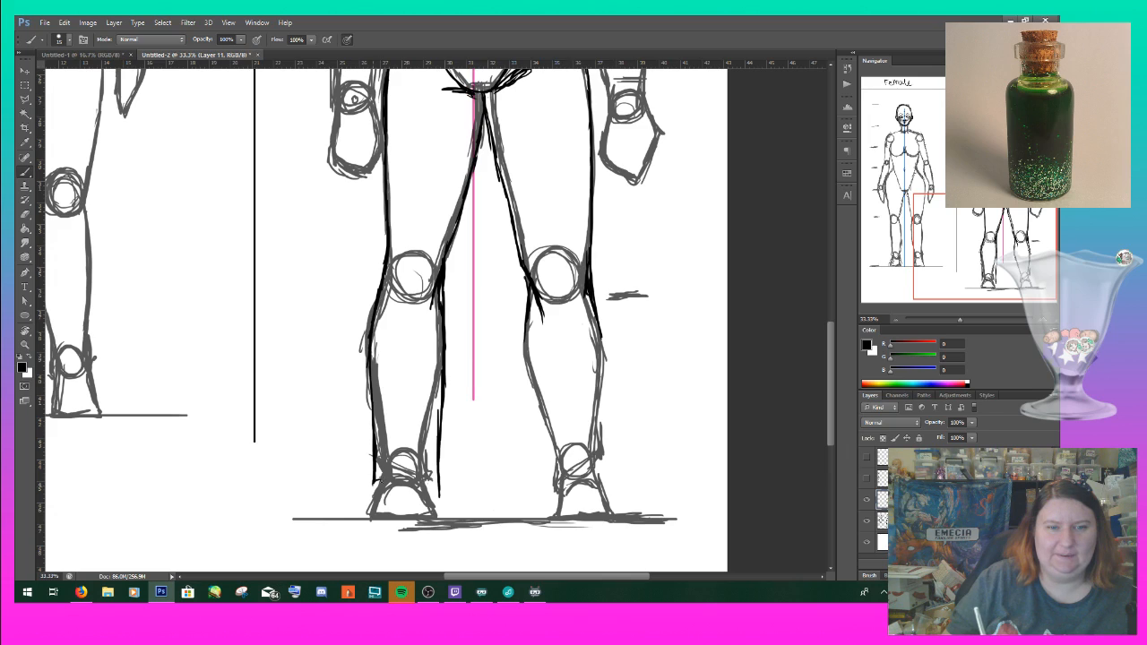
- Draw the trouser cuff folds and a rounded shoe with a thick sole on the left-hand foot
mouse_move(380, 483)
left_mouse_down()
mouse_move(418, 471)
mouse_move(382, 473)
mouse_move(413, 463)
mouse_move(432, 492)
left_mouse_up()
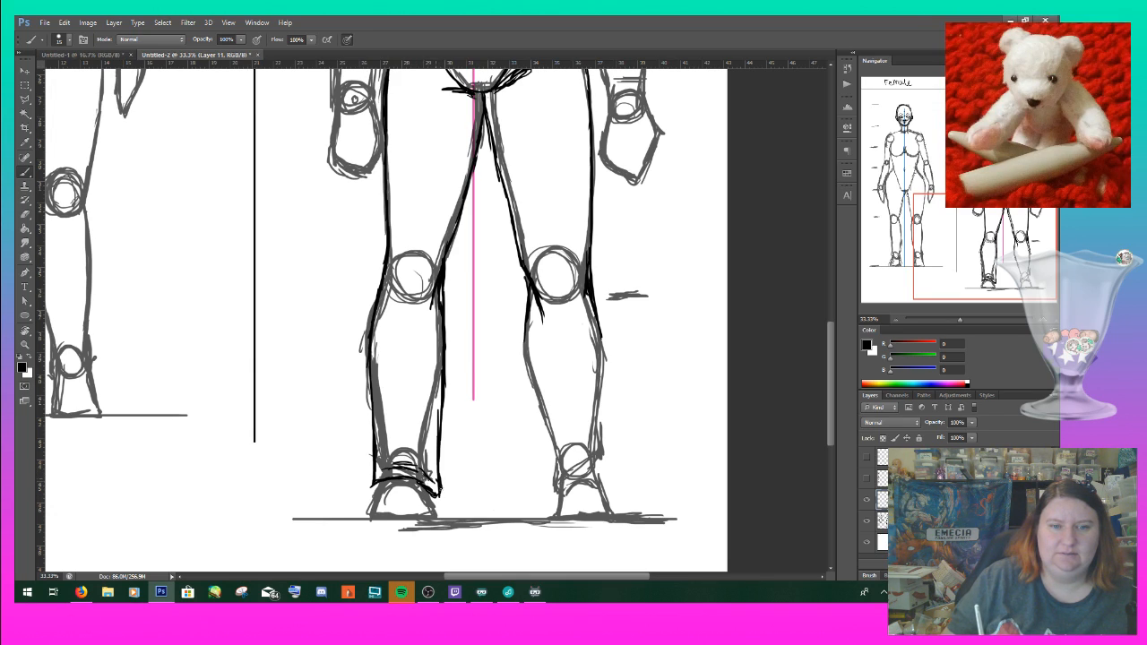
left_click_drag(426, 462, 437, 475)
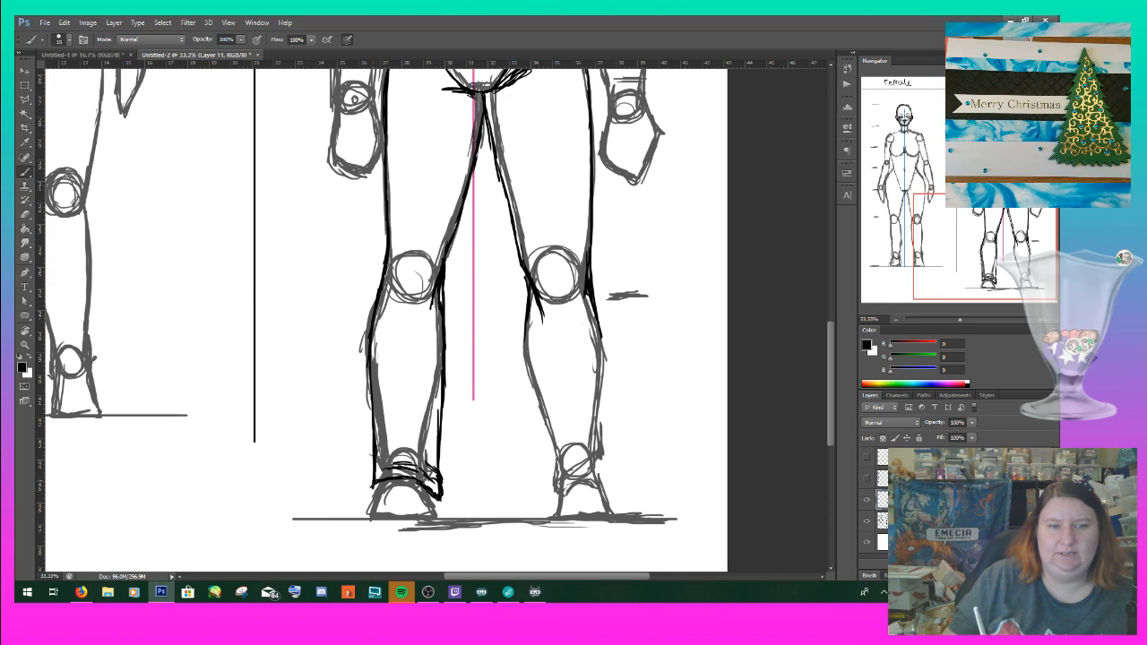
mouse_move(374, 488)
left_mouse_down()
mouse_move(368, 513)
mouse_move(405, 522)
mouse_move(439, 512)
mouse_move(429, 521)
left_mouse_up()
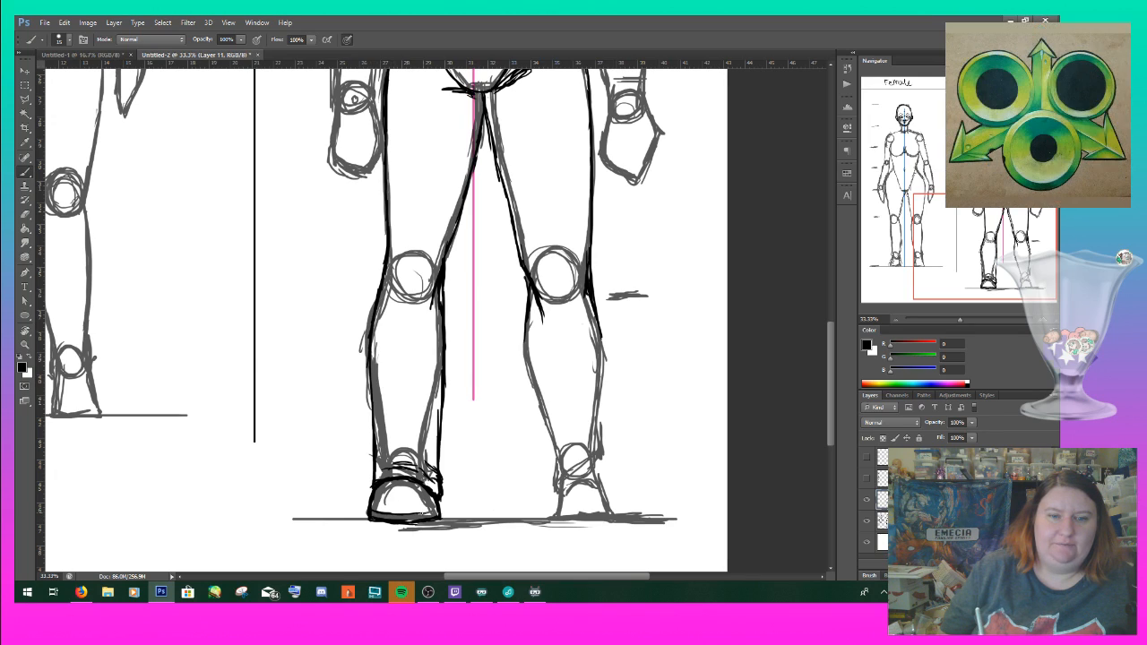
left_click_drag(436, 513, 386, 513)
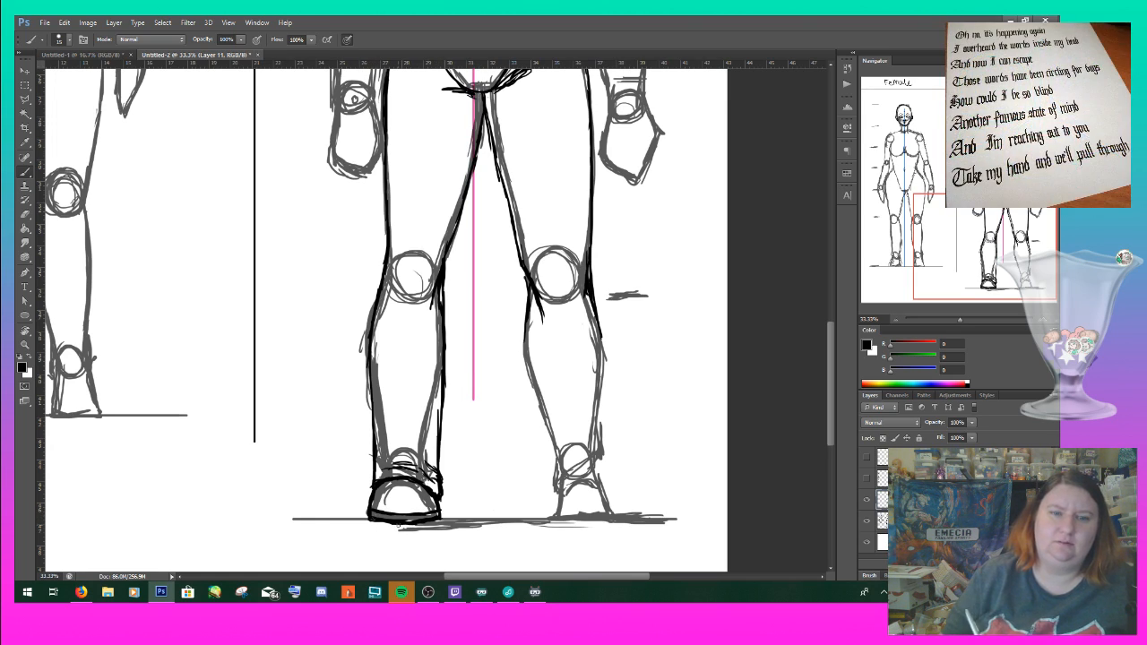
left_click_drag(373, 510, 429, 512)
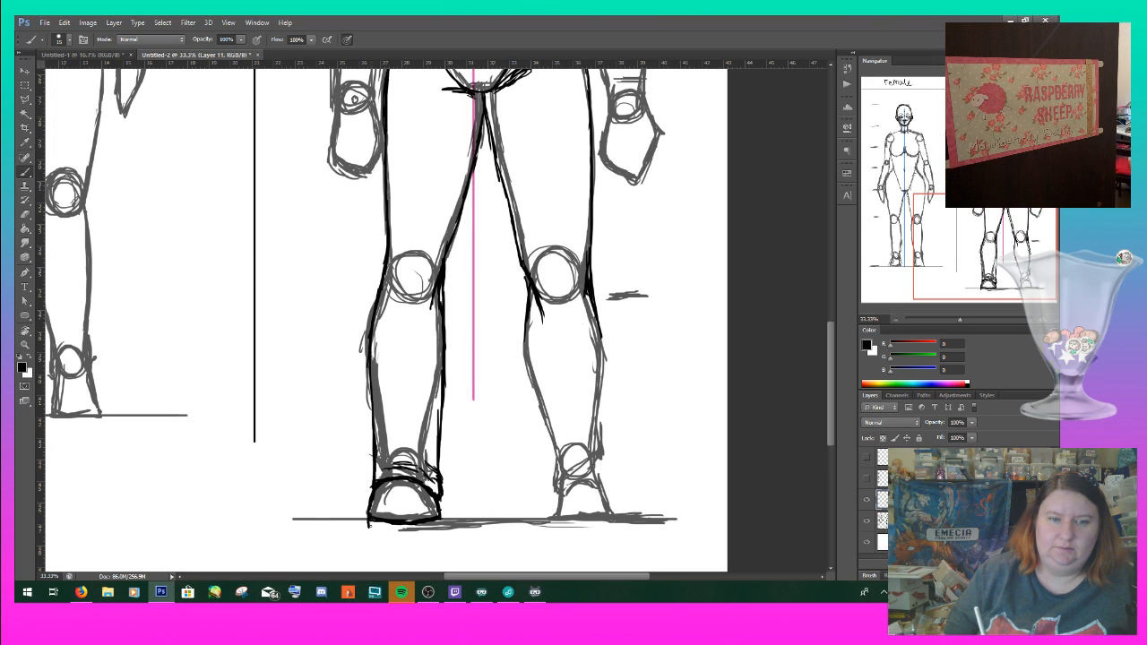
left_click_drag(371, 525, 416, 532)
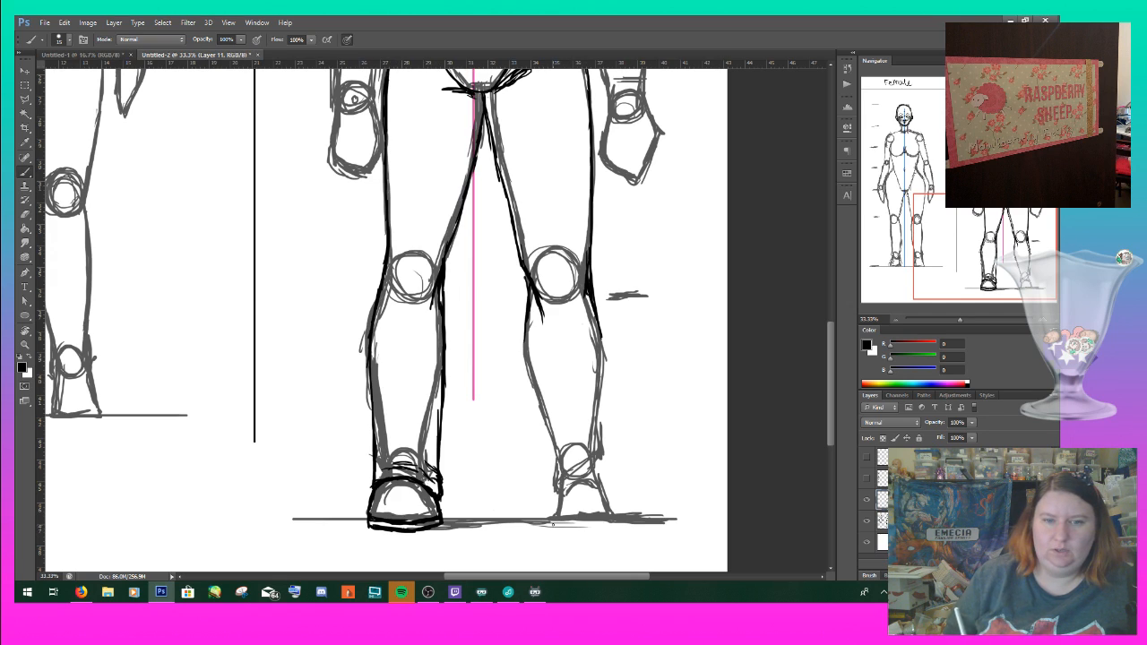
- Draw a matching rounded shoe with a sole on the right-hand foot, with the trouser cuff folded around its ankle
mouse_move(553, 526)
left_mouse_down()
mouse_move(568, 486)
mouse_move(609, 516)
mouse_move(584, 529)
mouse_move(602, 530)
mouse_move(611, 502)
mouse_move(616, 521)
mouse_move(590, 524)
mouse_move(618, 520)
mouse_move(558, 521)
mouse_move(617, 526)
left_mouse_up()
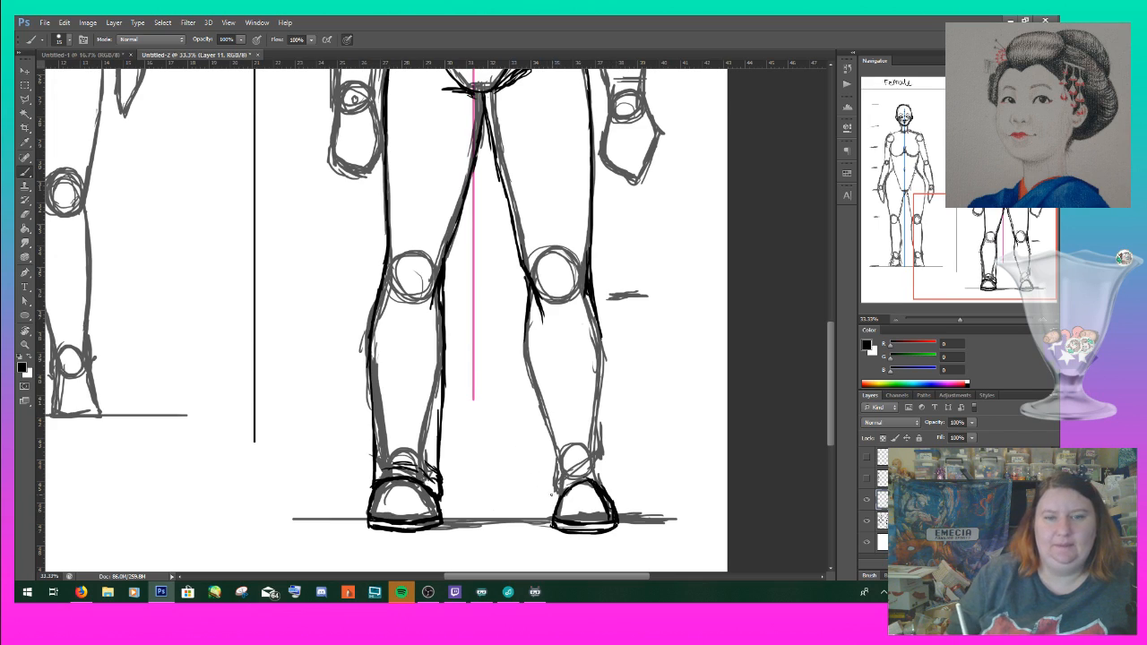
left_click_drag(550, 505, 551, 475)
left_click_drag(545, 418, 549, 494)
mouse_move(549, 498)
left_mouse_down()
mouse_move(556, 511)
mouse_move(547, 493)
left_mouse_up()
mouse_move(545, 510)
left_mouse_down()
mouse_move(547, 479)
mouse_move(585, 471)
mouse_move(611, 502)
mouse_move(598, 416)
left_mouse_up()
- Outline the right-hand lower leg's outer and inner edges in black from below the knee to the cuff
left_click_drag(604, 333, 600, 426)
left_click_drag(602, 380, 605, 468)
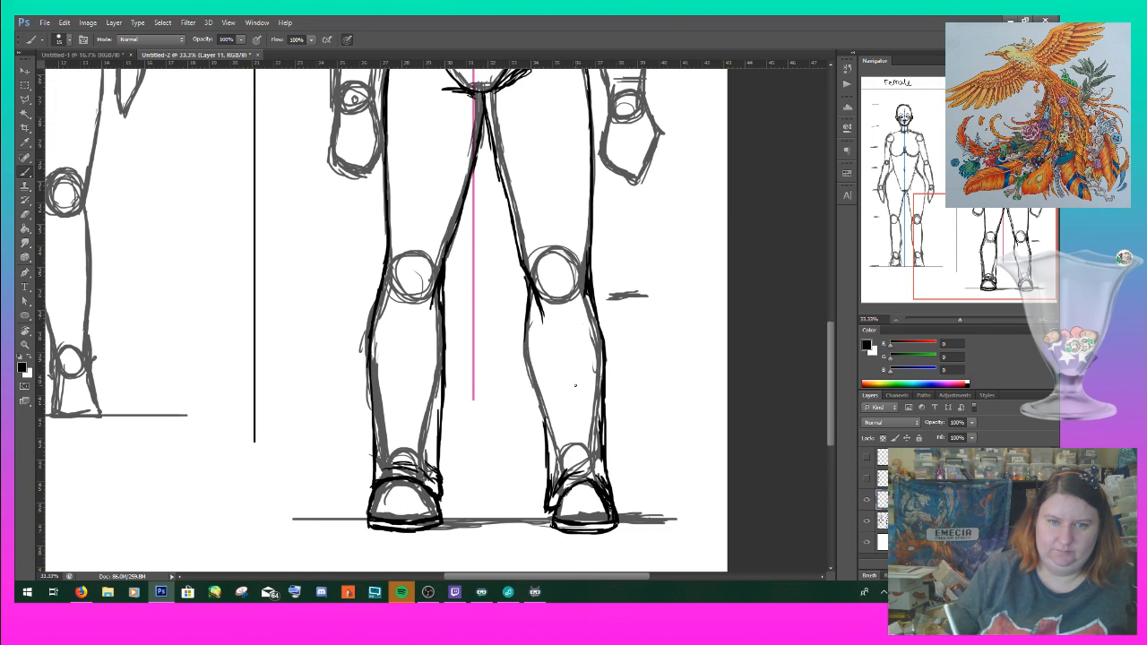
left_click_drag(526, 322, 550, 471)
left_click_drag(539, 426, 545, 464)
left_click_drag(523, 338, 534, 388)
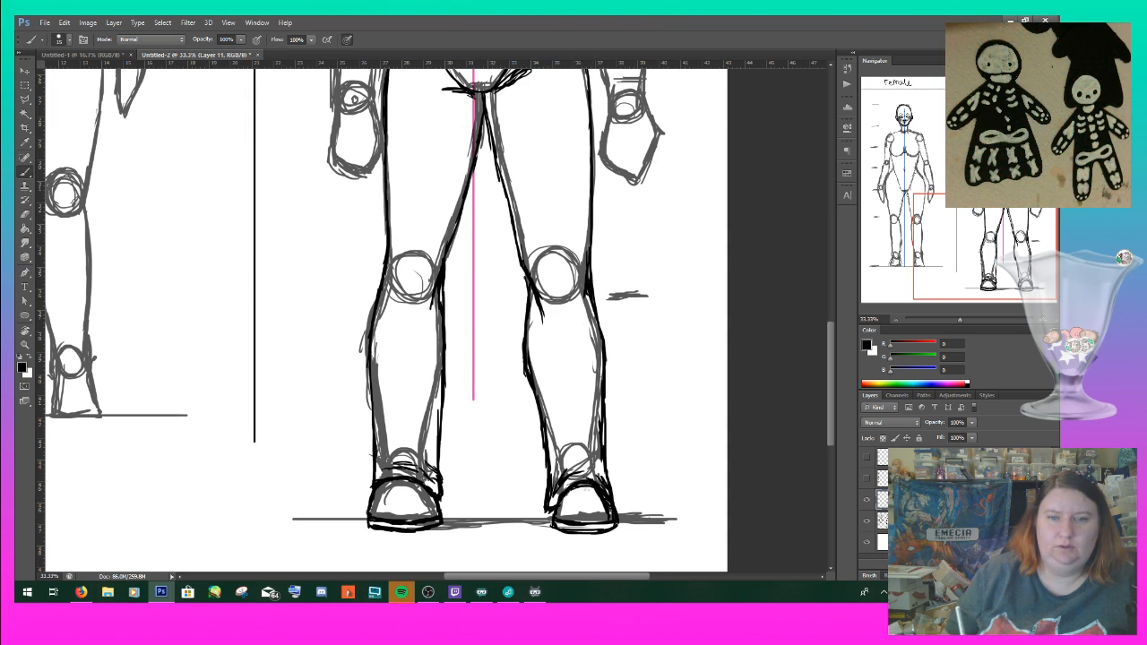
left_click_drag(548, 510, 553, 519)
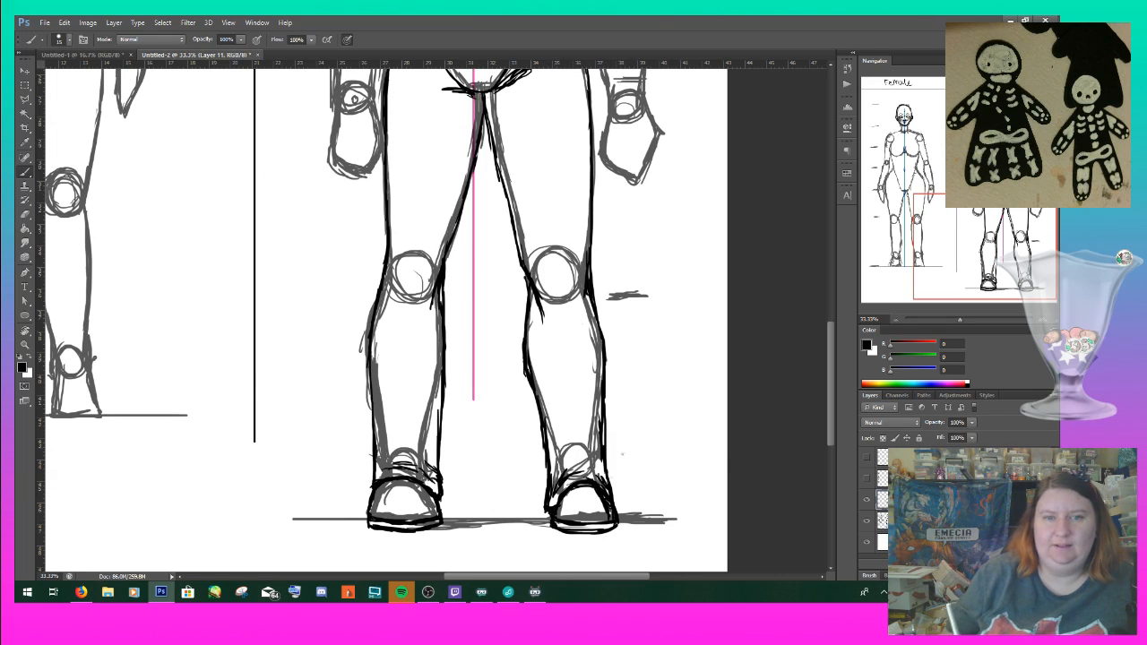
scroll(835, 324, "up", 3)
scroll(830, 288, "up", 6)
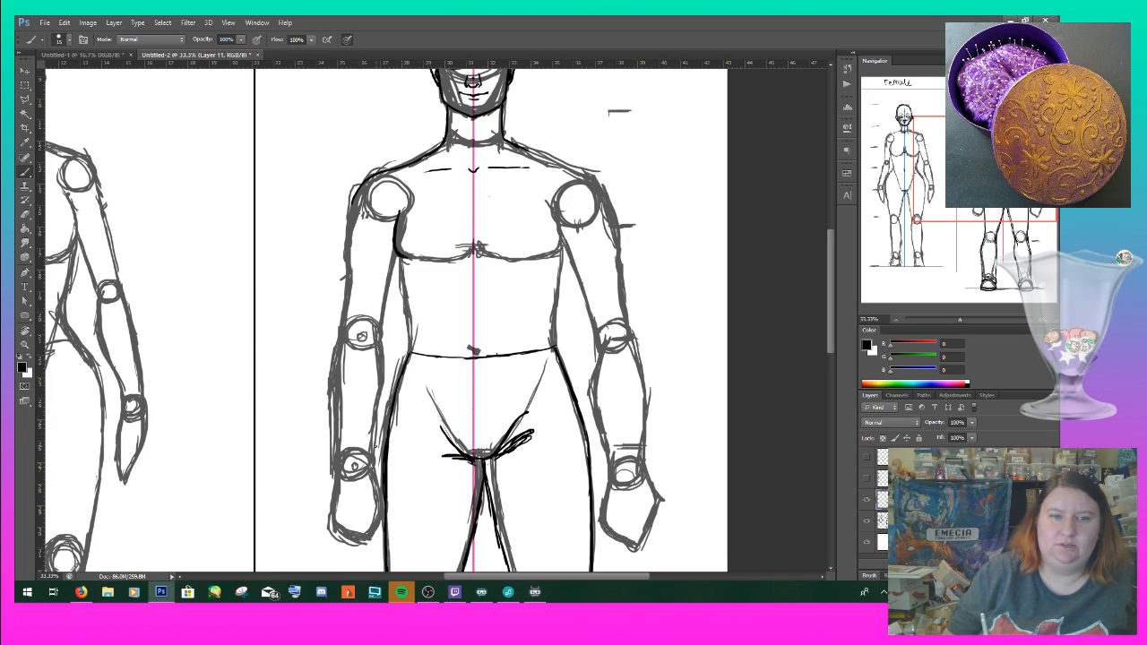
left_click_drag(394, 441, 438, 452)
left_click_drag(406, 447, 444, 456)
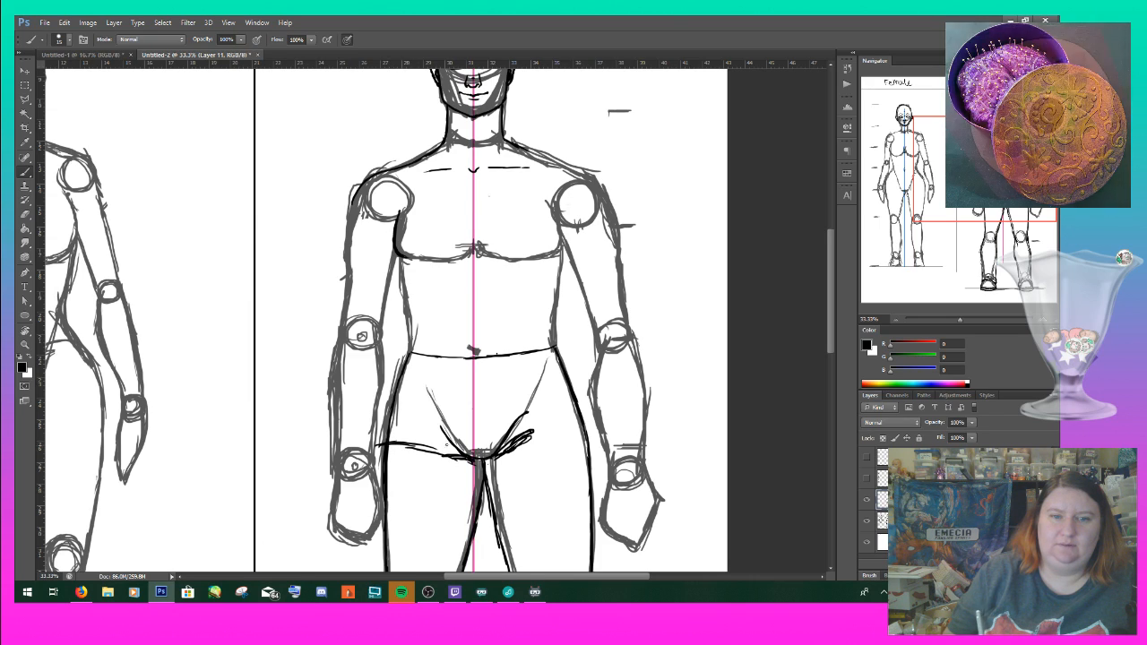
key("ctrl+z")
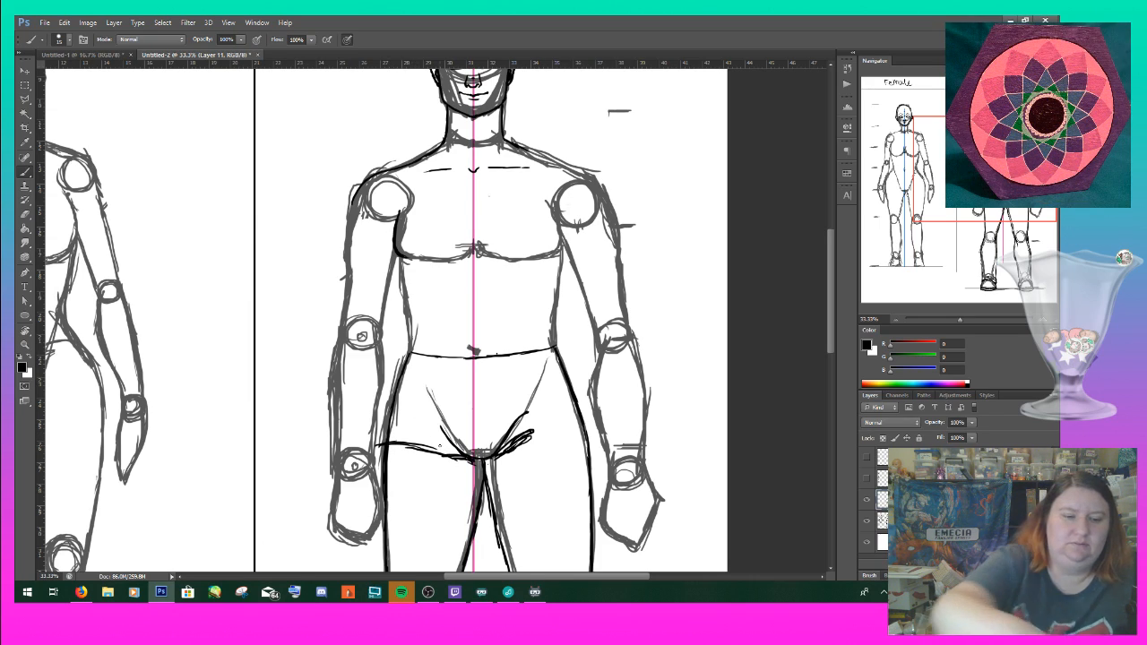
key("ctrl+alt+z")
key("ctrl+alt+z")
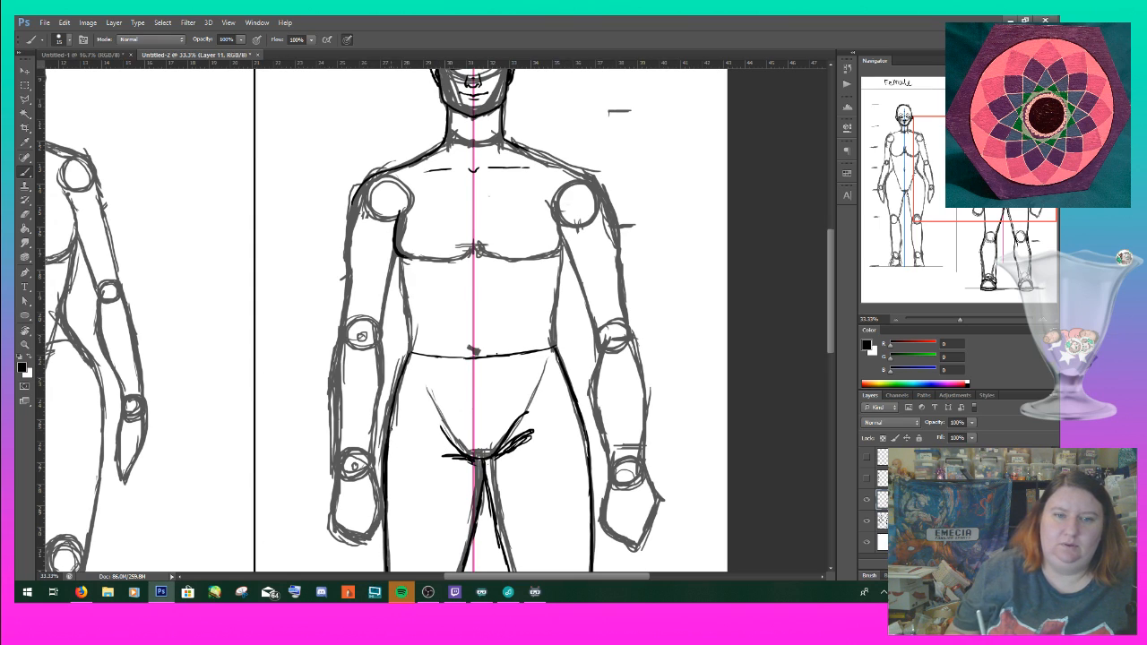
- Draw the top's hem across the hips and its left-hand side line from the armpit down to the hem
left_click_drag(372, 428, 584, 445)
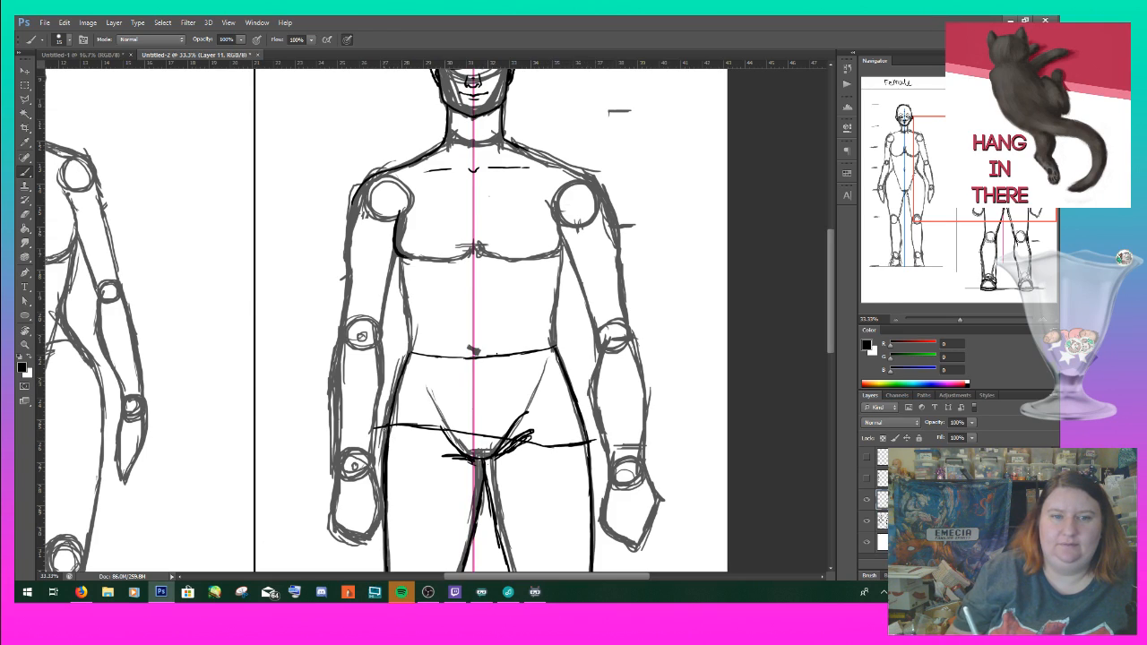
left_click_drag(388, 425, 409, 308)
left_click_drag(397, 253, 390, 384)
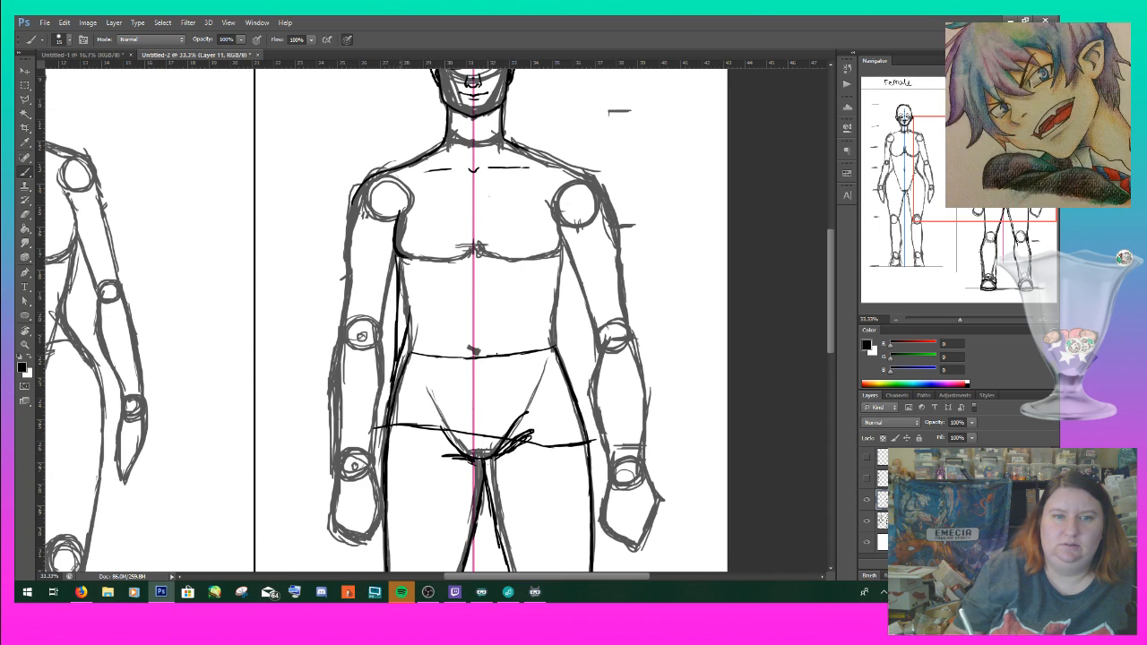
mouse_move(404, 196)
left_mouse_down()
mouse_move(400, 215)
mouse_move(404, 201)
left_mouse_up()
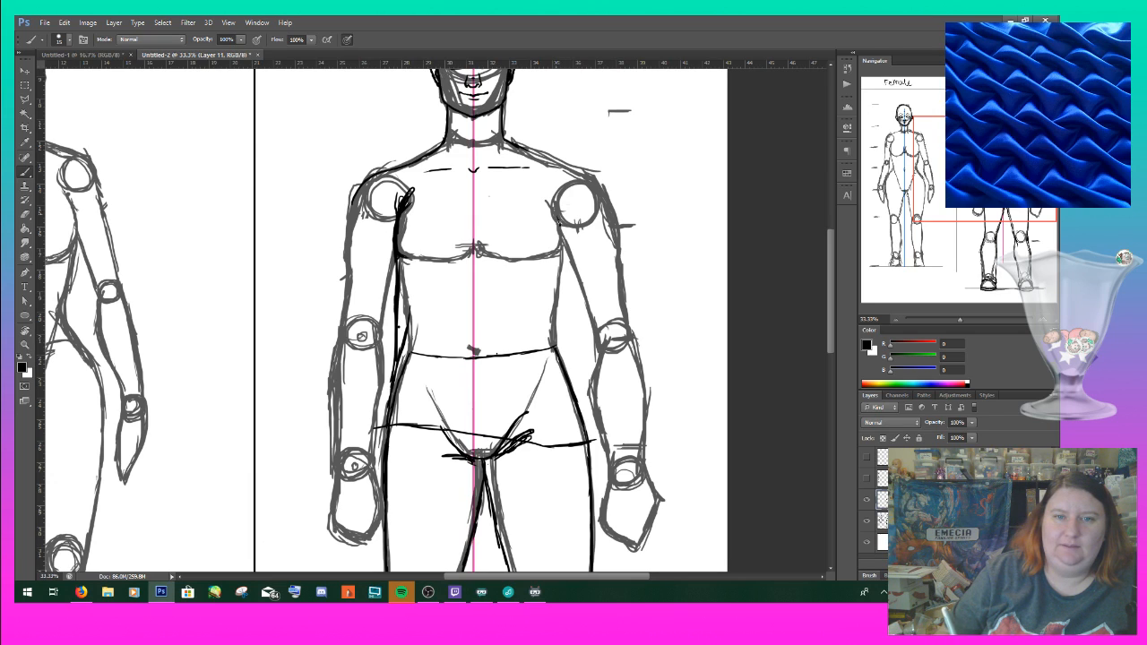
- Draw the top's right-hand side line from the armpit circle down the torso to the hem
mouse_move(549, 197)
left_mouse_down()
mouse_move(563, 224)
mouse_move(562, 280)
left_mouse_up()
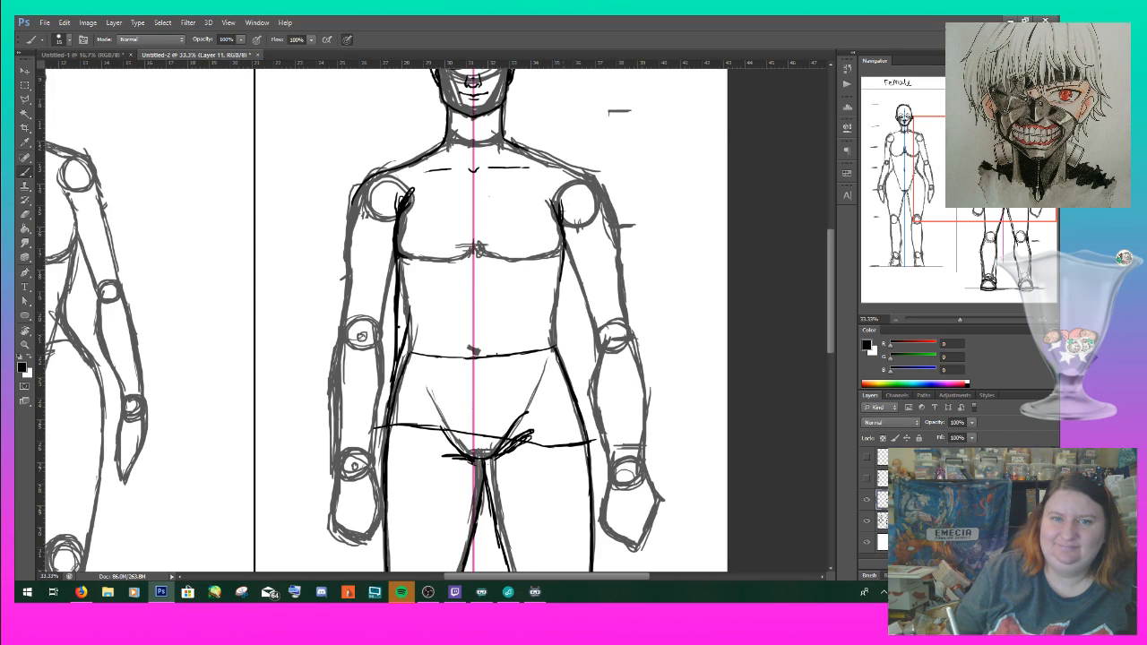
left_click_drag(565, 213, 565, 314)
left_click_drag(562, 260, 572, 389)
mouse_move(587, 439)
left_mouse_down()
mouse_move(565, 292)
mouse_move(575, 371)
left_mouse_up()
- Add a short fold line at the top's left-hand hip and thicken its hem across the hips
mouse_move(389, 387)
left_mouse_down()
mouse_move(381, 434)
mouse_move(432, 388)
left_mouse_up()
left_click_drag(398, 389, 422, 386)
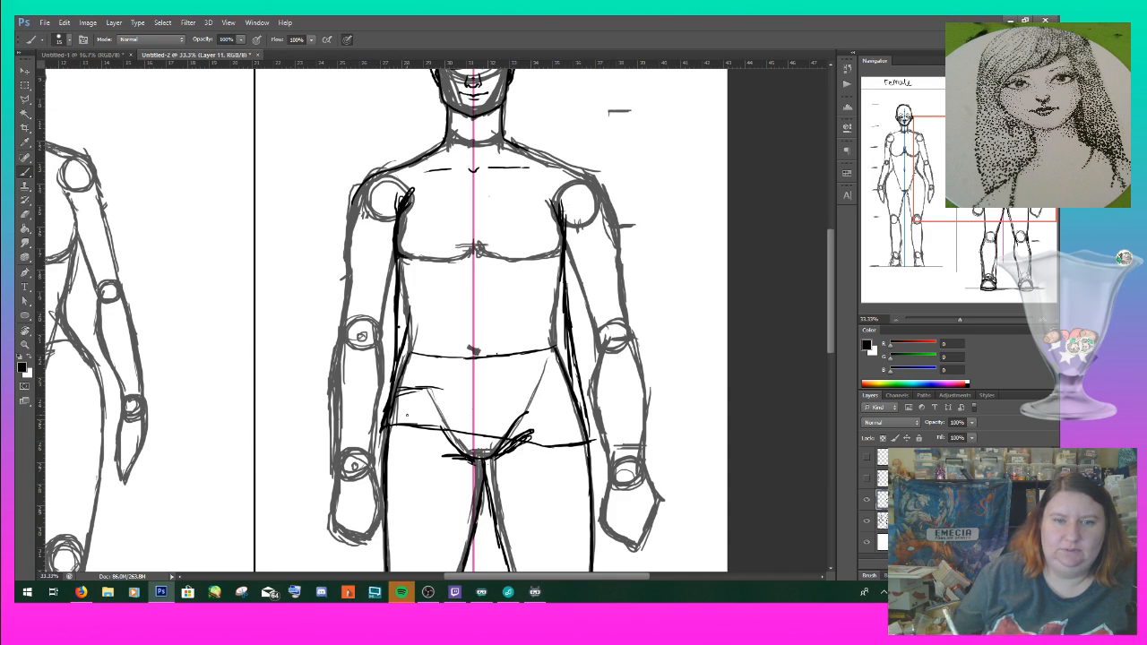
left_click_drag(448, 432, 594, 442)
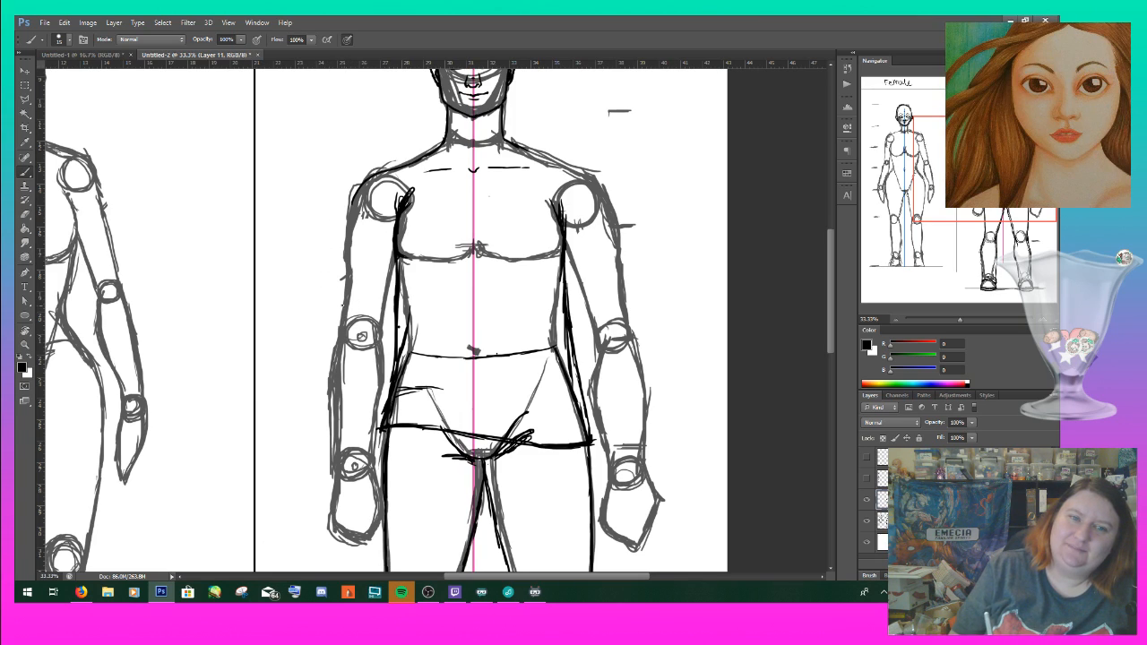
- Draw the top's two short sleeves with hems above the elbows and outer edges up to the shoulders, plus the right-hand shoulder line
left_click_drag(338, 306, 385, 305)
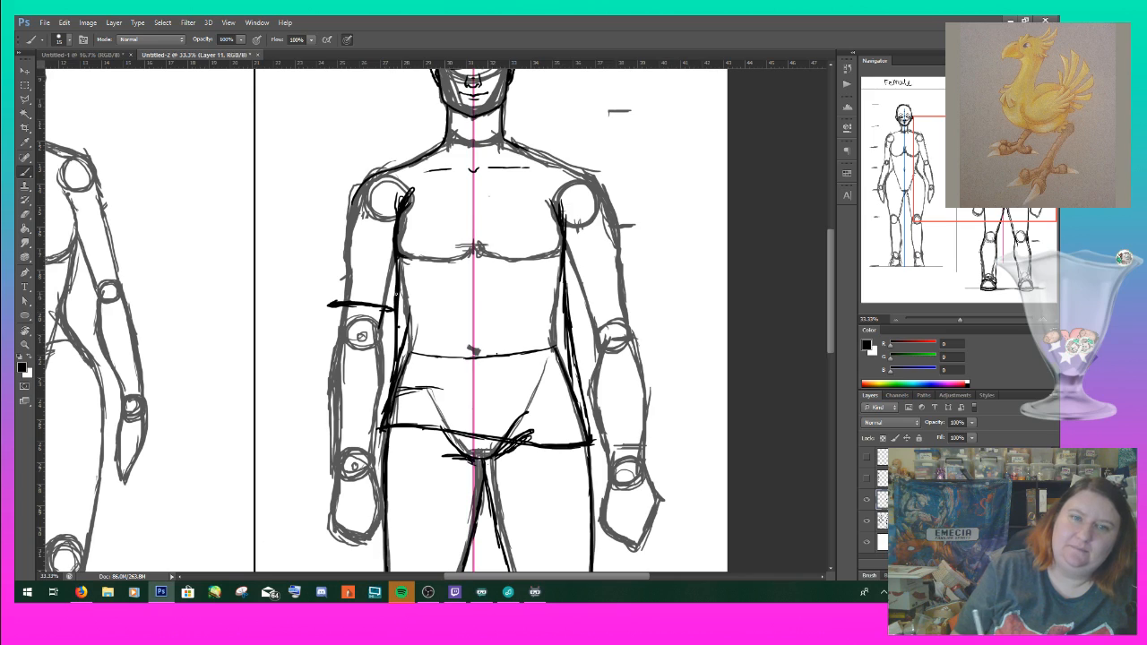
mouse_move(330, 288)
left_mouse_down()
mouse_move(328, 302)
mouse_move(343, 233)
mouse_move(367, 279)
mouse_move(344, 217)
mouse_move(359, 193)
left_mouse_up()
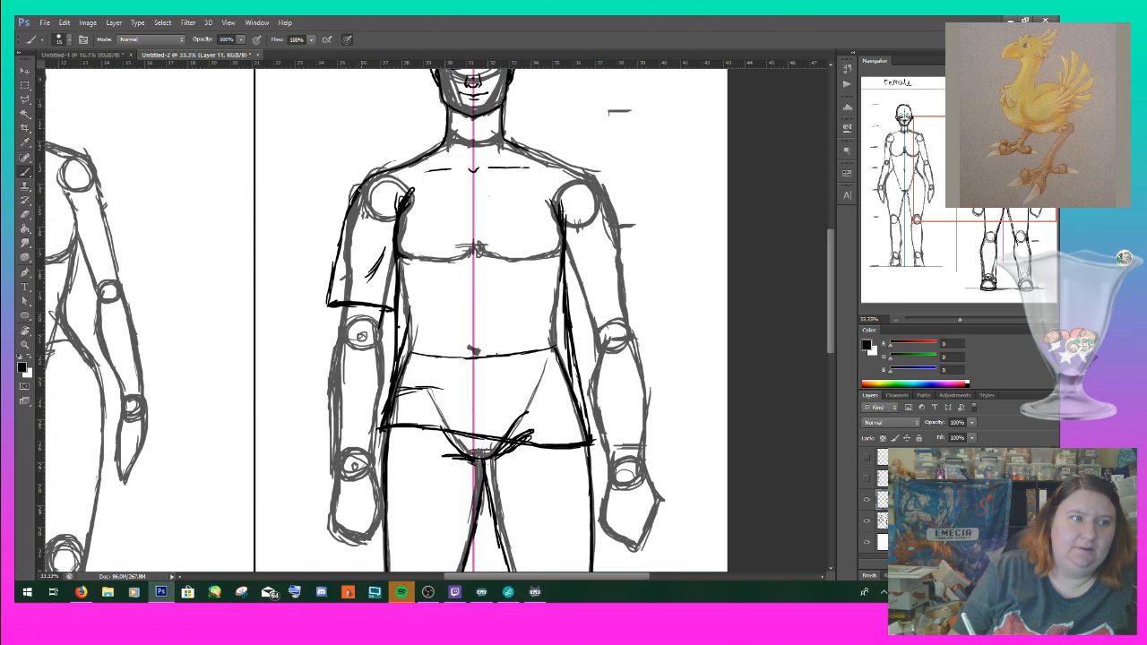
mouse_move(572, 306)
left_mouse_down()
mouse_move(630, 292)
mouse_move(620, 219)
left_mouse_up()
left_click_drag(627, 274, 622, 239)
left_click_drag(572, 303, 566, 263)
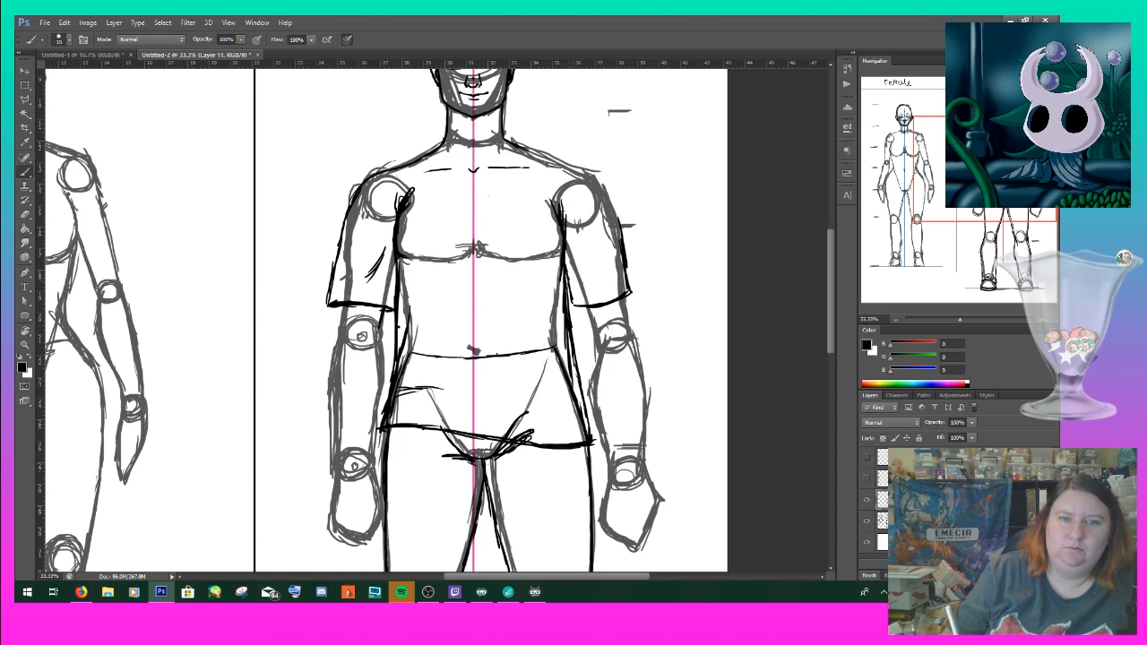
mouse_move(588, 173)
left_mouse_down()
mouse_move(617, 228)
mouse_move(615, 279)
left_mouse_up()
left_click_drag(614, 205, 632, 288)
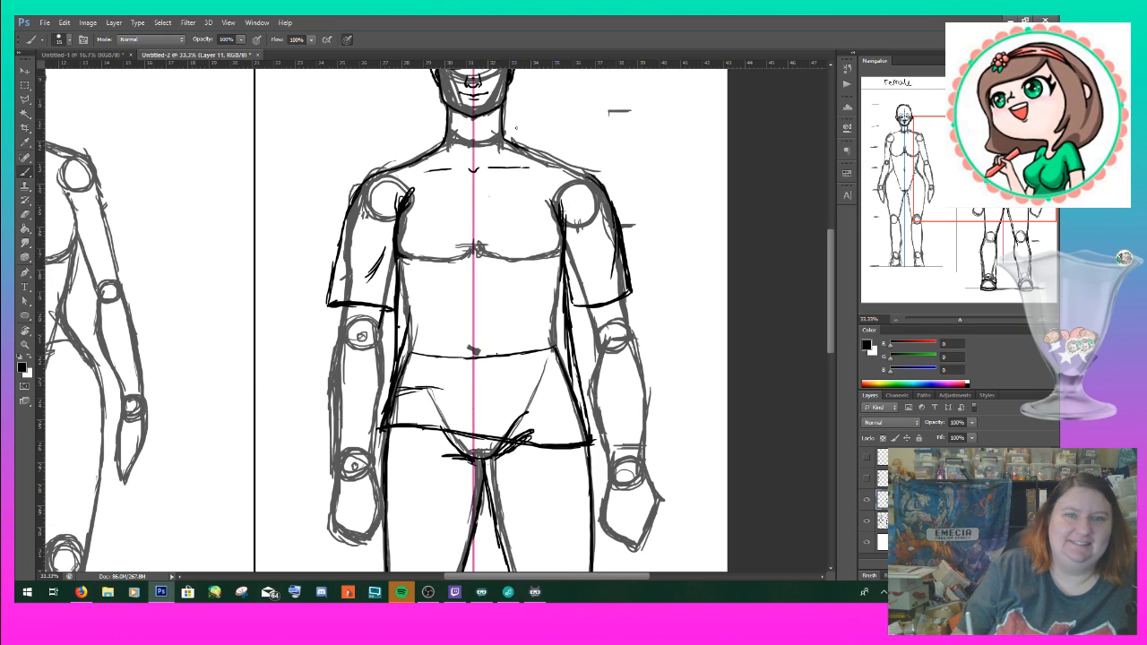
left_click_drag(522, 146, 585, 173)
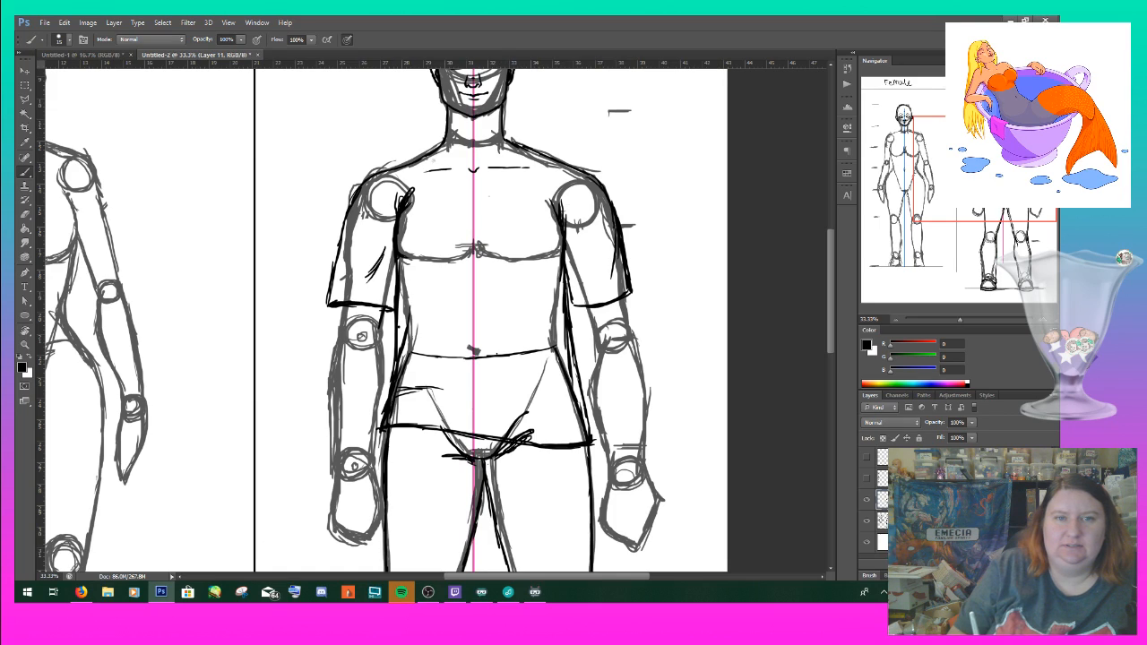
- Draw a round, double-lined collar on the top, curving from one side of the neck base to the other
left_click_drag(435, 153, 470, 170)
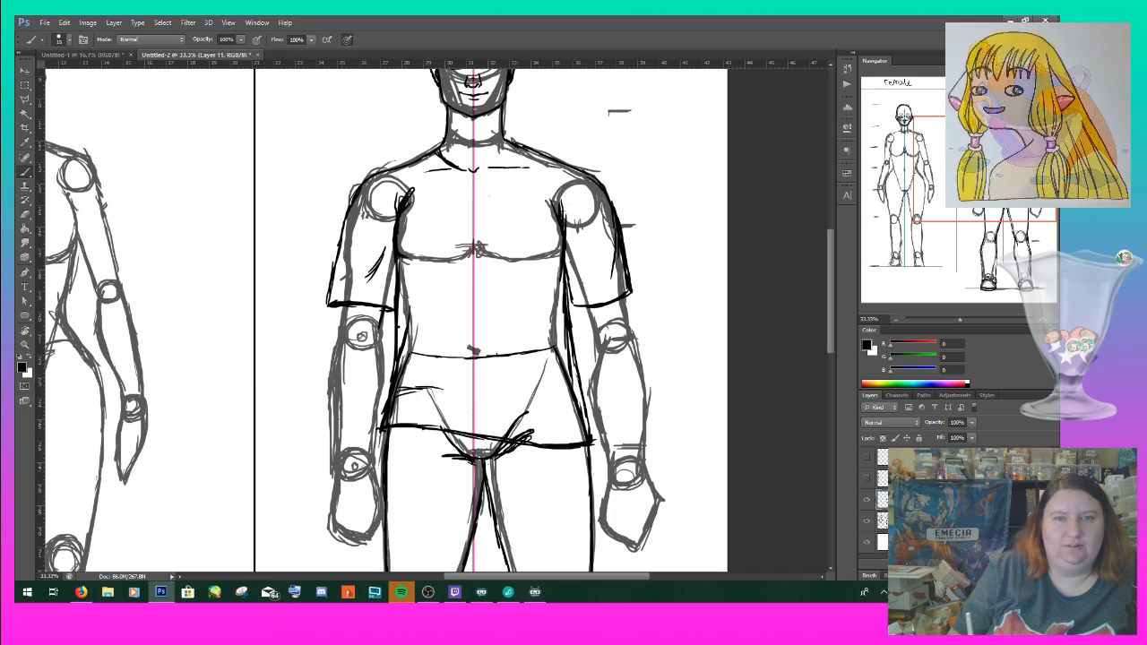
mouse_move(519, 146)
left_mouse_down()
mouse_move(501, 172)
mouse_move(460, 170)
left_mouse_up()
left_click_drag(515, 145, 491, 167)
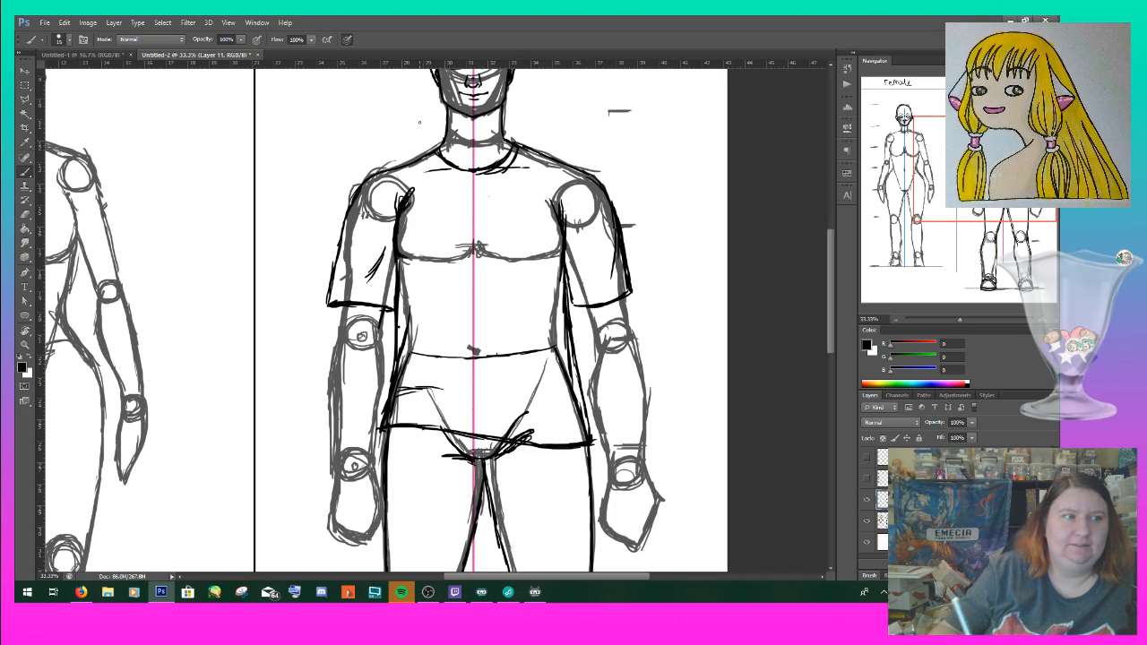
left_click_drag(432, 155, 475, 178)
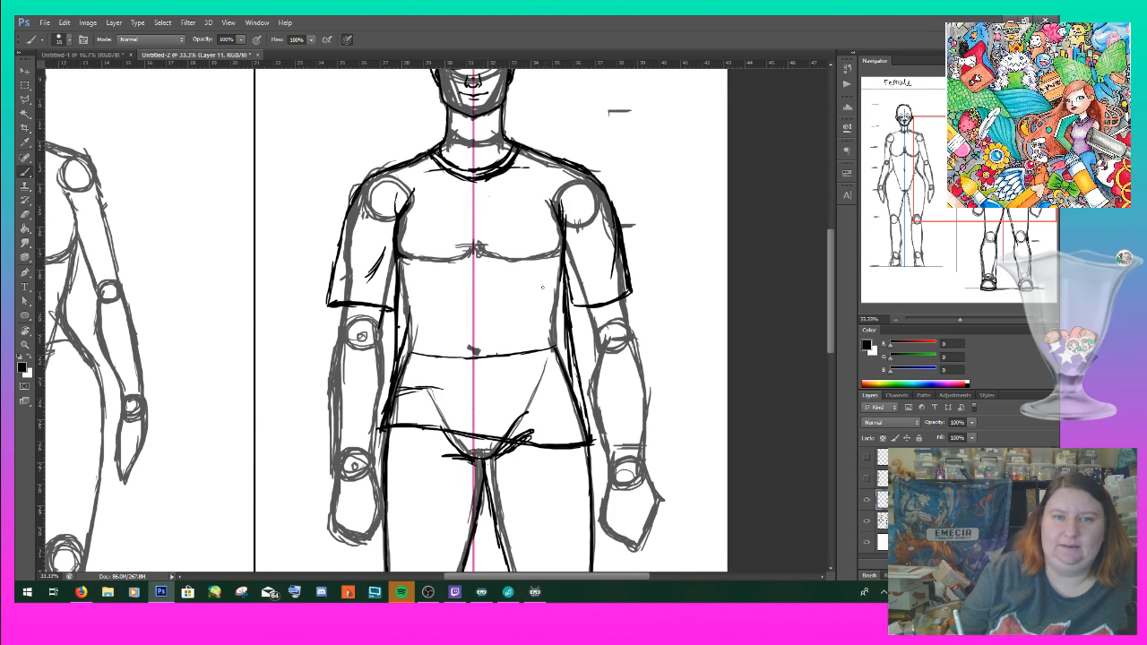
- Add short diagonal fold lines to the top below the right-hand chest and on the left-hand side of the belly
mouse_move(513, 273)
left_mouse_down()
mouse_move(533, 246)
mouse_move(513, 273)
left_mouse_up()
left_click_drag(515, 282, 545, 245)
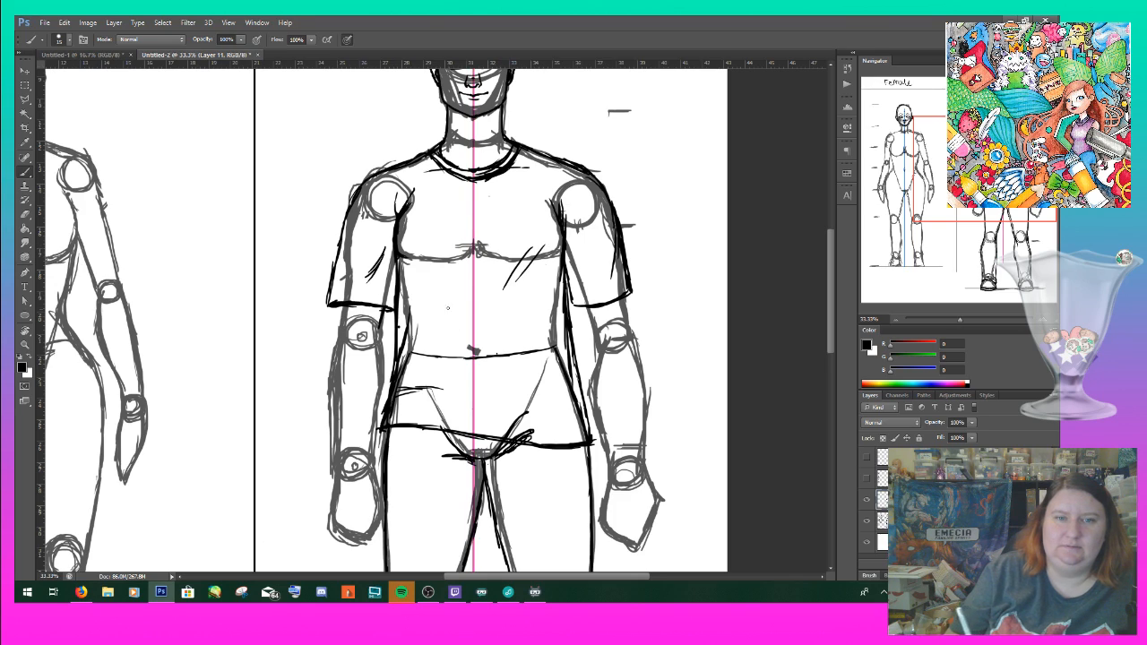
mouse_move(432, 326)
left_mouse_down()
mouse_move(454, 353)
mouse_move(420, 356)
mouse_move(558, 349)
mouse_move(533, 349)
left_mouse_up()
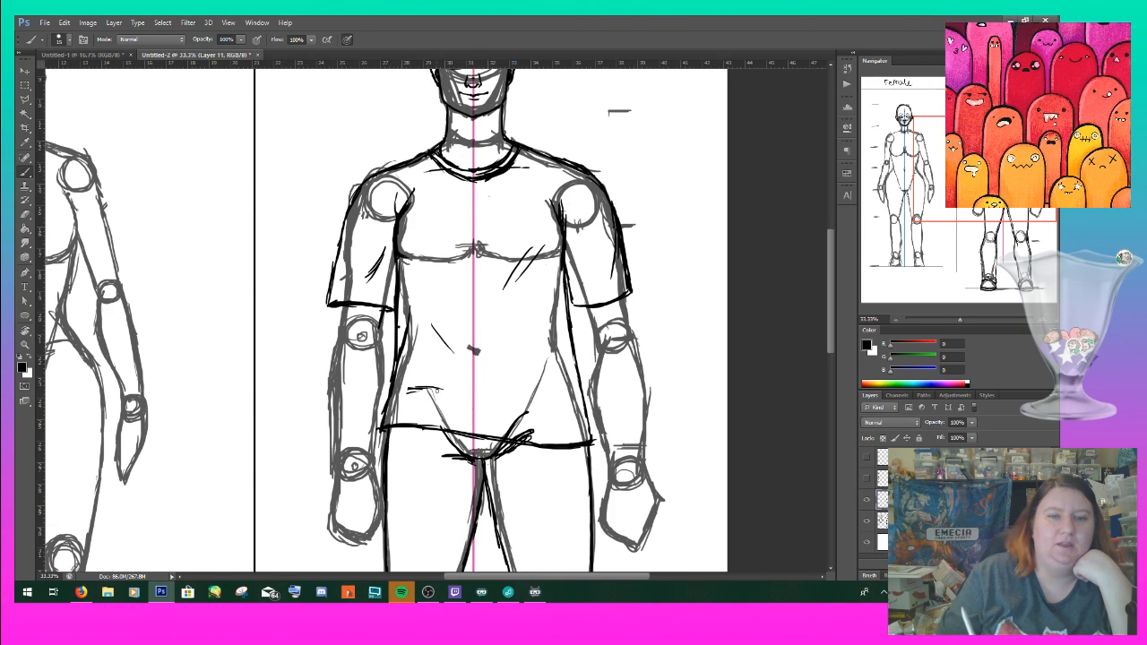
- Remove the fold line at the left-hand hip and the stray strokes around the top's hem
key("ctrl+alt+z")
key("ctrl+alt+z")
key("ctrl+alt+z")
key("ctrl+alt+z")
key("ctrl+alt+z")
key("ctrl+alt+z")
key("ctrl+alt+z")
key("ctrl+alt+z")
key("ctrl+alt+z")
key("ctrl+alt+z")
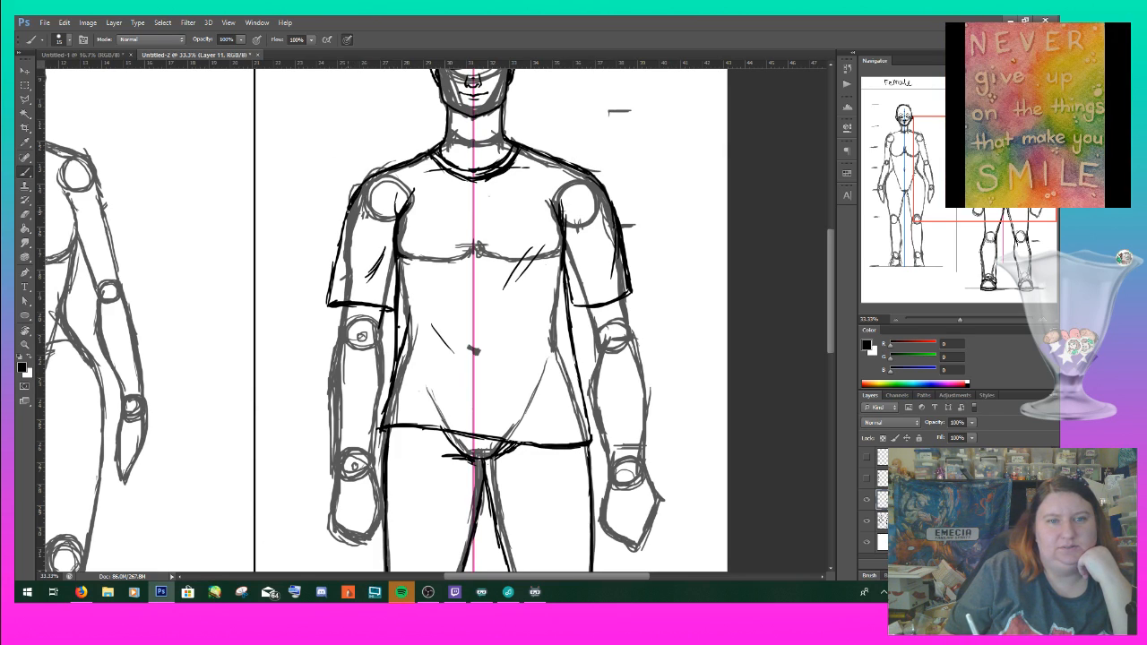
- Strengthen the top's left-hand shoulder line from collar to sleeve and its side line below the armpit
left_click_drag(380, 169, 438, 142)
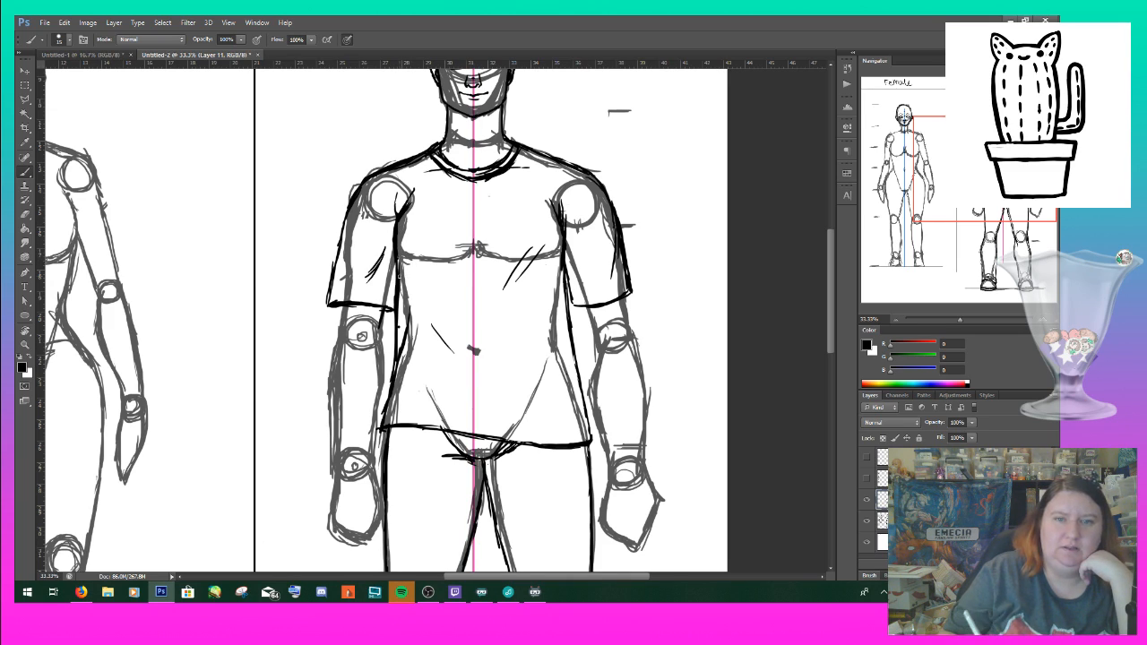
left_click_drag(396, 255, 396, 285)
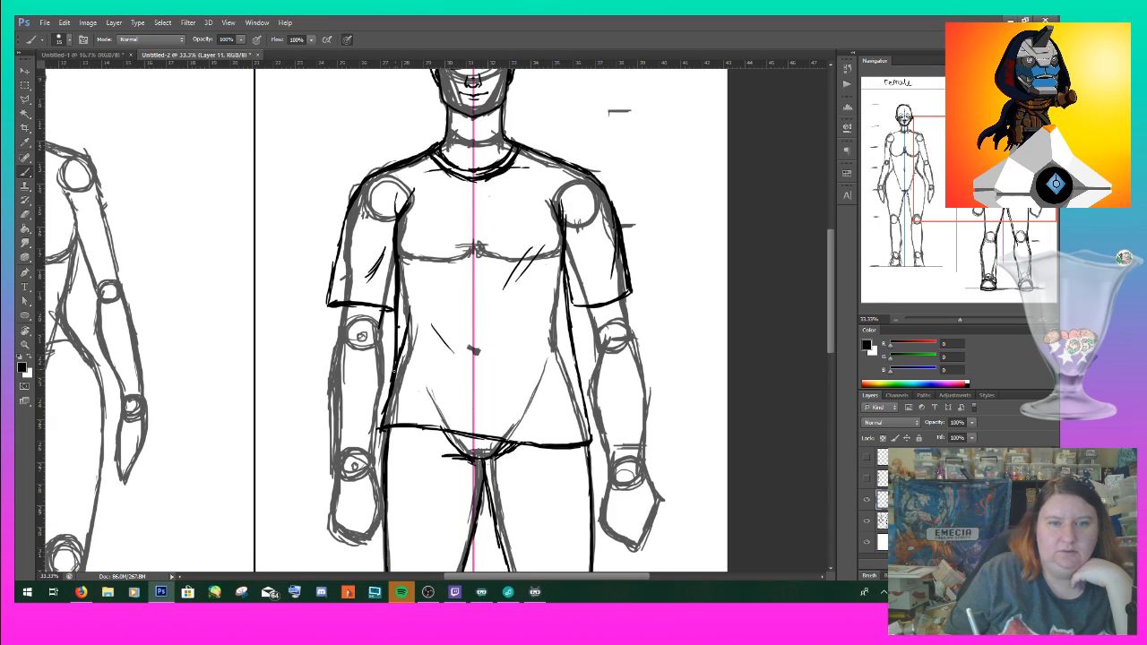
- Check the line art with the sketch layer briefly hidden, and draw a short horizontal line across the trousers' crotch
left_click(867, 521)
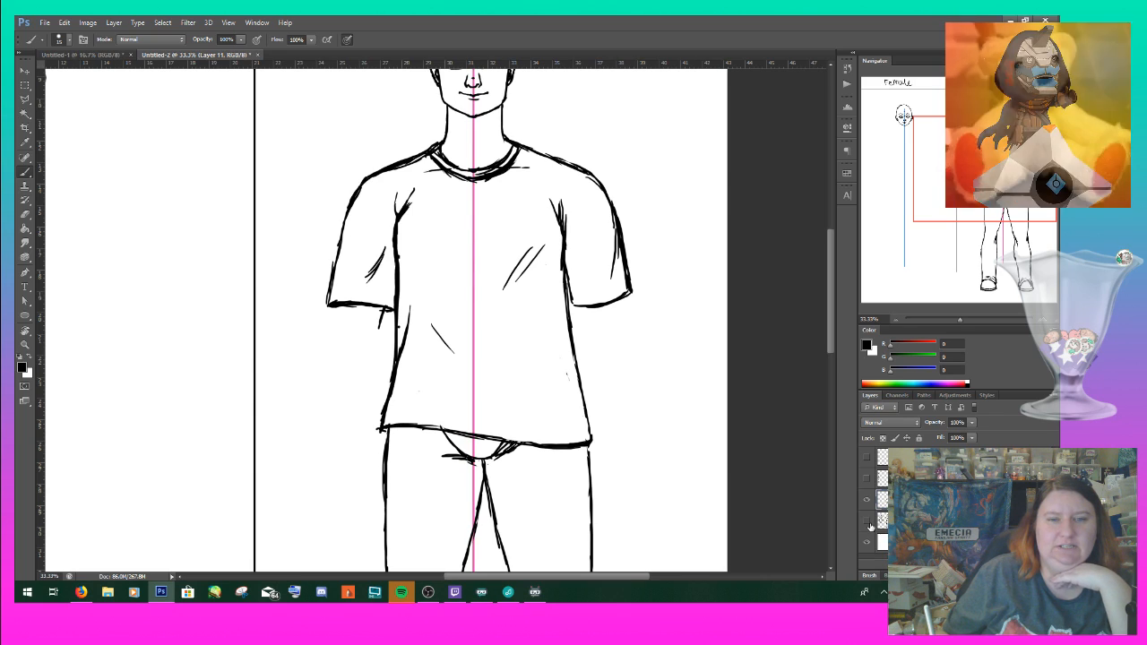
left_click(867, 522)
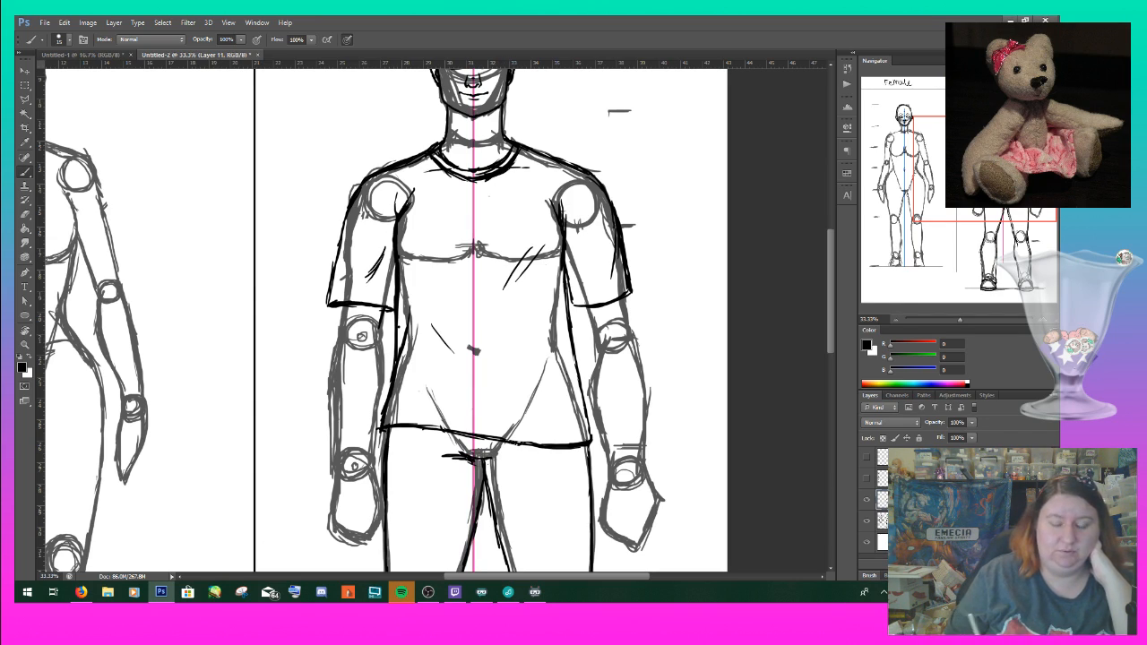
mouse_move(467, 458)
left_mouse_down()
mouse_move(519, 460)
mouse_move(434, 454)
mouse_move(520, 465)
left_mouse_up()
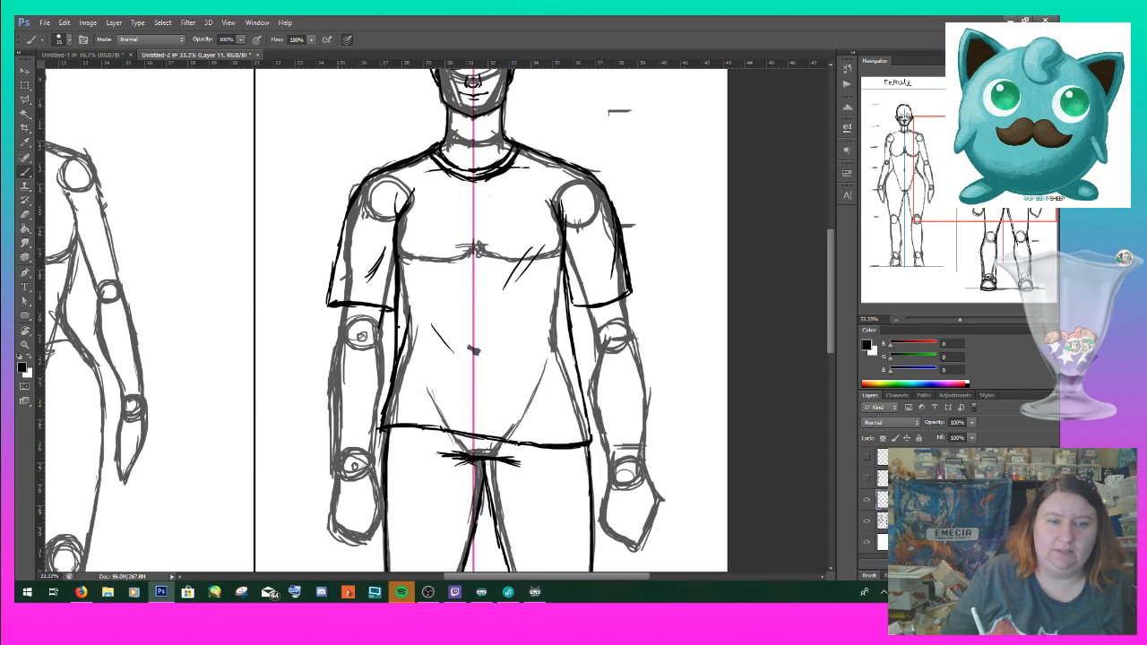
- Outline the left-hand forearm's outer and inner edges in black from the sleeve hem to the wrist
left_click_drag(338, 475, 339, 447)
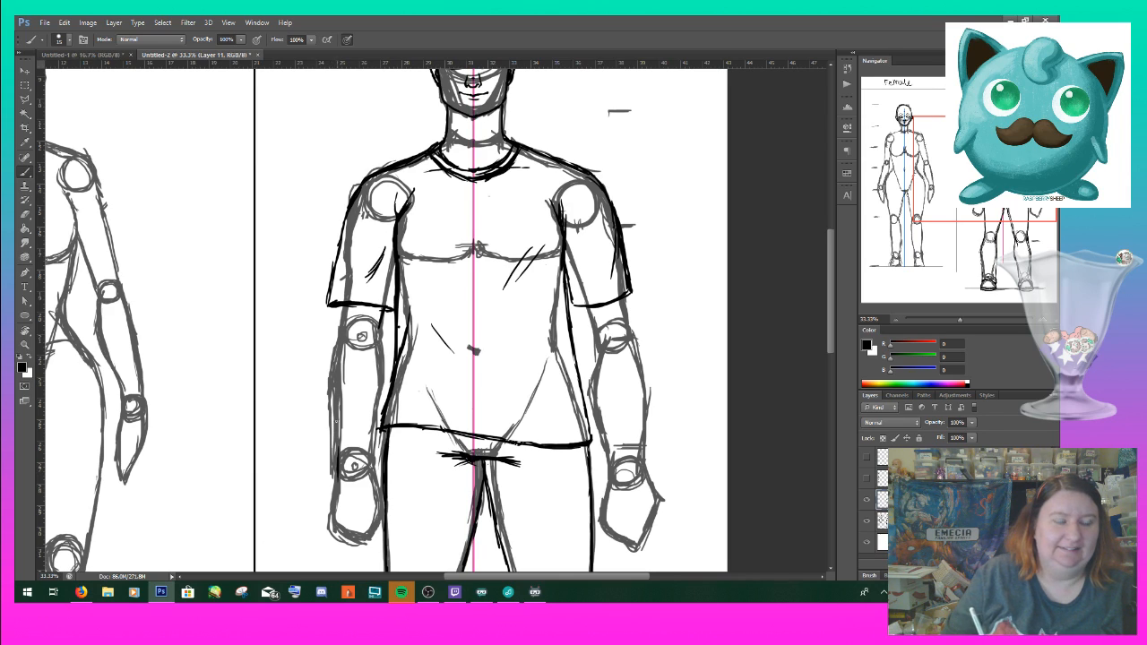
left_click_drag(348, 304, 340, 457)
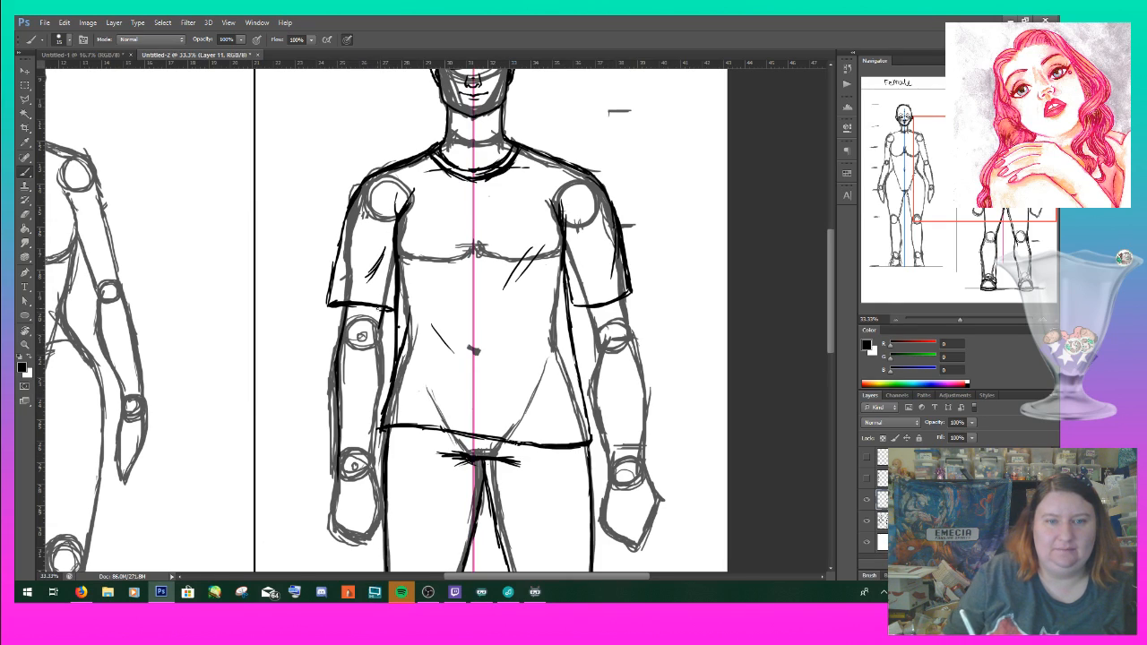
left_click_drag(377, 333, 380, 367)
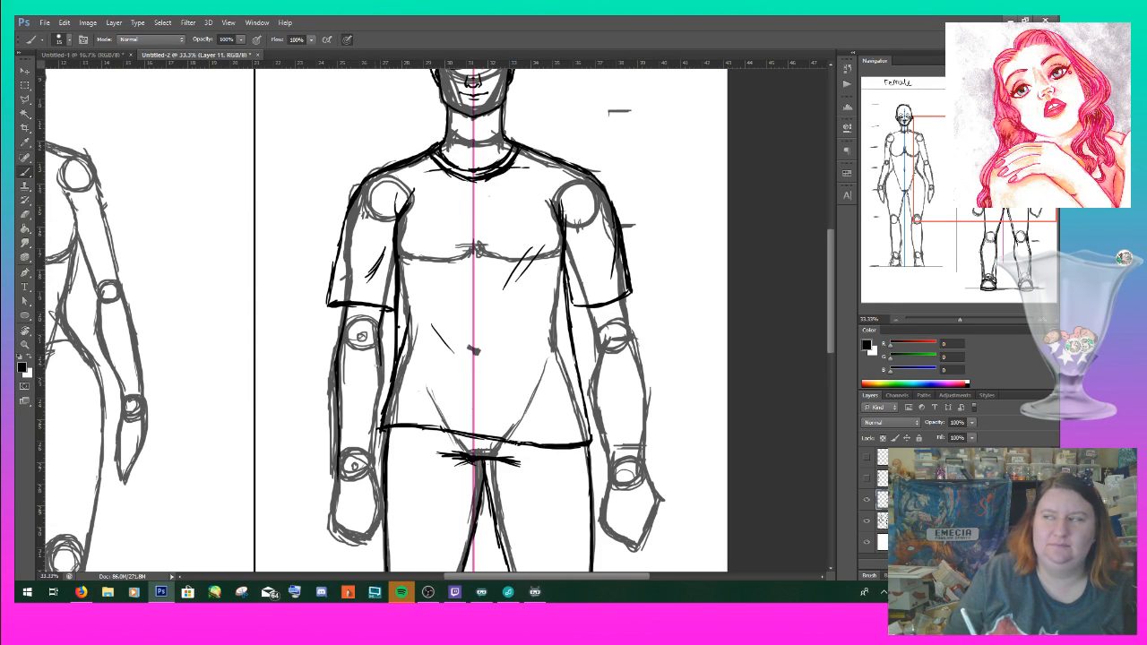
left_click_drag(372, 467, 379, 347)
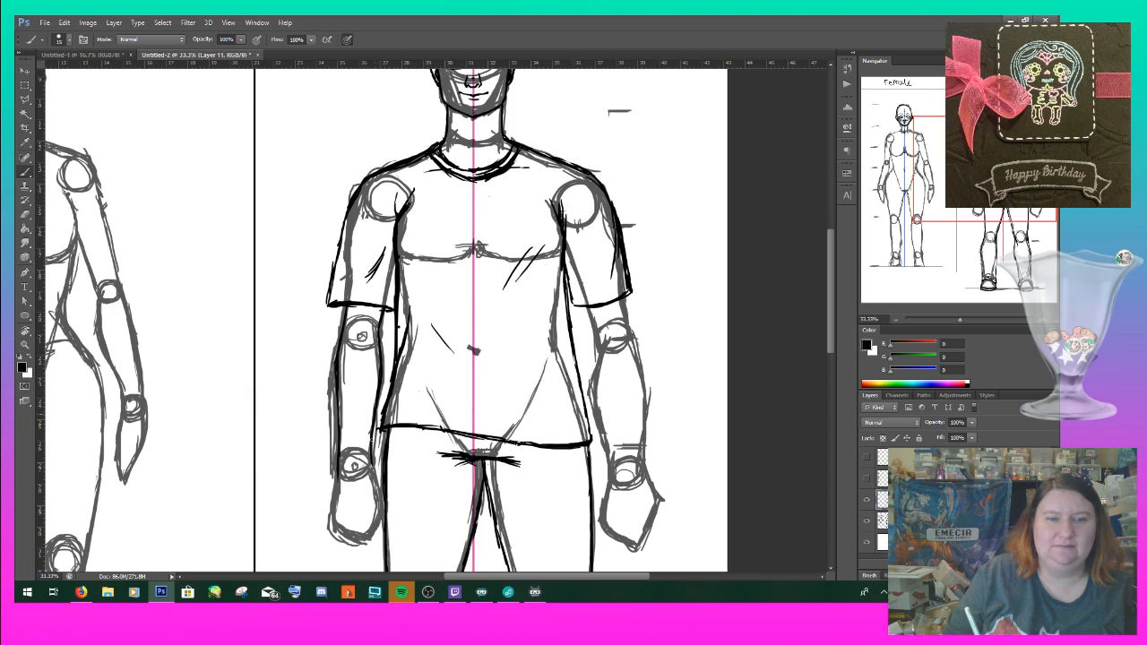
- Draw a watch with a round face on the left-hand wrist and outline the hand below as a fist
mouse_move(351, 453)
left_mouse_down()
mouse_move(341, 467)
mouse_move(355, 455)
mouse_move(374, 467)
mouse_move(336, 472)
mouse_move(347, 466)
left_mouse_up()
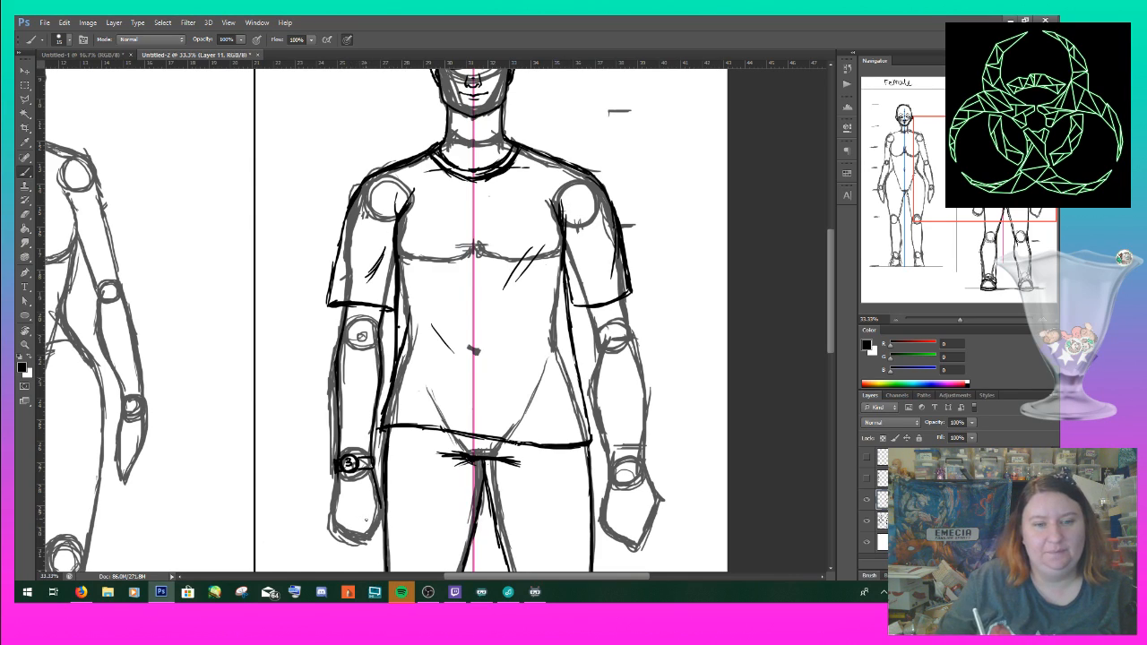
left_click_drag(365, 507, 367, 517)
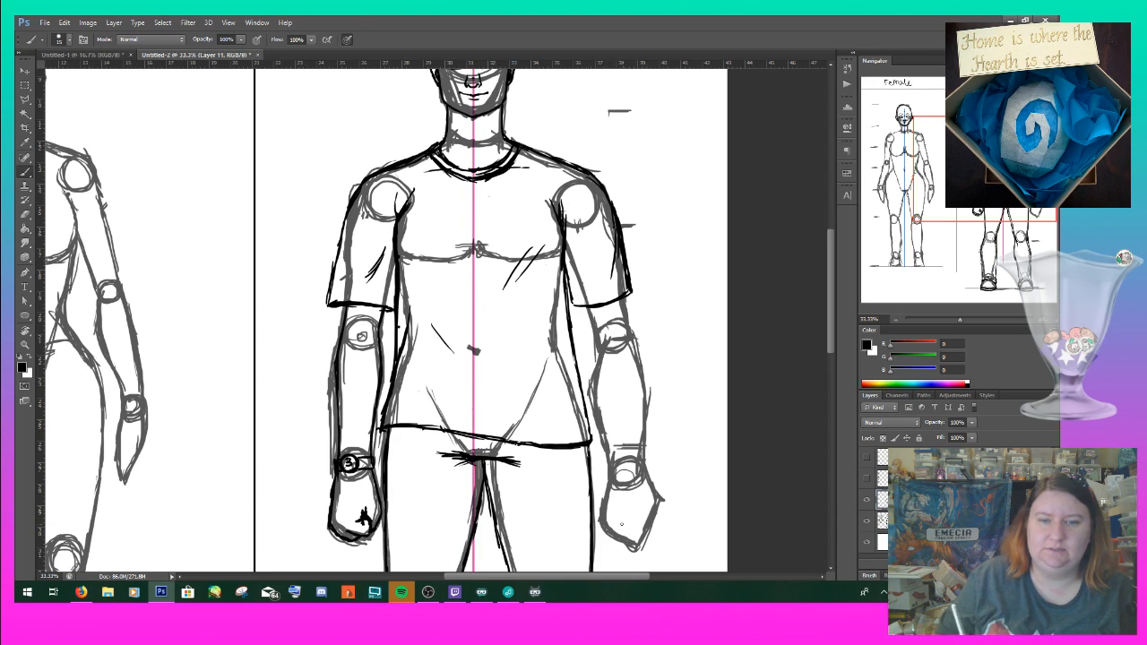
- Outline the right-hand fist with its finger details and both edges of that arm from the sleeve hem to the wrist
mouse_move(616, 522)
left_mouse_down()
mouse_move(630, 552)
mouse_move(643, 538)
left_mouse_up()
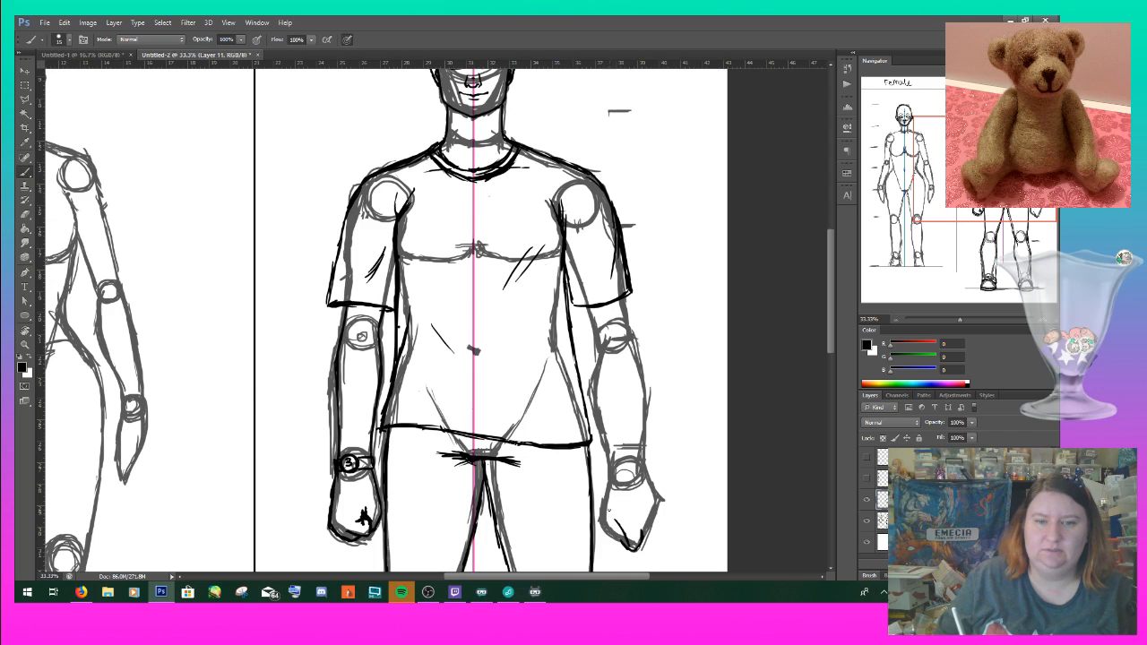
left_click_drag(604, 530, 621, 542)
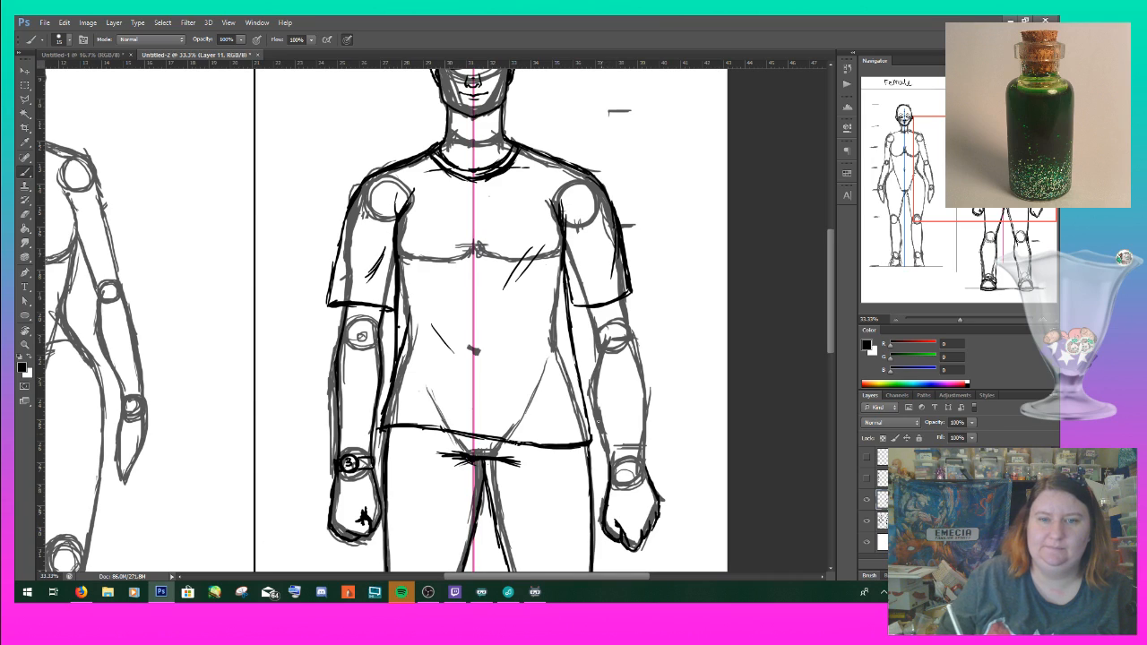
left_click_drag(595, 332, 608, 480)
left_click_drag(584, 305, 595, 338)
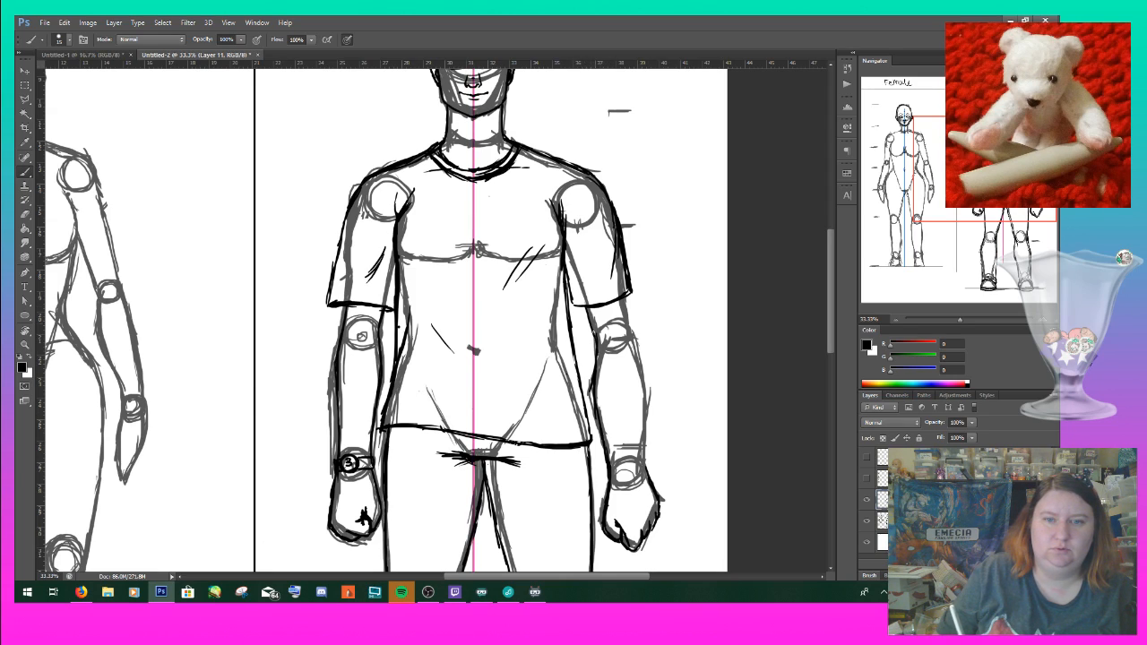
left_click_drag(628, 296, 648, 478)
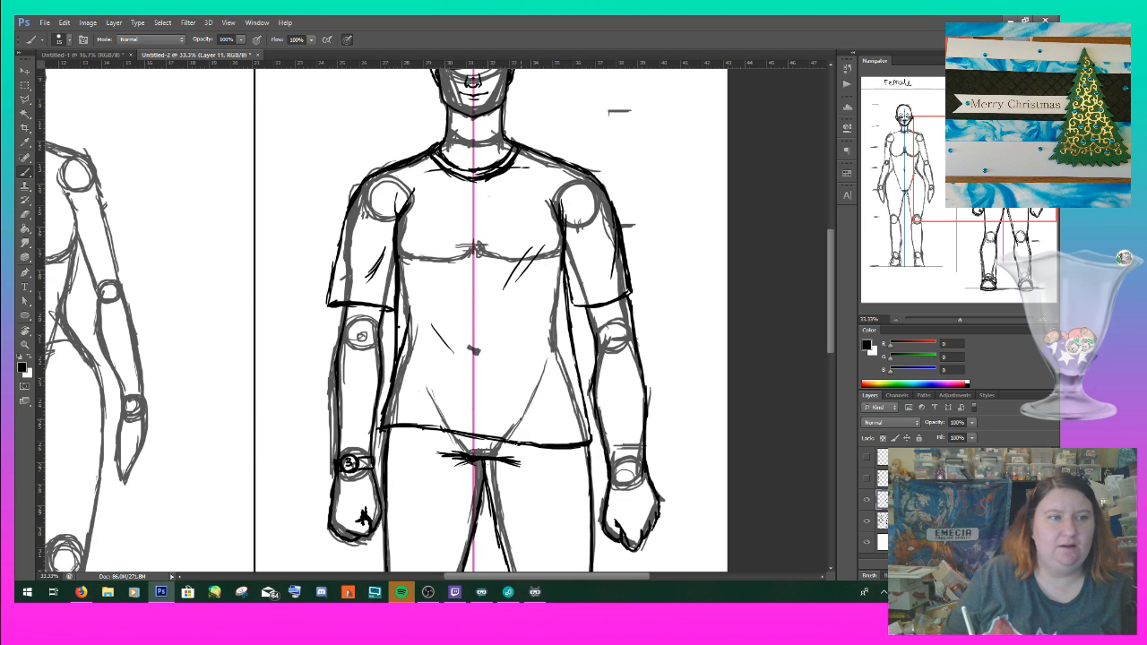
- Zoom in to 50% on the female mannequin's upper body and outline both sides of her neck in black
left_click_drag(992, 204, 908, 164)
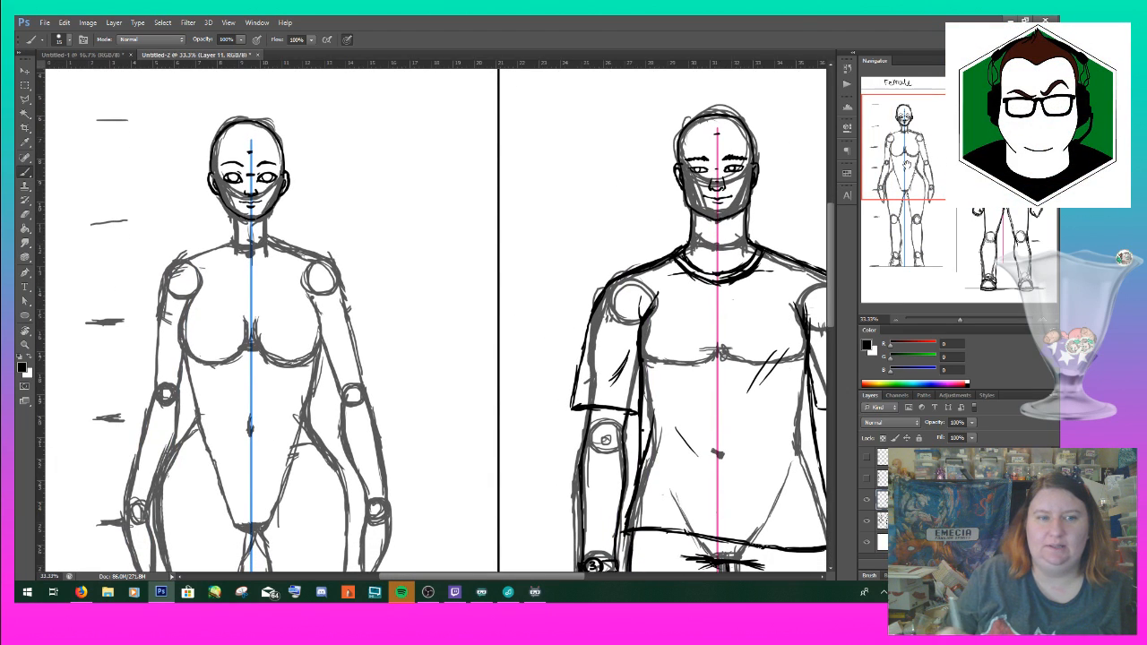
left_click(1041, 321)
left_click(1041, 320)
left_click_drag(949, 150, 920, 151)
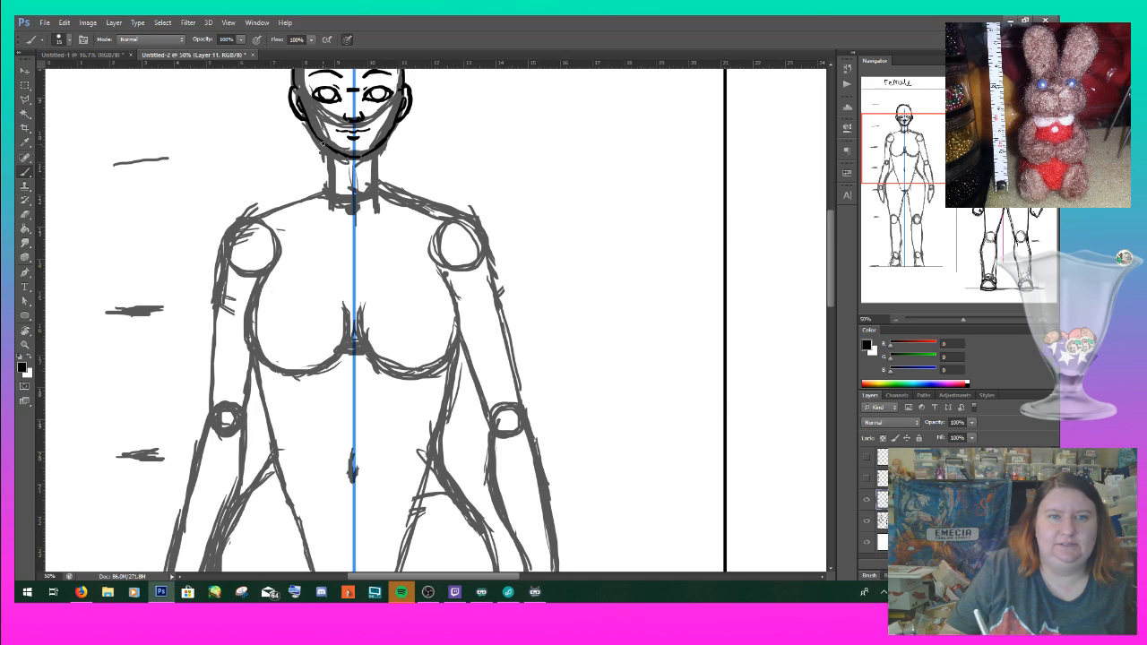
left_click_drag(323, 144, 326, 179)
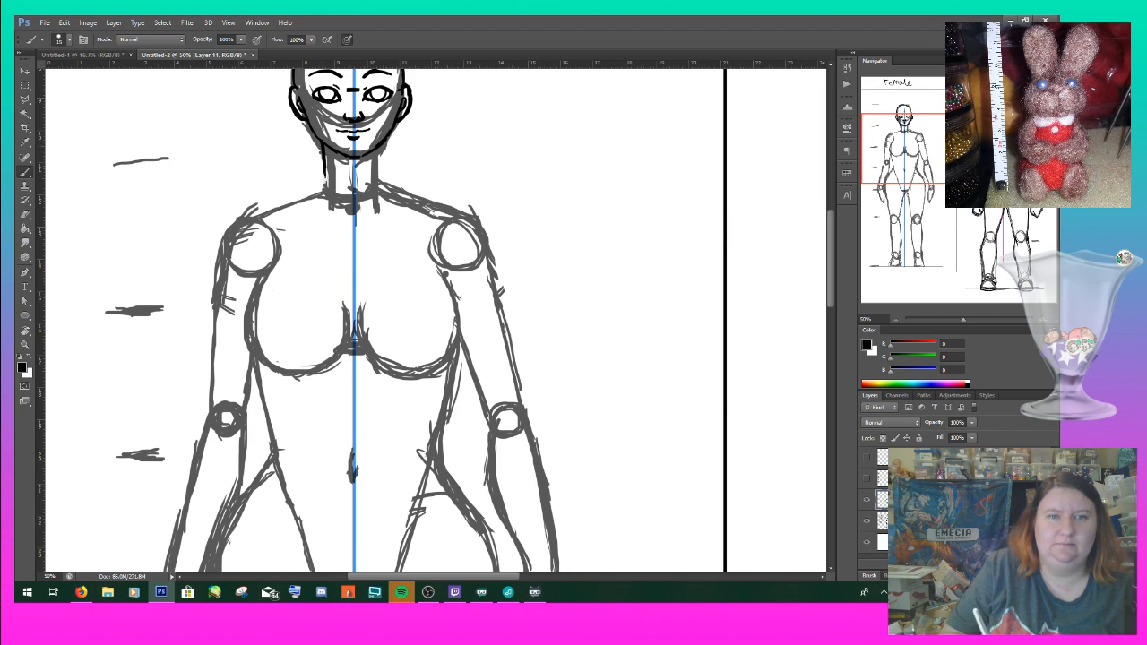
left_click_drag(381, 146, 388, 192)
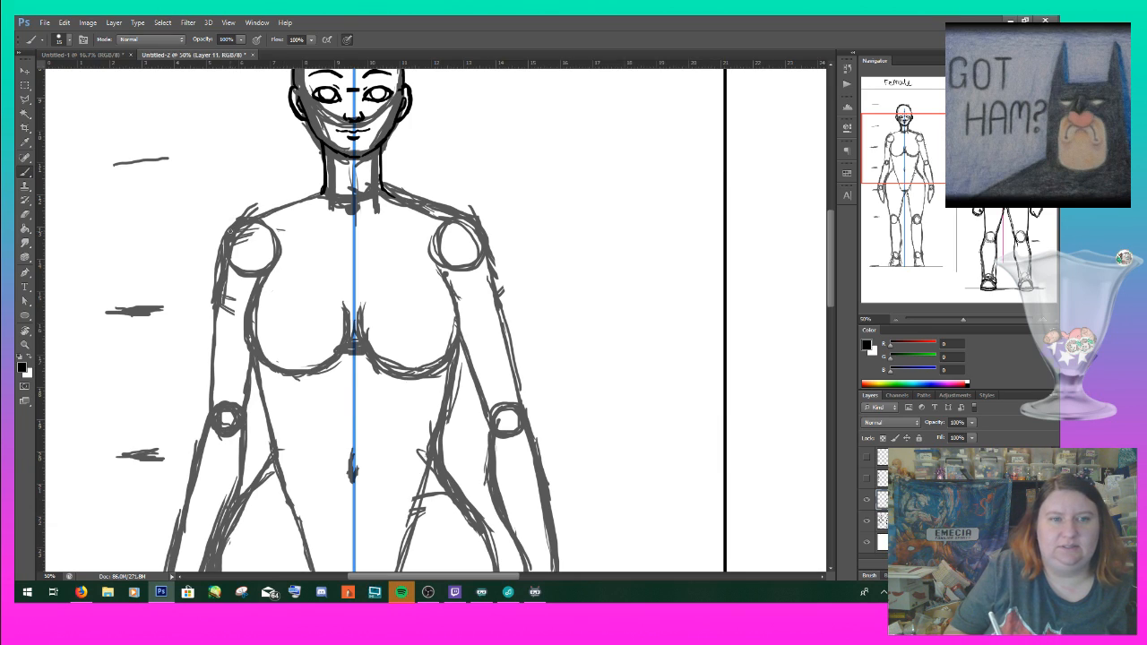
- Outline the female figure's left-hand shoulder from the neck base and the upper arm's outer edge down to the elbow
left_click_drag(230, 230, 321, 193)
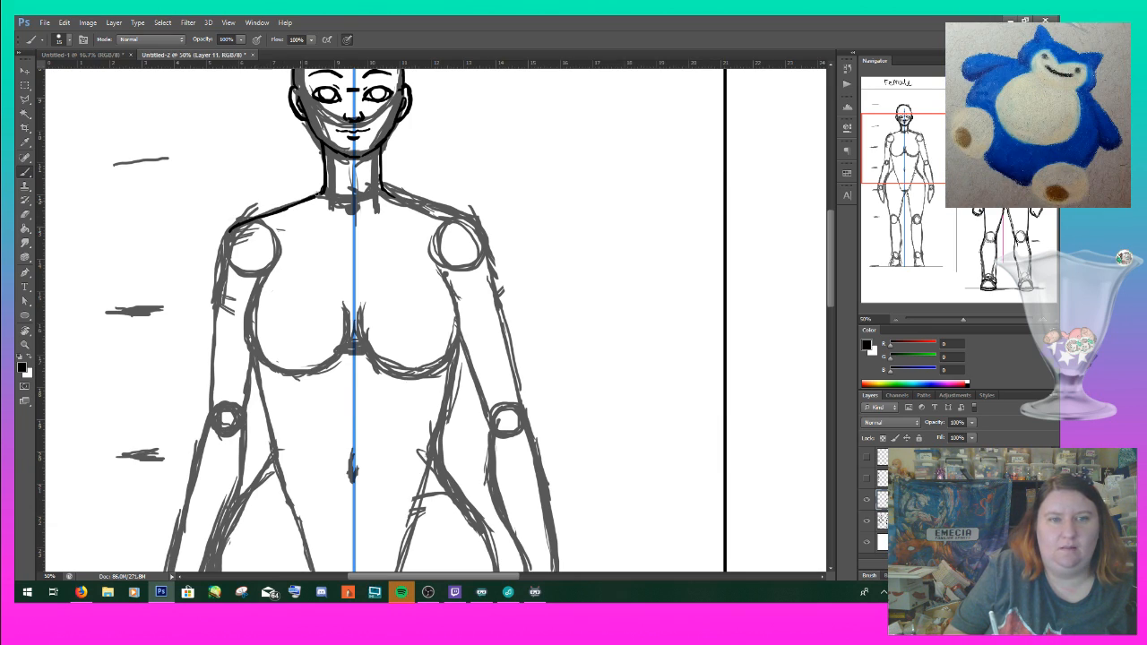
left_click_drag(231, 231, 224, 253)
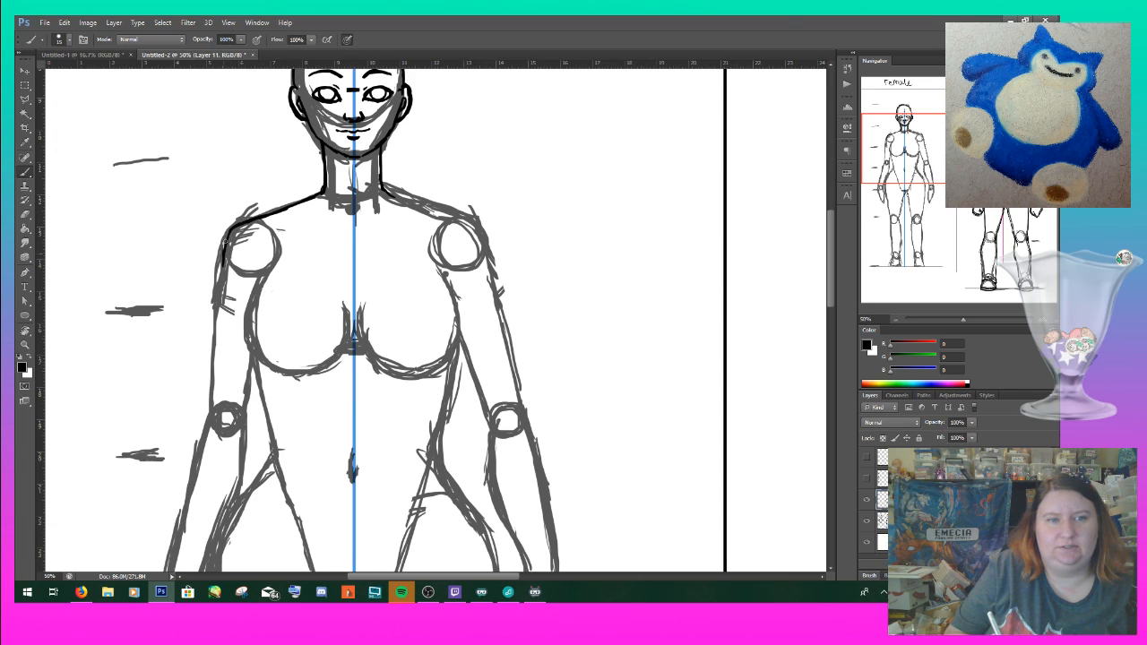
left_click_drag(212, 418, 211, 346)
left_click_drag(224, 260, 208, 421)
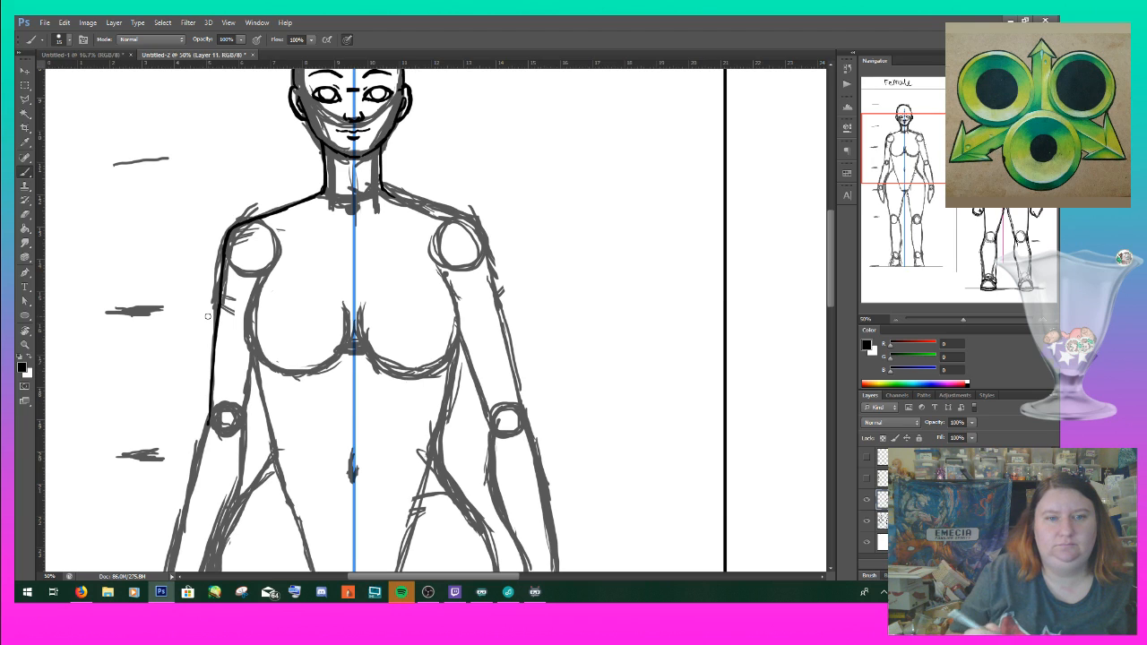
- Outline both sides of the female figure's bust in black, from the armpits around to the undersides
scroll(206, 316, "up", 2)
scroll(207, 316, "down", 1)
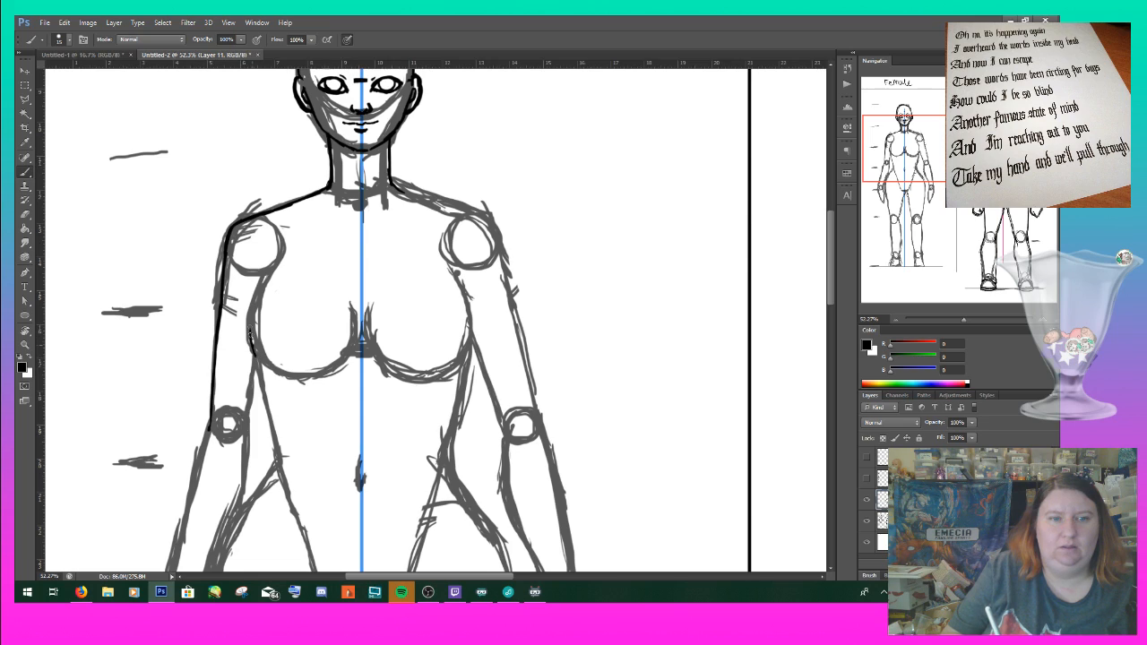
left_click_drag(253, 307, 273, 269)
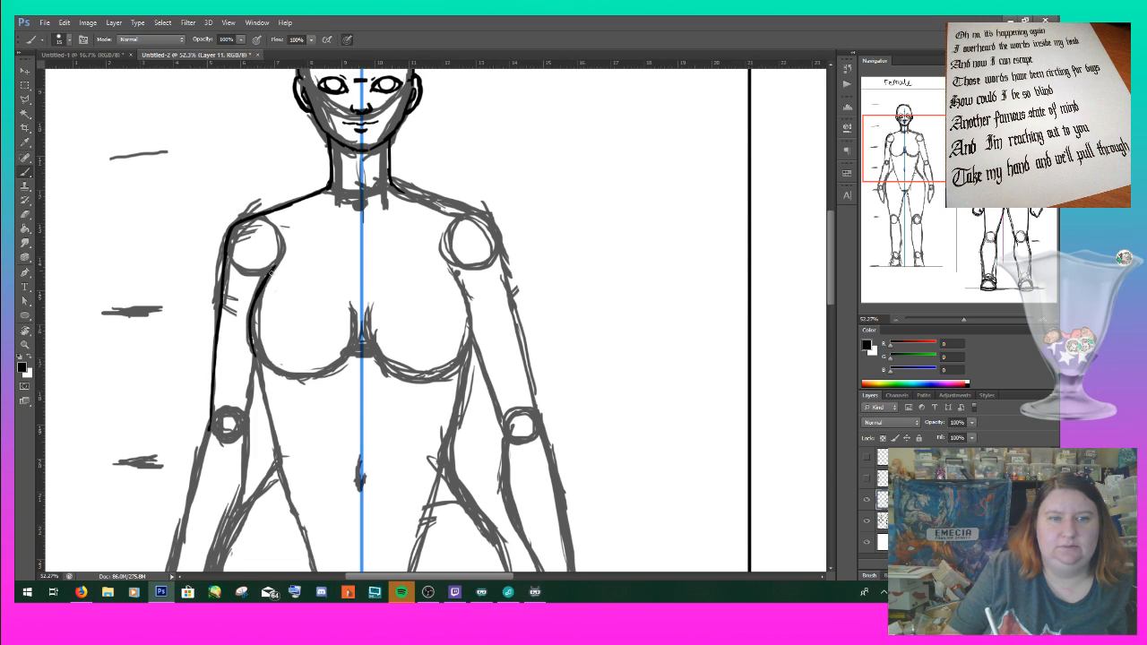
mouse_move(251, 315)
left_mouse_down()
mouse_move(266, 358)
mouse_move(256, 352)
mouse_move(286, 374)
mouse_move(254, 352)
mouse_move(317, 369)
mouse_move(281, 380)
mouse_move(275, 373)
mouse_move(321, 378)
mouse_move(292, 381)
left_mouse_up()
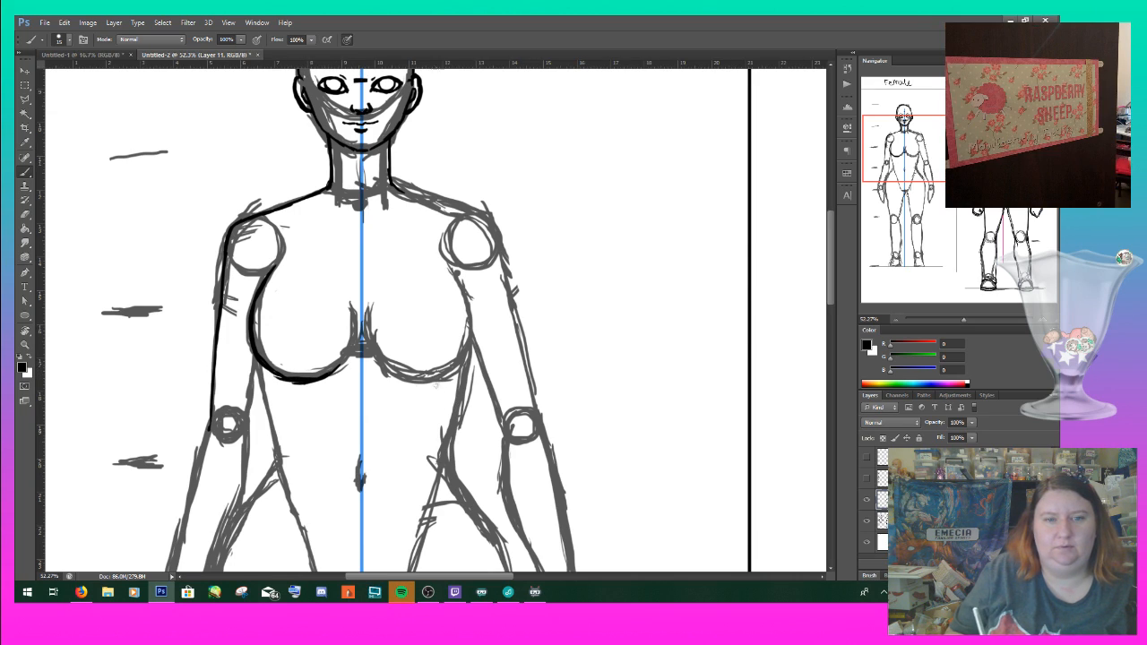
left_click_drag(443, 376, 465, 352)
mouse_move(459, 274)
left_mouse_down()
mouse_move(472, 330)
mouse_move(448, 371)
left_mouse_up()
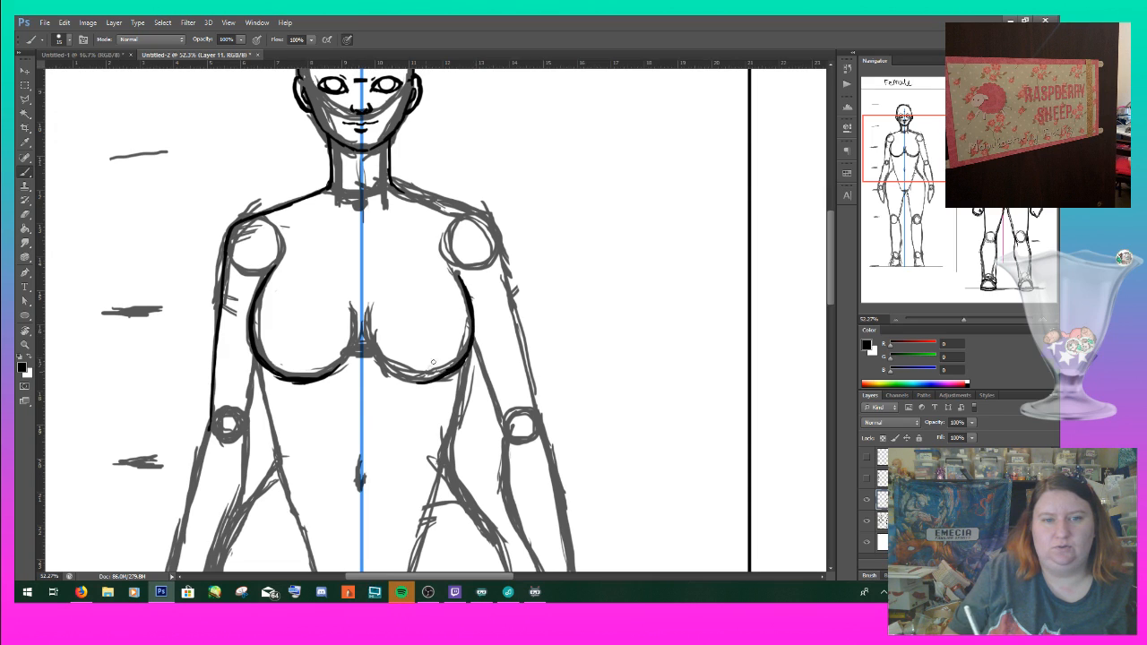
- Draw four short, roughly horizontal fabric fold lines across the centre of the bust
left_click_drag(307, 351, 396, 338)
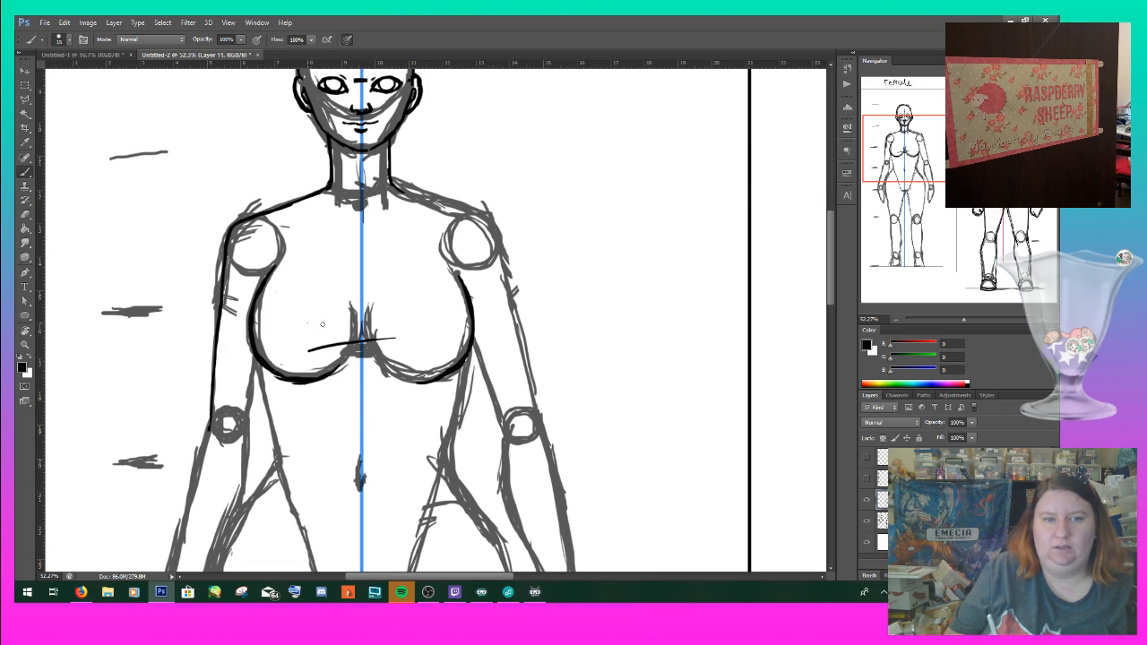
left_click_drag(306, 324, 405, 337)
left_click_drag(335, 356, 419, 351)
left_click_drag(332, 310, 382, 308)
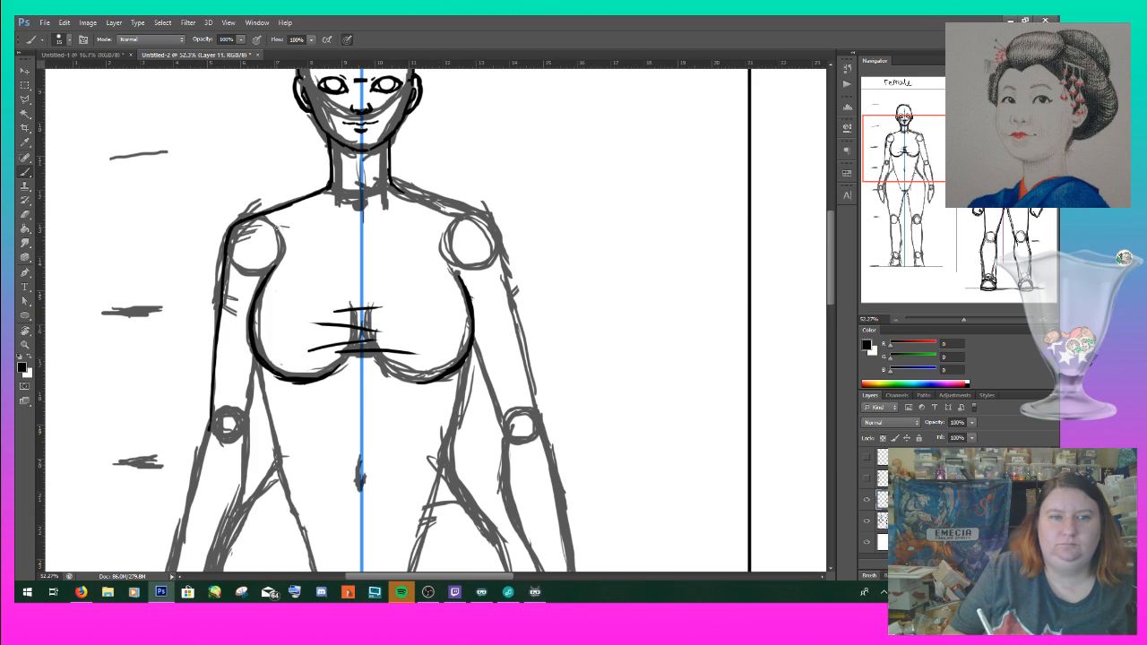
- Draw a halter strap running from the left-hand side of the bust diagonally up to the right-hand side of the neck
mouse_move(265, 269)
left_mouse_down()
mouse_move(375, 211)
mouse_move(391, 187)
left_mouse_up()
mouse_move(335, 235)
left_mouse_down()
mouse_move(395, 183)
mouse_move(408, 220)
left_mouse_up()
mouse_move(393, 176)
left_mouse_down()
mouse_move(403, 217)
mouse_move(328, 284)
left_mouse_up()
left_click_drag(347, 260, 341, 293)
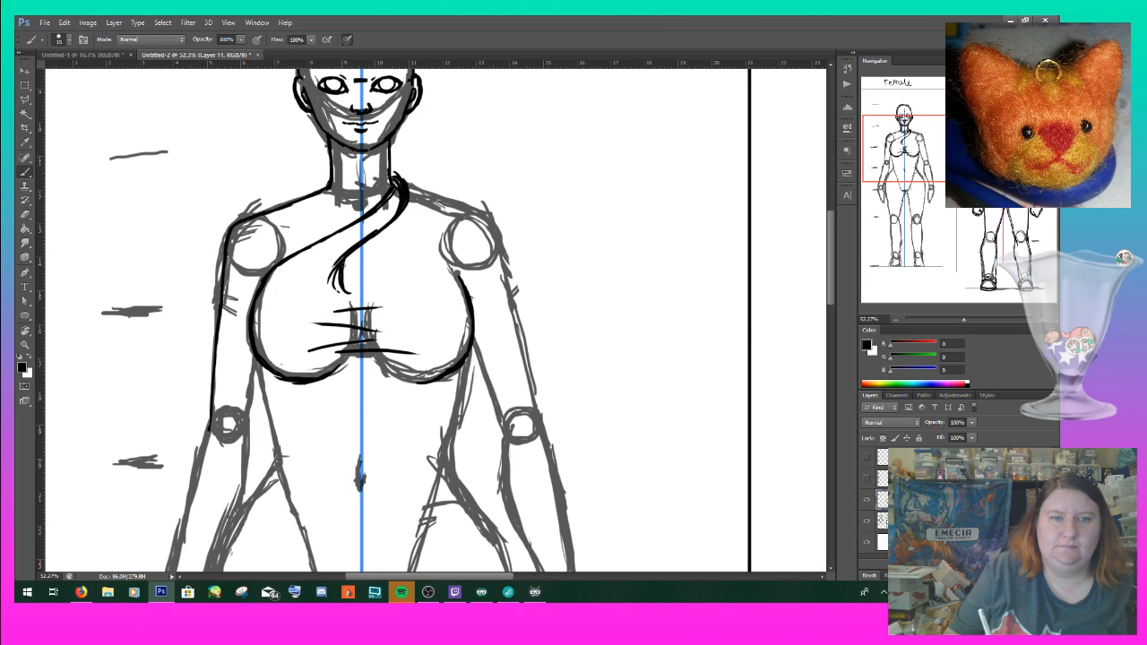
- Add fold lines along the diagonal halter strap and touch up the left-hand upper edge of the bust
mouse_move(401, 188)
left_mouse_down()
mouse_move(367, 229)
mouse_move(389, 211)
left_mouse_up()
mouse_move(394, 204)
left_mouse_down()
mouse_move(313, 266)
mouse_move(360, 234)
mouse_move(289, 283)
left_mouse_up()
left_click_drag(337, 246, 302, 291)
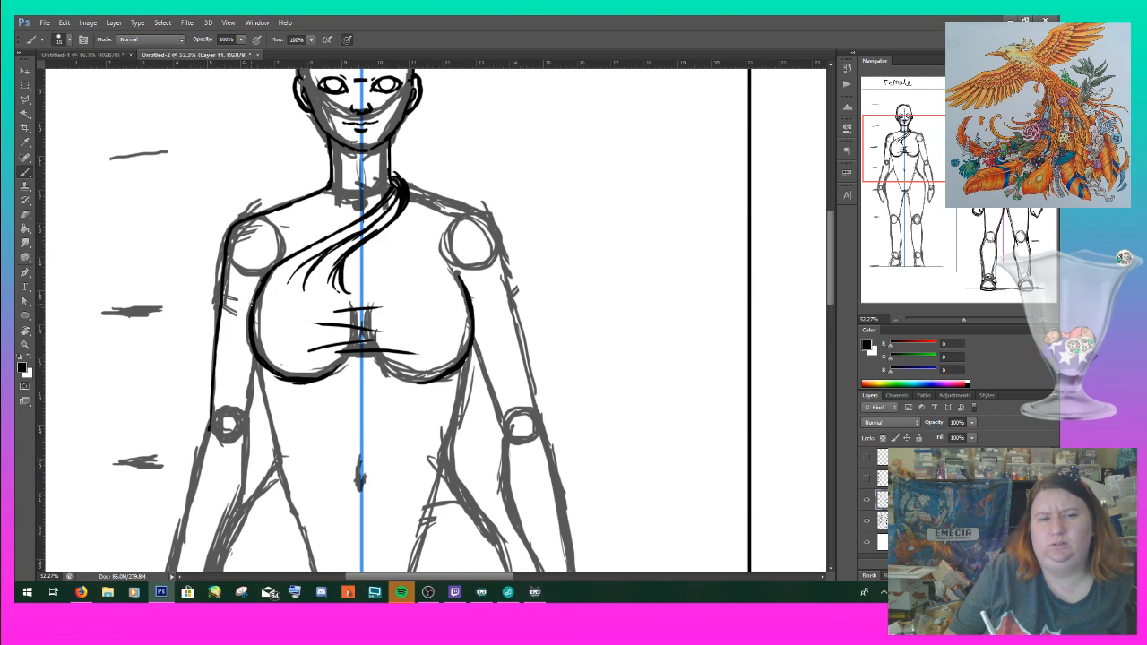
mouse_move(259, 302)
left_mouse_down()
mouse_move(320, 253)
mouse_move(293, 272)
left_mouse_up()
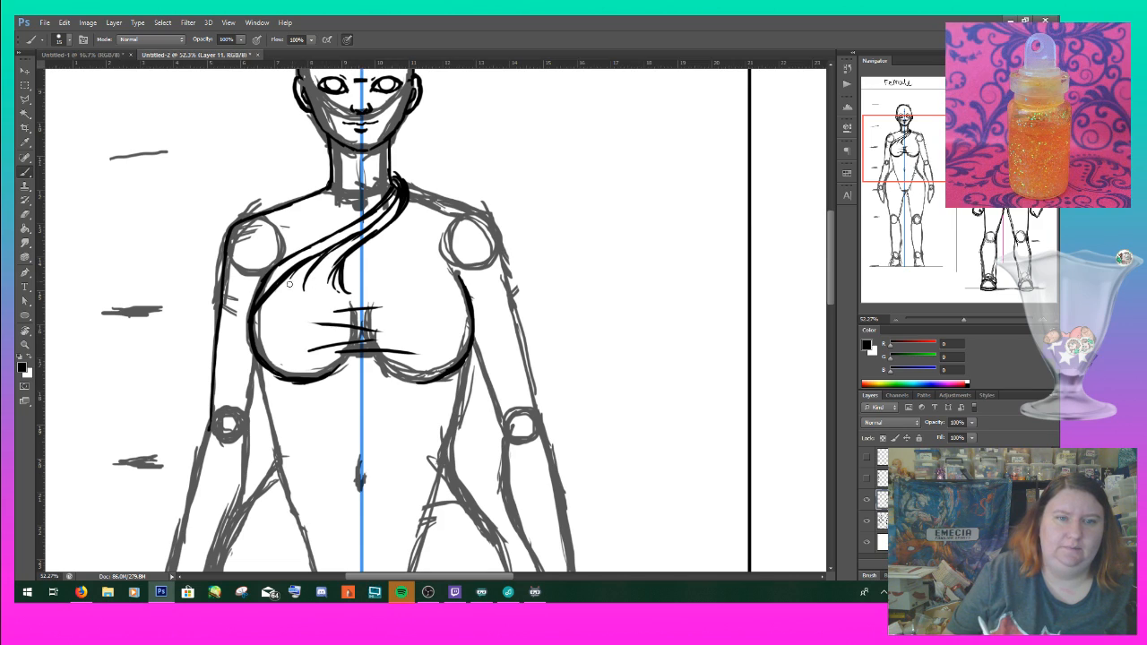
left_click_drag(306, 270, 303, 289)
left_click_drag(335, 249, 266, 303)
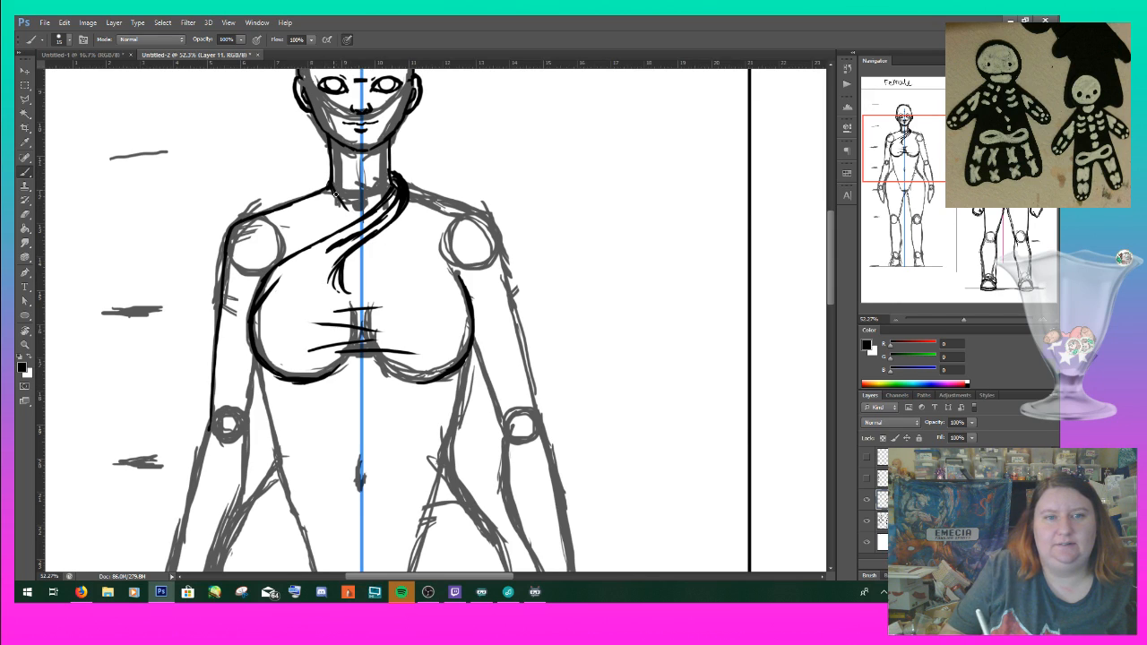
- Draw the opposite halter strap crossing below the neck with a teardrop opening beneath, and strengthen the bust's outer edges
left_click_drag(381, 233, 464, 281)
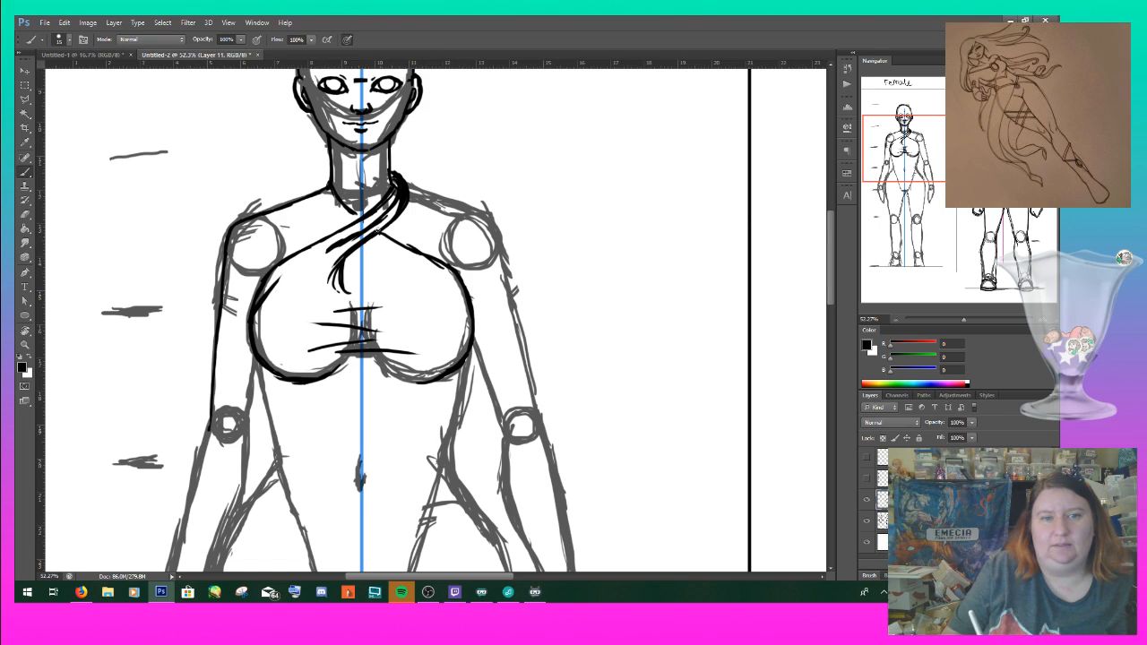
left_click_drag(331, 178, 333, 224)
mouse_move(383, 265)
left_mouse_down()
mouse_move(381, 292)
mouse_move(359, 296)
mouse_move(375, 285)
mouse_move(342, 273)
mouse_move(367, 287)
left_mouse_up()
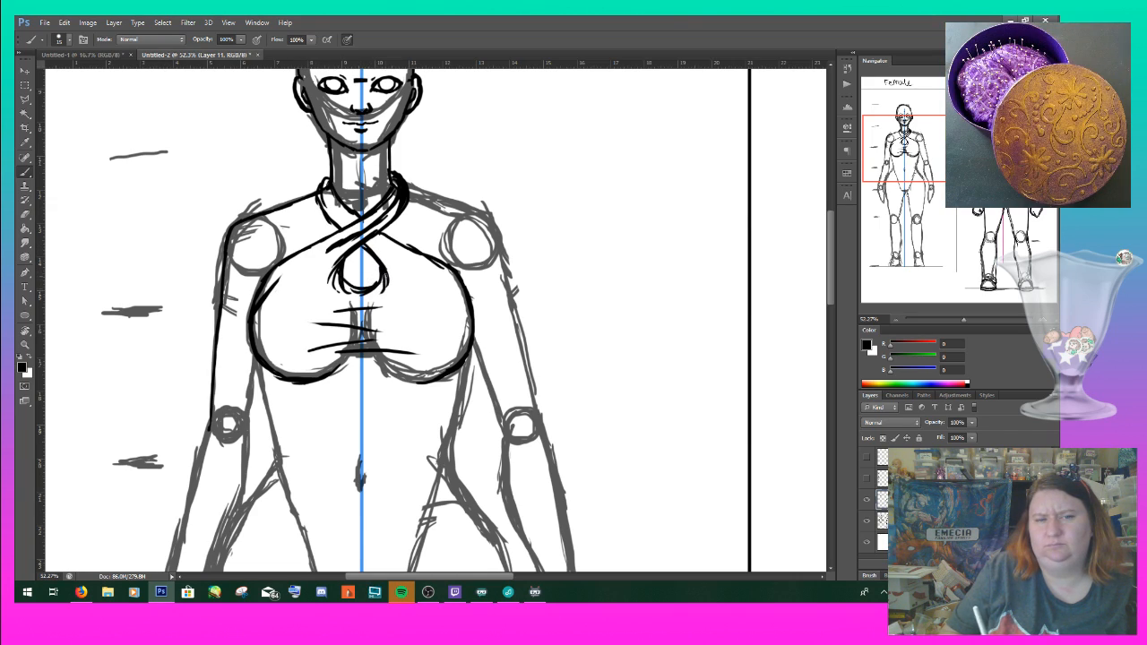
mouse_move(382, 235)
left_mouse_down()
mouse_move(475, 319)
mouse_move(471, 298)
mouse_move(461, 363)
left_mouse_up()
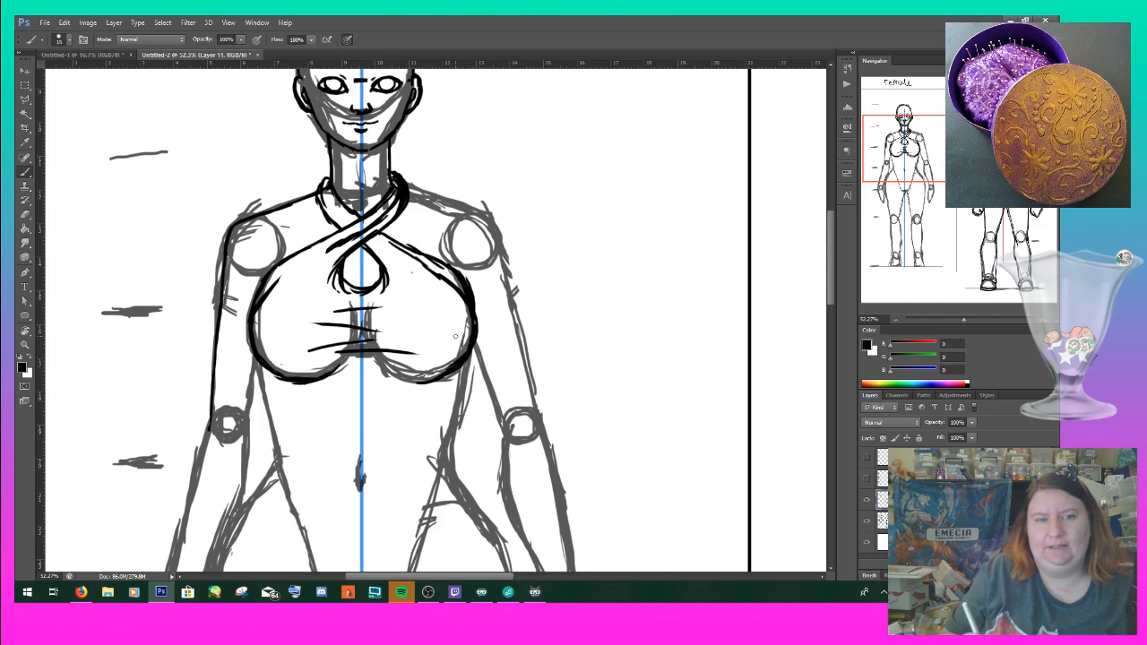
left_click_drag(252, 310, 274, 273)
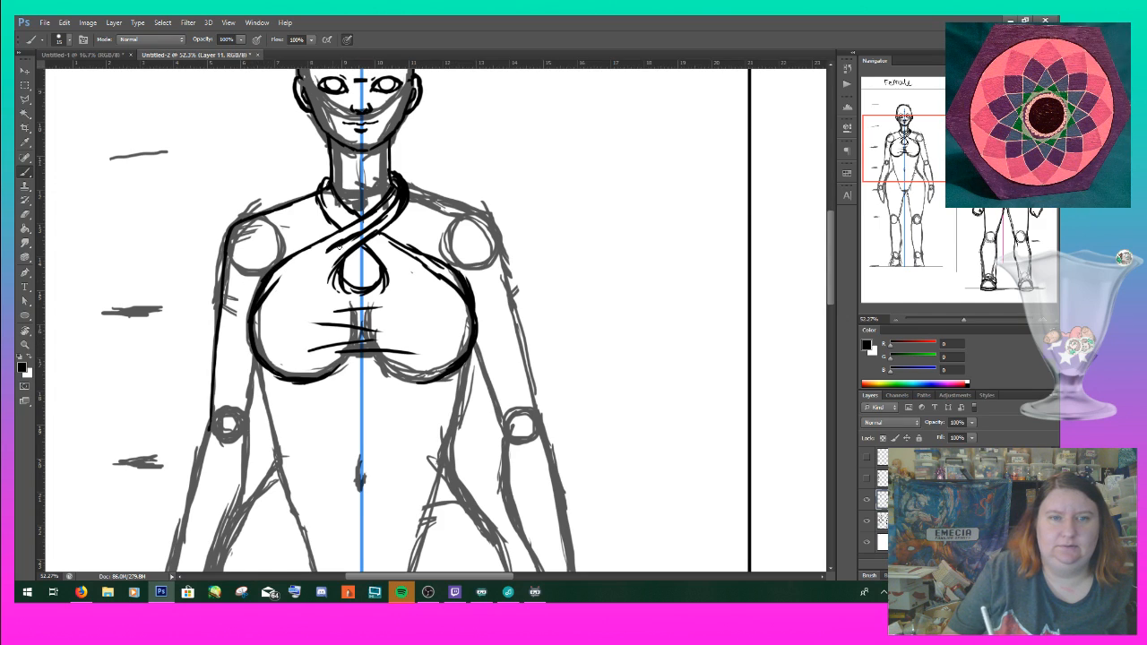
- Add fold lines to the second halter strap and right-hand upper bust, undoing the stray last stroke
left_click_drag(326, 197, 439, 307)
left_click_drag(396, 256, 440, 304)
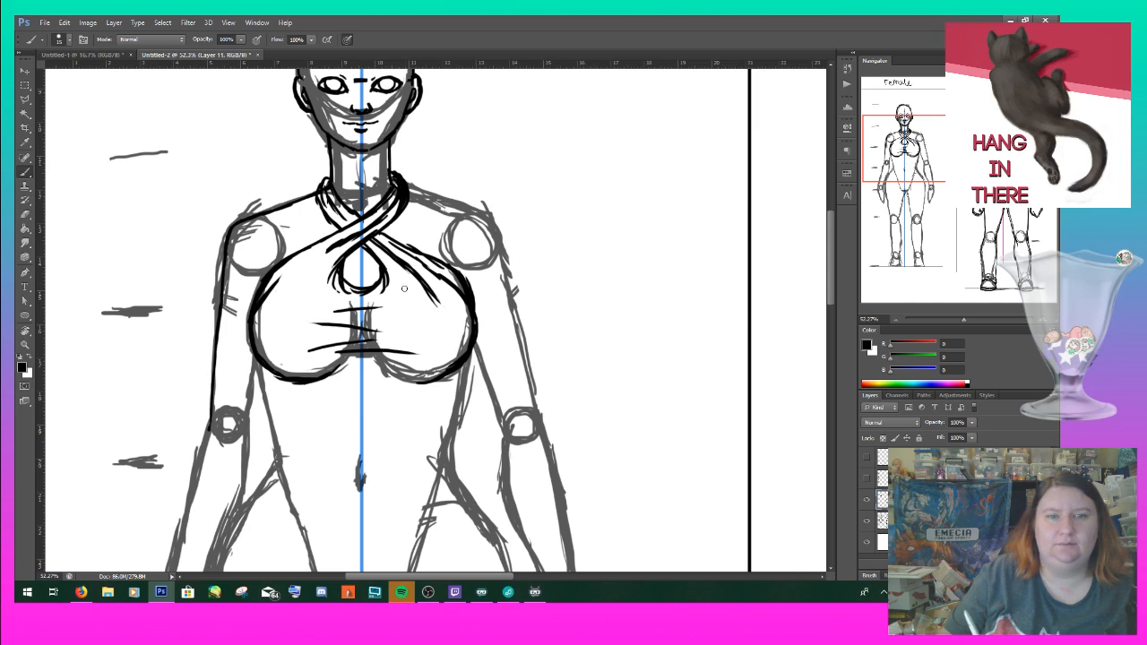
key("ctrl+z")
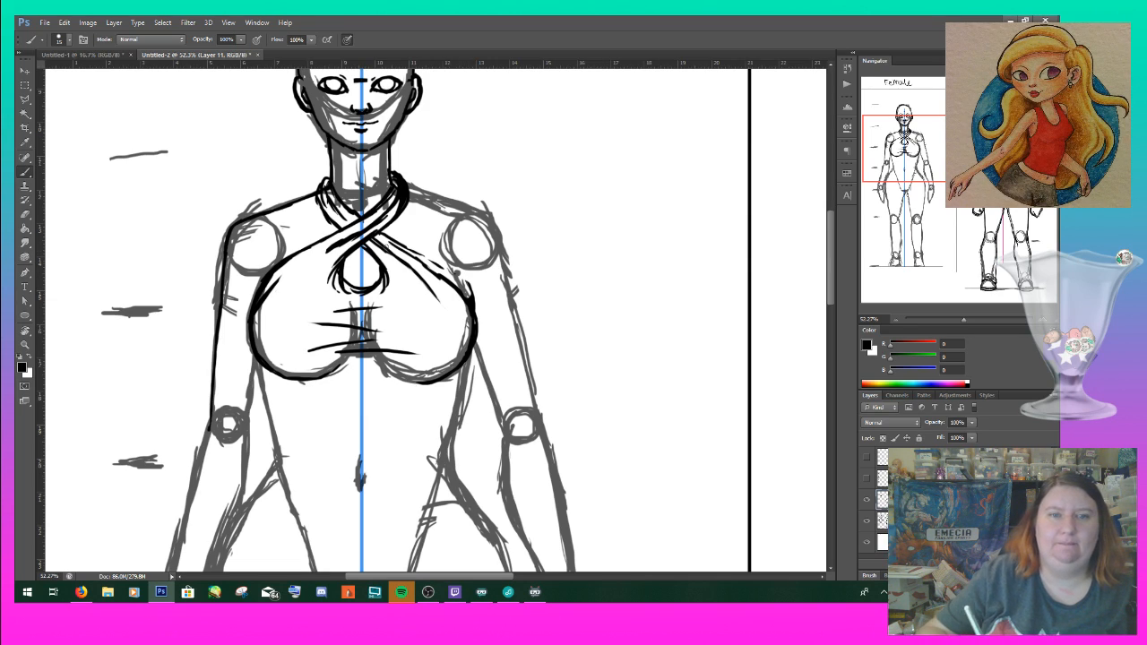
left_click_drag(403, 246, 469, 286)
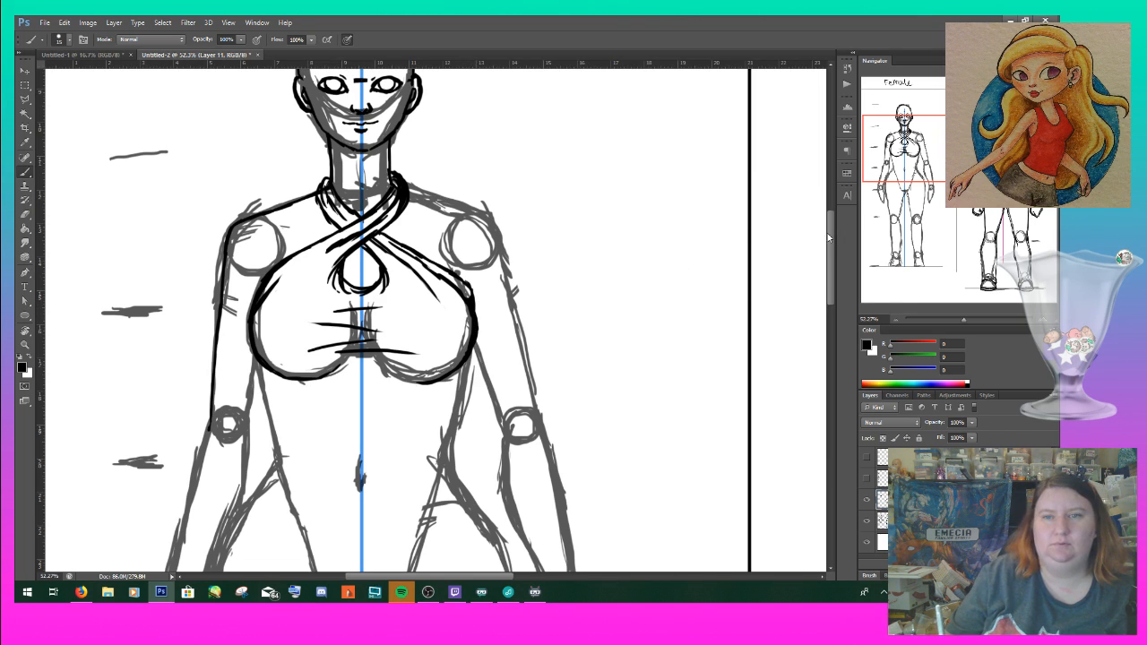
- Outline both sides of the female figure's waist and hips in black down to the upper thighs
scroll(829, 240, "down", 3)
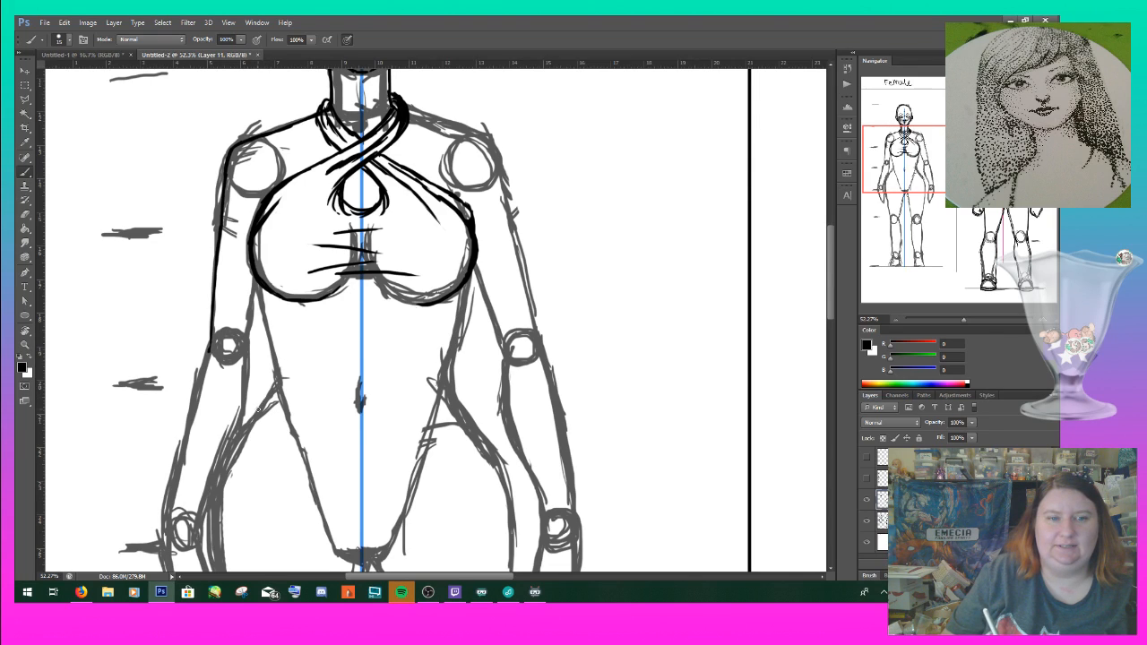
mouse_move(260, 279)
left_mouse_down()
mouse_move(276, 376)
mouse_move(267, 395)
left_mouse_up()
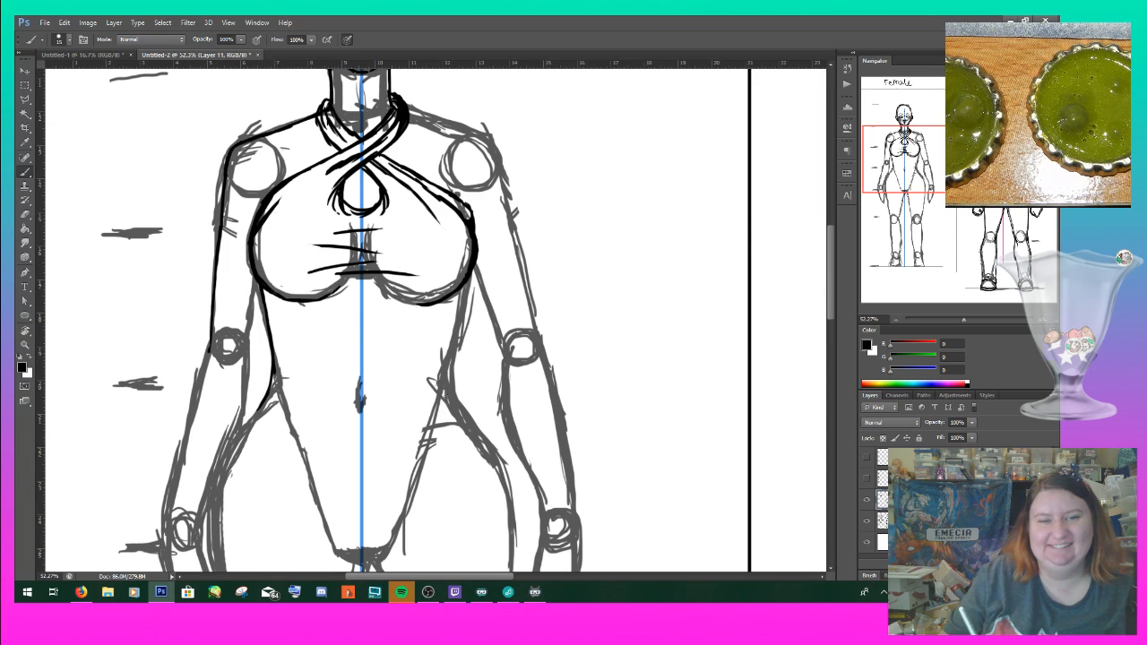
mouse_move(452, 394)
left_mouse_down()
mouse_move(471, 423)
mouse_move(452, 362)
mouse_move(458, 322)
left_mouse_up()
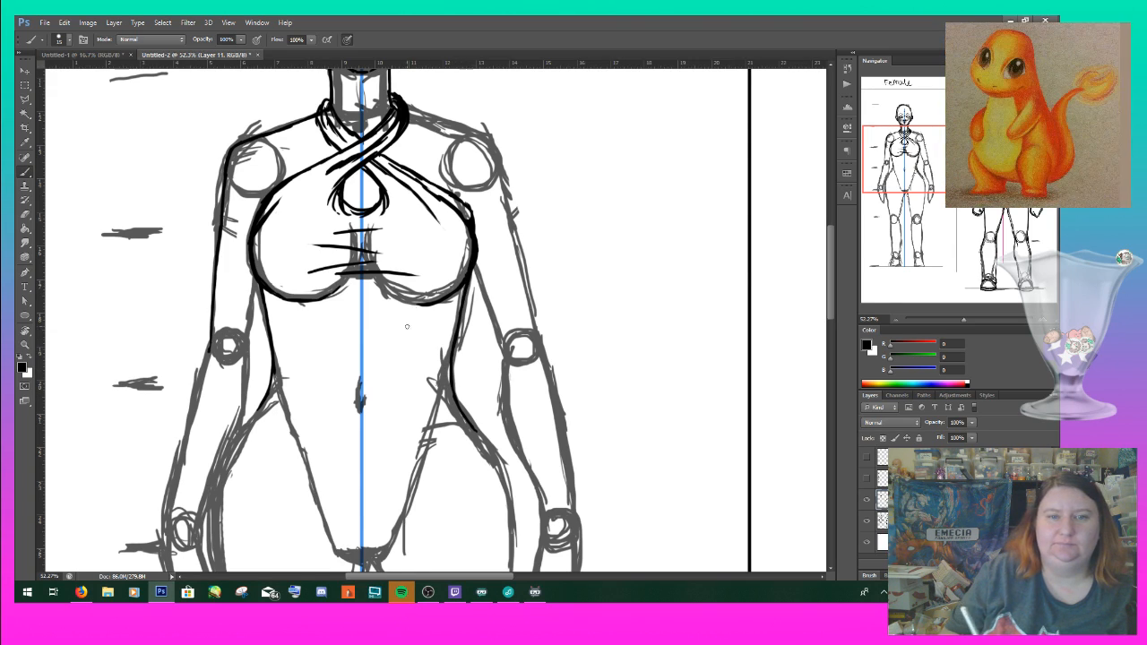
left_click_drag(832, 257, 831, 289)
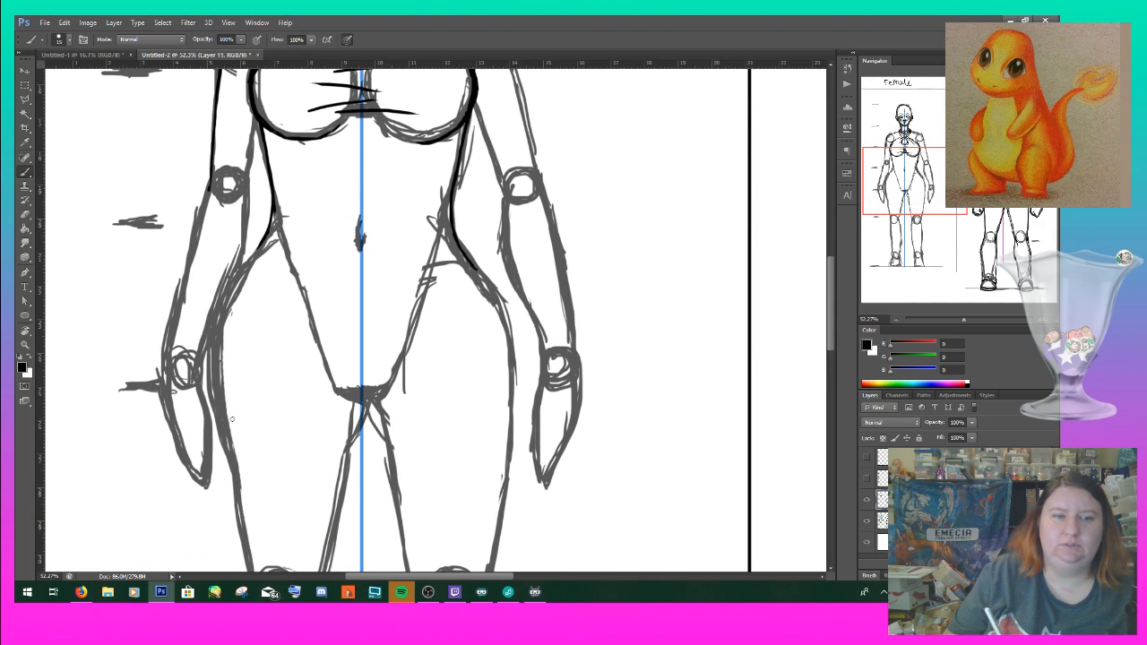
mouse_move(259, 238)
left_mouse_down()
mouse_move(226, 310)
mouse_move(225, 447)
mouse_move(223, 400)
left_mouse_up()
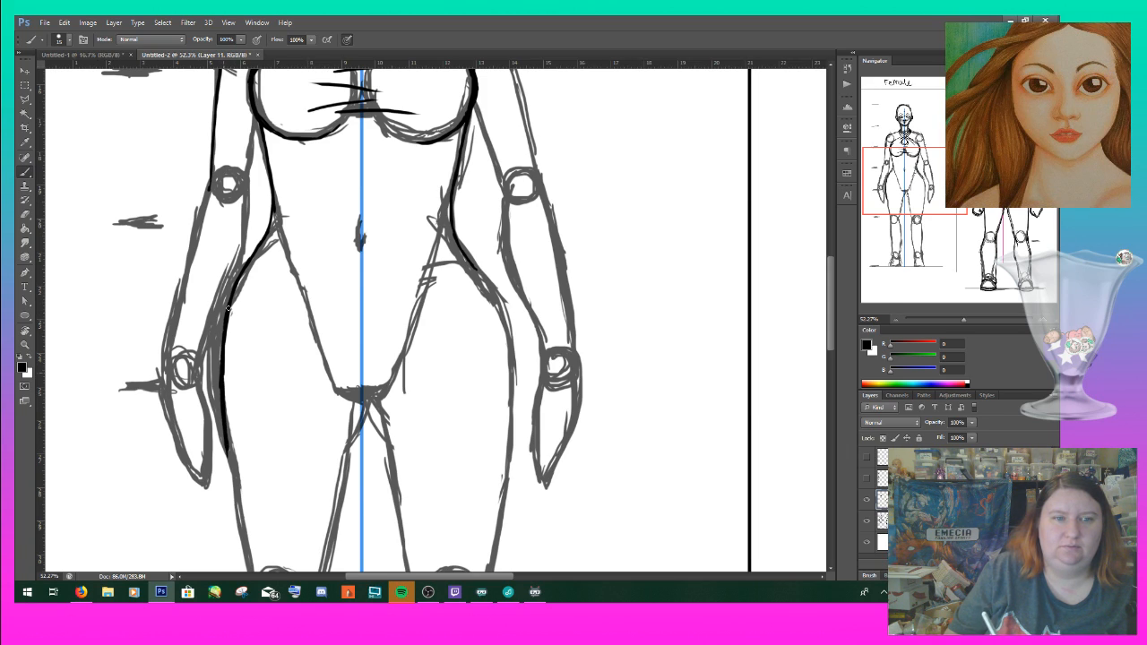
mouse_move(491, 301)
left_mouse_down()
mouse_move(478, 273)
mouse_move(509, 335)
mouse_move(503, 324)
mouse_move(512, 401)
mouse_move(509, 354)
mouse_move(505, 385)
left_mouse_up()
- Draw the skirt's side edges and a slanted hem from the right-hand thigh to a point below the left-hand knee
scroll(619, 318, "down", 5)
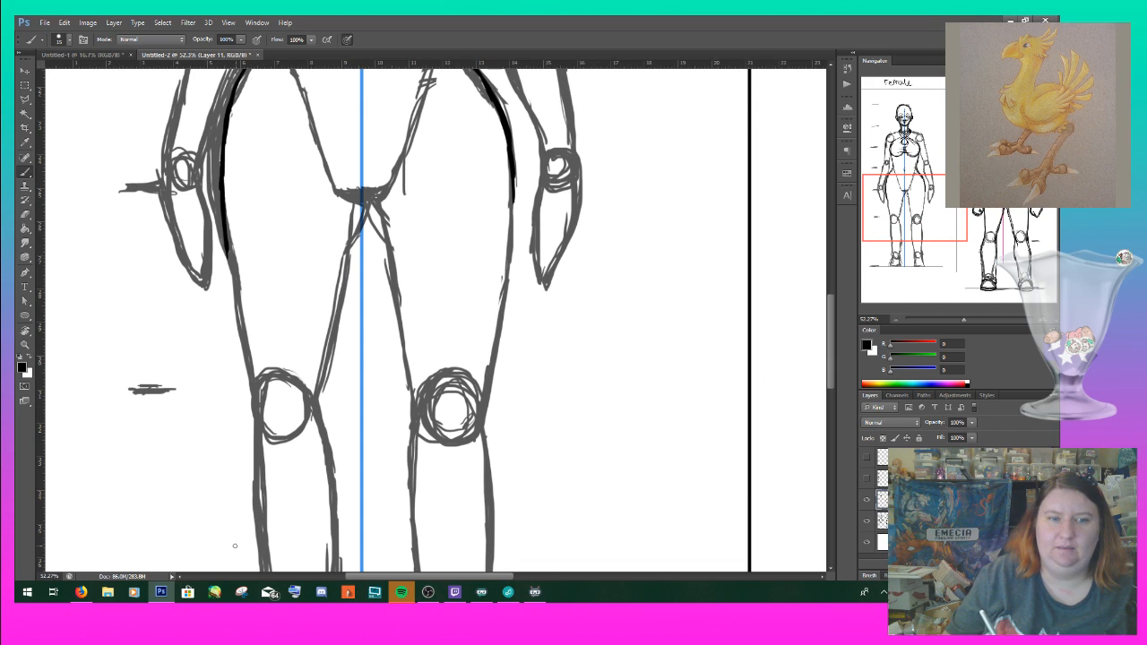
mouse_move(225, 561)
left_mouse_down()
mouse_move(228, 531)
mouse_move(225, 550)
mouse_move(269, 474)
mouse_move(456, 371)
mouse_move(498, 333)
mouse_move(517, 302)
mouse_move(513, 224)
left_mouse_up()
left_click_drag(514, 177, 515, 314)
left_click_drag(225, 562, 213, 422)
mouse_move(215, 445)
left_mouse_down()
mouse_move(224, 553)
mouse_move(216, 329)
left_mouse_up()
left_click_drag(225, 224, 222, 366)
left_click_drag(225, 271, 222, 408)
left_click_drag(224, 363, 224, 556)
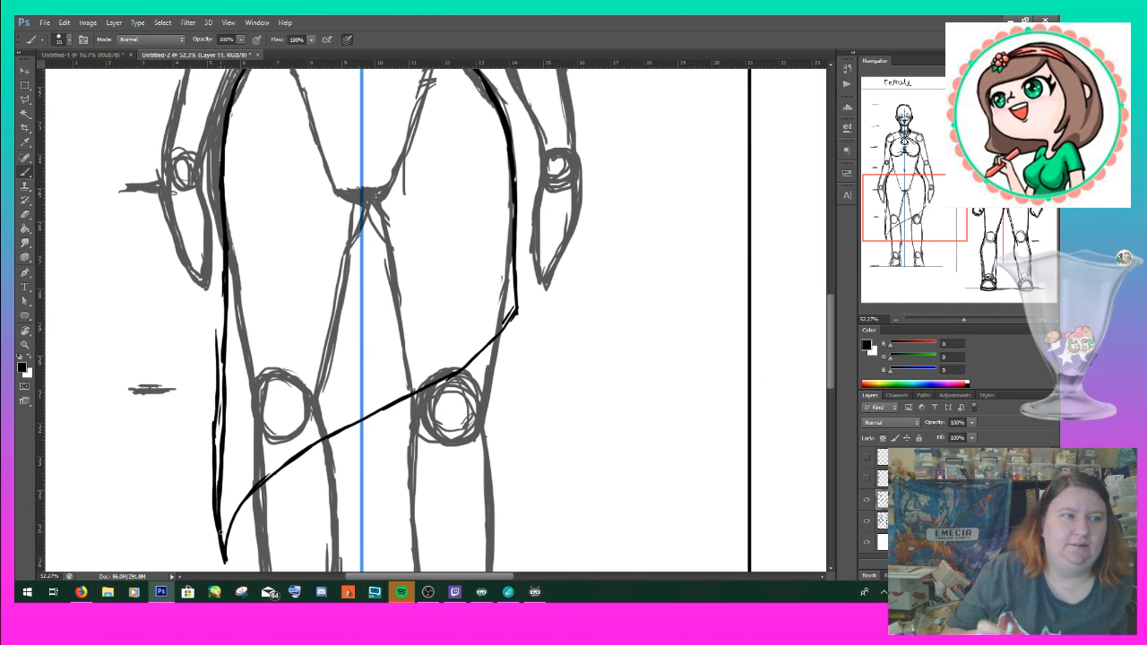
- Clean up the skirt's long left-hand edge and reinforce the hem's right-hand corner and the stretch above the knee
mouse_move(211, 326)
left_mouse_down()
mouse_move(216, 383)
mouse_move(220, 335)
mouse_move(213, 496)
left_mouse_up()
mouse_move(215, 418)
left_mouse_down()
mouse_move(211, 536)
mouse_move(228, 566)
left_mouse_up()
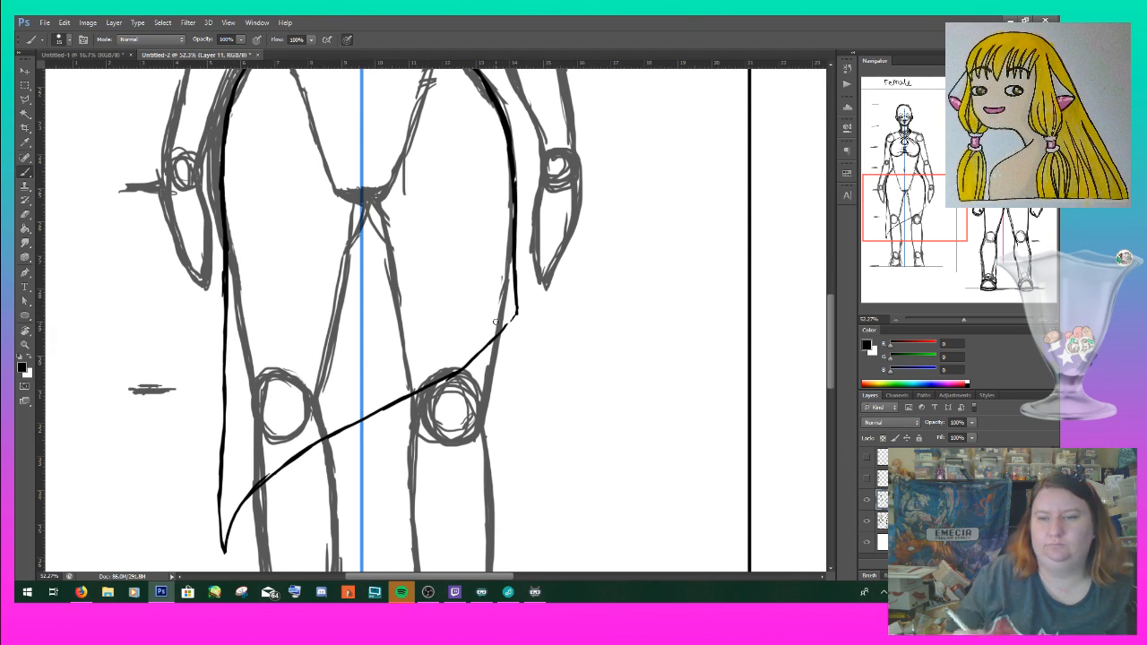
left_click_drag(516, 311, 508, 322)
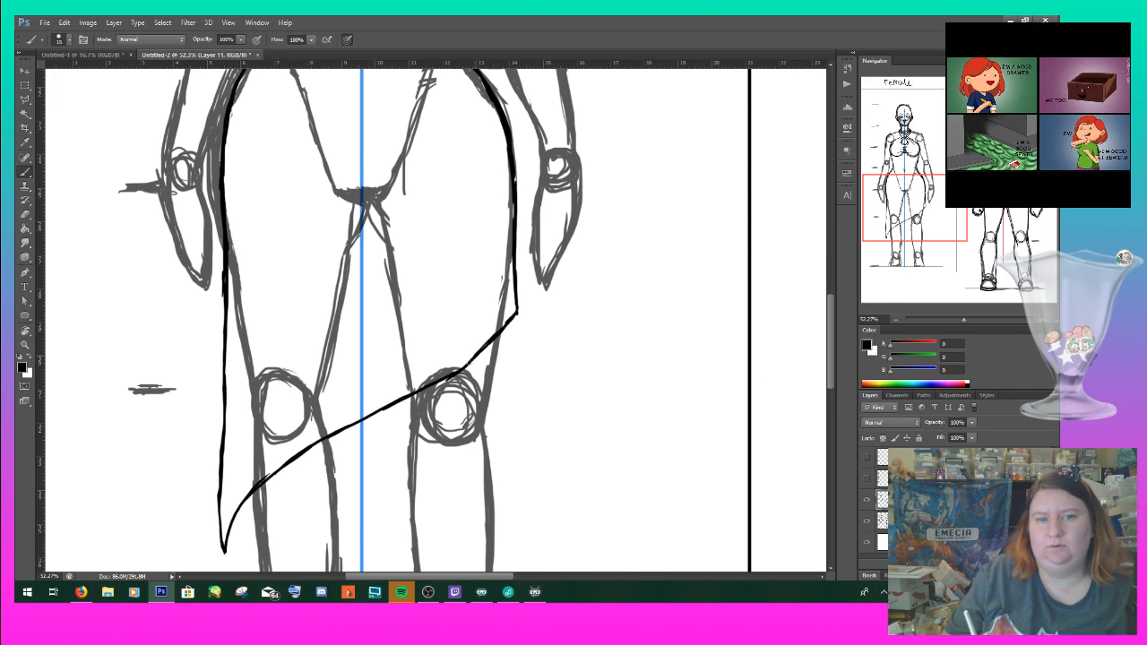
mouse_move(465, 367)
left_mouse_down()
mouse_move(472, 357)
mouse_move(446, 376)
mouse_move(482, 343)
left_mouse_up()
- Draw a short black sole line below the ground line under the female figure's left-hand foot
scroll(482, 343, "down", 6)
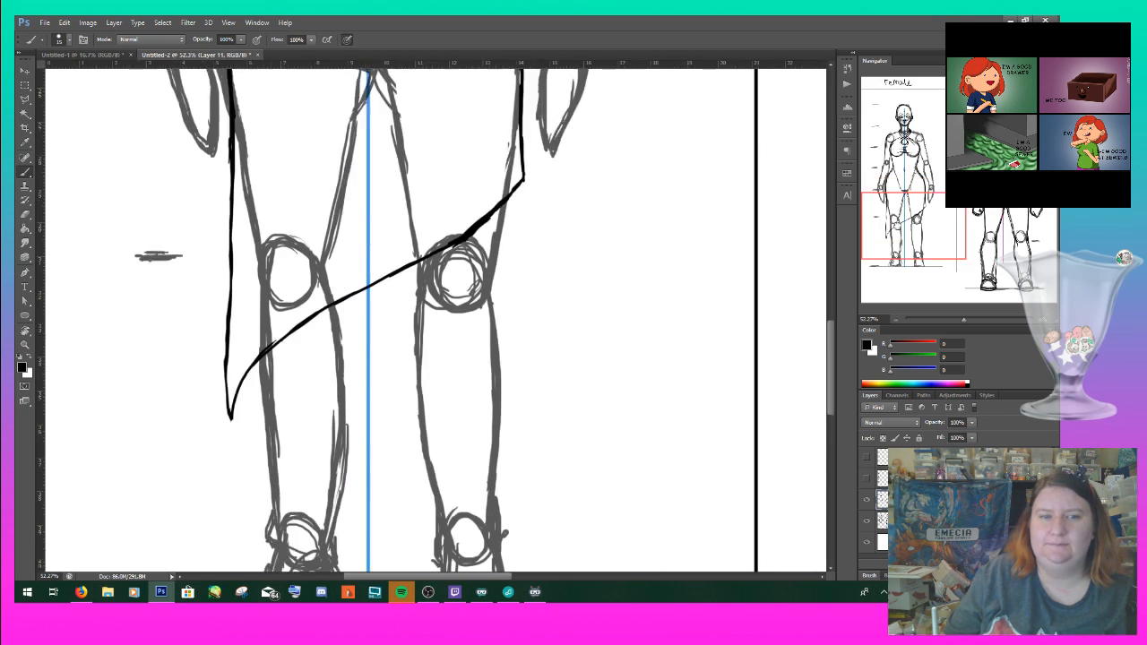
scroll(285, 454, "up", 1)
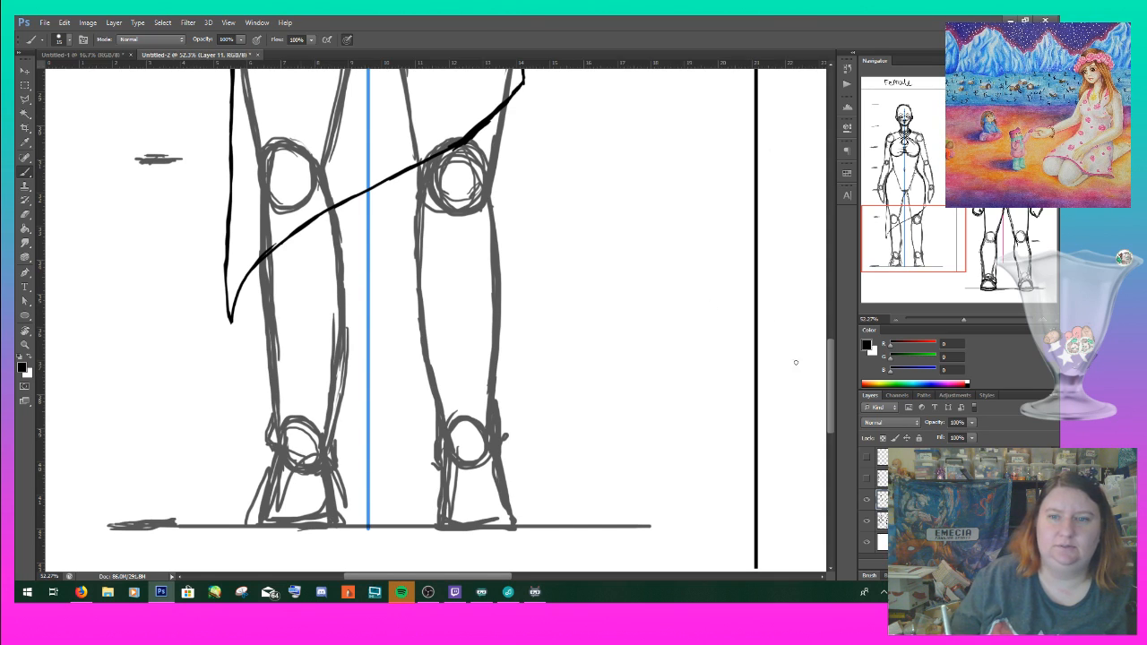
scroll(833, 385, "down", 2)
scroll(833, 385, "down", 1)
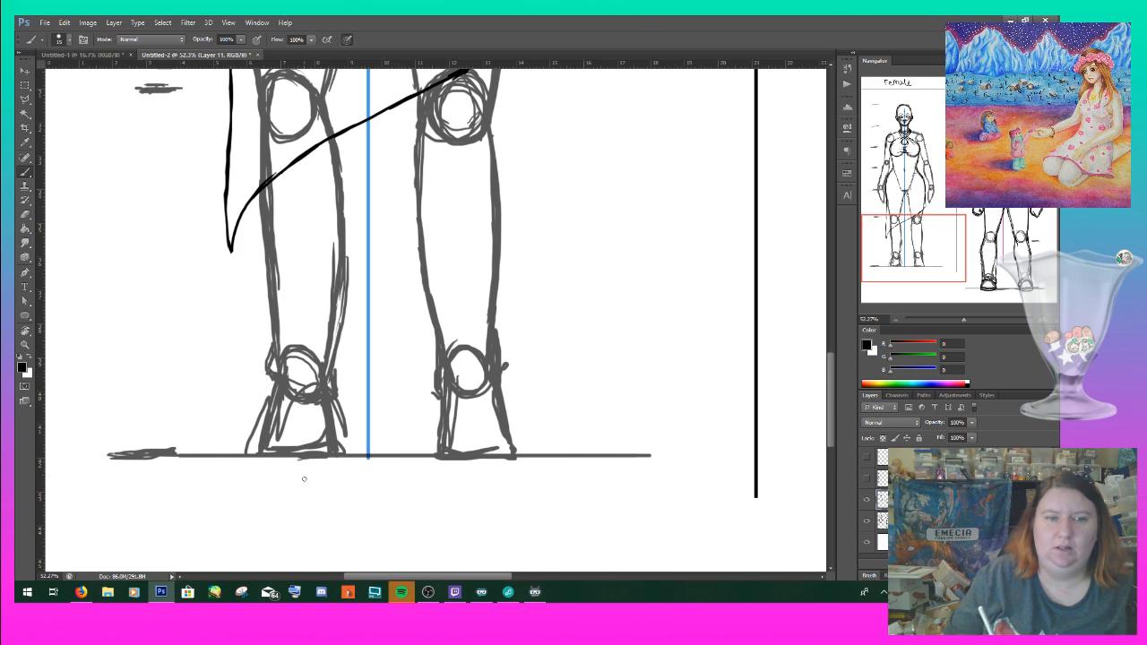
left_click_drag(294, 505, 341, 506)
left_click_drag(269, 507, 249, 506)
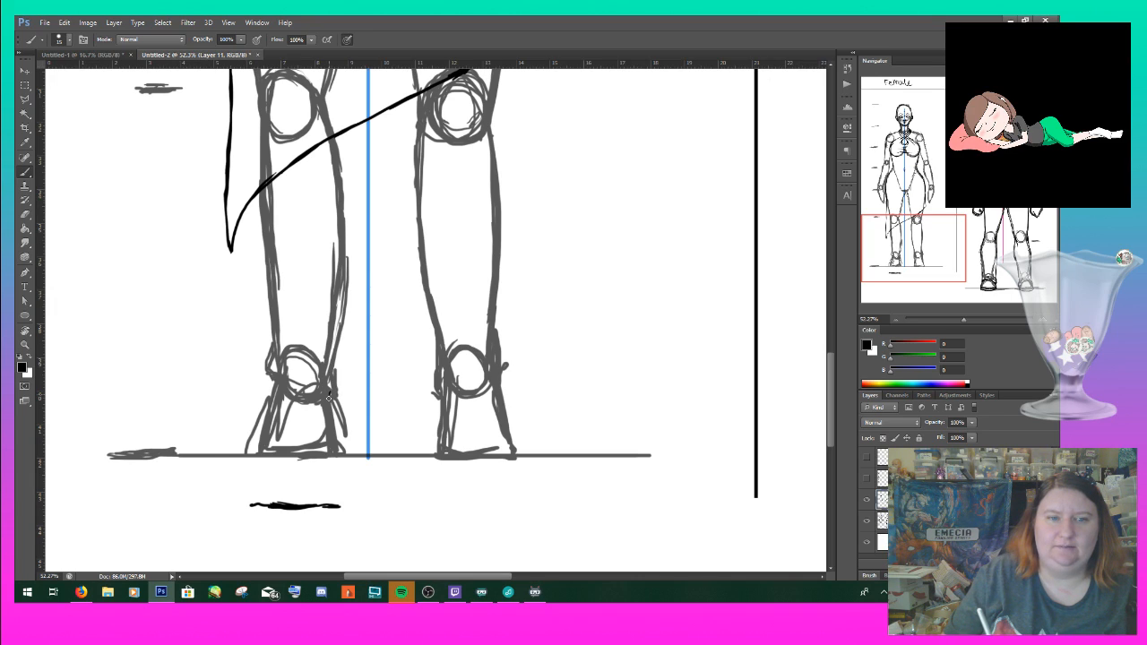
- Outline both sides of the left-hand lower leg from the skirt hem down to the ankle
mouse_move(327, 362)
left_mouse_down()
mouse_move(331, 377)
mouse_move(272, 324)
mouse_move(272, 307)
left_mouse_up()
left_click_drag(268, 189, 272, 351)
mouse_move(331, 136)
left_mouse_down()
mouse_move(345, 234)
mouse_move(333, 385)
left_mouse_up()
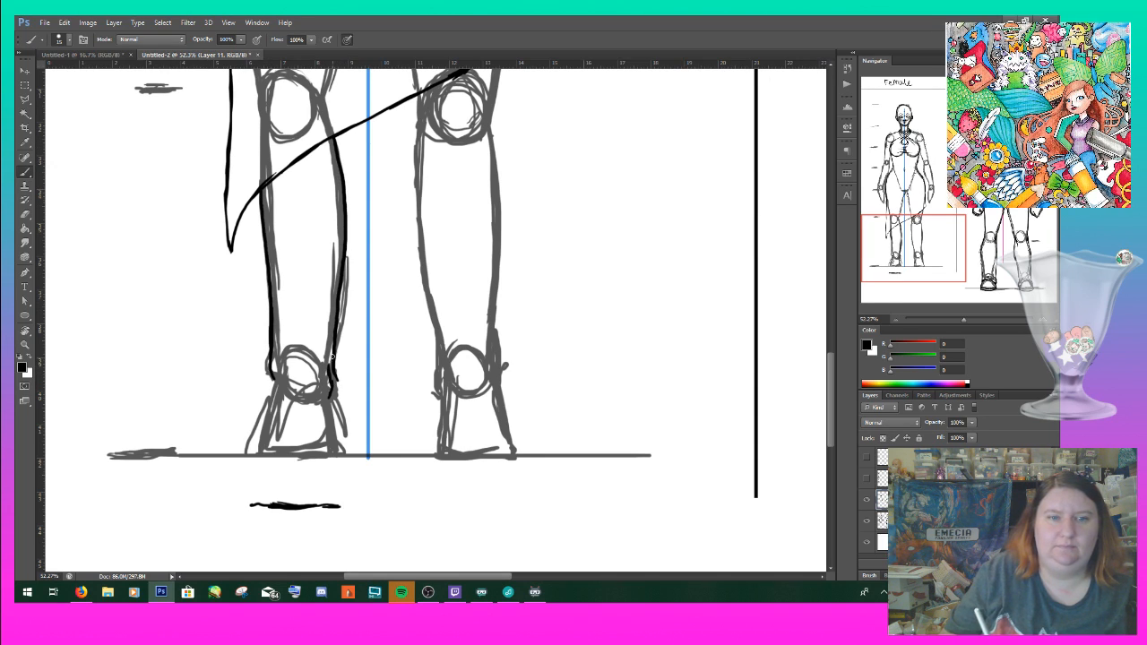
- Draw the left-hand shoe from the ankle down to the sole line, with a curved opening across the toes
left_click_drag(332, 396, 338, 506)
left_click_drag(337, 462, 324, 514)
left_click_drag(274, 383, 267, 504)
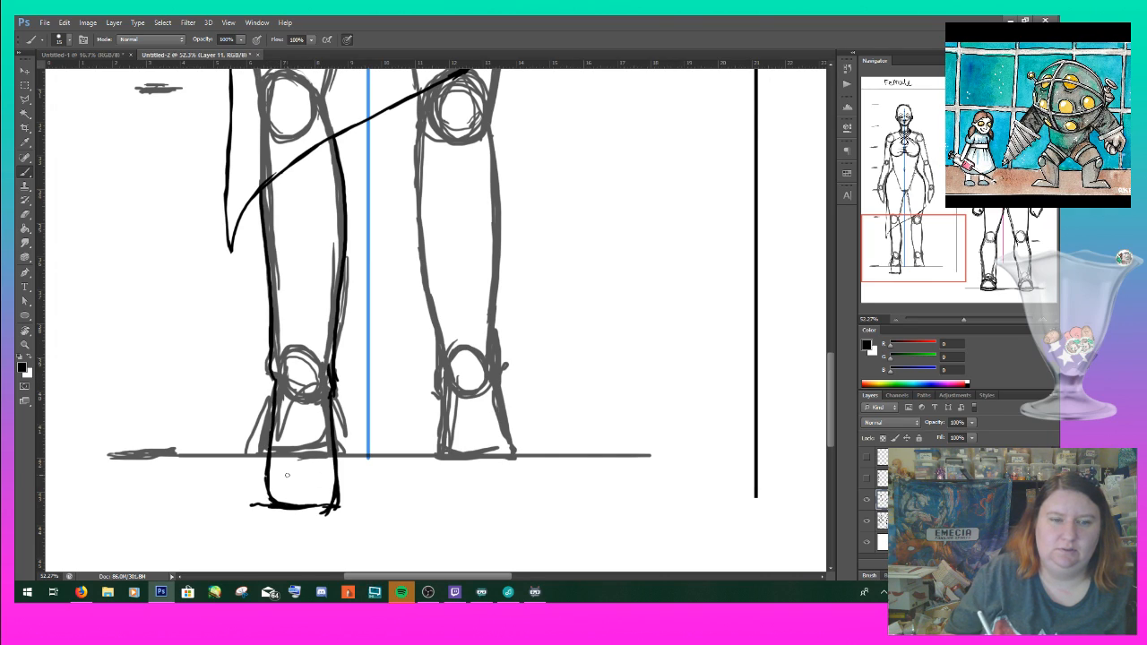
mouse_move(269, 445)
left_mouse_down()
mouse_move(302, 479)
mouse_move(324, 469)
mouse_move(333, 441)
left_mouse_up()
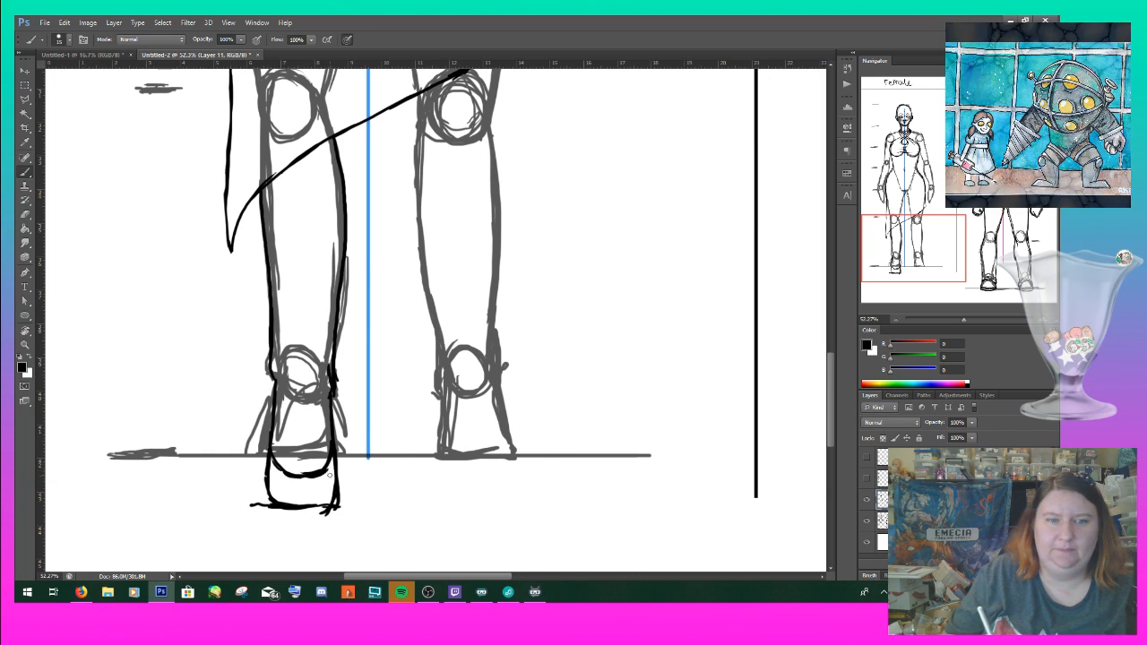
left_click_drag(275, 507, 265, 474)
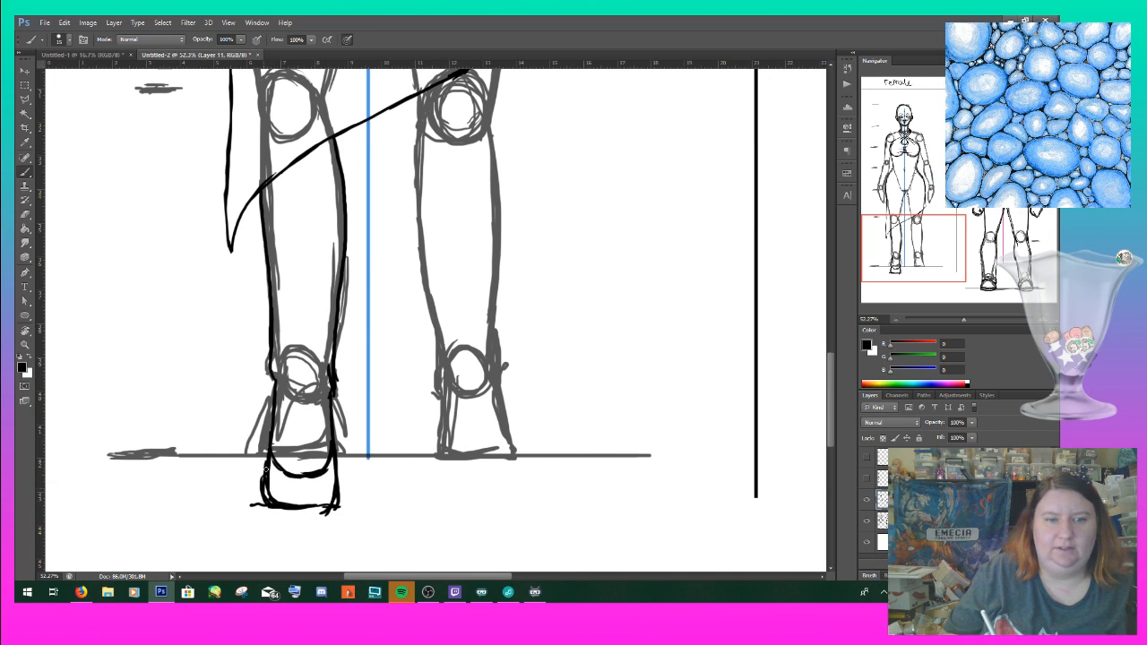
- Draw a sole line below the female figure's right-hand foot and outline the high-heeled shoe from the ankle down to it
mouse_move(439, 514)
left_mouse_down()
mouse_move(540, 506)
mouse_move(423, 510)
left_mouse_up()
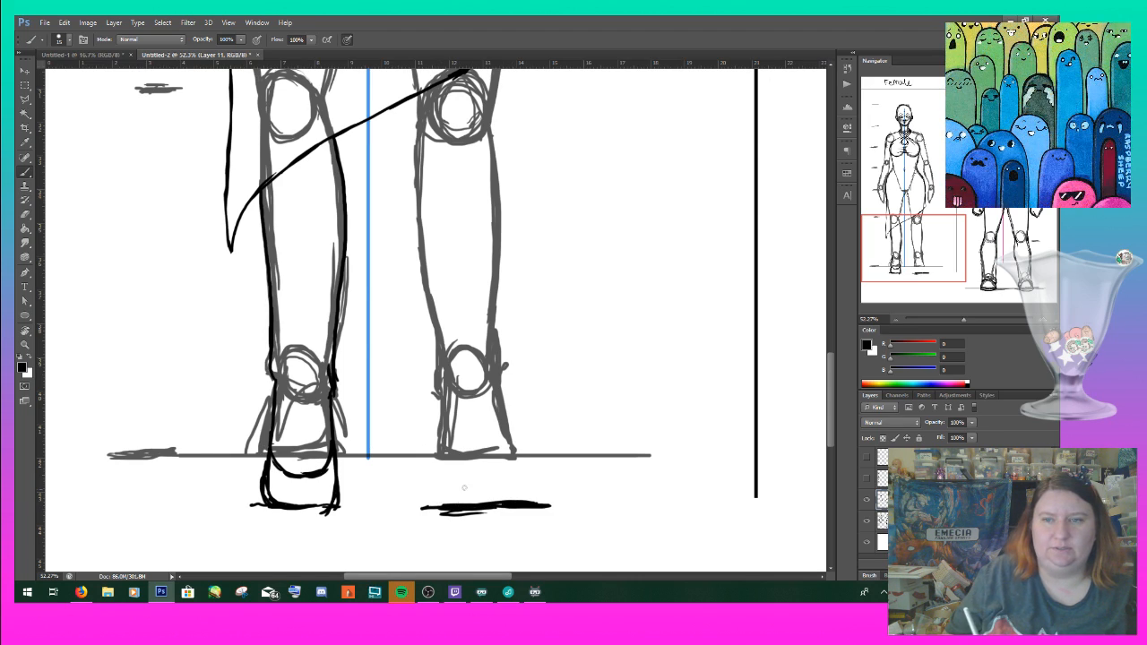
left_click_drag(446, 396, 462, 500)
mouse_move(442, 372)
left_mouse_down()
mouse_move(440, 450)
mouse_move(455, 479)
mouse_move(443, 503)
left_mouse_up()
left_click_drag(443, 459, 442, 478)
mouse_move(492, 369)
left_mouse_down()
mouse_move(513, 463)
mouse_move(543, 504)
left_mouse_up()
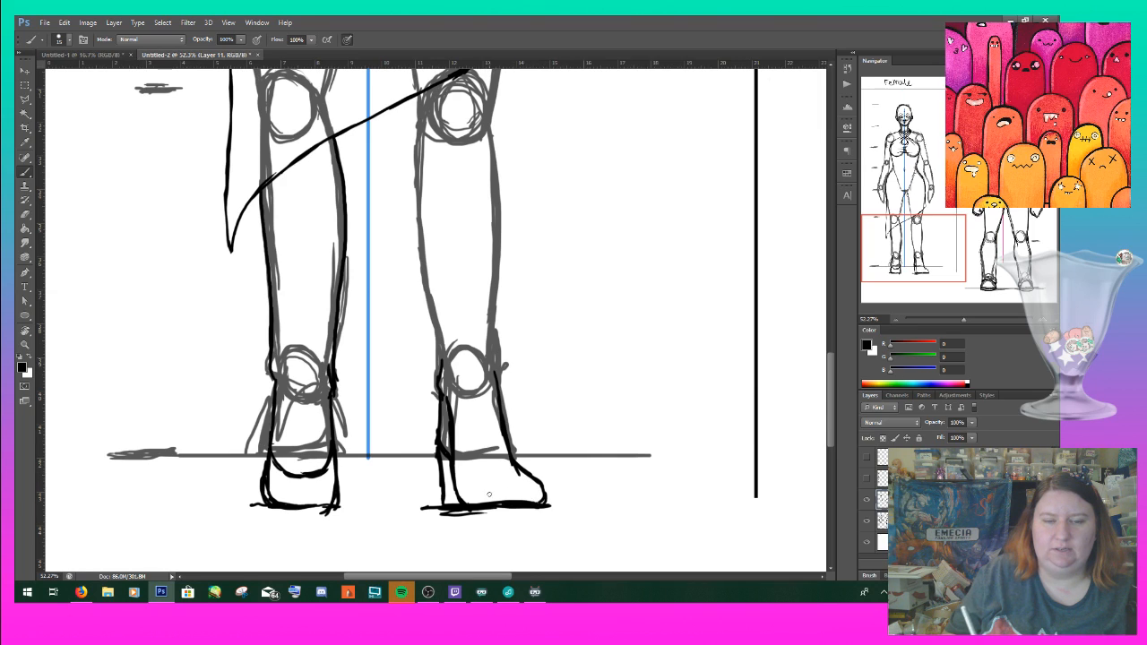
- Add the curved top opening to the right-hand shoe, thicken its heel, and reinforce the sole of the left-hand shoe
mouse_move(472, 479)
left_mouse_down()
mouse_move(517, 481)
mouse_move(461, 475)
mouse_move(456, 433)
left_mouse_up()
left_click_drag(441, 391, 461, 466)
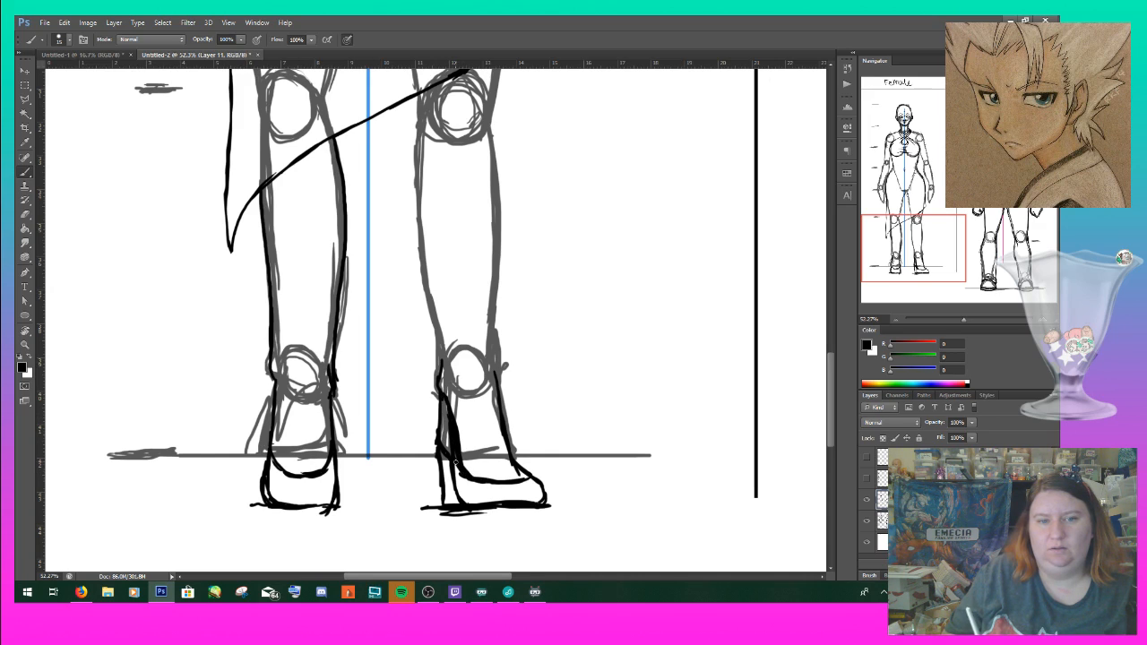
left_click_drag(436, 411, 439, 441)
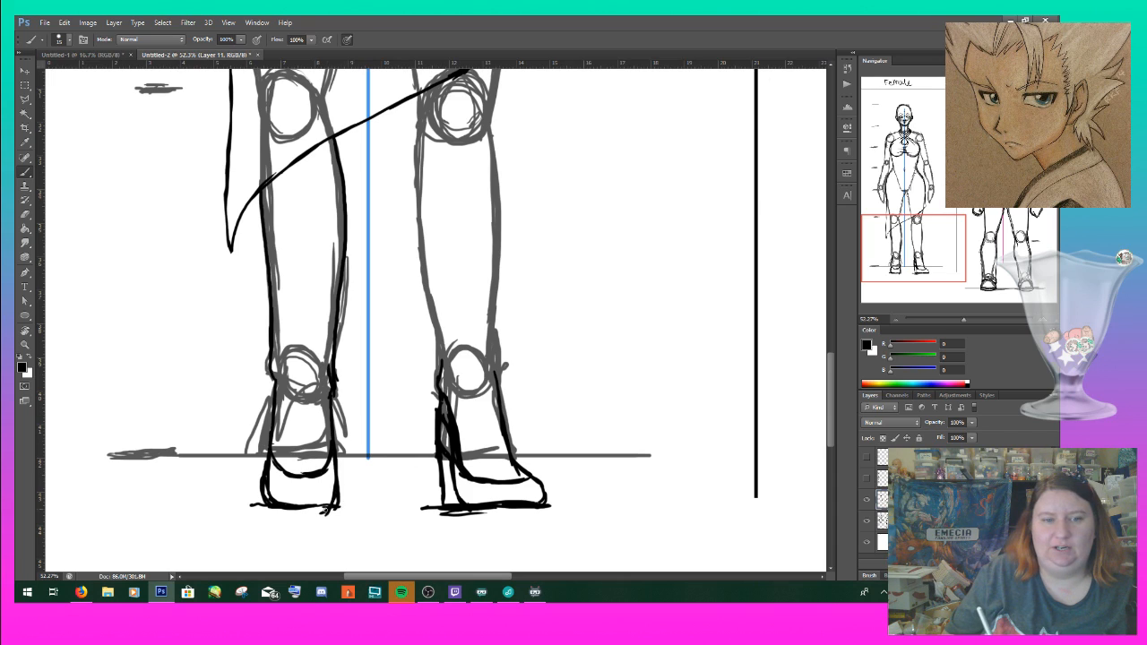
left_click_drag(306, 508, 328, 511)
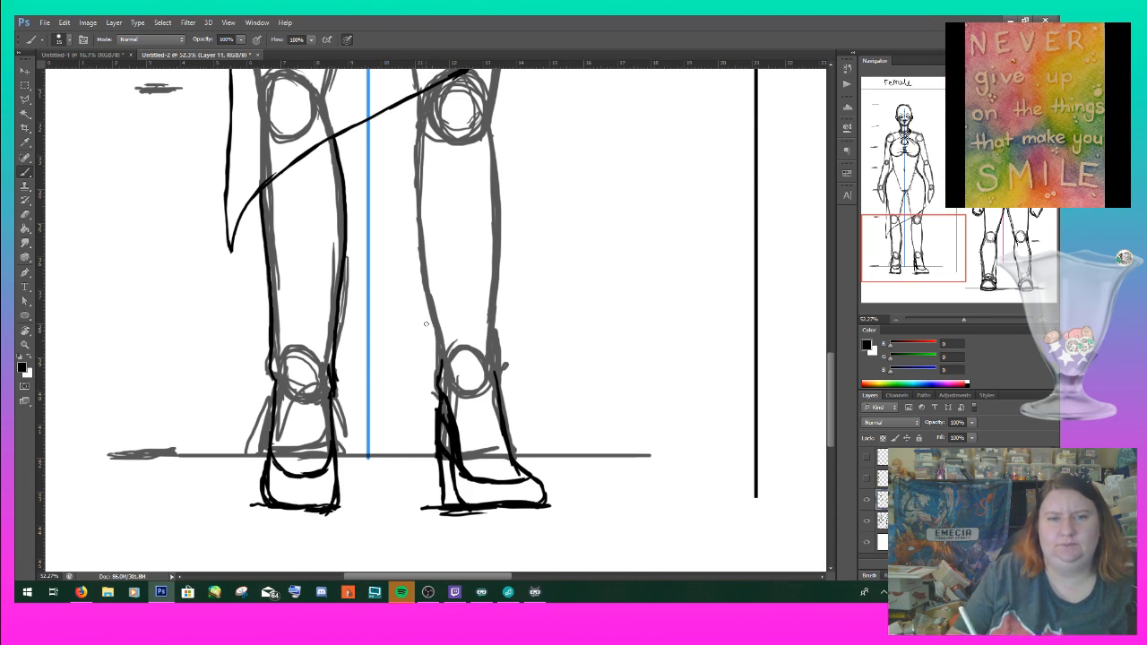
- Outline both sides of the right-hand lower leg from the ankle to the knee, continuing the outer edge up to the skirt hem
mouse_move(443, 362)
left_mouse_down()
mouse_move(416, 237)
mouse_move(417, 152)
mouse_move(409, 243)
mouse_move(438, 364)
left_mouse_up()
left_click_drag(491, 126, 502, 398)
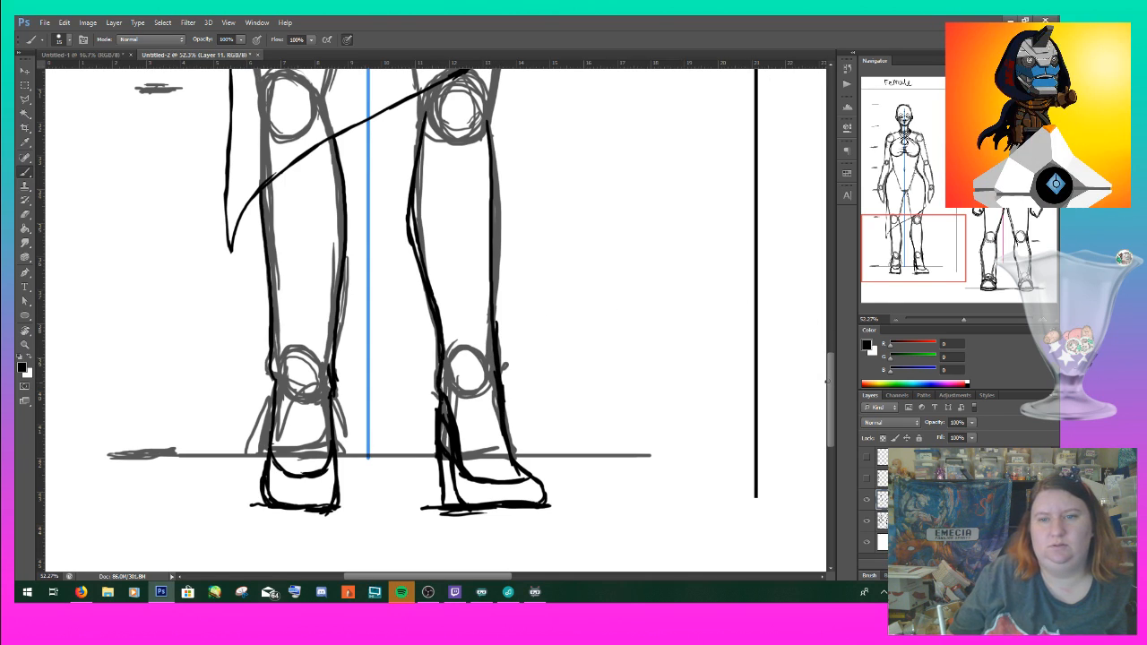
left_click_drag(830, 381, 835, 341)
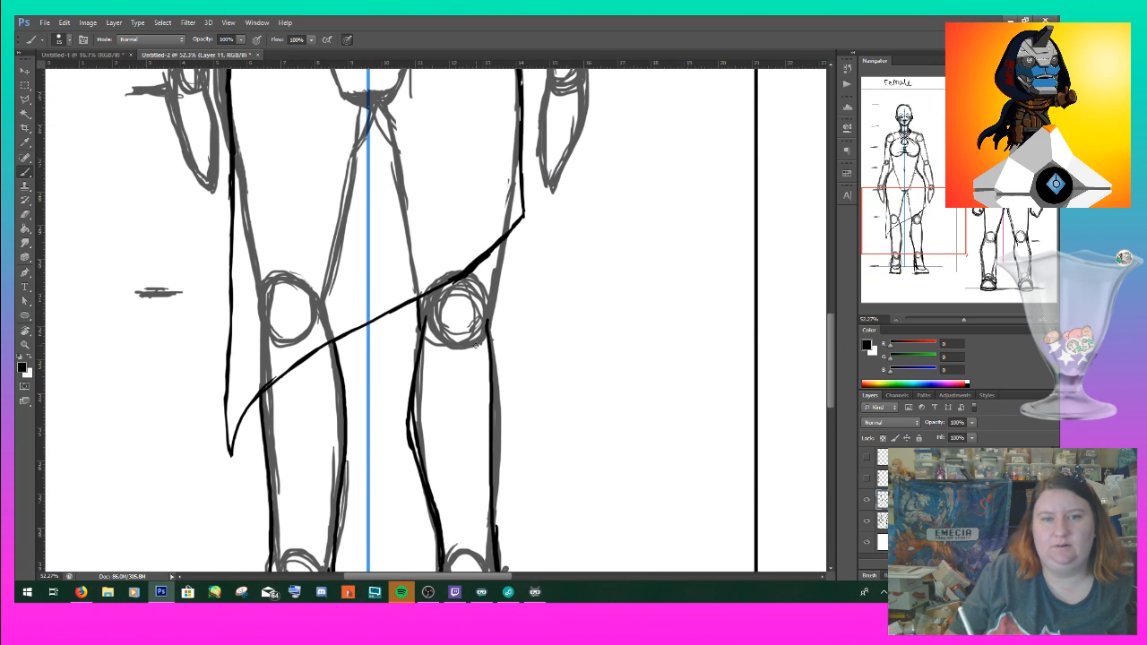
left_click_drag(484, 340, 507, 238)
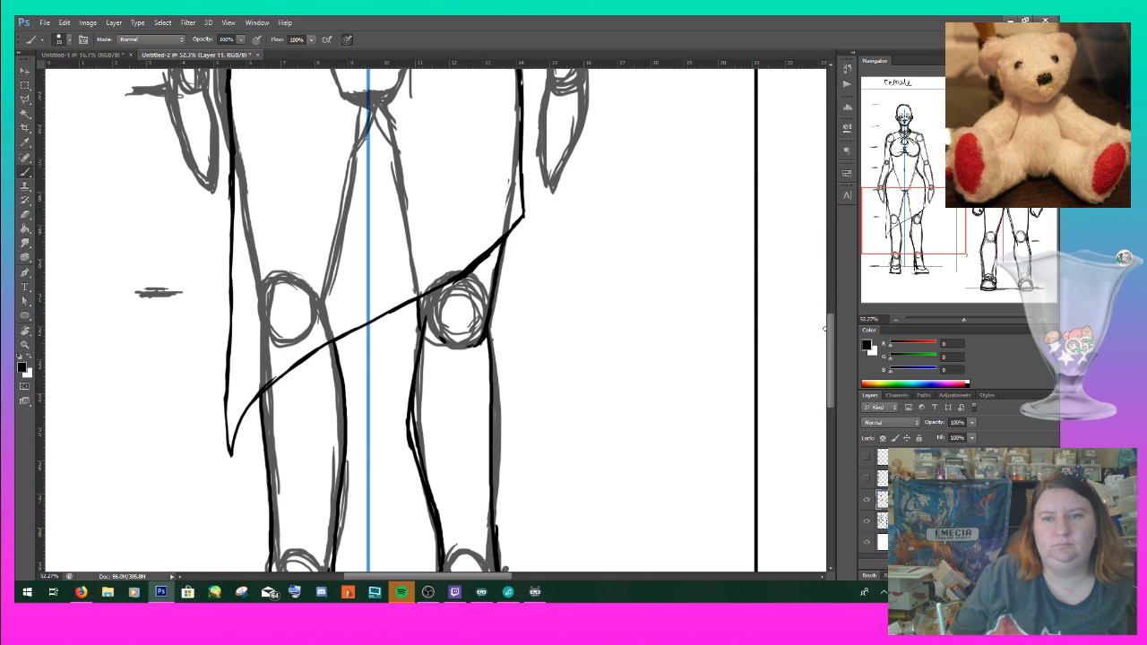
- Draw a curled armband with two facing spirals around the female figure's right-hand upper arm
left_click_drag(833, 356, 832, 260)
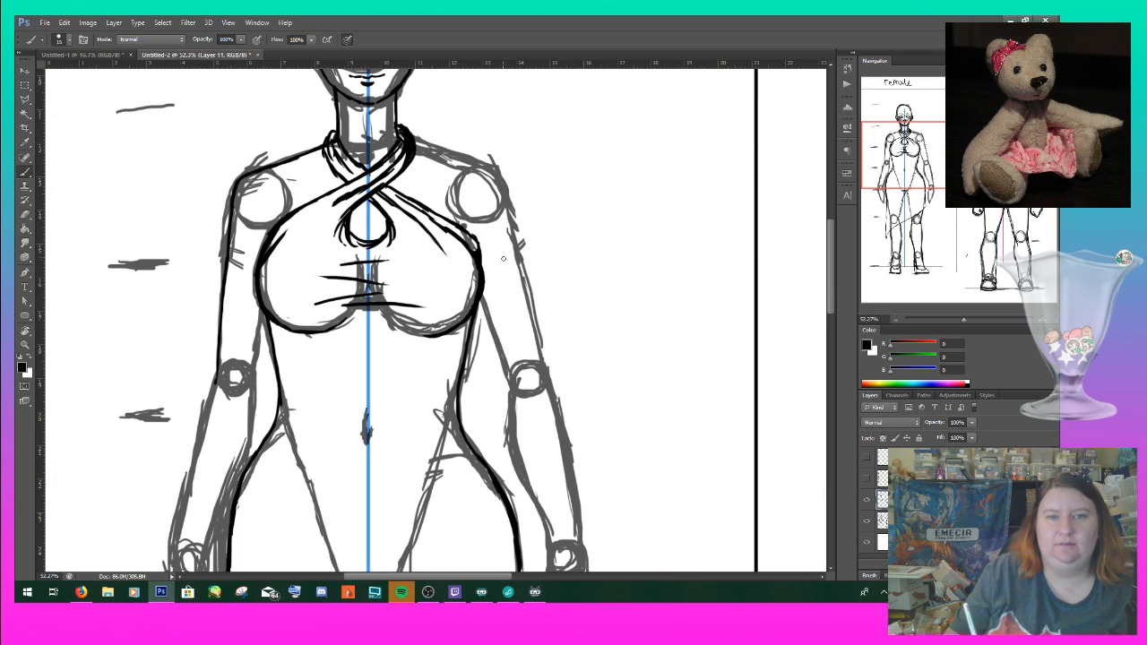
left_click_drag(505, 254, 512, 265)
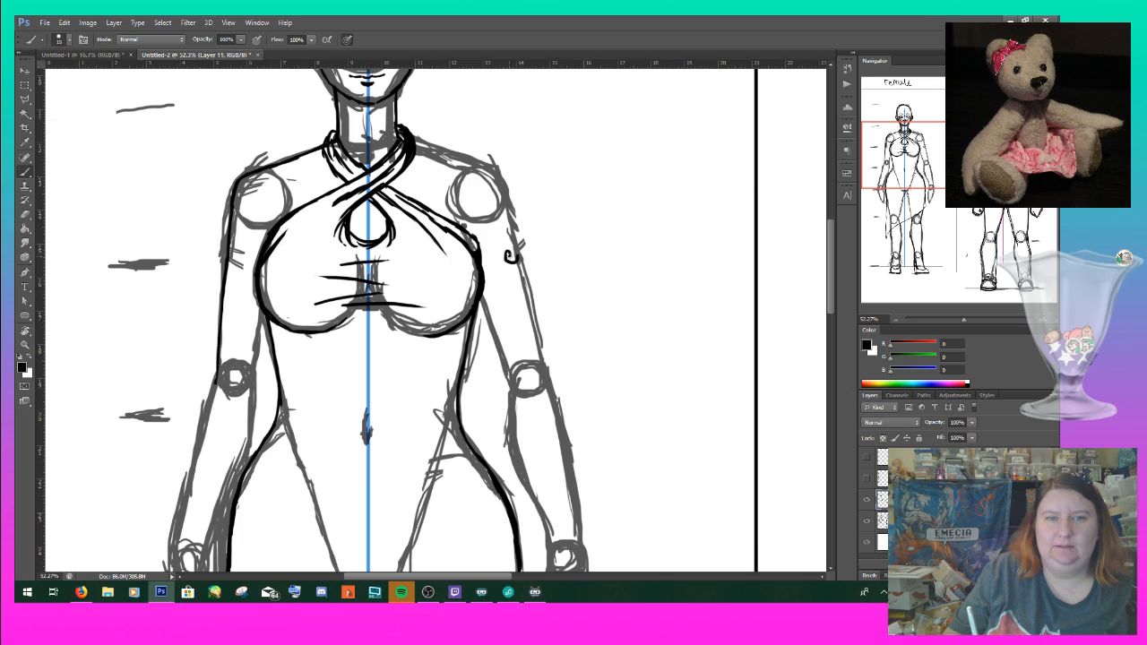
left_click_drag(508, 256, 513, 260)
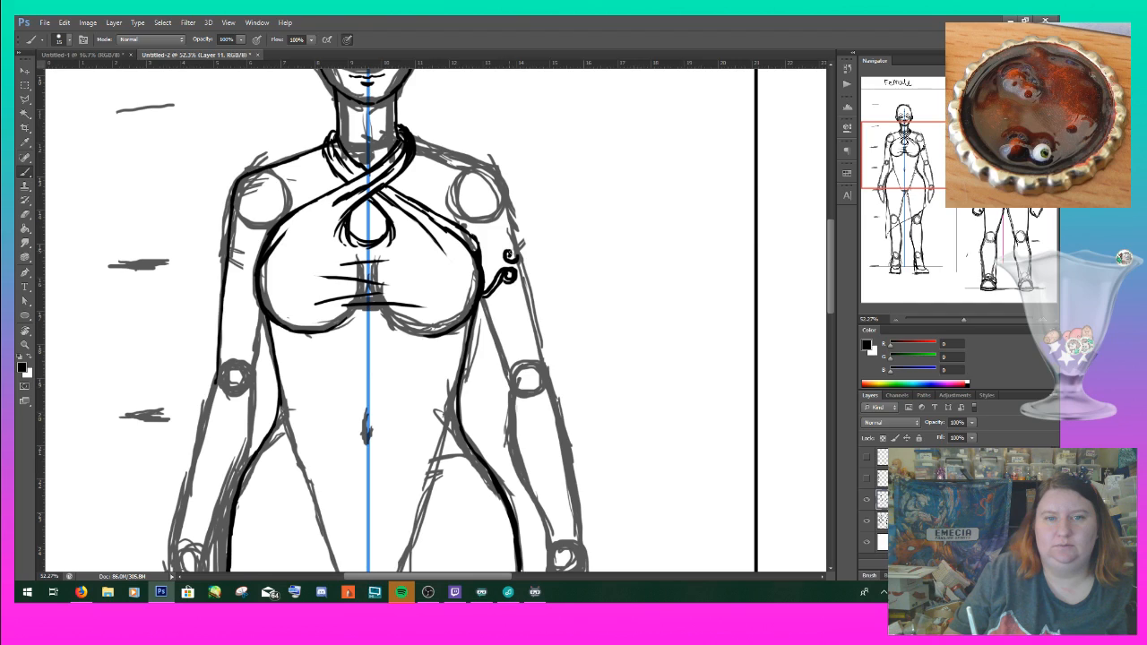
mouse_move(511, 248)
left_mouse_down()
mouse_move(500, 253)
mouse_move(512, 266)
left_mouse_up()
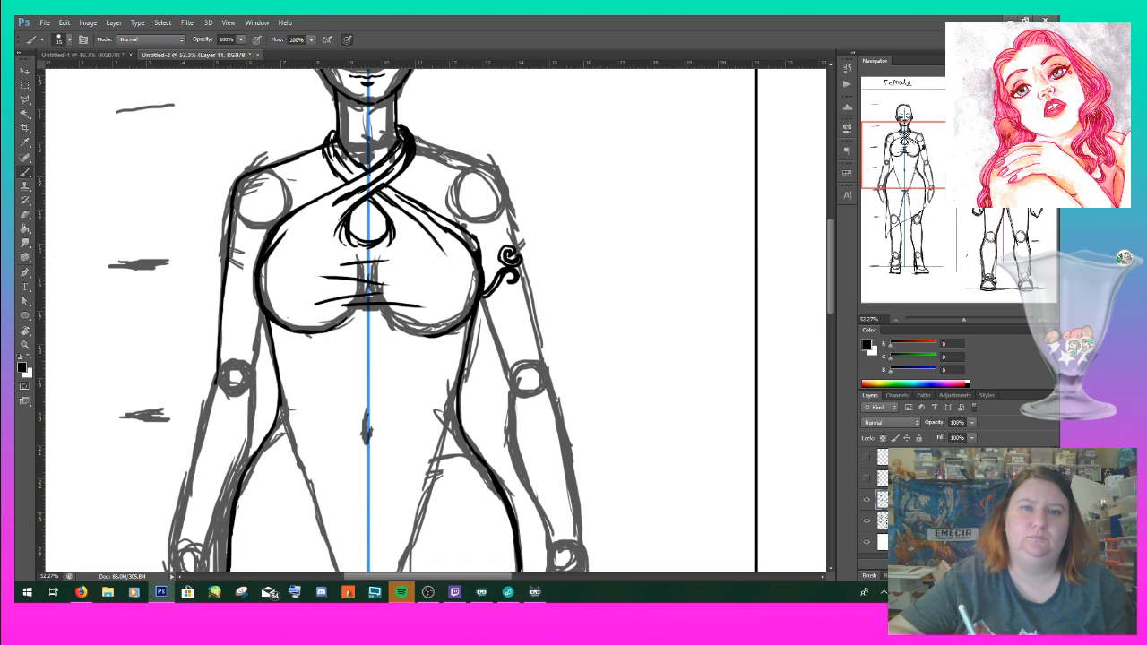
- Outline the right-hand shoulder and both sides of the upper arm down to the elbow
left_click_drag(441, 152, 482, 166)
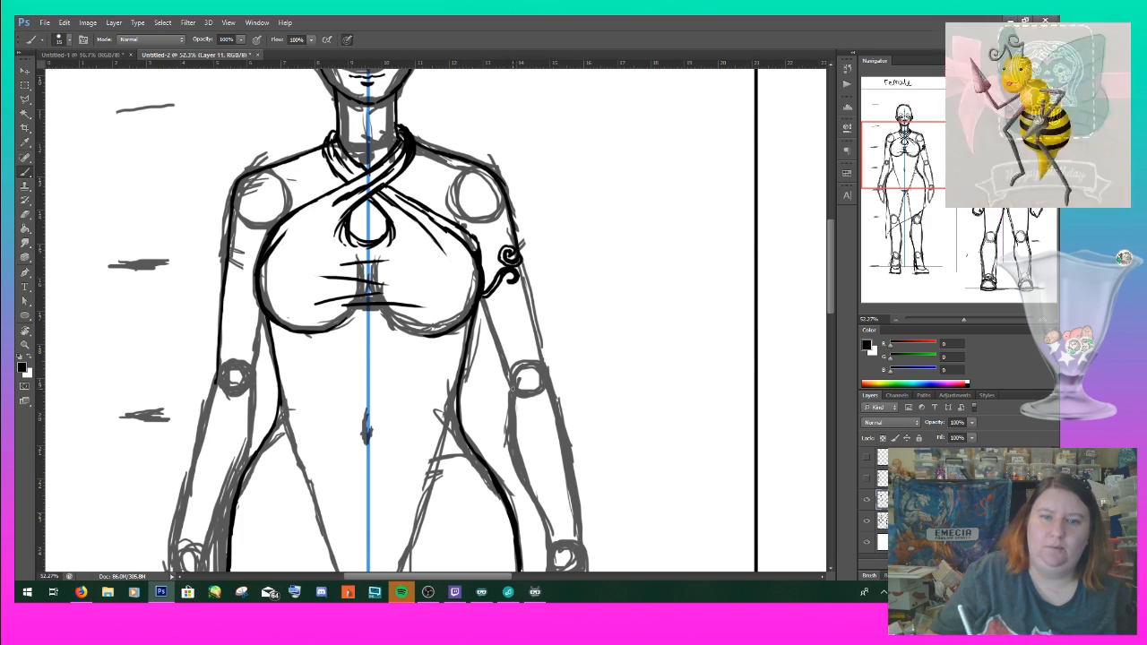
left_click_drag(504, 362, 484, 322)
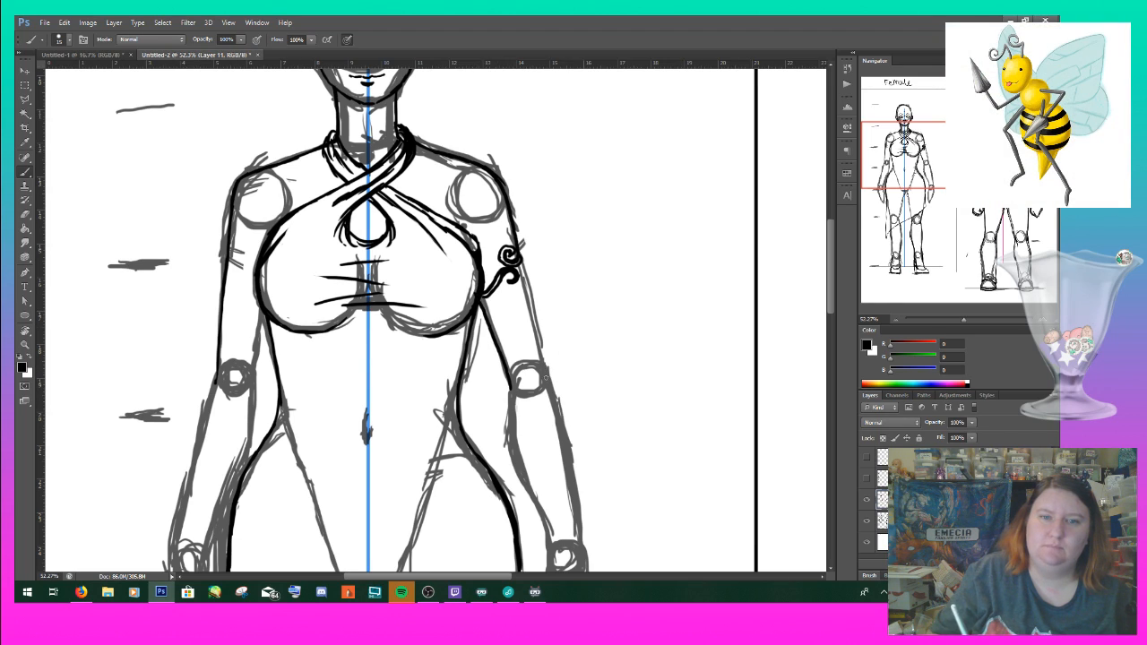
left_click_drag(544, 373, 533, 332)
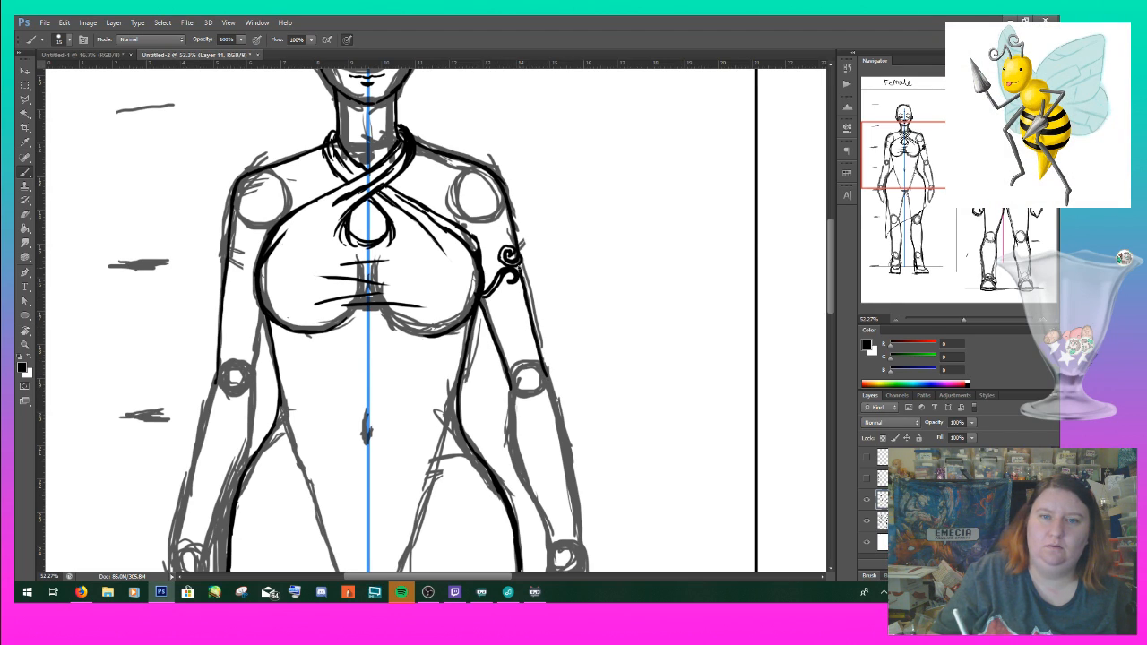
- Outline both sides of the right-hand forearm from the elbow down to the wrist
scroll(717, 242, "down", 5)
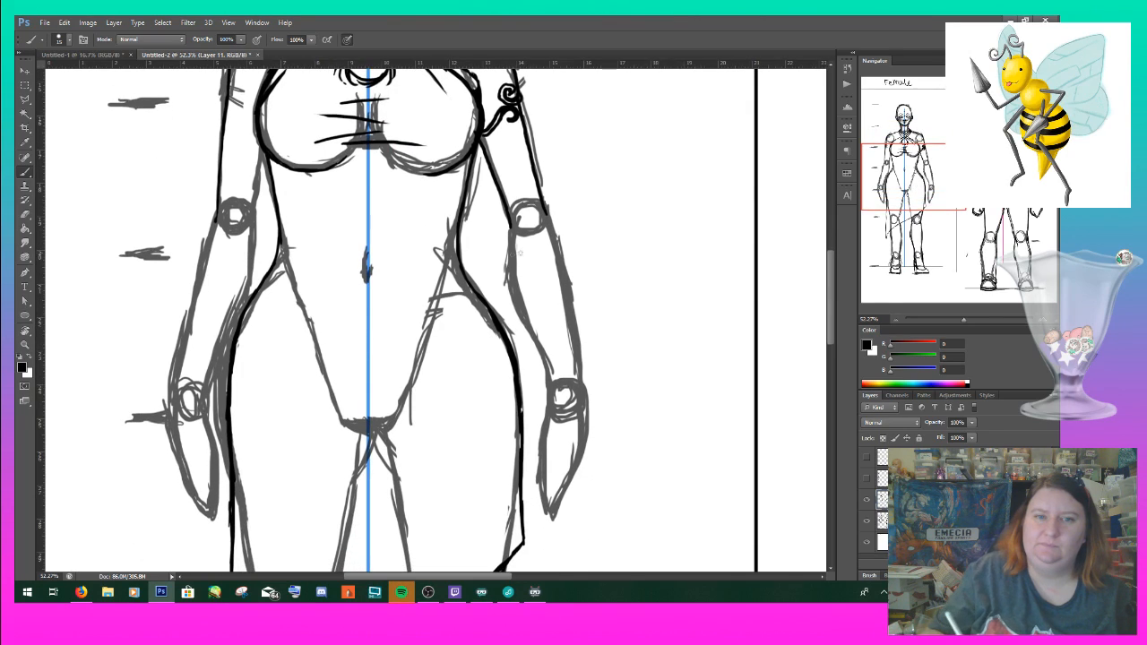
mouse_move(511, 259)
left_mouse_down()
mouse_move(525, 319)
mouse_move(510, 240)
mouse_move(554, 403)
left_mouse_up()
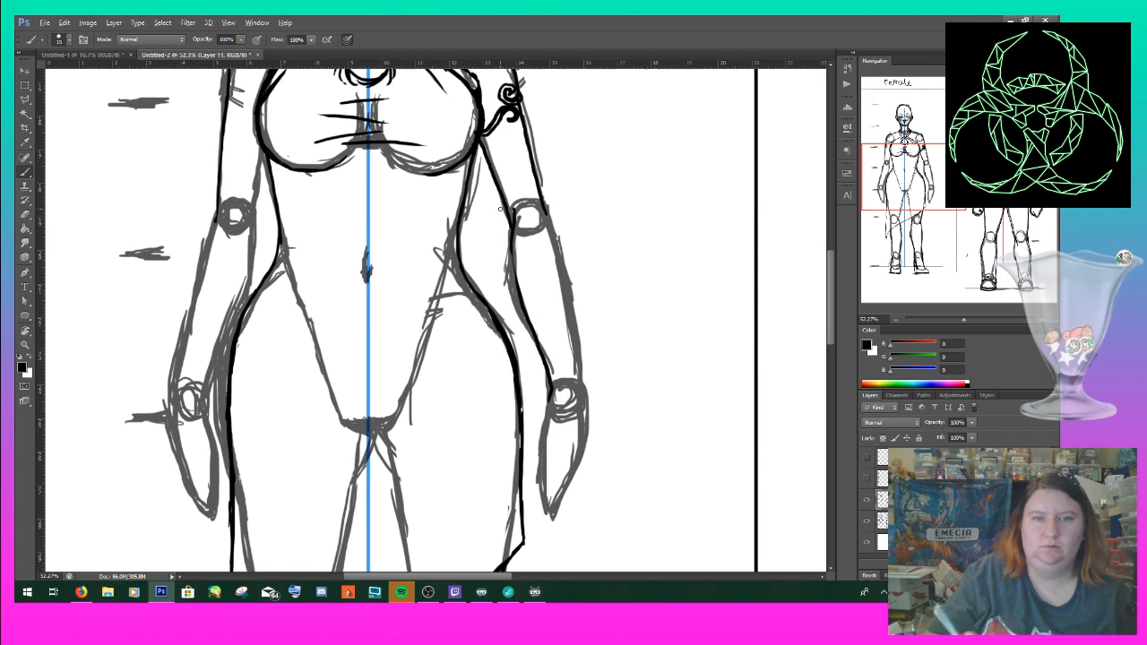
scroll(499, 209, "down", 1)
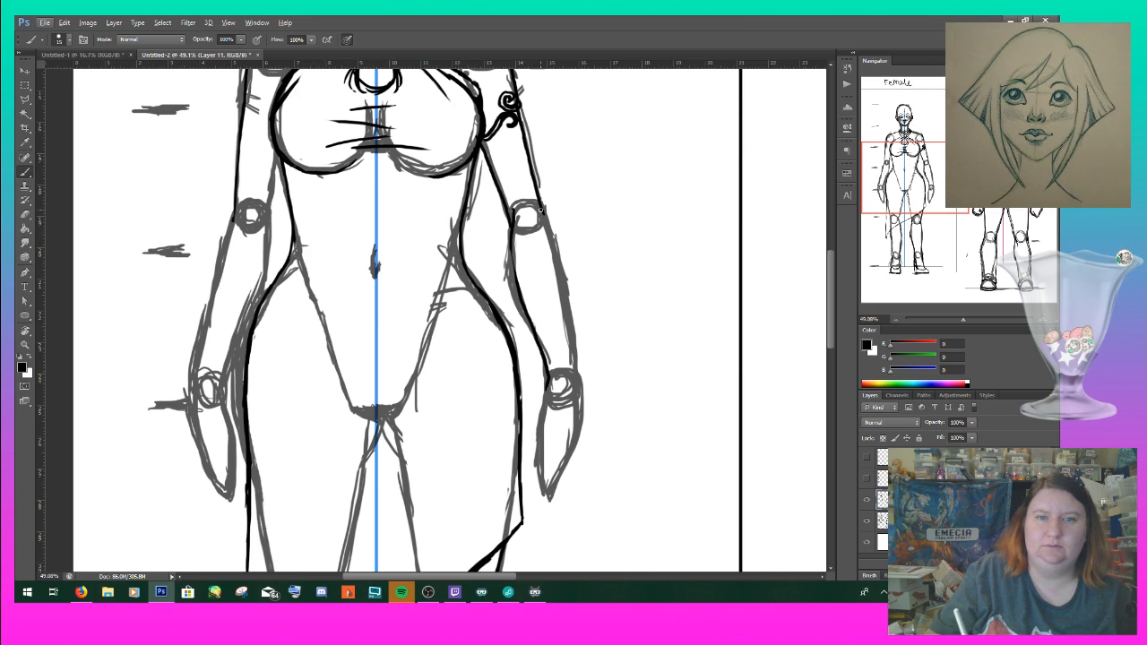
left_click_drag(553, 243, 574, 385)
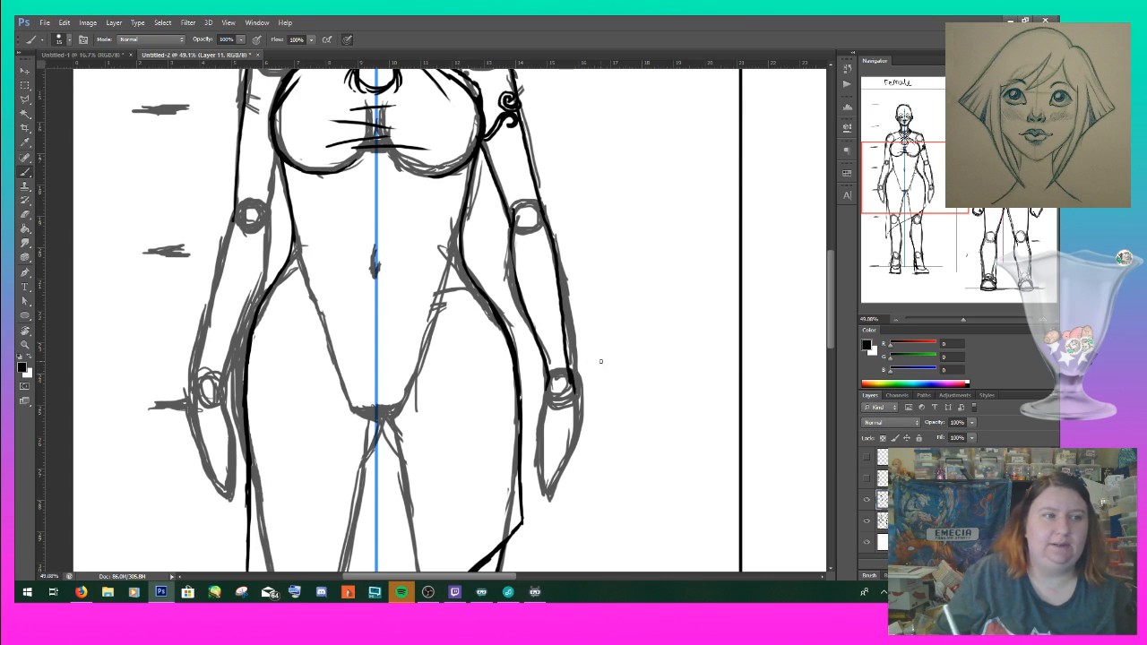
- Sketch the right-hand hand's outline below the wrist with its thumb and fingers
left_click_drag(829, 303, 829, 321)
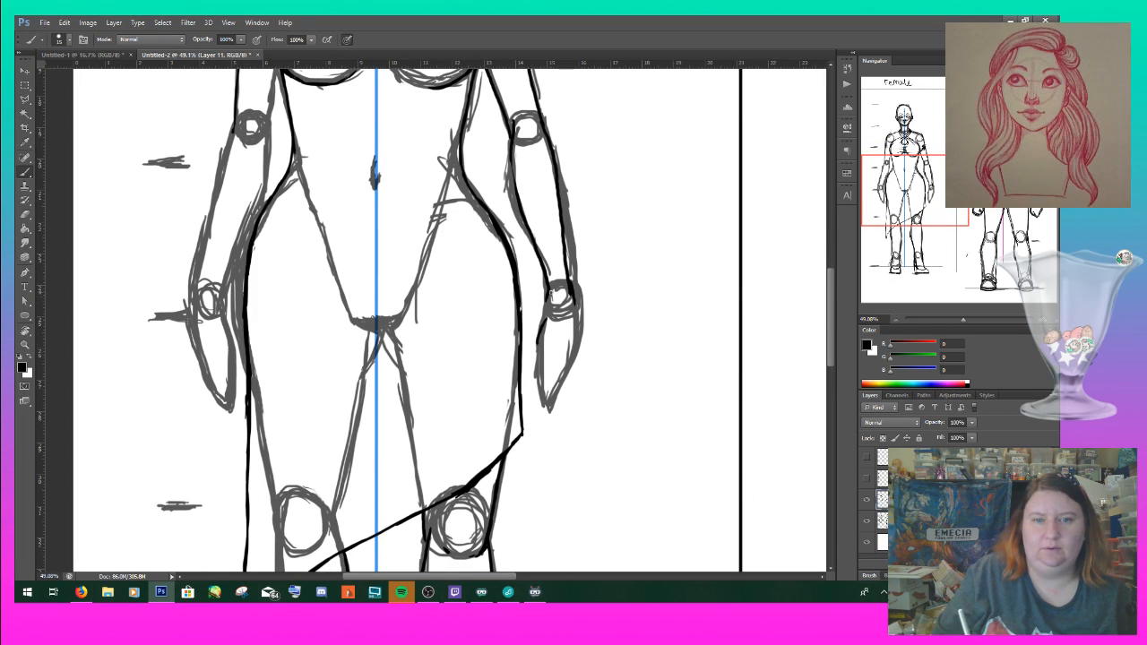
left_click_drag(537, 348, 540, 366)
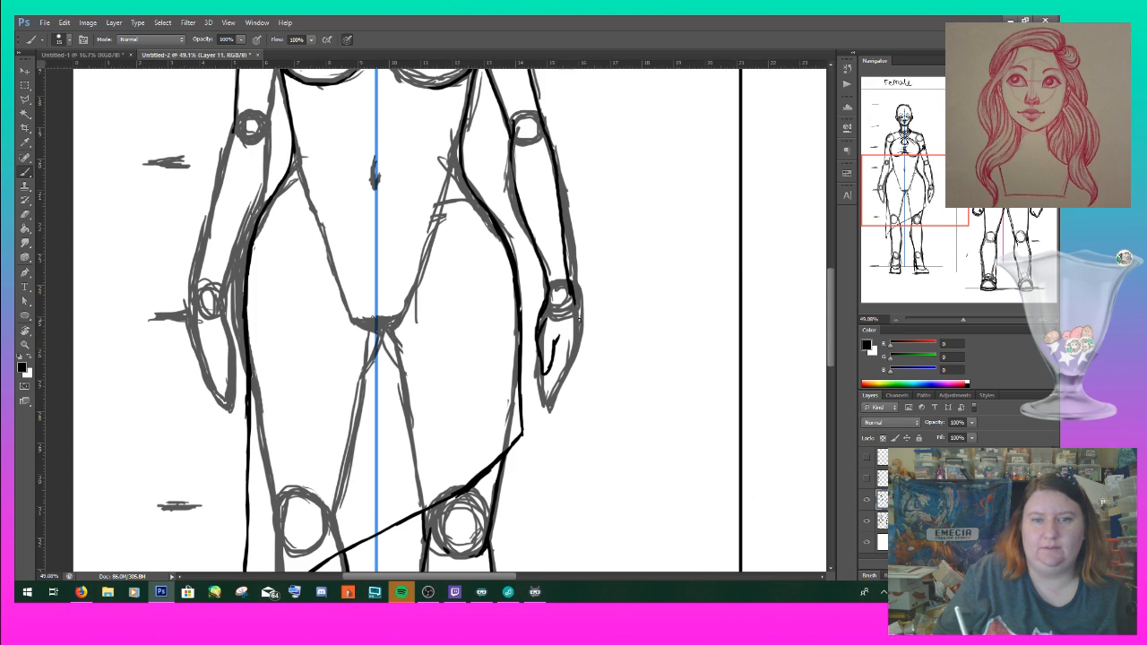
mouse_move(573, 298)
left_mouse_down()
mouse_move(580, 346)
mouse_move(555, 412)
mouse_move(555, 362)
left_mouse_up()
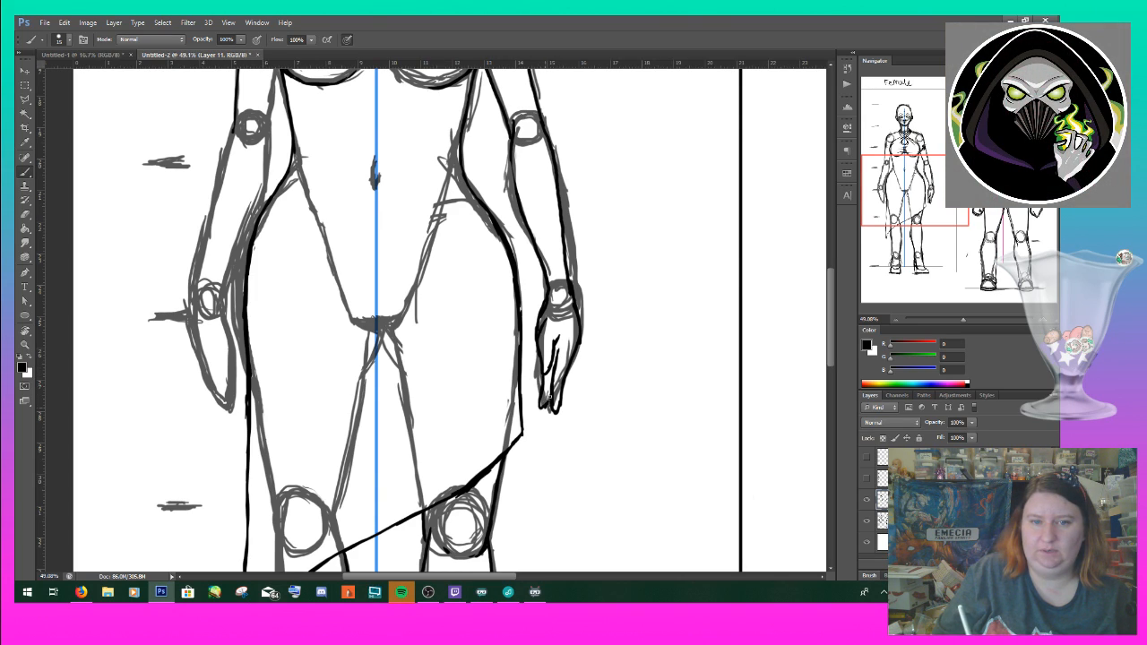
mouse_move(538, 362)
left_mouse_down()
mouse_move(531, 397)
mouse_move(540, 367)
left_mouse_up()
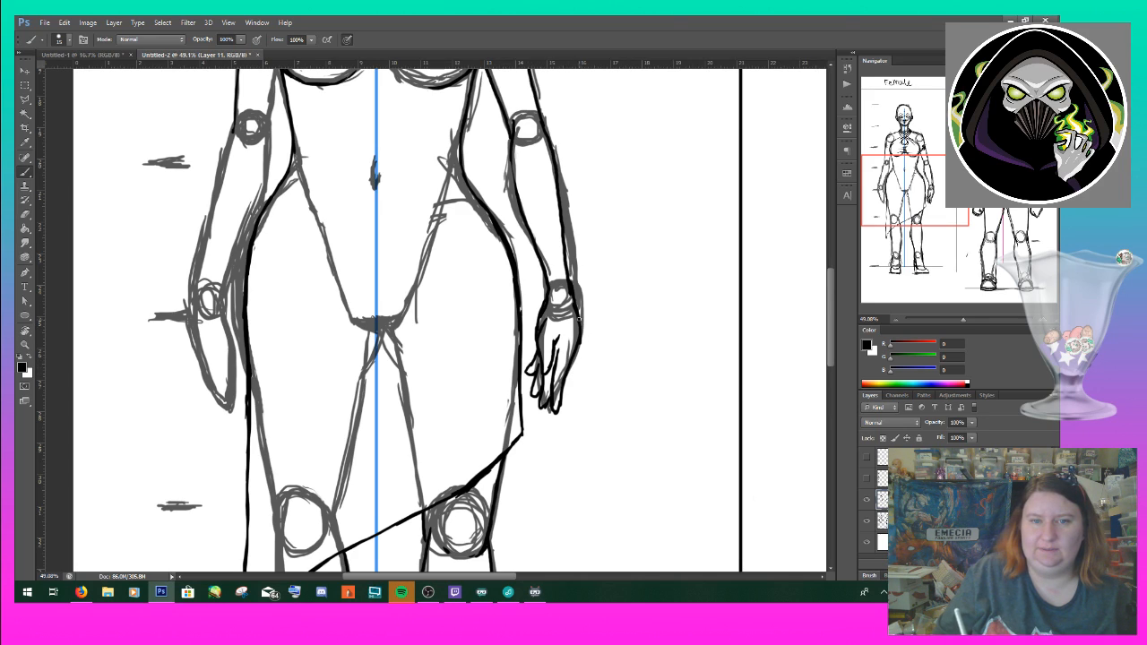
- Redraw the outer edge of the right-hand hand wider and fill in its curled fingers
mouse_move(579, 328)
left_mouse_down()
mouse_move(585, 378)
mouse_move(582, 346)
mouse_move(556, 411)
mouse_move(553, 401)
left_mouse_up()
left_click_drag(580, 332, 584, 378)
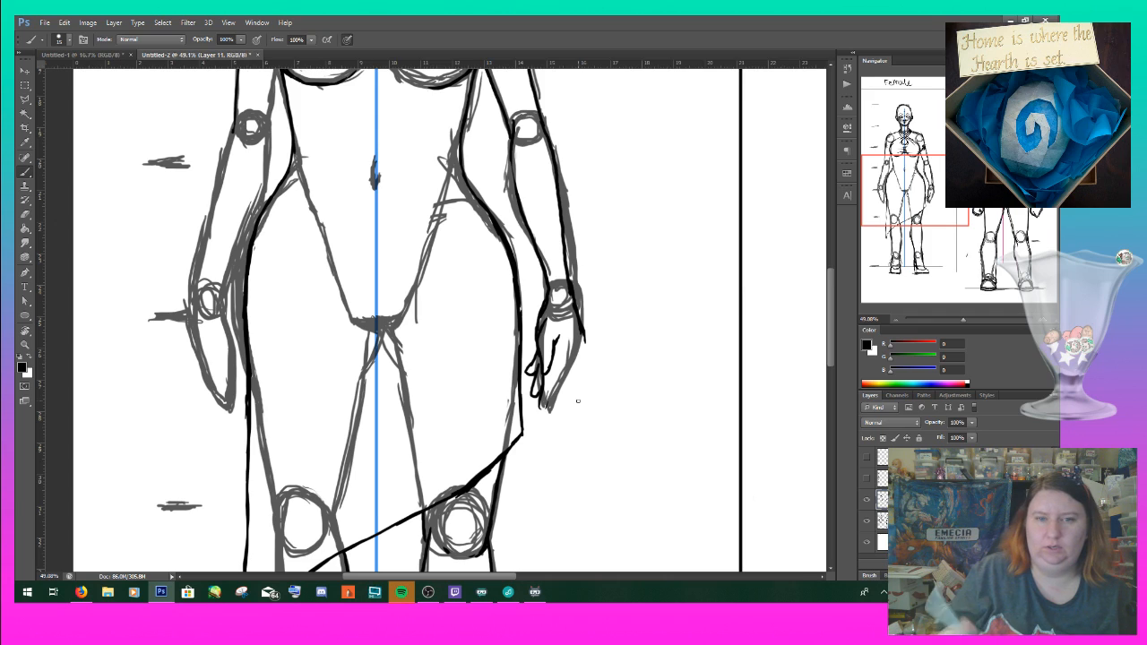
mouse_move(584, 334)
left_mouse_down()
mouse_move(584, 391)
mouse_move(564, 397)
mouse_move(571, 385)
left_mouse_up()
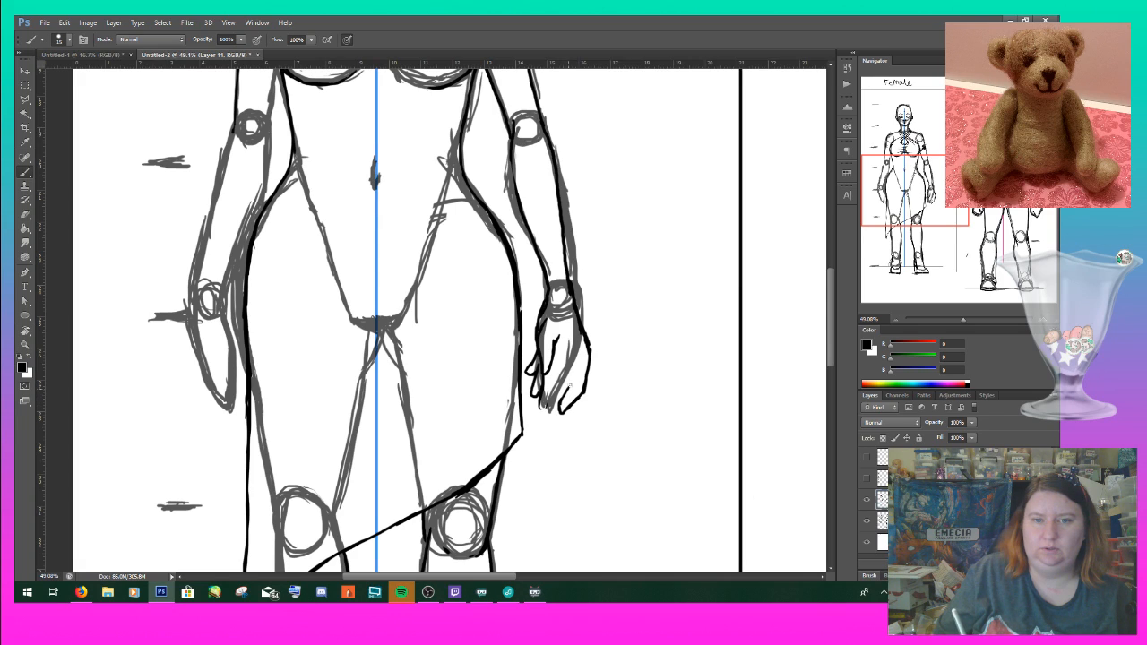
mouse_move(555, 347)
left_mouse_down()
mouse_move(550, 381)
mouse_move(541, 370)
left_mouse_up()
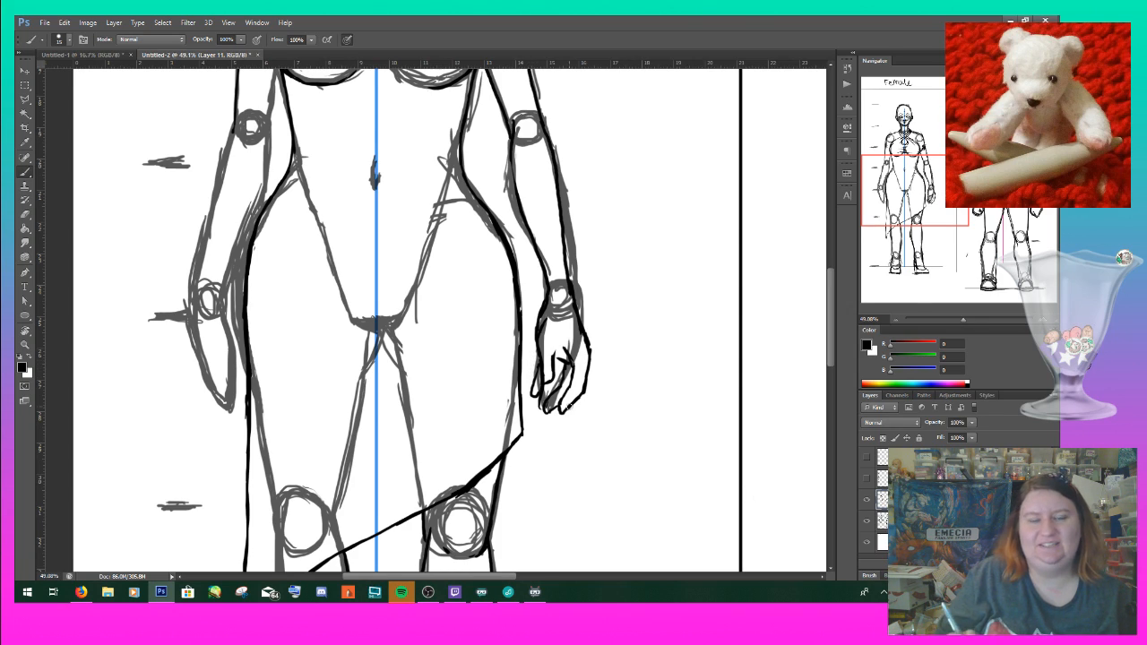
- Outline the left-hand hand with curled fingers and both sides of its forearm up to the elbow
scroll(562, 408, "up", 2)
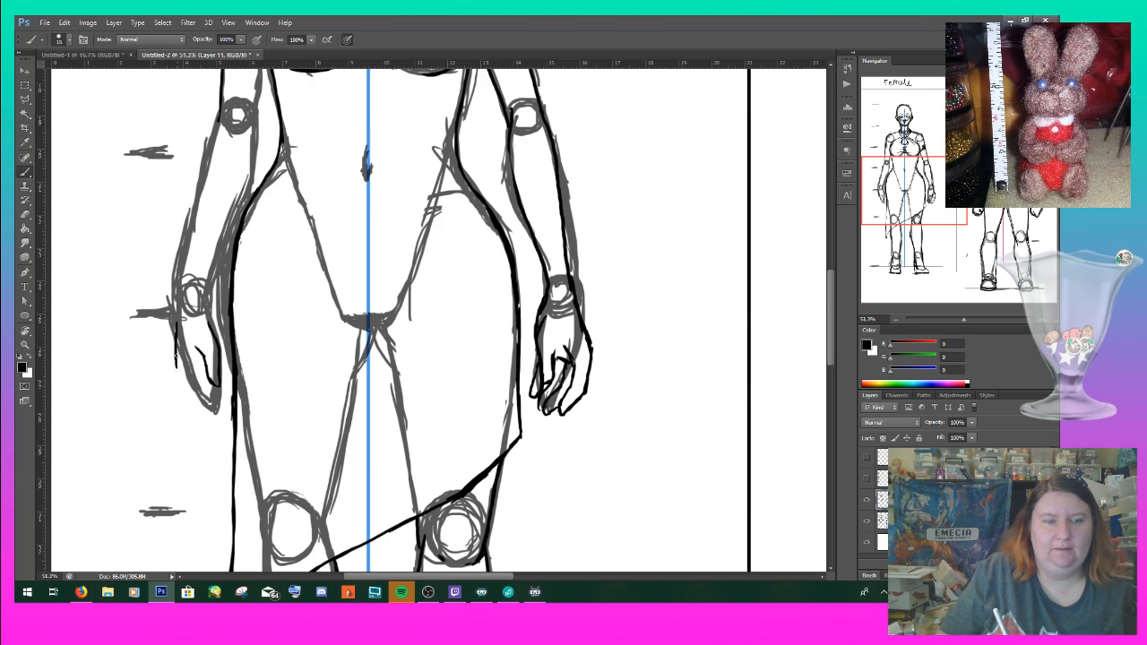
mouse_move(198, 402)
left_mouse_down()
mouse_move(210, 409)
mouse_move(205, 390)
left_mouse_up()
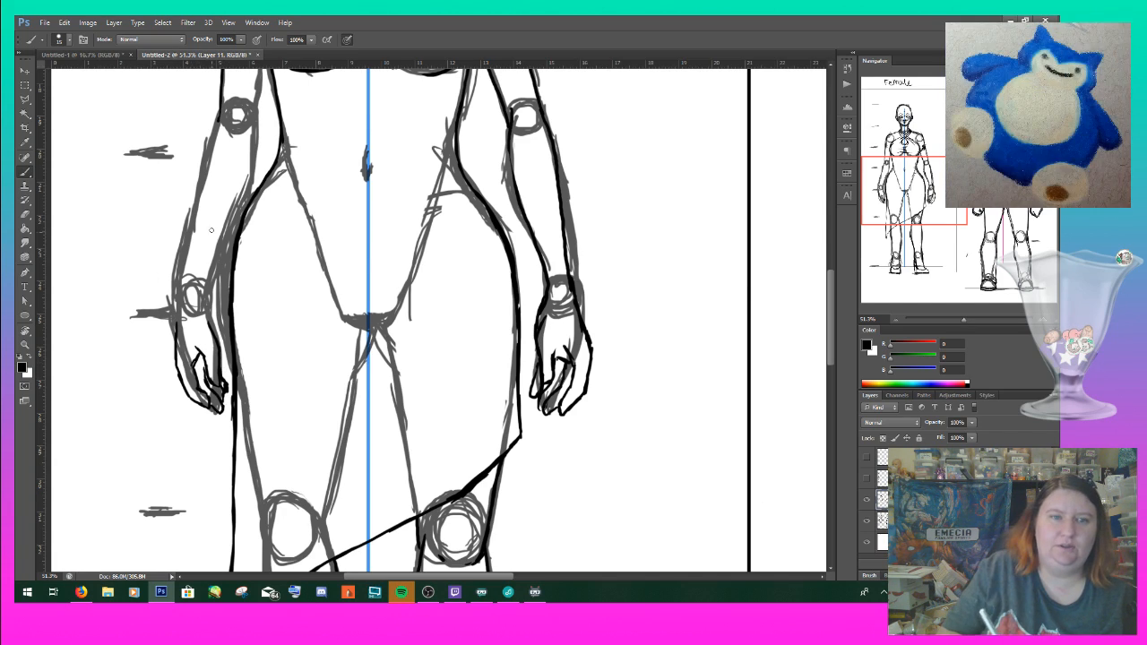
mouse_move(253, 113)
left_mouse_down()
mouse_move(207, 309)
mouse_move(223, 354)
mouse_move(208, 319)
mouse_move(220, 345)
left_mouse_up()
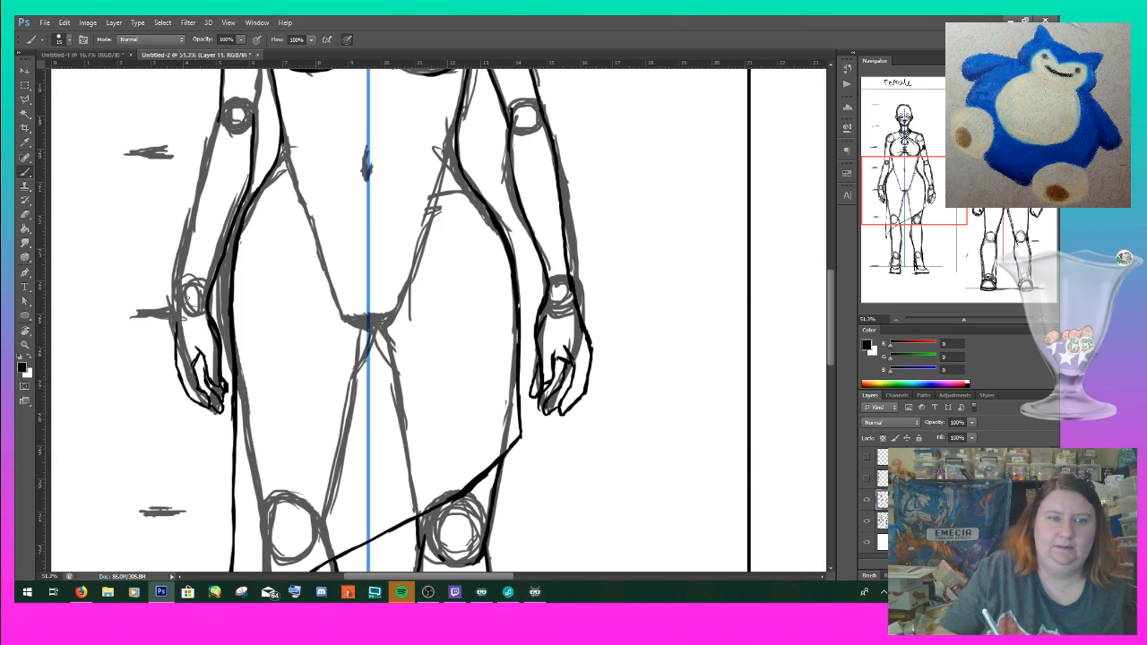
mouse_move(176, 314)
left_mouse_down()
mouse_move(184, 223)
mouse_move(216, 112)
mouse_move(195, 199)
left_mouse_up()
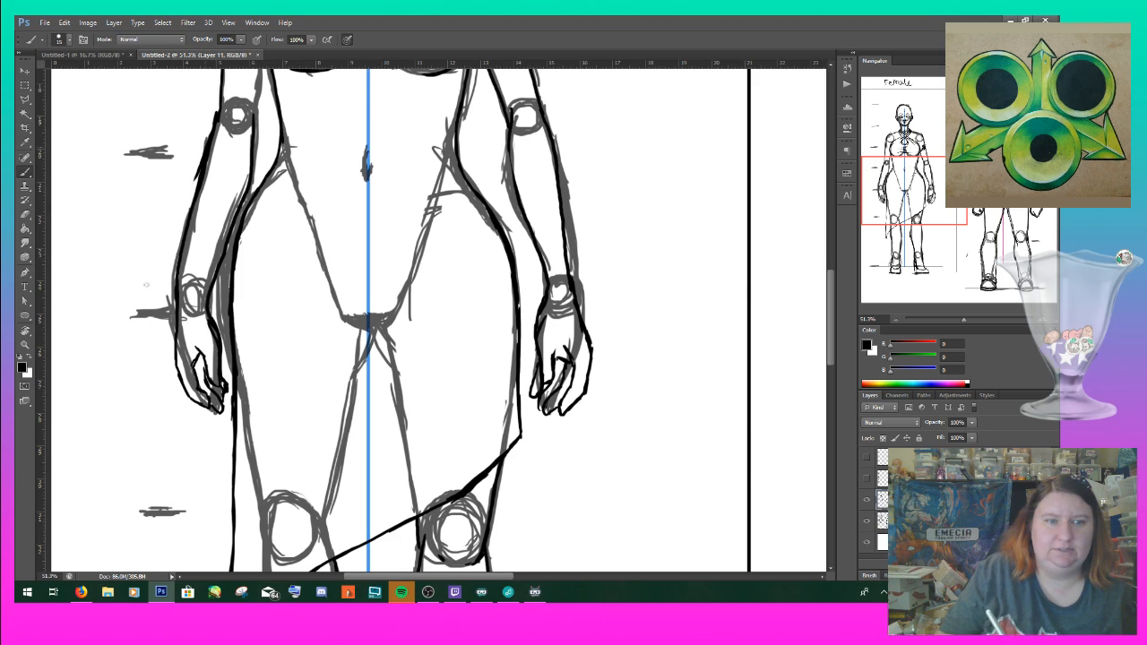
left_click_drag(176, 306, 177, 370)
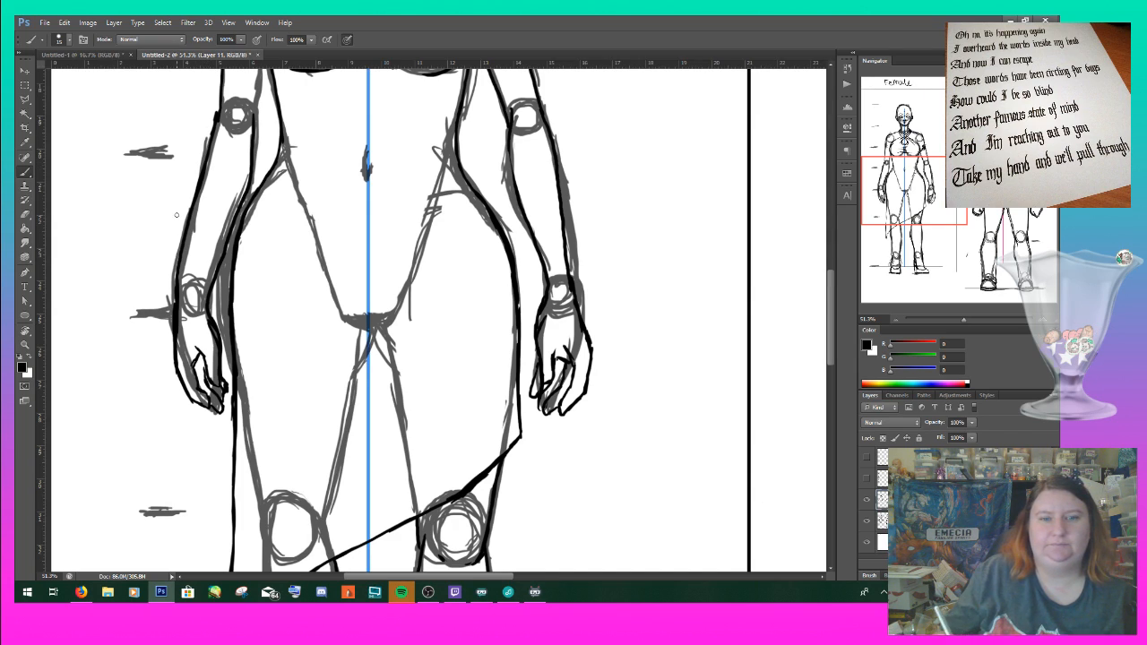
- Hide the grey mannequin sketch layer and zoom out to 16.67% to check both clothed figures
left_click_drag(909, 188, 897, 149)
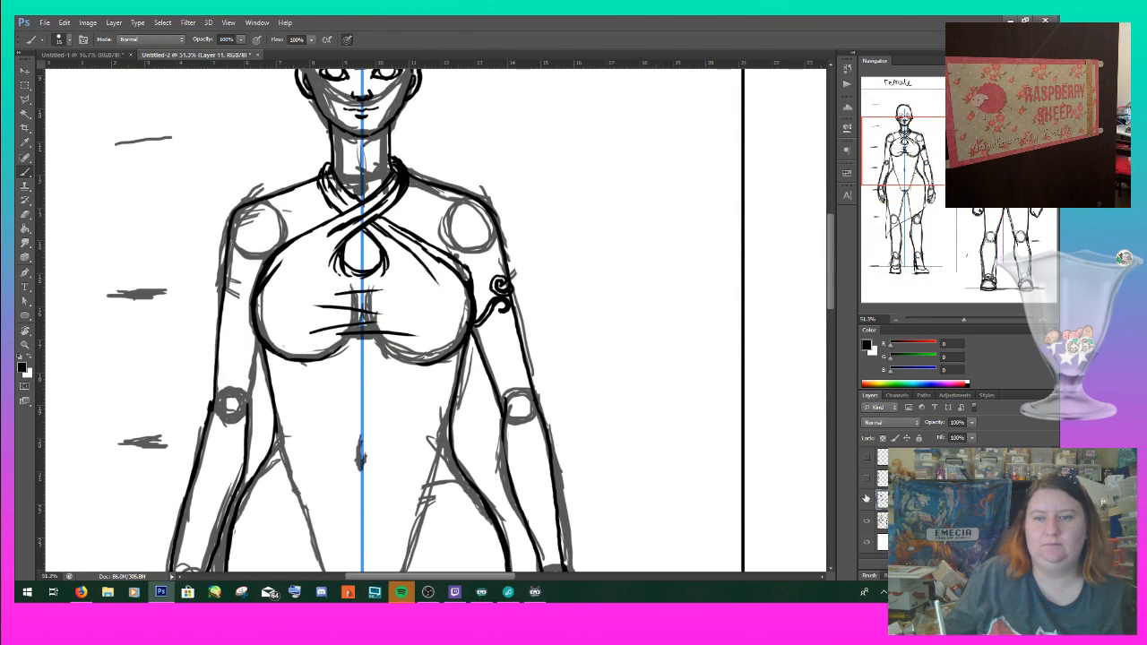
left_click(866, 522)
left_click(897, 320)
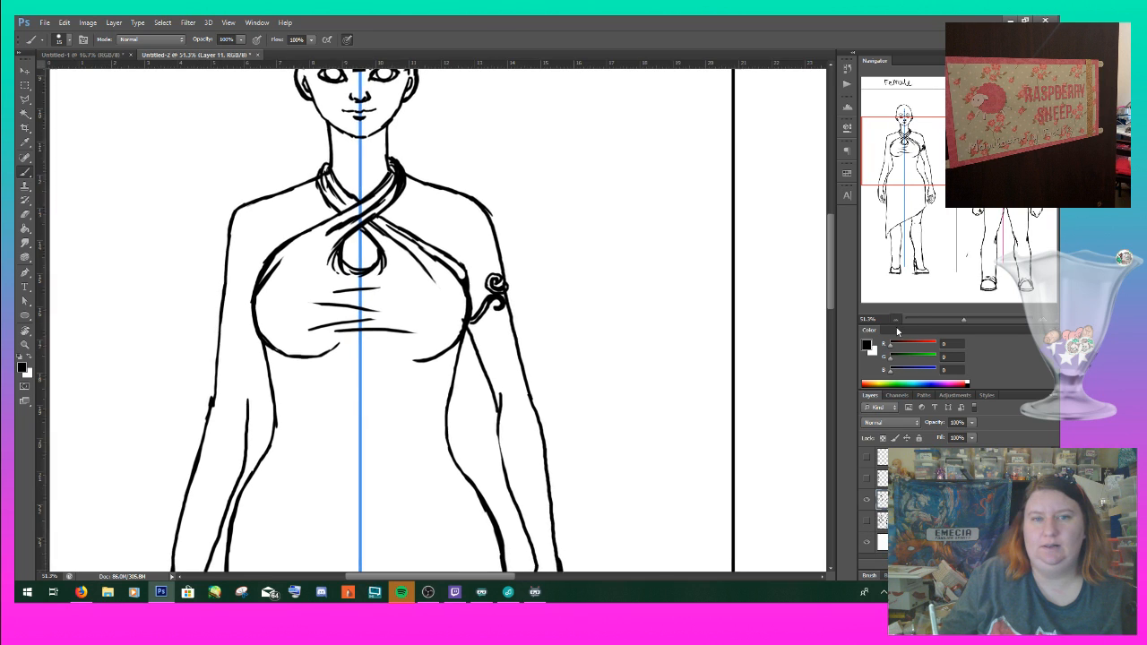
left_click(896, 320)
left_click(896, 320)
left_click(897, 320)
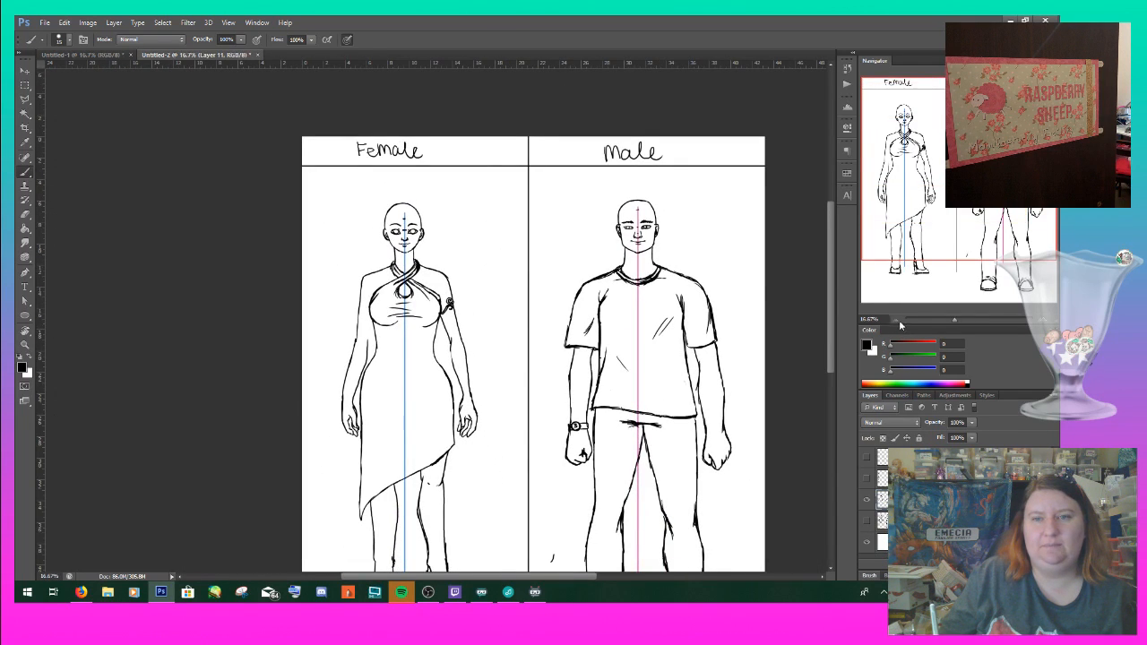
left_click_drag(831, 272, 838, 301)
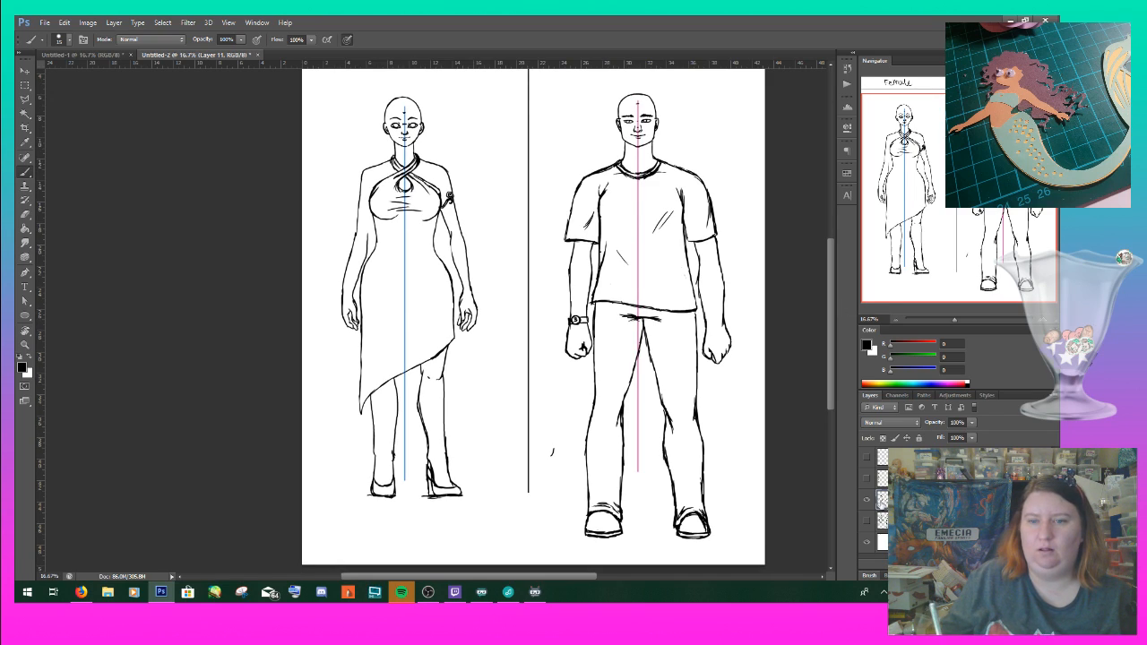
- Add a new layer beneath the outline layer and fill it with white to cover the guide lines
left_click(987, 563)
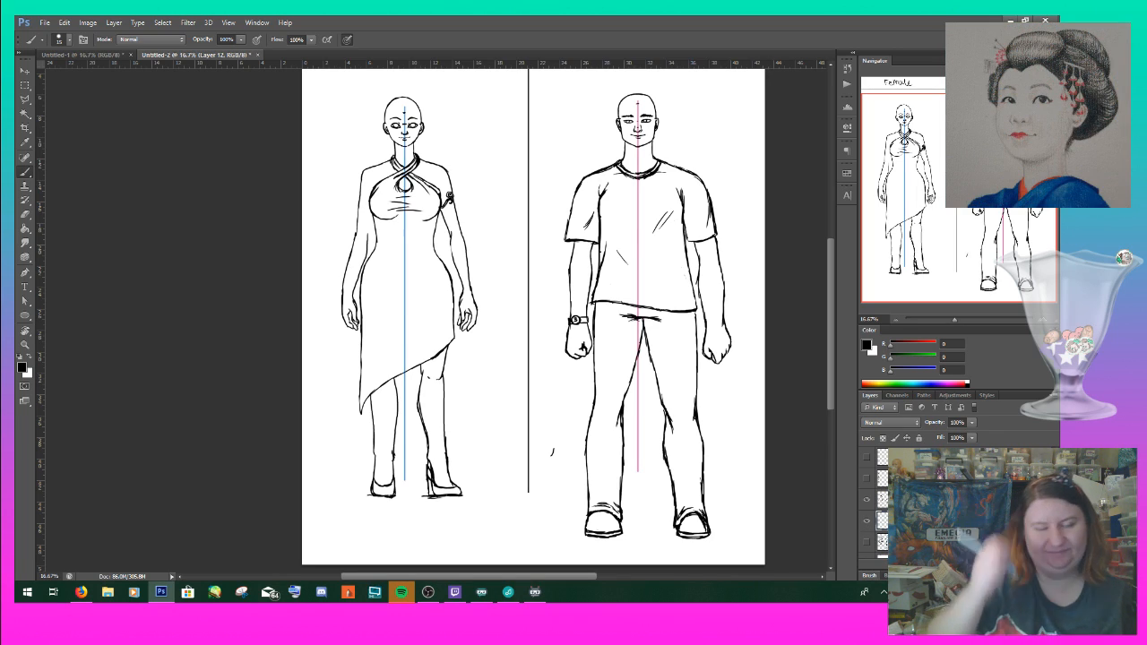
left_click(25, 227)
left_click(31, 357)
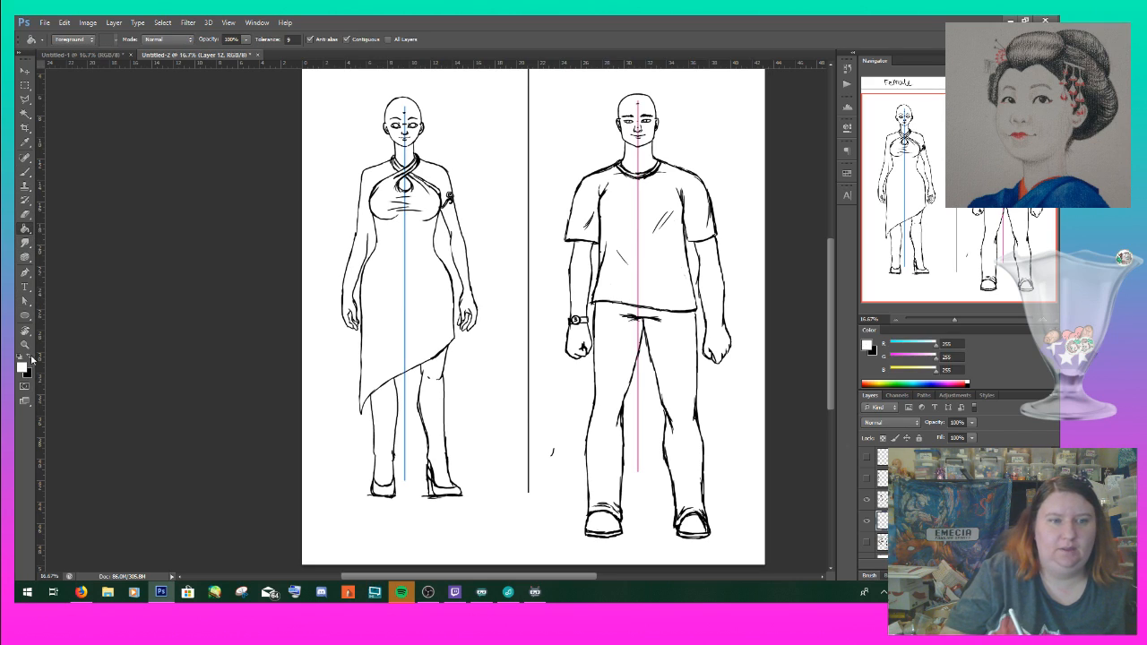
left_click(372, 334)
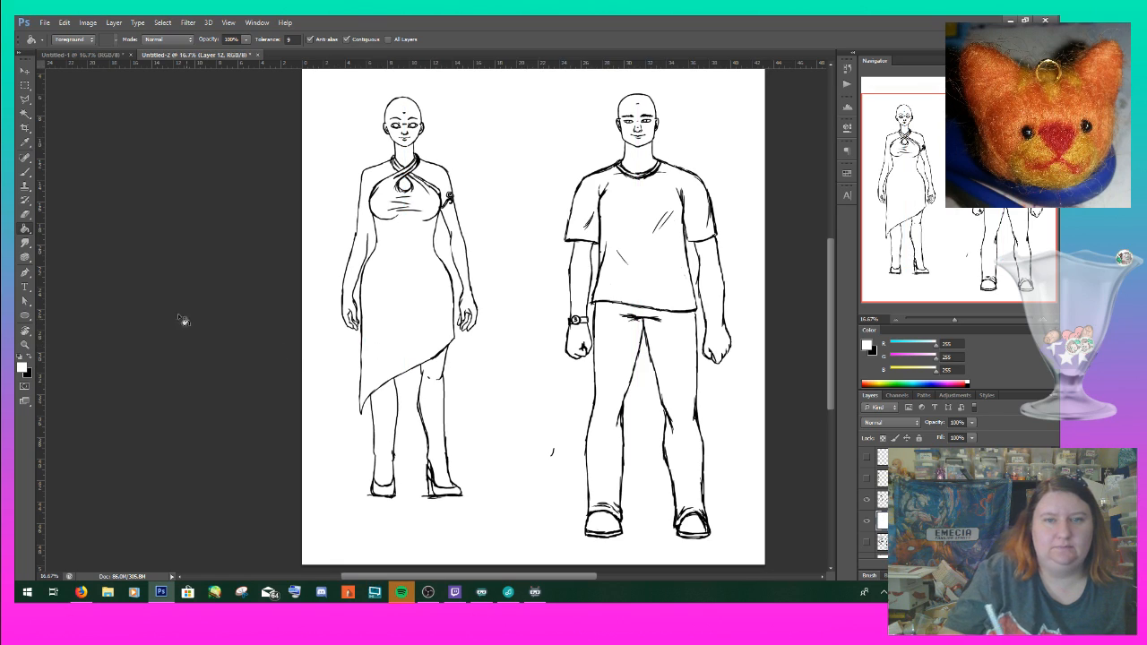
- Select the female figure on the outline layer, move it beside the male with their feet level, and enlarge it slightly
left_click(25, 69)
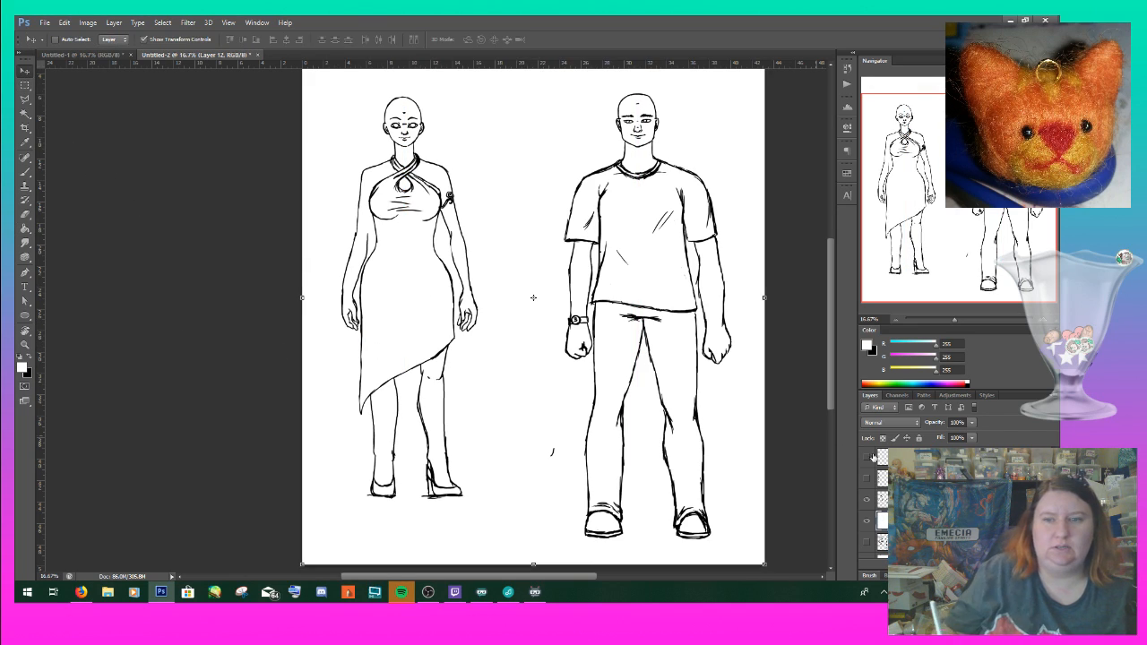
left_click(909, 500)
left_click(25, 85)
left_click_drag(347, 88, 508, 517)
left_click(334, 500)
left_click_drag(336, 545, 497, 86)
left_click(25, 70)
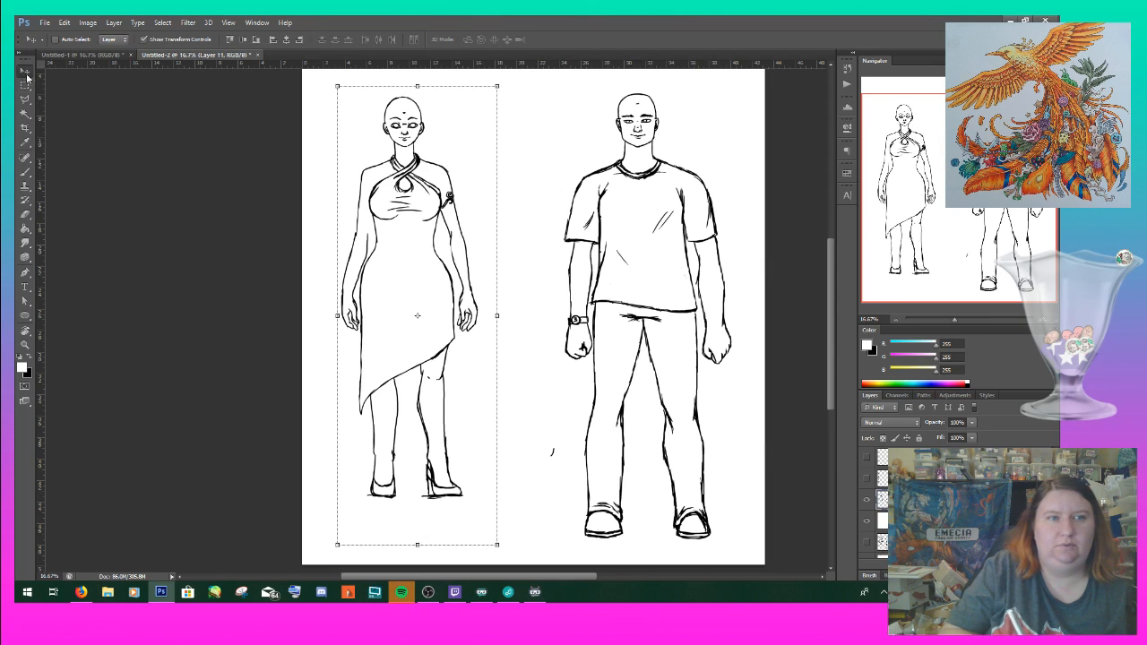
left_click_drag(423, 366, 477, 430)
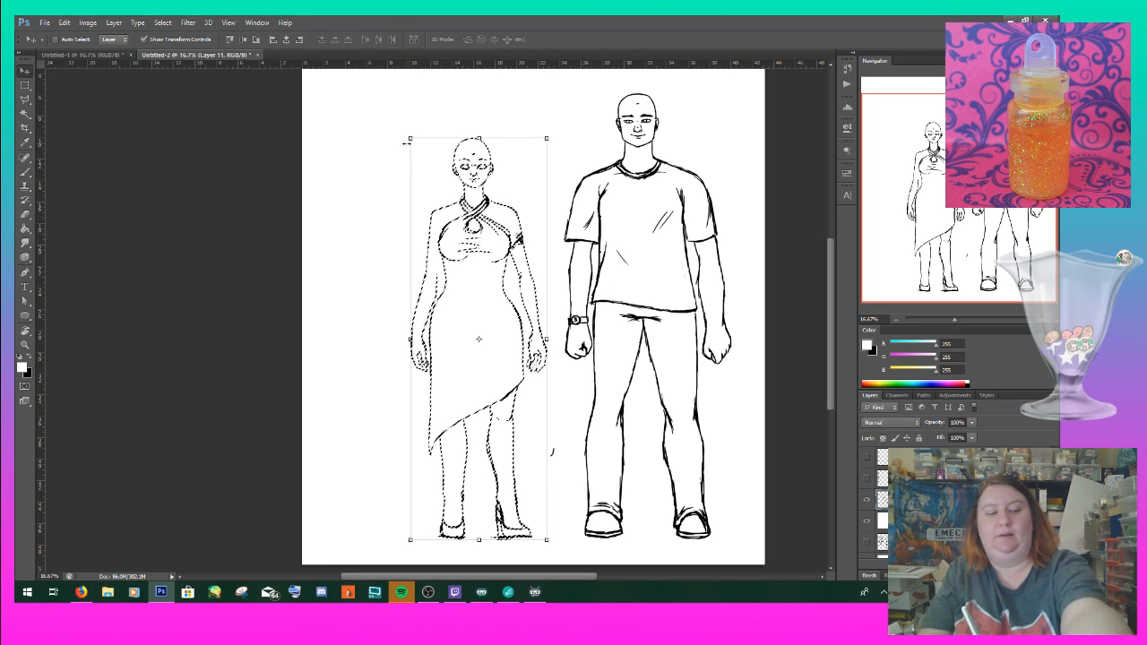
left_click_drag(410, 138, 403, 113)
left_click_drag(468, 269, 471, 271)
key("Return")
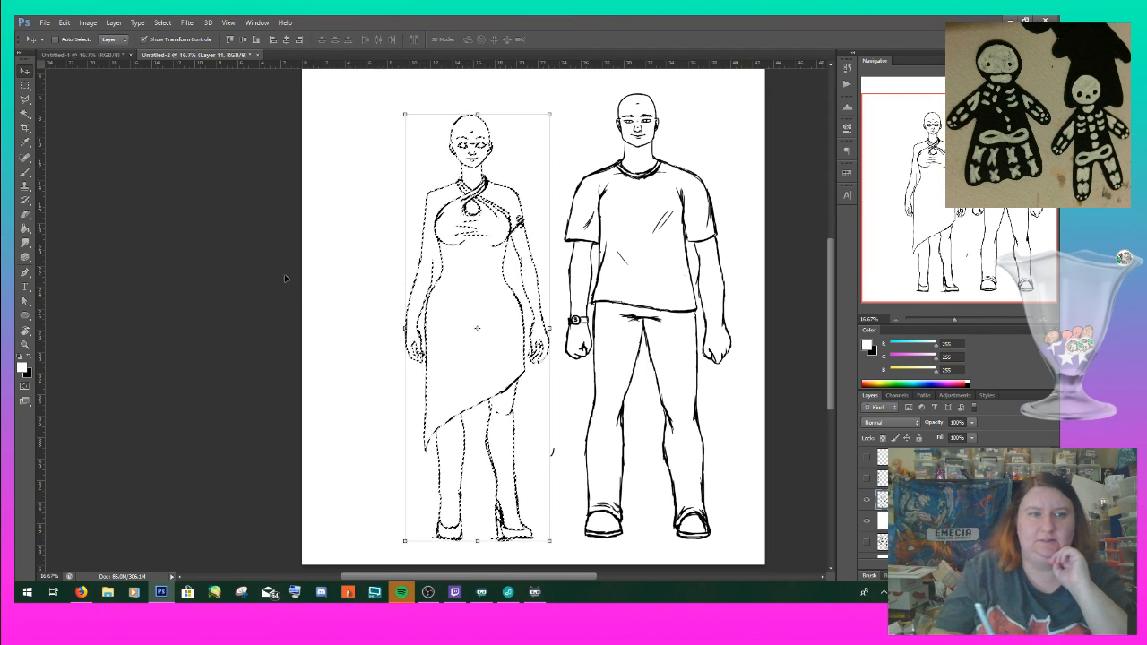
left_click(25, 101)
left_click(144, 176)
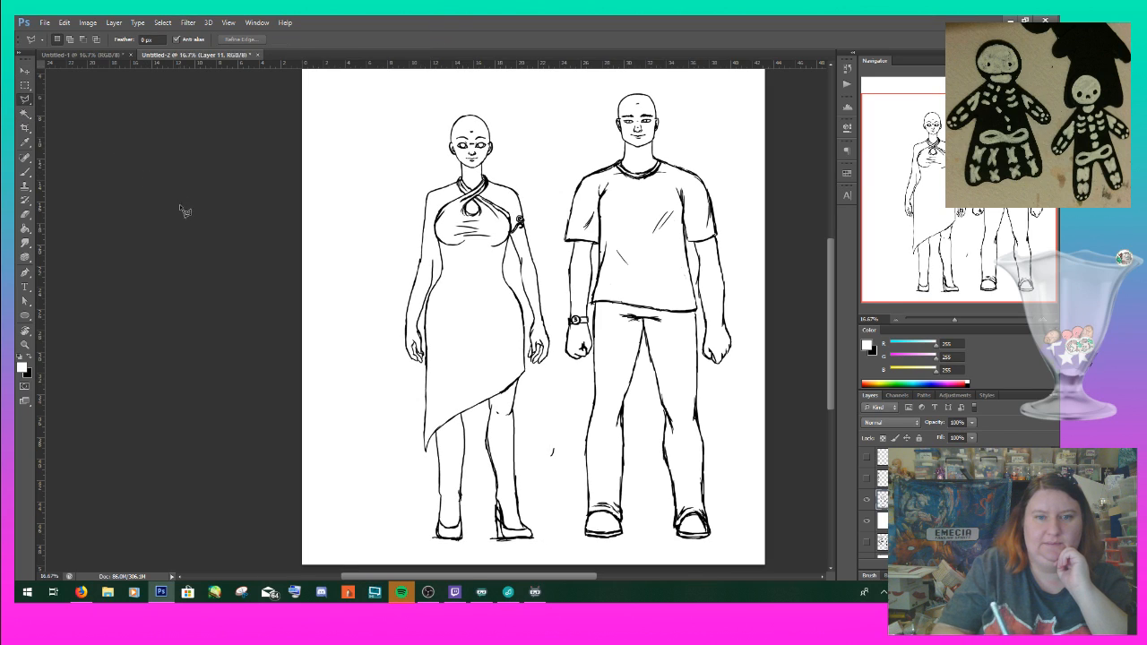
- Select the female's hand nearest the male and shrink it slightly at the wrist
left_click(26, 87)
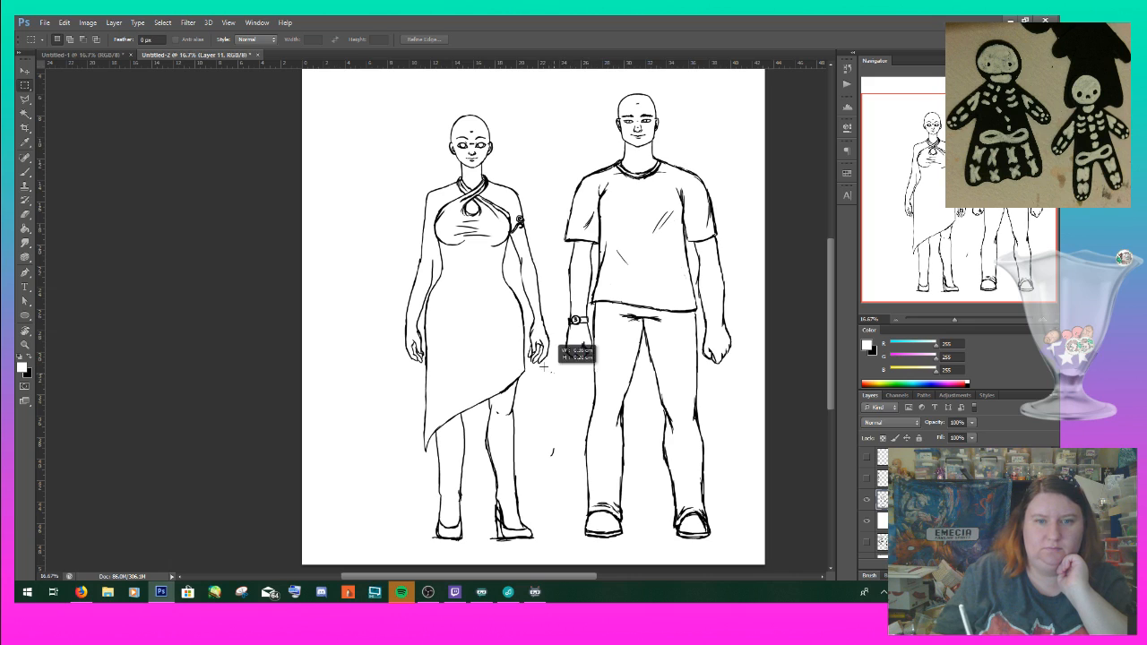
mouse_move(526, 319)
left_mouse_down()
mouse_move(550, 379)
mouse_move(554, 369)
left_mouse_up()
key("v")
key("Return")
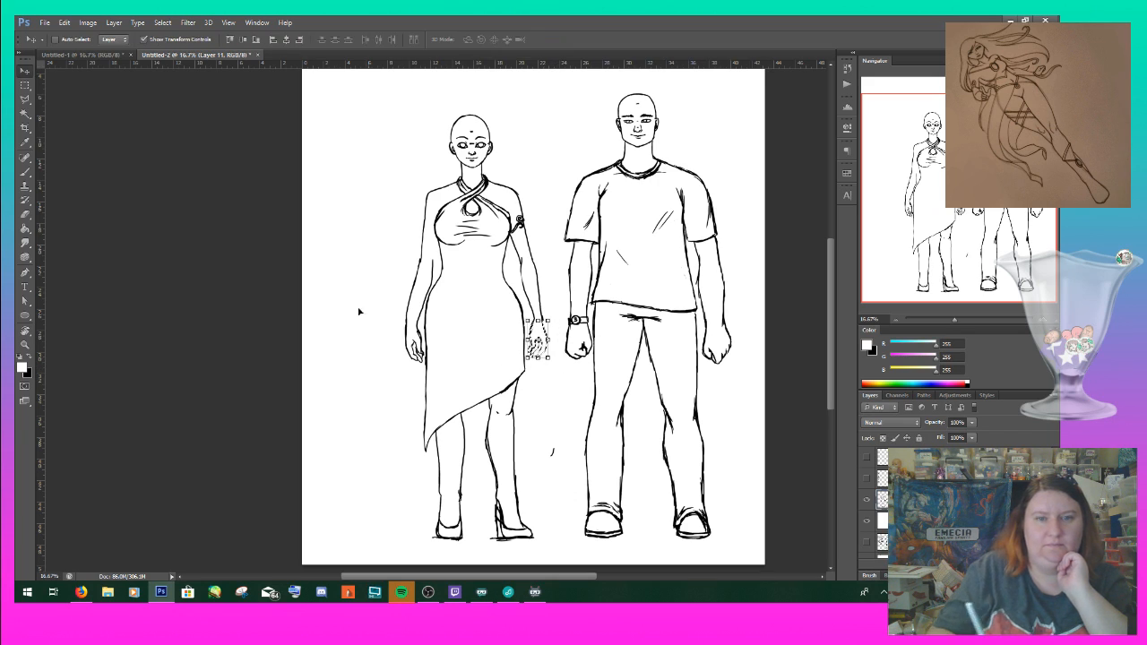
key("ctrl+d")
key("m")
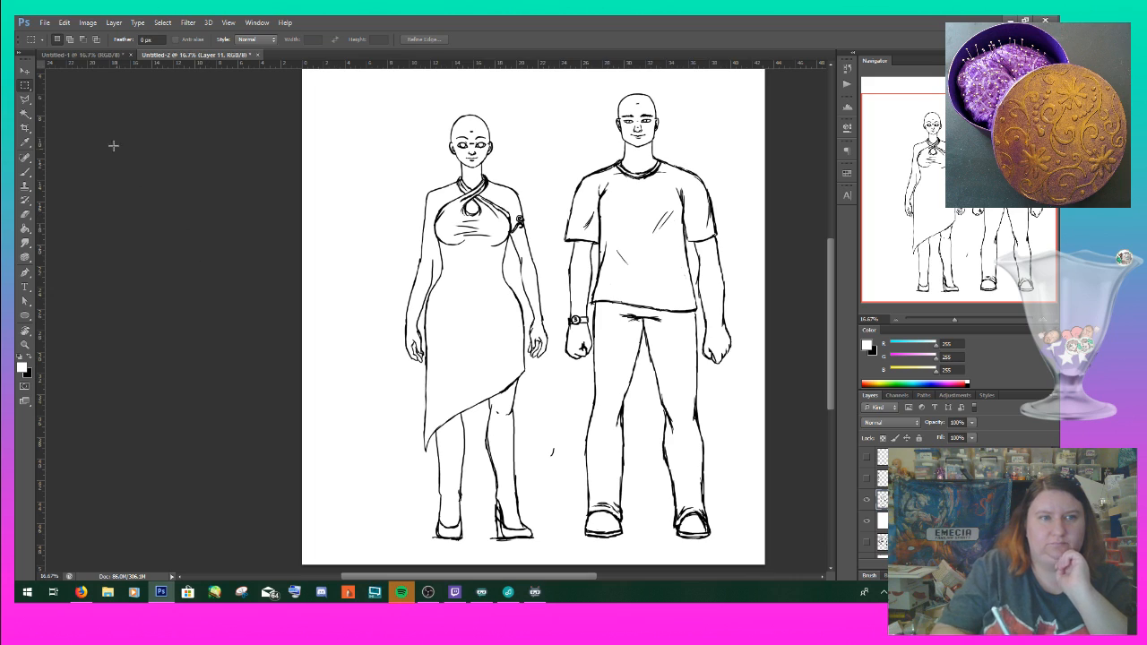
left_click(139, 24)
left_click(141, 25)
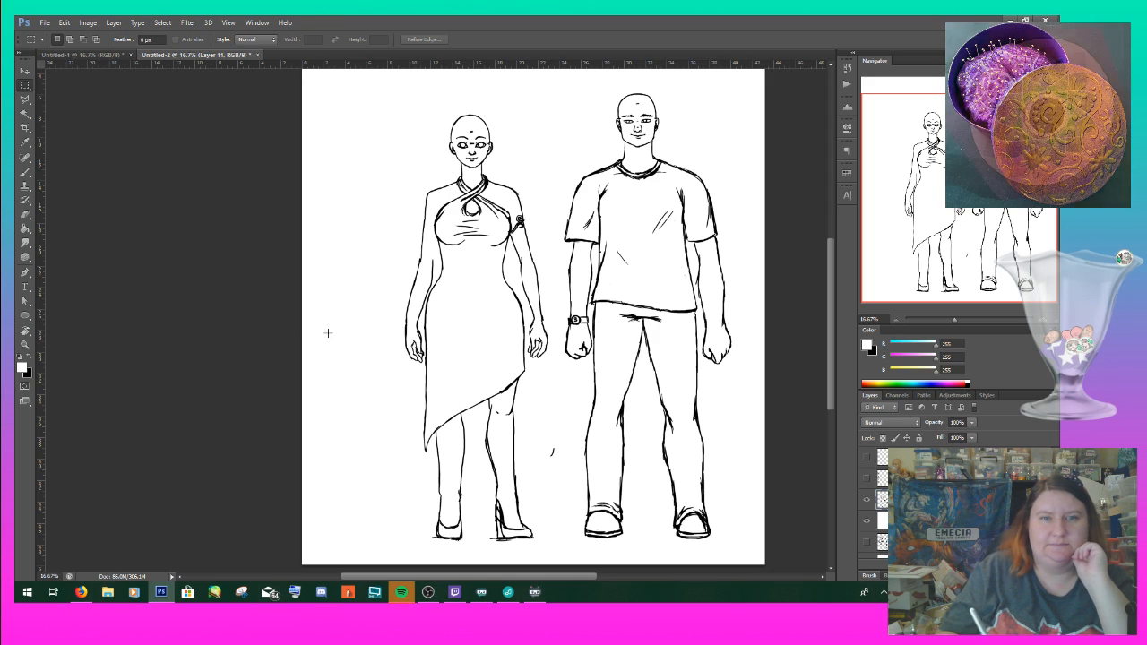
- Brush in black the female's hair over the crown and in a long sweep down her outer side past the elbow
left_click(26, 172)
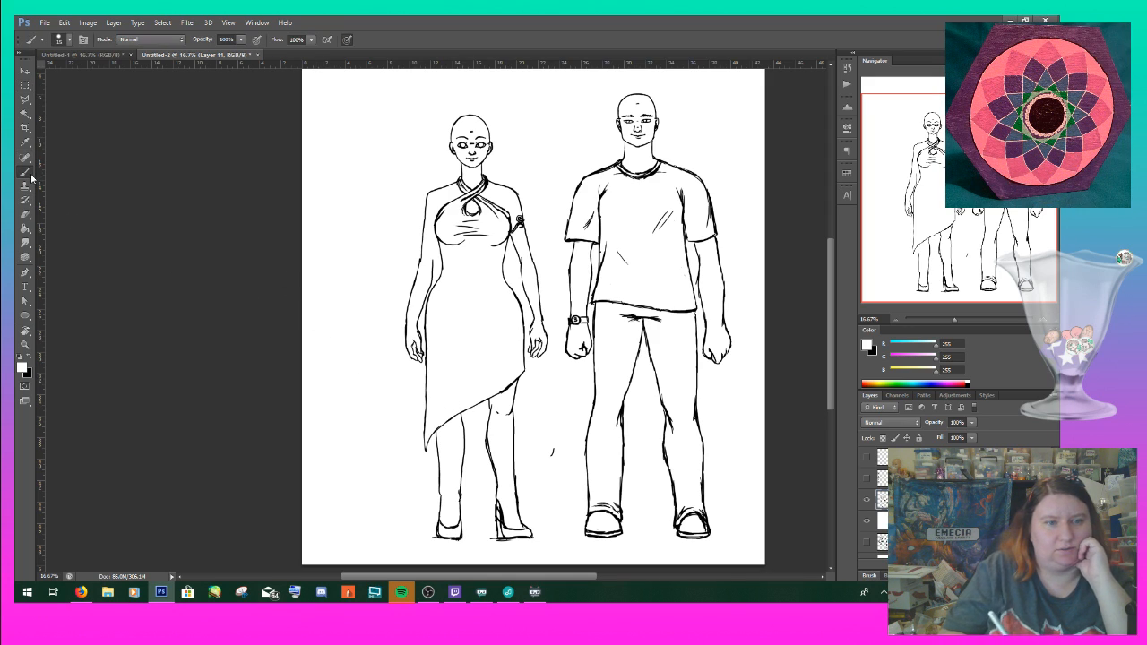
left_click(33, 358)
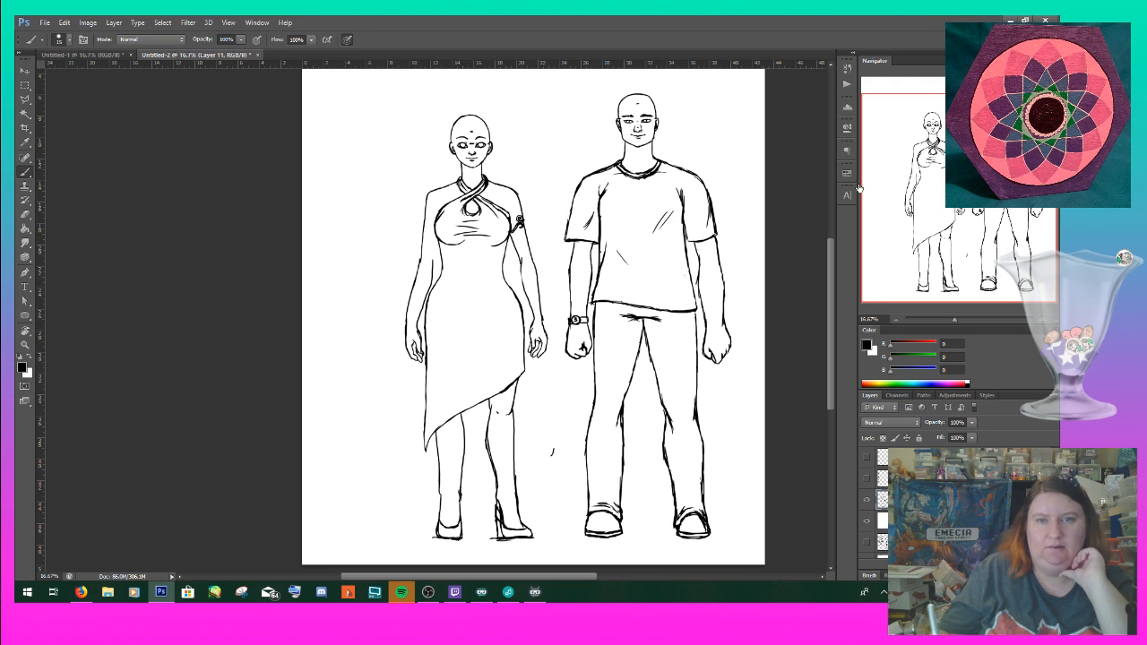
key("ctrl+plus")
key("ctrl+plus")
mouse_move(251, 196)
left_mouse_down()
mouse_move(252, 496)
mouse_move(253, 466)
mouse_move(267, 507)
left_mouse_up()
left_click_drag(308, 457, 312, 494)
mouse_move(314, 435)
left_mouse_down()
mouse_move(258, 436)
mouse_move(269, 506)
mouse_move(253, 385)
left_mouse_up()
mouse_move(254, 427)
left_mouse_down()
mouse_move(329, 231)
mouse_move(306, 312)
left_mouse_up()
mouse_move(405, 192)
left_mouse_down()
mouse_move(398, 176)
mouse_move(371, 170)
mouse_move(338, 192)
mouse_move(328, 251)
mouse_move(378, 170)
mouse_move(399, 172)
mouse_move(405, 194)
left_mouse_up()
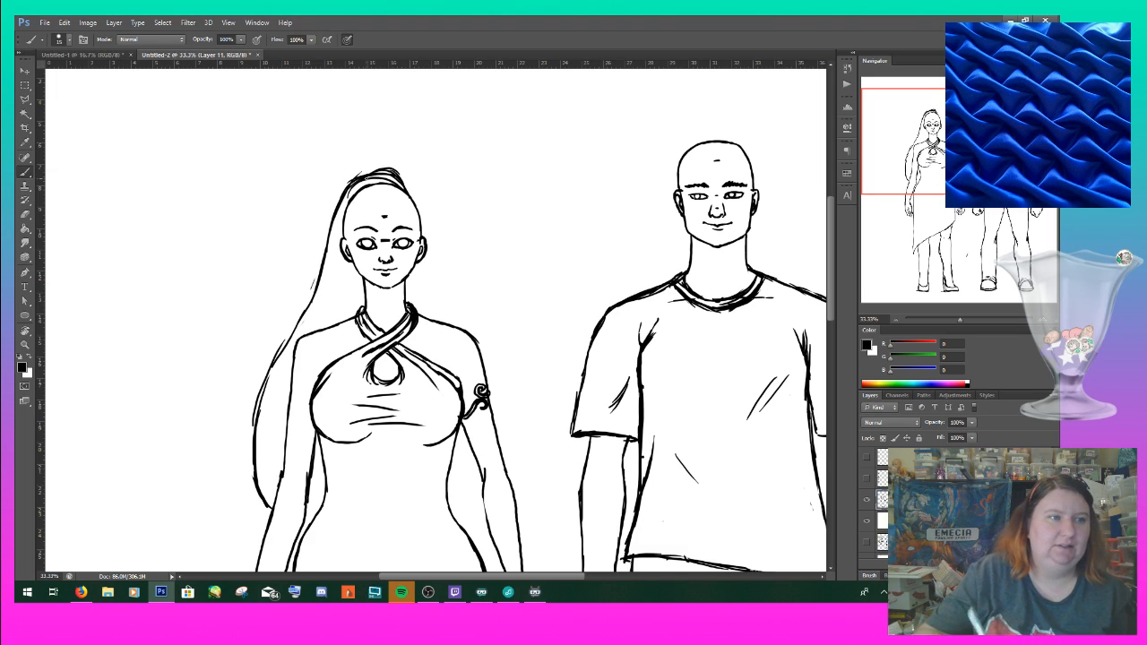
- Undo the last extra strokes on the crown of the female's hair
key("ctrl+alt+z")
key("ctrl+alt+z")
key("ctrl+alt+z")
key("ctrl+alt+z")
key("ctrl+alt+z")
key("ctrl+alt+z")
key("ctrl+alt+z")
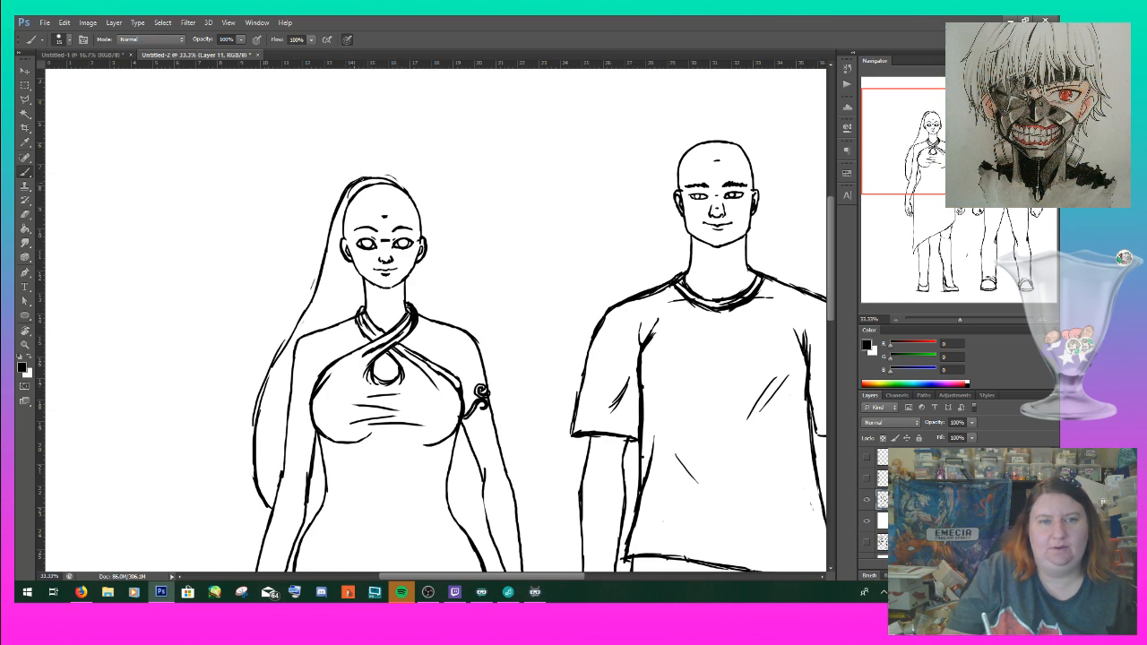
- Draw the female's hair down the side nearest the male, with its end showing between her waist and arm
mouse_move(374, 176)
left_mouse_down()
mouse_move(424, 204)
mouse_move(438, 254)
left_mouse_up()
left_click_drag(426, 210, 447, 321)
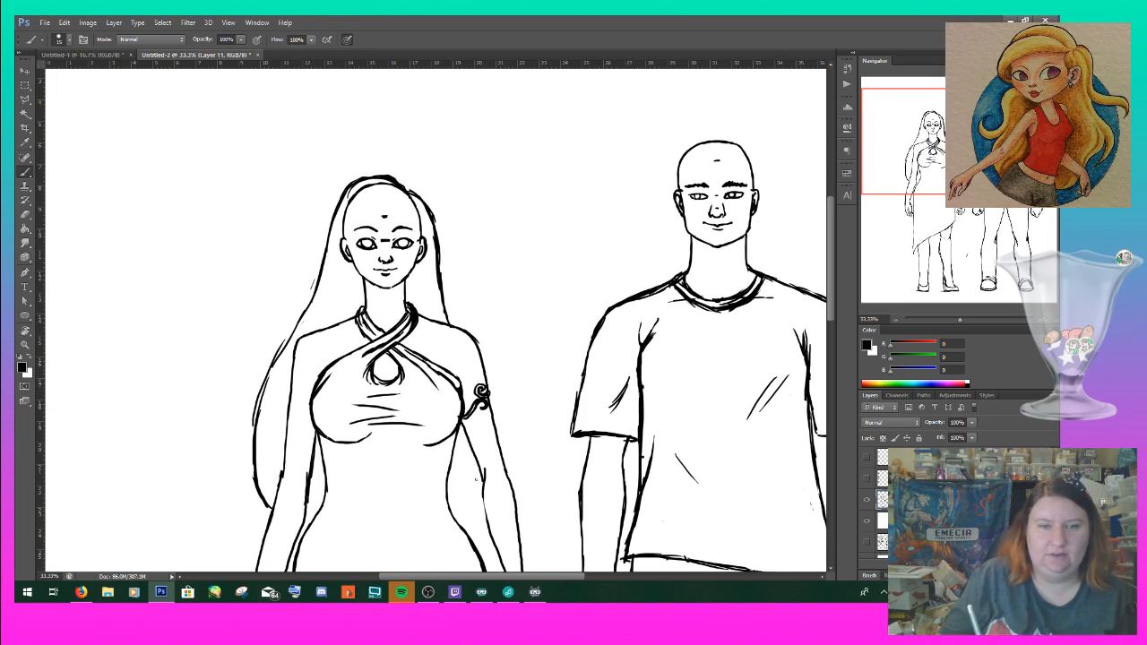
left_click_drag(476, 463, 456, 510)
left_click_drag(475, 464, 450, 514)
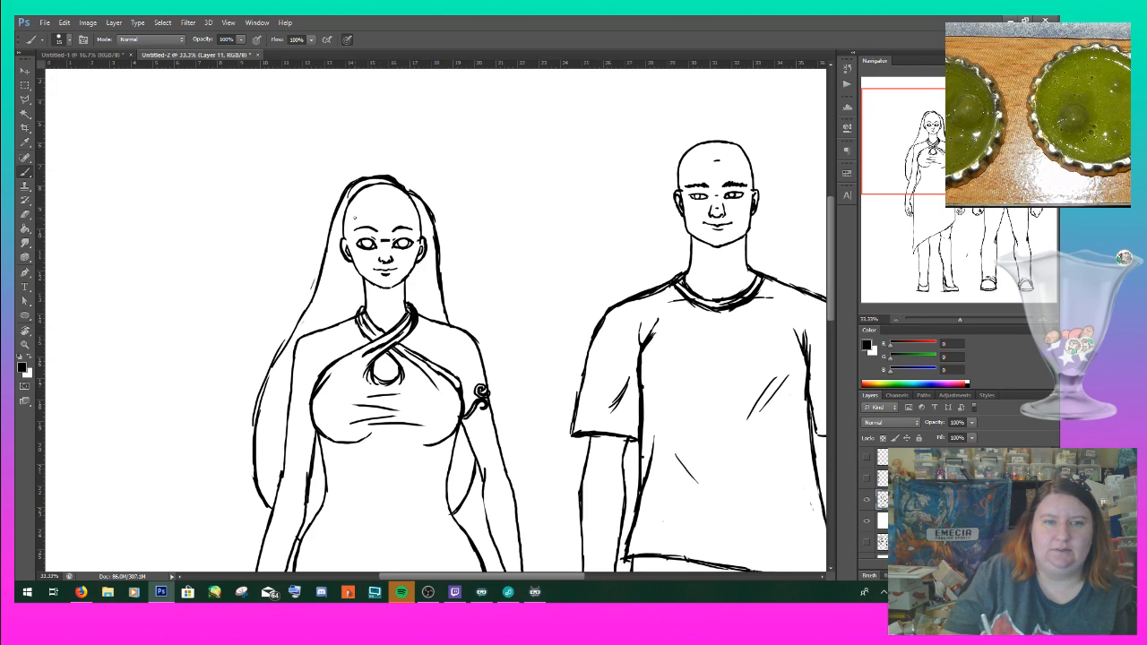
- Draw a side-swept fringe across the female's forehead and add a dangling earring below each ear
mouse_move(407, 205)
left_mouse_down()
mouse_move(345, 255)
mouse_move(345, 299)
left_mouse_up()
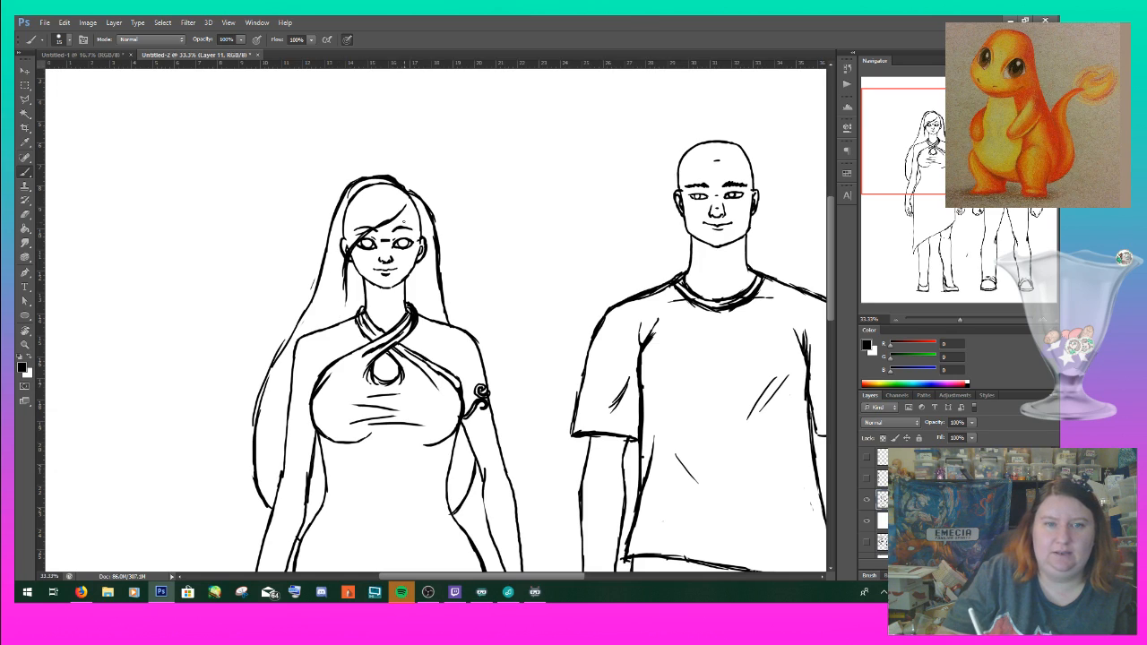
left_click_drag(403, 212, 424, 299)
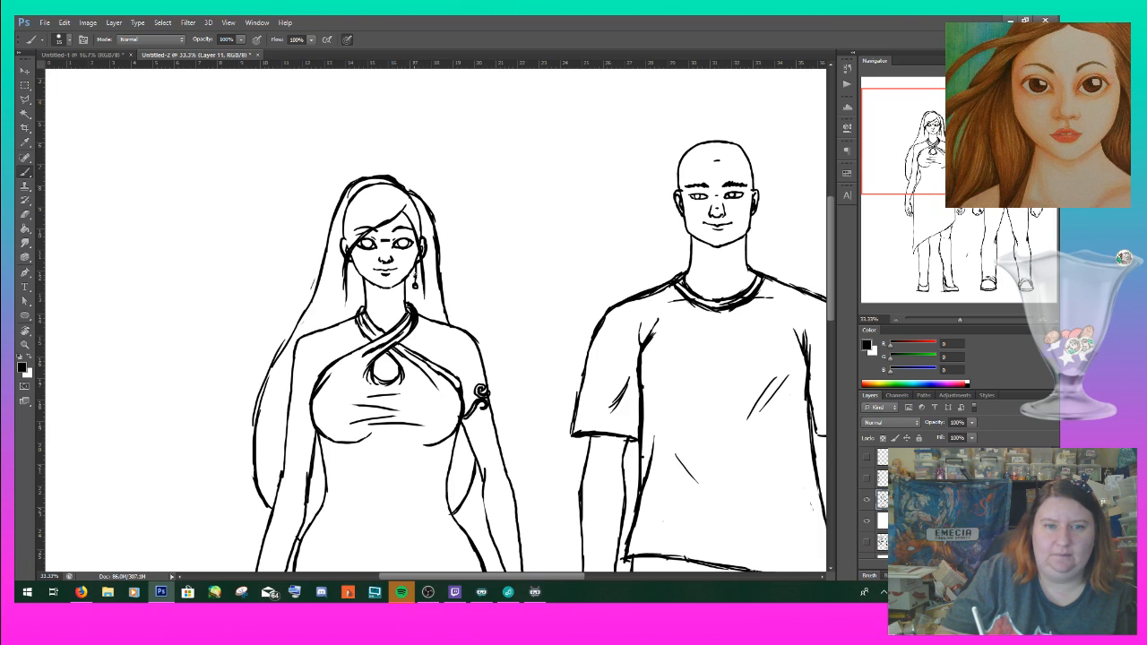
left_click(371, 269)
left_click_drag(351, 259, 351, 288)
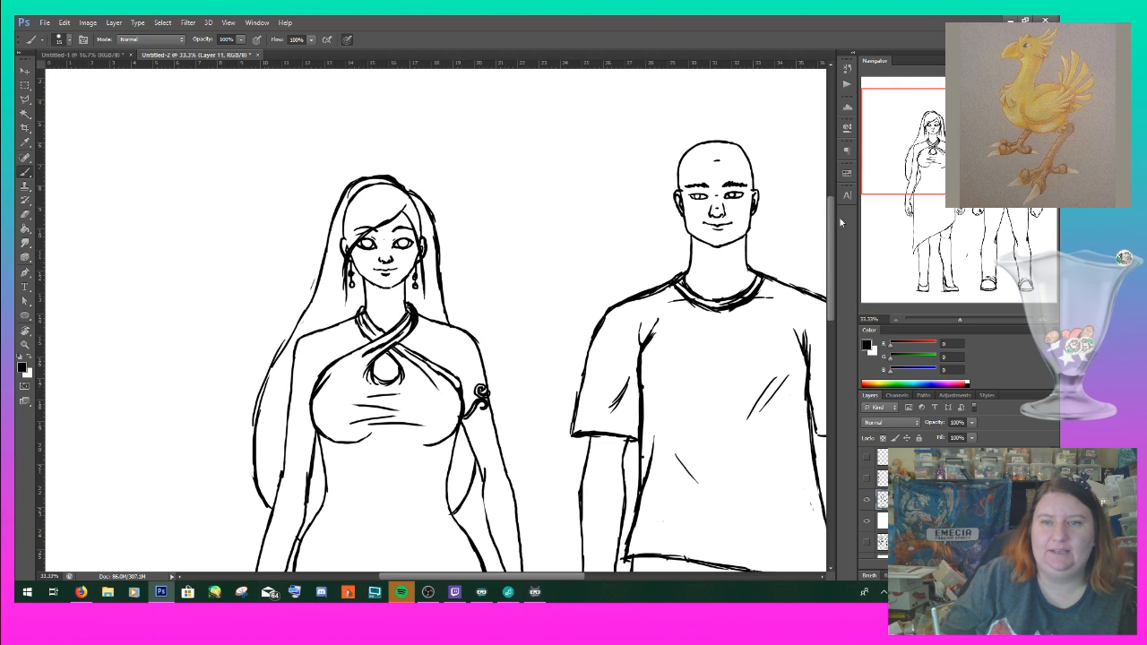
- Draw the male's hairline with a central peak and outline short hair around the top and sides of his head
scroll(835, 221, "up", 1)
left_click_drag(834, 222, 835, 223)
left_click_drag(507, 576, 538, 578)
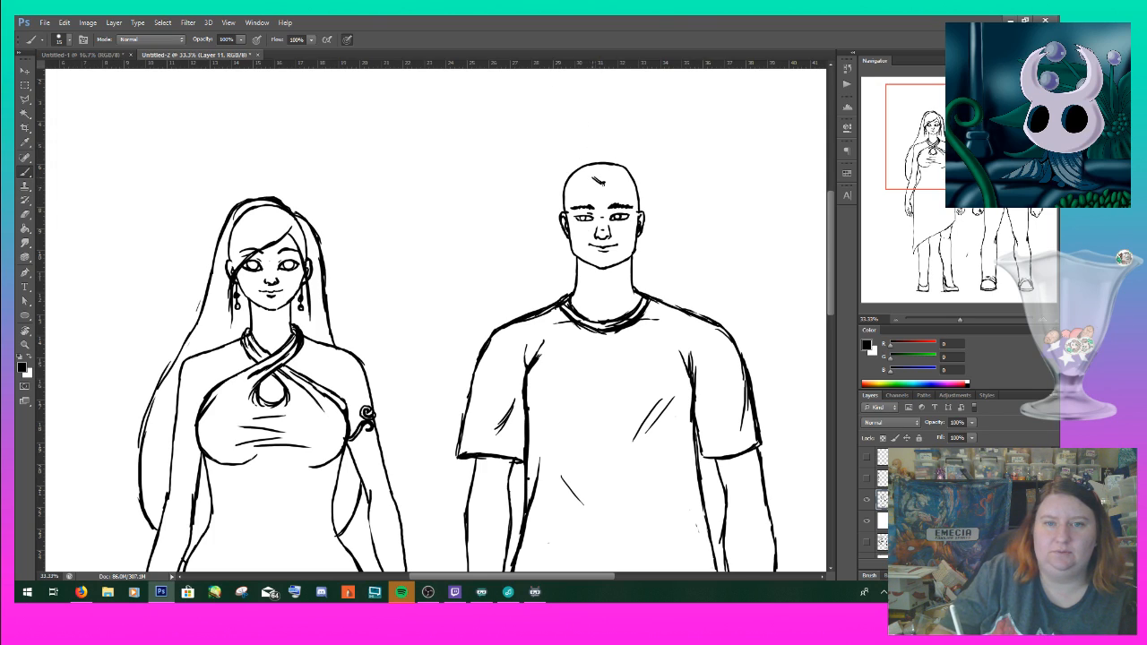
left_click_drag(601, 182, 609, 177)
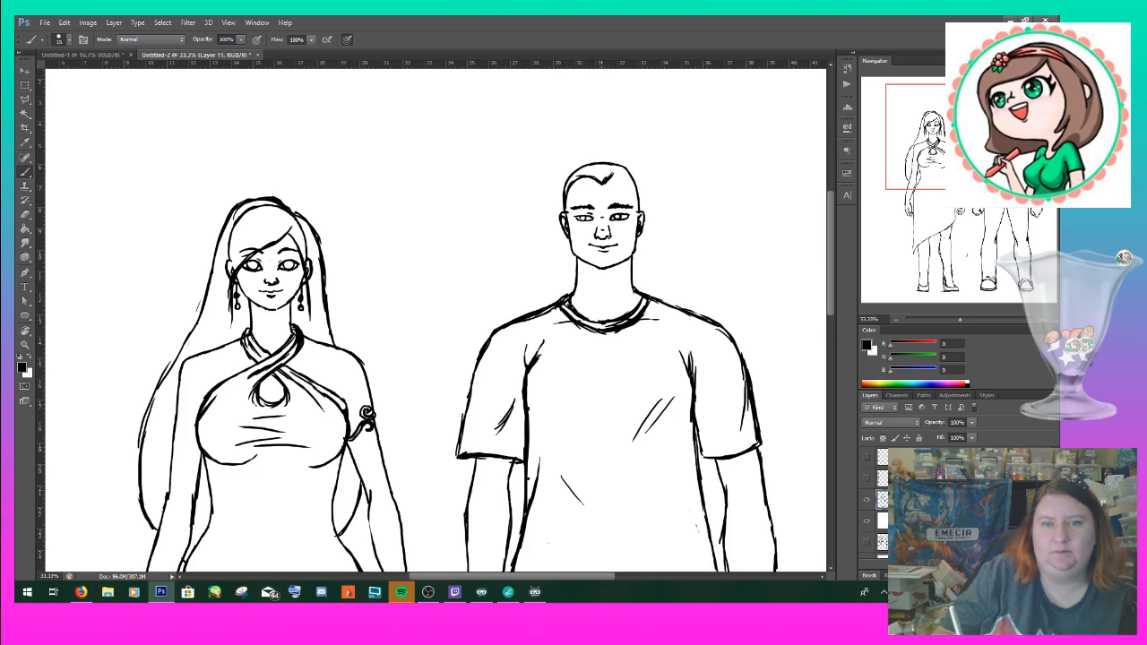
left_click_drag(614, 175, 638, 220)
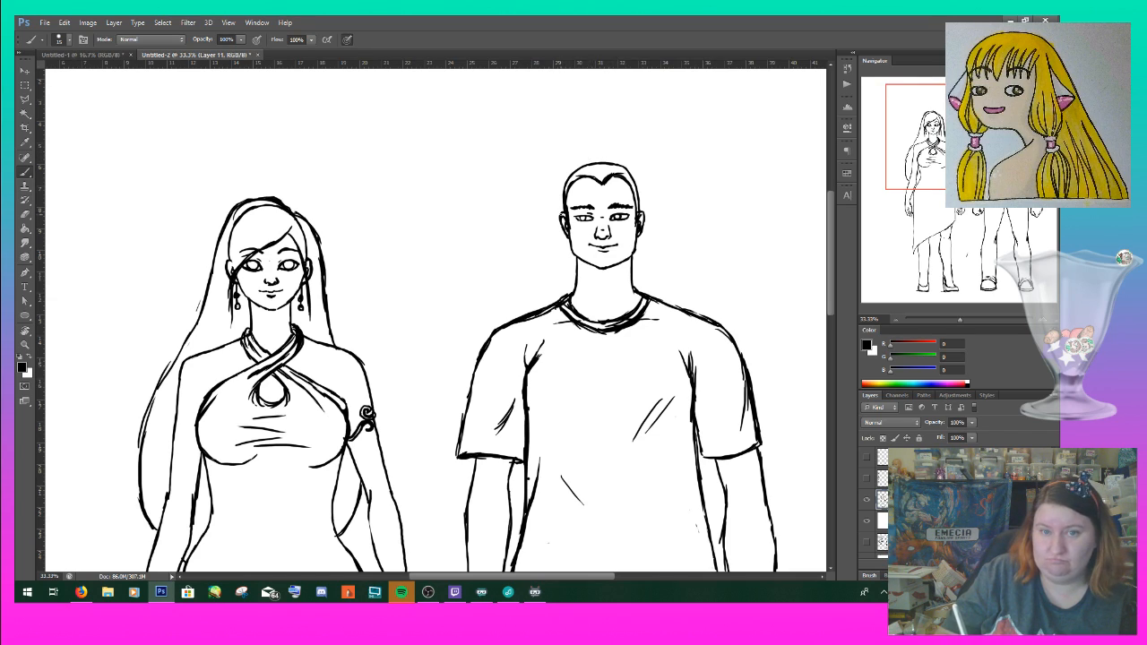
mouse_move(558, 183)
left_mouse_down()
mouse_move(586, 157)
mouse_move(620, 154)
mouse_move(644, 183)
mouse_move(643, 208)
left_mouse_up()
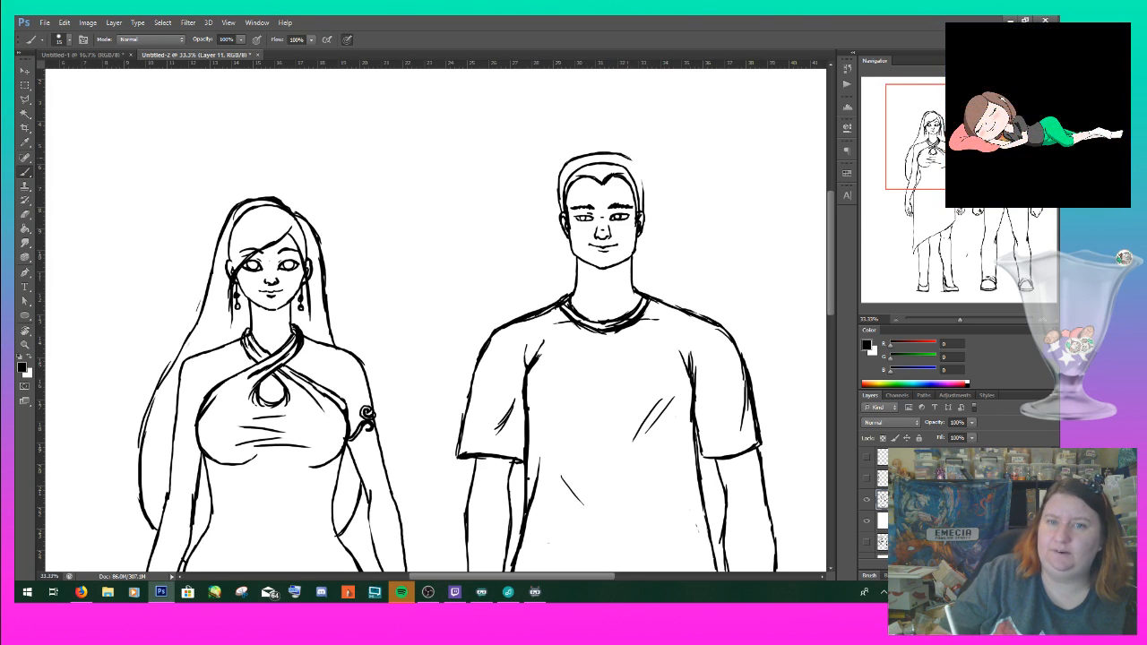
left_click_drag(627, 157, 644, 193)
left_click_drag(639, 176, 641, 203)
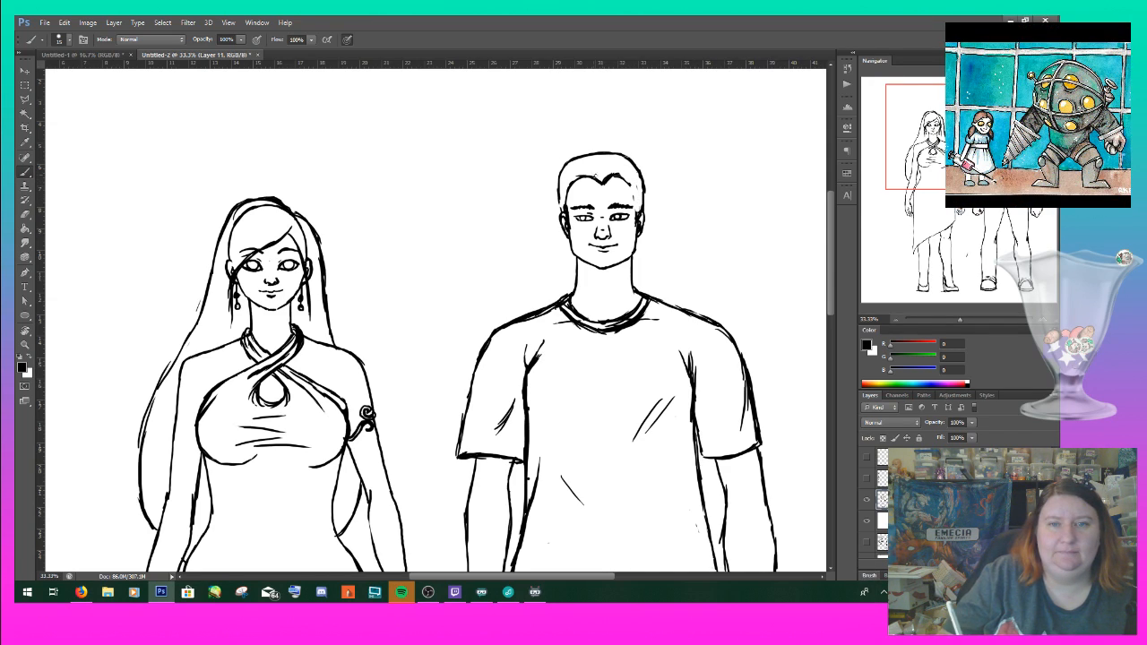
- Add short spiky strands over the male's hair and clean up the scalp line inside the female's hair
mouse_move(592, 168)
left_mouse_down()
mouse_move(586, 147)
mouse_move(556, 168)
mouse_move(584, 143)
mouse_move(619, 146)
left_mouse_up()
mouse_move(628, 171)
left_mouse_down()
mouse_move(625, 151)
mouse_move(633, 156)
left_mouse_up()
left_click_drag(645, 205, 641, 174)
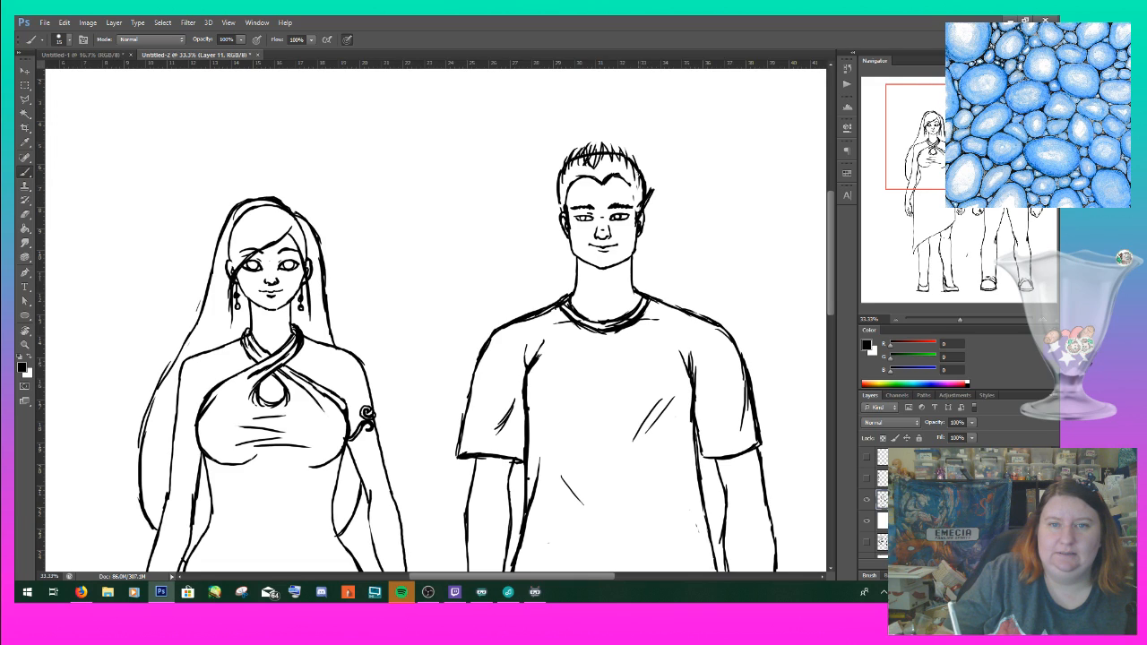
left_click_drag(640, 203, 635, 171)
left_click_drag(637, 196, 634, 166)
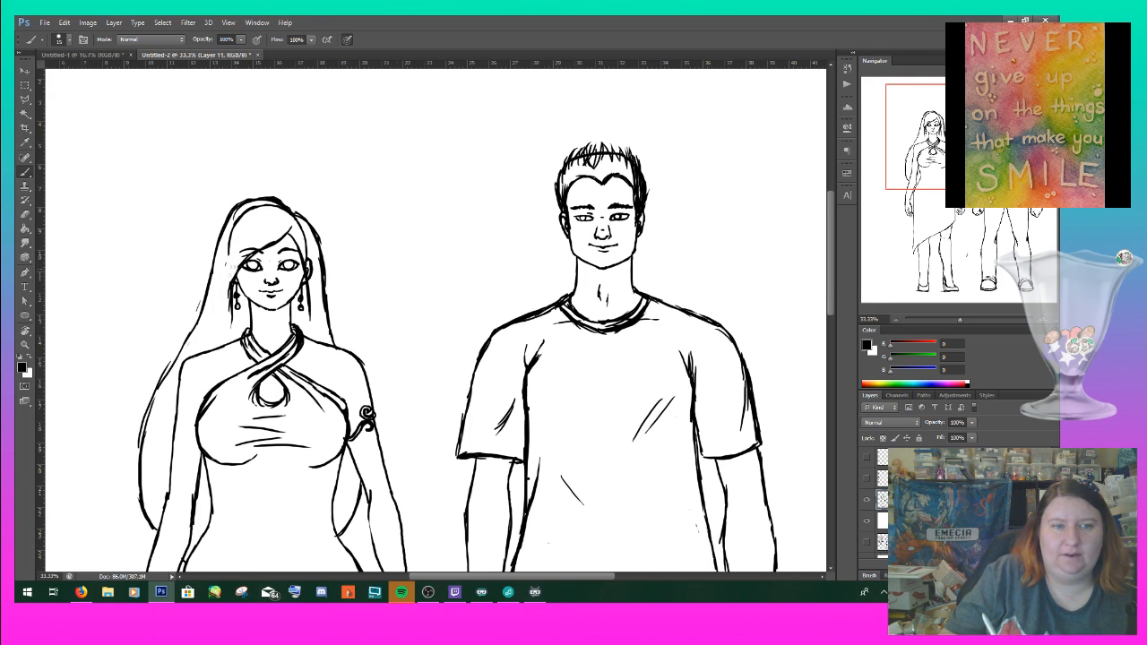
key("ctrl+z")
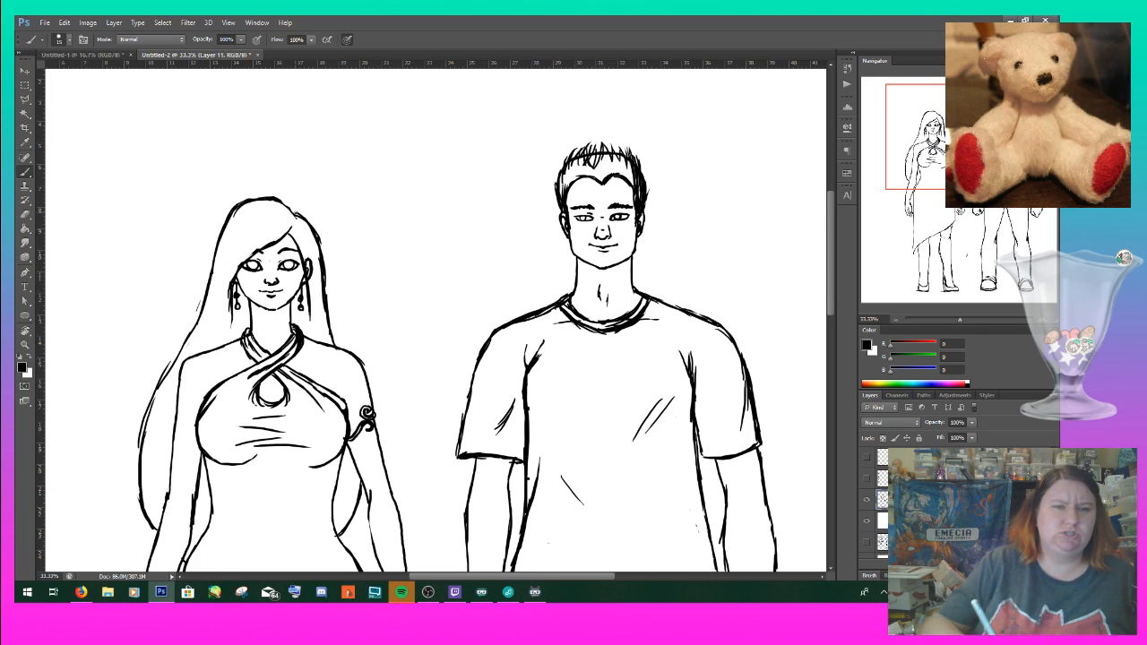
left_click_drag(899, 222, 971, 247)
left_click_drag(912, 274, 910, 275)
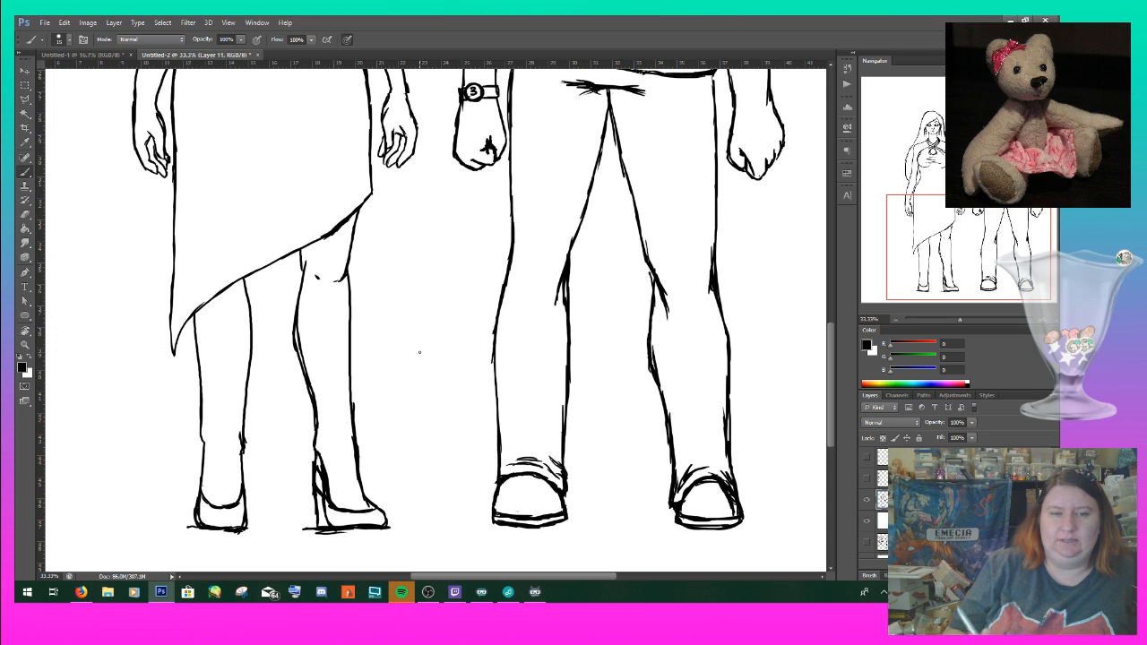
left_click_drag(973, 266, 978, 162)
left_click(87, 23)
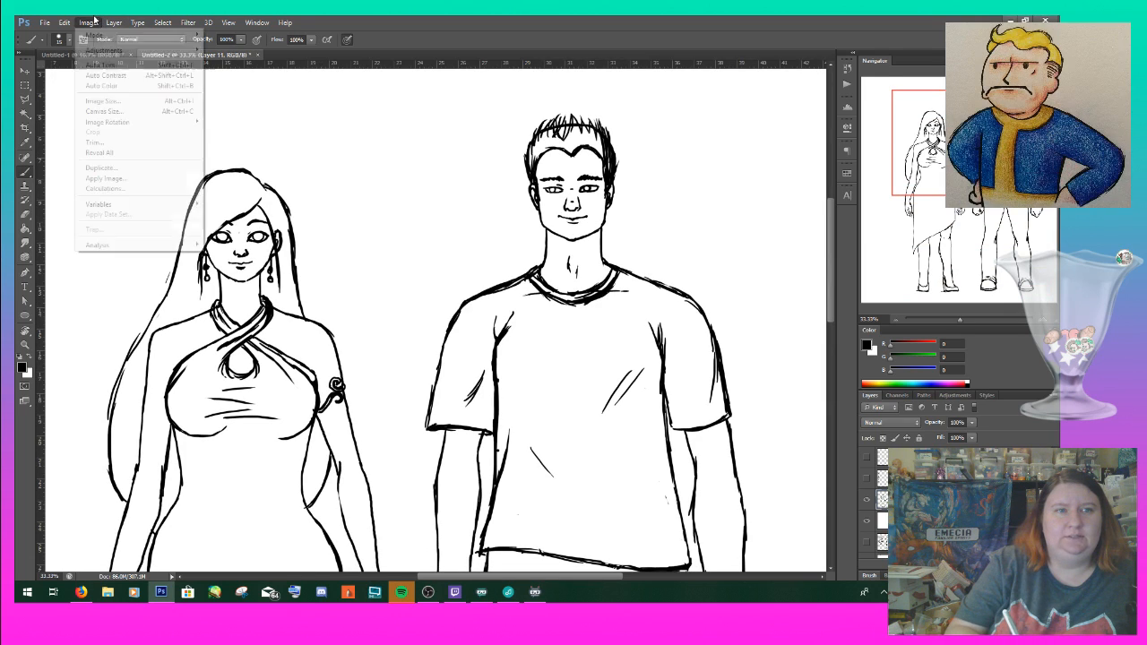
mouse_move(125, 51)
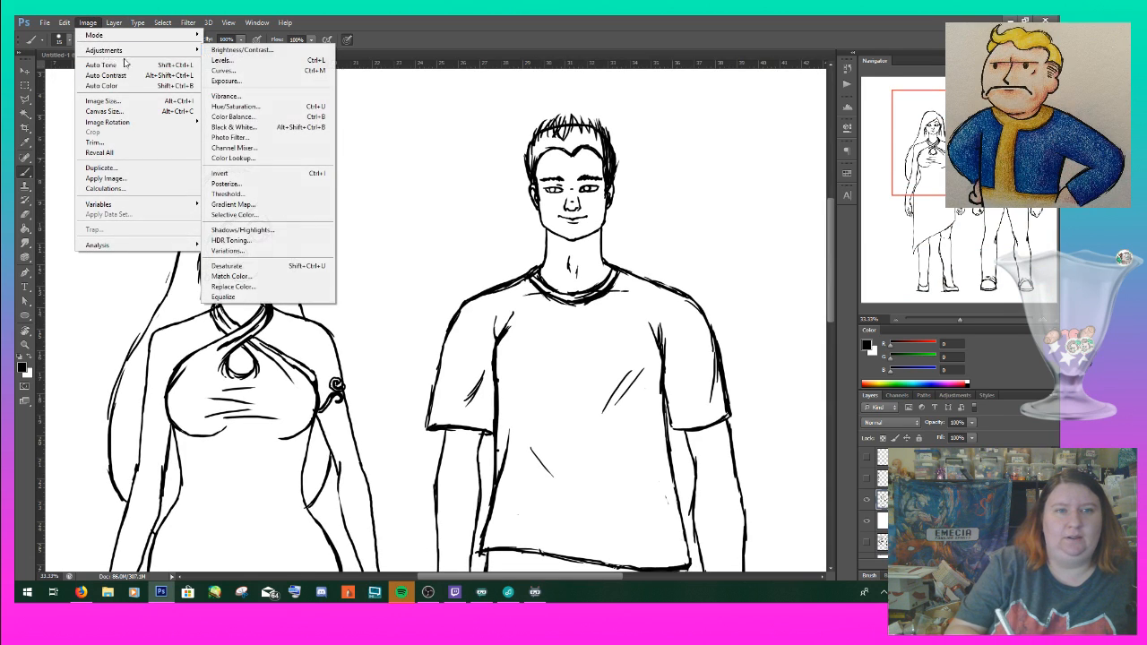
left_click(265, 106)
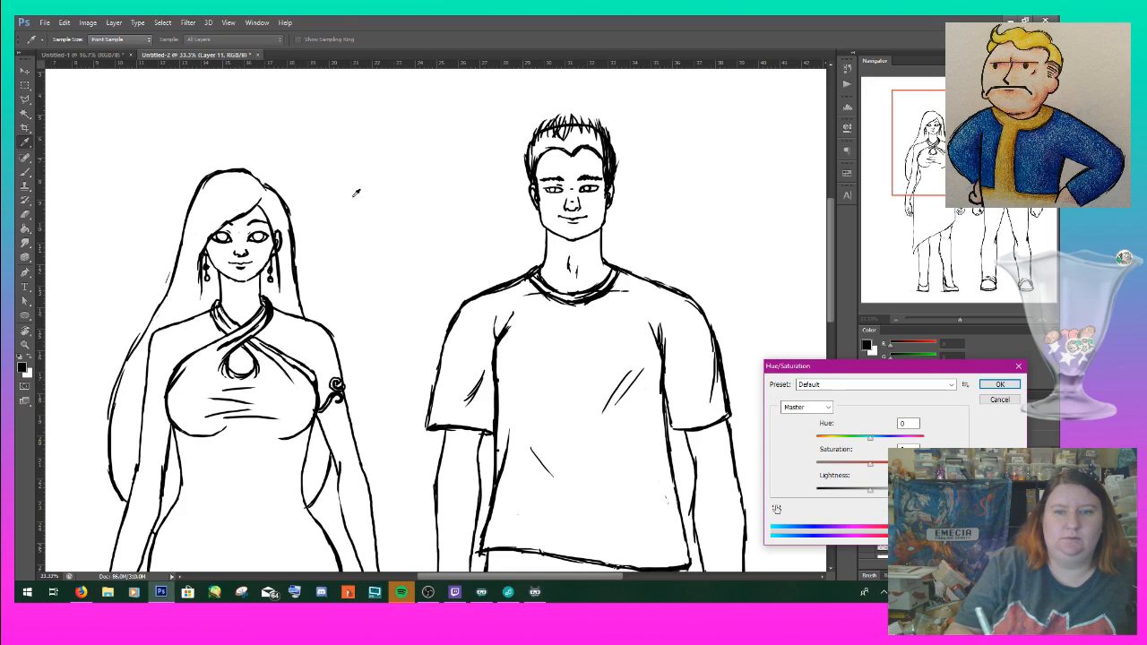
left_click_drag(869, 438, 862, 464)
left_click(998, 399)
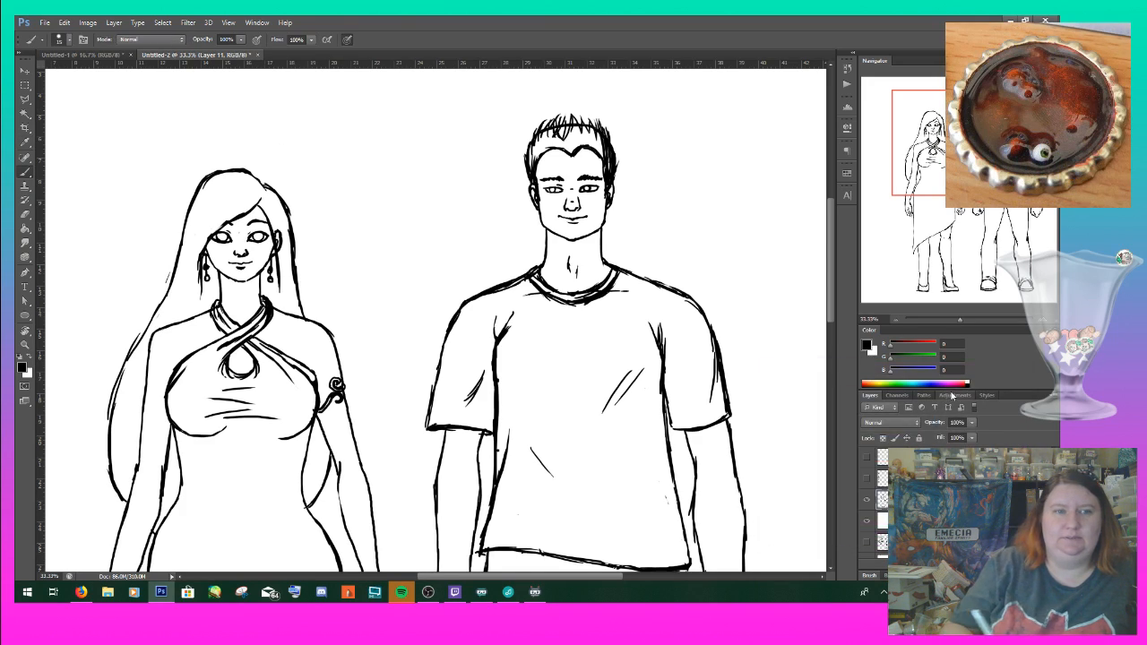
- Recolour the figures' line drawing with a Gradient Map using the Red, Green preset, and add a new layer above it
left_click(114, 22)
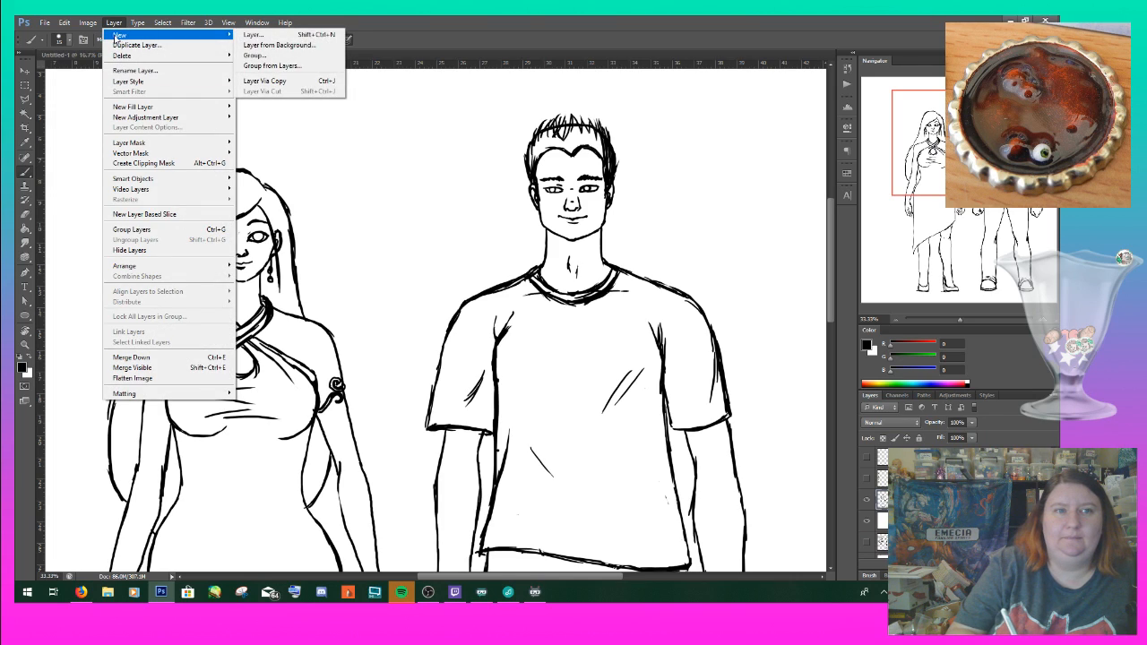
mouse_move(88, 23)
mouse_move(101, 51)
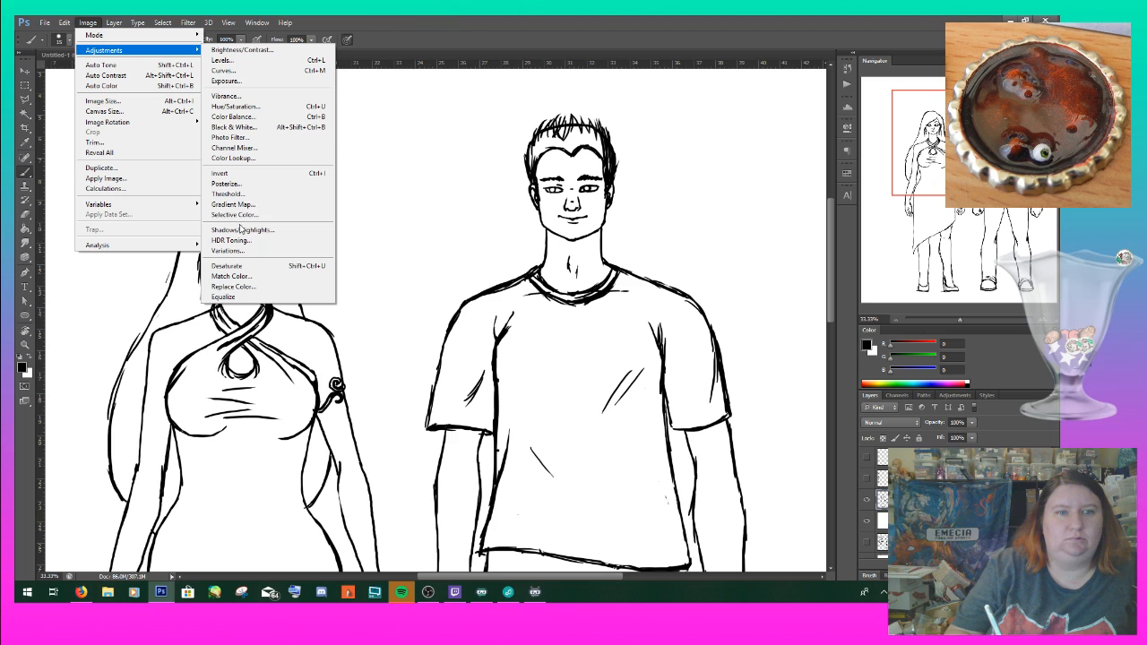
left_click(246, 204)
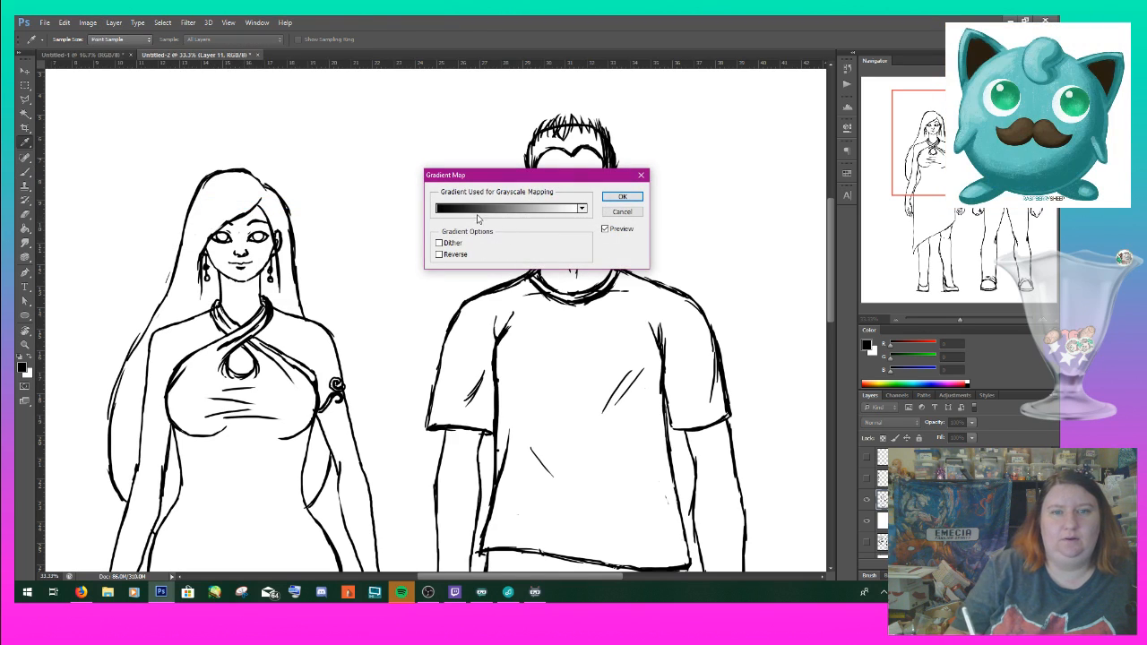
left_click(465, 209)
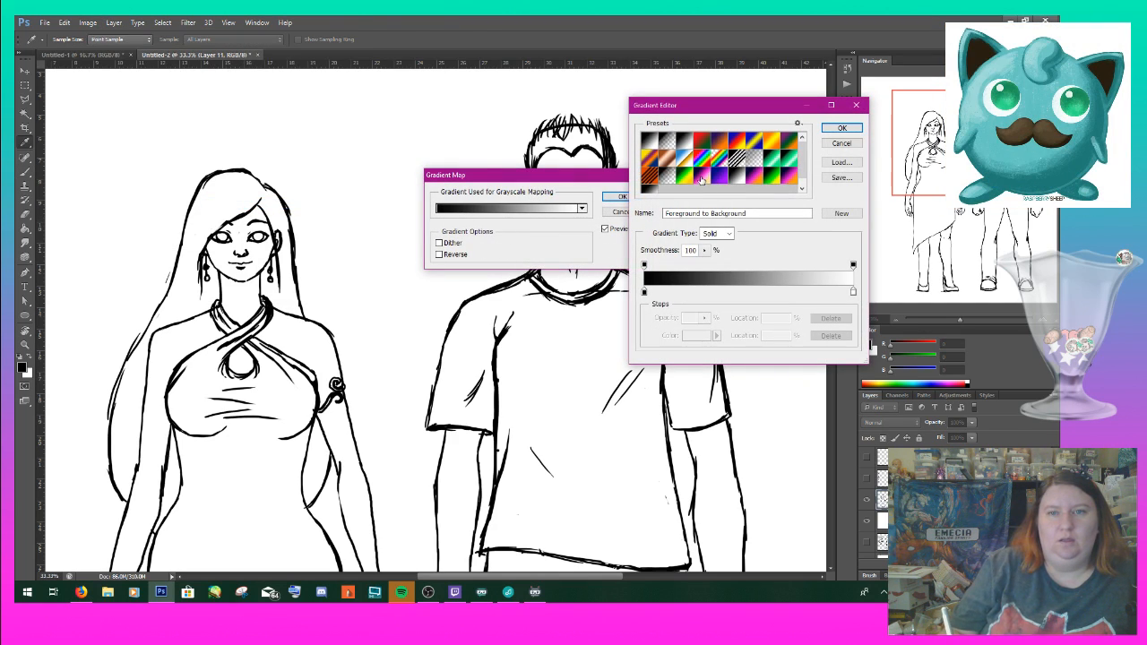
left_click(789, 183)
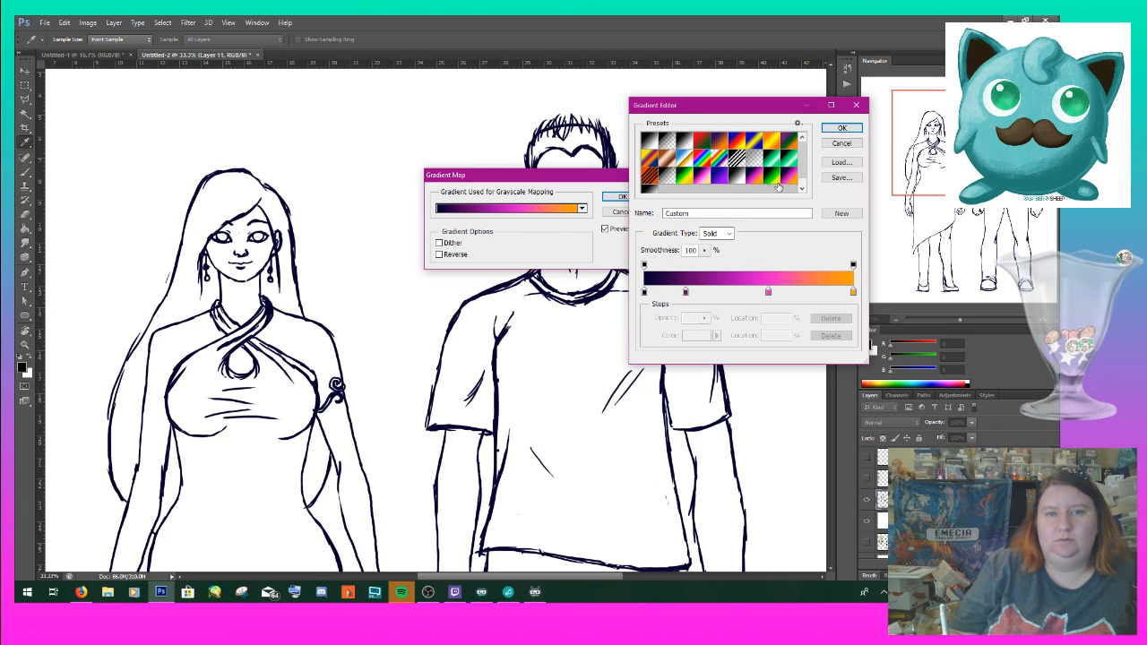
left_click(700, 152)
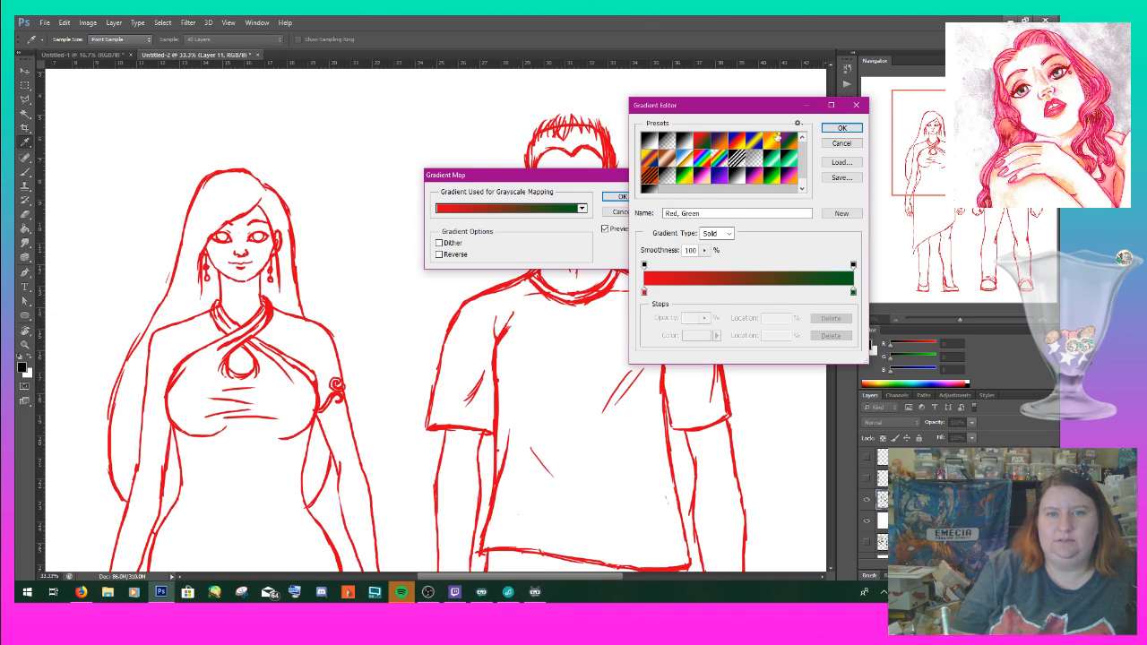
left_click(841, 129)
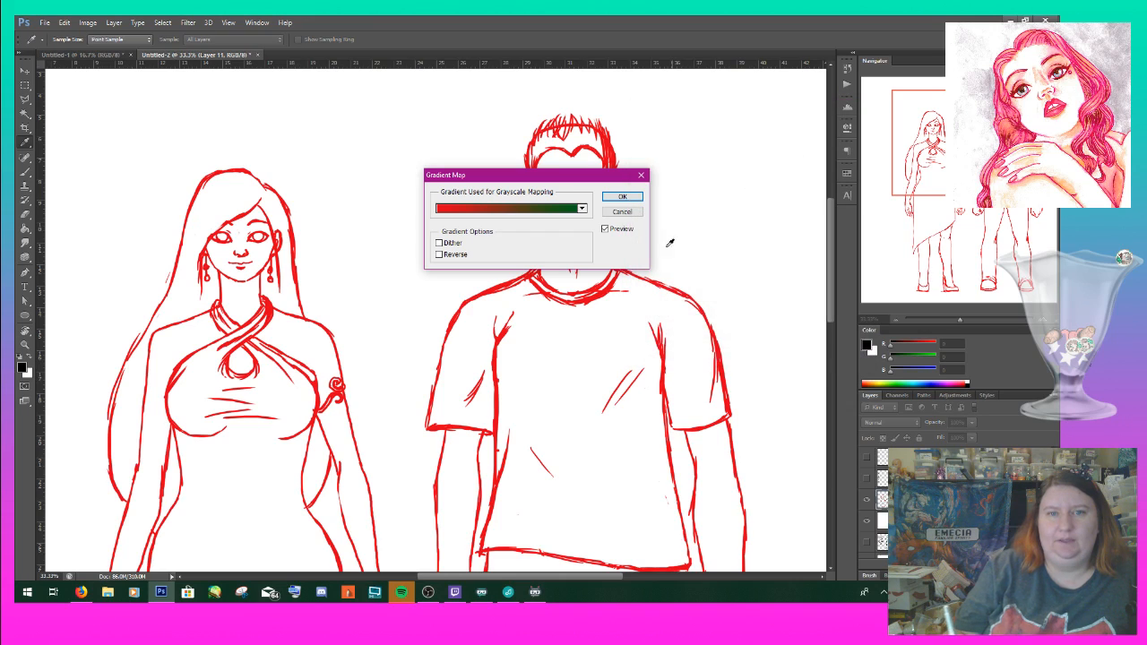
left_click(622, 196)
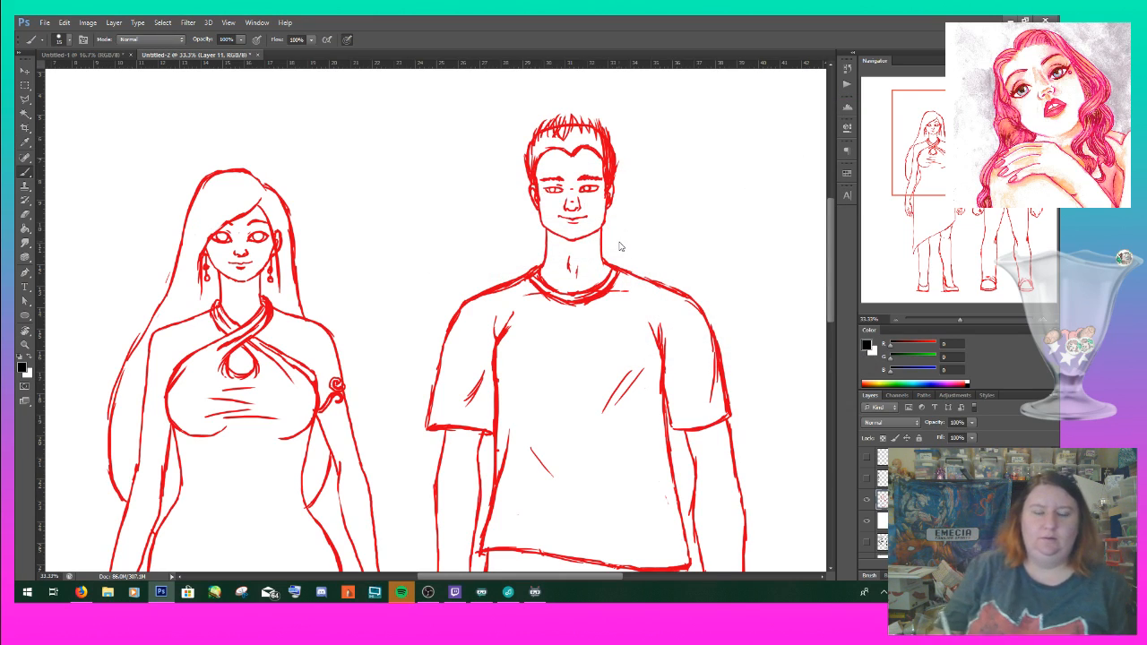
left_click(987, 564)
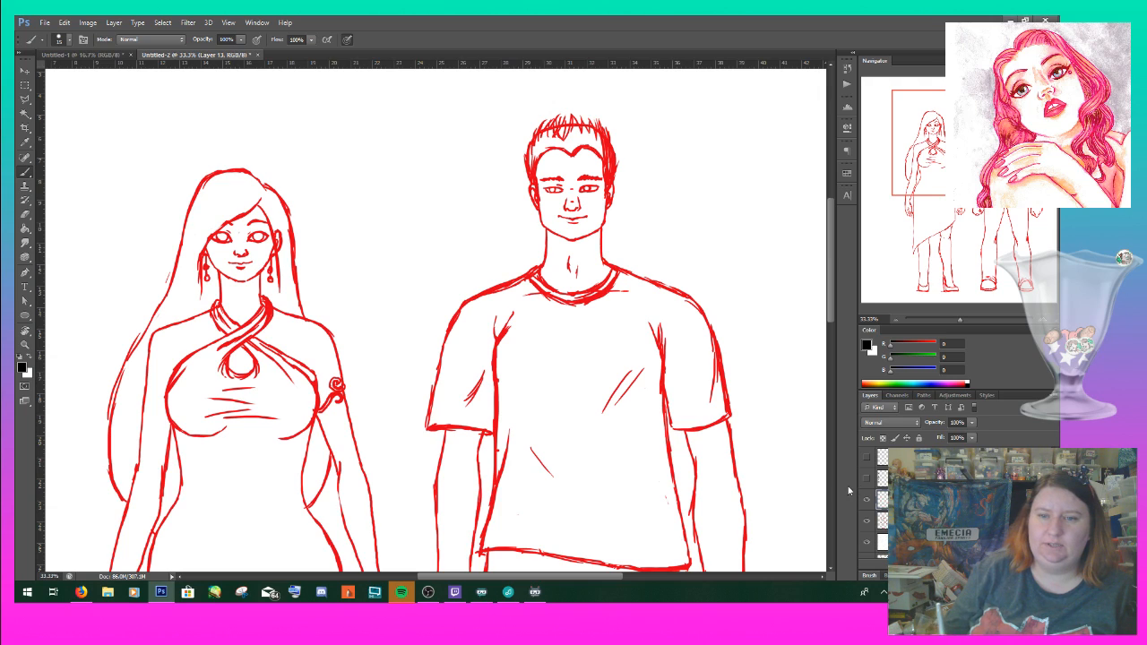
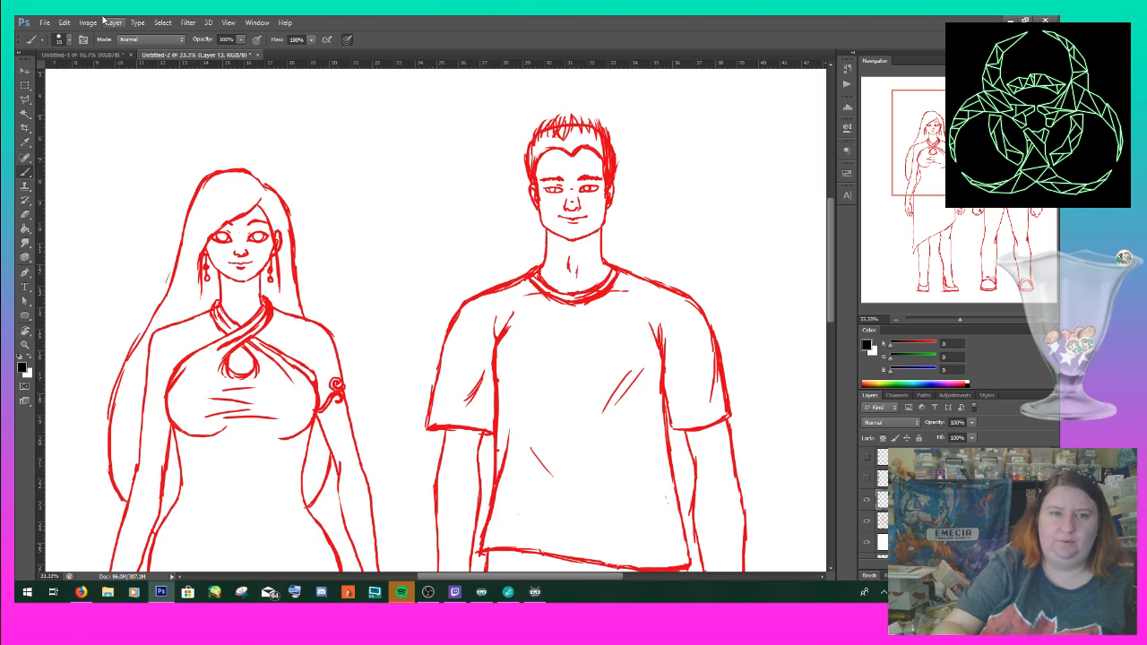
left_click(108, 22)
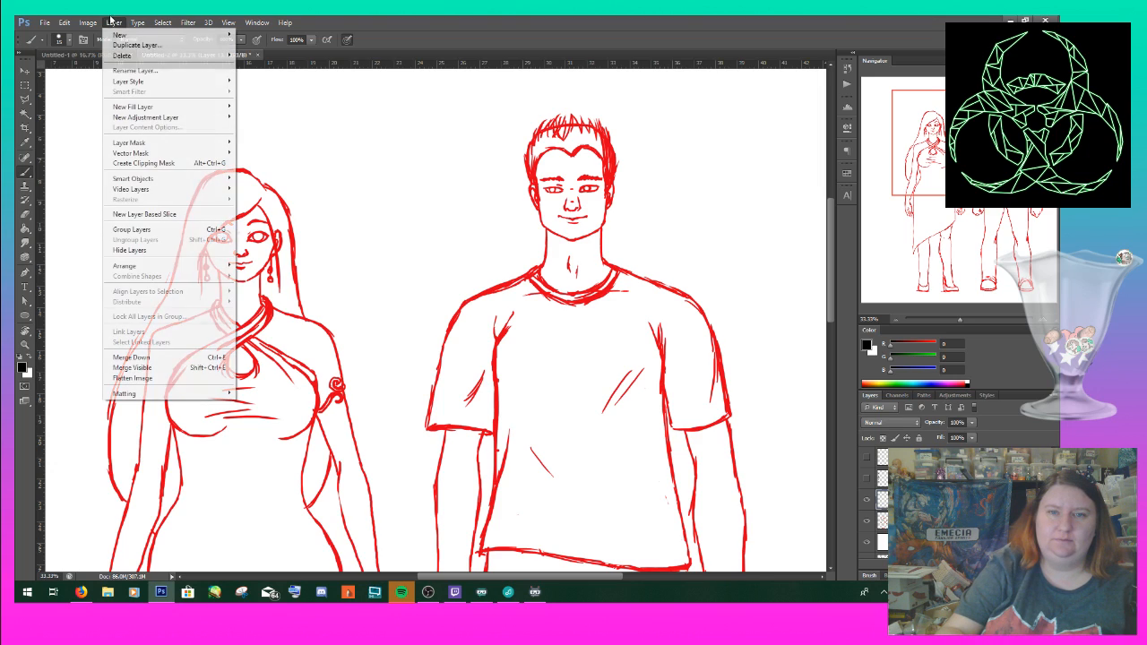
left_click(373, 176)
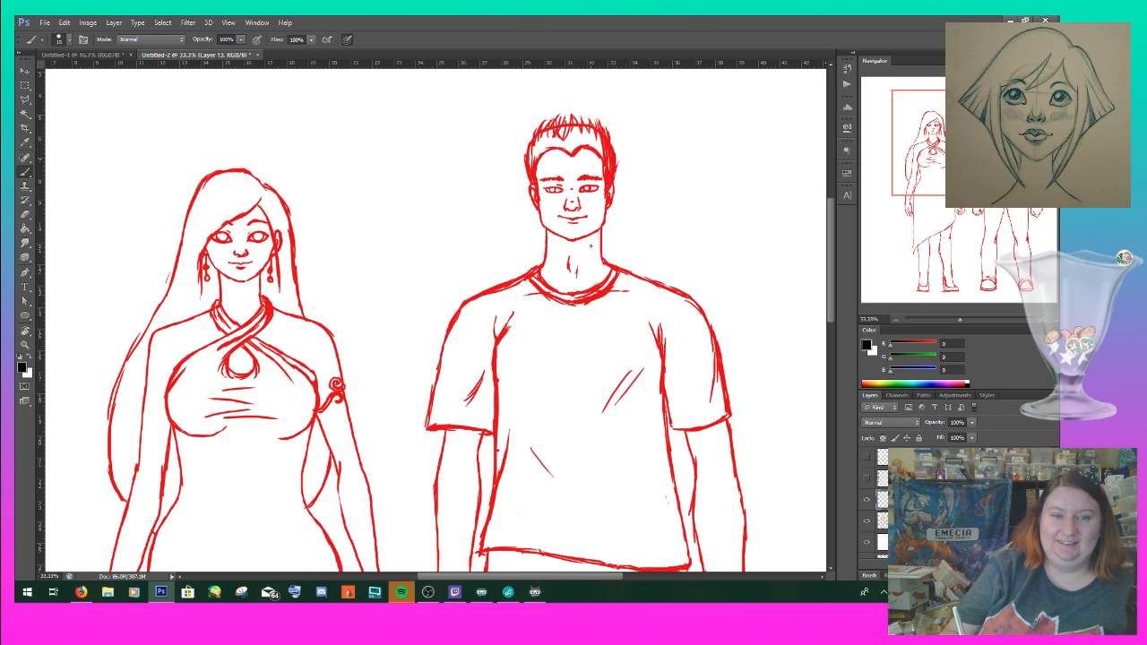
- Ink the upper and lower lids of the female's eye nearest the male in black over the red sketch
left_click(1042, 320)
left_click(1042, 320)
left_click_drag(974, 143, 932, 139)
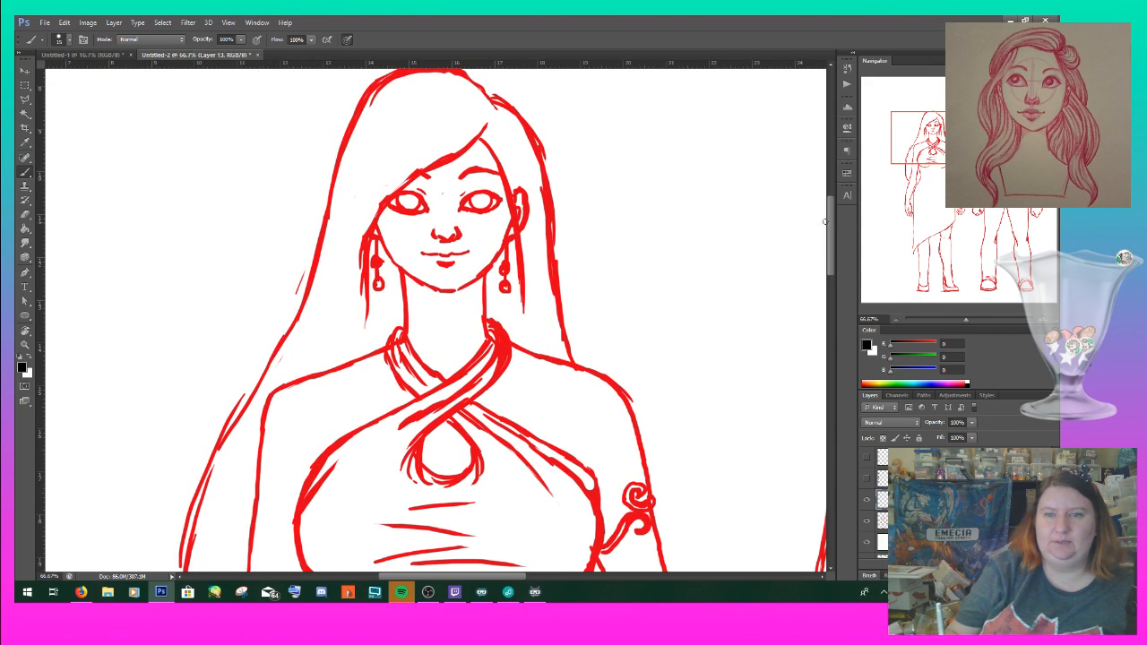
left_click_drag(832, 232, 832, 223)
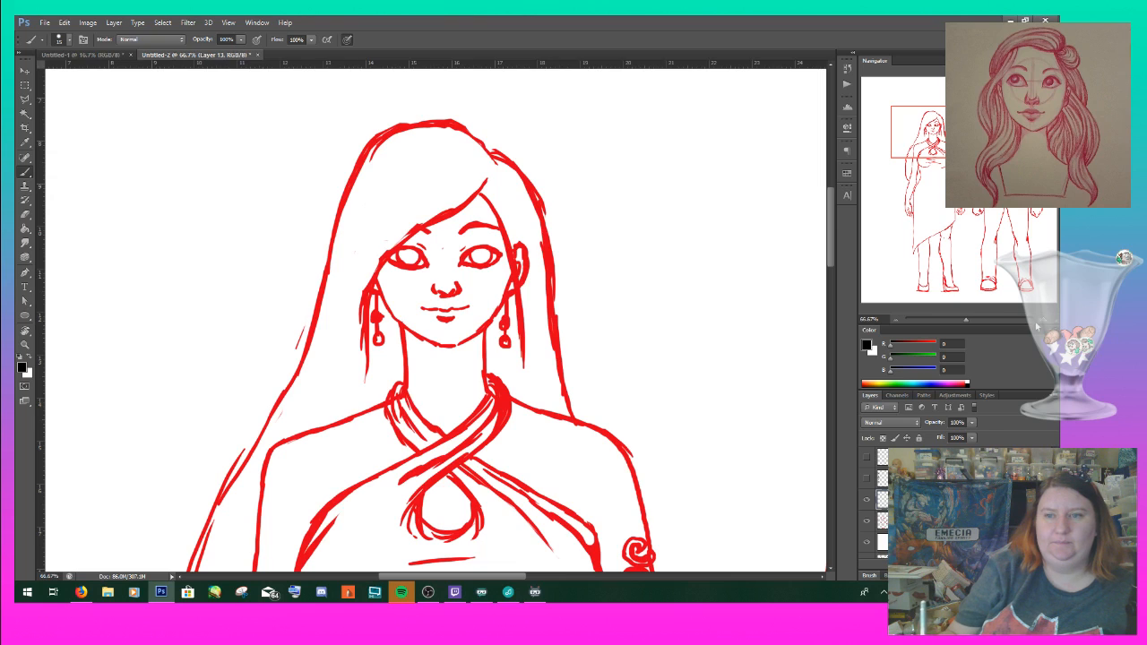
left_click(1039, 322)
left_click(1040, 323)
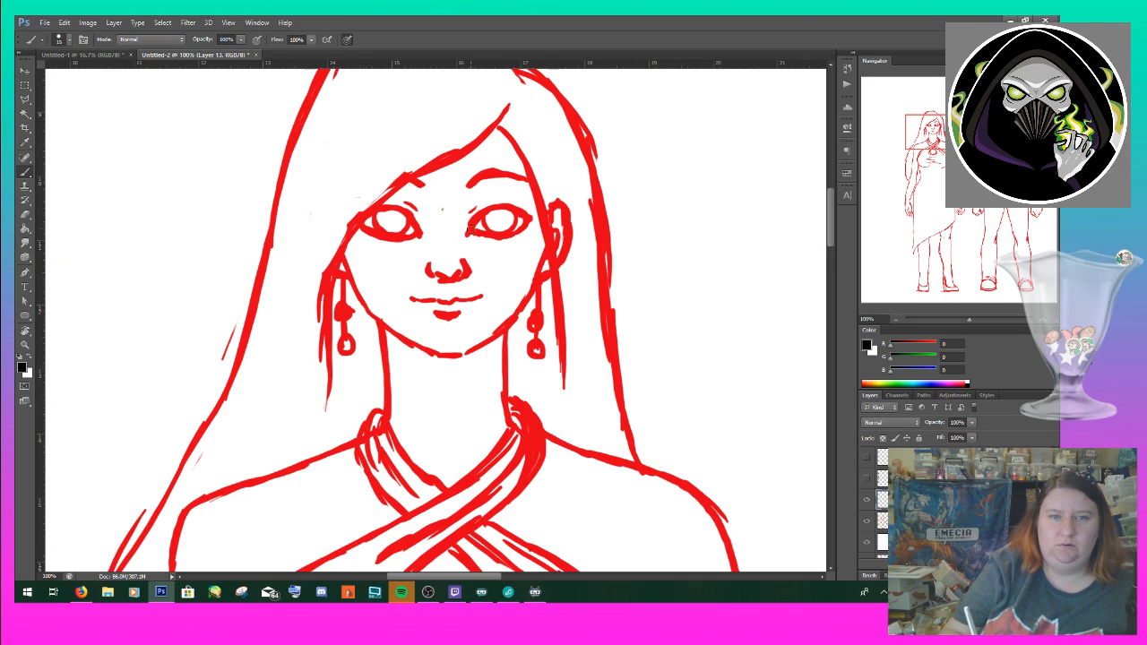
mouse_move(467, 235)
left_mouse_down()
mouse_move(507, 206)
mouse_move(537, 224)
mouse_move(526, 233)
left_mouse_up()
key("ctrl+z")
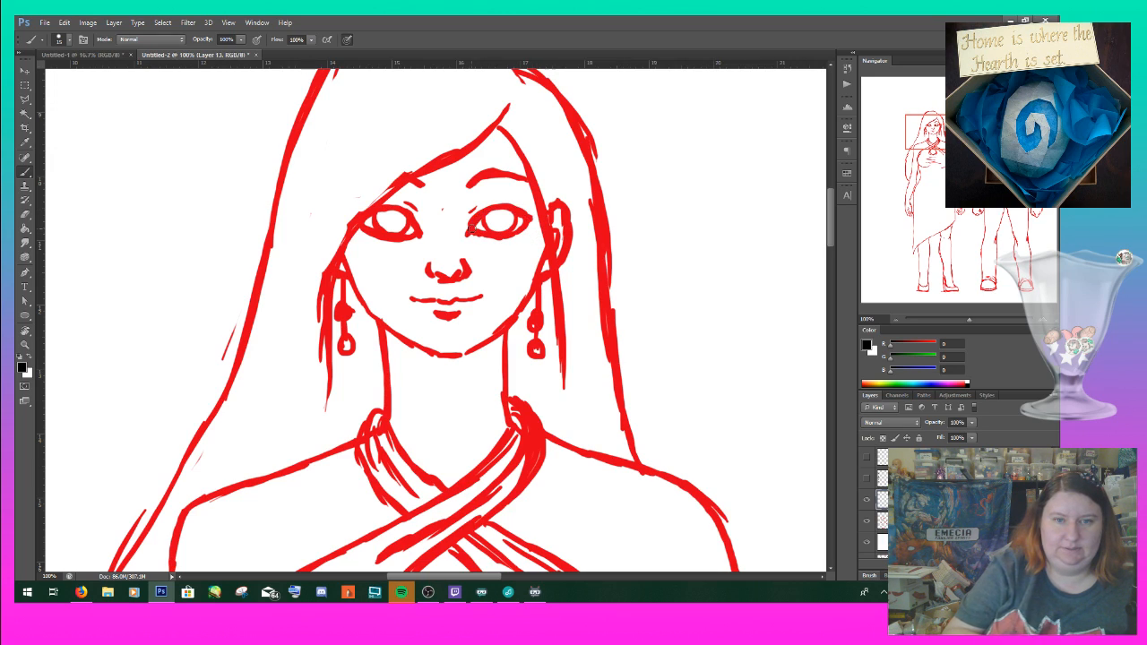
mouse_move(467, 234)
left_mouse_down()
mouse_move(508, 209)
mouse_move(534, 222)
left_mouse_up()
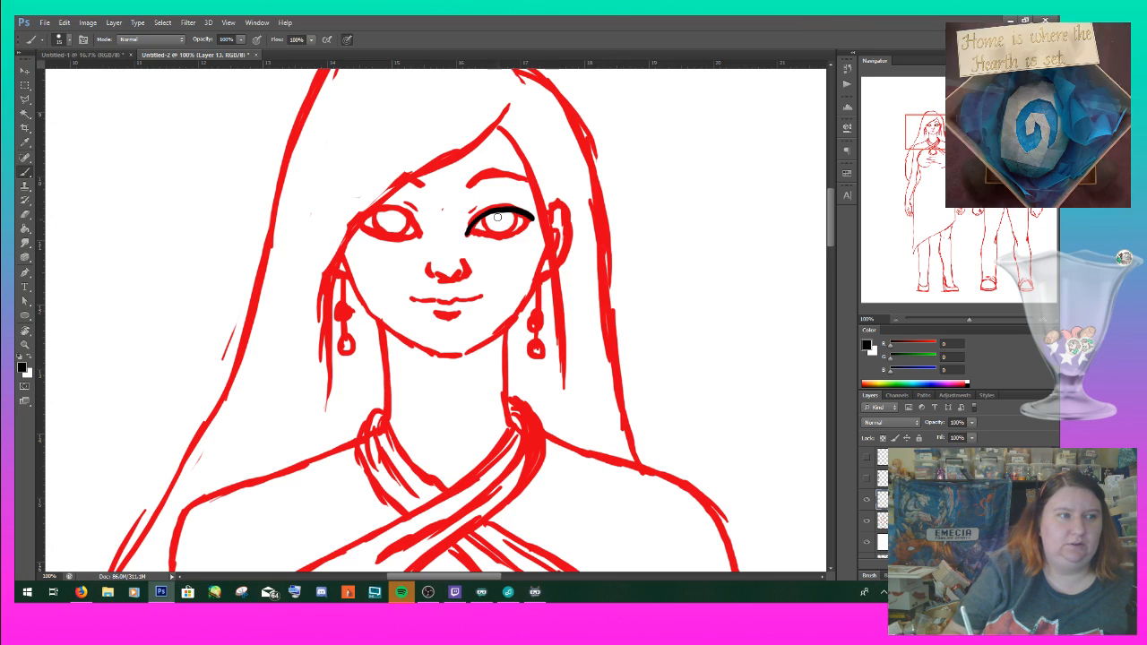
mouse_move(467, 234)
left_mouse_down()
mouse_move(518, 241)
mouse_move(535, 217)
left_mouse_up()
key("ctrl+z")
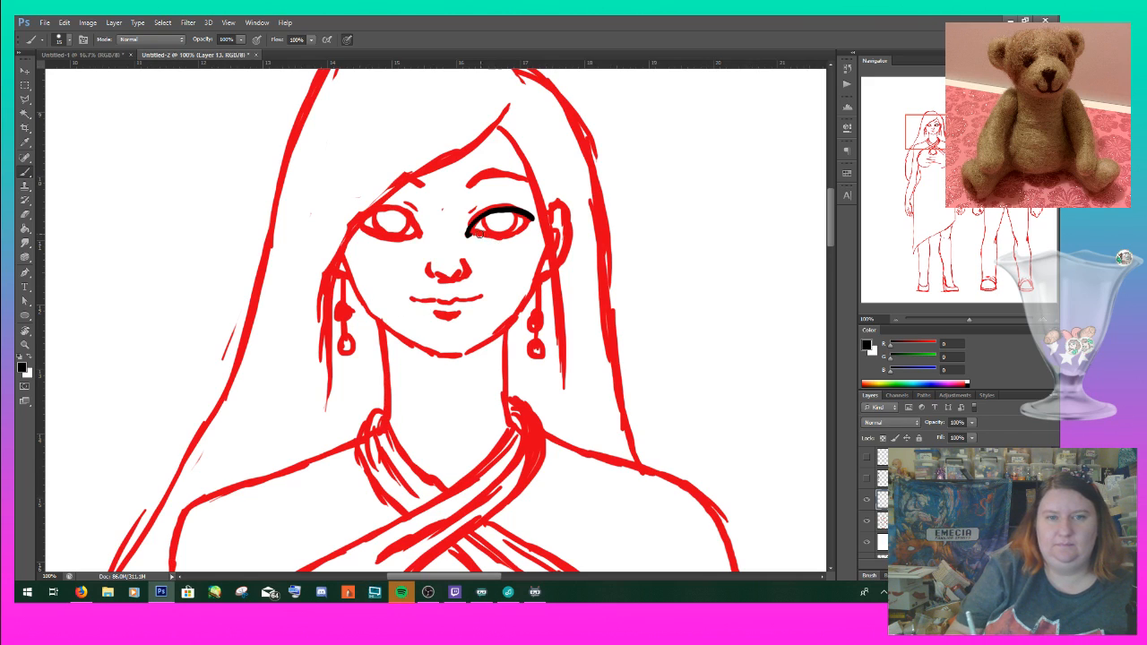
mouse_move(466, 235)
left_mouse_down()
mouse_move(493, 240)
mouse_move(529, 222)
left_mouse_up()
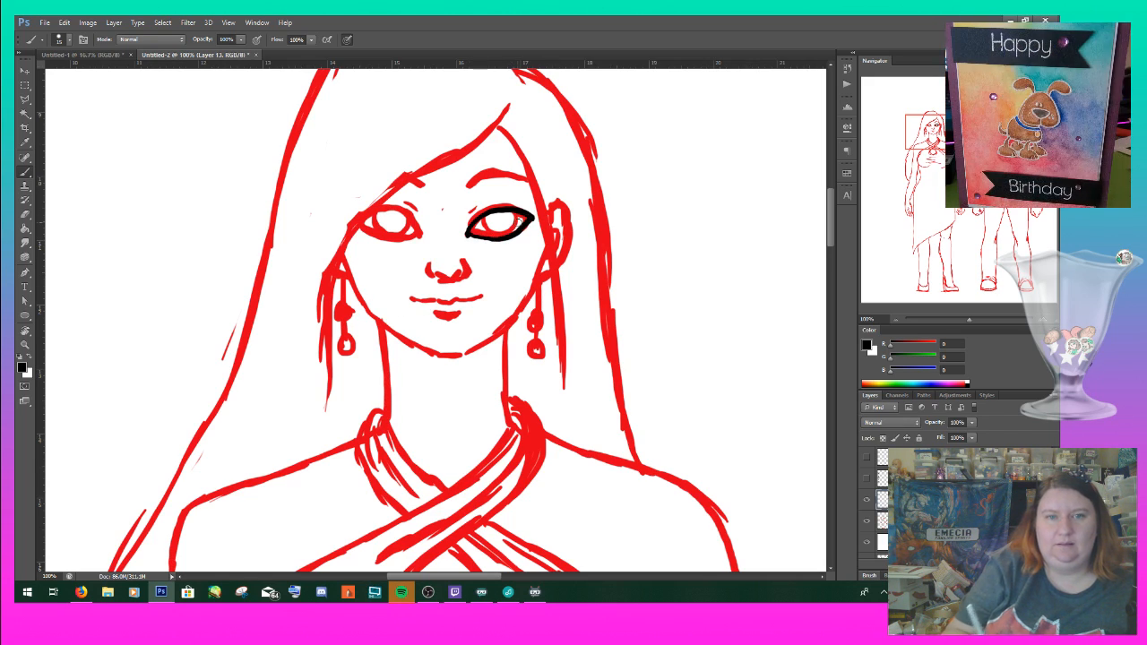
- Reduce the brush size and ink the upper lid of the female's eye farther from the male in black
left_click(69, 39)
left_click_drag(44, 82, 38, 77)
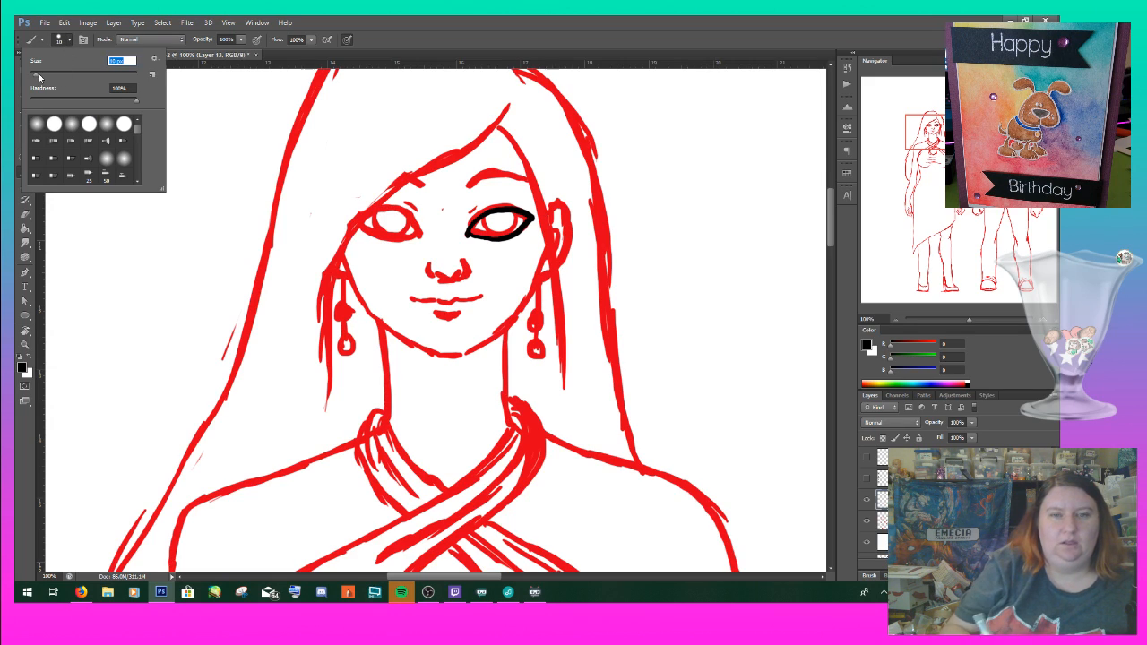
left_click(370, 215)
mouse_move(370, 215)
left_mouse_down()
mouse_move(403, 211)
mouse_move(420, 236)
mouse_move(376, 235)
mouse_move(418, 234)
left_mouse_up()
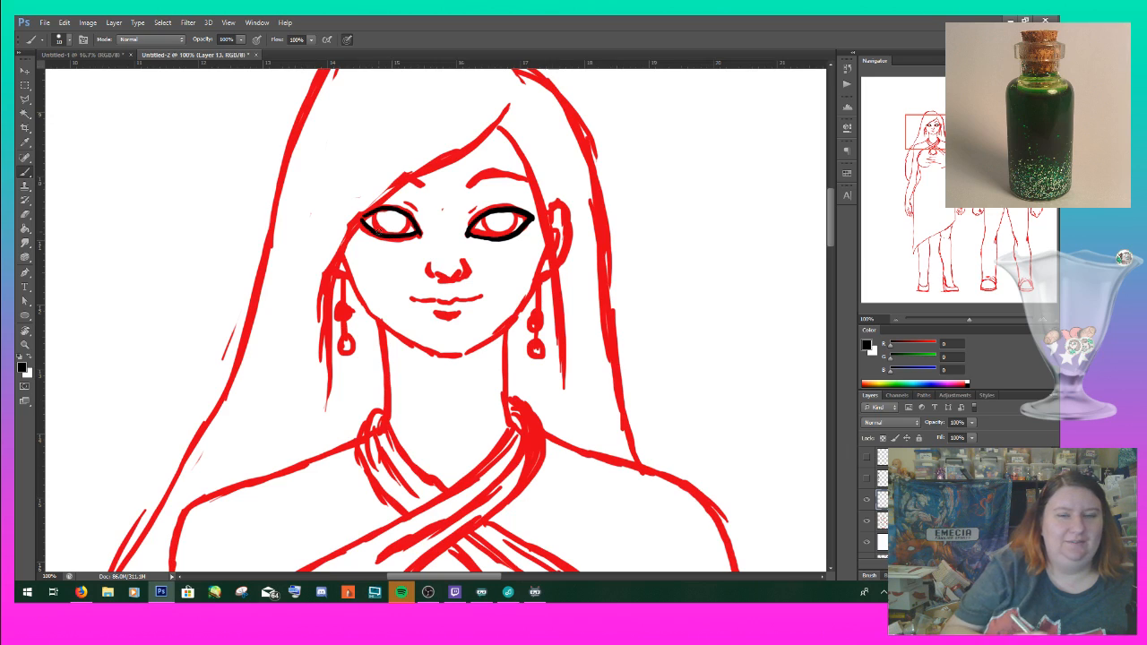
key("ctrl+z")
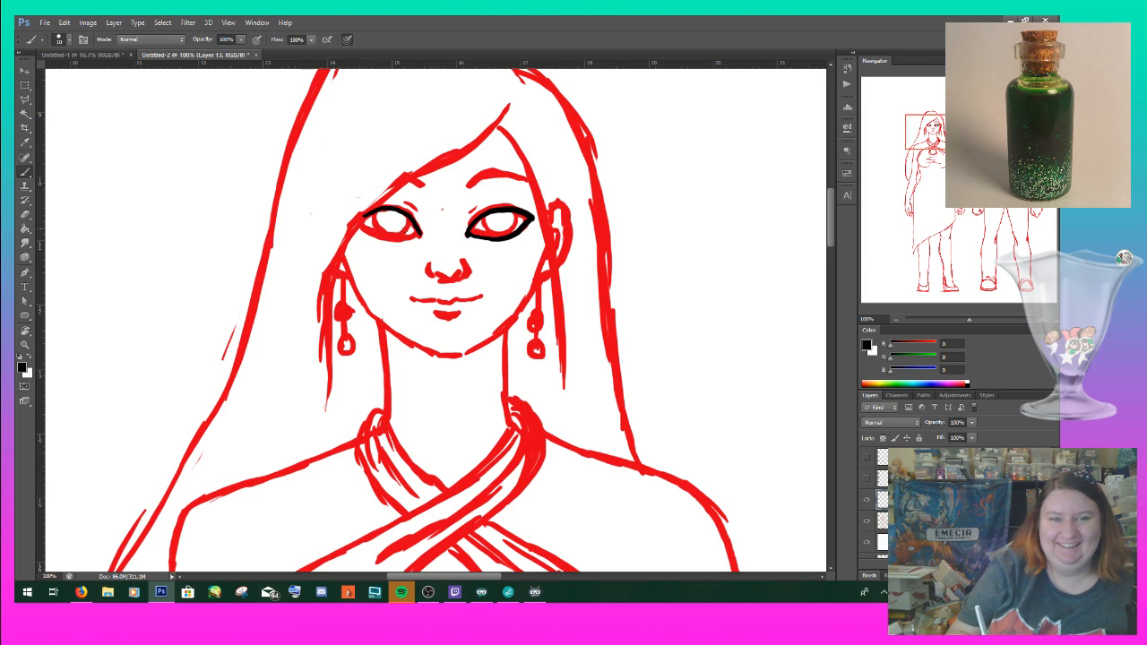
mouse_move(361, 222)
left_mouse_down()
mouse_move(400, 242)
mouse_move(418, 235)
left_mouse_up()
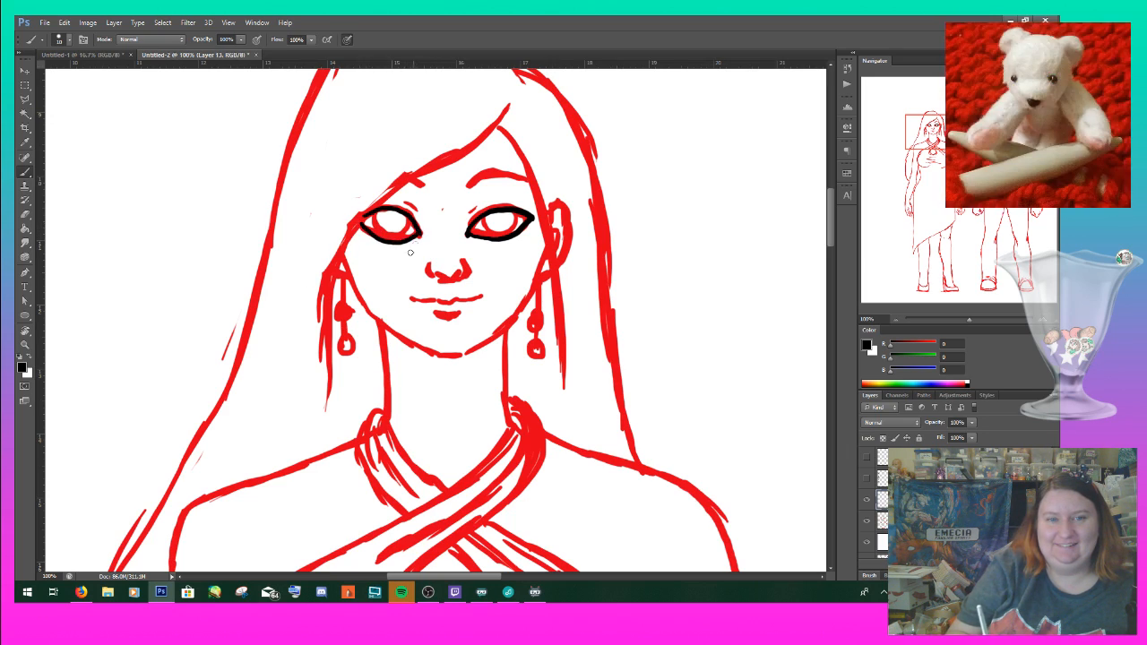
key("ctrl+z")
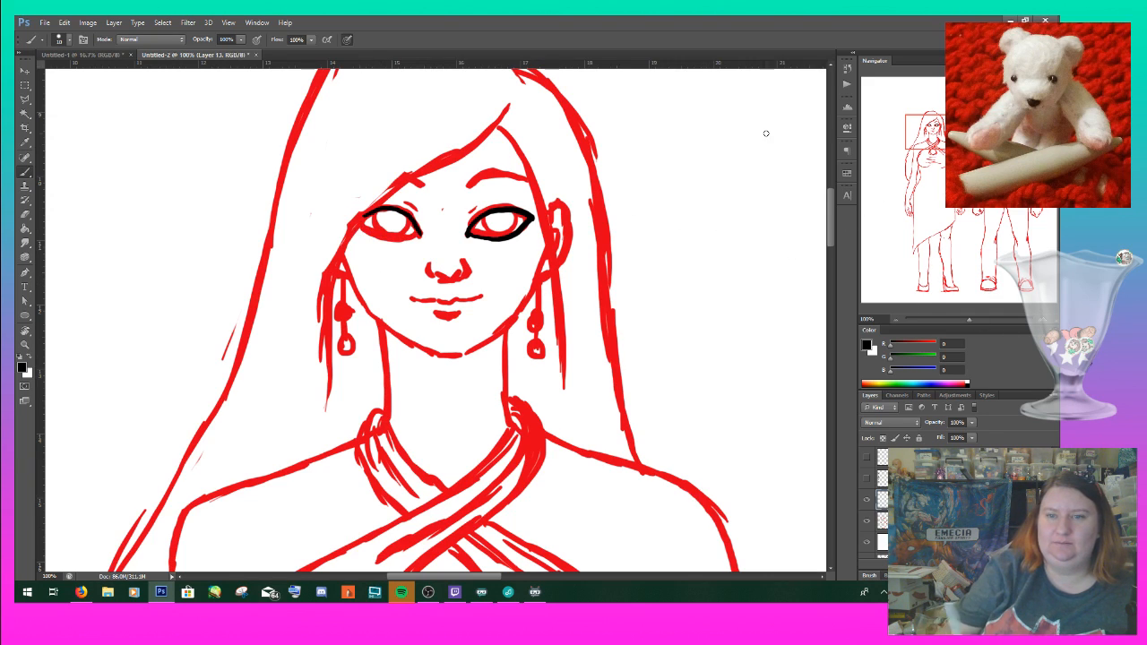
- Ink the lower lid of the female's eye farther from the male and outline the irises of both eyes
scroll(767, 133, "down", 1)
scroll(767, 134, "down", 1)
scroll(798, 160, "down", 2)
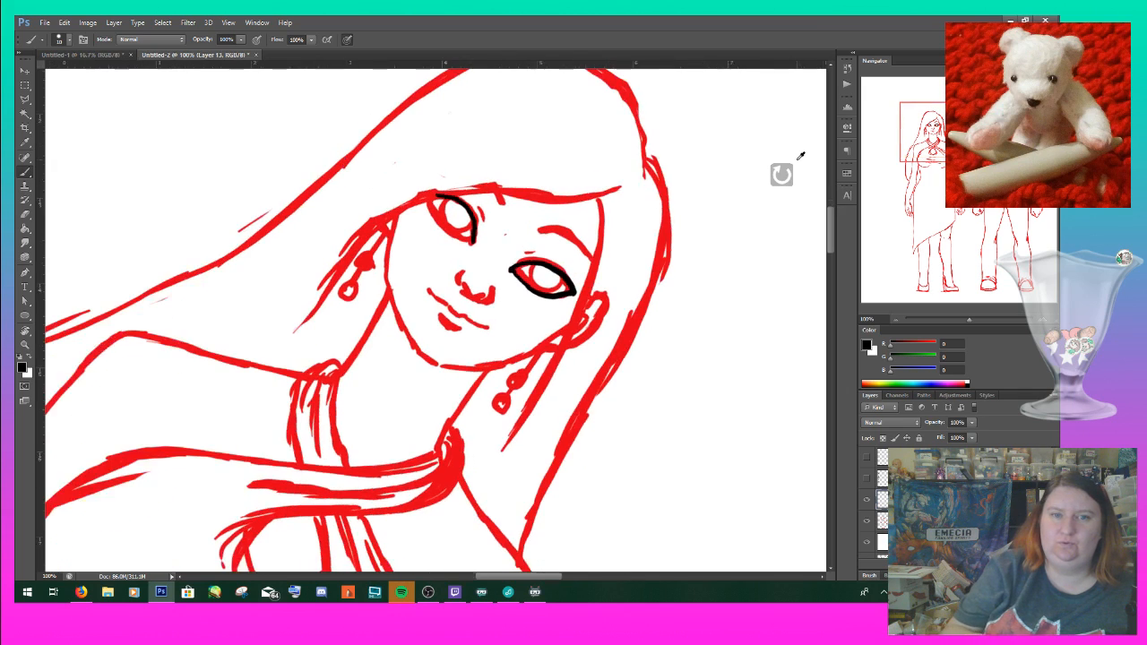
scroll(800, 156, "down", 1)
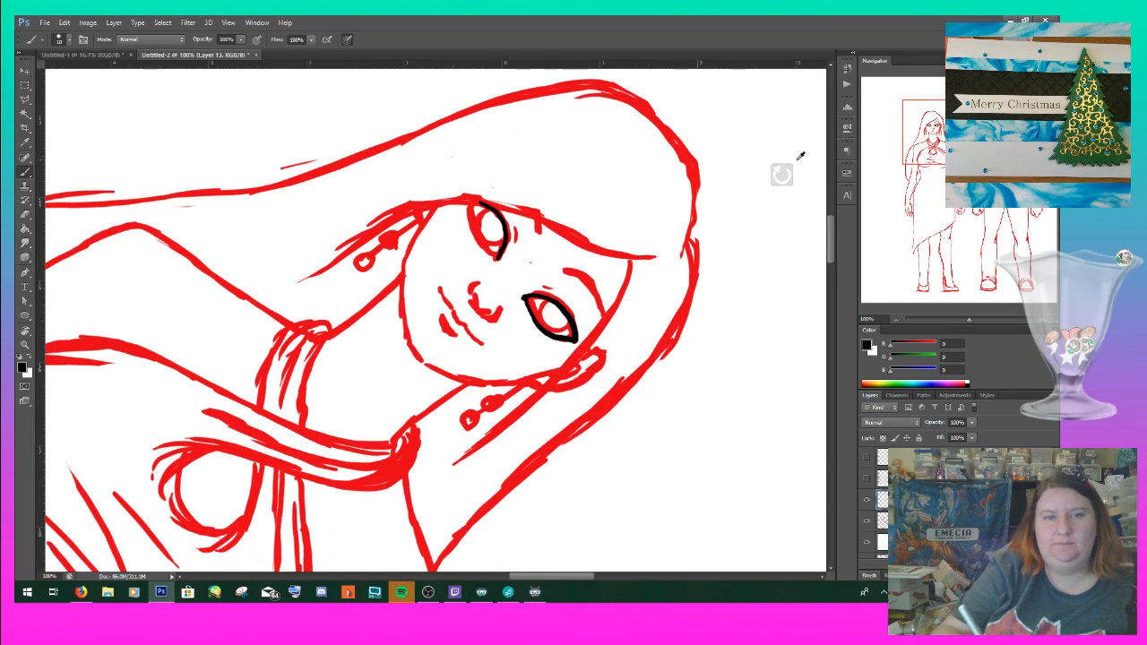
left_click_drag(473, 203, 498, 257)
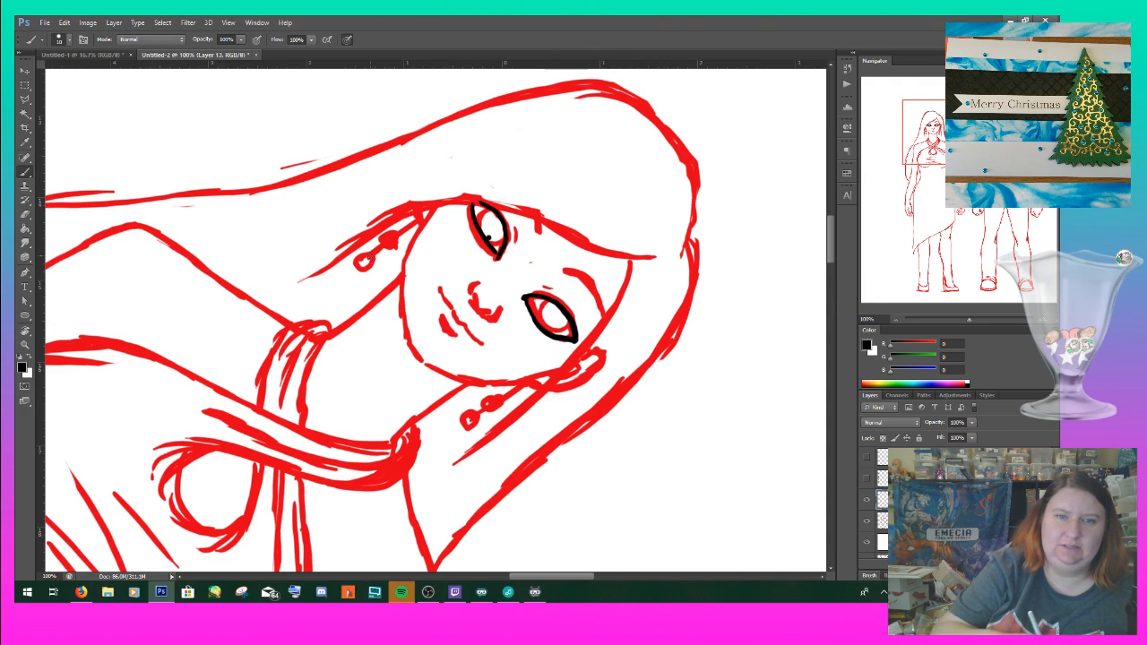
key("ctrl+z")
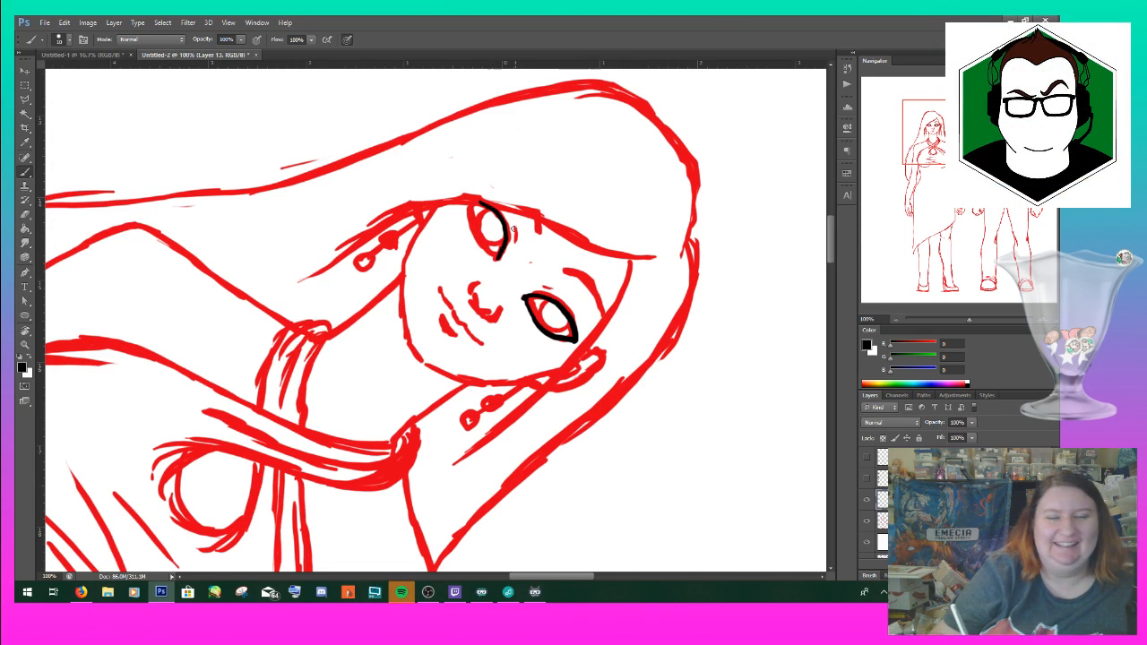
left_click_drag(473, 212, 498, 258)
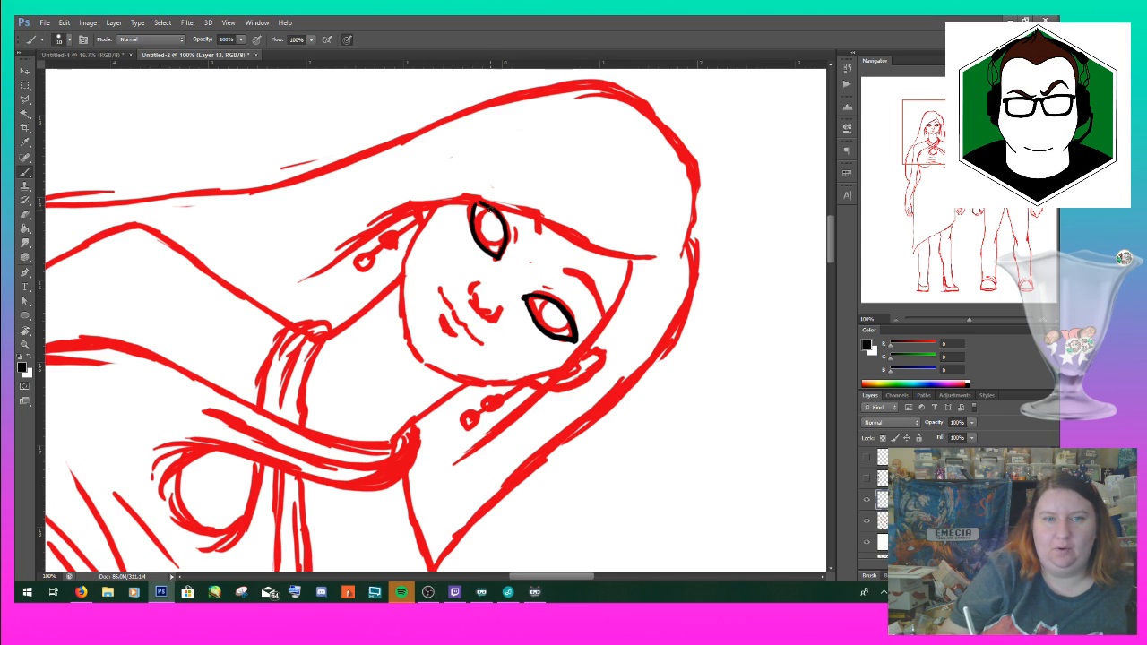
mouse_move(475, 218)
left_mouse_down()
mouse_move(488, 243)
mouse_move(507, 234)
left_mouse_up()
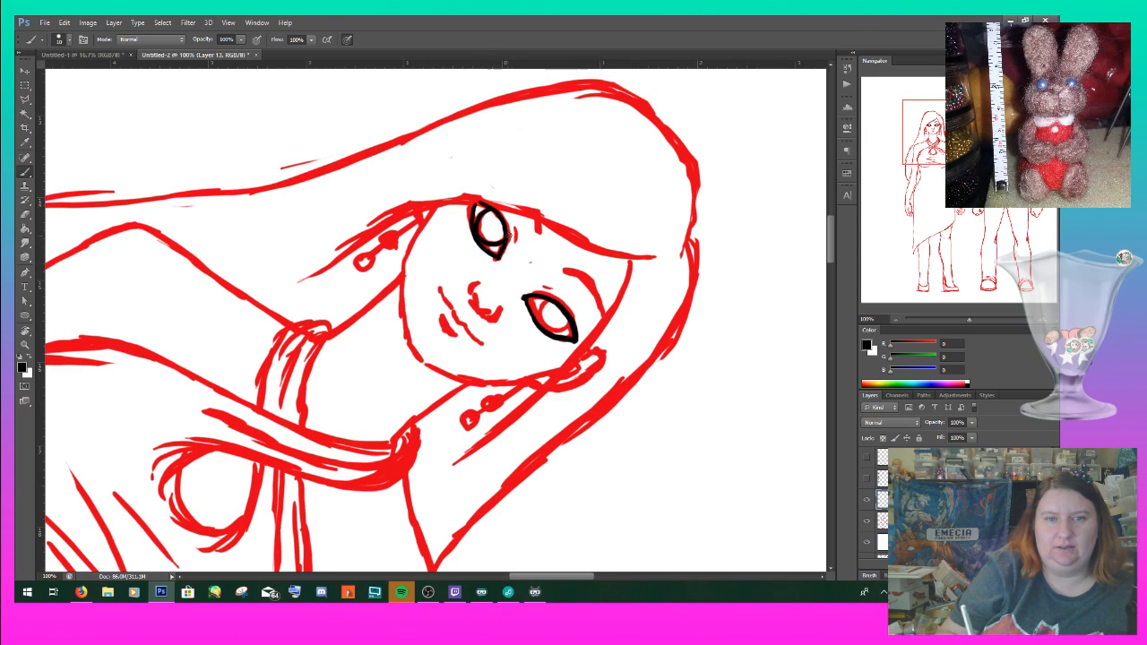
mouse_move(543, 305)
left_mouse_down()
mouse_move(541, 329)
mouse_move(569, 321)
mouse_move(552, 345)
left_mouse_up()
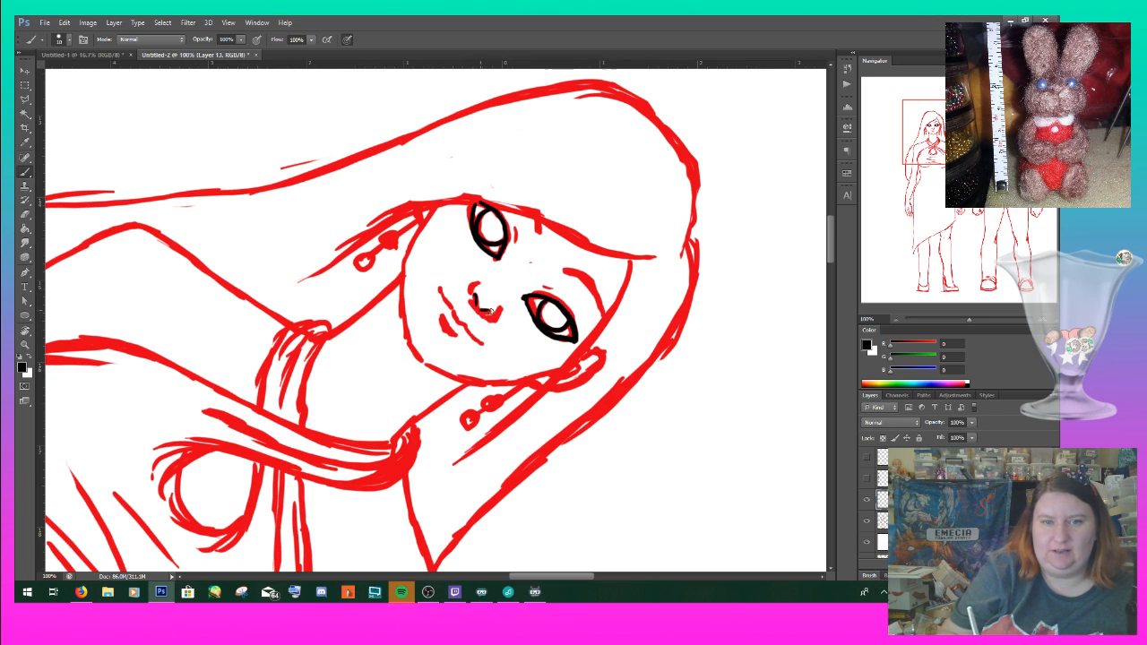
- Ink the female's nose, lips and the dangling earring farther from the male in black over the red sketch
left_click_drag(482, 315, 500, 310)
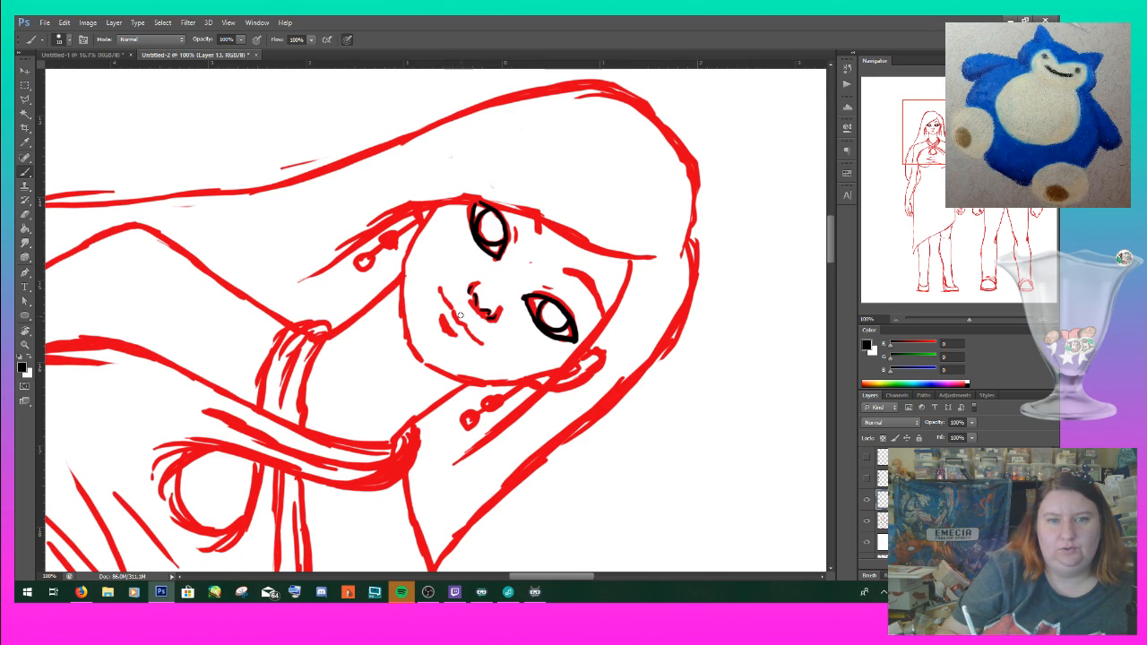
left_click_drag(463, 325, 480, 343)
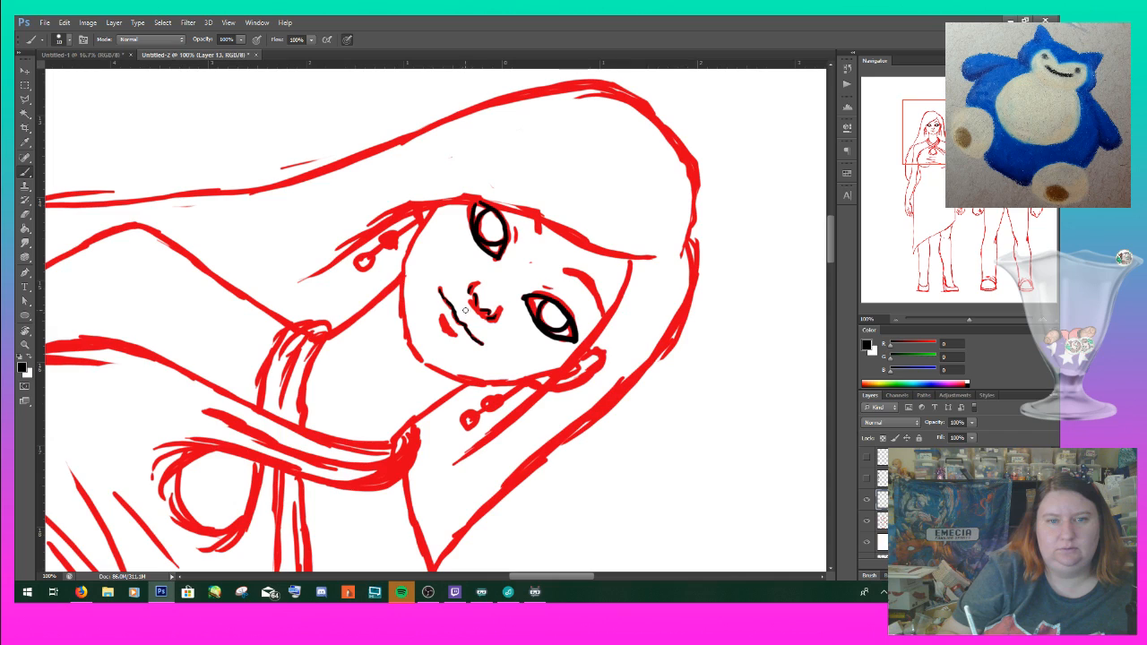
left_click_drag(443, 316, 455, 334)
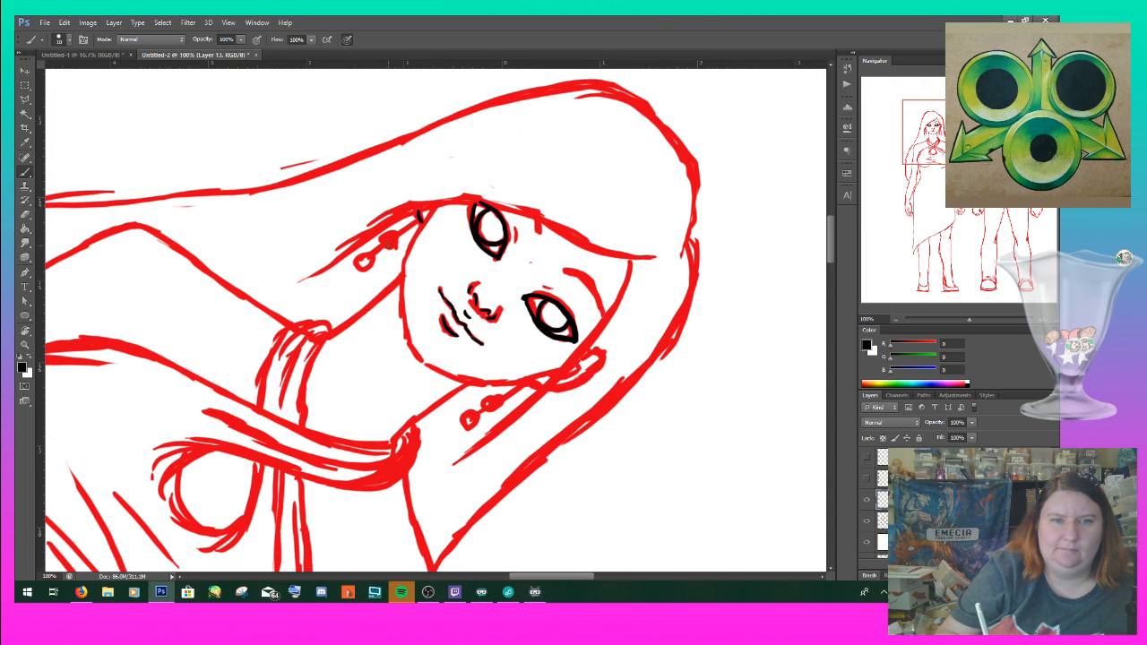
mouse_move(383, 238)
left_mouse_down()
mouse_move(367, 269)
mouse_move(355, 263)
mouse_move(419, 215)
mouse_move(396, 238)
left_mouse_up()
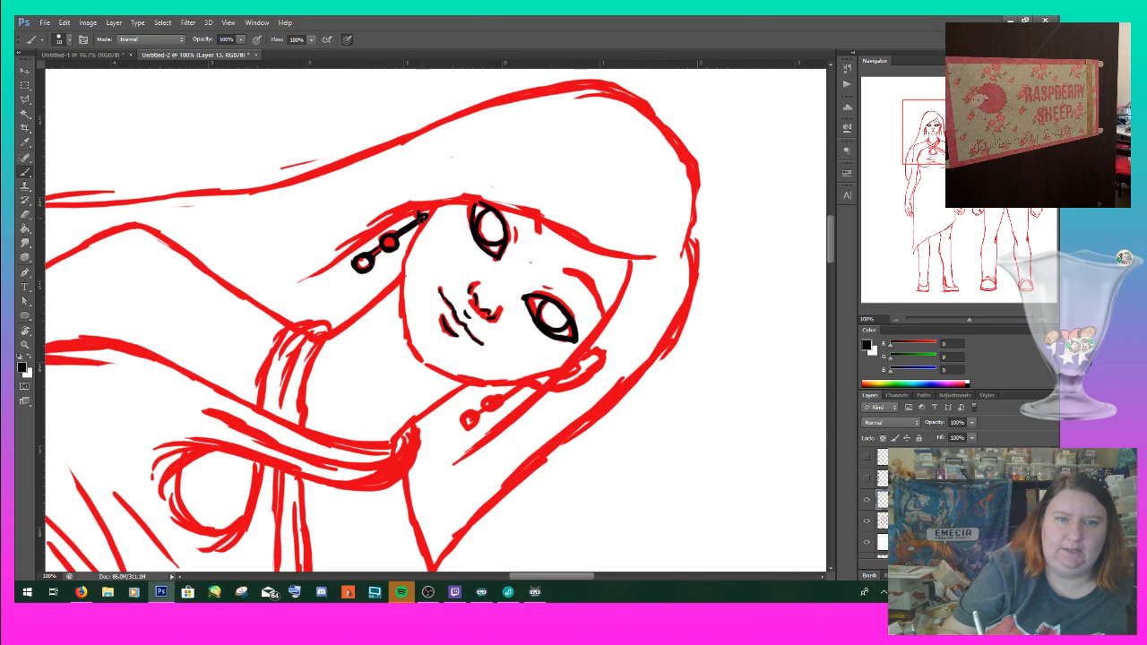
- Ink the female's dangling earring nearest the male in black, and reset the canvas rotation to upright
mouse_move(487, 399)
left_mouse_down()
mouse_move(497, 405)
mouse_move(471, 430)
mouse_move(473, 412)
mouse_move(532, 382)
left_mouse_up()
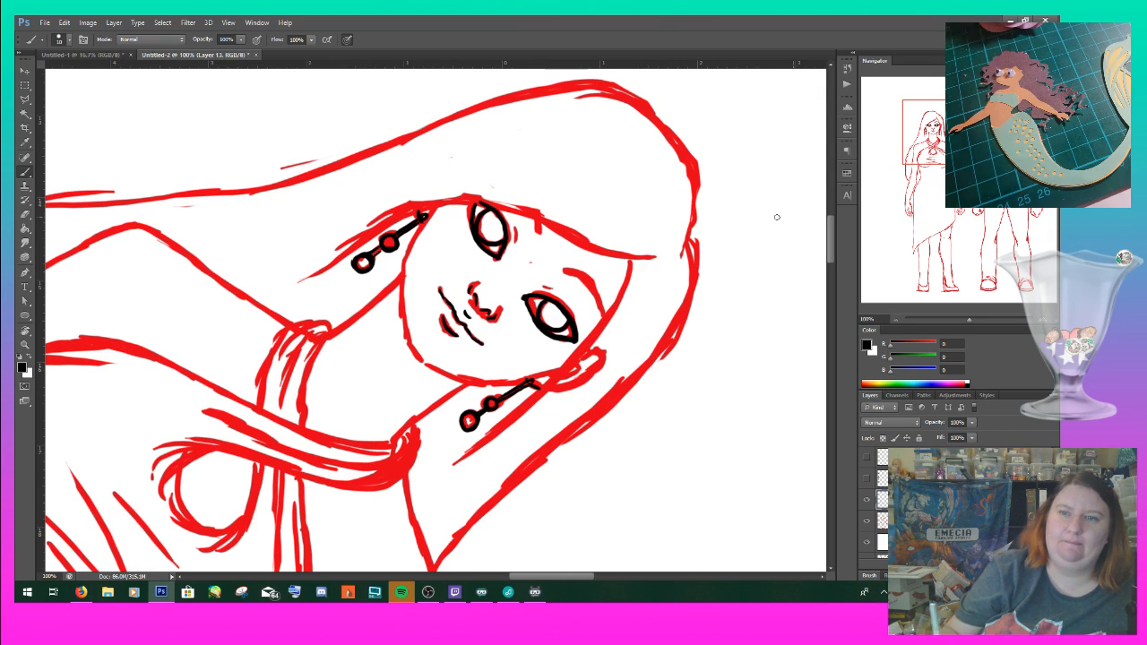
left_click(25, 330)
left_click(157, 39)
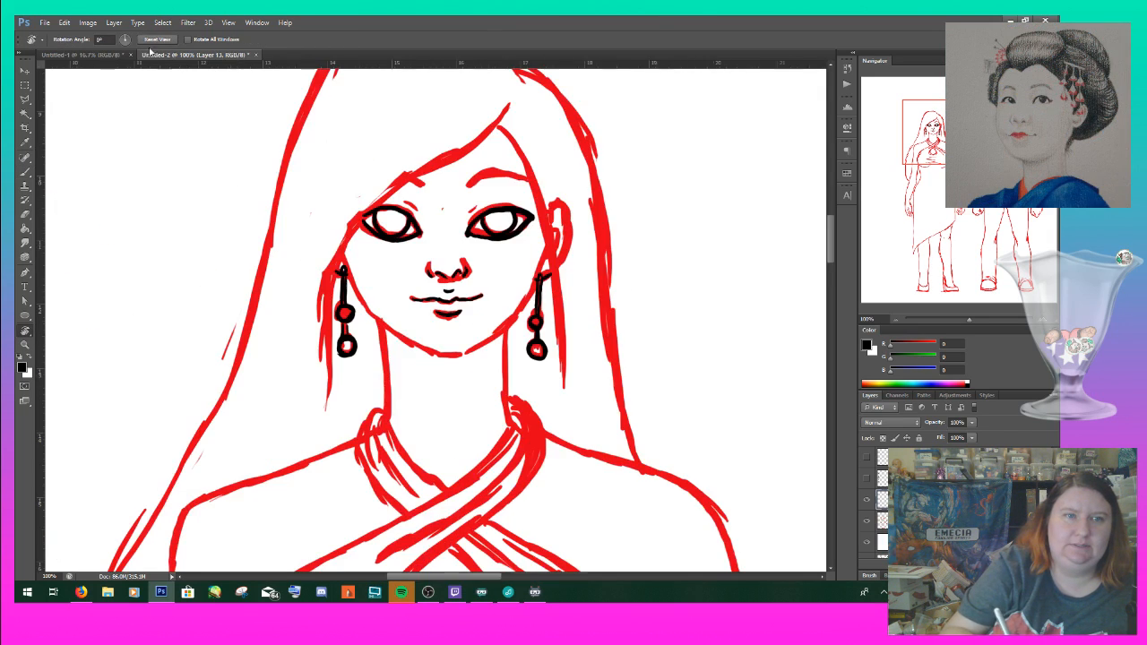
- Ink both of the female's eyebrows and the swept edge of her fringe in black over the red sketch
left_click(26, 172)
left_click_drag(469, 184, 527, 180)
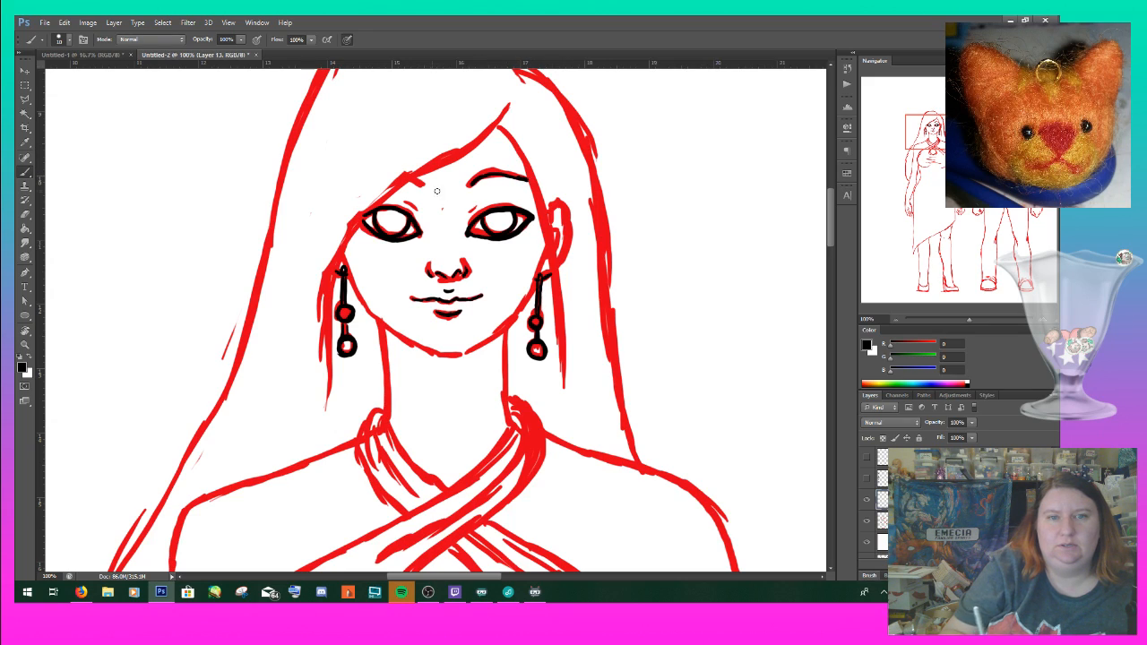
mouse_move(421, 183)
left_mouse_down()
mouse_move(409, 178)
mouse_move(516, 179)
left_mouse_up()
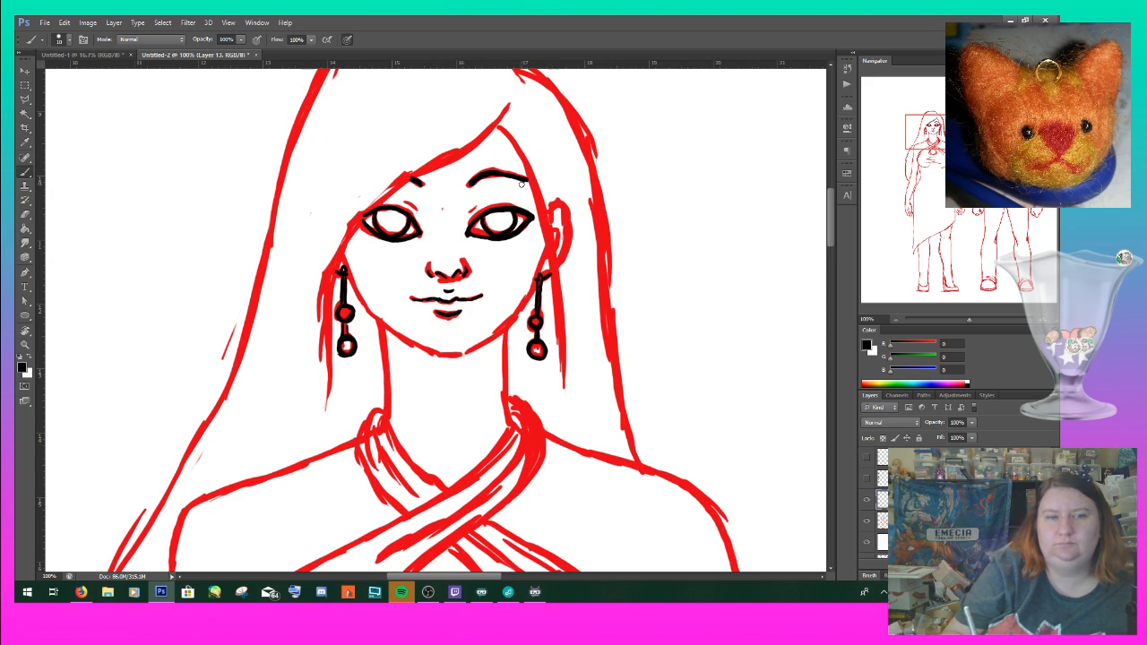
mouse_move(514, 102)
left_mouse_down()
mouse_move(488, 138)
mouse_move(374, 205)
mouse_move(339, 423)
left_mouse_up()
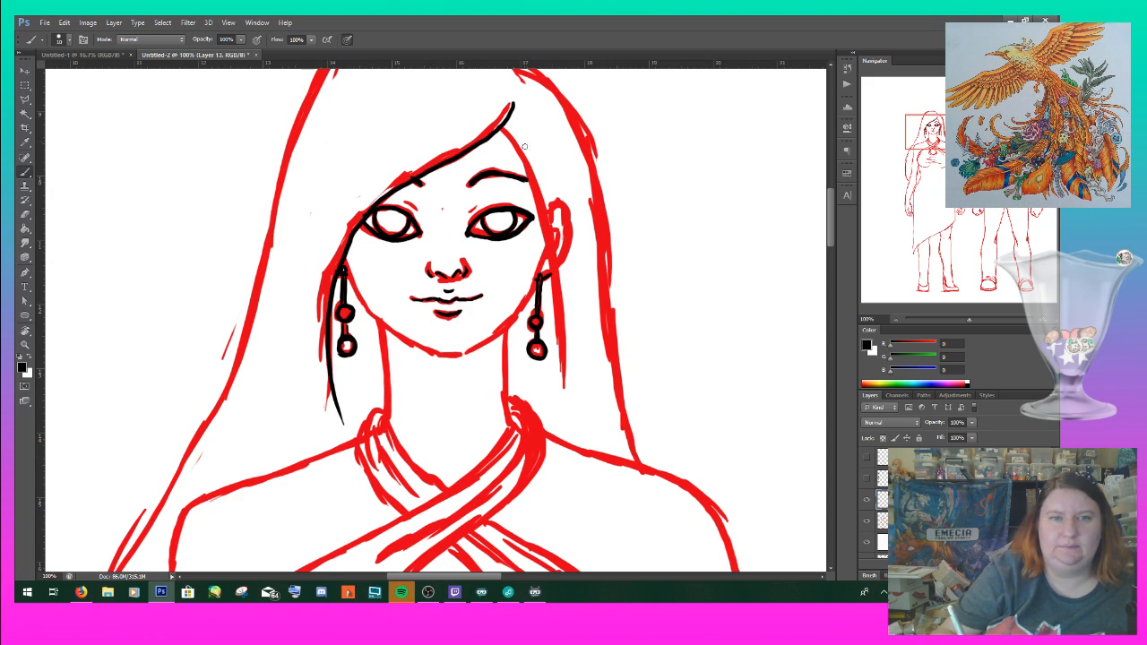
mouse_move(501, 127)
left_mouse_down()
mouse_move(539, 258)
mouse_move(533, 419)
left_mouse_up()
key("ctrl+z")
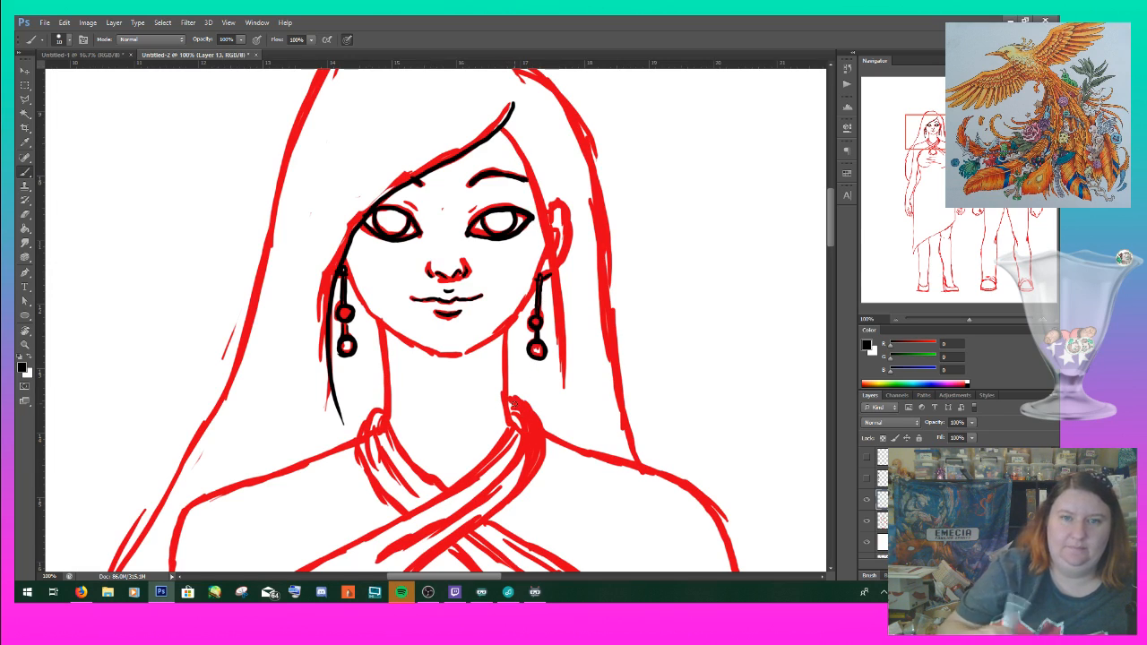
mouse_move(500, 127)
left_mouse_down()
mouse_move(533, 211)
mouse_move(565, 394)
left_mouse_up()
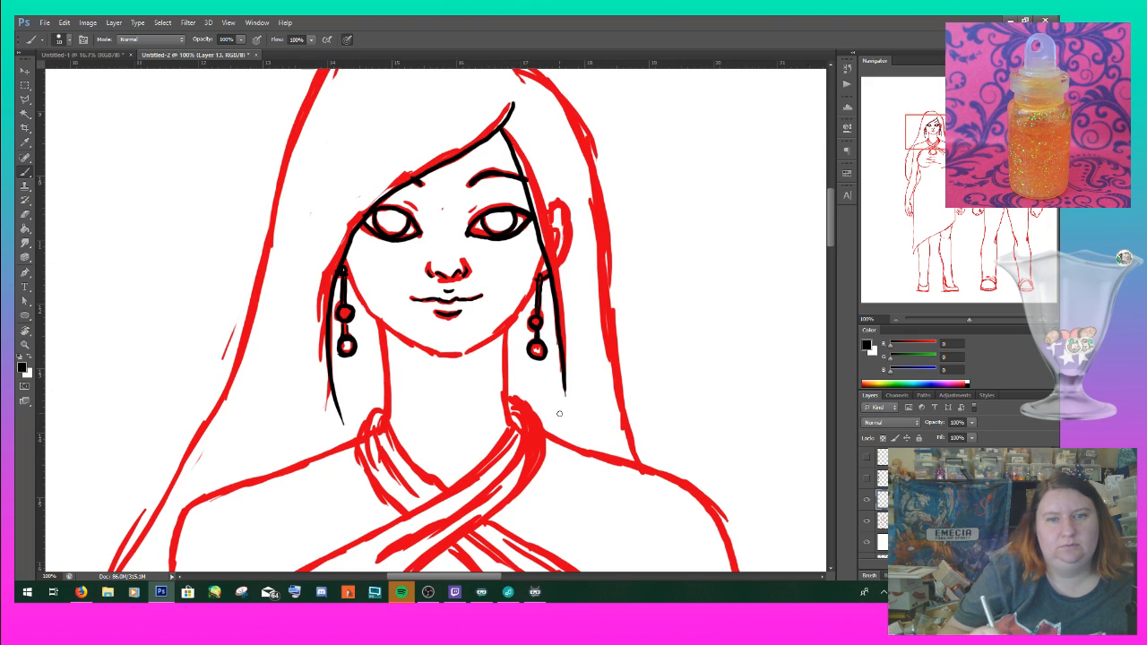
key("ctrl+z")
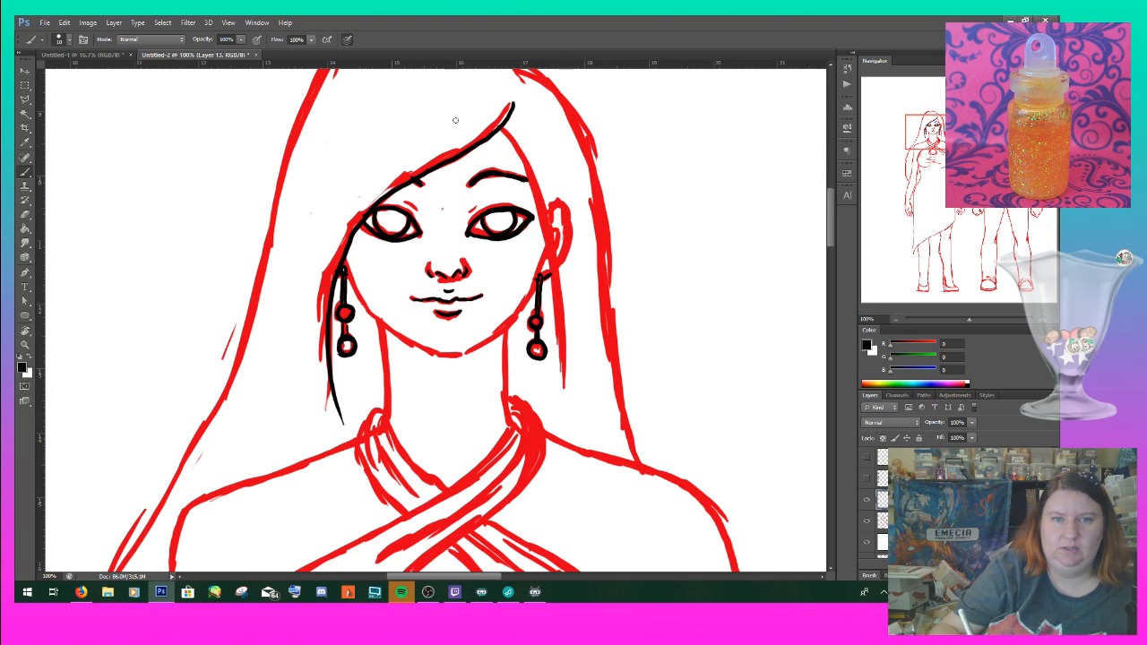
mouse_move(500, 126)
left_mouse_down()
mouse_move(526, 167)
mouse_move(568, 360)
left_mouse_up()
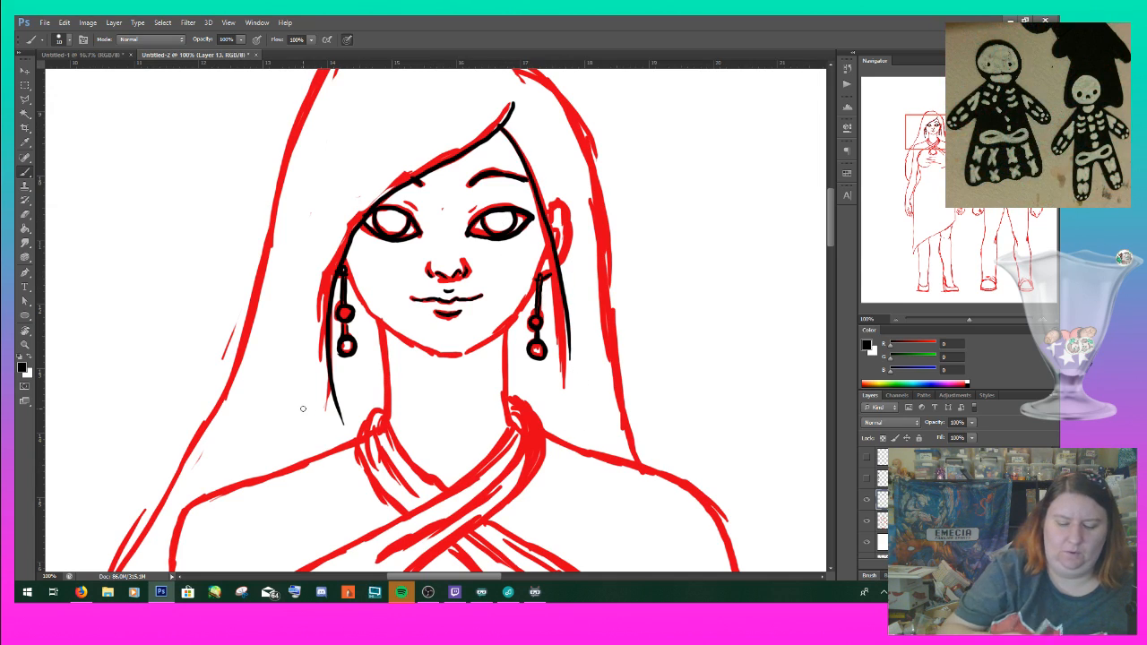
key("ctrl+z")
- Ink the female's face-framing hair strand nearest the male and the outline of her jaw and neck in black
mouse_move(498, 127)
left_mouse_down()
mouse_move(532, 197)
mouse_move(551, 281)
mouse_move(556, 411)
left_mouse_up()
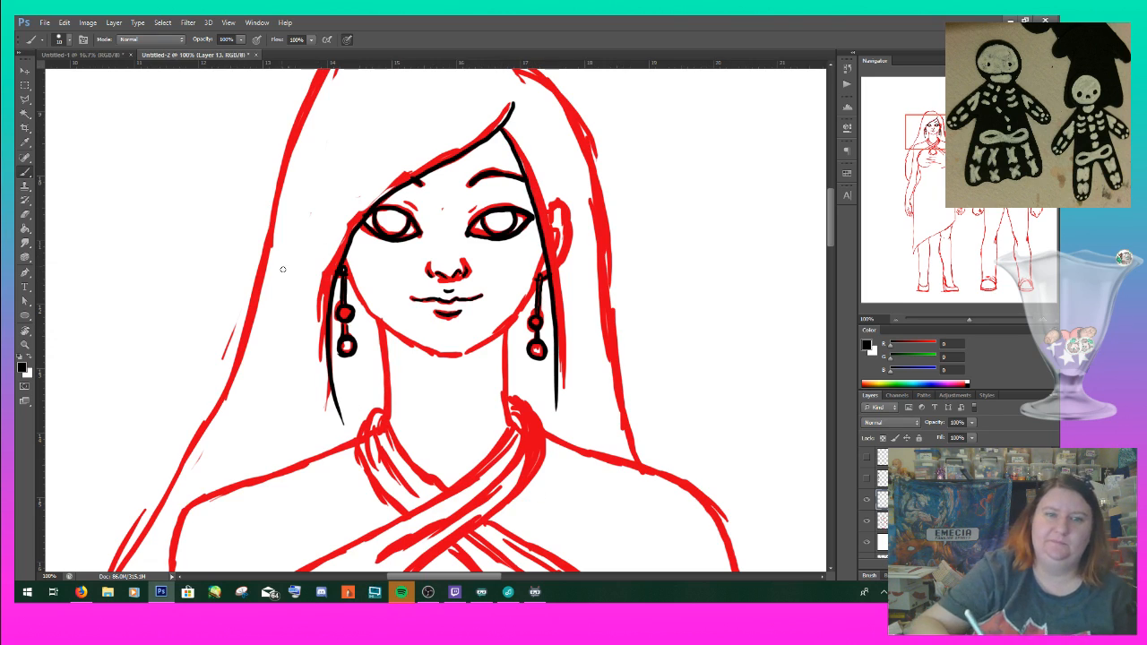
mouse_move(345, 260)
left_mouse_down()
mouse_move(370, 309)
mouse_move(454, 362)
left_mouse_up()
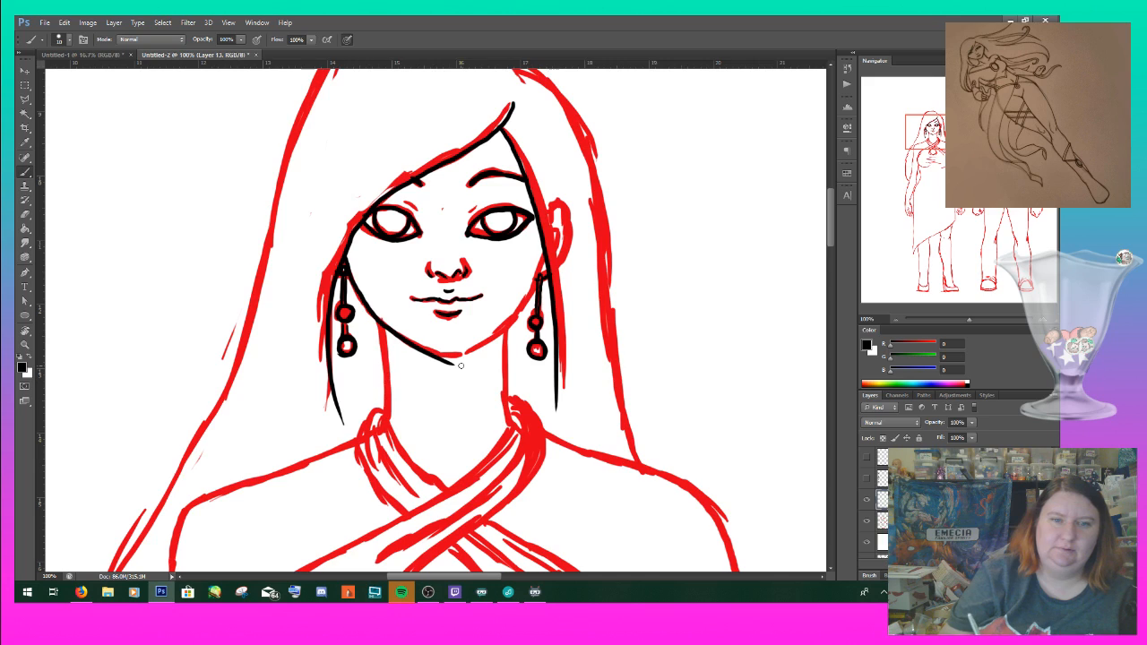
mouse_move(546, 252)
left_mouse_down()
mouse_move(521, 311)
mouse_move(446, 360)
left_mouse_up()
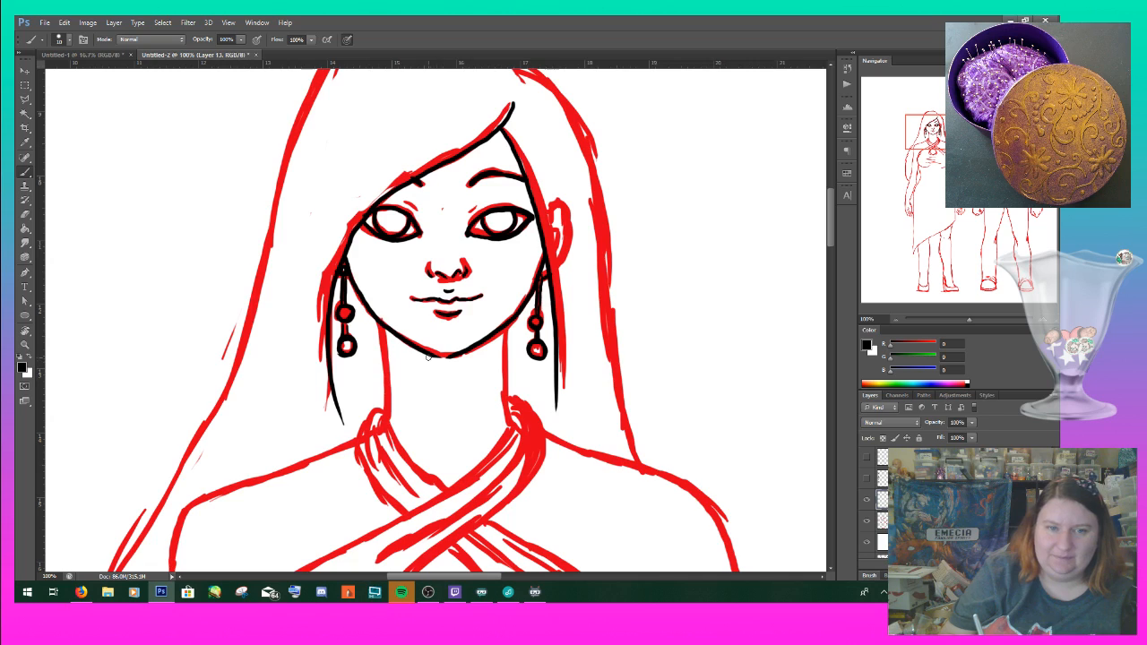
left_click_drag(429, 355, 464, 356)
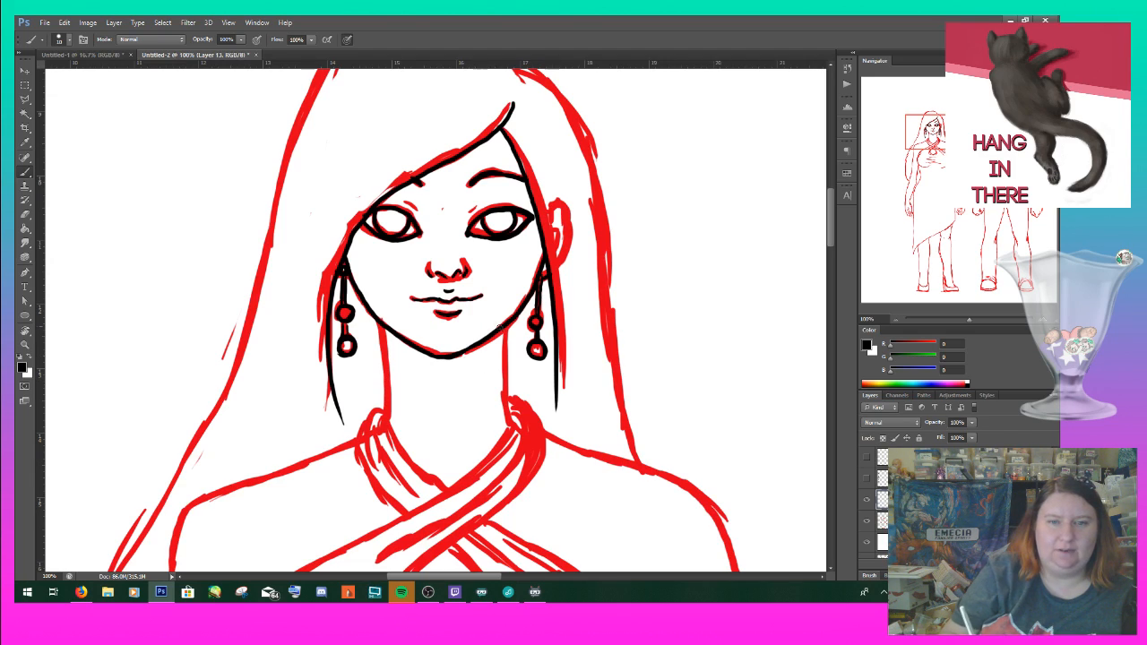
left_click_drag(509, 319, 509, 424)
left_click_drag(387, 326, 387, 423)
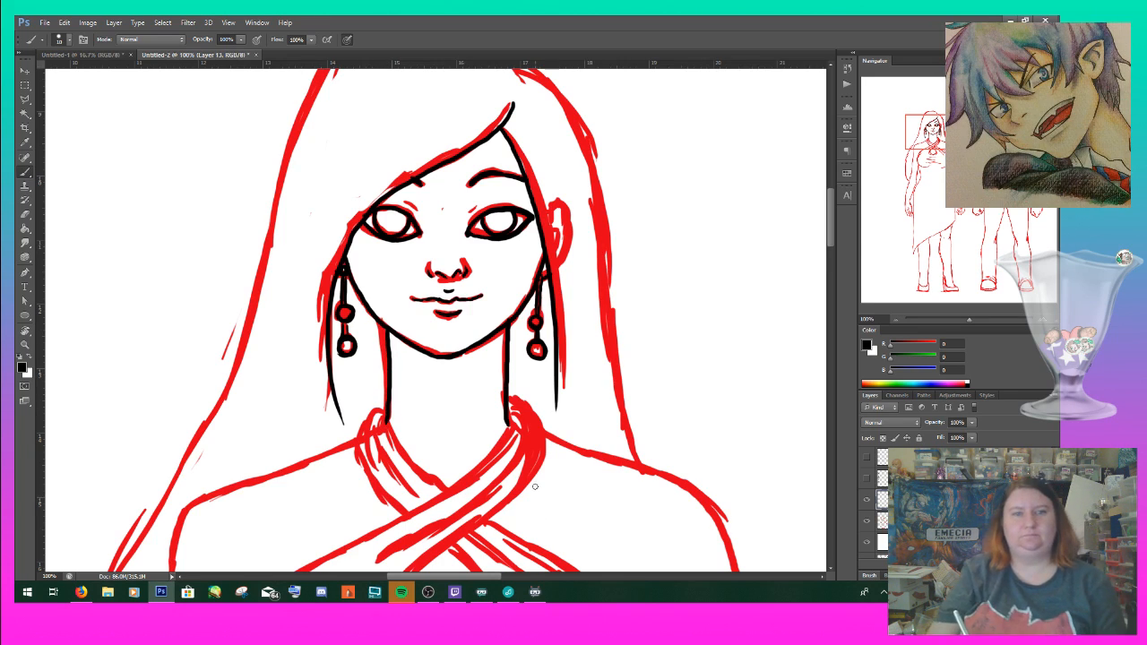
- Ink the outer edge of the female's hair nearest the male down to the shoulder, and the curve over her crown
mouse_move(526, 472)
left_mouse_down()
mouse_move(467, 581)
mouse_move(418, 542)
left_mouse_up()
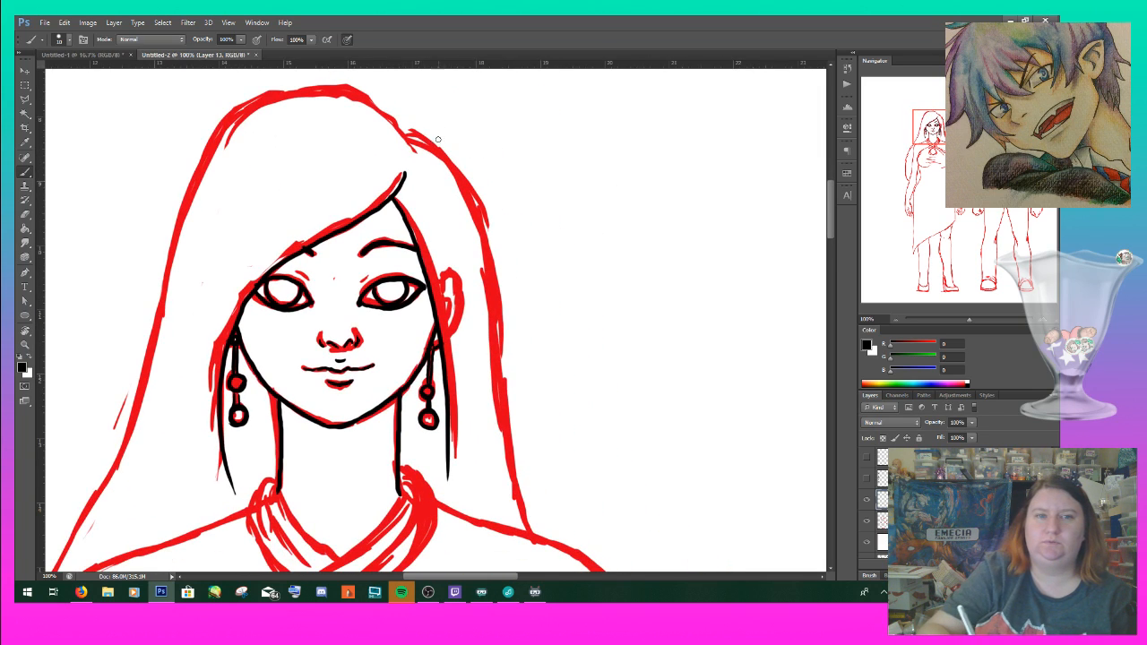
mouse_move(410, 136)
left_mouse_down()
mouse_move(454, 167)
mouse_move(474, 221)
mouse_move(513, 488)
mouse_move(538, 537)
left_mouse_up()
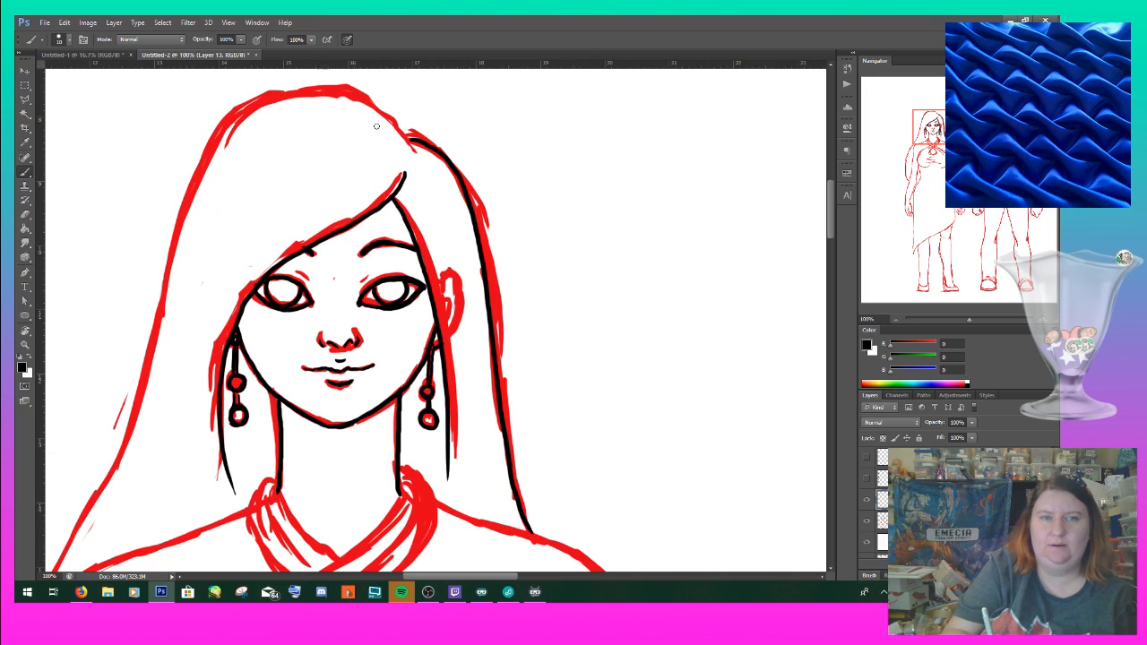
mouse_move(412, 139)
left_mouse_down()
mouse_move(327, 89)
mouse_move(289, 90)
mouse_move(224, 130)
mouse_move(157, 273)
mouse_move(84, 500)
left_mouse_up()
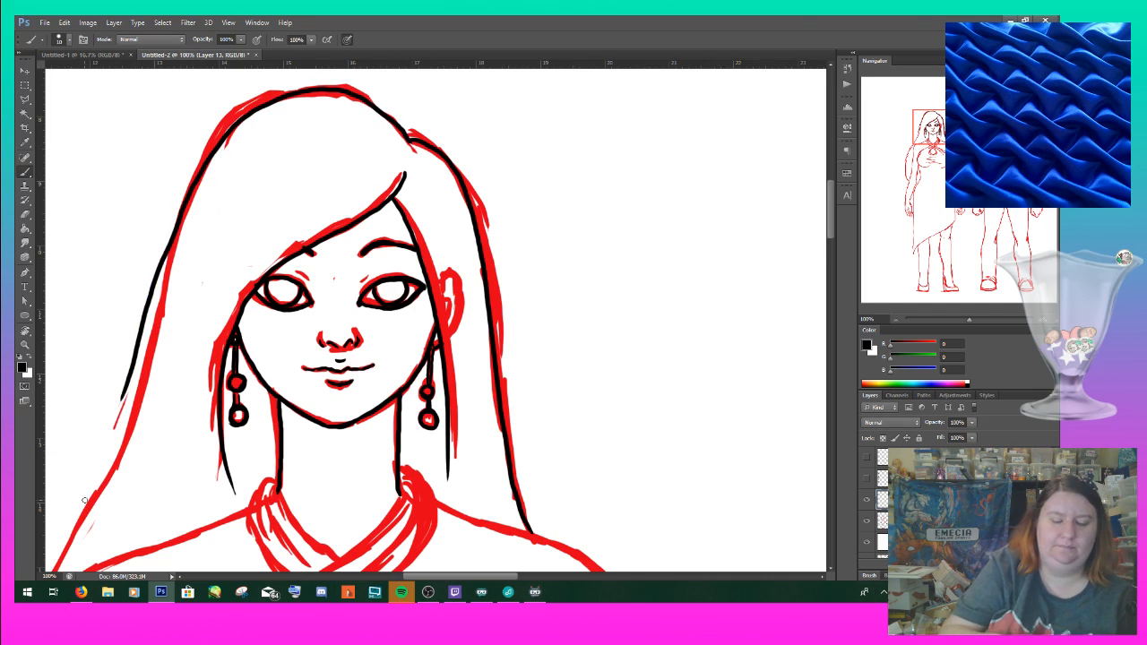
key("ctrl+z")
mouse_move(412, 141)
left_mouse_down()
mouse_move(391, 122)
mouse_move(301, 93)
mouse_move(239, 139)
left_mouse_up()
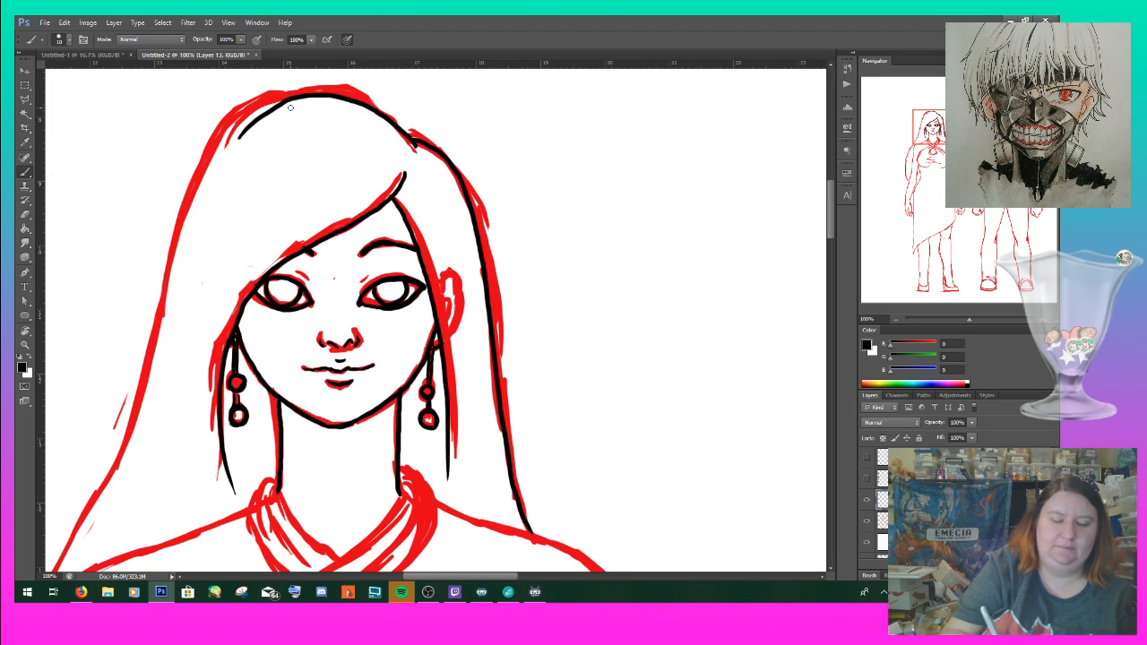
key("ctrl+z")
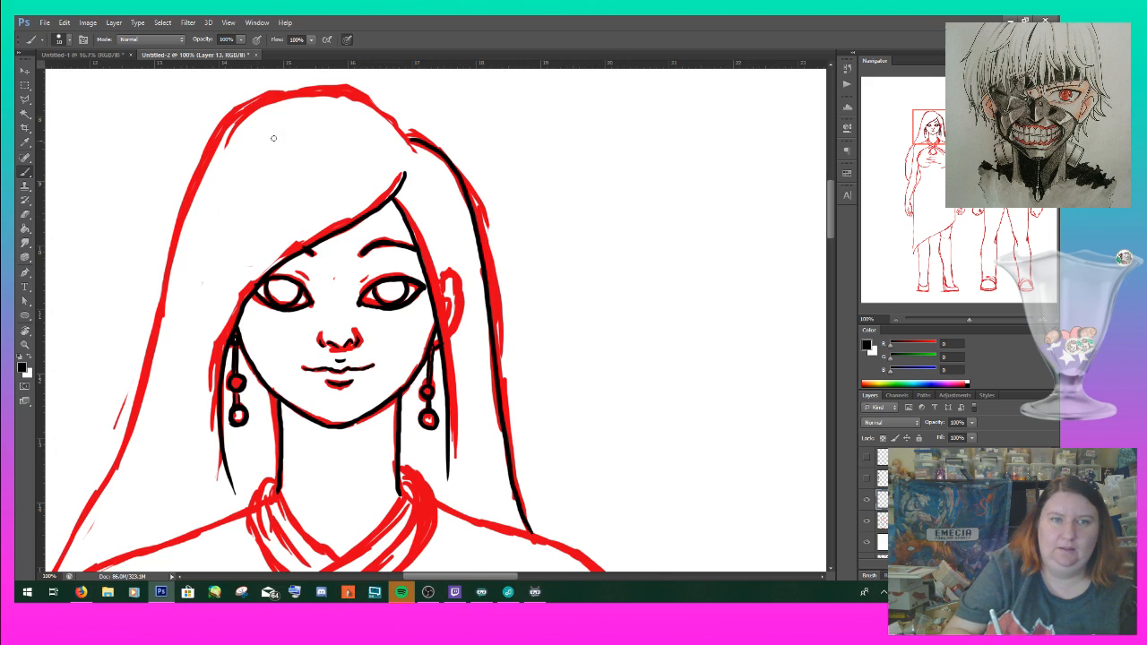
mouse_move(262, 102)
left_mouse_down()
mouse_move(351, 93)
mouse_move(410, 140)
left_mouse_up()
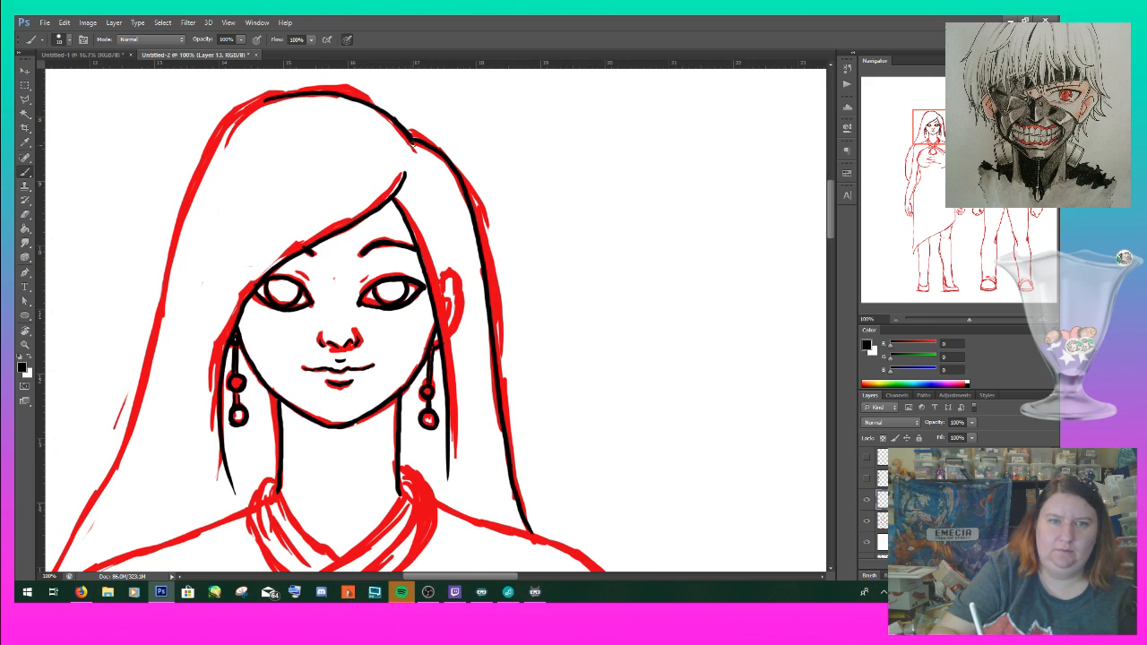
mouse_move(278, 96)
left_mouse_down()
mouse_move(245, 113)
mouse_move(171, 221)
mouse_move(82, 473)
left_mouse_up()
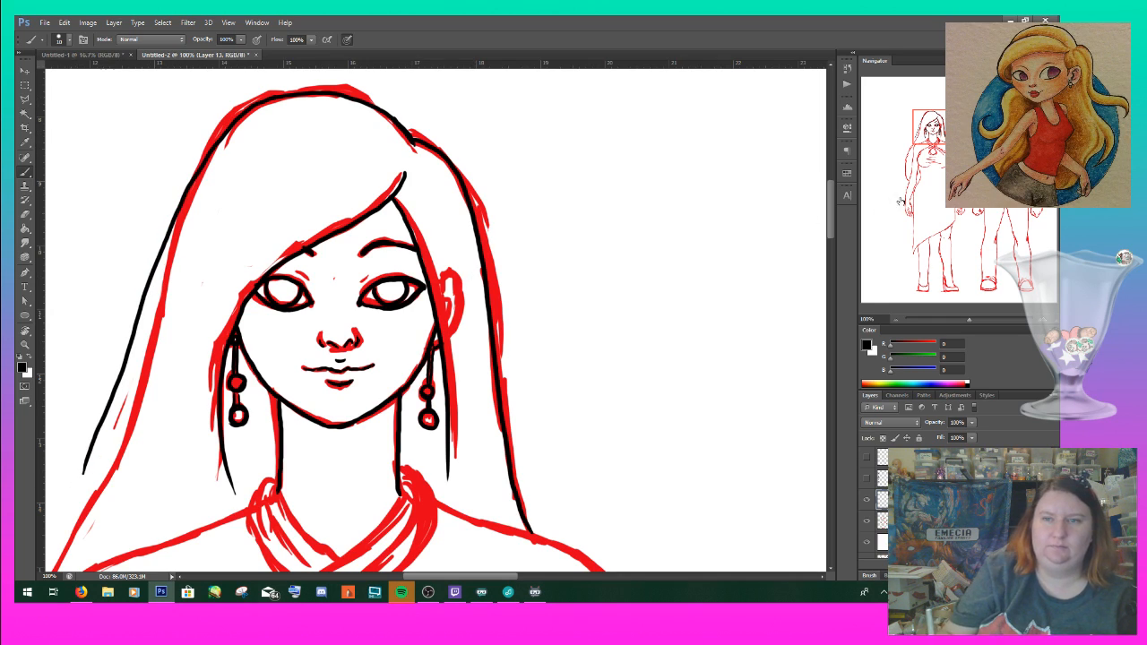
left_click_drag(950, 133, 940, 134)
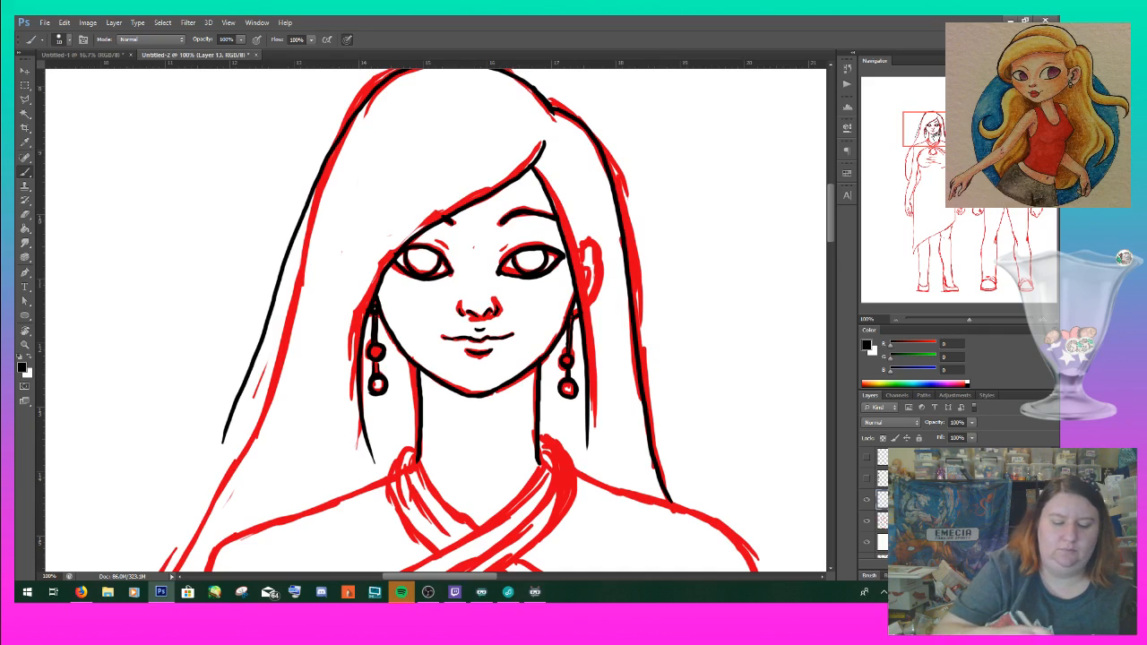
key("ctrl+z")
mouse_move(401, 69)
left_mouse_down()
mouse_move(351, 116)
mouse_move(258, 403)
left_mouse_up()
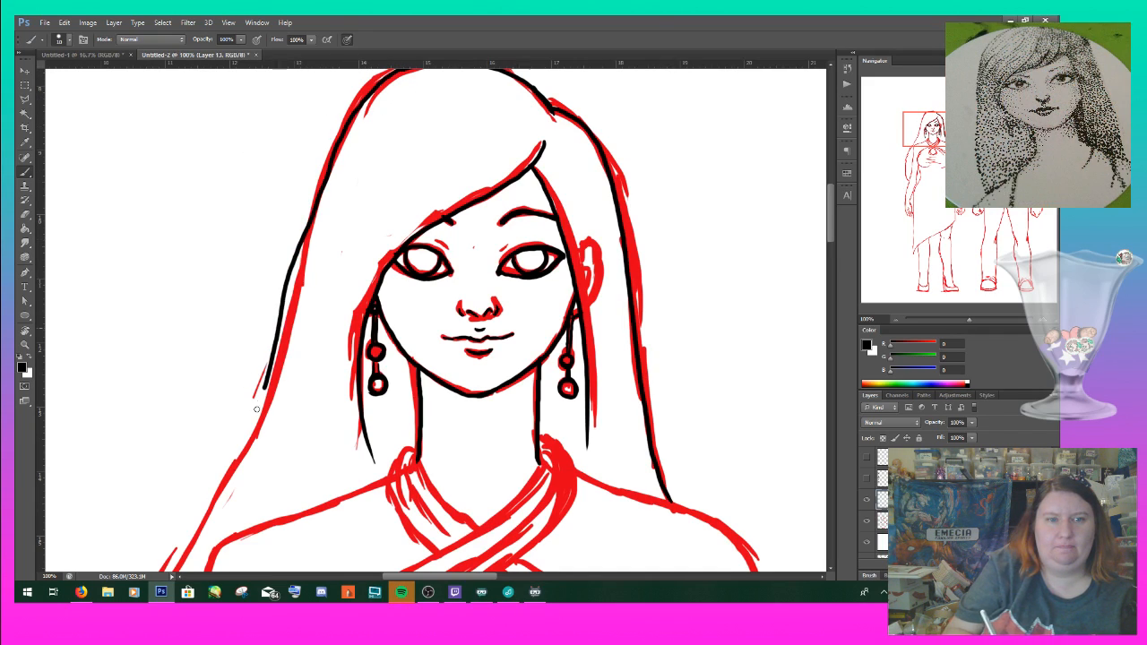
key("ctrl+z")
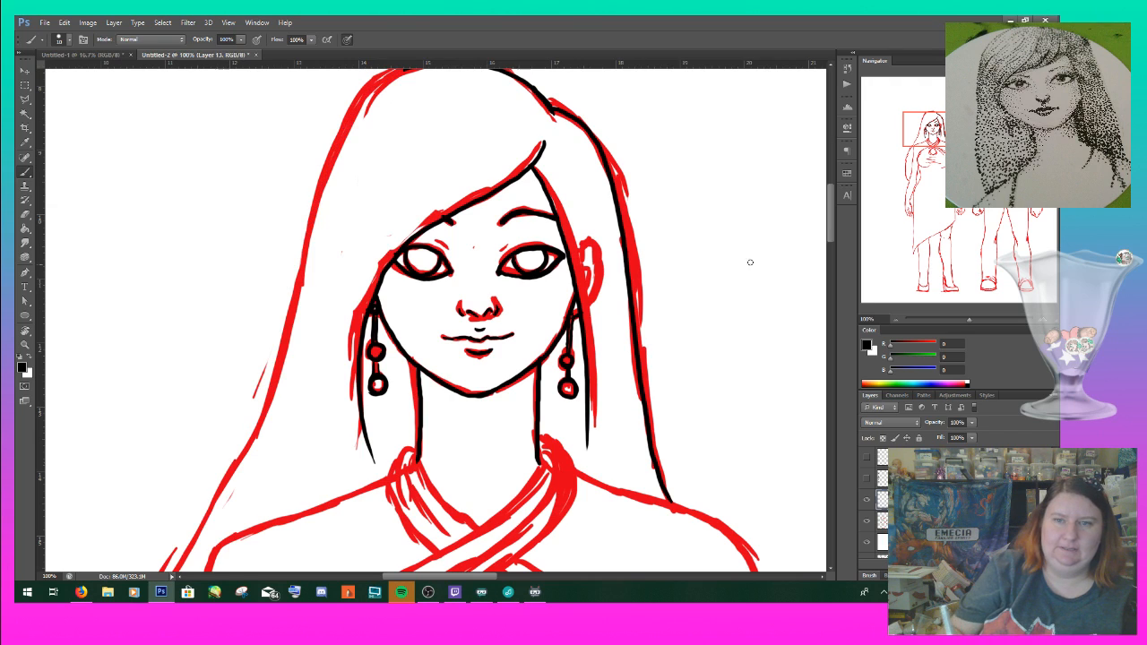
- Ink the long outer edge of the female's hair farther from the male, from the crown down to the tip beside her arm
left_click(895, 320)
left_click(895, 320)
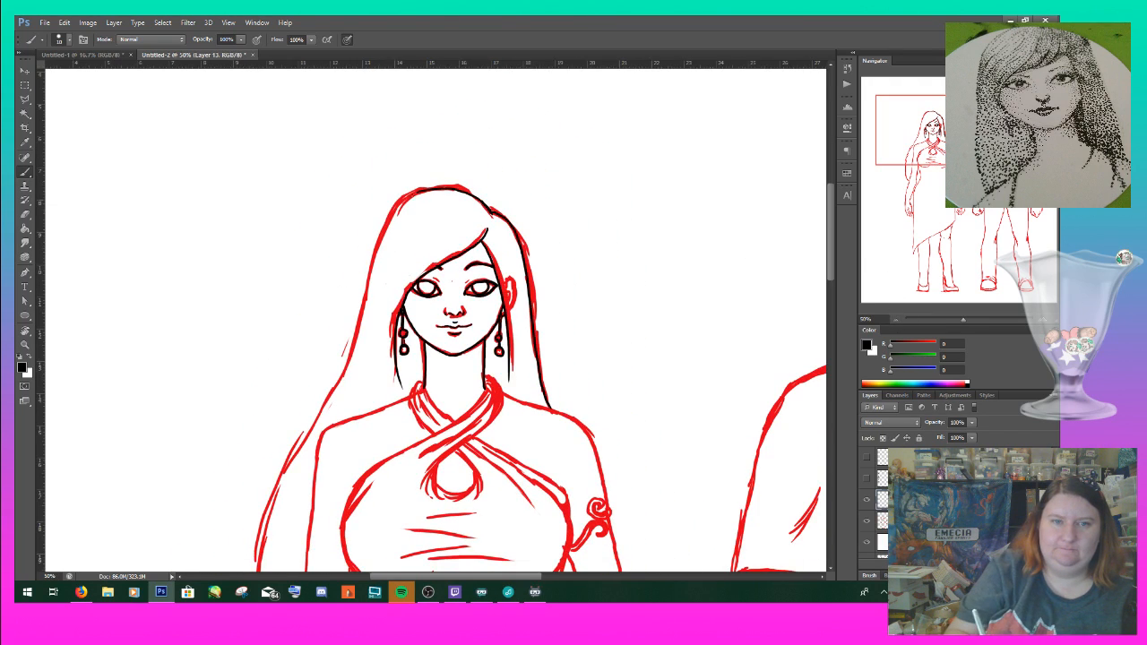
mouse_move(408, 194)
left_mouse_down()
mouse_move(370, 285)
mouse_move(282, 456)
mouse_move(257, 536)
left_mouse_up()
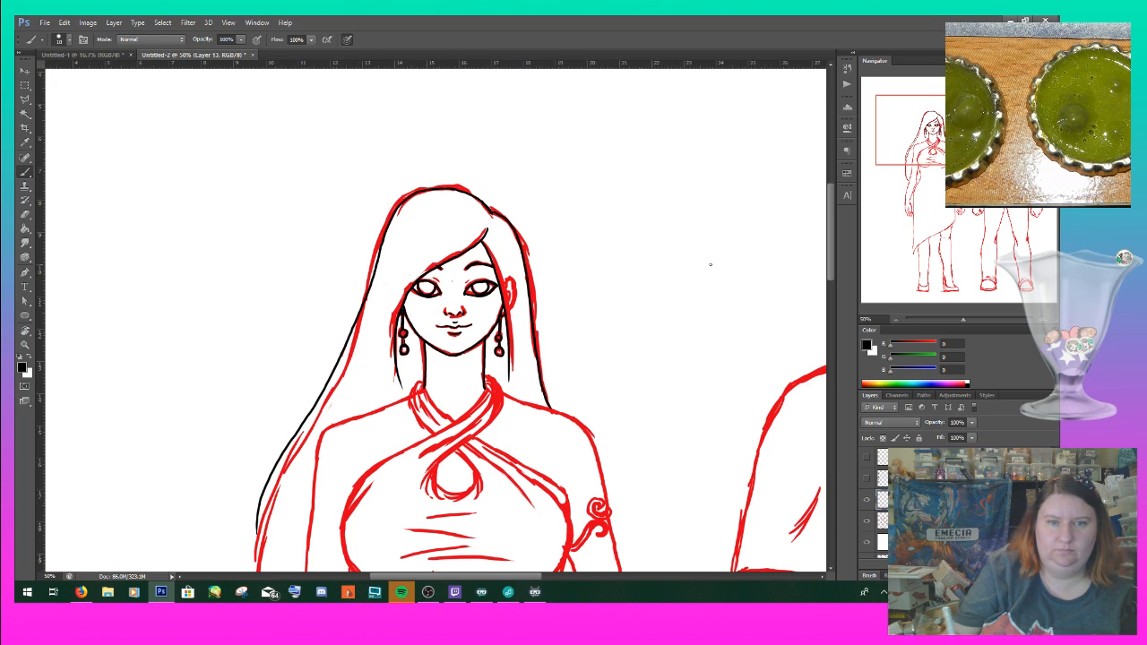
scroll(558, 361, "down", 5)
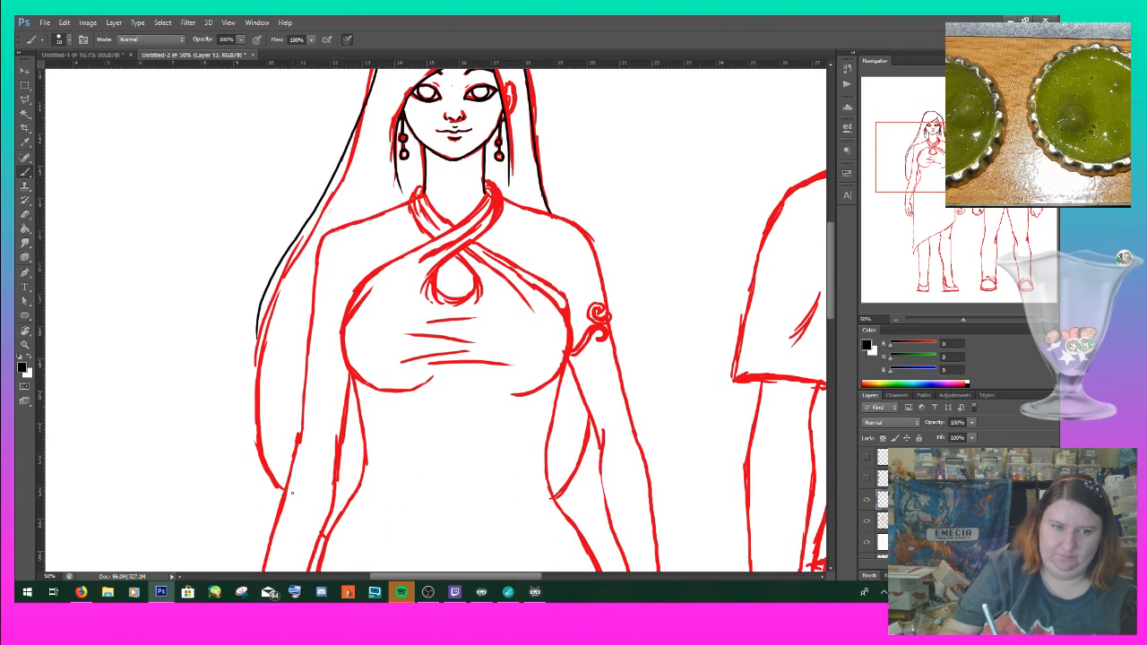
mouse_move(285, 489)
left_mouse_down()
mouse_move(254, 421)
mouse_move(260, 309)
mouse_move(320, 254)
left_mouse_up()
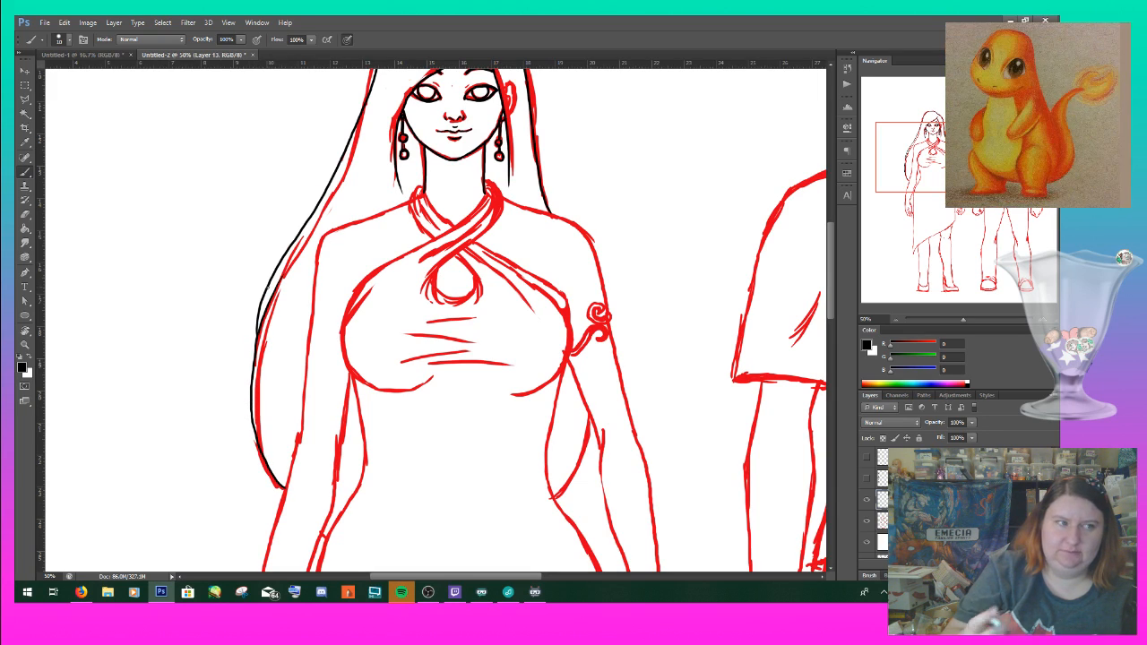
- Redraw the middle section of that long outer hair edge beside the shoulder, joining the upper and lower strokes into one line
scroll(287, 227, "up", 1)
mouse_move(305, 224)
left_mouse_down()
mouse_move(283, 242)
mouse_move(256, 325)
left_mouse_up()
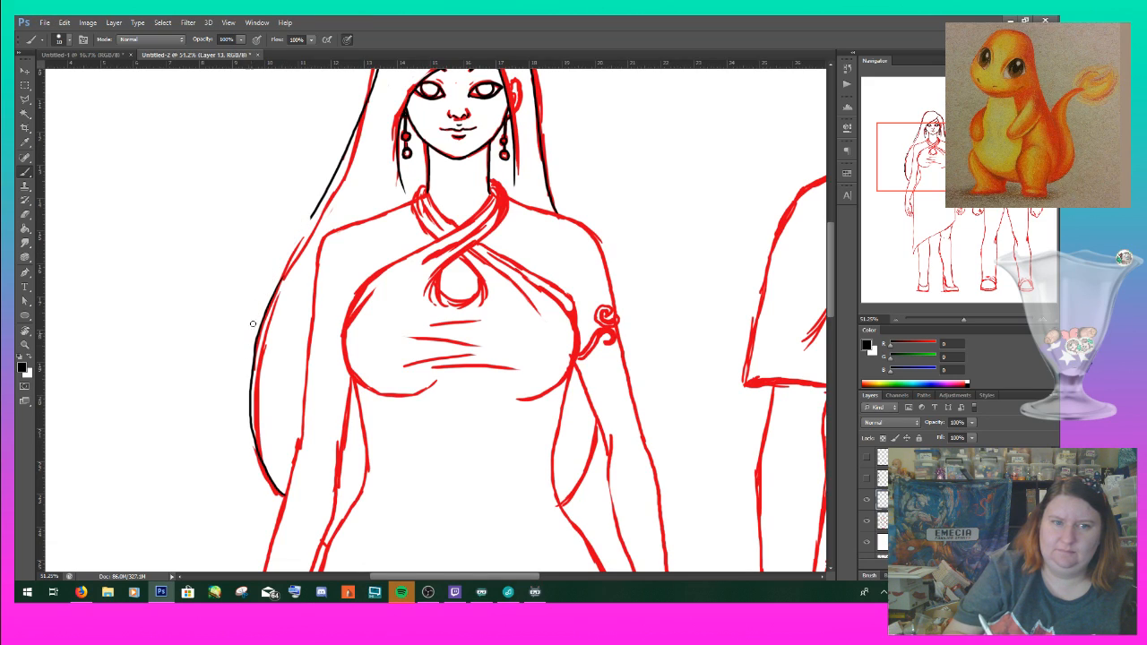
scroll(243, 306, "down", 1)
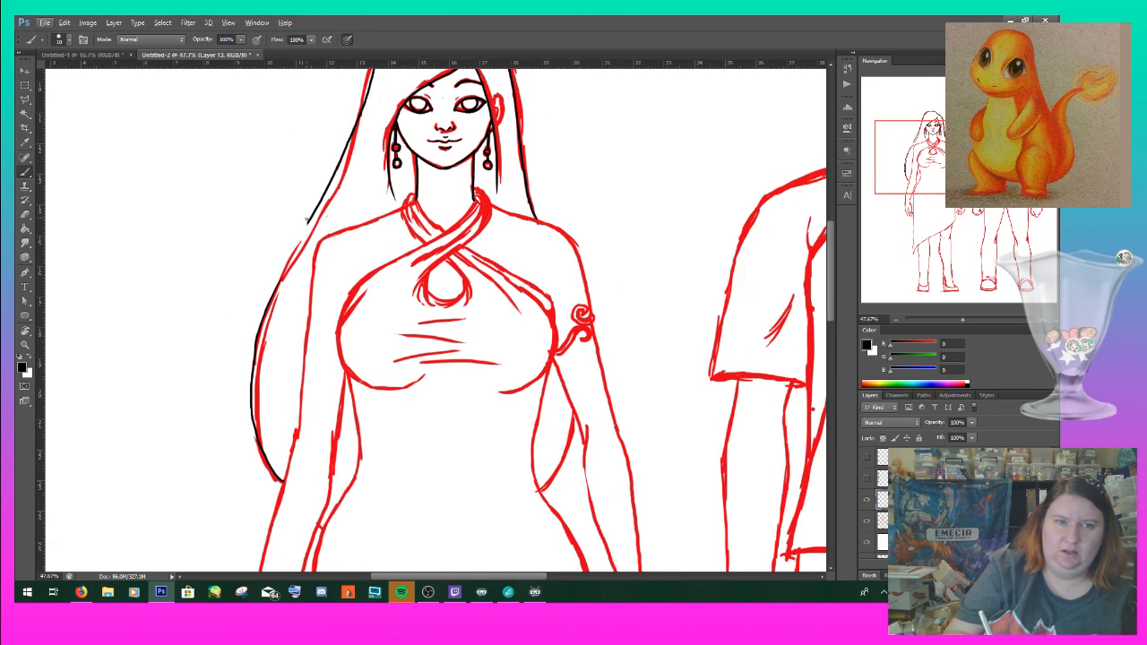
left_click_drag(309, 220, 270, 297)
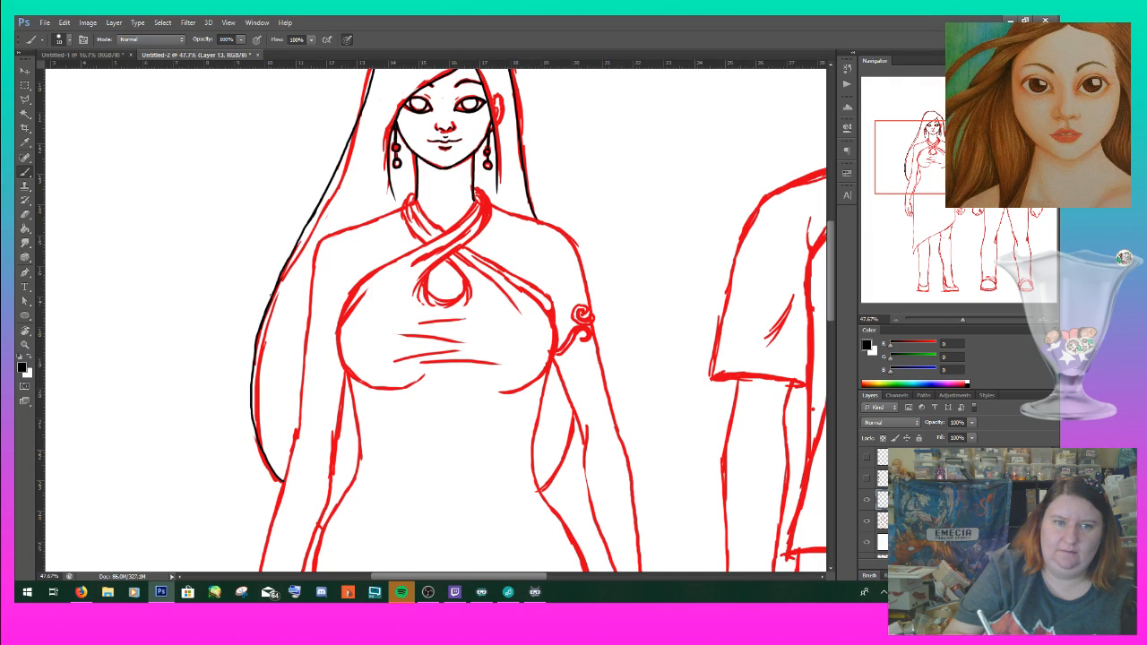
left_click_drag(311, 217, 254, 338)
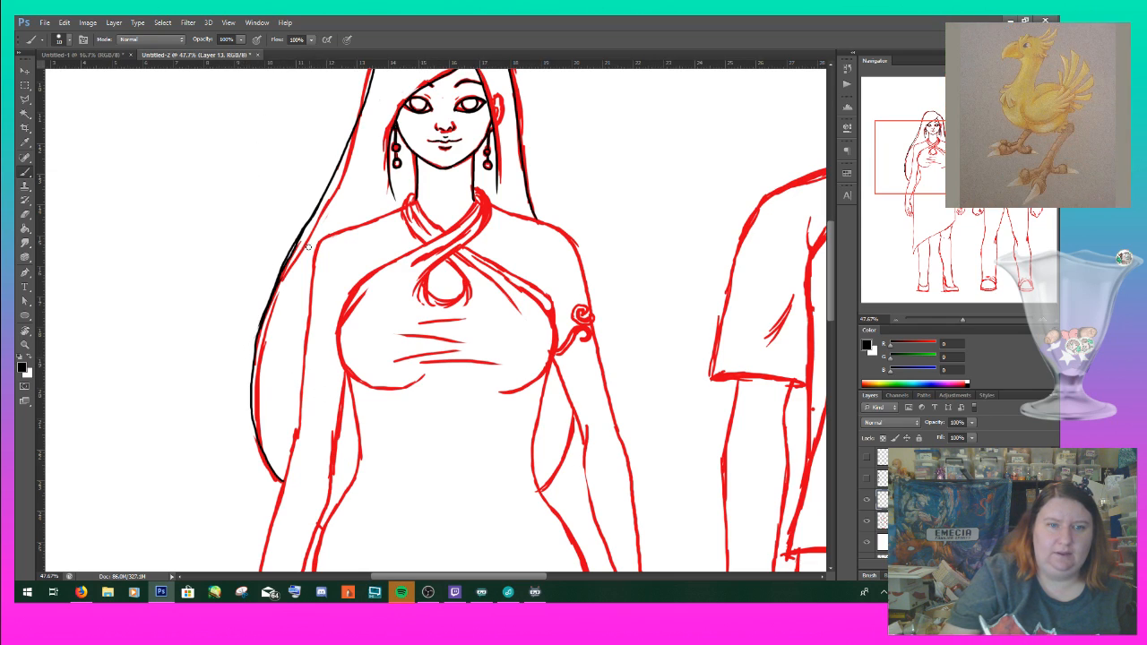
mouse_move(258, 354)
left_mouse_down()
mouse_move(272, 291)
mouse_move(256, 344)
left_mouse_up()
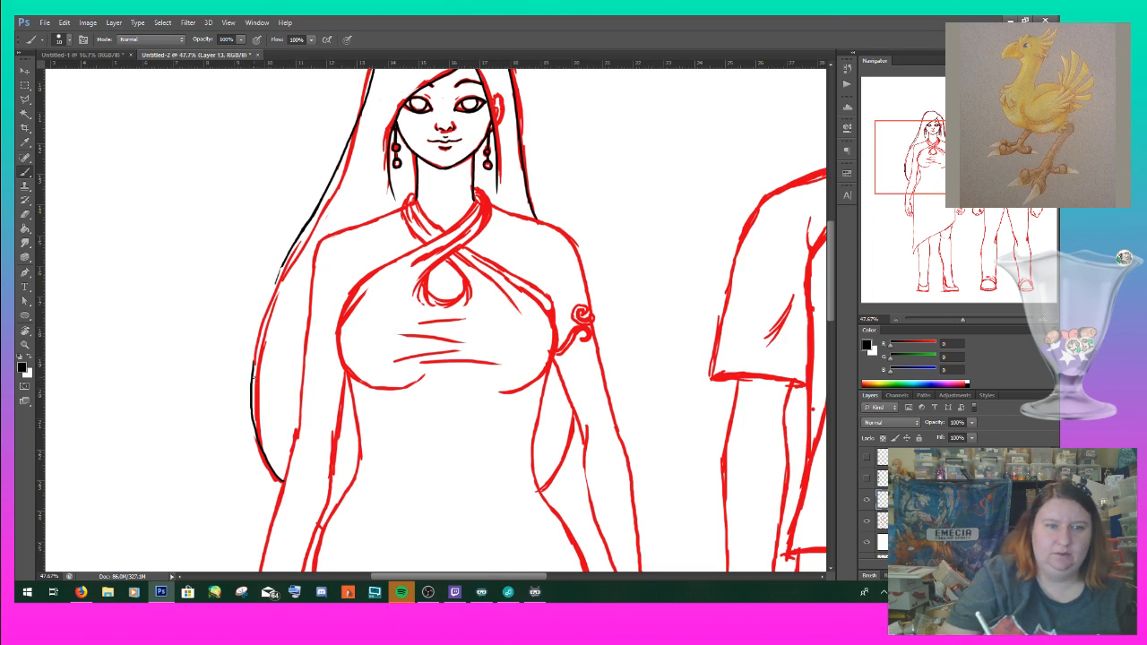
mouse_move(253, 375)
left_mouse_down()
mouse_move(266, 307)
mouse_move(311, 214)
mouse_move(287, 255)
left_mouse_up()
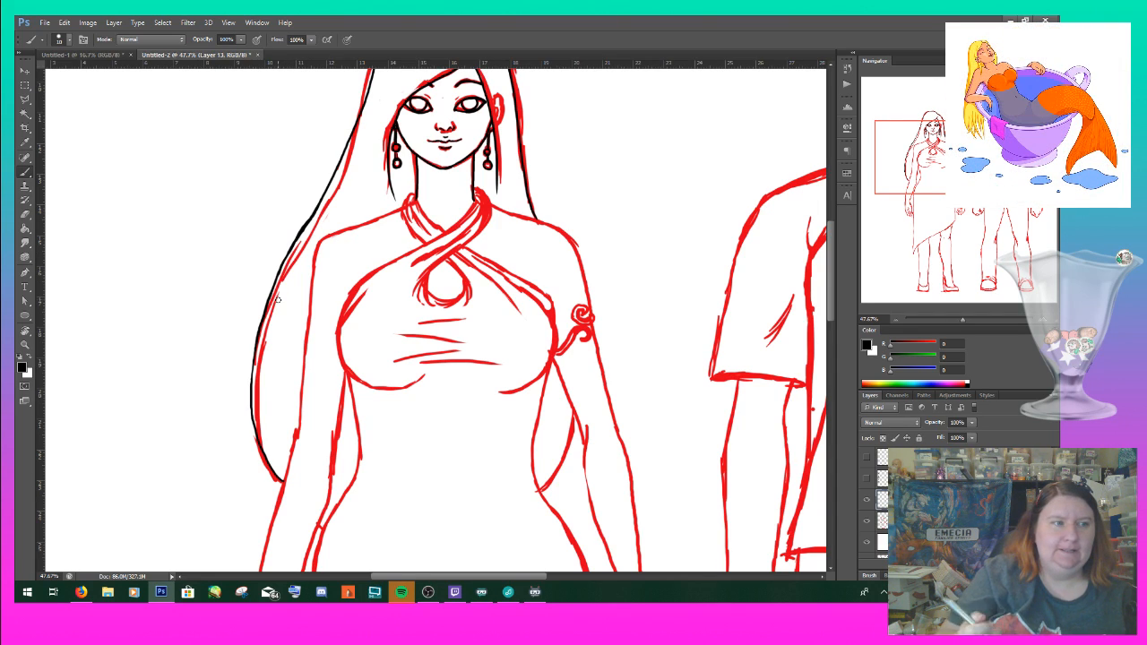
- Enable pen pressure for brush size and ink the halter strap farther from the male, with its inner edge, outer edge and fold lines
left_click(1043, 320)
left_click(1042, 320)
left_click(1043, 320)
left_click_drag(930, 175, 930, 157)
mouse_move(408, 384)
left_mouse_down()
mouse_move(371, 360)
mouse_move(344, 313)
left_mouse_up()
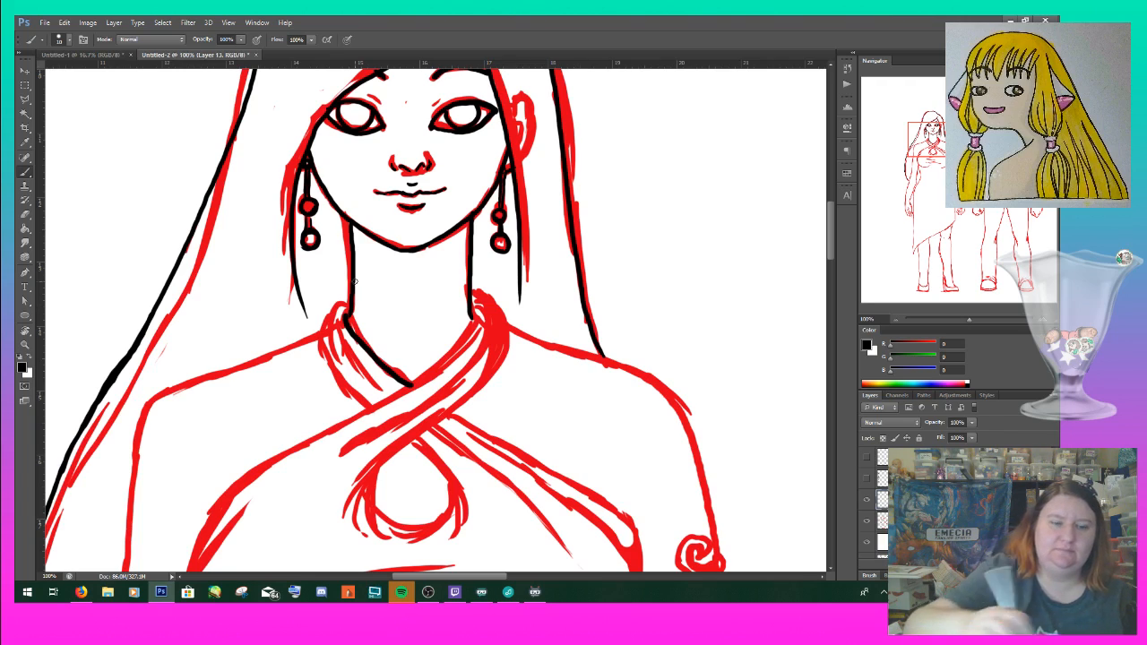
key("ctrl+z")
left_click(348, 39)
mouse_move(401, 381)
left_mouse_down()
mouse_move(336, 305)
mouse_move(368, 388)
left_mouse_up()
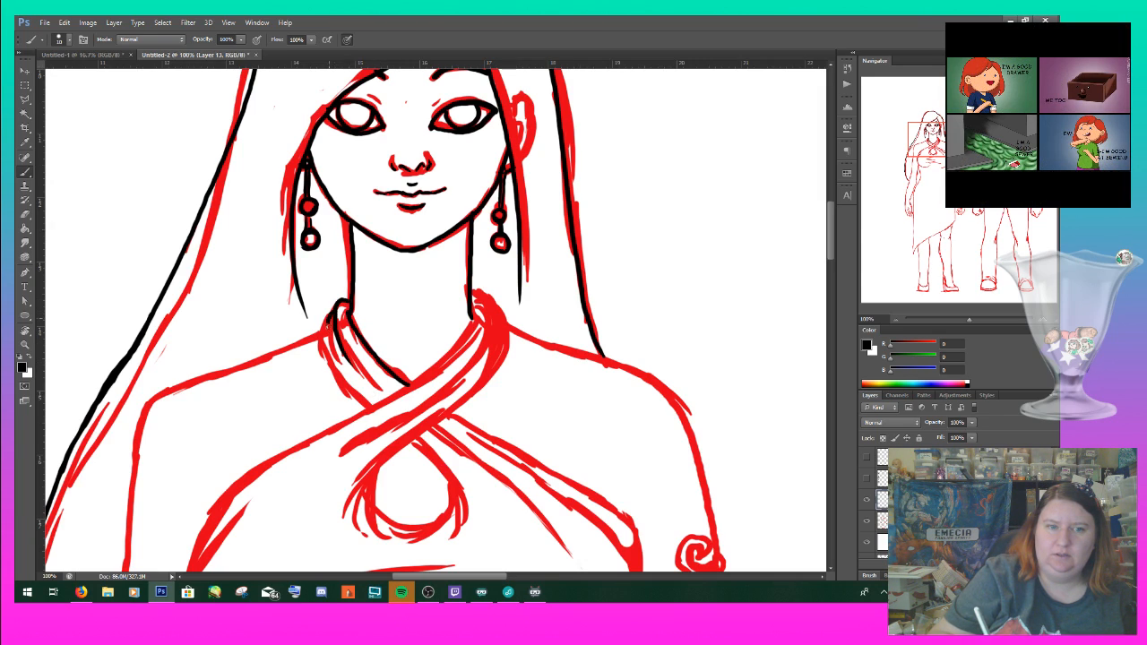
left_click_drag(328, 321, 372, 398)
left_click_drag(320, 319, 363, 406)
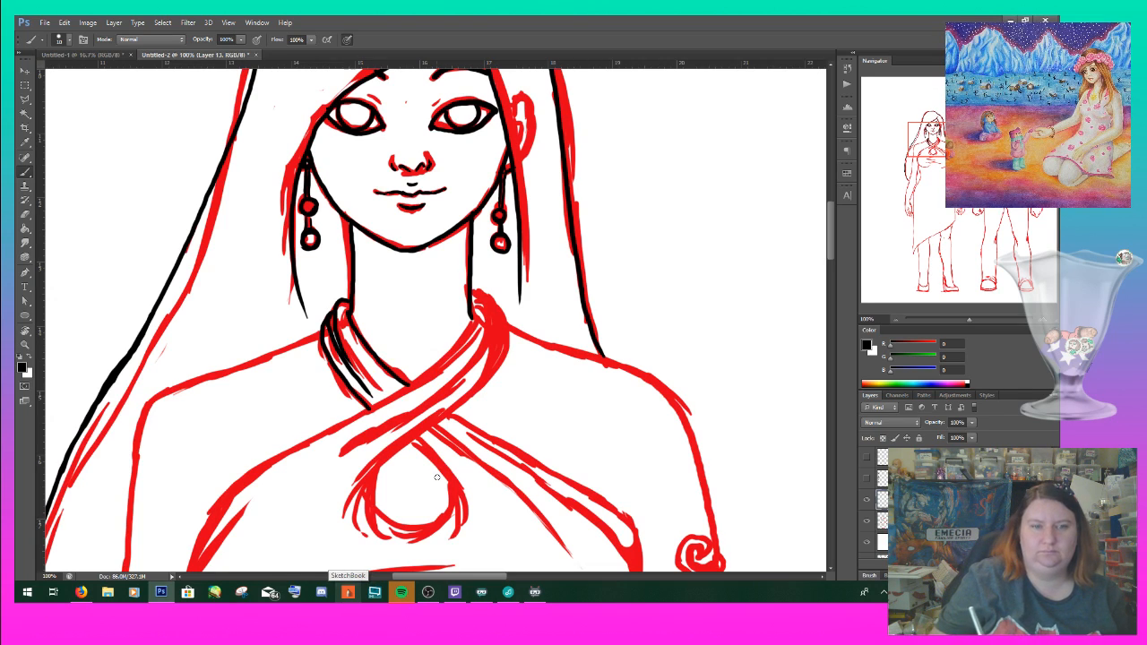
- Ink both edges of the halter strap crossing over from the male's side, continuing the upper one along the neckline to the far side of the bust
mouse_move(202, 553)
left_mouse_down()
mouse_move(271, 467)
mouse_move(415, 387)
mouse_move(448, 354)
mouse_move(468, 323)
left_mouse_up()
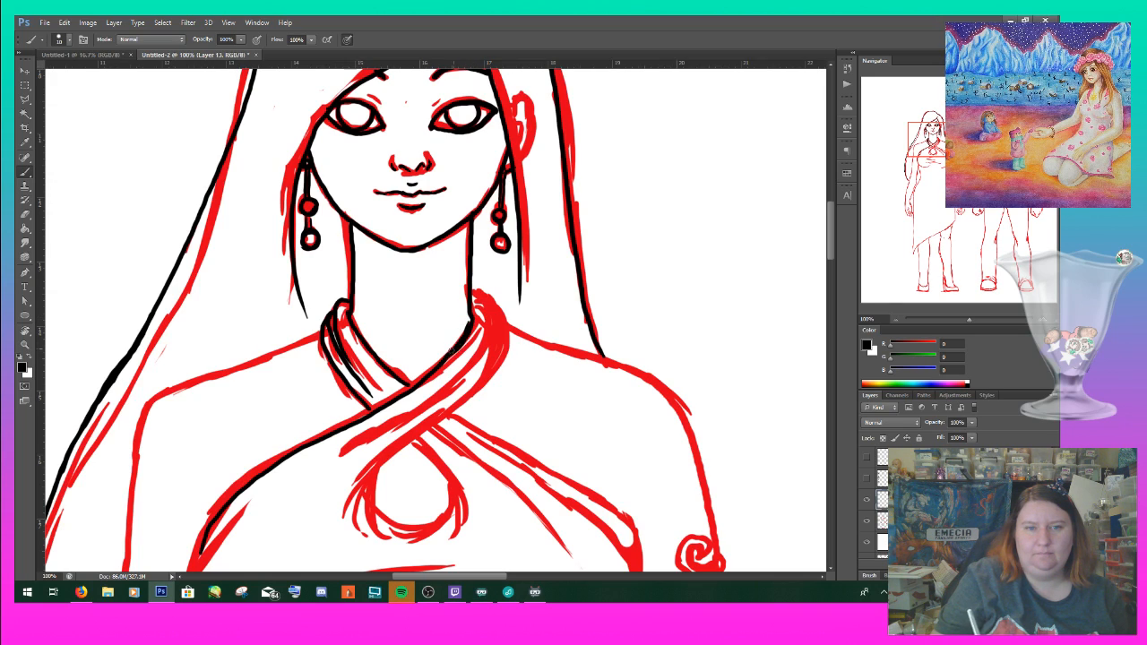
mouse_move(472, 298)
left_mouse_down()
mouse_move(485, 329)
mouse_move(465, 366)
mouse_move(329, 478)
left_mouse_up()
mouse_move(483, 306)
left_mouse_down()
mouse_move(510, 323)
mouse_move(502, 356)
mouse_move(433, 424)
mouse_move(373, 541)
left_mouse_up()
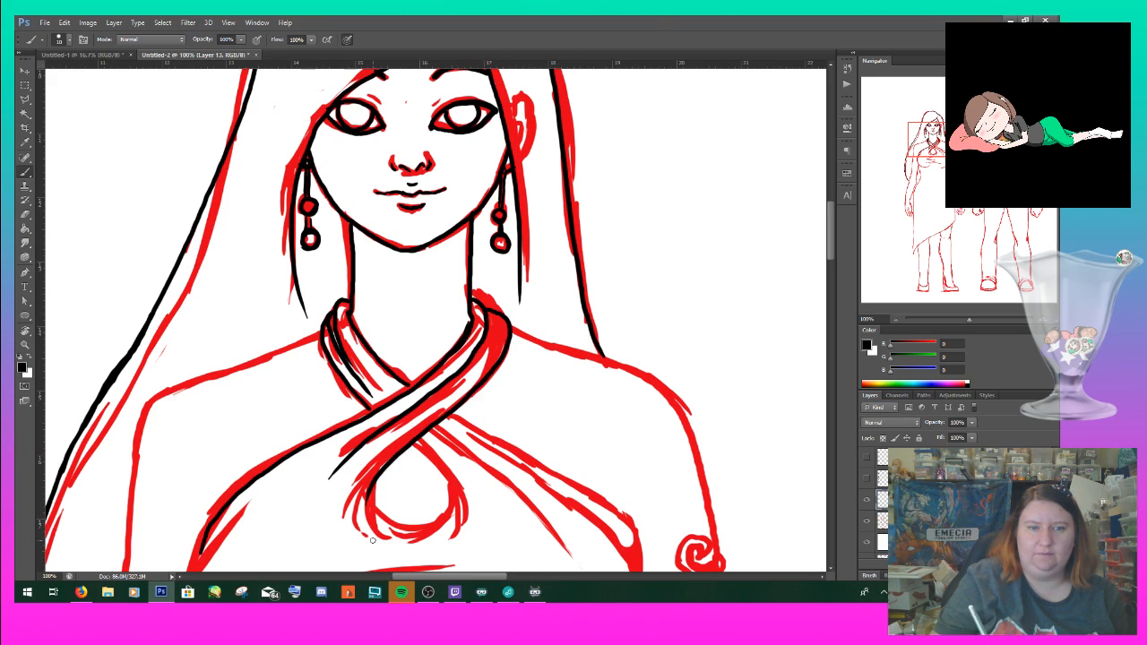
- Ink the teardrop keyhole opening below the crossed straps, with short fabric folds on both sides and a curved lower edge
left_click_drag(370, 489, 368, 523)
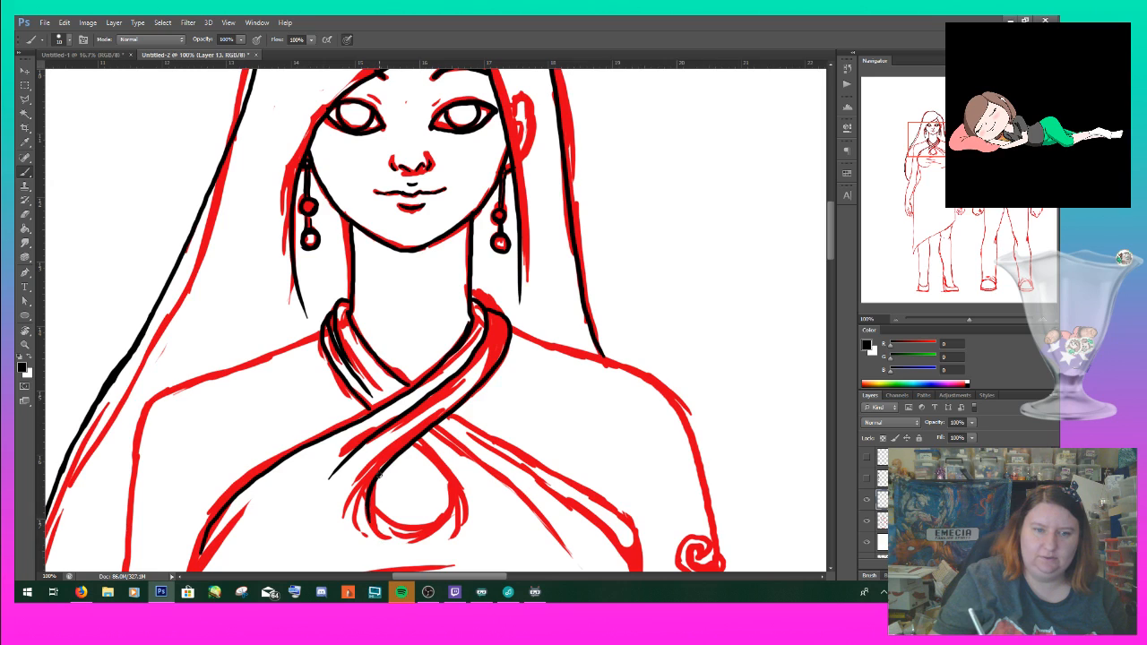
mouse_move(376, 476)
left_mouse_down()
mouse_move(358, 525)
mouse_move(434, 516)
left_mouse_up()
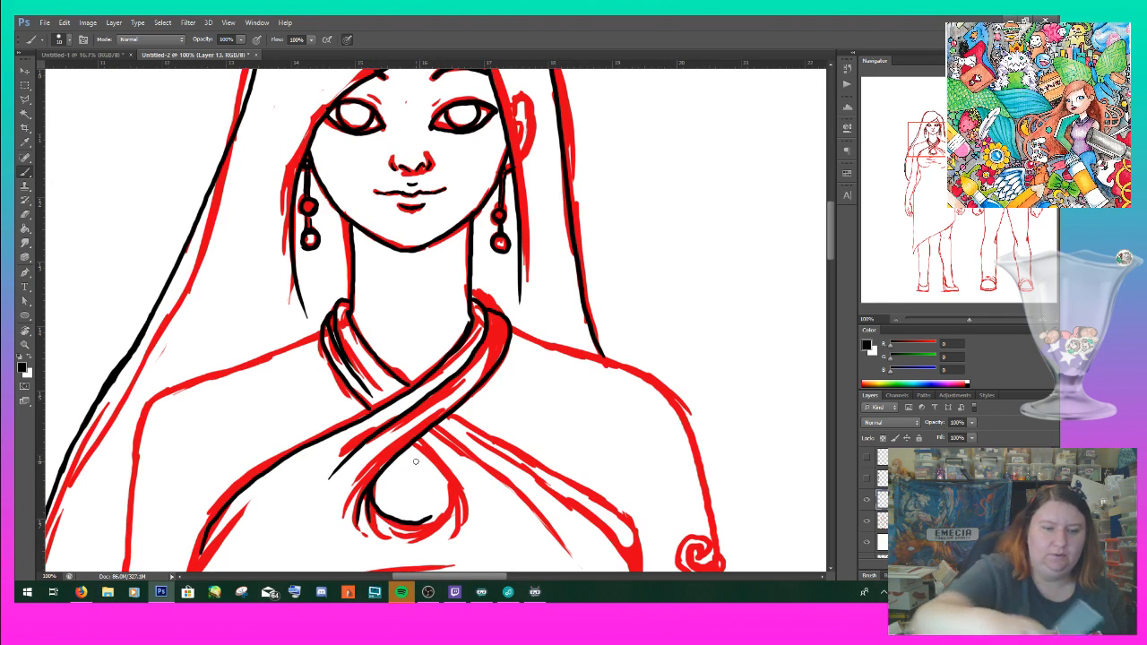
key("ctrl+z")
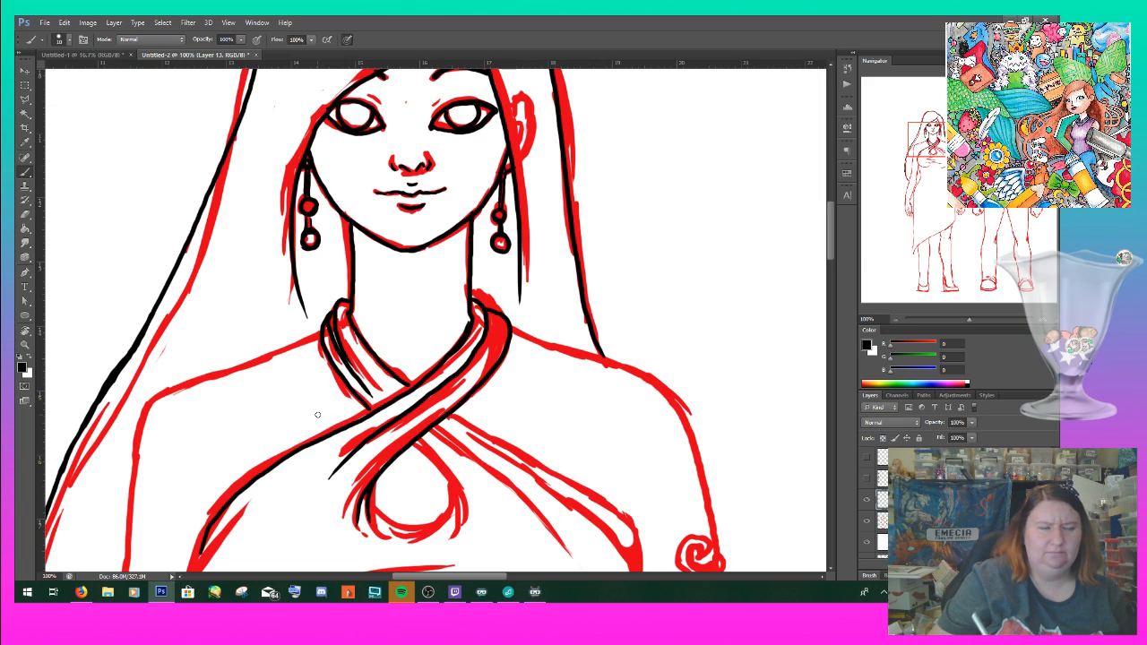
mouse_move(417, 441)
left_mouse_down()
mouse_move(459, 488)
mouse_move(469, 532)
left_mouse_up()
left_click_drag(456, 479, 434, 540)
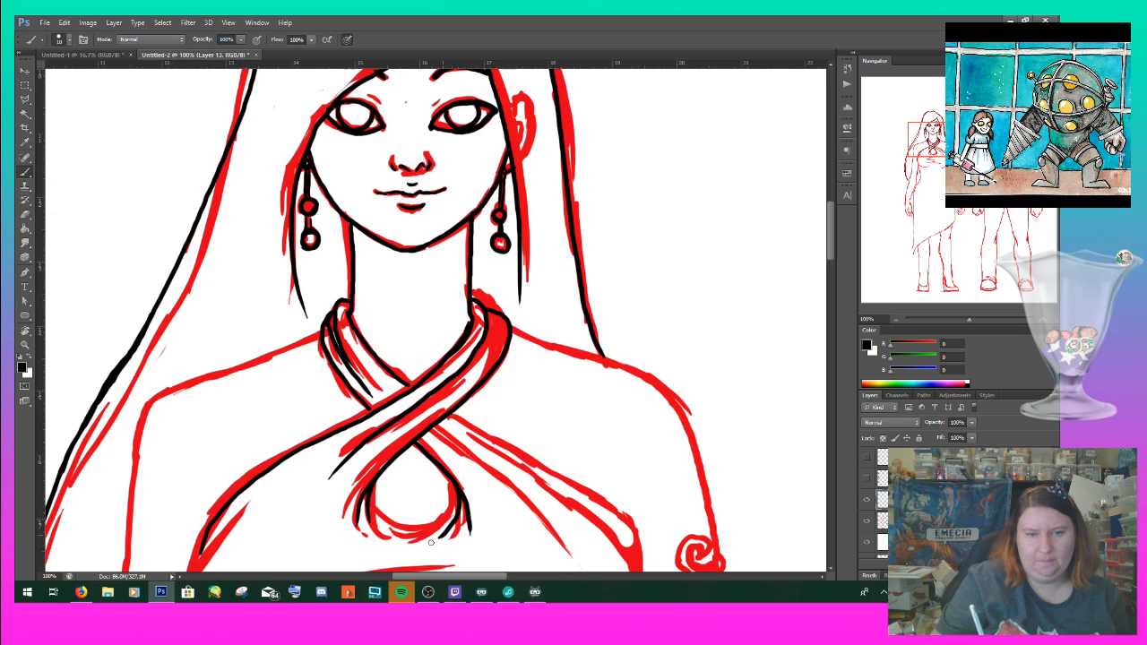
mouse_move(367, 504)
left_mouse_down()
mouse_move(386, 522)
mouse_move(432, 527)
mouse_move(454, 490)
left_mouse_up()
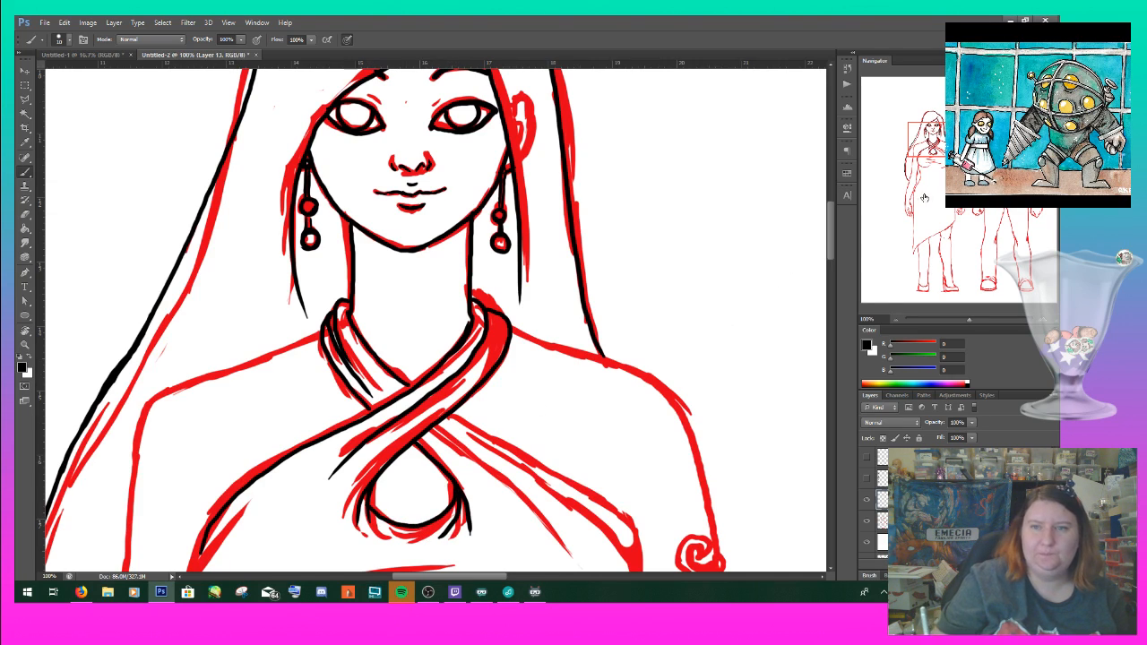
- Ink the neckline and side curve of the female's bust nearest the male, redrawing the curve down to its underside as a thinner line
left_click_drag(548, 547, 424, 384)
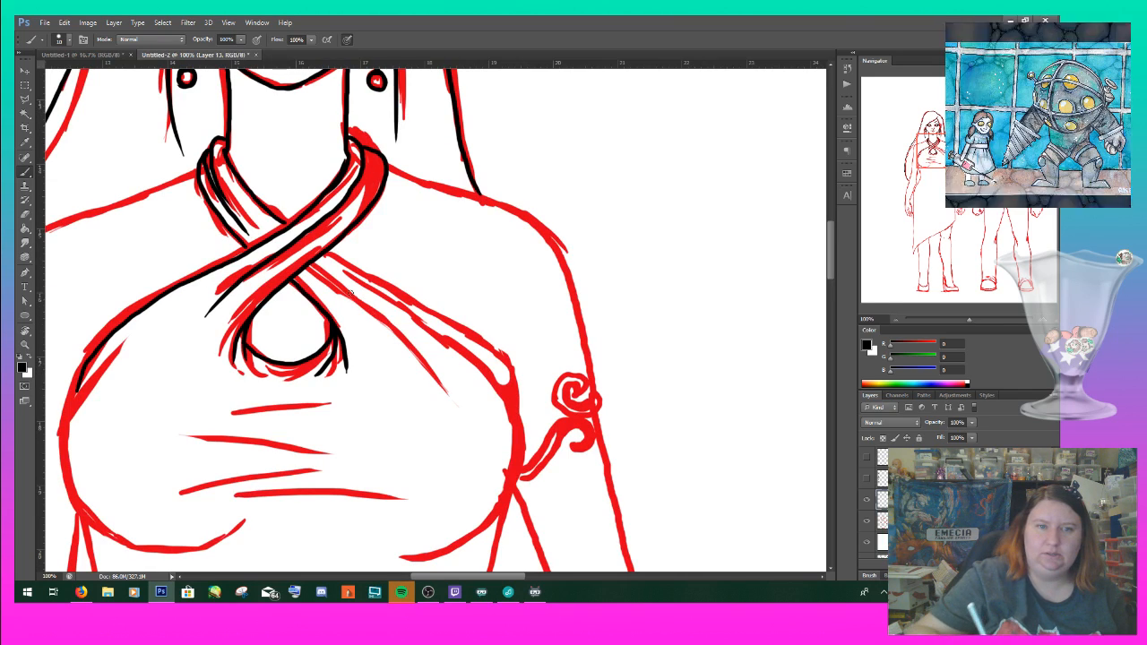
mouse_move(338, 257)
left_mouse_down()
mouse_move(490, 355)
mouse_move(467, 335)
mouse_move(515, 405)
left_mouse_up()
mouse_move(468, 353)
left_mouse_down()
mouse_move(513, 404)
mouse_move(524, 436)
left_mouse_up()
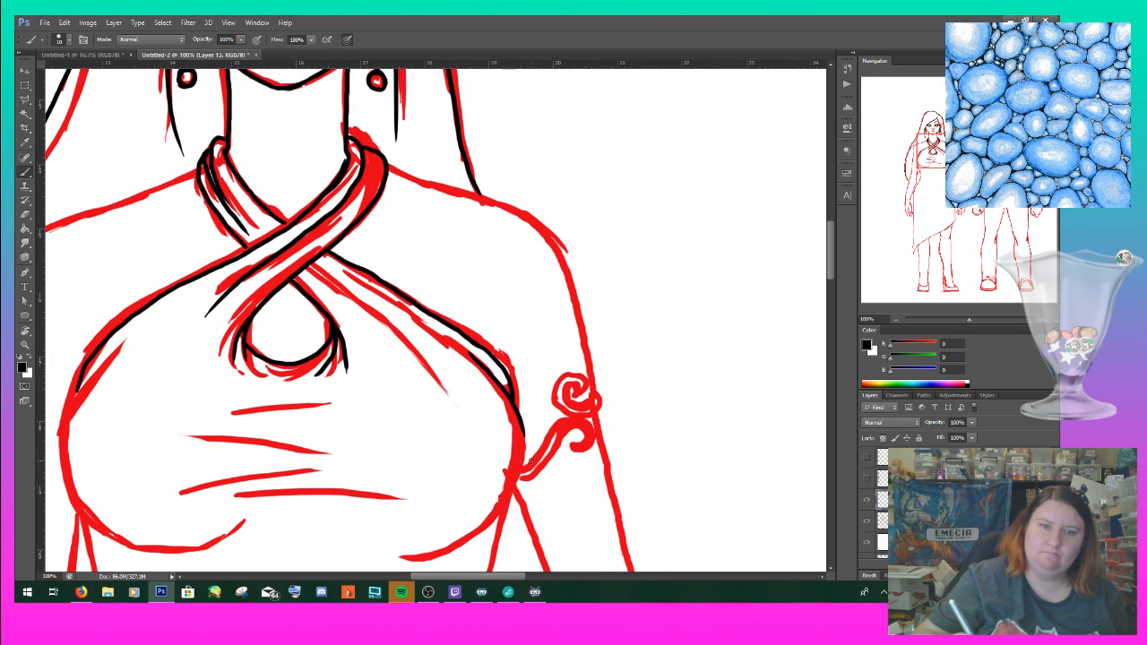
mouse_move(410, 558)
left_mouse_down()
mouse_move(474, 539)
mouse_move(495, 507)
mouse_move(519, 410)
mouse_move(517, 480)
mouse_move(497, 518)
mouse_move(469, 543)
mouse_move(410, 557)
left_mouse_up()
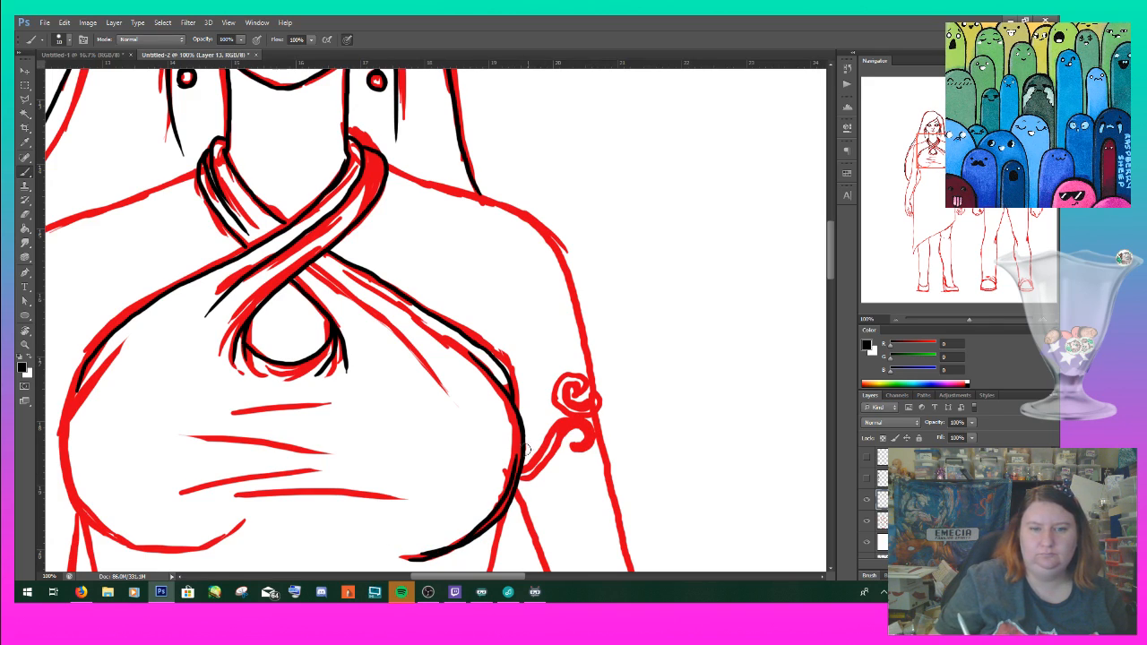
left_click_drag(513, 447, 486, 514)
mouse_move(509, 470)
left_mouse_down()
mouse_move(477, 524)
mouse_move(435, 544)
mouse_move(453, 562)
mouse_move(443, 560)
left_mouse_up()
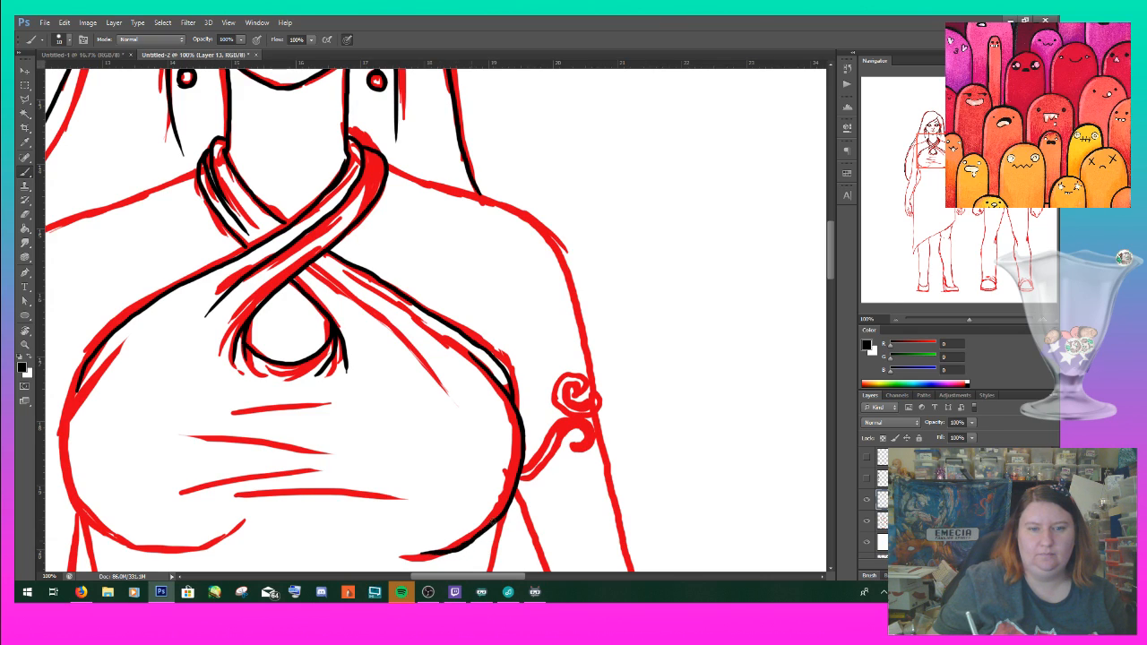
mouse_move(479, 535)
left_mouse_down()
mouse_move(504, 512)
mouse_move(473, 543)
mouse_move(436, 553)
left_mouse_up()
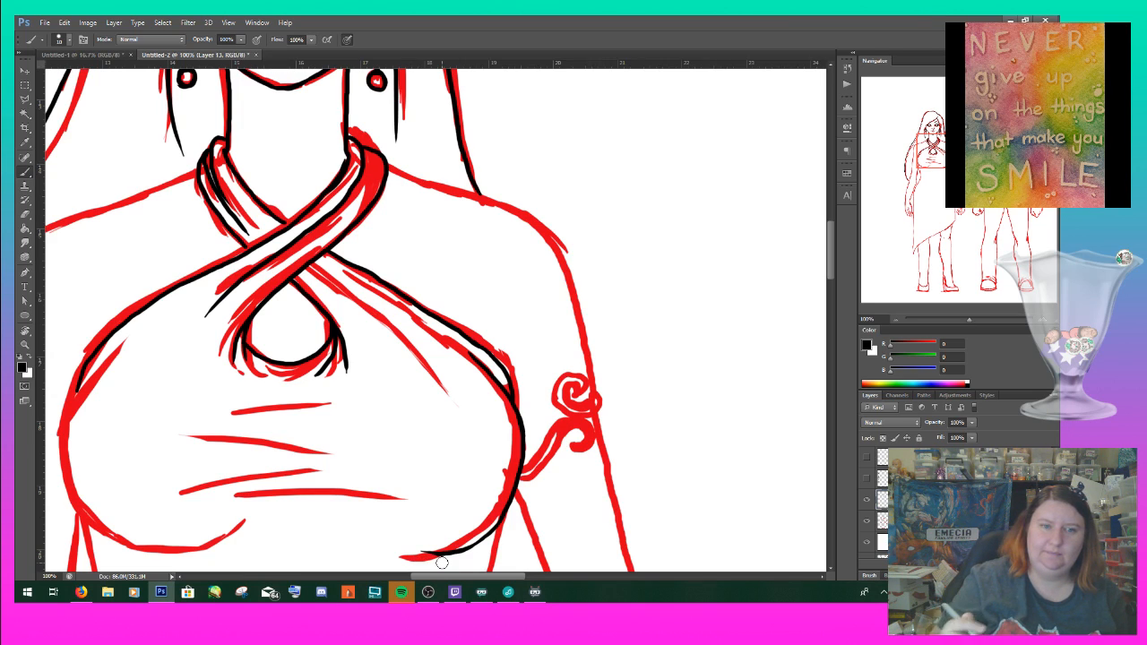
- Ink the four fabric fold lines across the chest of the female's top, redrawing the lowest one
left_click_drag(231, 416, 331, 400)
left_click_drag(195, 434, 330, 454)
left_click_drag(182, 492, 336, 461)
left_click_drag(242, 493, 394, 495)
key("ctrl+z")
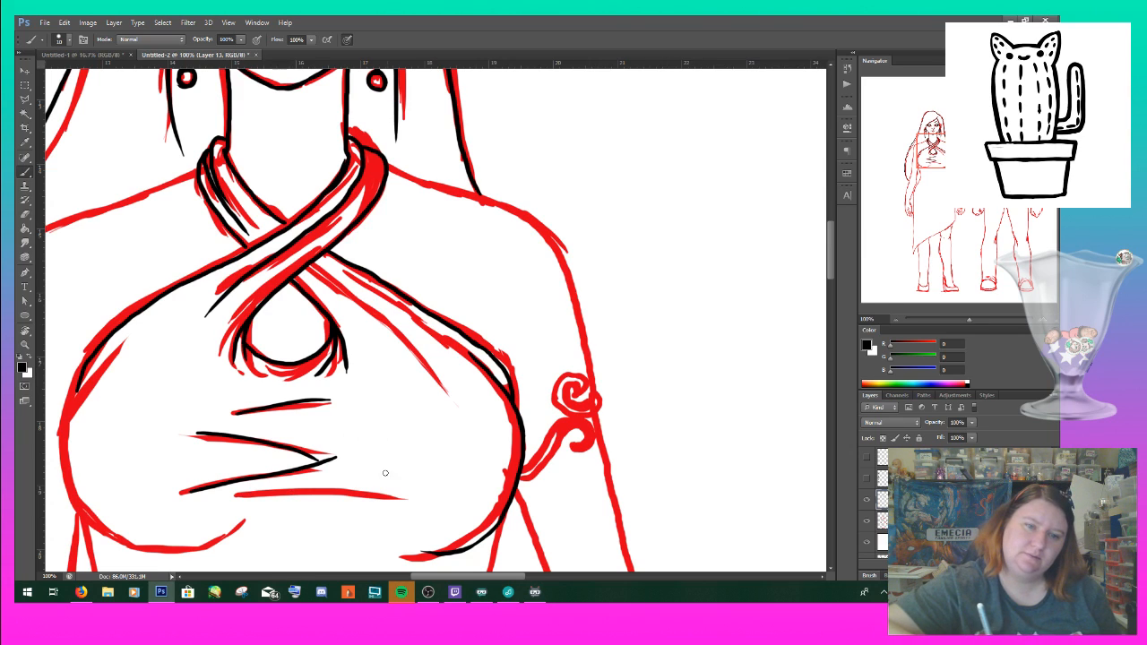
left_click_drag(258, 496, 406, 500)
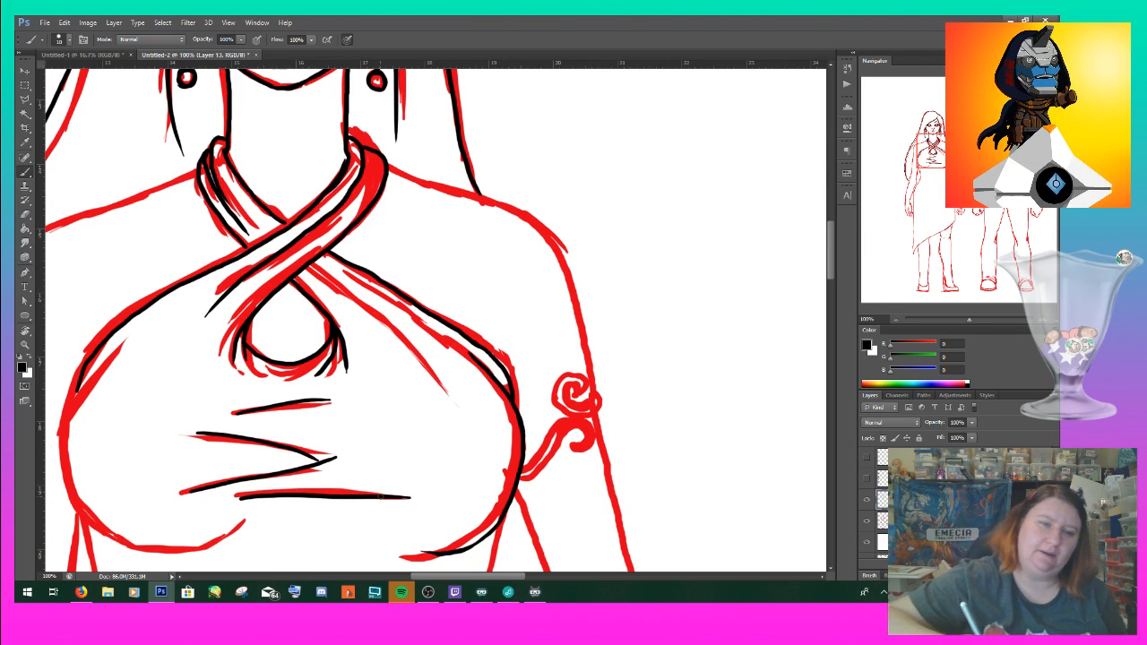
- Ink the side curve, side fold and underside of the female's bust farther from the male, redrawing the underside line
left_click_drag(937, 157, 926, 164)
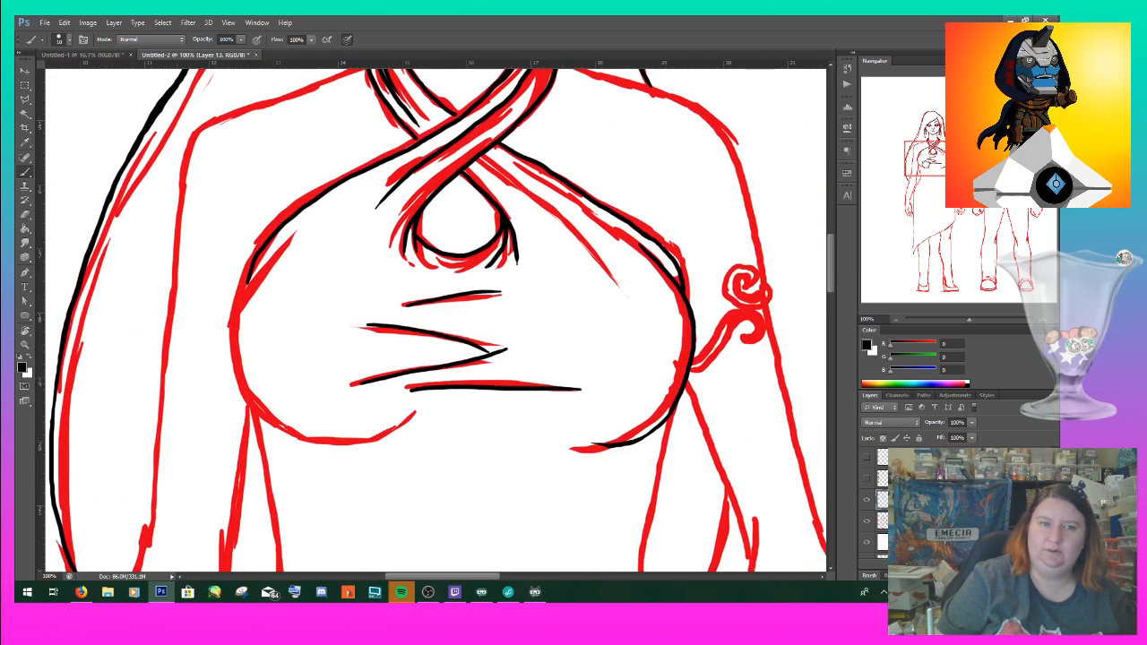
mouse_move(253, 408)
left_mouse_down()
mouse_move(234, 357)
mouse_move(240, 292)
mouse_move(294, 241)
left_mouse_up()
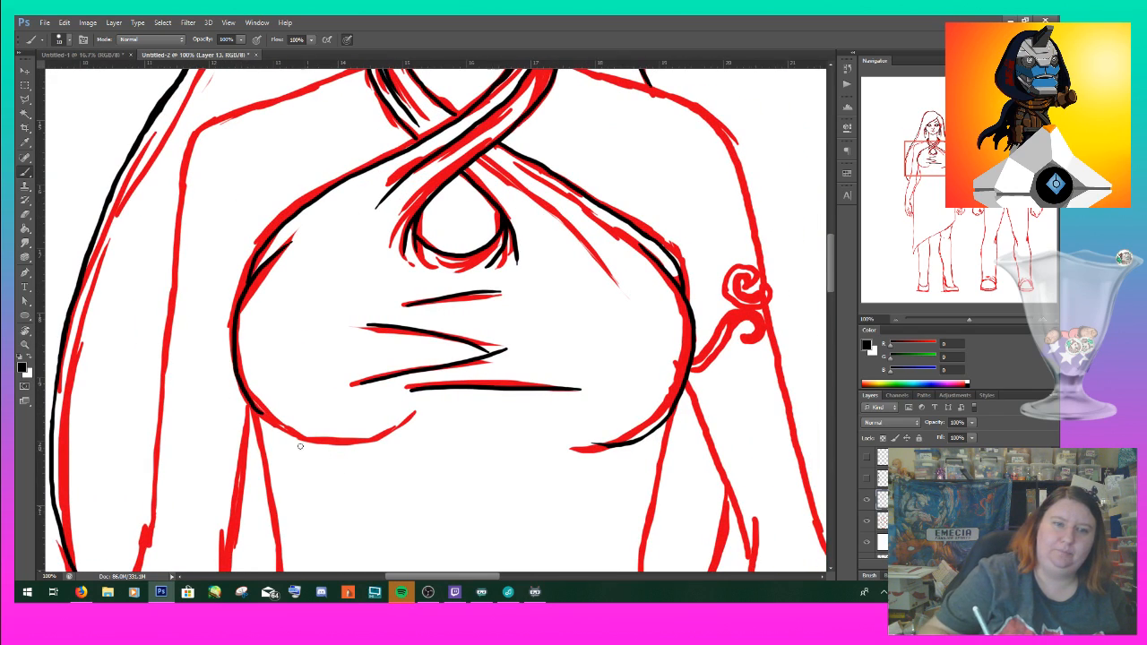
mouse_move(253, 405)
left_mouse_down()
mouse_move(278, 428)
mouse_move(340, 441)
mouse_move(405, 432)
left_mouse_up()
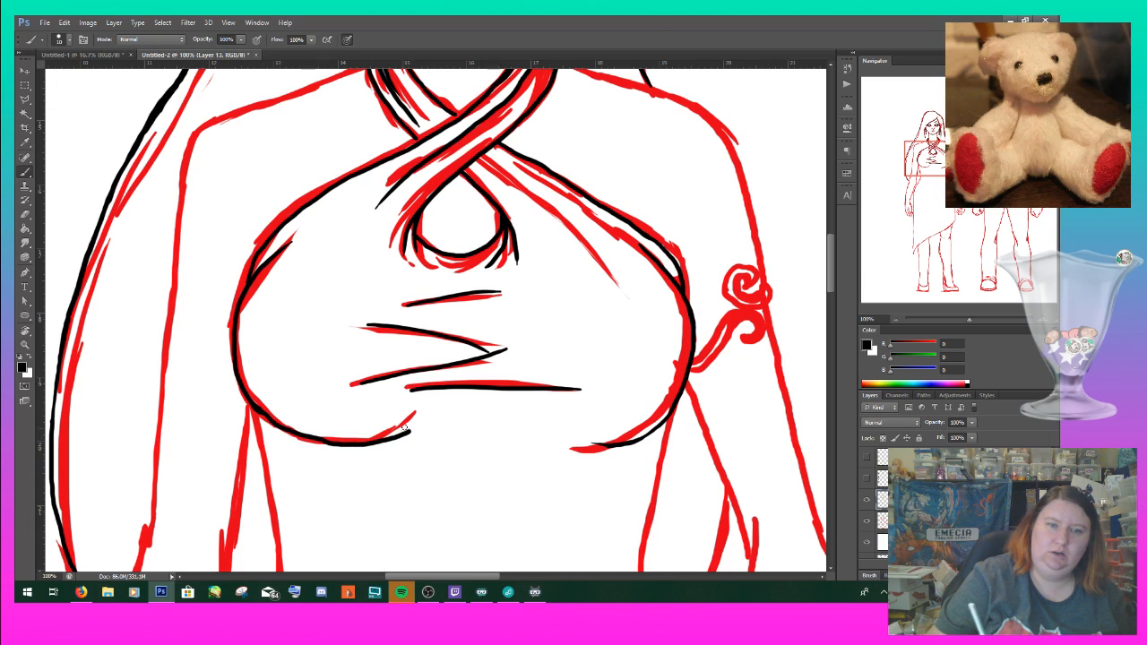
key("ctrl+z")
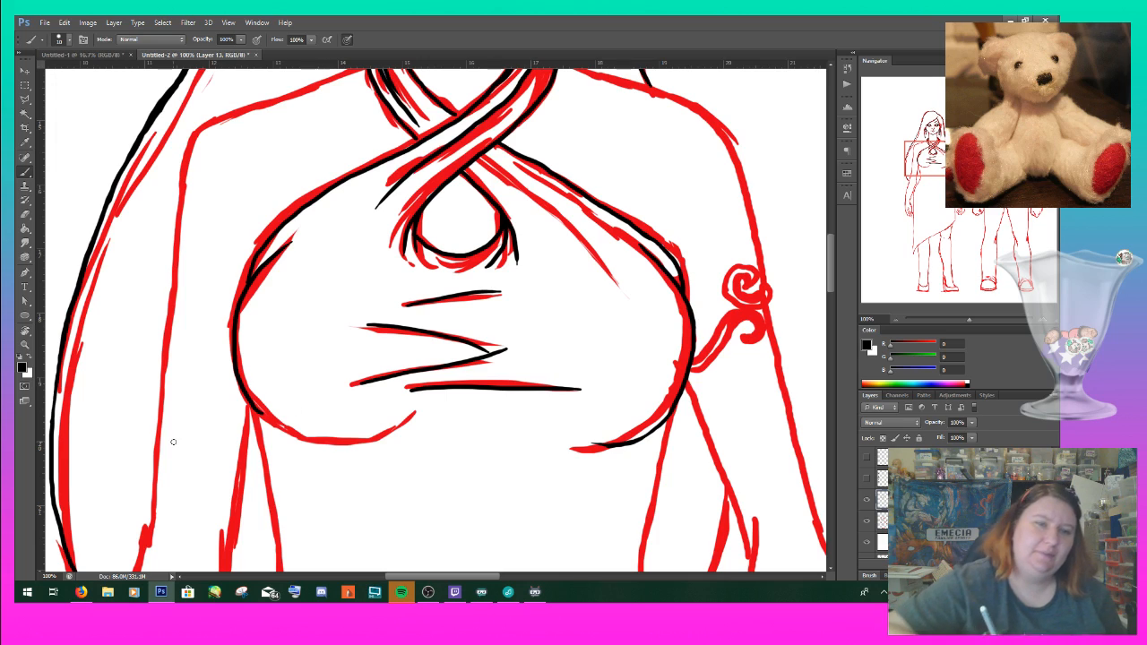
mouse_move(256, 408)
left_mouse_down()
mouse_move(310, 435)
mouse_move(374, 440)
mouse_move(415, 426)
left_mouse_up()
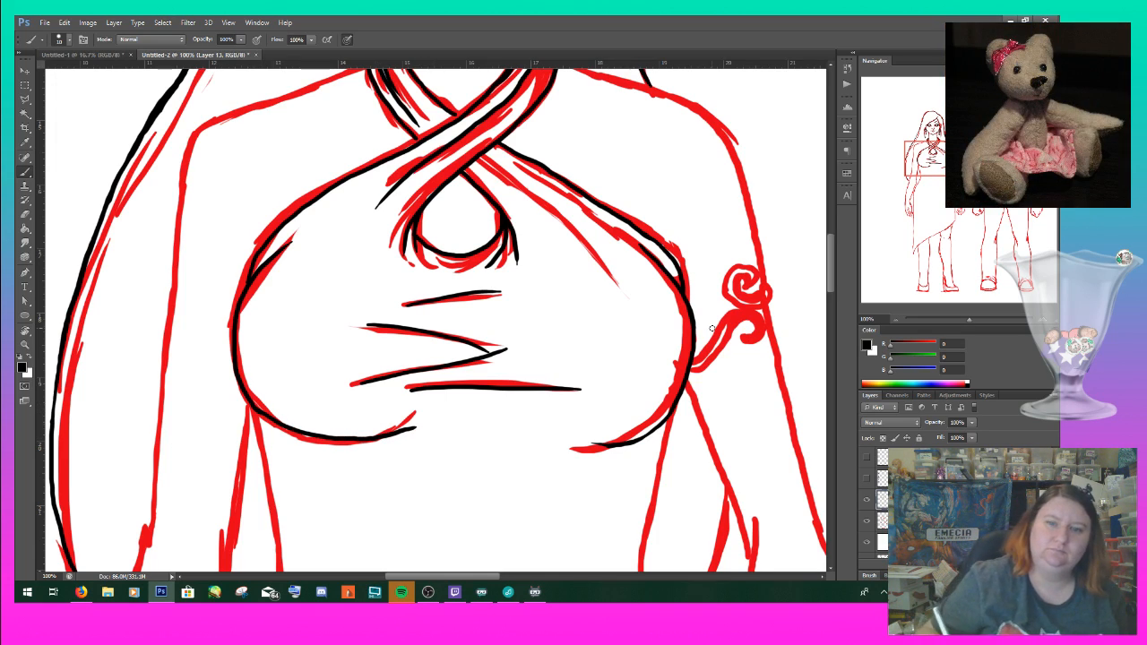
- Ink the female's shoulder and upper arm farther from the male, with outer and inner edges and two small elbow crease marks
mouse_move(830, 250)
left_mouse_down()
mouse_move(829, 282)
mouse_move(828, 272)
left_mouse_up()
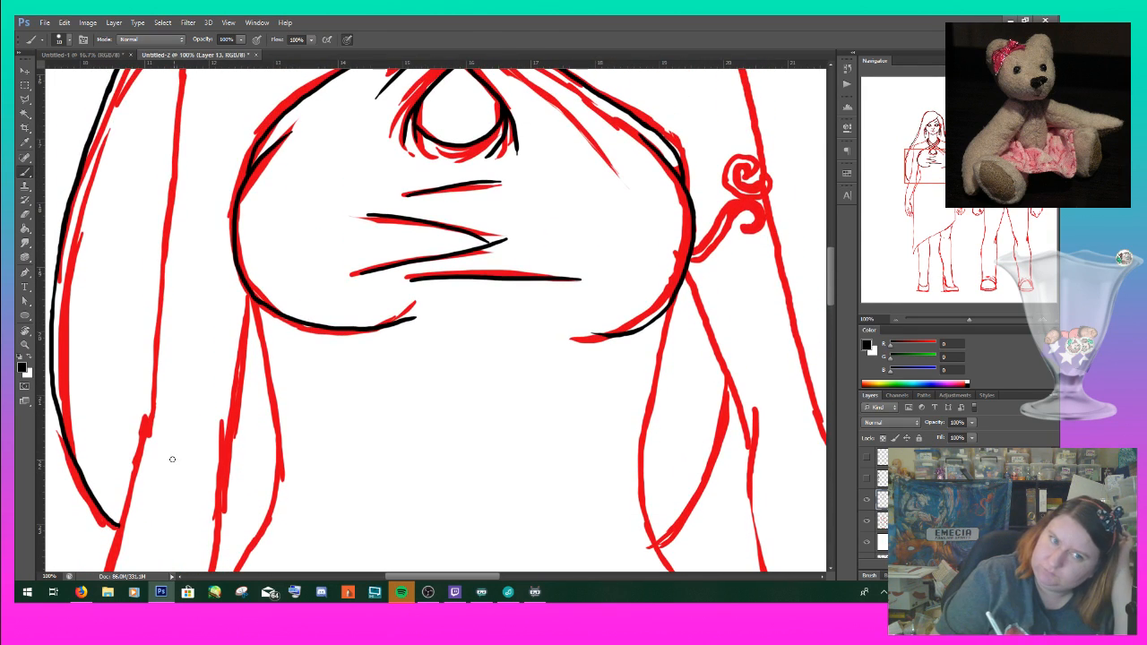
mouse_move(163, 453)
left_mouse_down()
mouse_move(165, 464)
mouse_move(229, 418)
mouse_move(254, 299)
left_mouse_up()
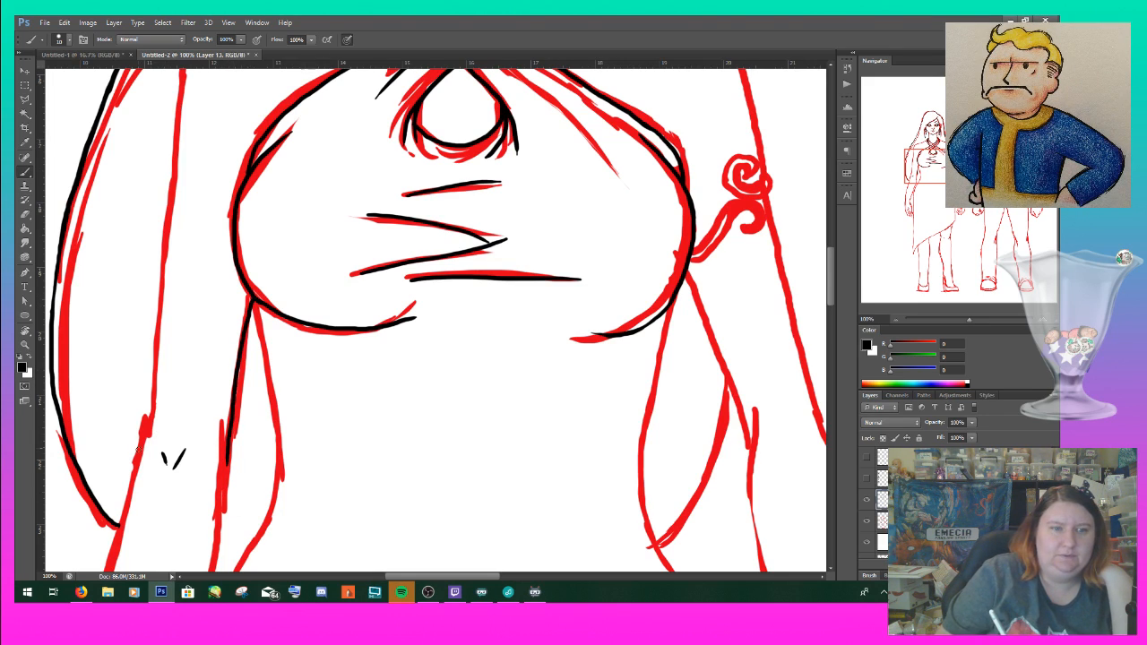
left_click_drag(142, 431, 158, 333)
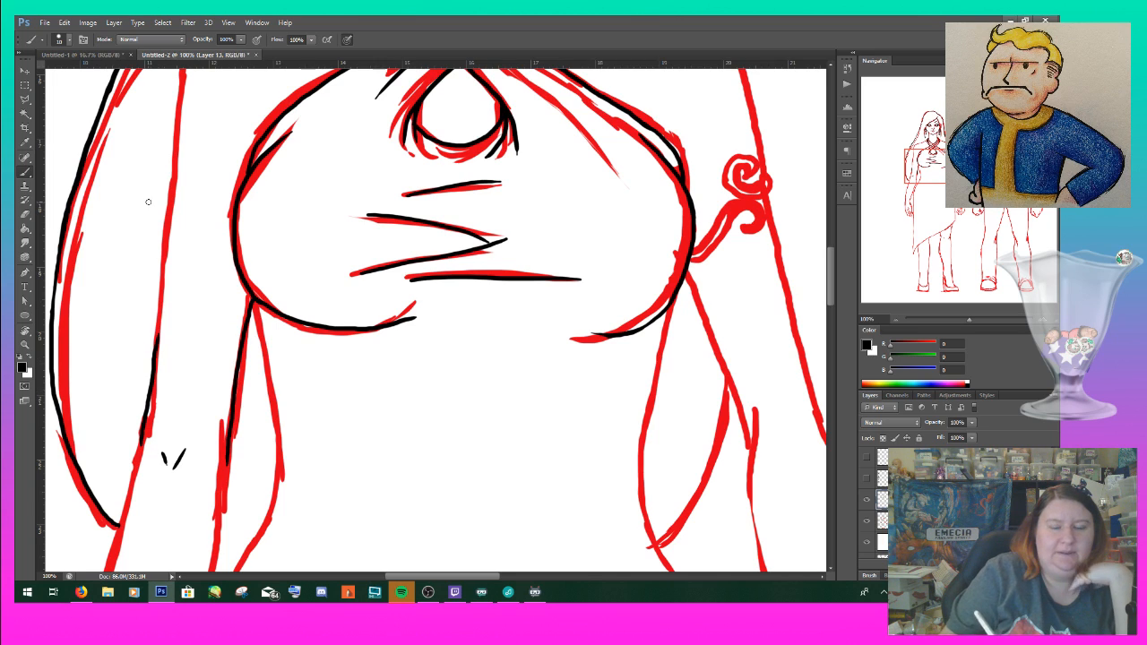
left_click_drag(260, 224, 384, 394)
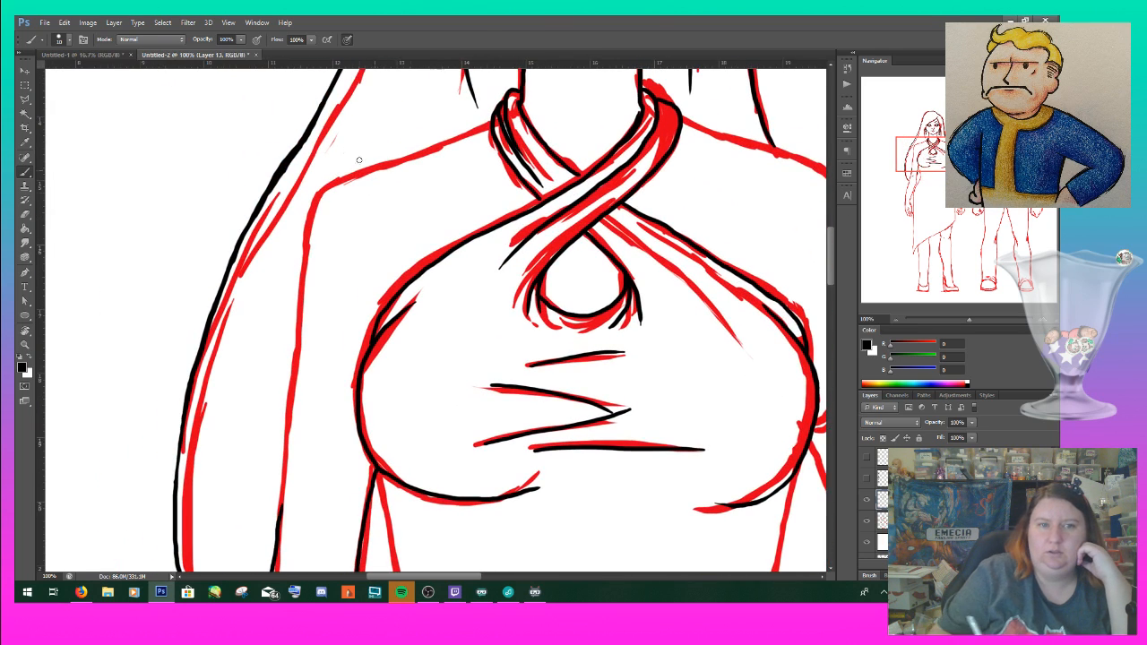
mouse_move(302, 267)
left_mouse_down()
mouse_move(306, 230)
mouse_move(333, 187)
mouse_move(491, 126)
left_mouse_up()
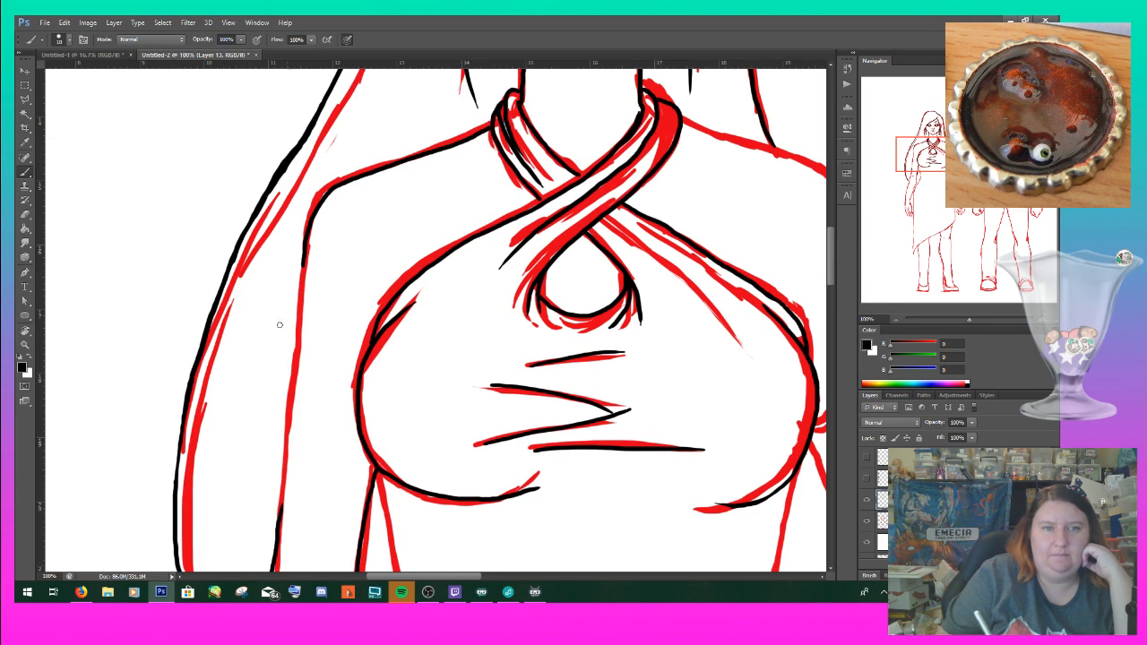
left_click_drag(305, 253, 276, 521)
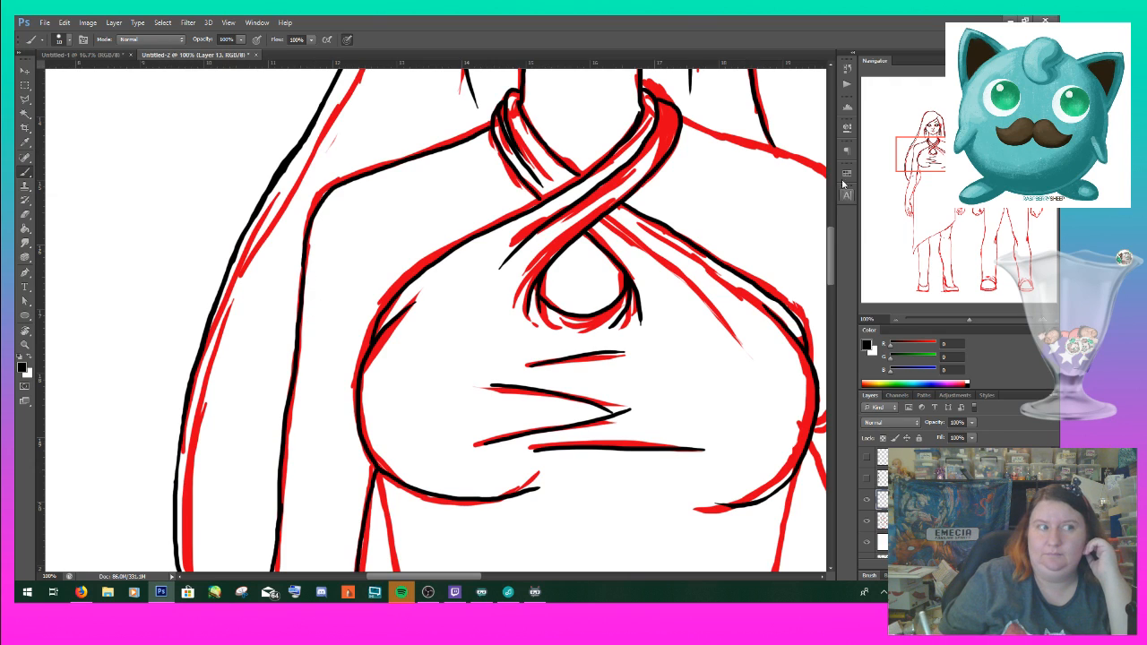
- Ink the two spiral curls of the ornament on the female's upper arm nearest the male, with the curved stem joining her top
left_click_drag(918, 152, 945, 164)
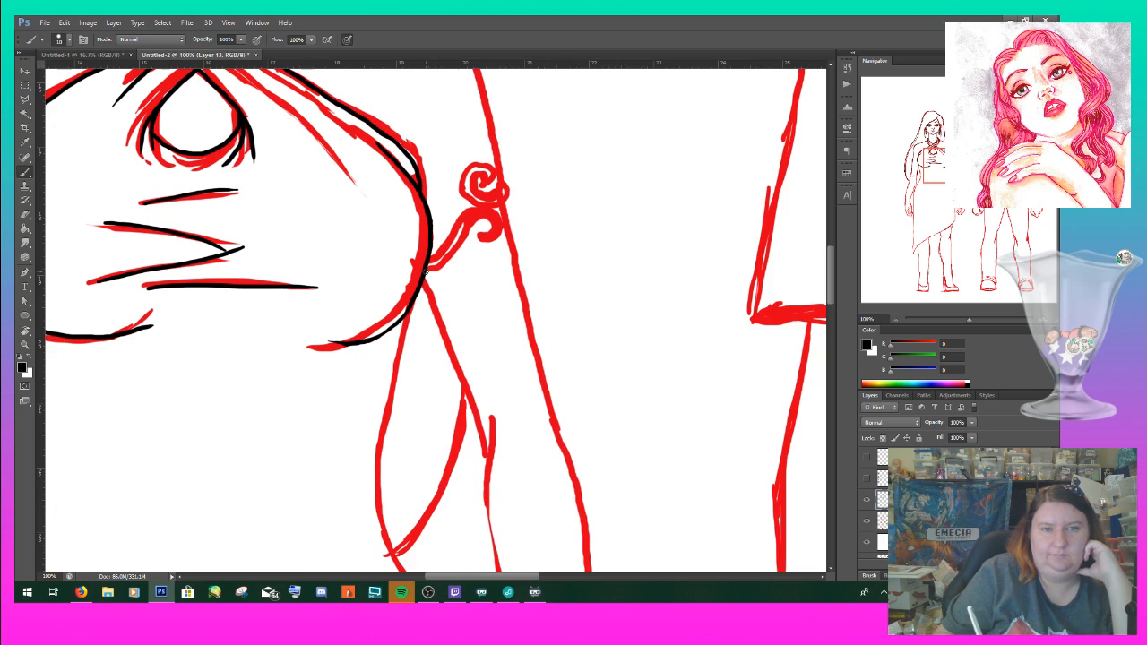
left_click_drag(446, 267, 461, 246)
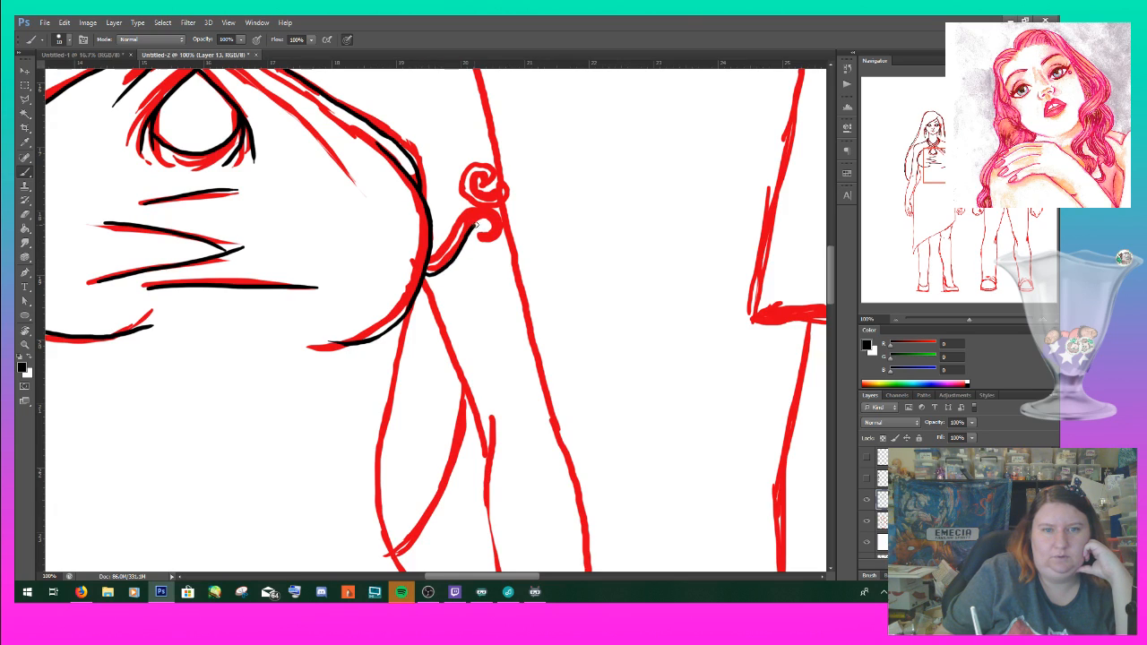
left_click_drag(478, 236, 488, 240)
left_click_drag(432, 265, 455, 237)
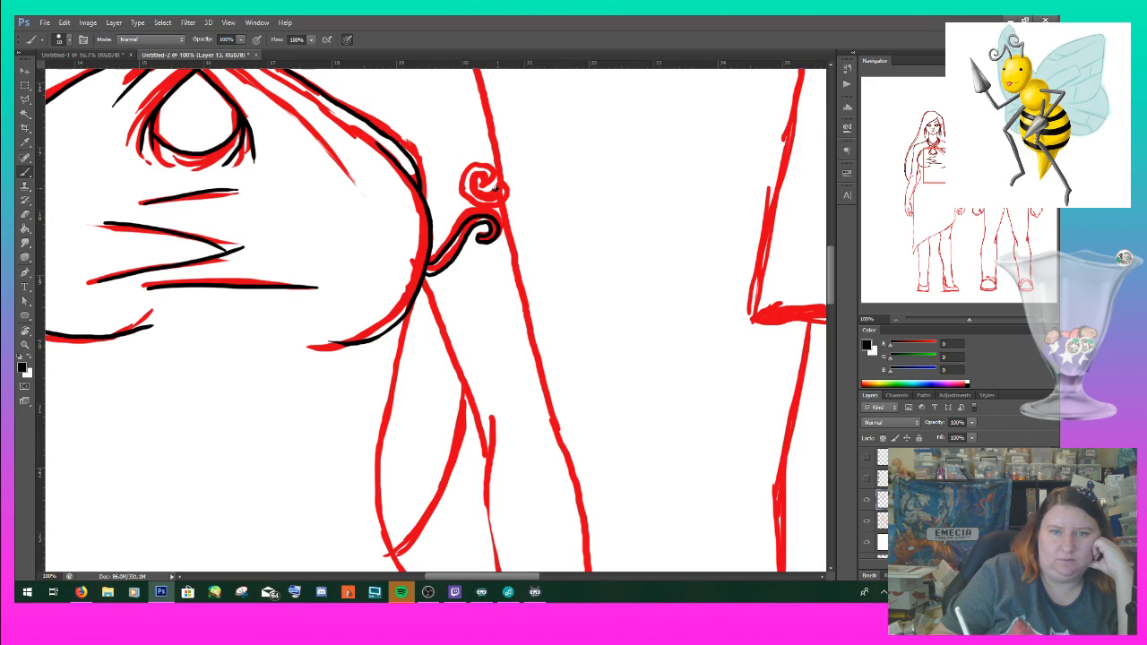
left_click_drag(496, 186, 499, 166)
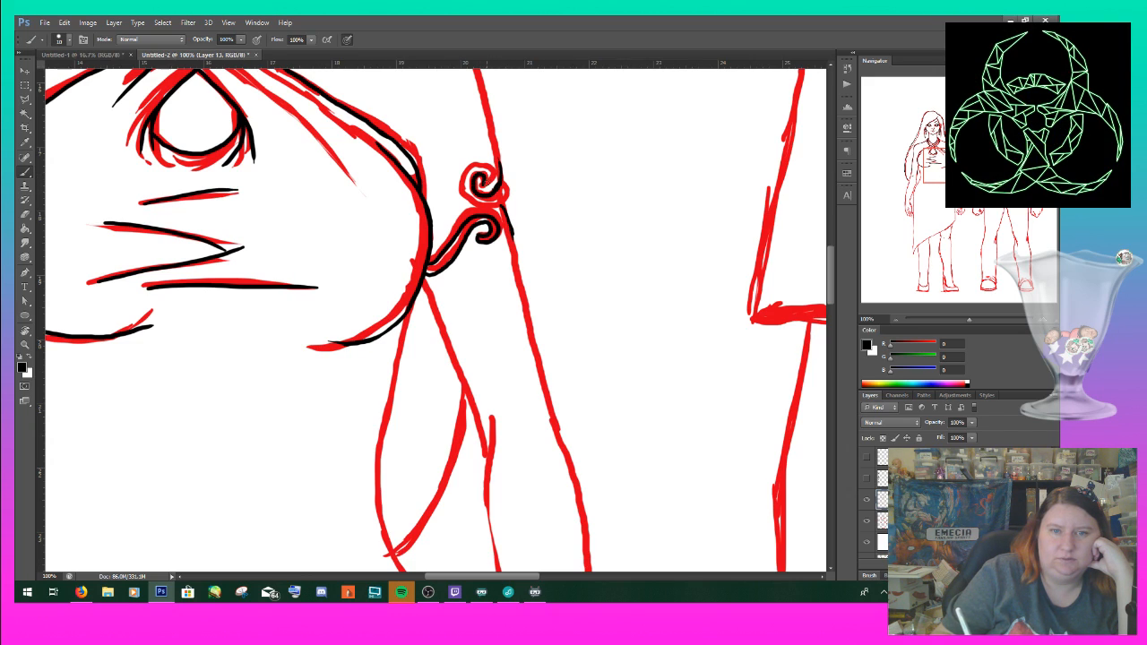
mouse_move(469, 169)
left_mouse_down()
mouse_move(464, 193)
mouse_move(506, 183)
mouse_move(494, 178)
left_mouse_up()
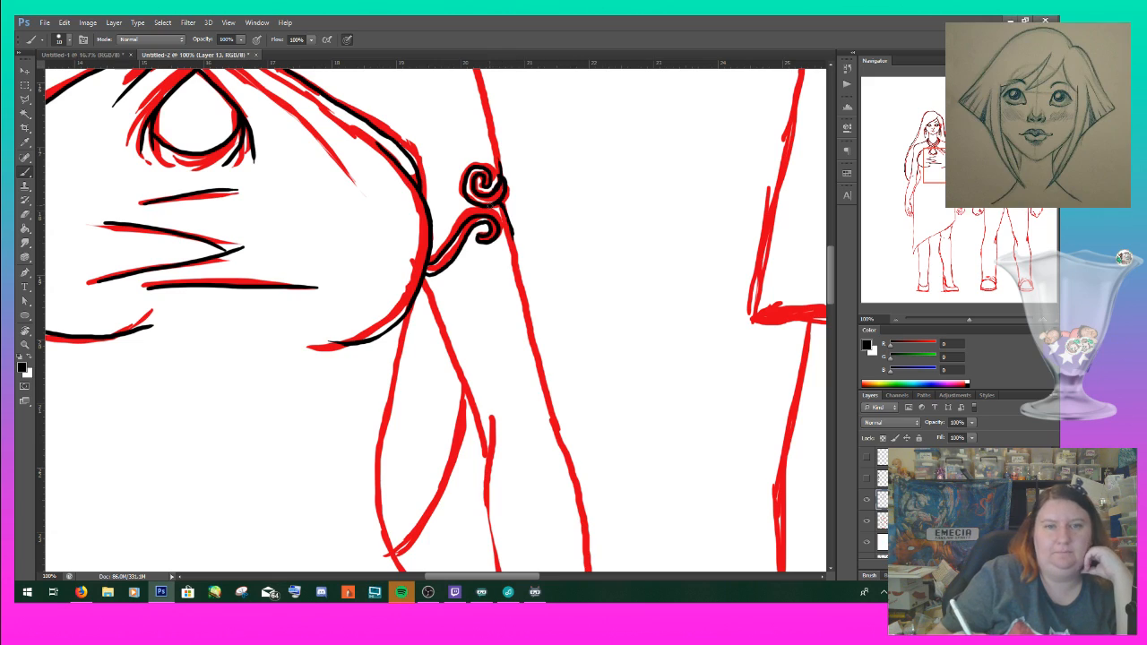
- Ink the inner edge of the female's arm nearest the male and the curved line between that arm and her waist
left_click_drag(423, 276, 487, 489)
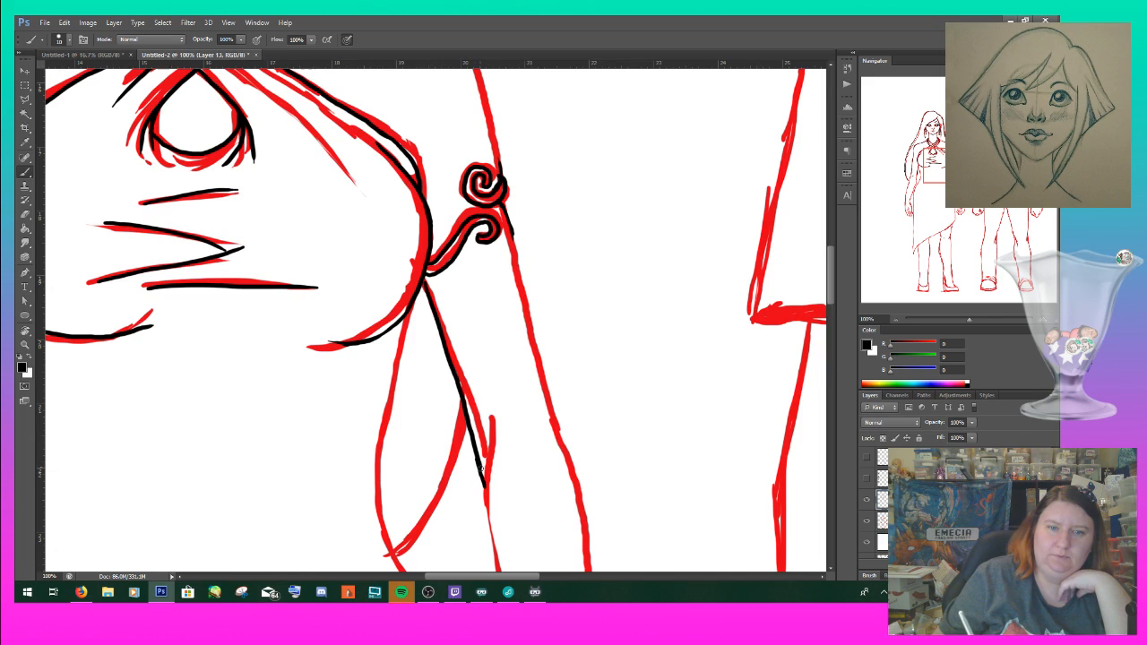
mouse_move(419, 529)
left_mouse_down()
mouse_move(396, 554)
mouse_move(459, 459)
mouse_move(466, 422)
left_mouse_up()
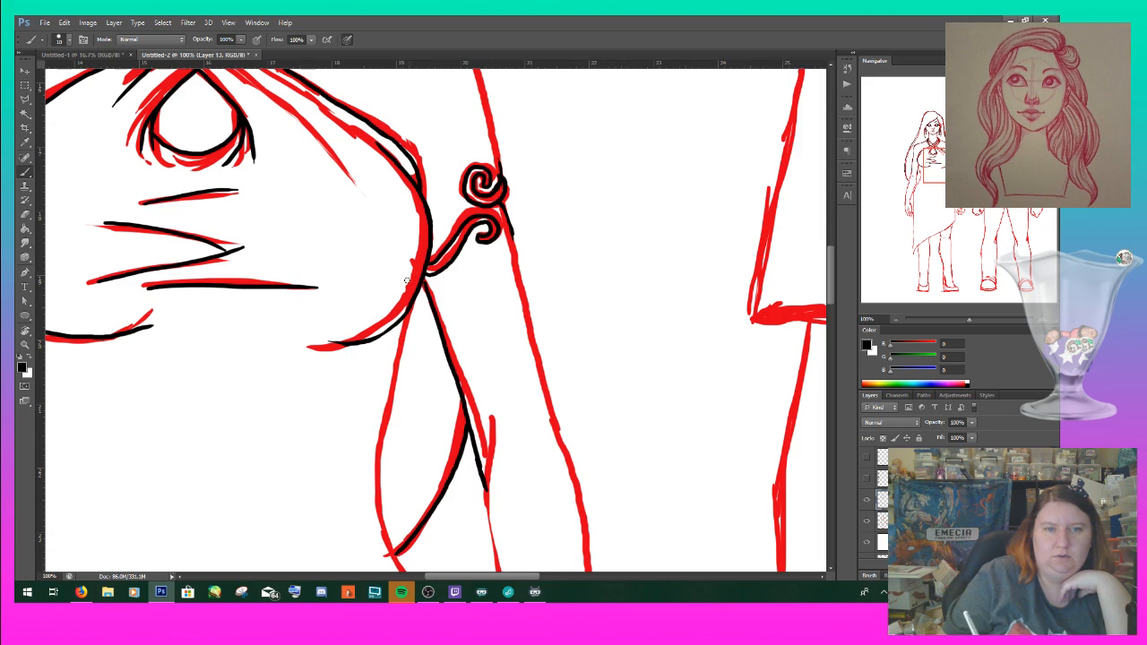
- Ink the female's waist line below the bust nearest the male, and her shoulder on that side from the neck strap to the arm ornament
mouse_move(408, 322)
left_mouse_down()
mouse_move(381, 460)
mouse_move(379, 531)
mouse_move(394, 561)
left_mouse_up()
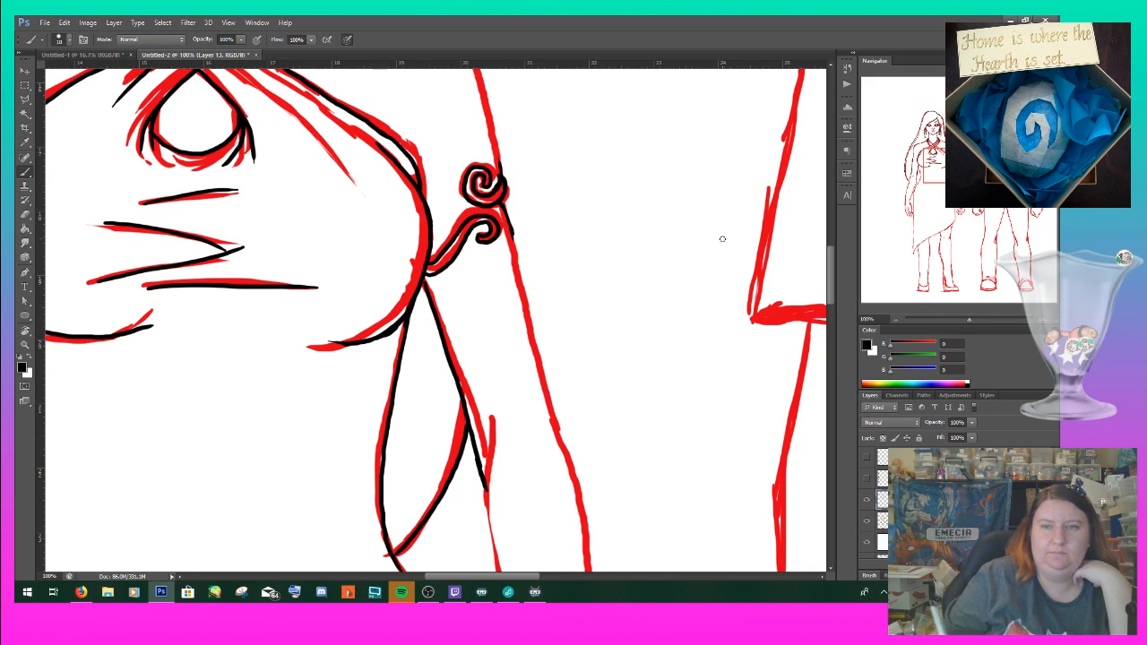
left_click_drag(948, 162, 946, 149)
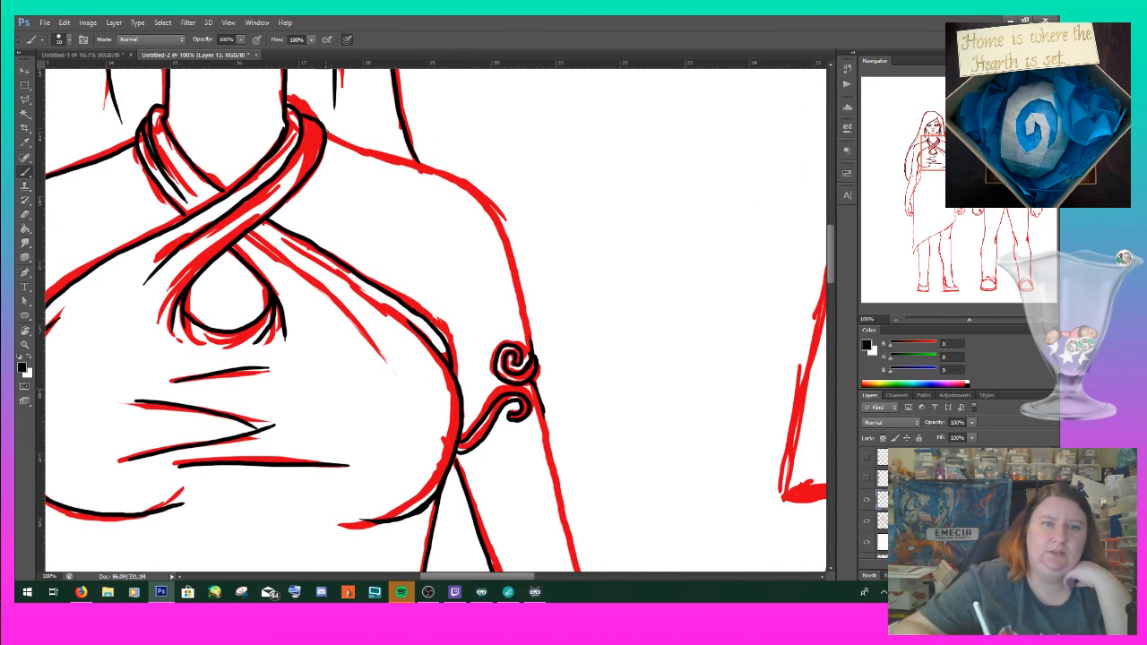
mouse_move(323, 133)
left_mouse_down()
mouse_move(455, 167)
mouse_move(437, 177)
mouse_move(504, 228)
mouse_move(530, 351)
left_mouse_up()
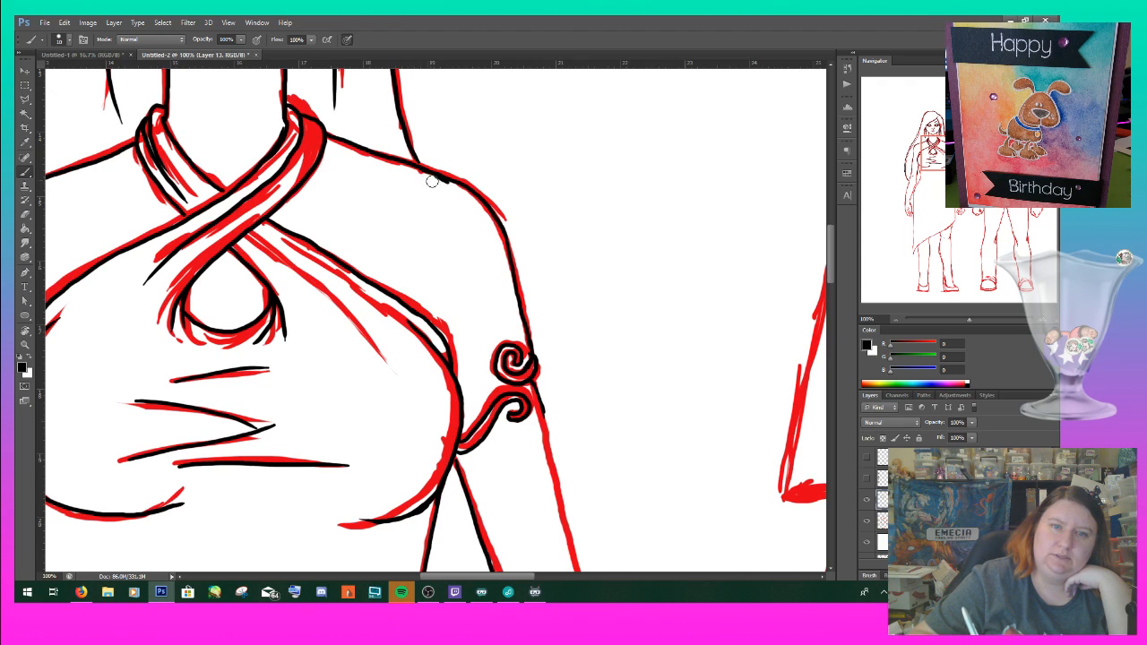
right_click(459, 202)
left_click(631, 292)
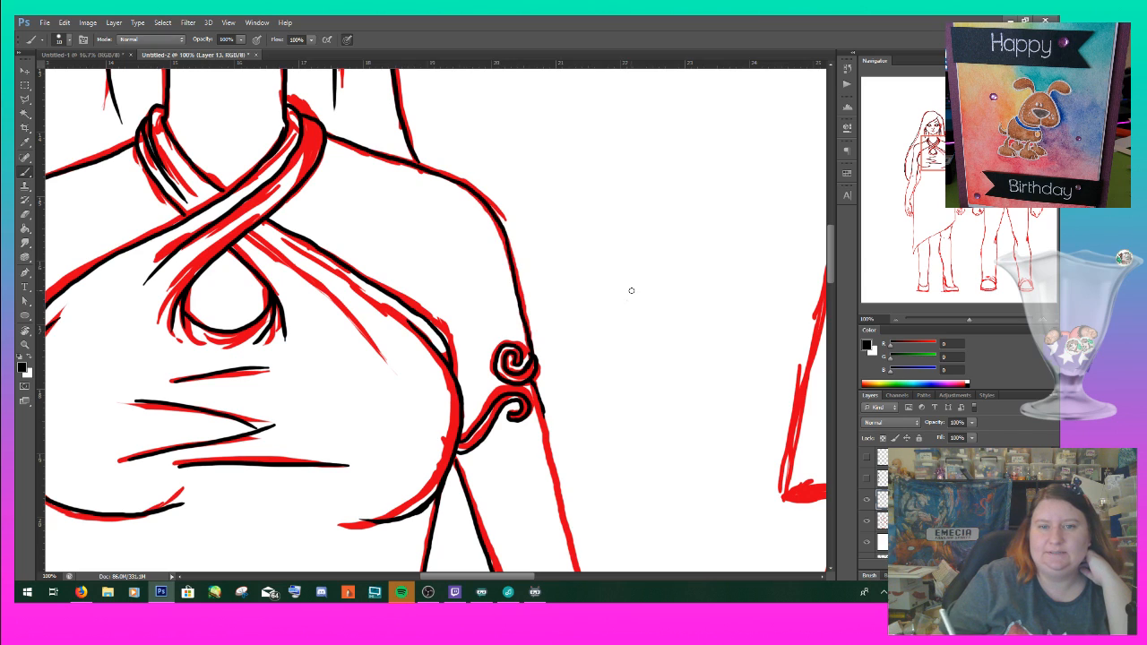
- Ink both edges of the female's forearm farther from the male, from the elbow to the wrist, extending the outer edge along the hand
left_click_drag(950, 151, 916, 179)
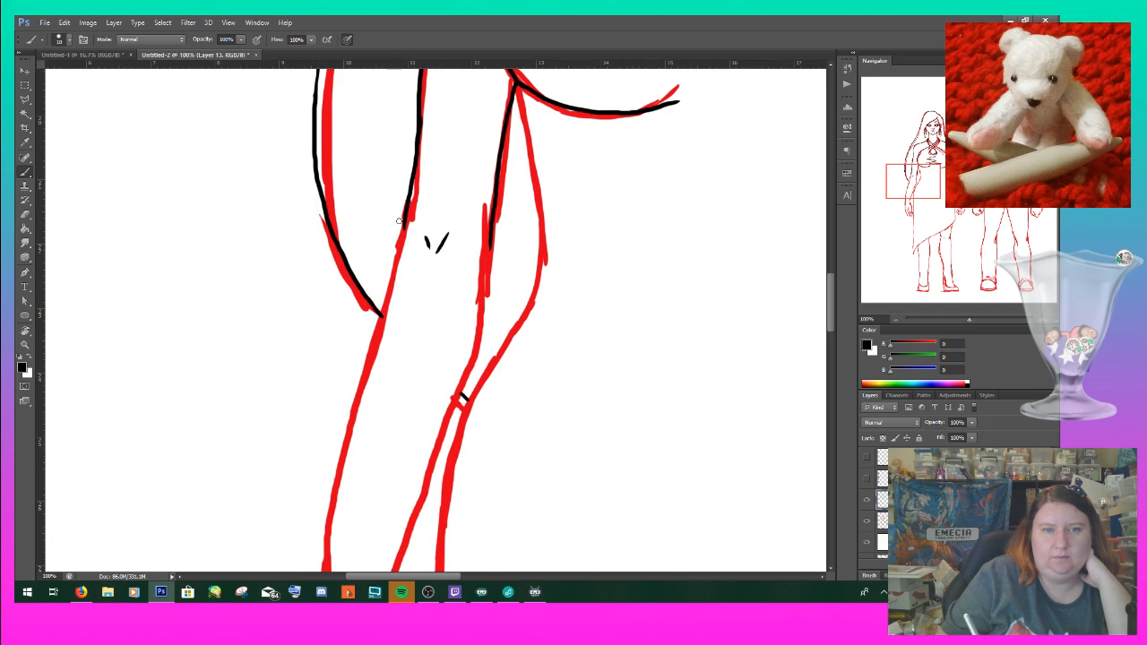
left_click_drag(401, 224, 346, 444)
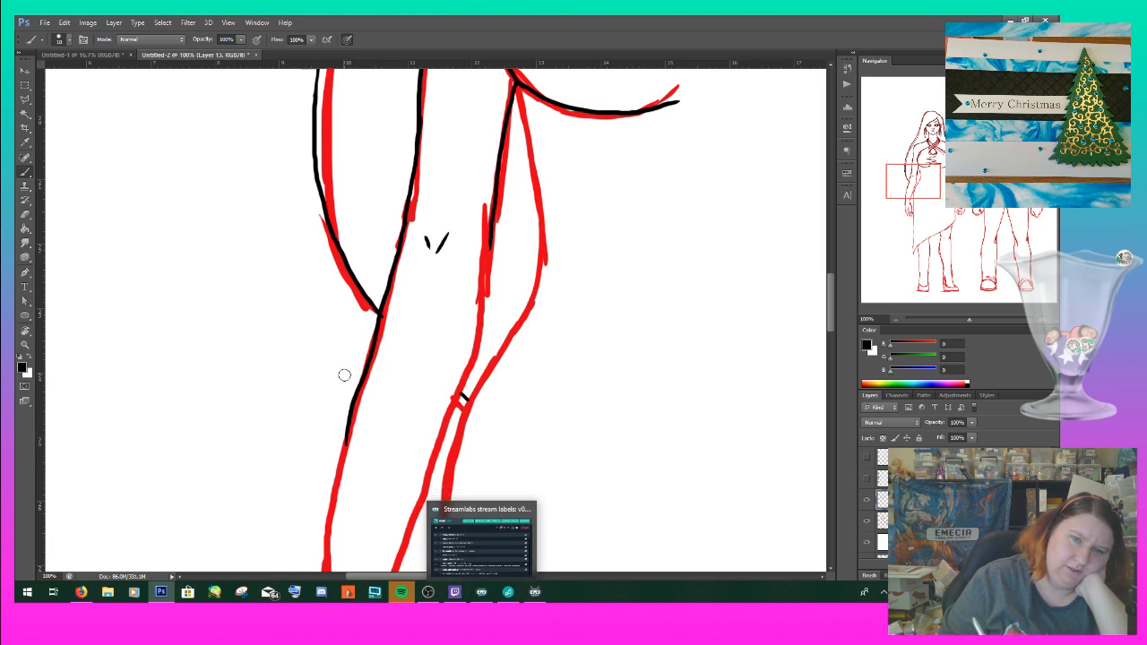
key("ctrl+z")
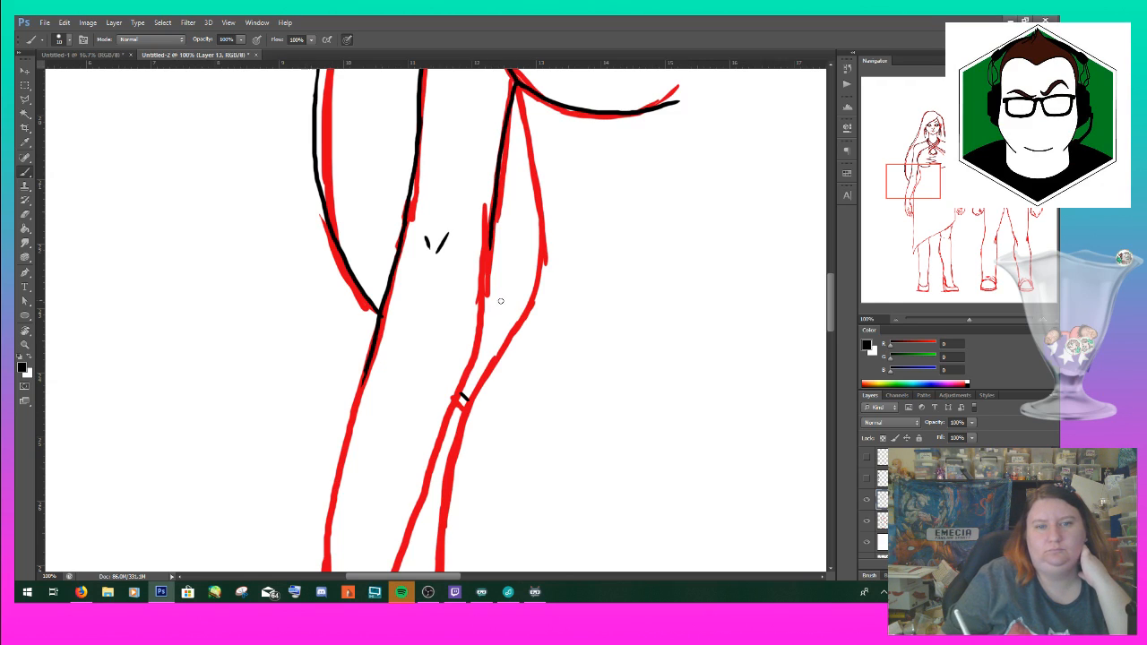
mouse_move(491, 236)
left_mouse_down()
mouse_move(462, 391)
mouse_move(425, 483)
left_mouse_up()
mouse_move(446, 423)
left_mouse_down()
mouse_move(418, 508)
mouse_move(400, 541)
mouse_move(386, 537)
mouse_move(425, 336)
left_mouse_up()
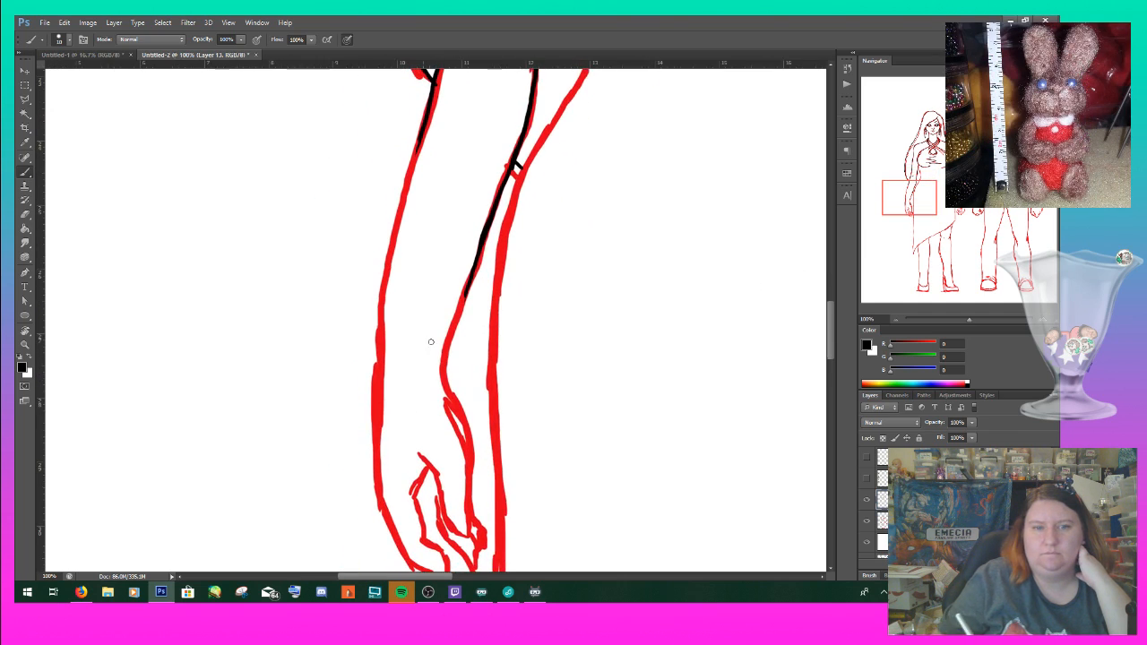
mouse_move(444, 390)
left_mouse_down()
mouse_move(461, 308)
mouse_move(454, 322)
left_mouse_up()
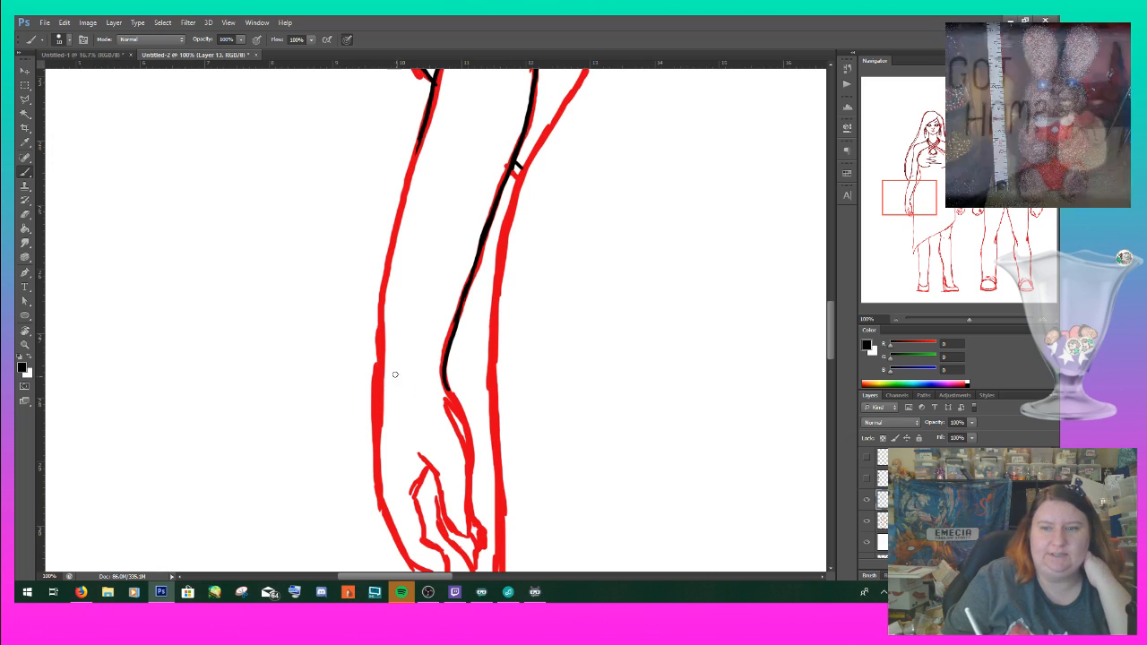
left_click_drag(376, 332, 372, 497)
mouse_move(426, 124)
left_mouse_down()
mouse_move(391, 235)
mouse_move(374, 347)
left_mouse_up()
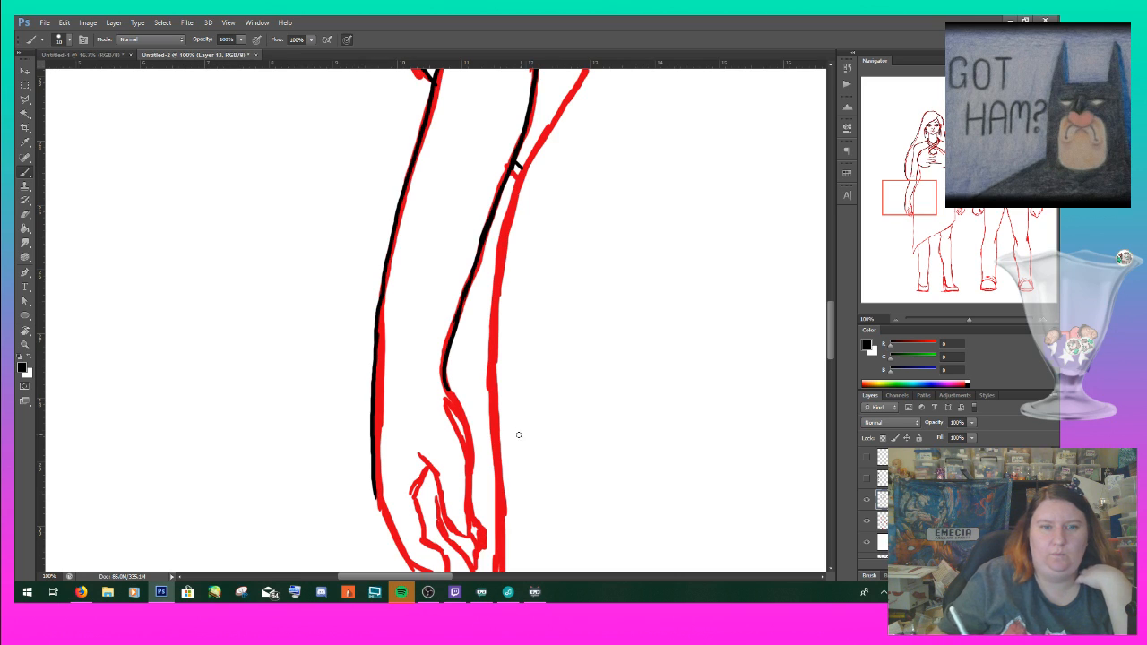
- Ink the inner wrist and the thumb with its nail in black over the red sketch of the woman's first hand
left_click_drag(833, 326, 833, 348)
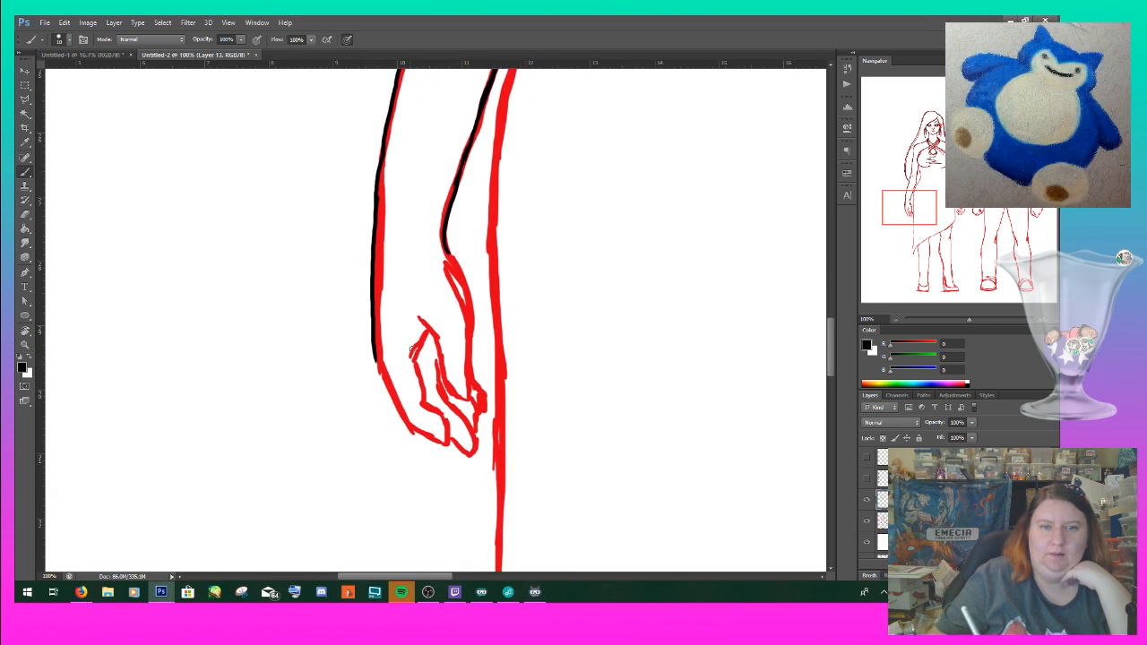
mouse_move(419, 318)
left_mouse_down()
mouse_move(440, 345)
mouse_move(442, 383)
mouse_move(469, 401)
mouse_move(467, 332)
left_mouse_up()
mouse_move(446, 253)
left_mouse_down()
mouse_move(471, 341)
mouse_move(460, 397)
mouse_move(457, 367)
left_mouse_up()
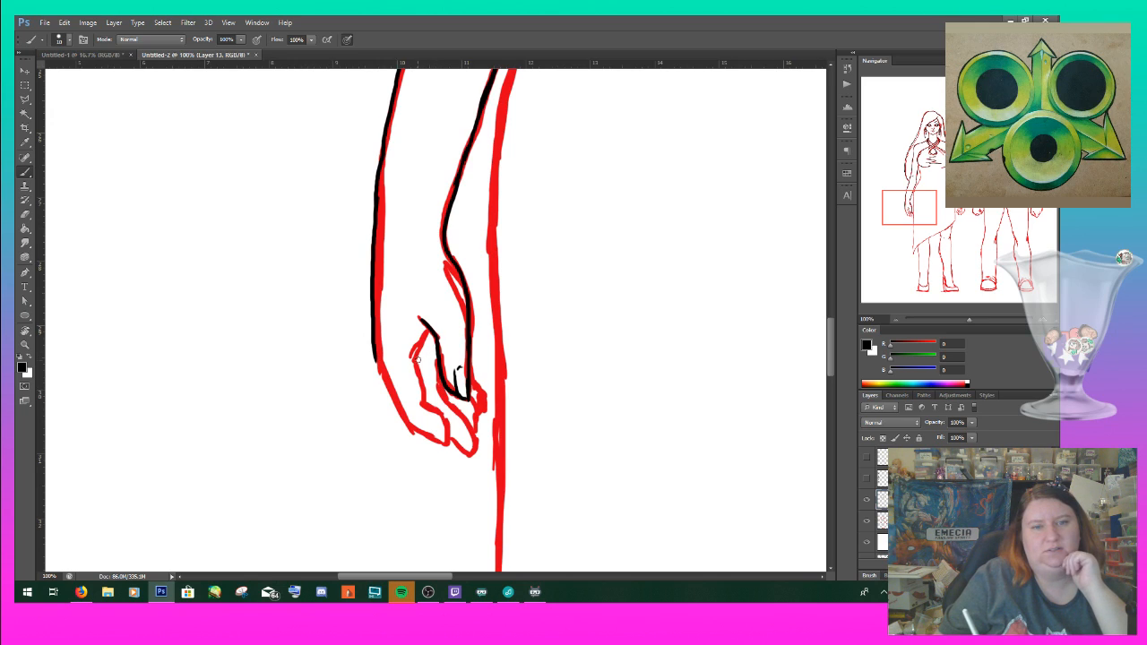
mouse_move(420, 426)
left_mouse_down()
mouse_move(442, 436)
mouse_move(421, 428)
left_mouse_up()
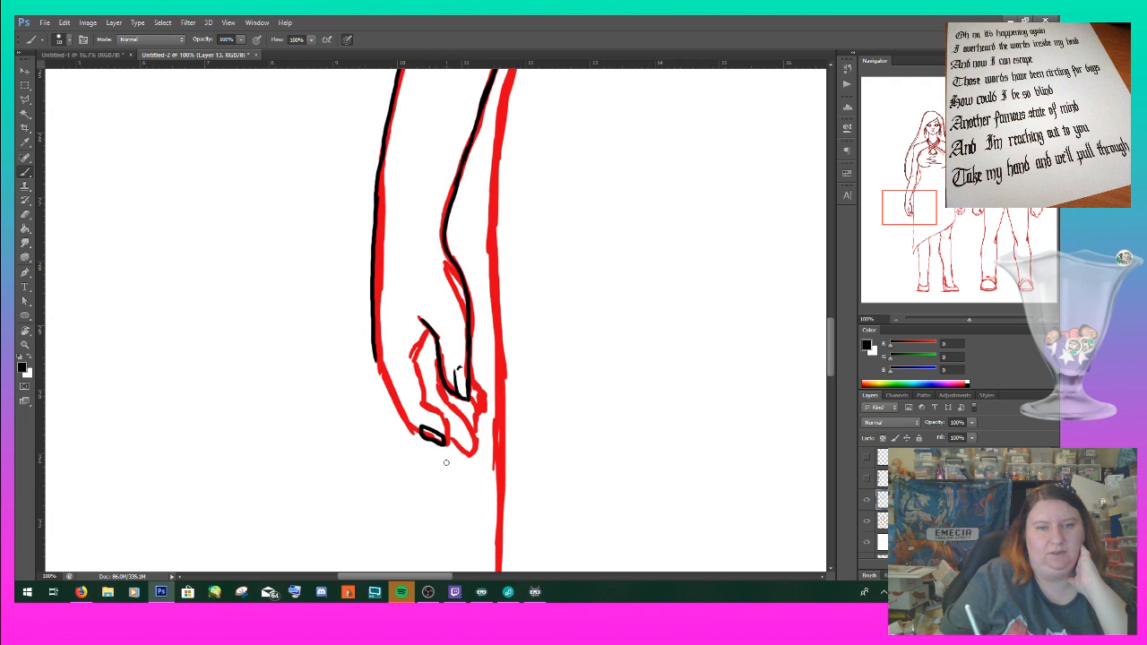
key("ctrl+z")
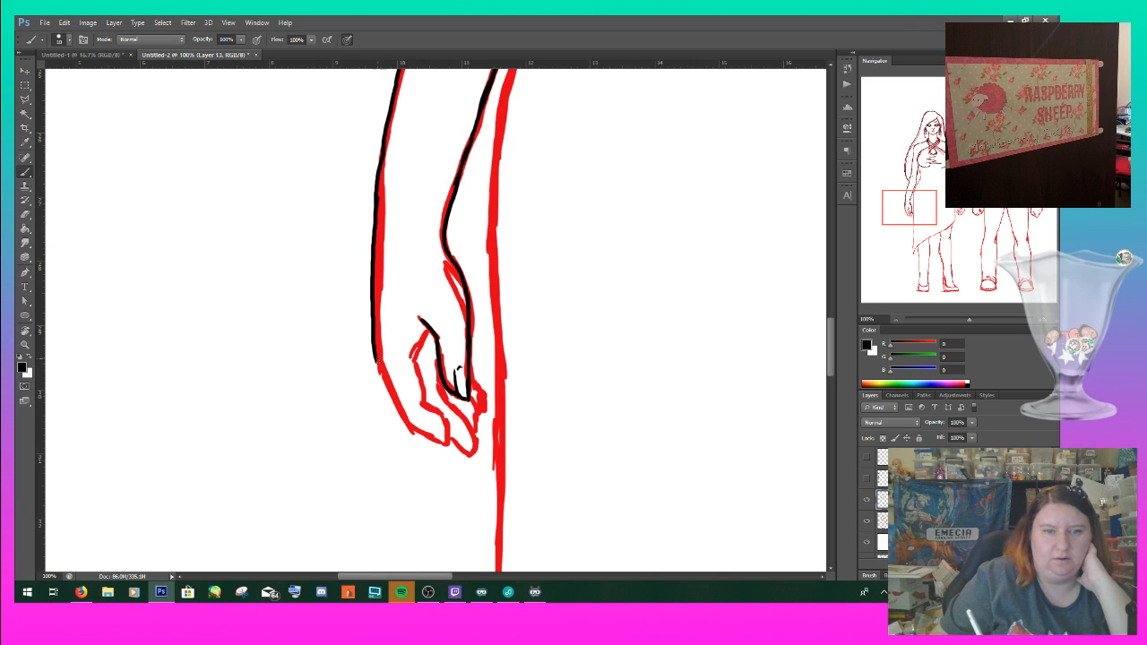
- Ink the outer edge and the fingers of the woman's first hand in black, following the red sketch
mouse_move(377, 360)
left_mouse_down()
mouse_move(411, 429)
mouse_move(446, 446)
mouse_move(417, 357)
left_mouse_up()
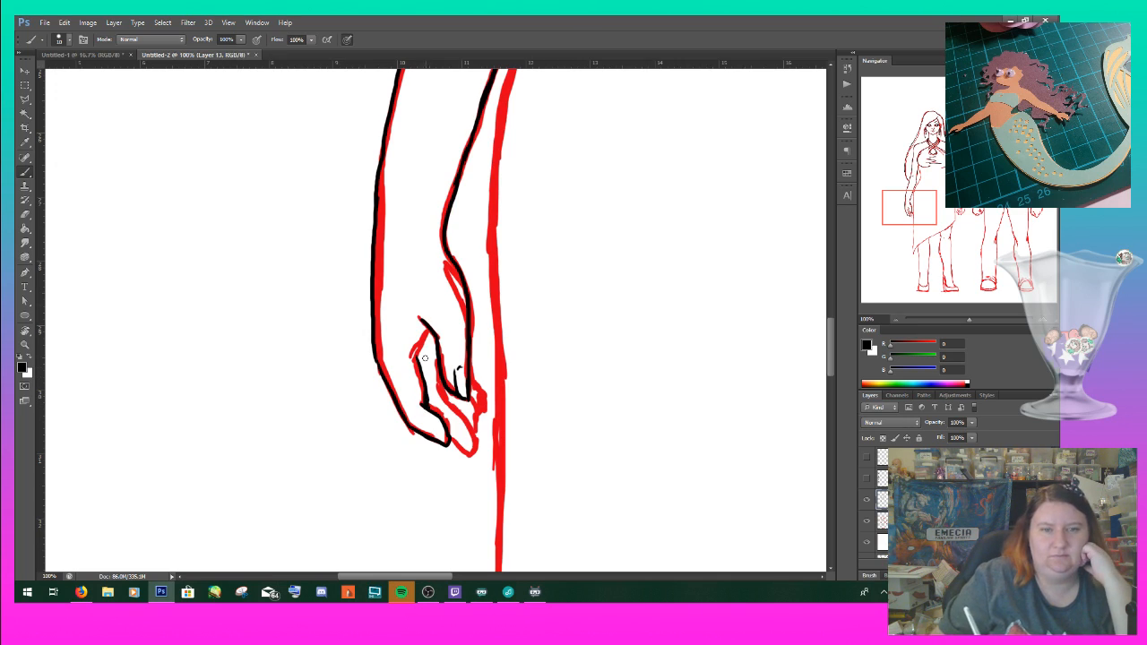
left_click_drag(416, 360, 423, 347)
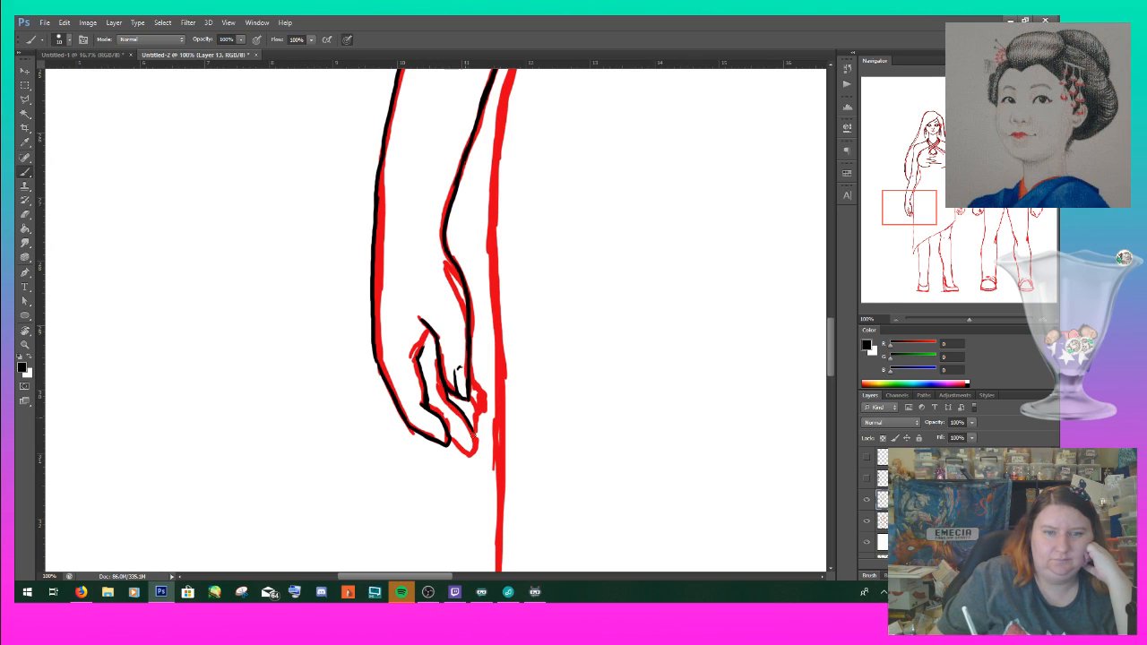
mouse_move(468, 456)
left_mouse_down()
mouse_move(475, 441)
mouse_move(443, 441)
left_mouse_up()
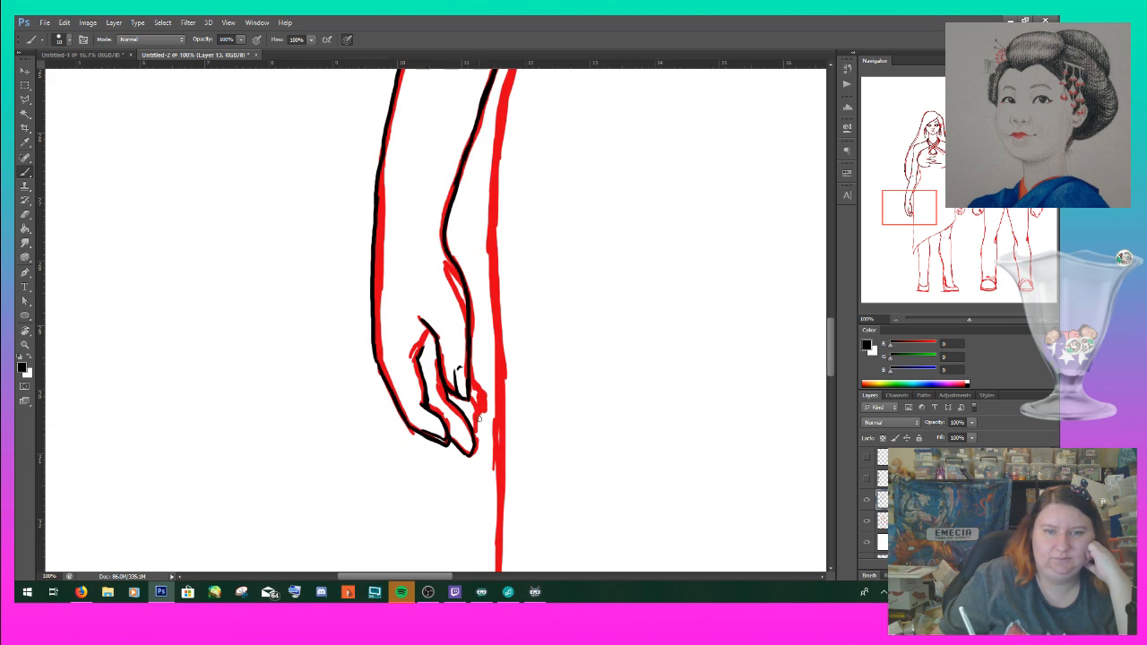
mouse_move(466, 396)
left_mouse_down()
mouse_move(481, 420)
mouse_move(484, 395)
mouse_move(484, 407)
left_mouse_up()
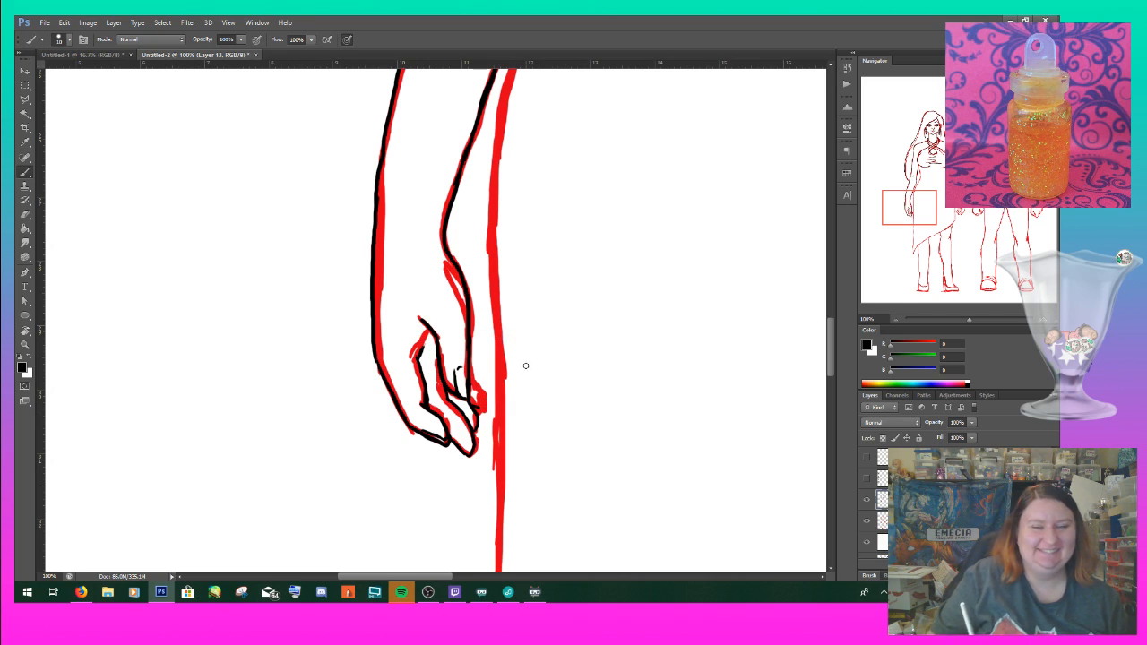
left_click_drag(469, 385, 484, 409)
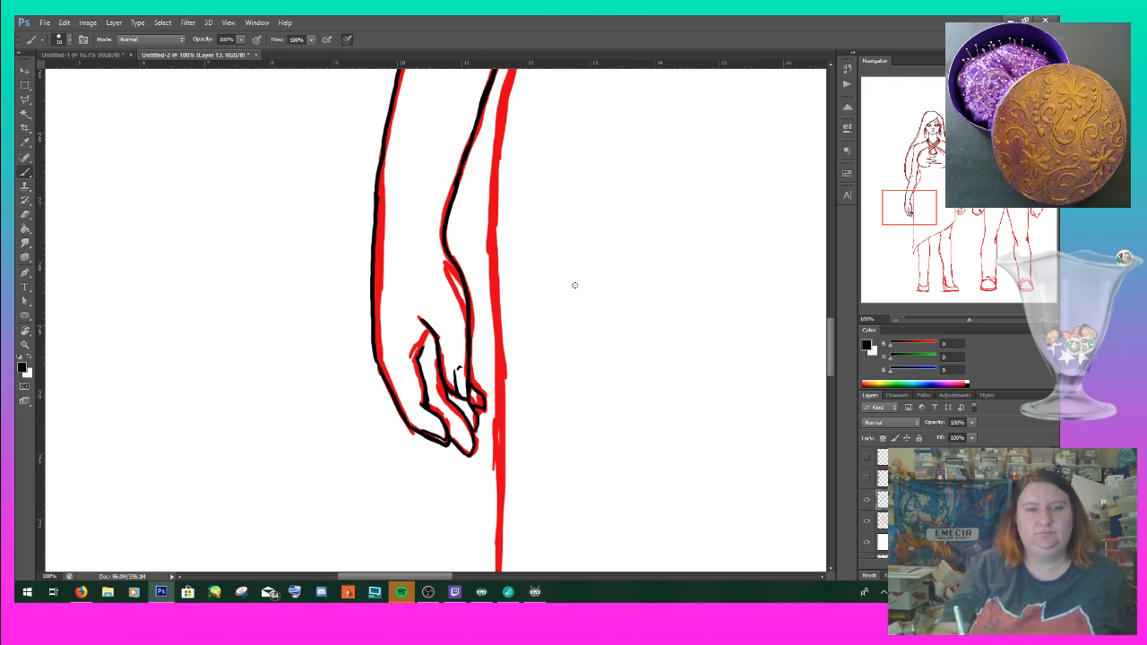
- Ink the upper part of the other arm's inner edge and the torso contour from waist to hip in black
left_click_drag(916, 213, 941, 184)
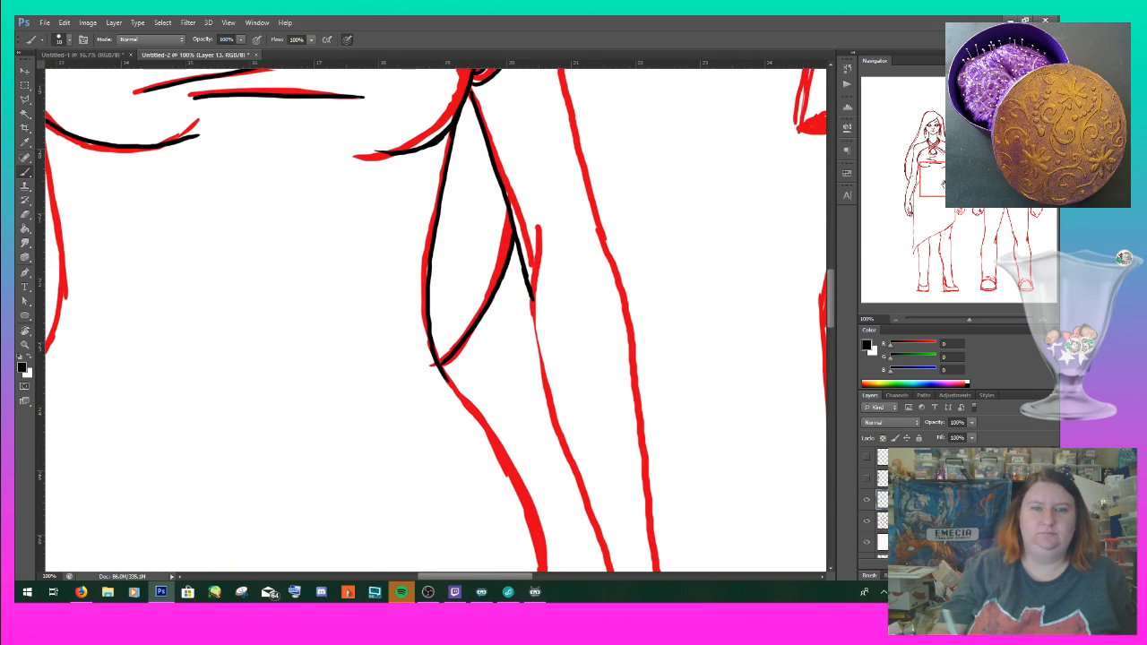
mouse_move(539, 252)
left_mouse_down()
mouse_move(529, 357)
mouse_move(565, 452)
left_mouse_up()
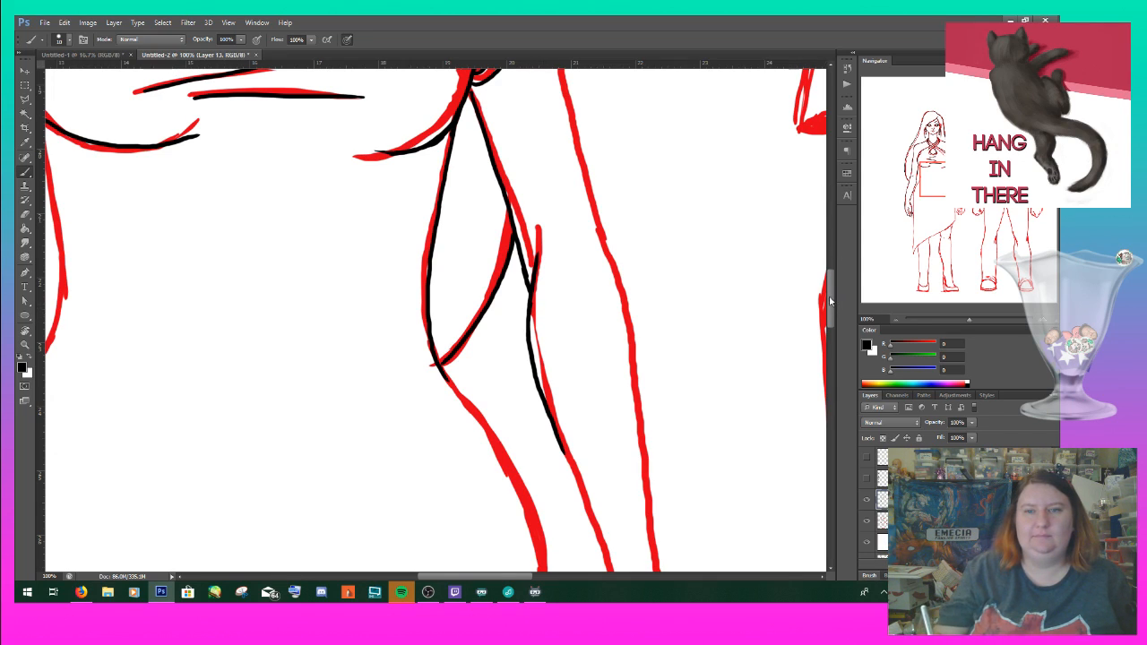
left_click_drag(831, 302, 832, 314)
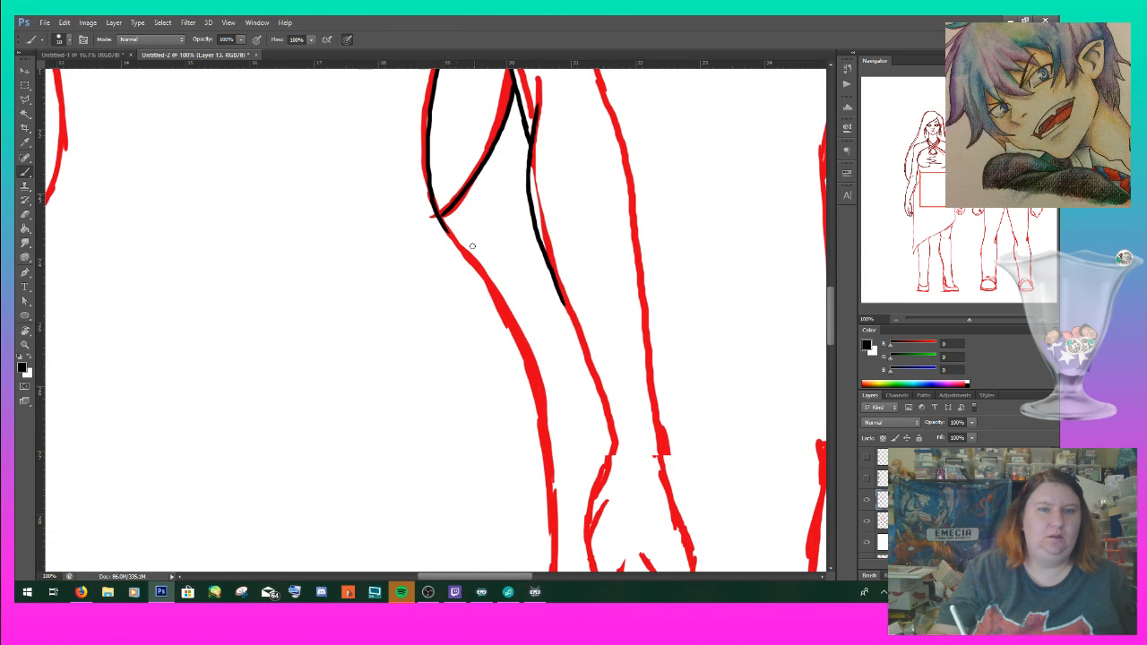
mouse_move(439, 220)
left_mouse_down()
mouse_move(504, 309)
mouse_move(532, 378)
left_mouse_up()
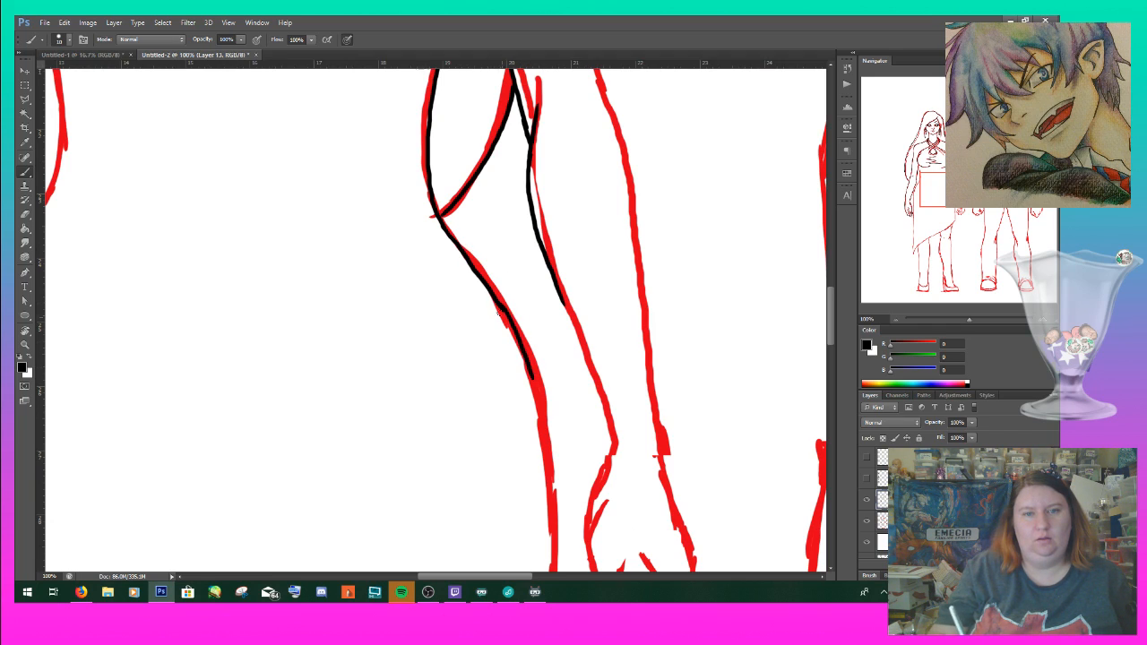
left_click_drag(466, 256, 500, 302)
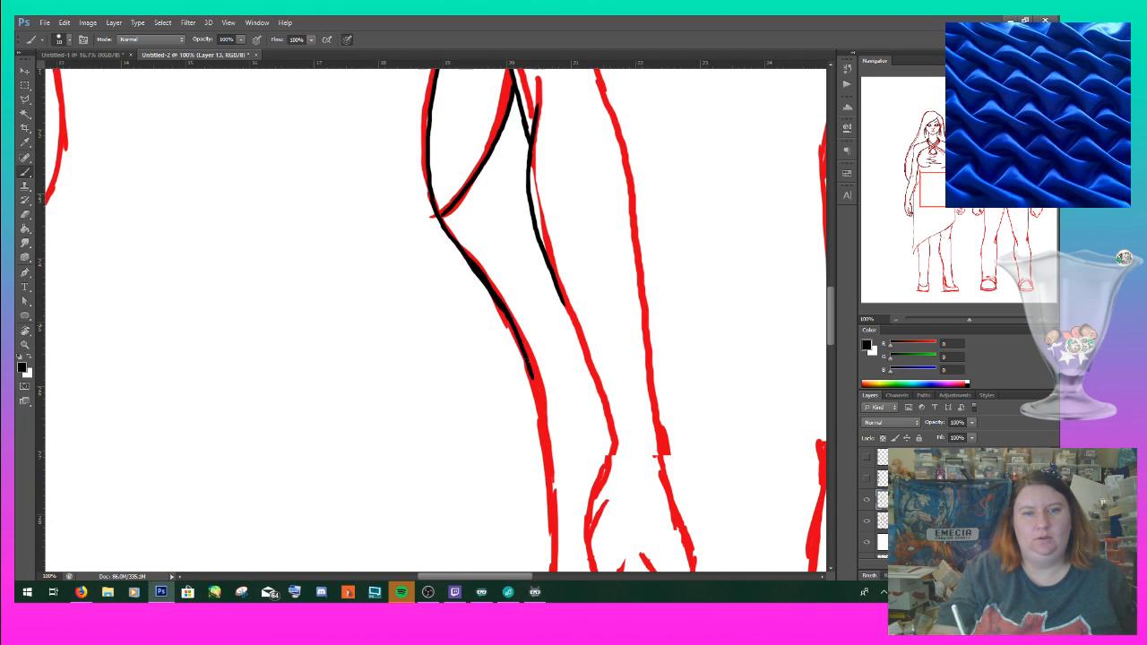
left_click_drag(525, 359, 539, 417)
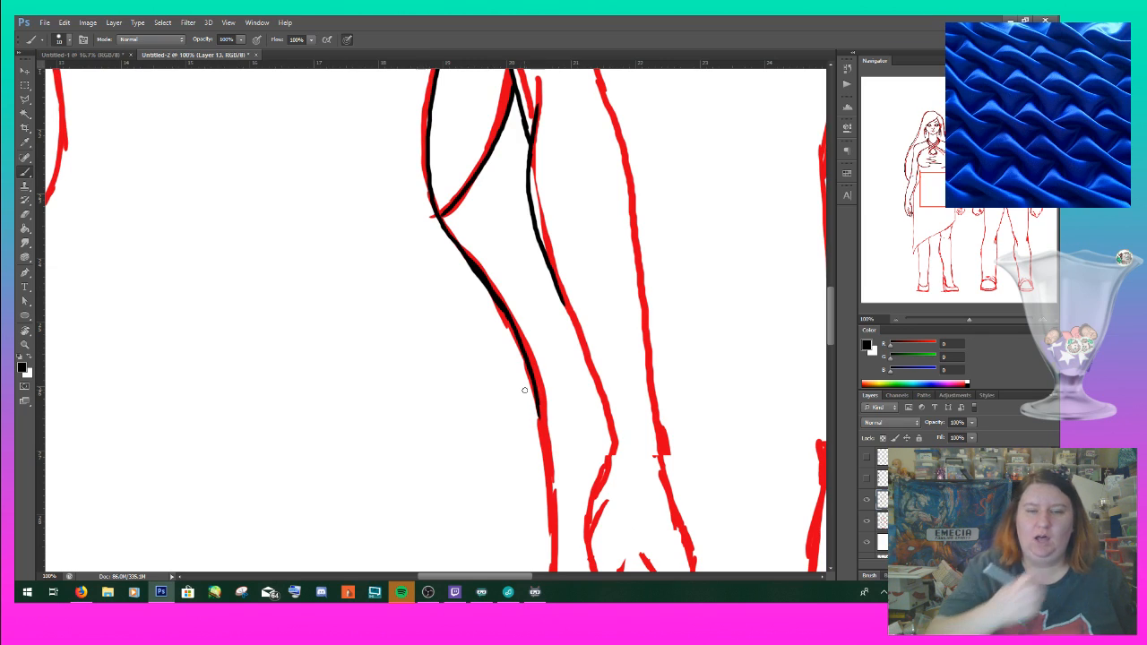
scroll(524, 390, "down", 1)
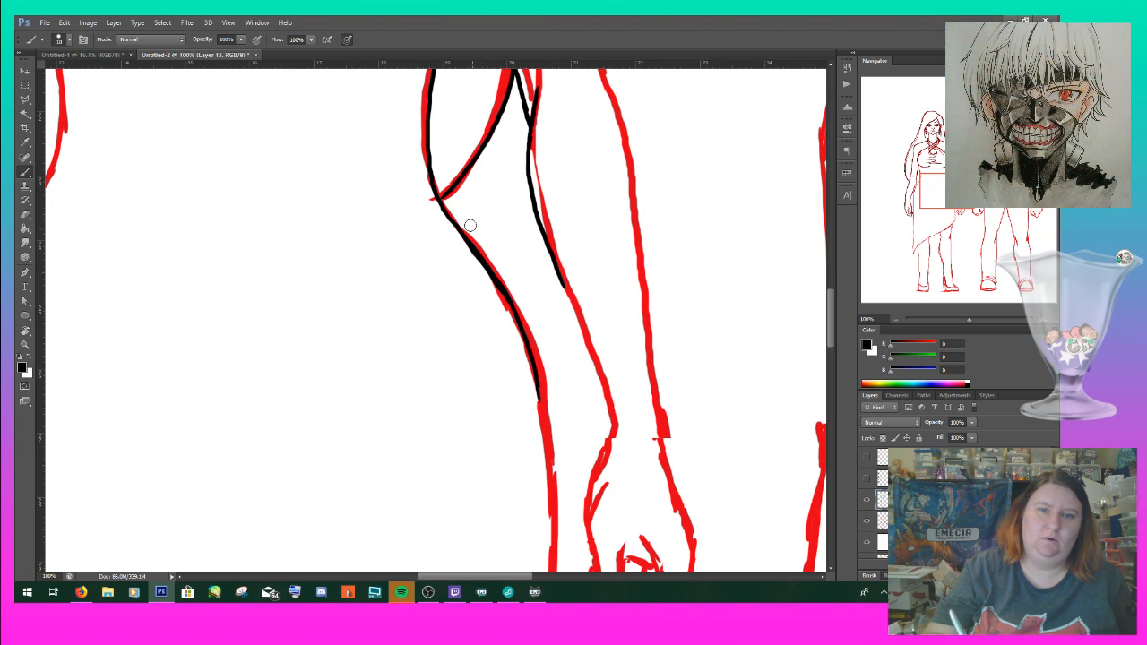
left_click_drag(927, 178, 928, 176)
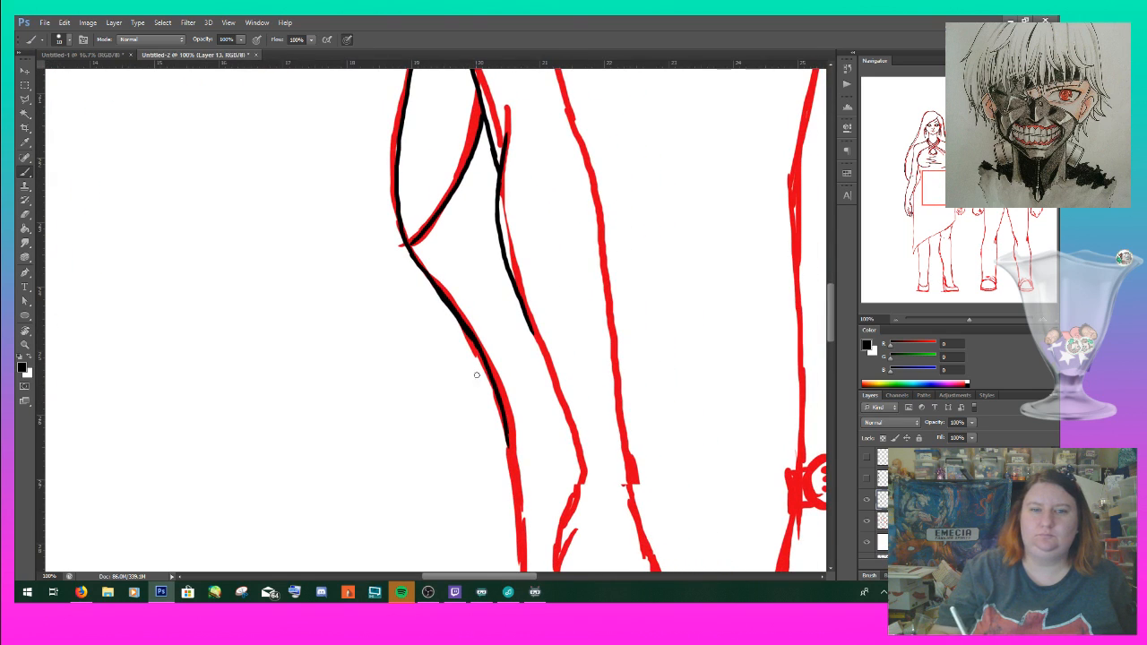
left_click_drag(533, 339, 558, 495)
key("z")
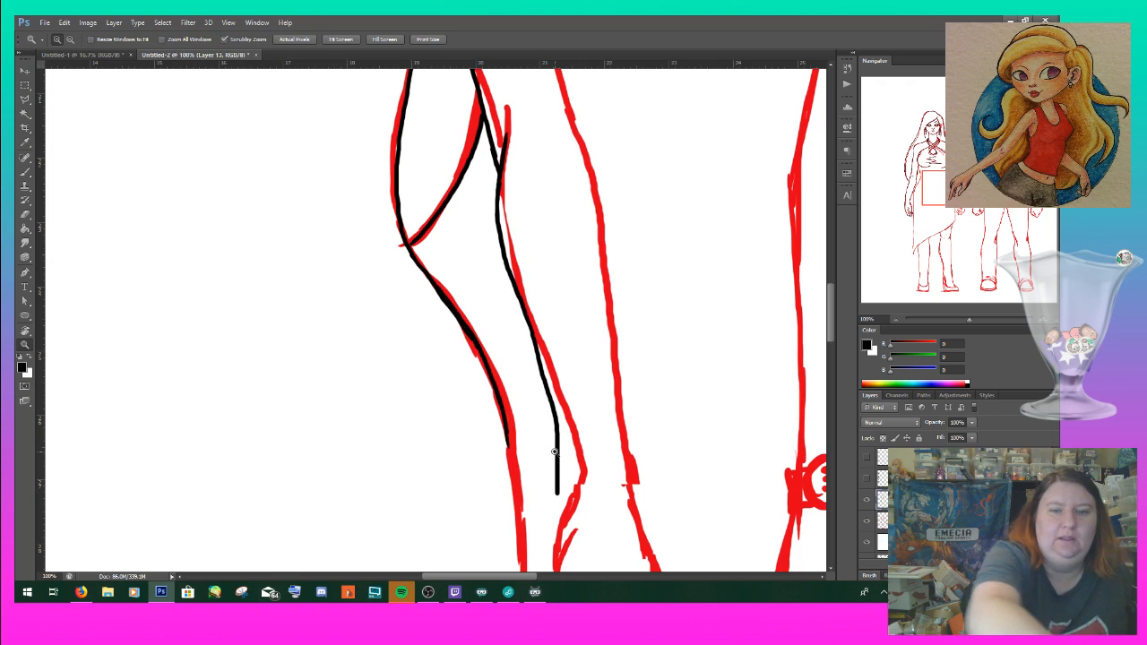
key("ctrl+z")
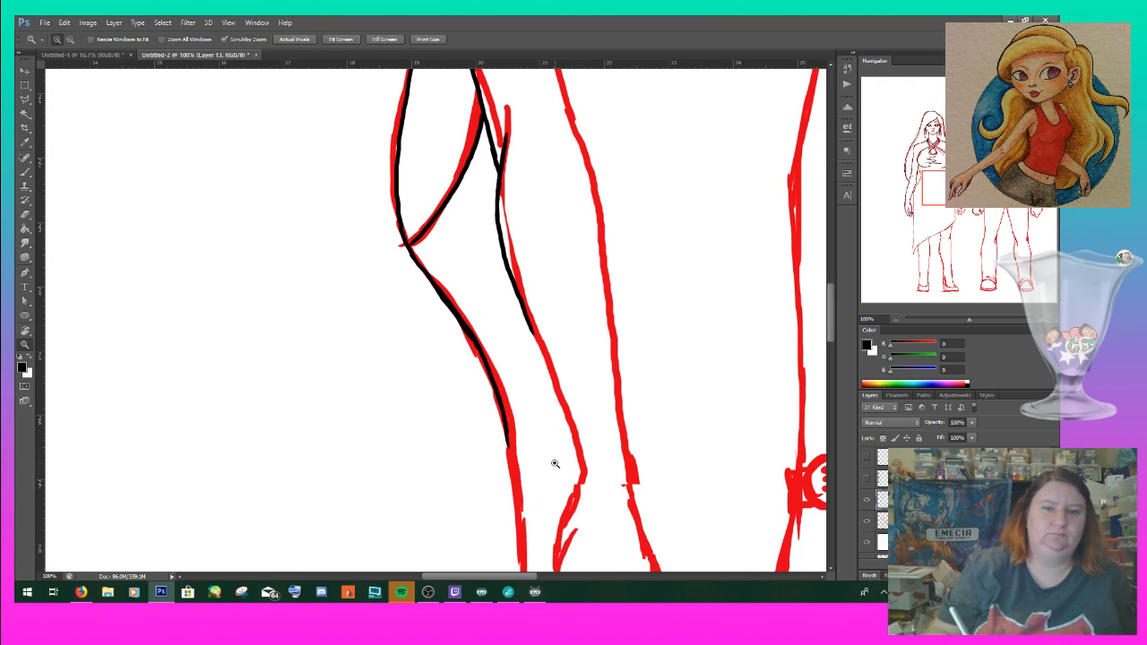
left_click(535, 331)
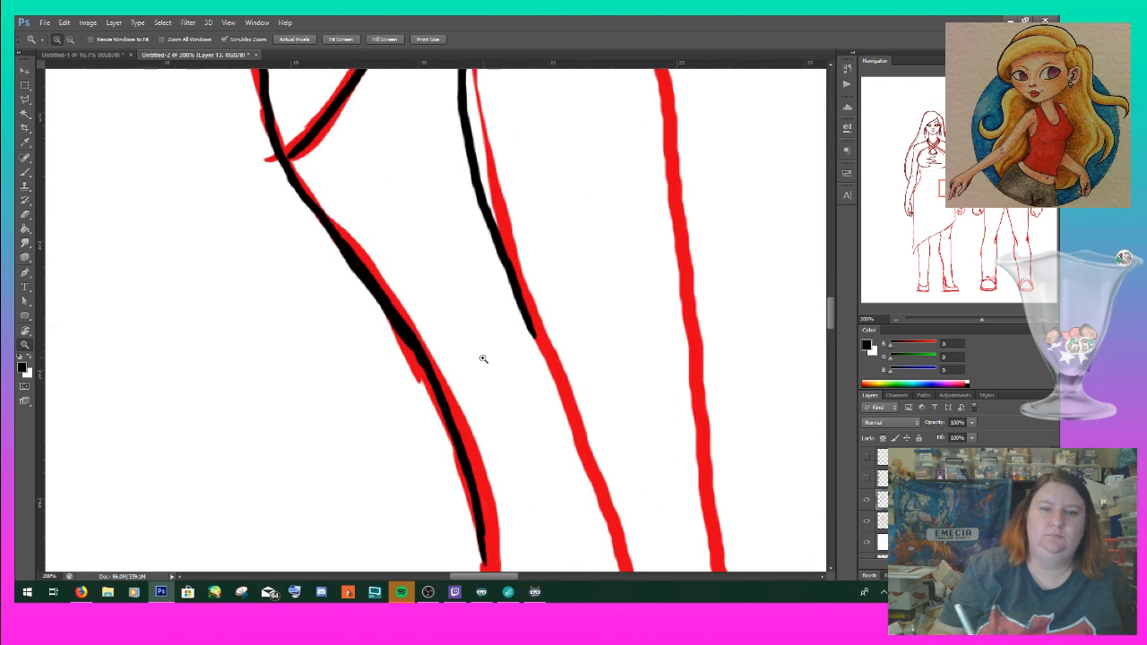
left_click(27, 174)
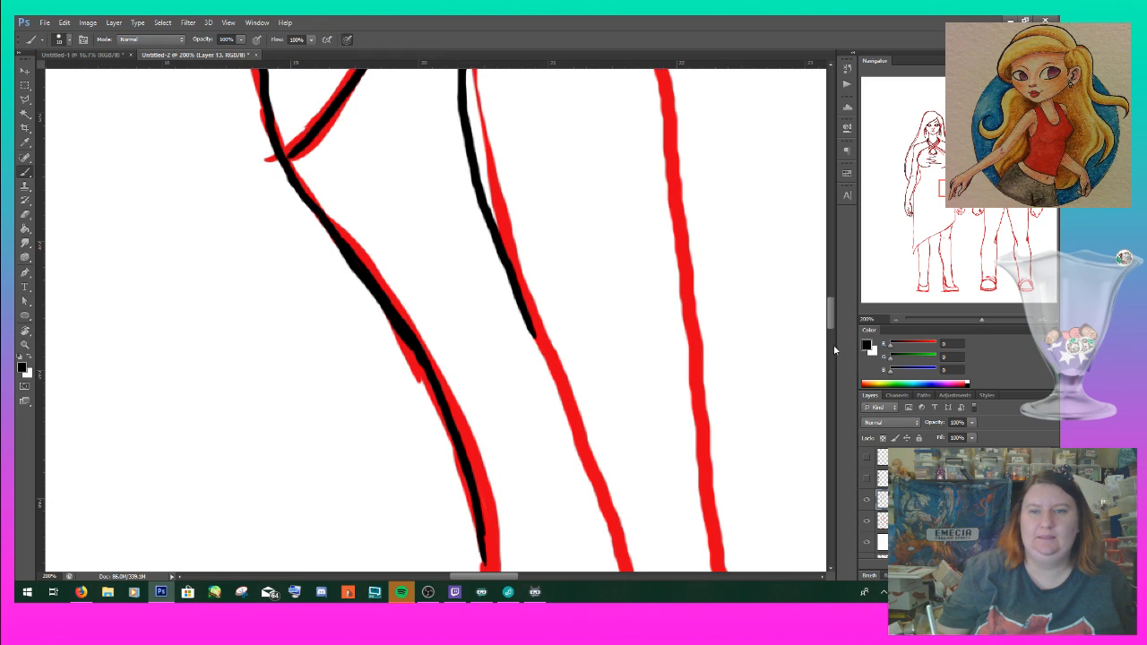
left_click(895, 318)
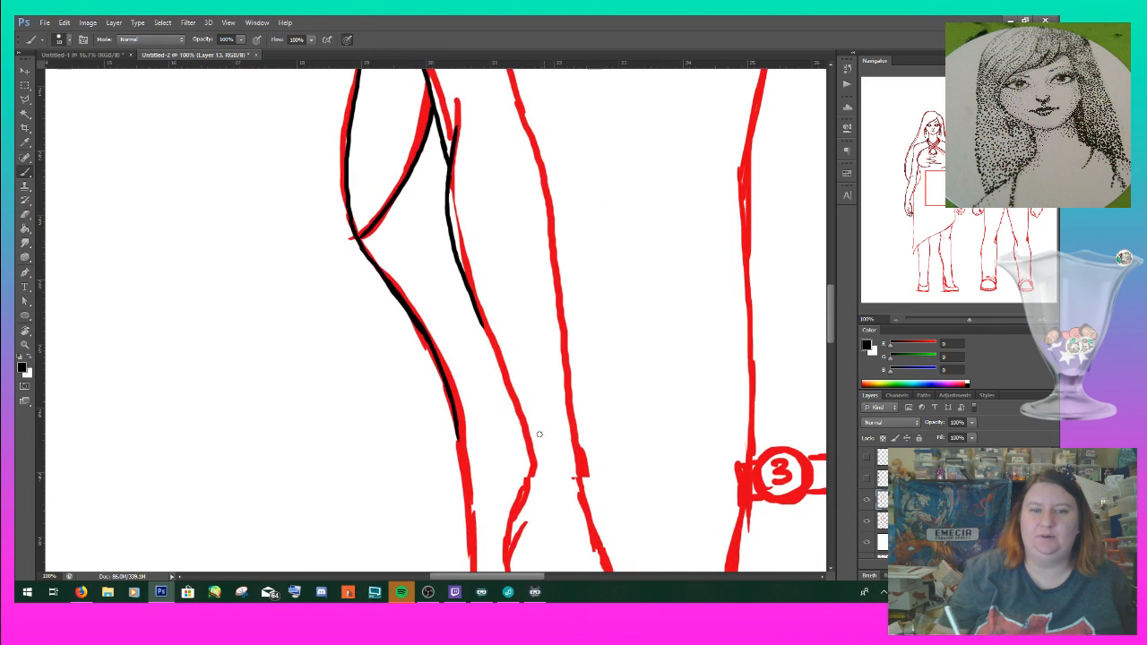
- Continue the black line along the forearm's inner edge to the wrist, cleaning up the doubled strokes near the wrist
left_click_drag(527, 472, 520, 424)
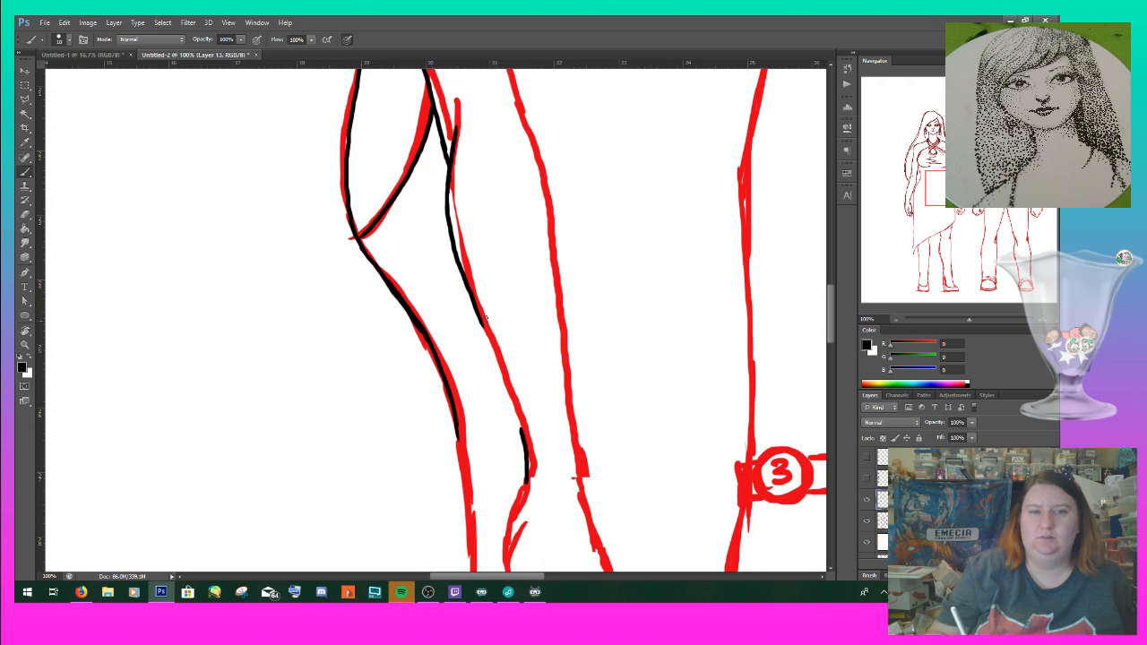
mouse_move(479, 315)
left_mouse_down()
mouse_move(523, 479)
mouse_move(522, 448)
mouse_move(518, 439)
mouse_move(504, 518)
left_mouse_up()
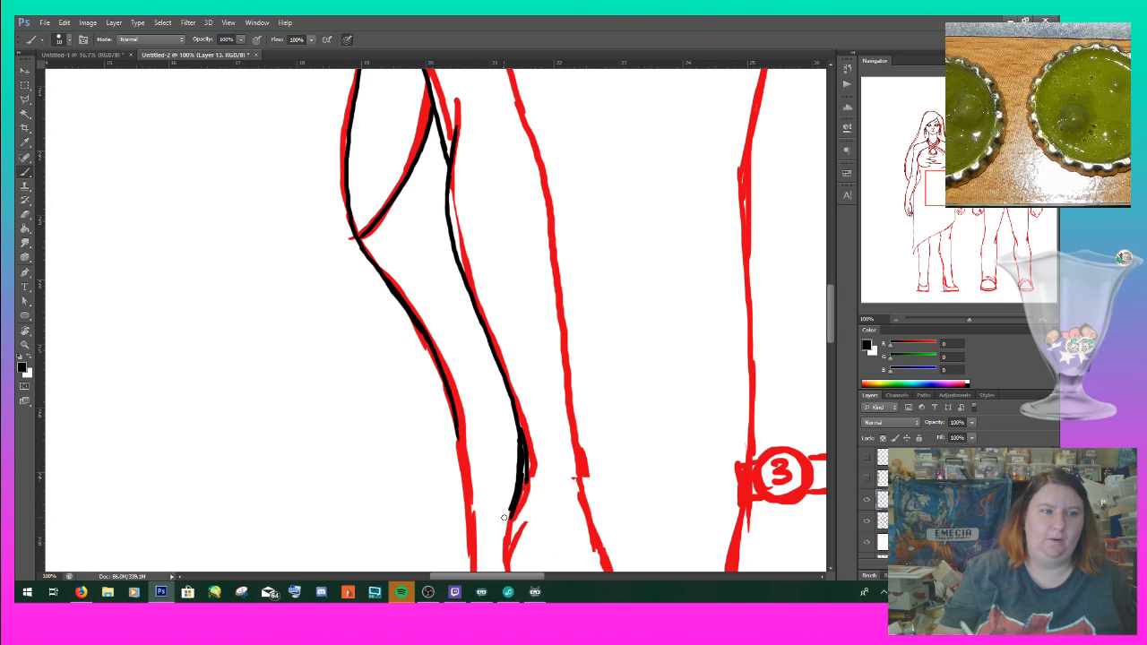
left_click_drag(529, 425, 523, 509)
left_click_drag(529, 465, 510, 523)
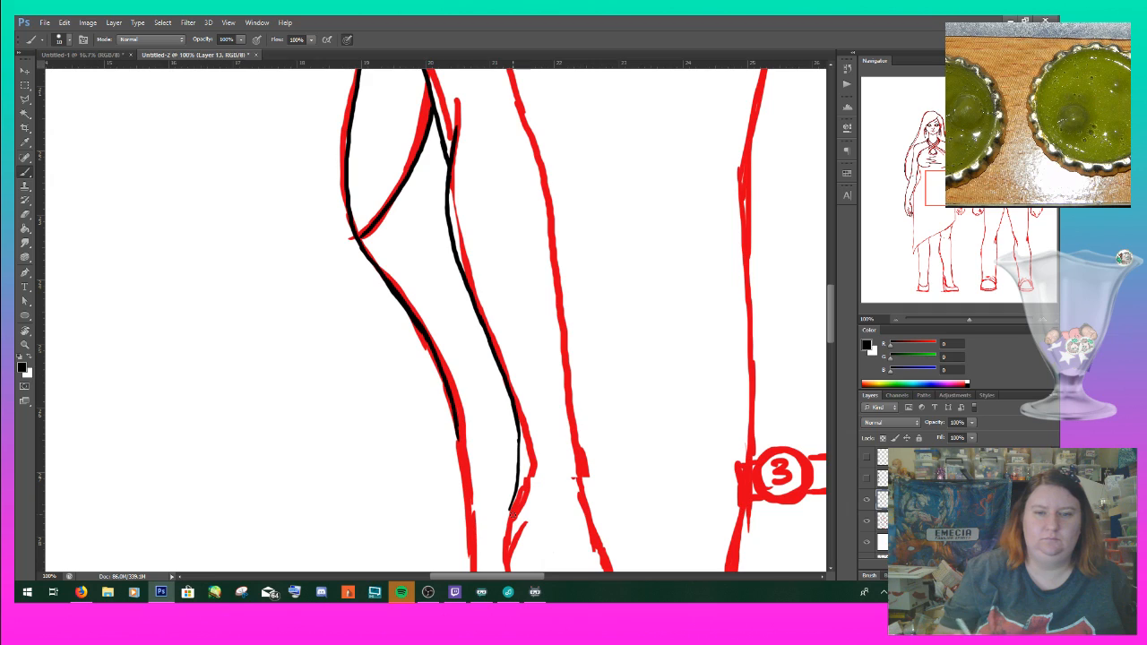
left_click_drag(516, 419, 507, 531)
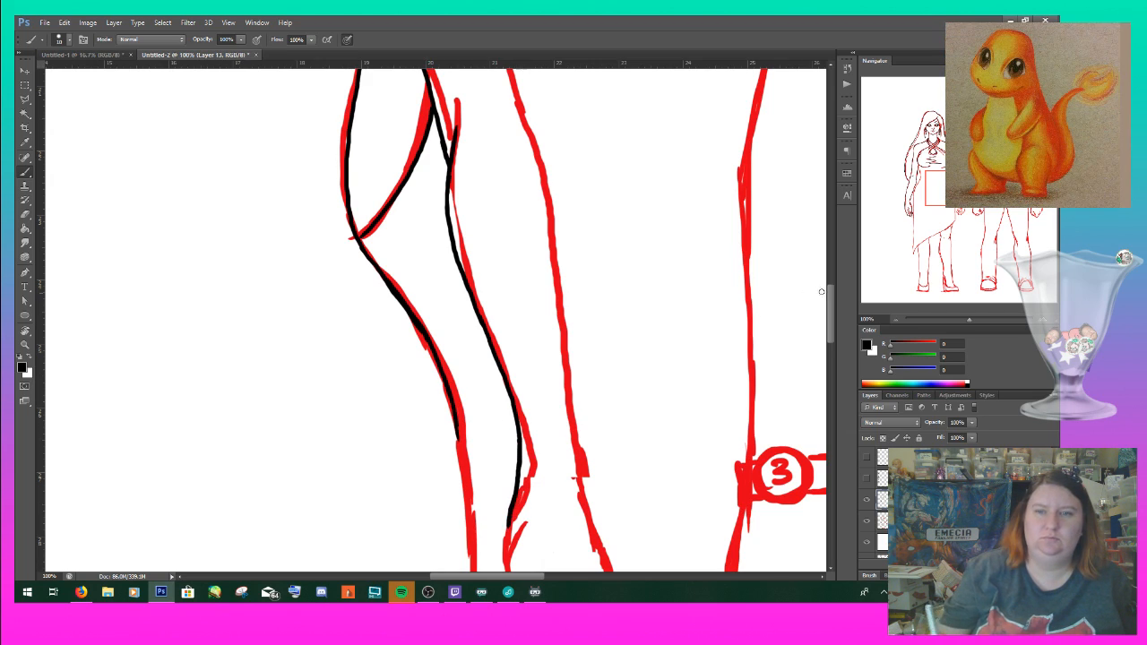
- Ink the thumb, its nail and the thumb-side edge of the woman's second hand in black
left_click_drag(830, 314, 829, 343)
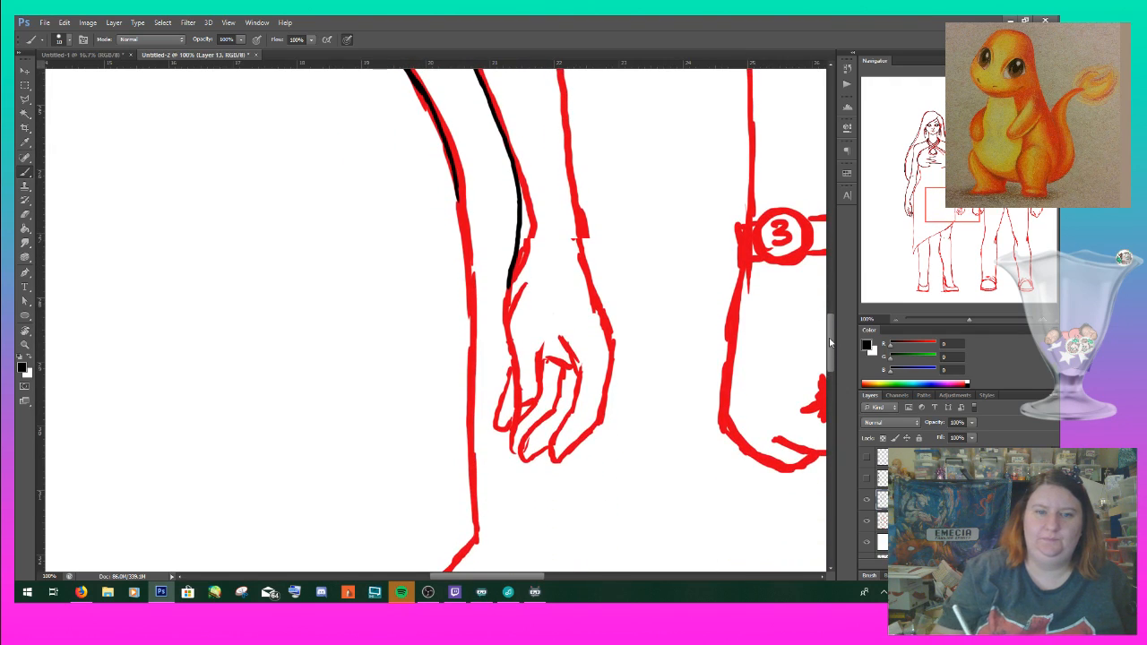
left_click_drag(536, 405, 549, 347)
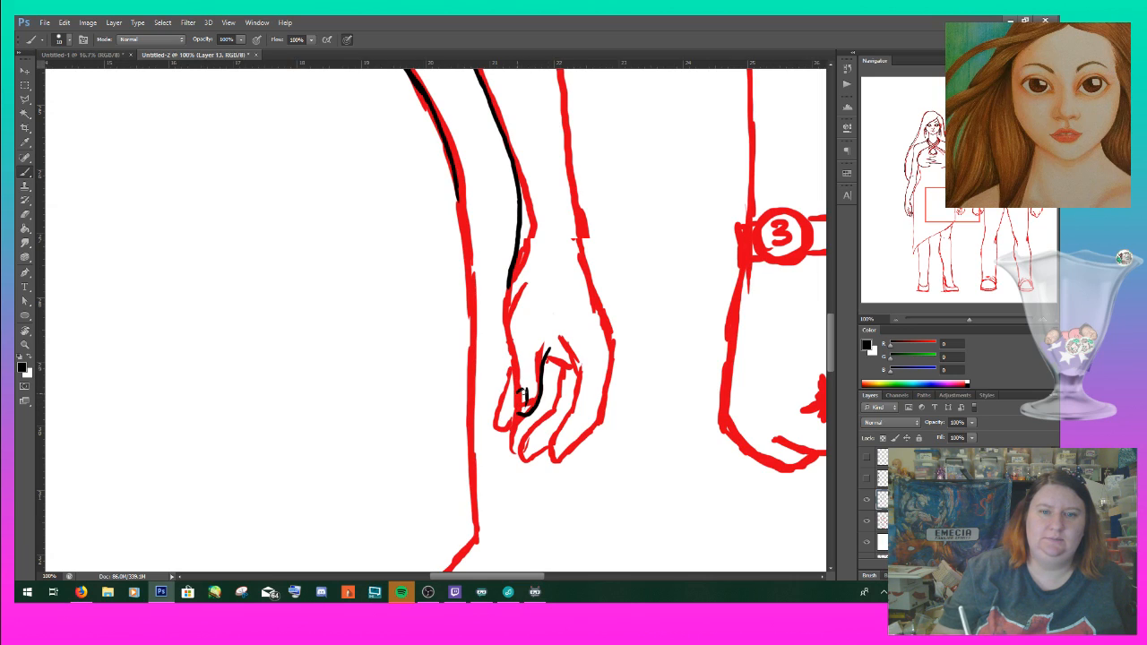
left_click_drag(517, 393, 516, 410)
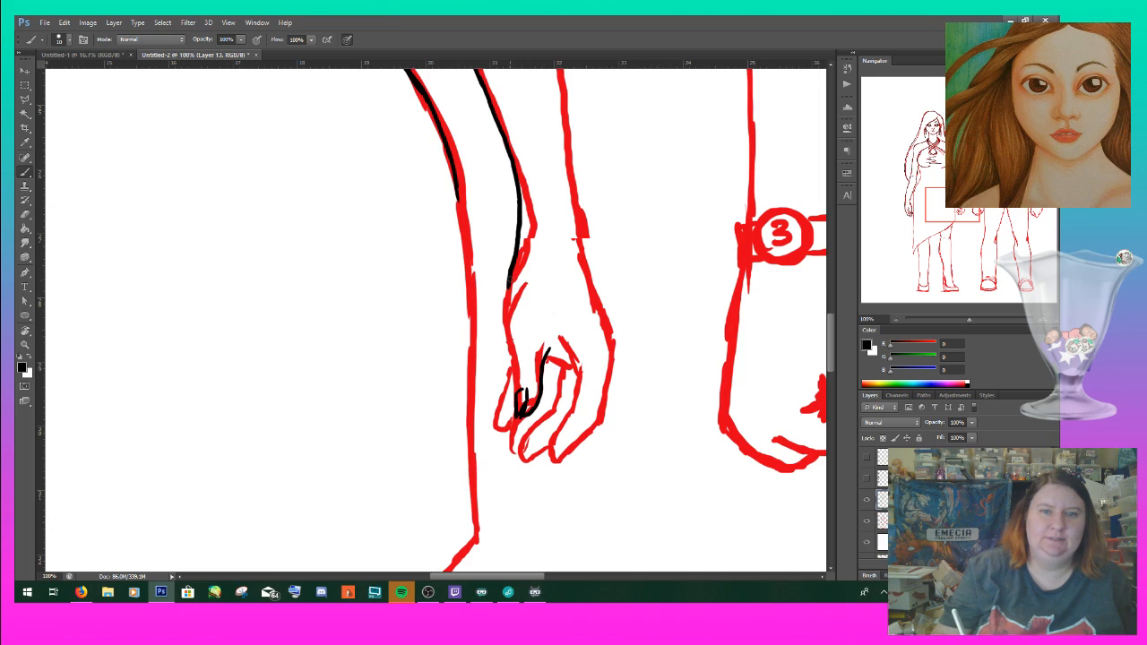
left_click_drag(506, 298, 518, 403)
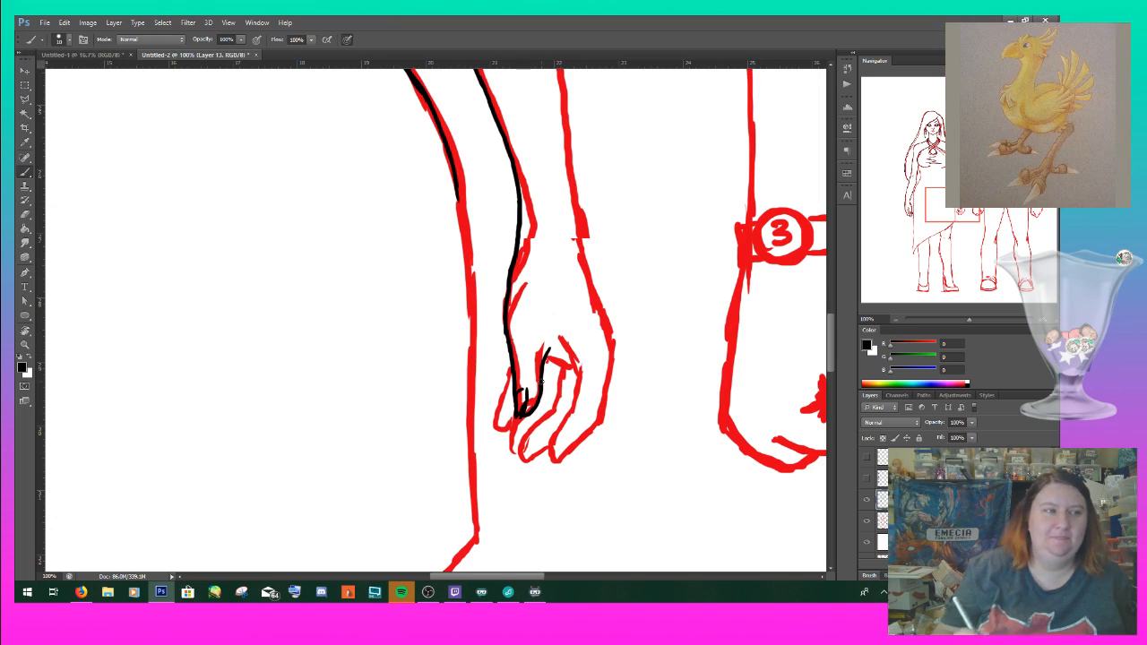
left_click_drag(518, 392, 527, 391)
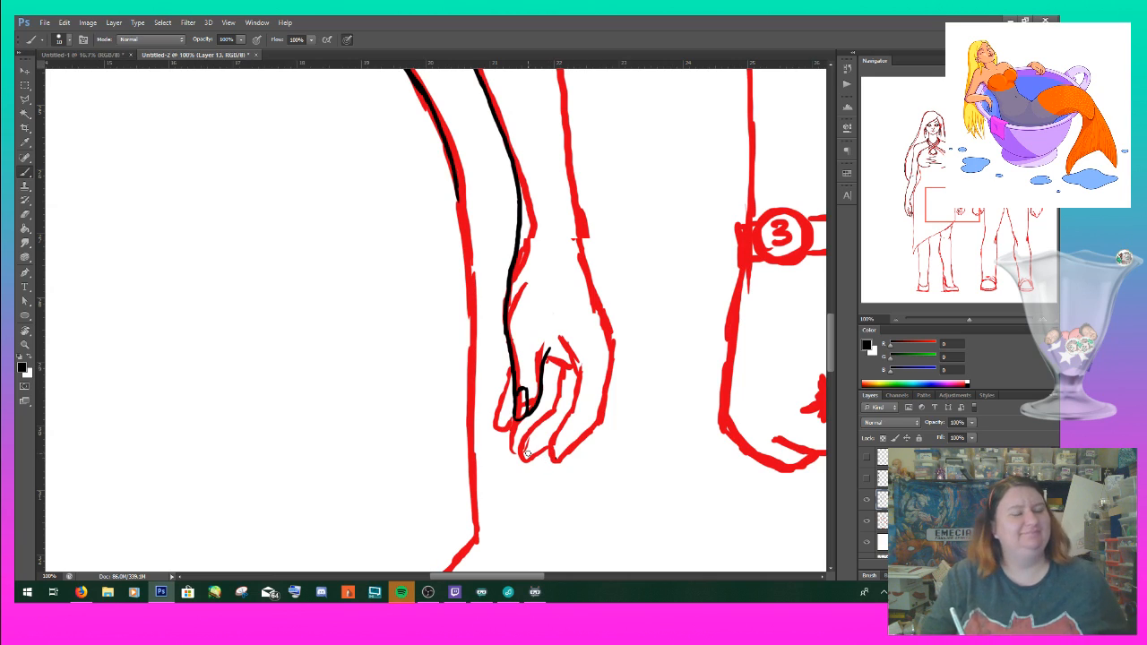
- Ink the front finger's outline and the outer edge of the second hand up to the knuckle area
left_click_drag(555, 458, 555, 437)
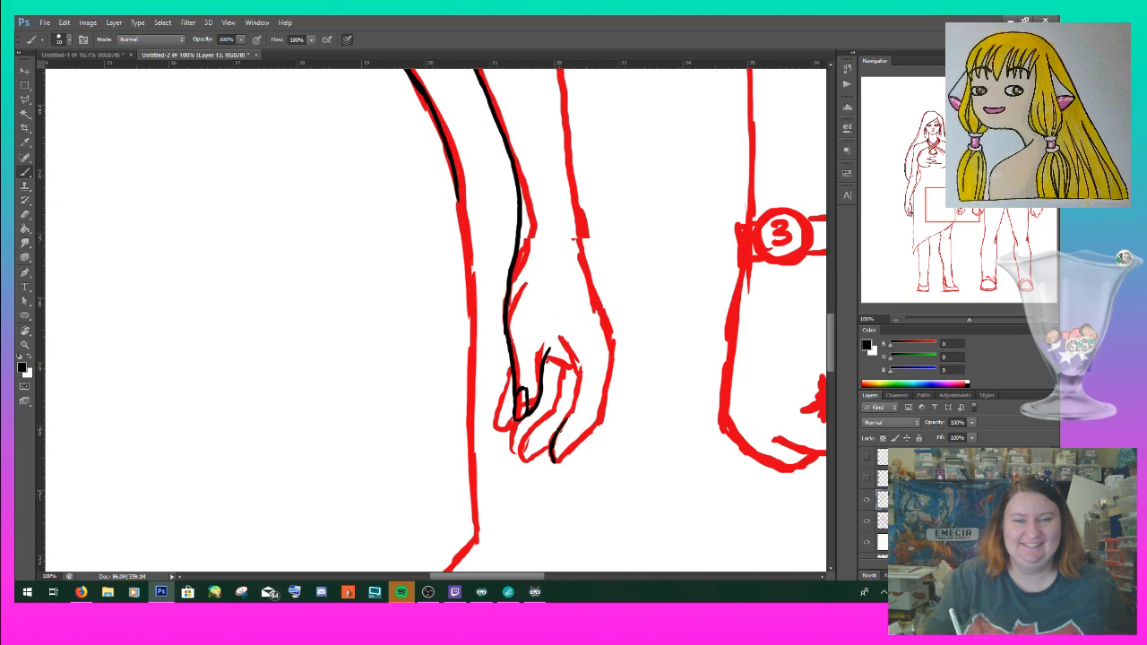
left_click_drag(578, 376, 571, 415)
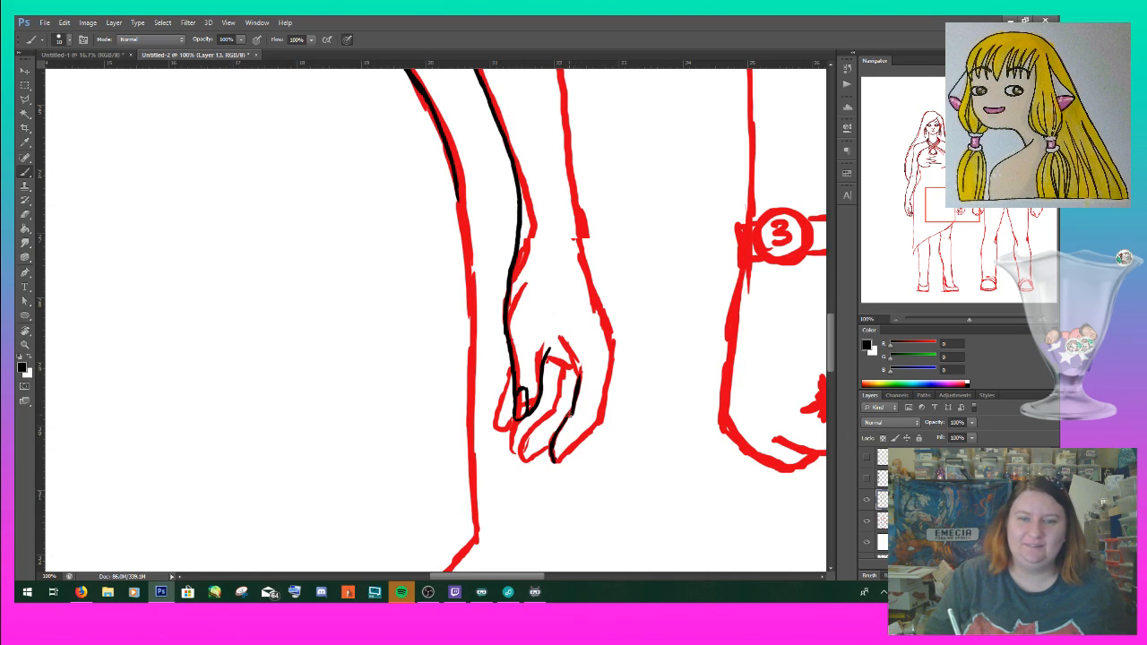
left_click_drag(570, 352, 579, 373)
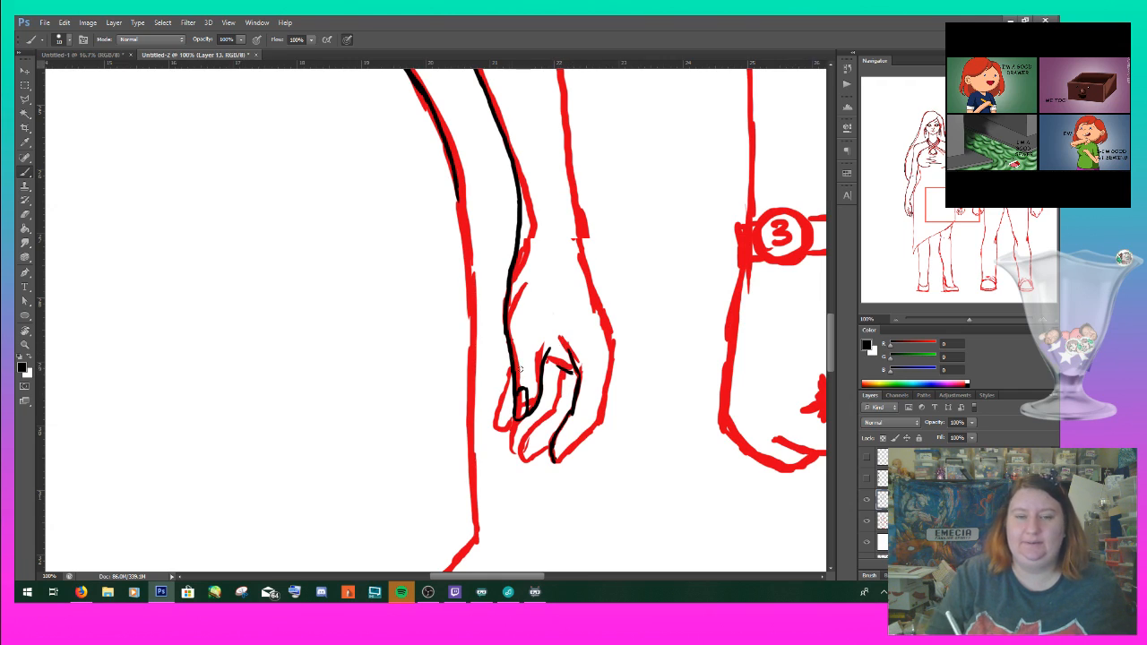
left_click_drag(554, 460, 602, 421)
left_click_drag(614, 352, 601, 419)
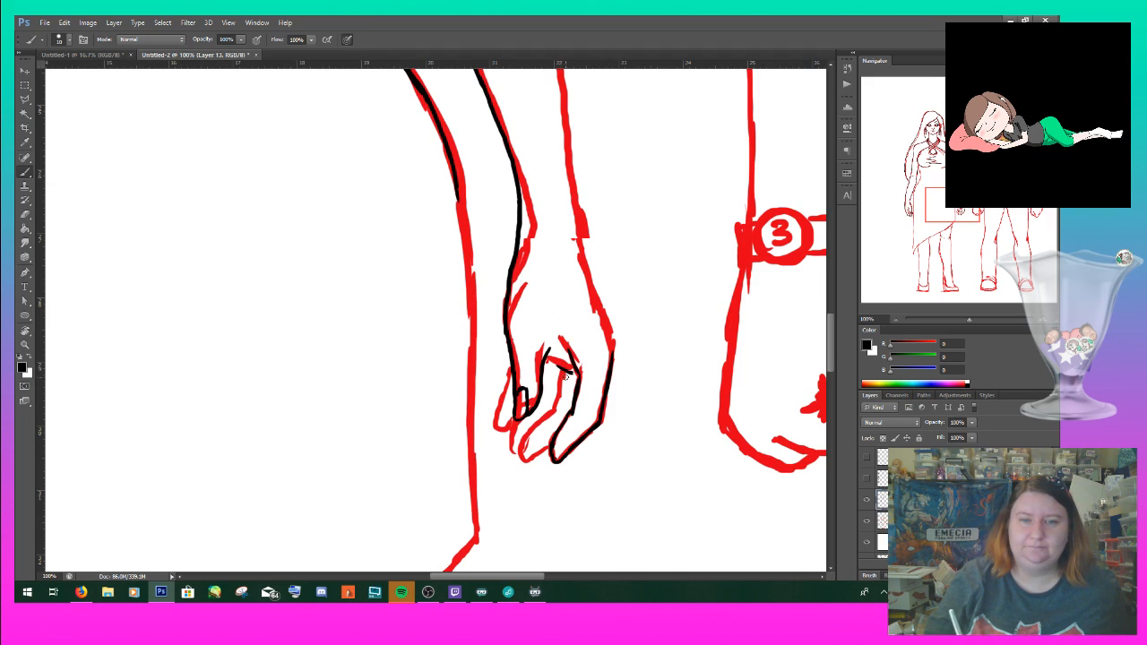
- Ink the remaining fingers of the woman's second hand and its outer edge from the wrist to the knuckles in black
mouse_move(563, 384)
left_mouse_down()
mouse_move(559, 406)
mouse_move(517, 452)
mouse_move(545, 451)
mouse_move(508, 437)
mouse_move(518, 449)
left_mouse_up()
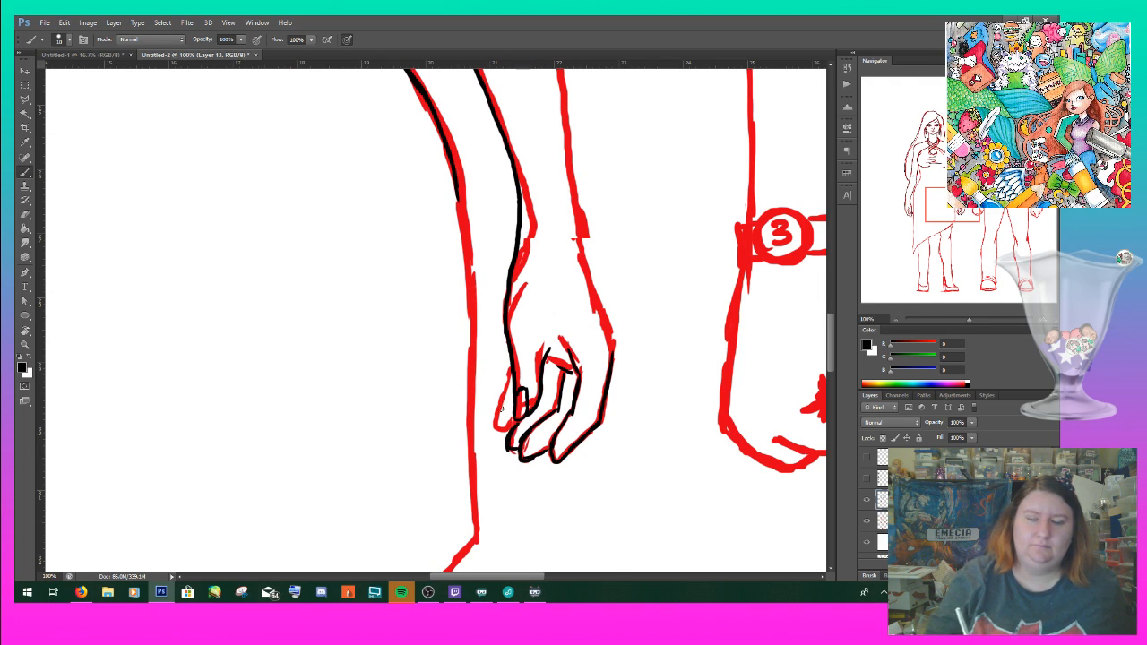
mouse_move(512, 386)
left_mouse_down()
mouse_move(488, 412)
mouse_move(504, 410)
left_mouse_up()
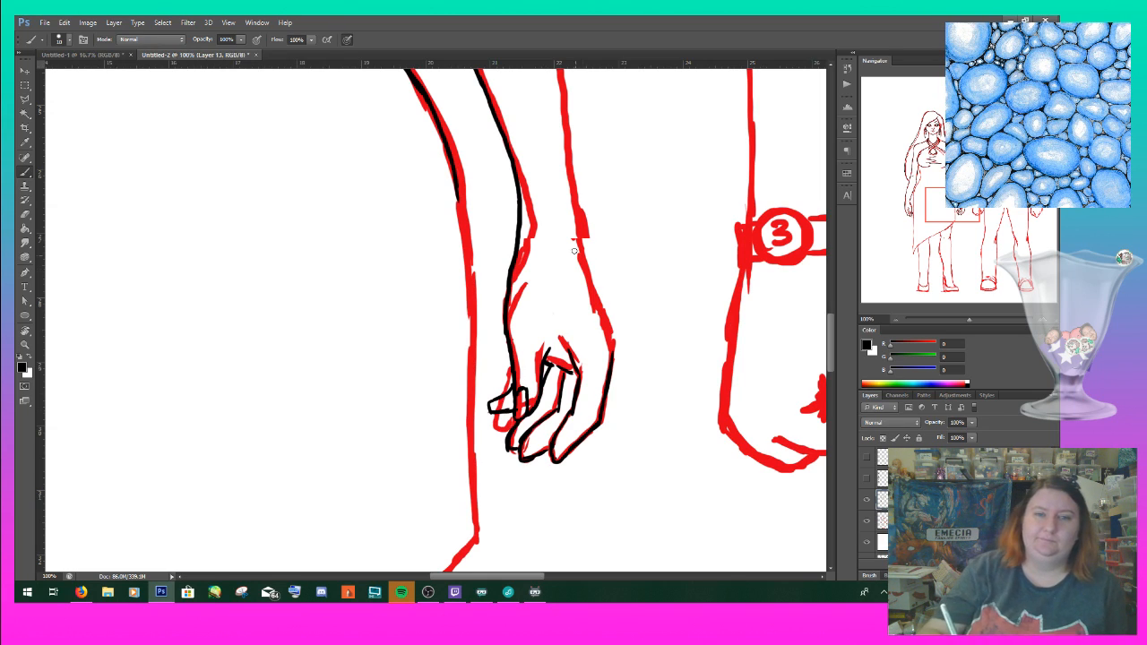
mouse_move(577, 209)
left_mouse_down()
mouse_move(611, 335)
mouse_move(607, 369)
left_mouse_up()
left_click_drag(609, 329, 604, 392)
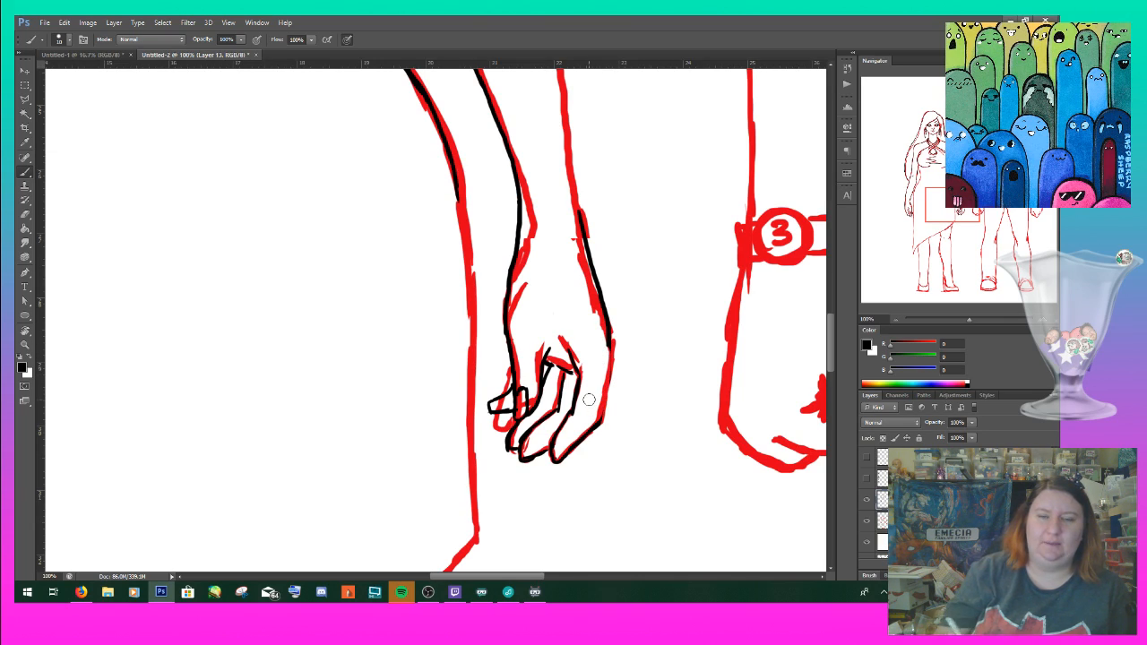
left_click_drag(609, 335, 603, 421)
- Ink the outer edge of the same arm in black from the spiral armband to the wrist, redoing the forearm stroke
left_click_drag(966, 208, 944, 154)
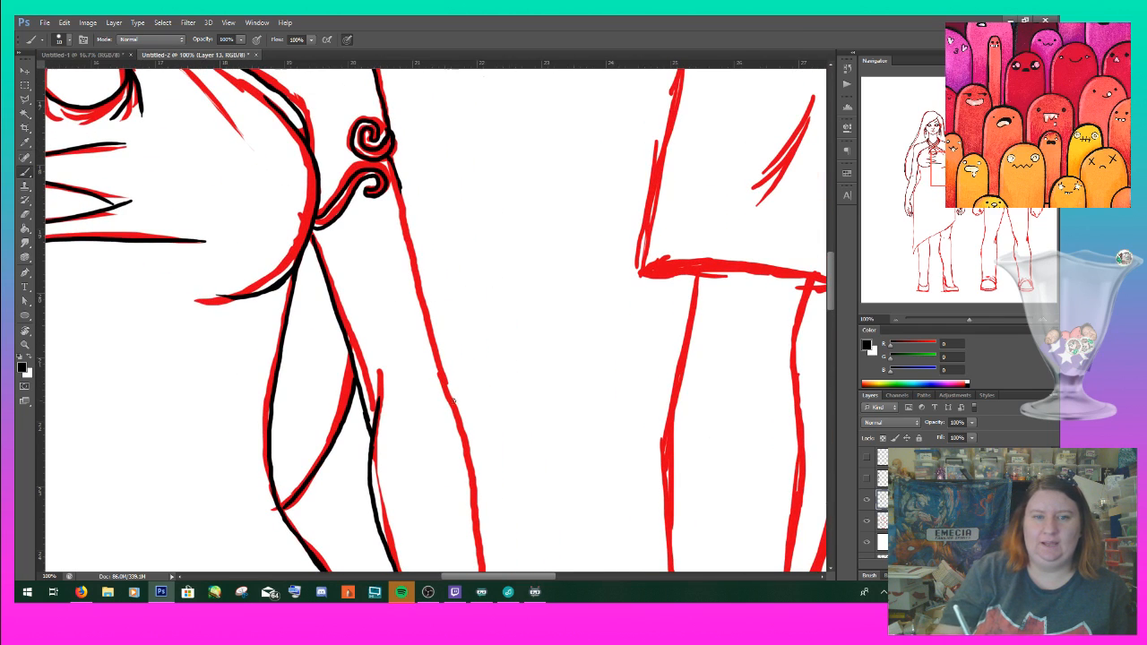
left_click_drag(452, 397, 439, 374)
mouse_move(400, 190)
left_mouse_down()
mouse_move(425, 332)
mouse_move(455, 401)
left_mouse_up()
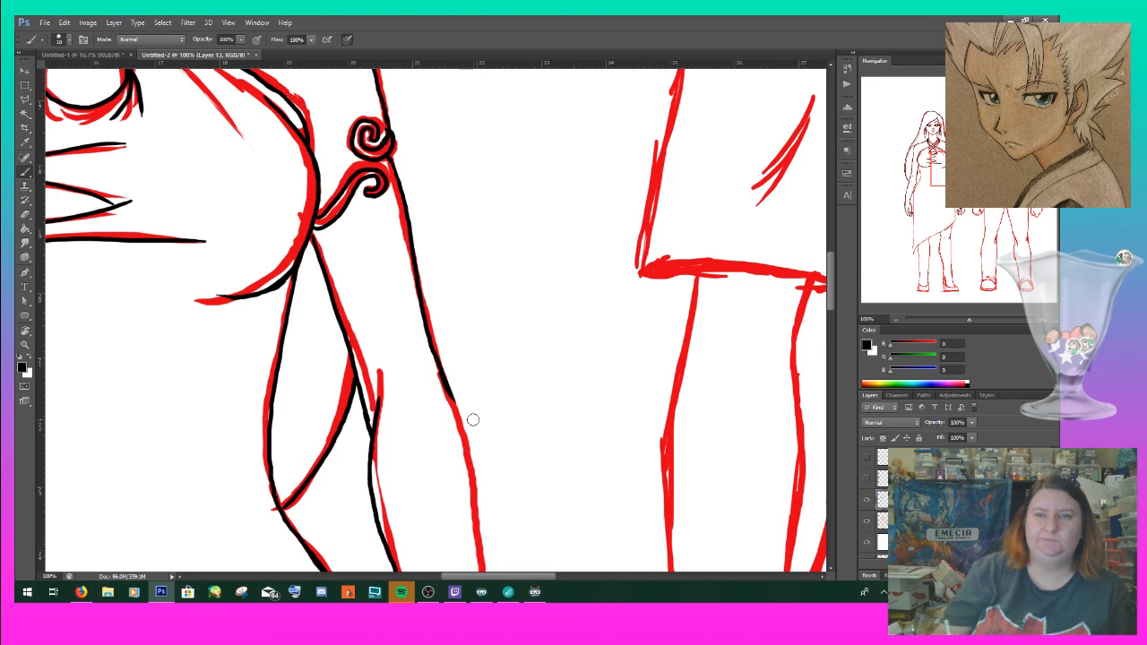
mouse_move(456, 421)
left_mouse_down()
mouse_move(421, 234)
mouse_move(443, 321)
mouse_move(464, 568)
left_mouse_up()
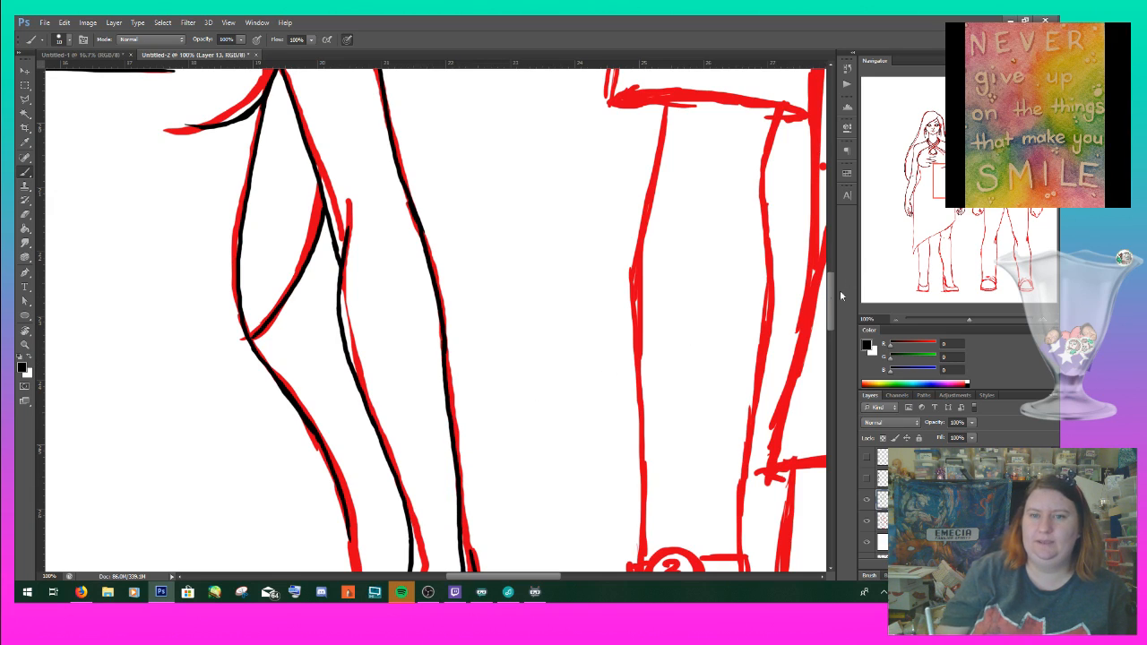
scroll(833, 307, "down", 3)
key("ctrl+z")
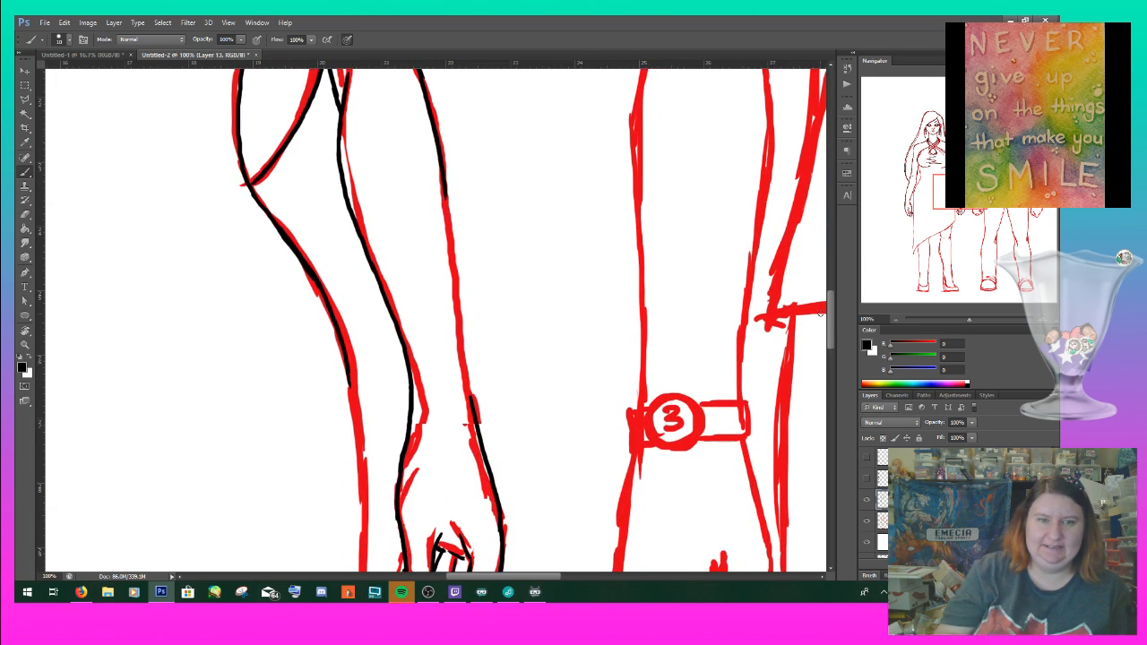
left_click_drag(475, 414, 465, 366)
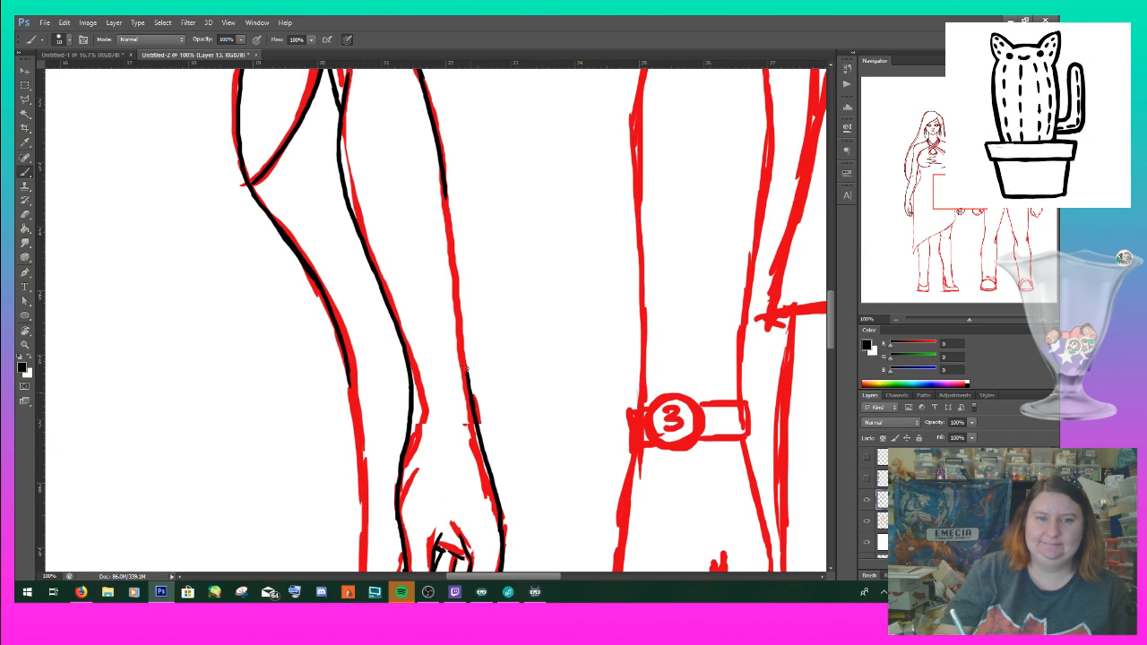
left_click_drag(443, 186, 467, 375)
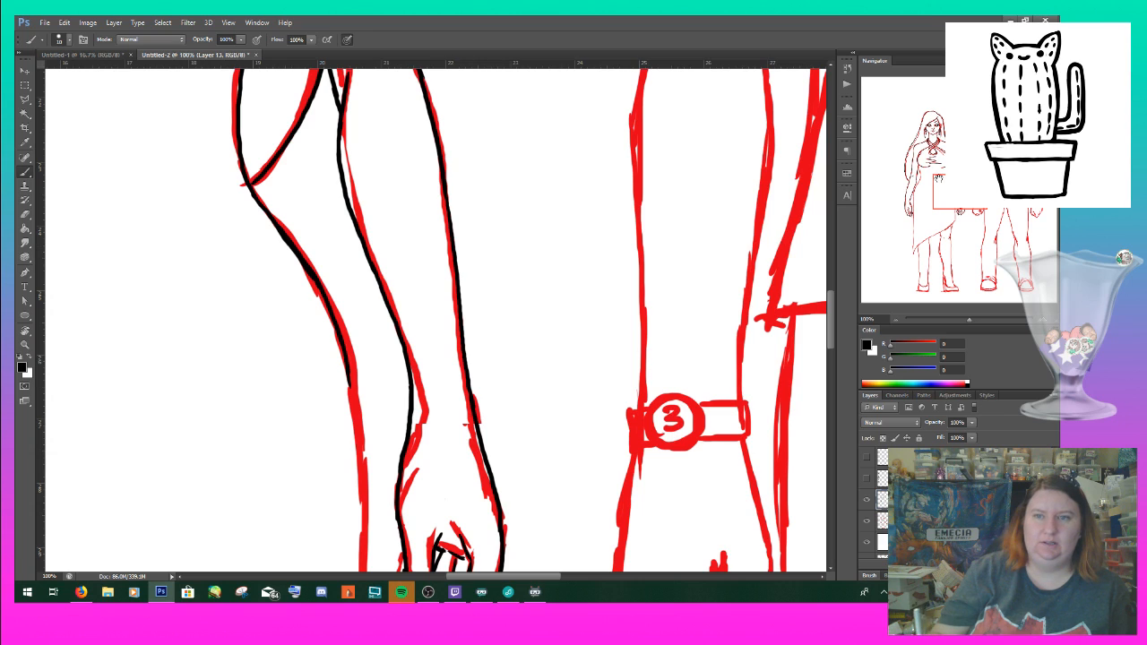
- Ink the dress's slanted hem slightly below the sketch, with a short fold at its pointed corner and the curved back hem between the legs
left_click_drag(594, 359, 671, 506)
left_click_drag(954, 182, 953, 175)
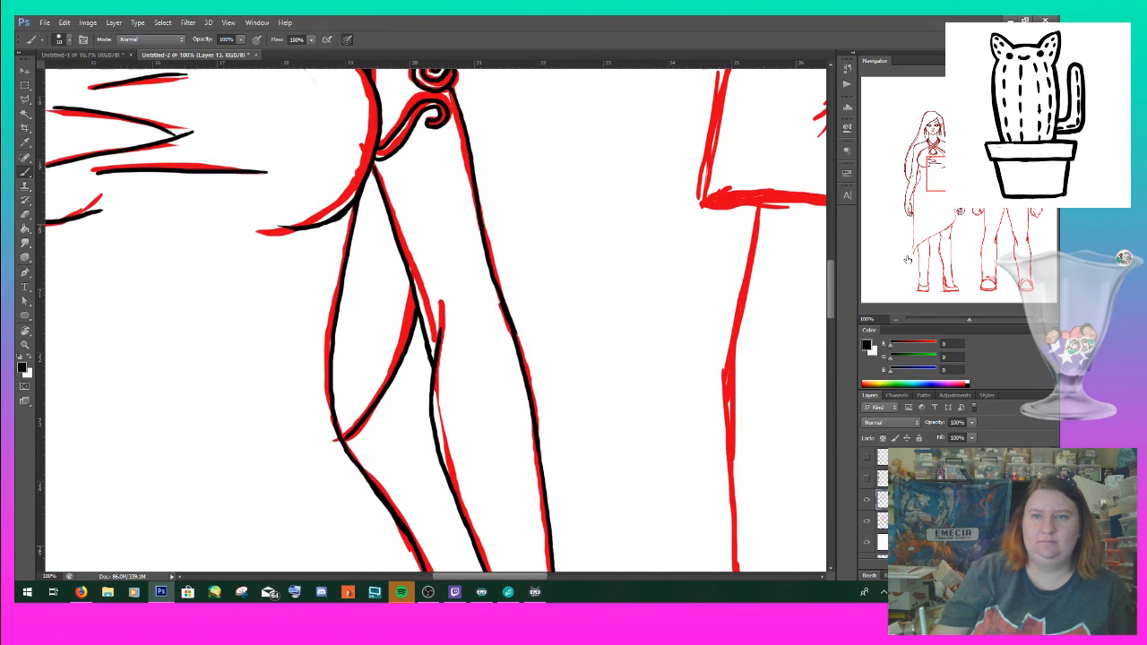
left_click(897, 320)
left_click(897, 320)
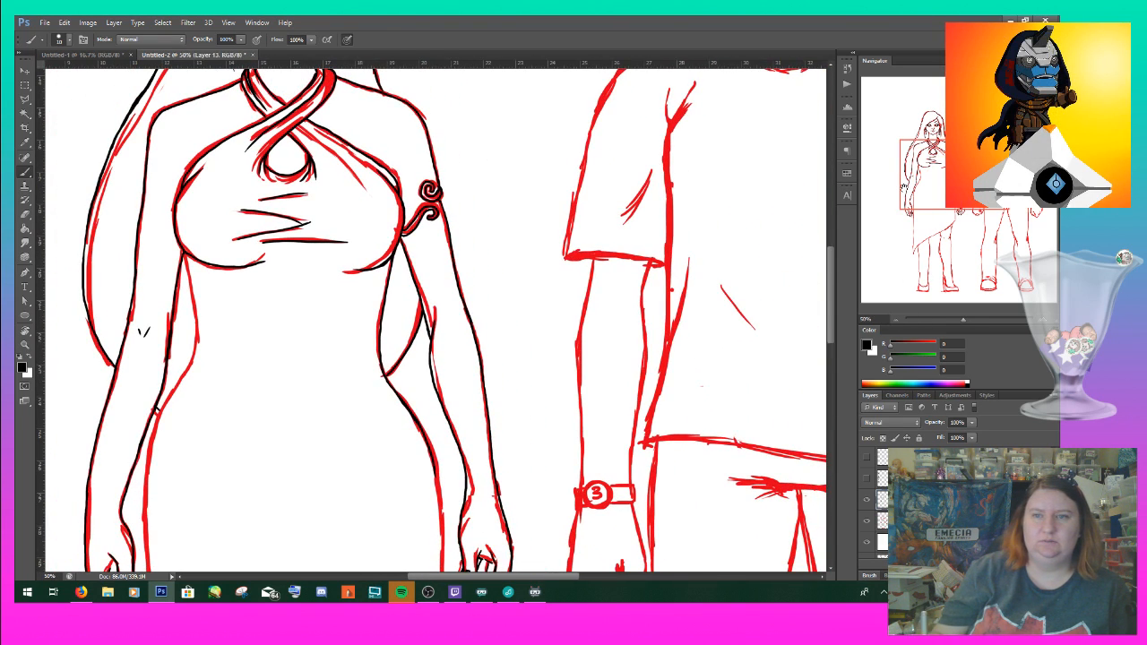
left_click_drag(988, 219, 979, 253)
mouse_move(180, 534)
left_mouse_down()
mouse_move(193, 500)
mouse_move(236, 462)
mouse_move(407, 363)
mouse_move(475, 290)
left_mouse_up()
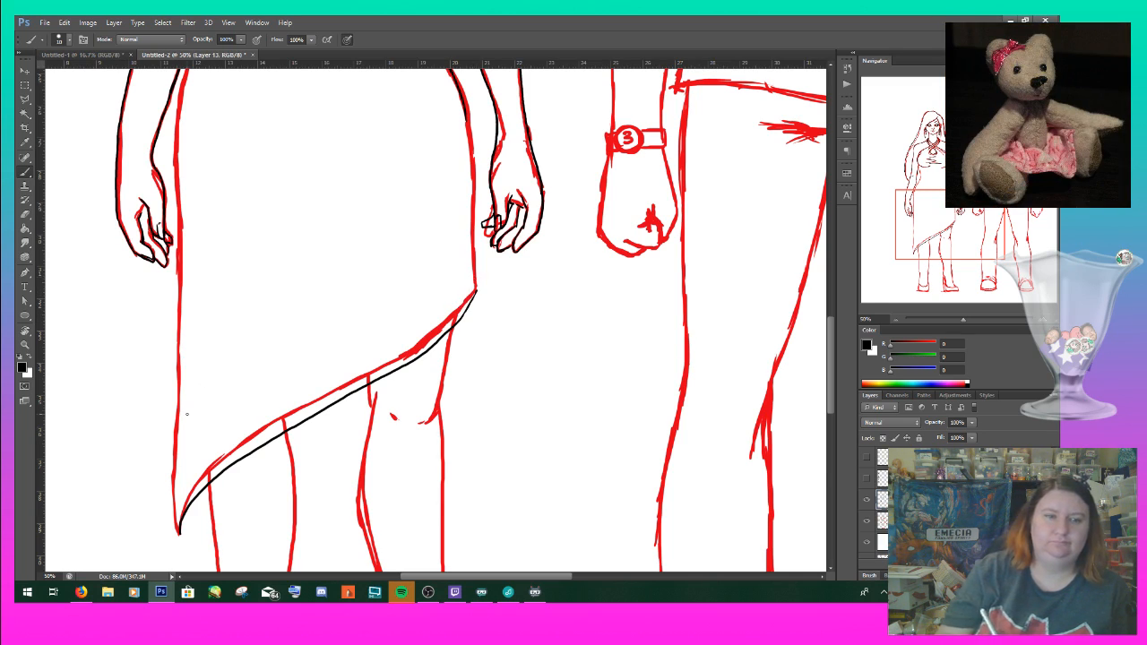
left_click_drag(180, 533, 204, 511)
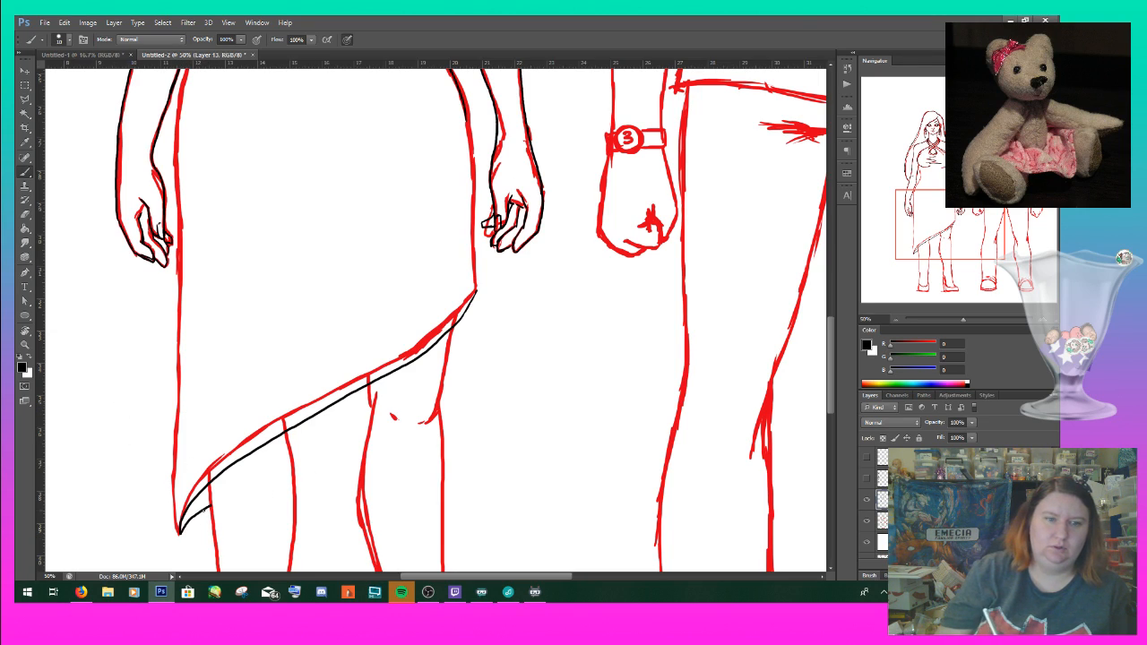
left_click_drag(298, 475, 345, 433)
mouse_move(369, 384)
left_mouse_down()
mouse_move(348, 428)
mouse_move(303, 471)
left_mouse_up()
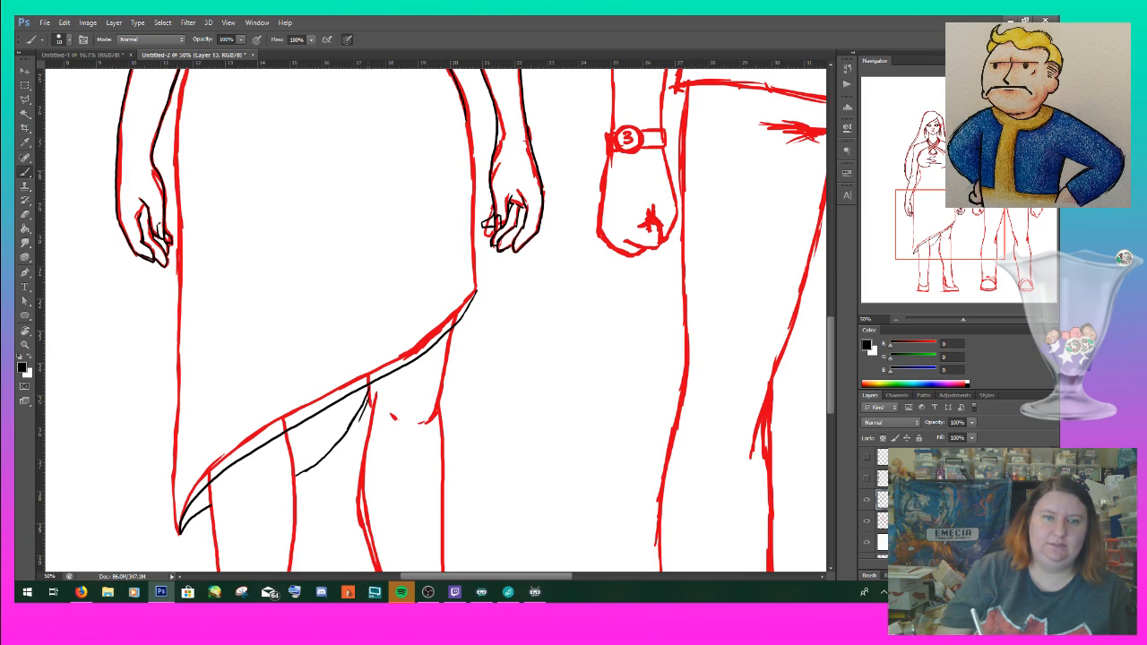
left_click_drag(360, 416, 338, 442)
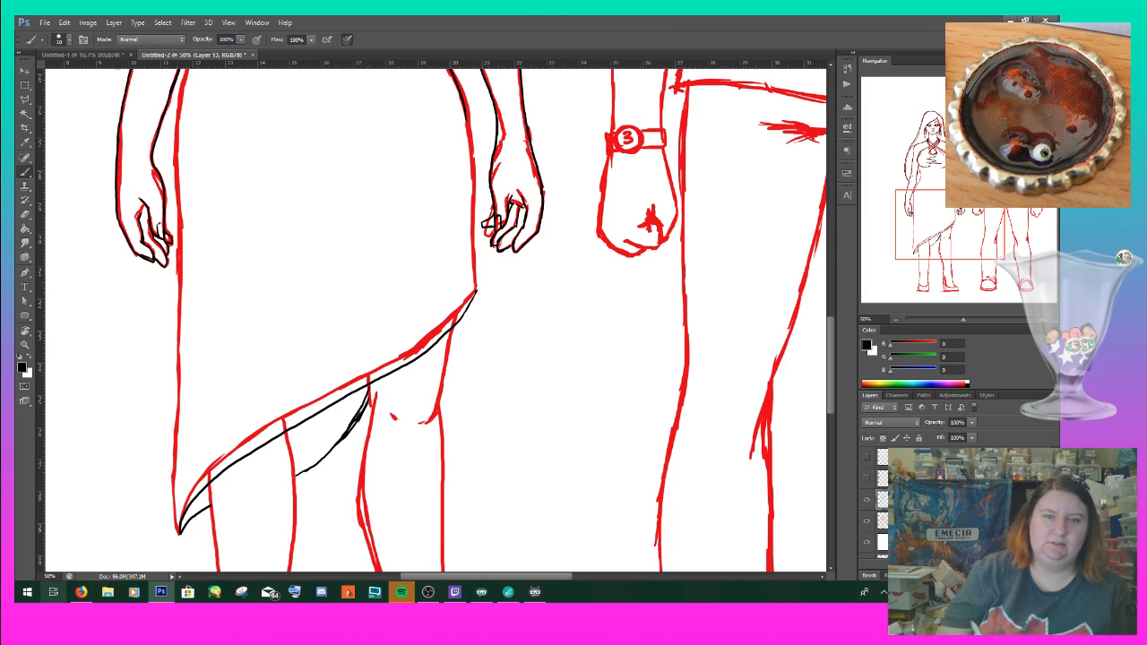
key("ctrl+alt+z")
key("ctrl+alt+z")
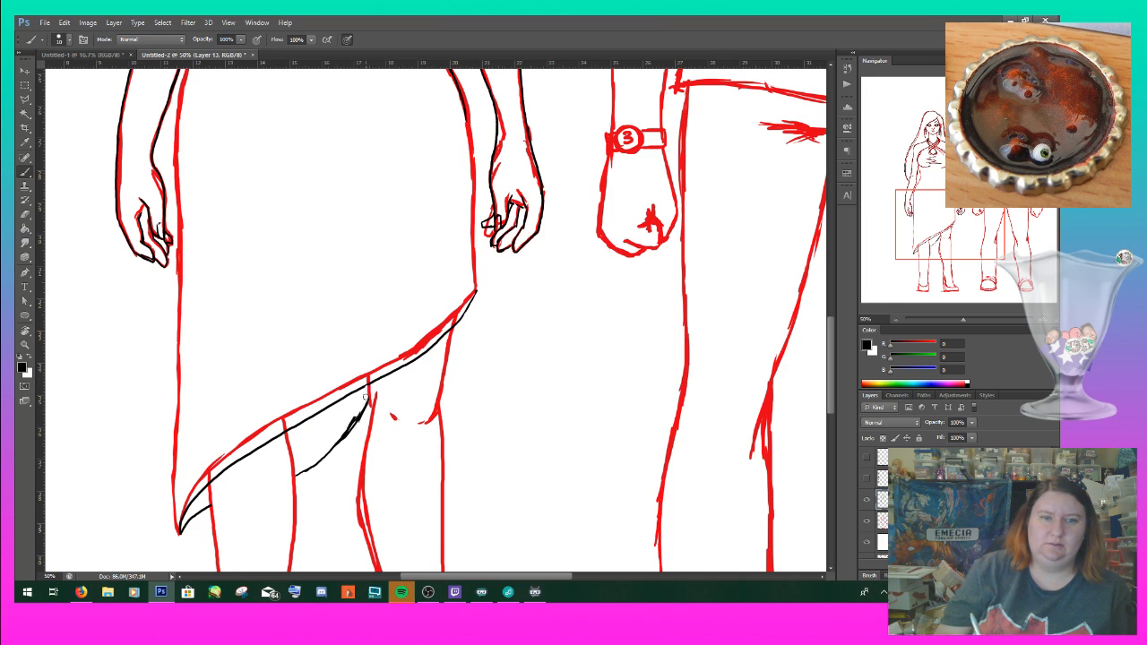
key("ctrl+alt+z")
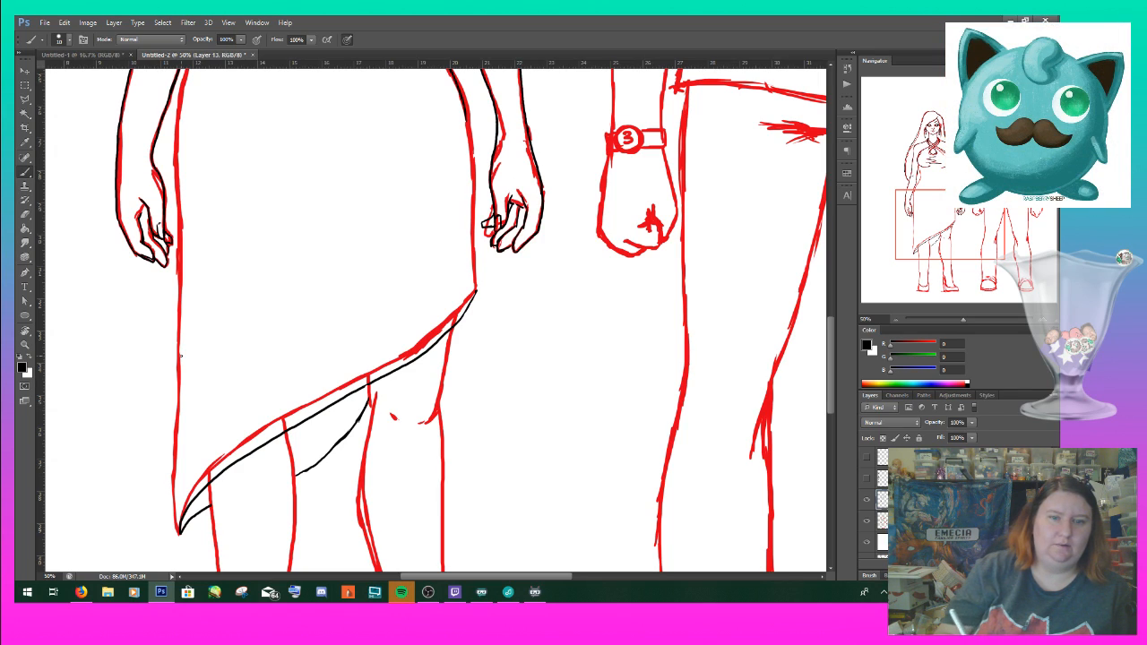
- Ink the knee marks and the outer thigh edge of the leg exposed below the dress's hem
left_click_drag(398, 420, 438, 399)
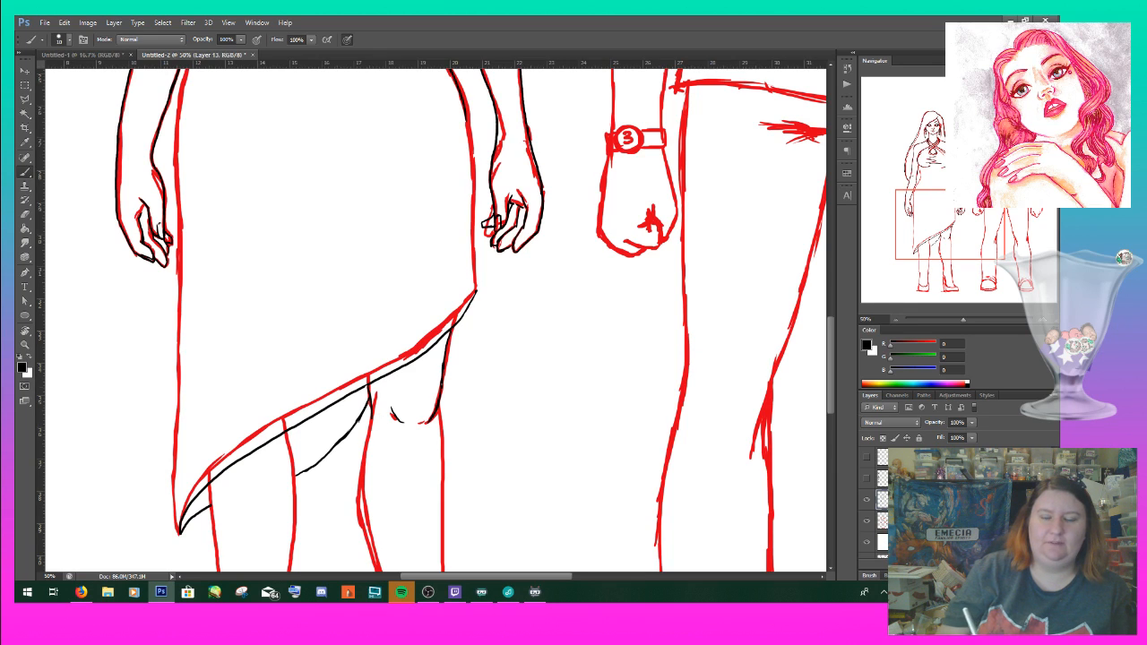
- Ink the other side of the torso in black from under the bust through the waist to the upper hip
left_click_drag(912, 204, 893, 193)
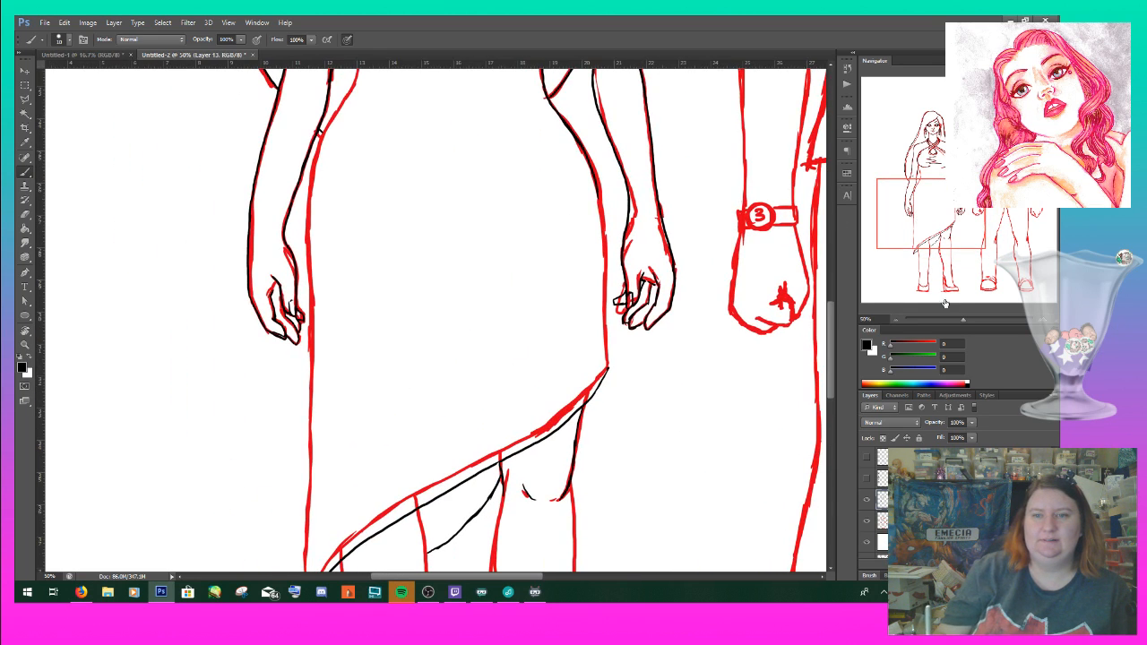
left_click(1044, 318)
left_click(1043, 318)
left_click_drag(947, 223, 936, 190)
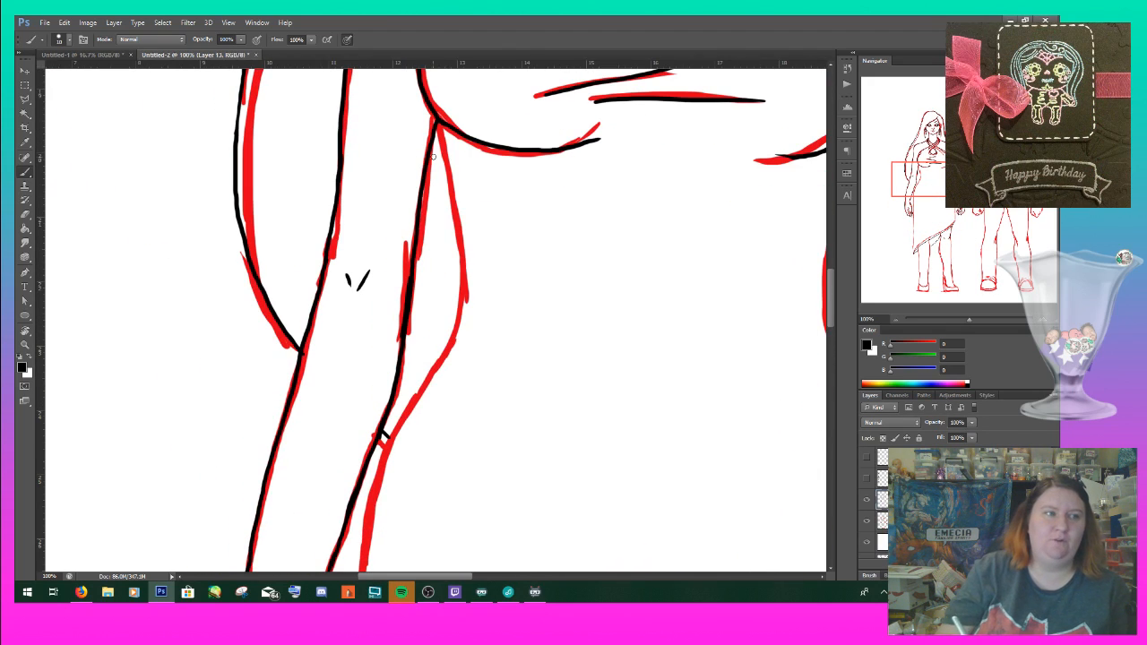
mouse_move(437, 122)
left_mouse_down()
mouse_move(459, 268)
mouse_move(448, 336)
left_mouse_up()
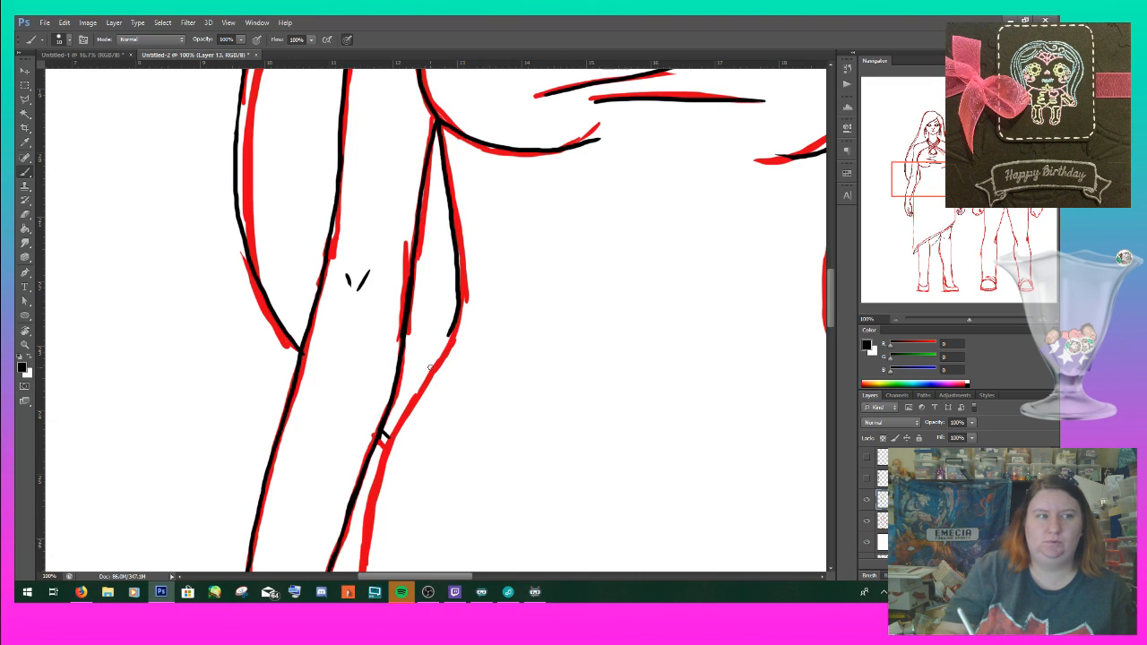
mouse_move(373, 507)
left_mouse_down()
mouse_move(460, 302)
mouse_move(423, 390)
mouse_move(403, 419)
left_mouse_up()
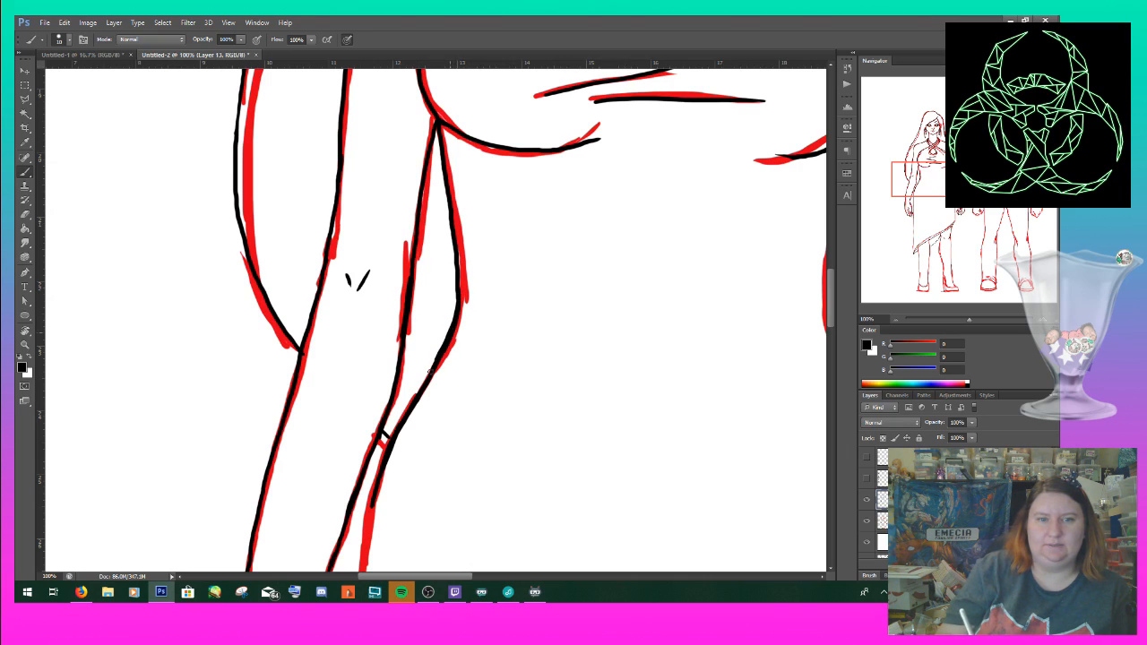
- Continue the black line down the dress's long side from the hip past the hand to the hem's pointed corner
mouse_move(929, 179)
left_mouse_down()
mouse_move(930, 210)
mouse_move(930, 198)
left_mouse_up()
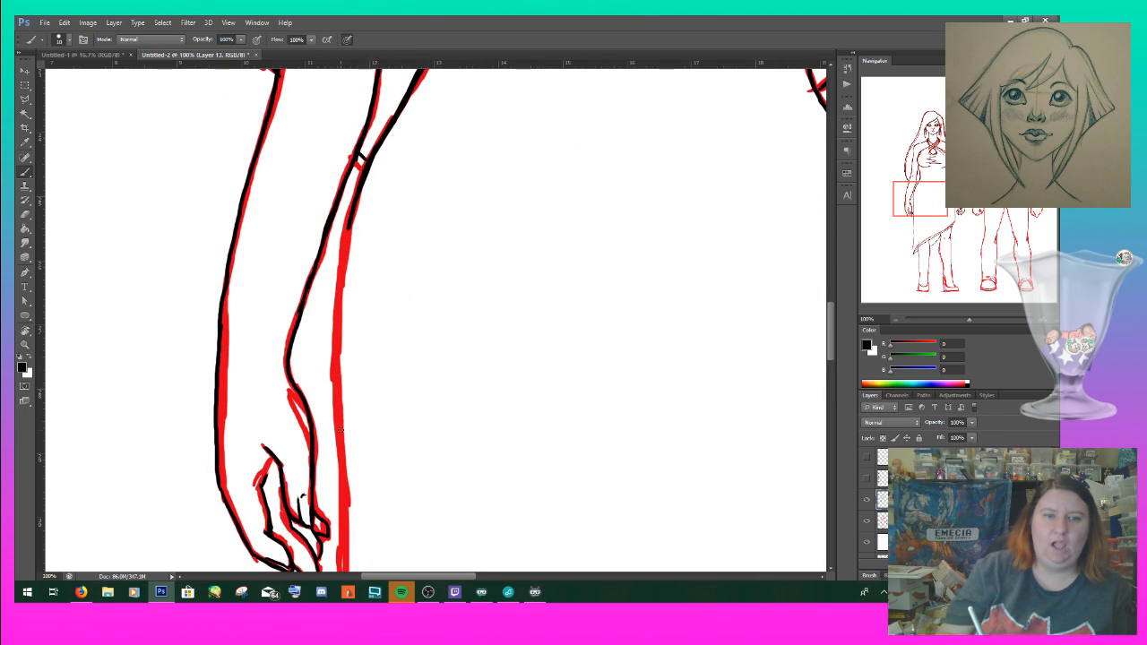
left_click_drag(349, 229, 343, 570)
left_click_drag(831, 333, 831, 369)
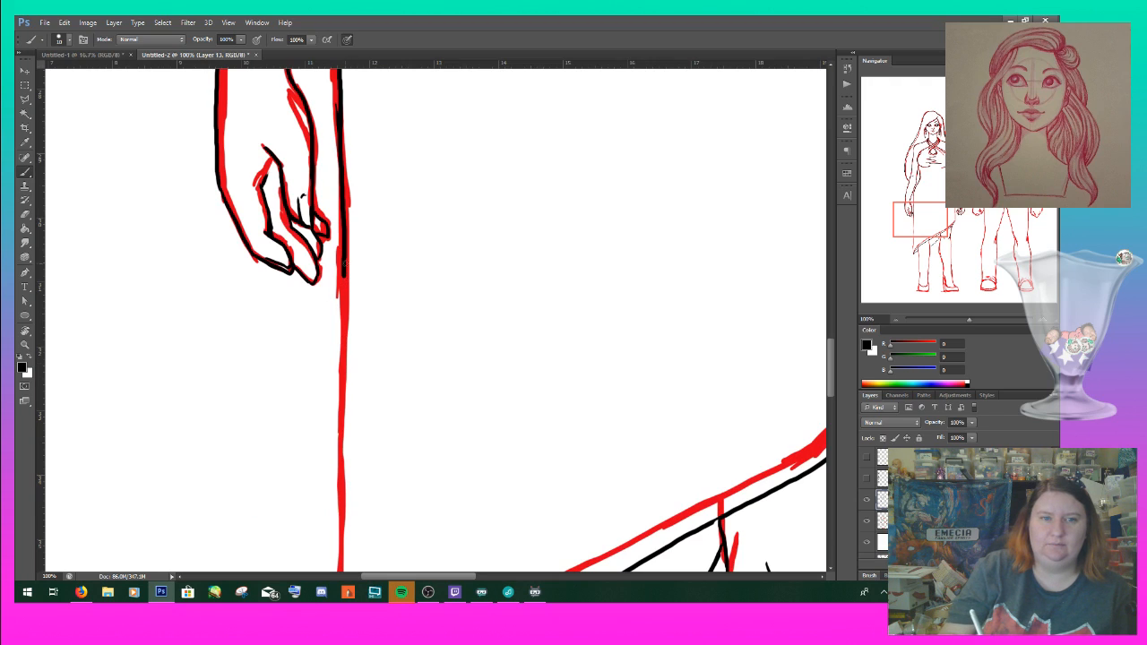
left_click_drag(344, 268, 337, 574)
left_click_drag(831, 359, 829, 402)
mouse_move(341, 527)
left_mouse_down()
mouse_move(335, 346)
mouse_move(343, 262)
mouse_move(351, 307)
mouse_move(347, 243)
mouse_move(332, 403)
left_mouse_up()
scroll(343, 262, "right", 1)
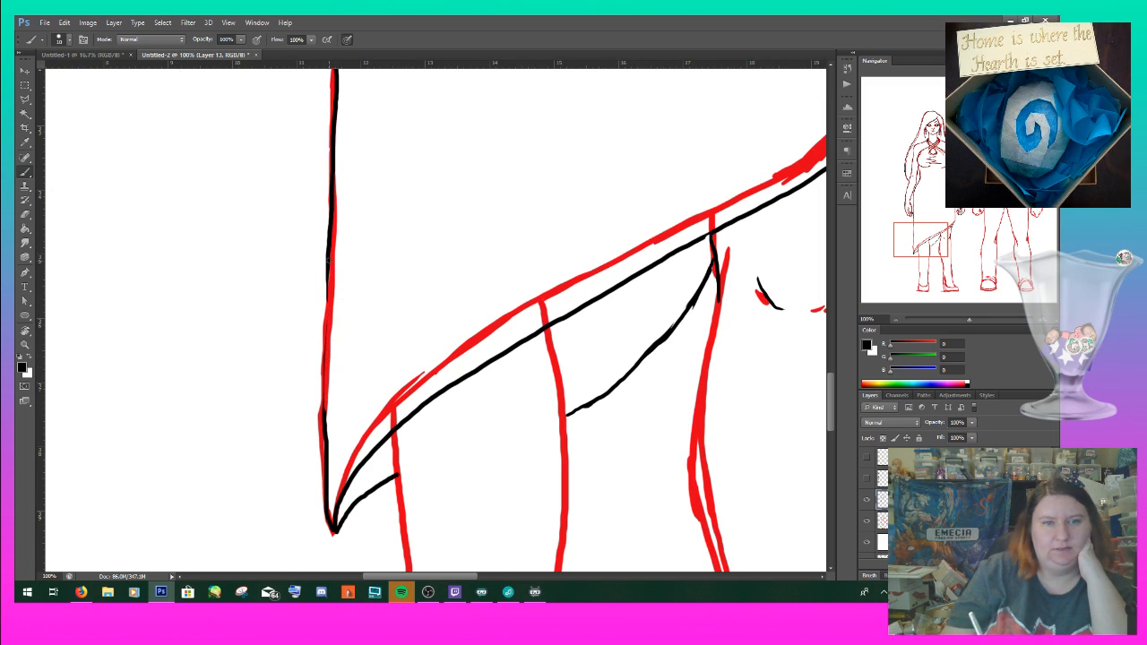
mouse_move(327, 289)
left_mouse_down()
mouse_move(319, 434)
mouse_move(321, 425)
mouse_move(330, 529)
left_mouse_up()
scroll(332, 531, "down", 1)
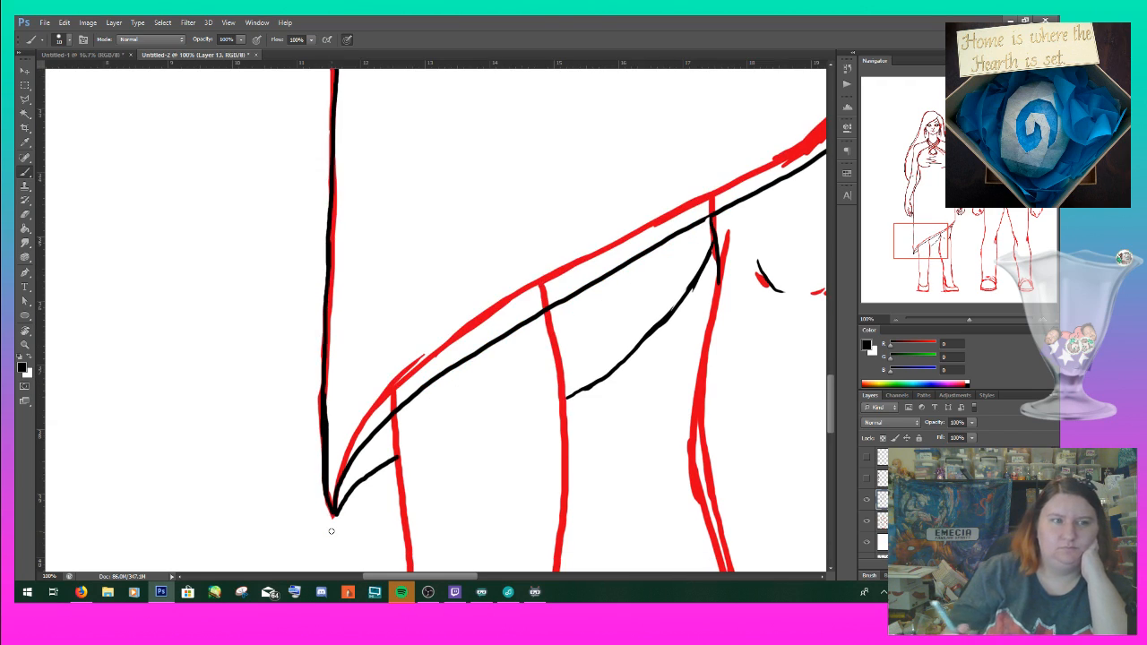
mouse_move(565, 398)
left_mouse_down()
mouse_move(646, 343)
mouse_move(695, 285)
mouse_move(663, 328)
left_mouse_up()
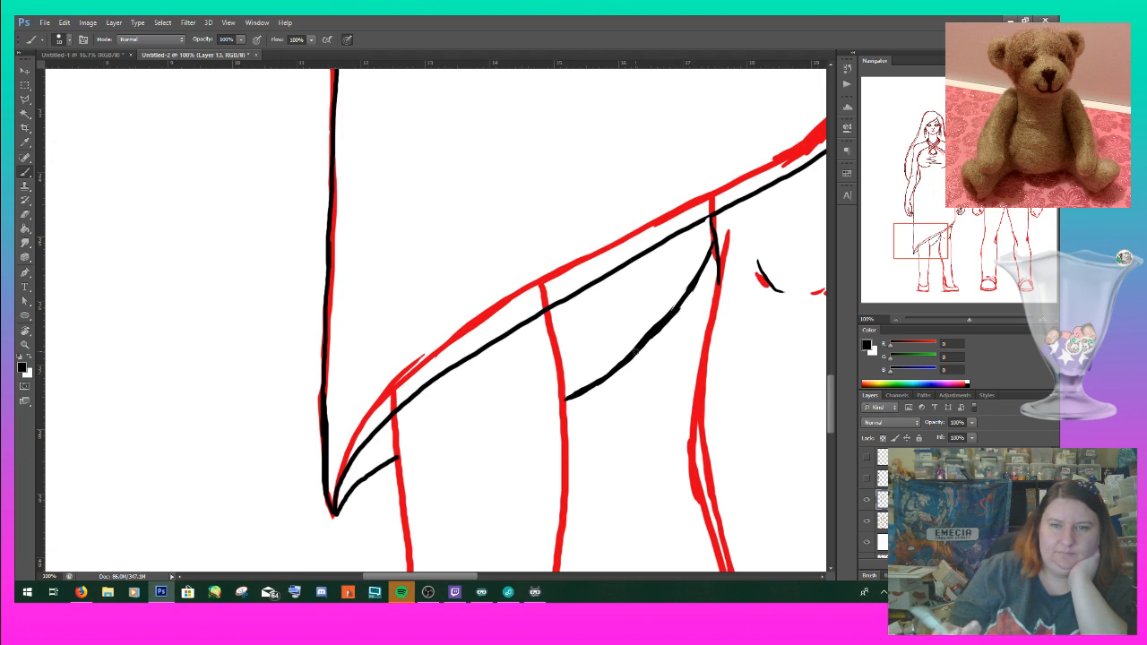
key("ctrl+alt+z")
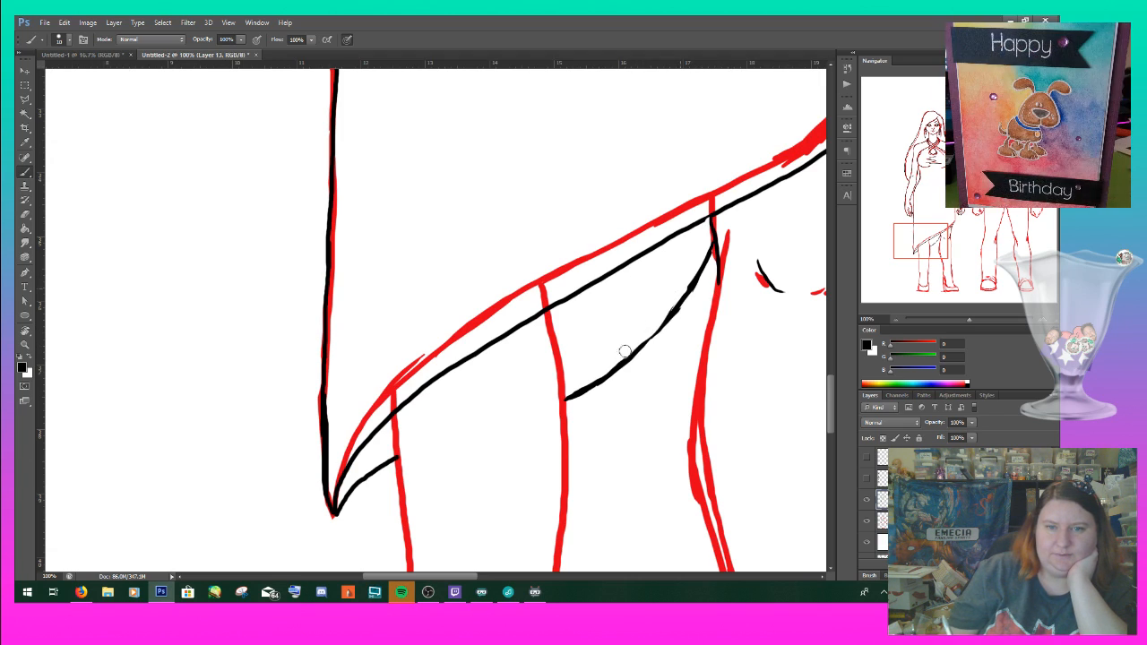
key("ctrl+alt+z")
key("ctrl+alt+z")
key("ctrl+alt+z")
key("ctrl+alt+z")
key("ctrl+alt+z")
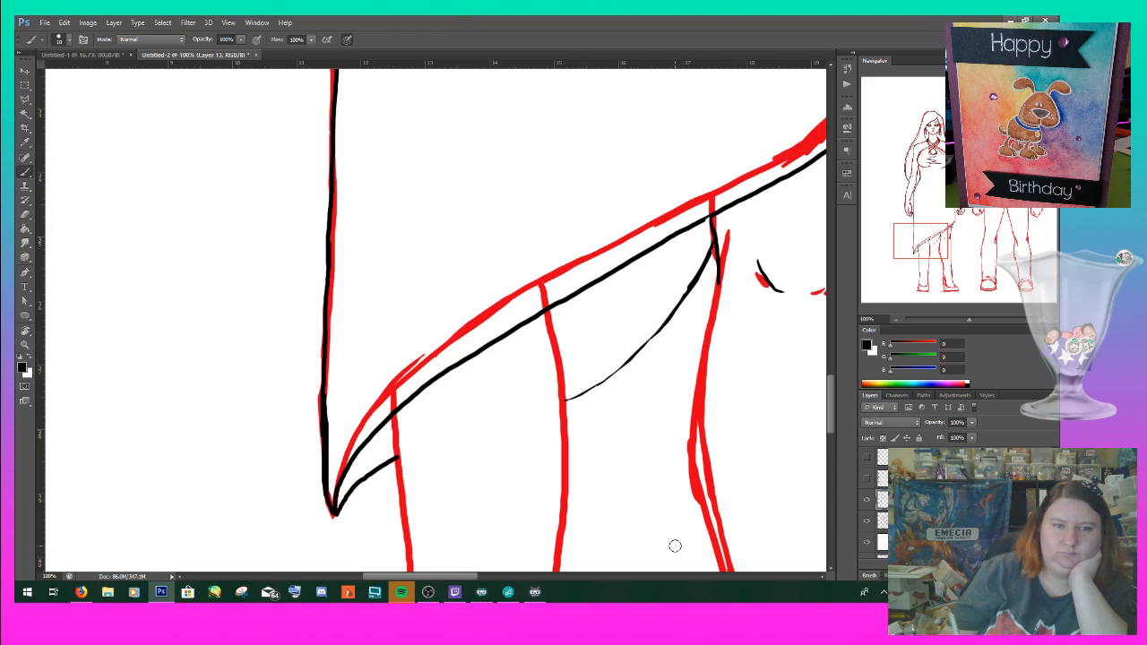
- Thicken the curved back hem between the legs and ink the exposed leg's inner edge from the knee along the calf towards the ankle
left_click_drag(564, 402, 635, 353)
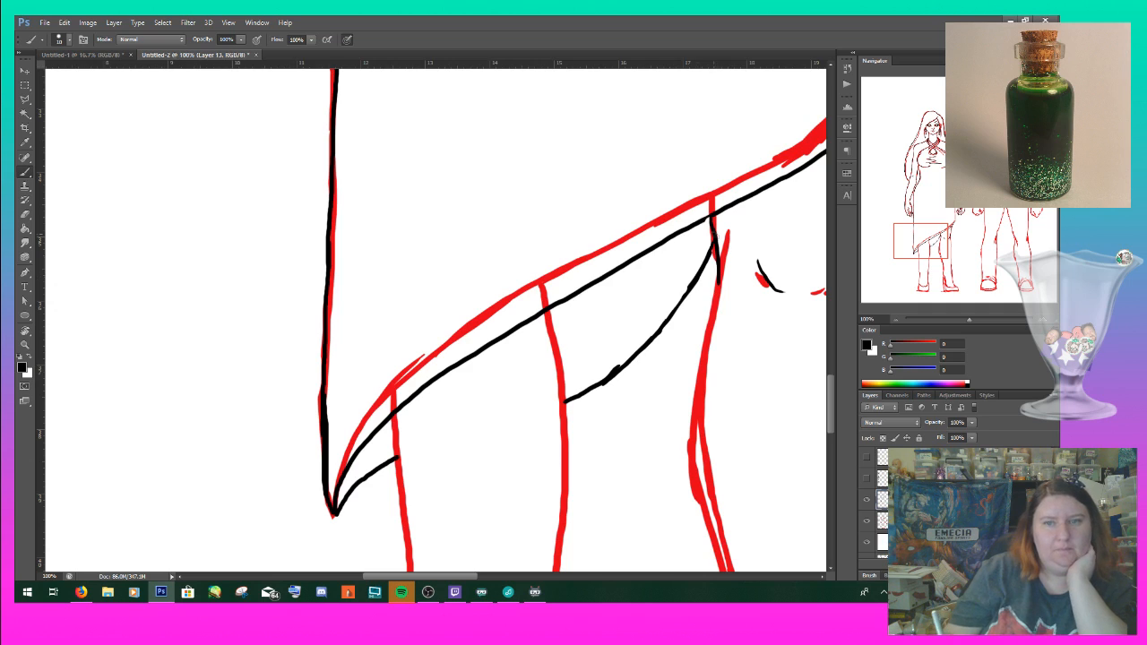
left_click_drag(908, 240, 924, 240)
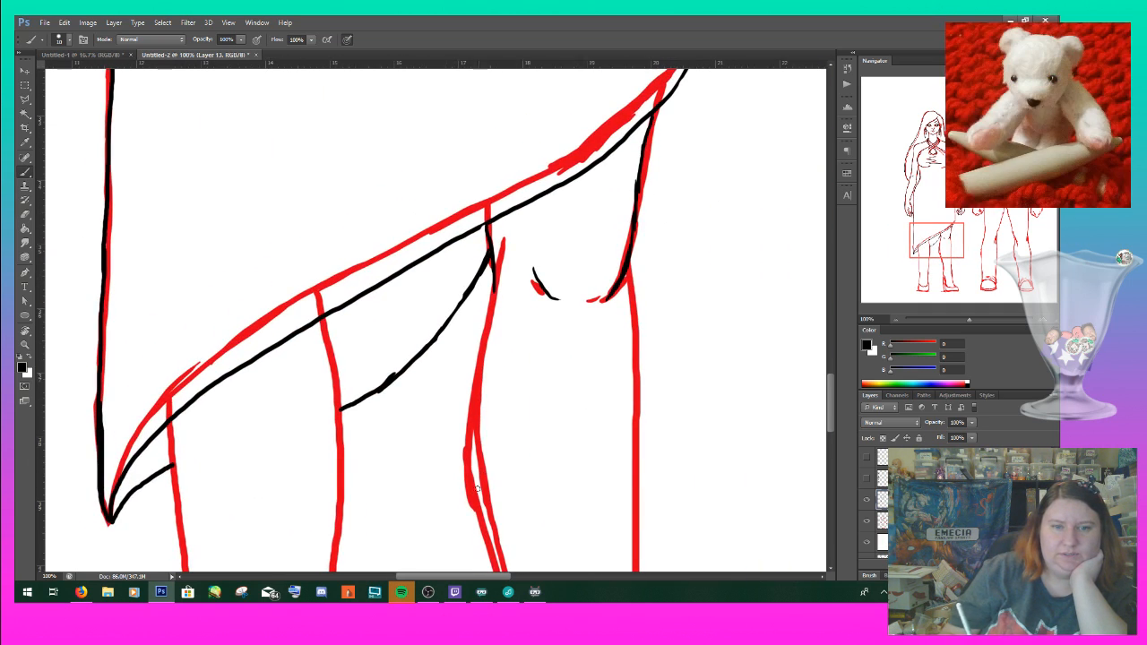
mouse_move(473, 502)
left_mouse_down()
mouse_move(468, 431)
mouse_move(506, 240)
left_mouse_up()
left_click_drag(832, 383, 824, 409)
mouse_move(470, 231)
left_mouse_down()
mouse_move(523, 415)
mouse_move(521, 540)
left_mouse_up()
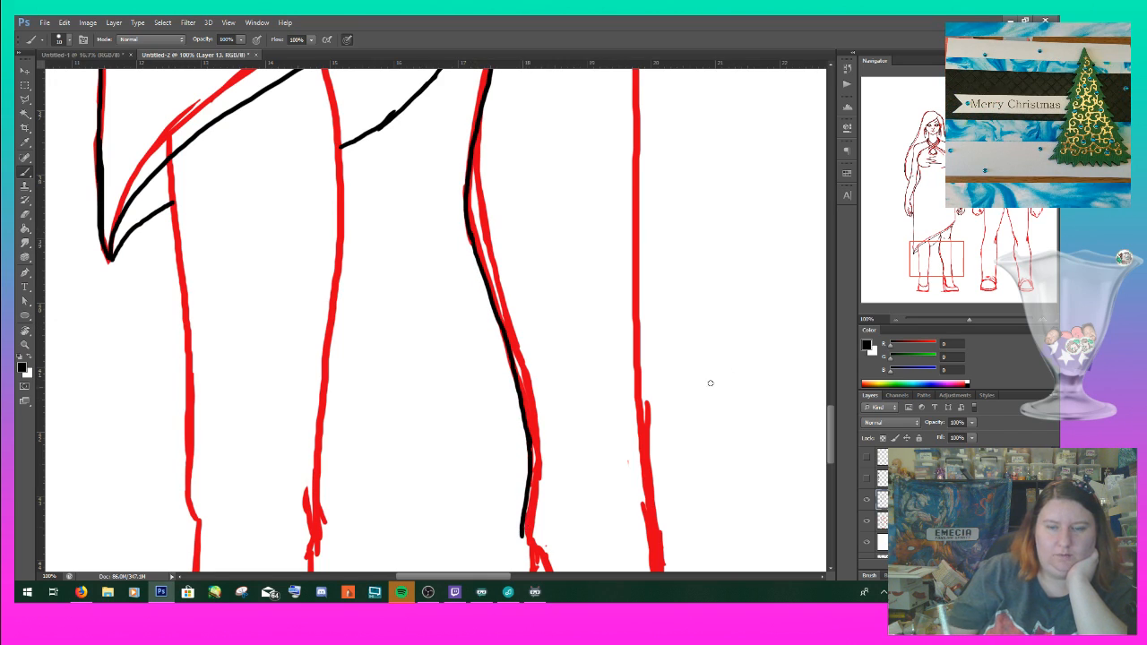
- Ink the back of the ankle and the rear and high heel of the side-view shoe in black
left_click_drag(828, 430, 829, 460)
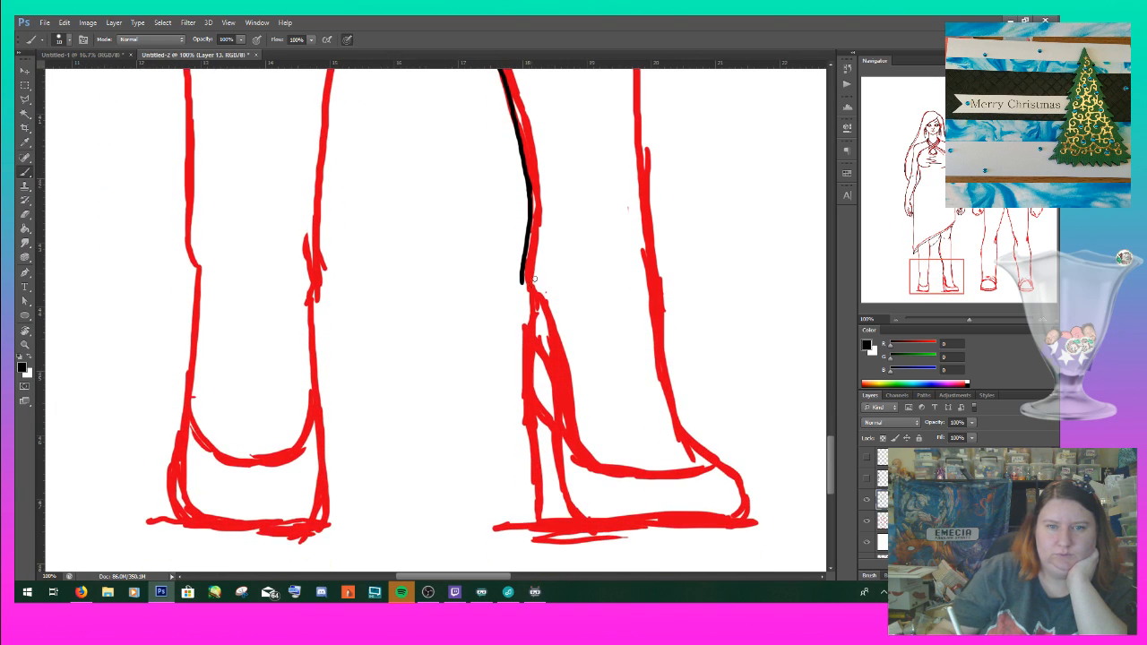
mouse_move(521, 281)
left_mouse_down()
mouse_move(542, 305)
mouse_move(530, 318)
left_mouse_up()
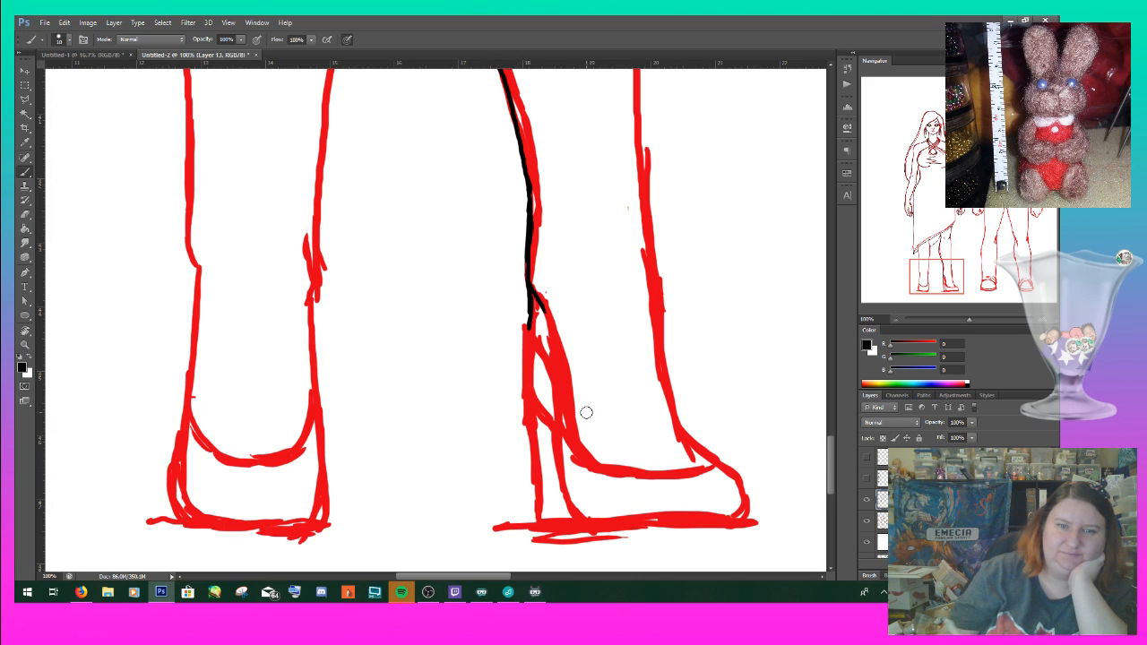
left_click_drag(557, 349, 567, 430)
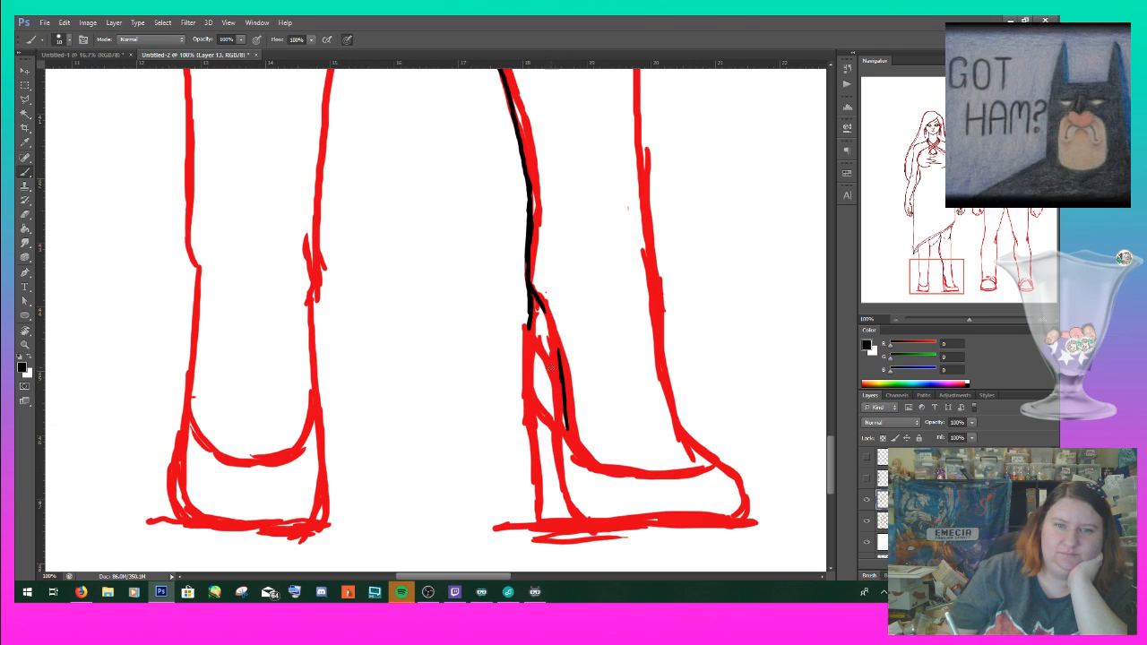
left_click_drag(554, 377, 563, 417)
left_click_drag(555, 446, 563, 486)
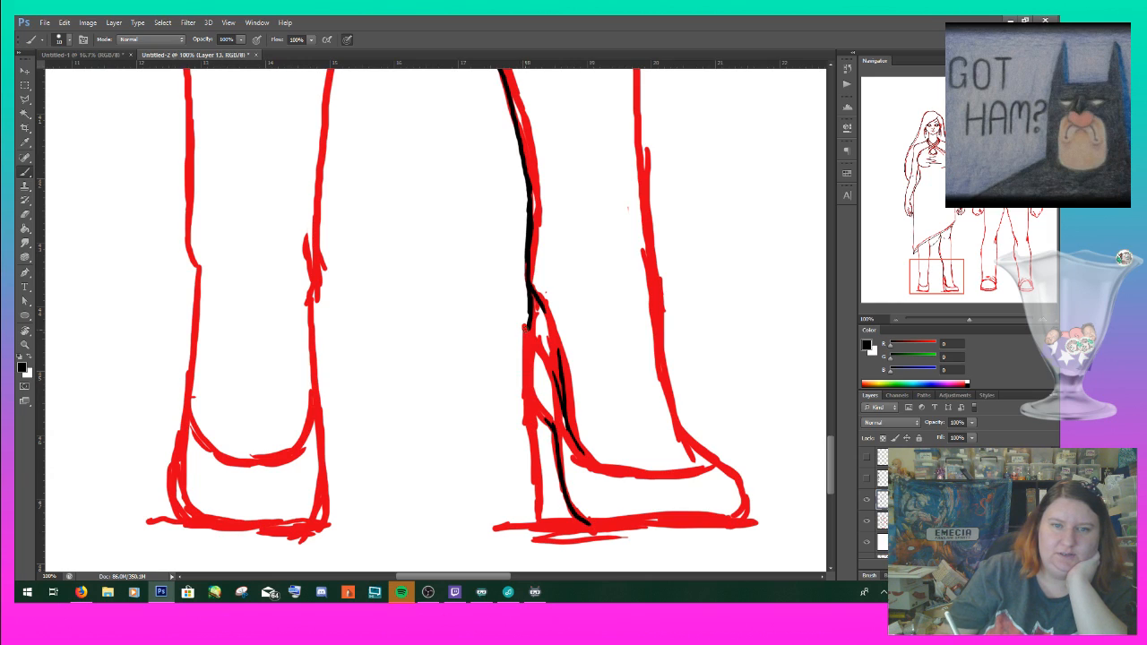
left_click_drag(522, 357, 537, 408)
left_click_drag(525, 326, 557, 400)
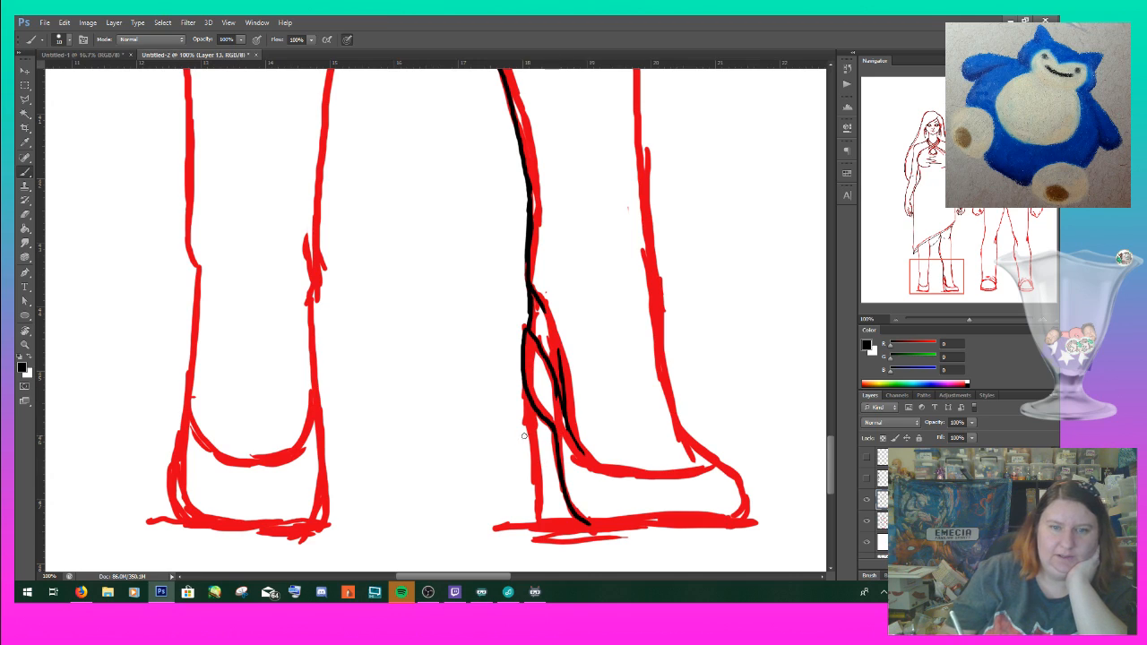
left_click_drag(524, 394, 538, 523)
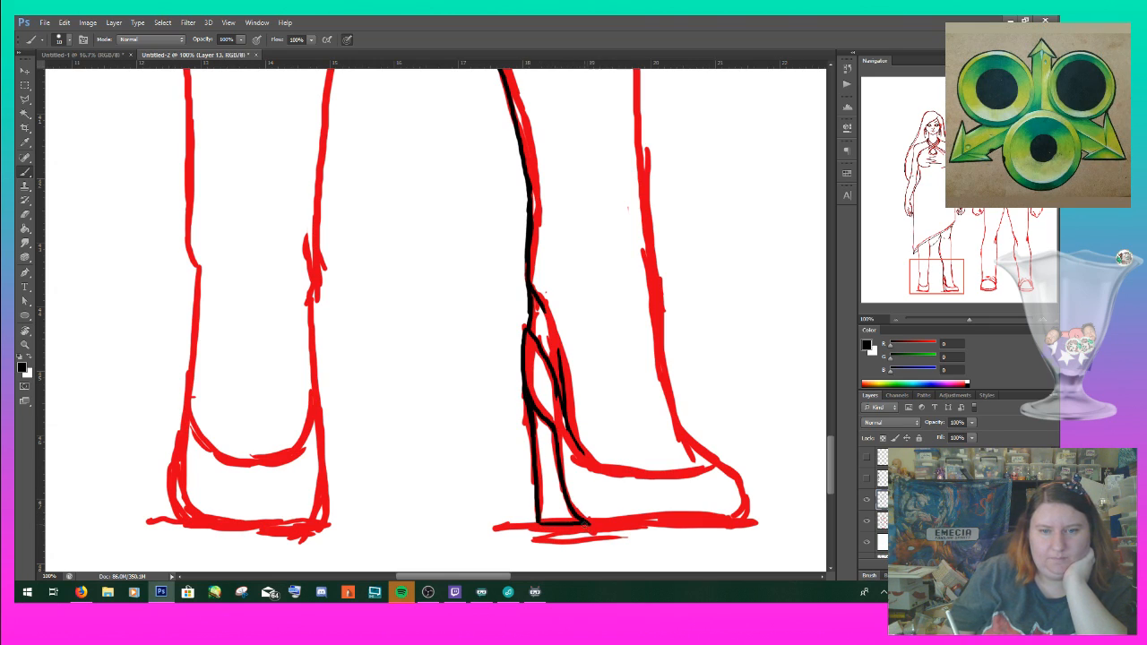
- Ink the side-view shoe's curved sole, foot opening and rounded toe over the red sketch
left_click_drag(589, 525, 724, 524)
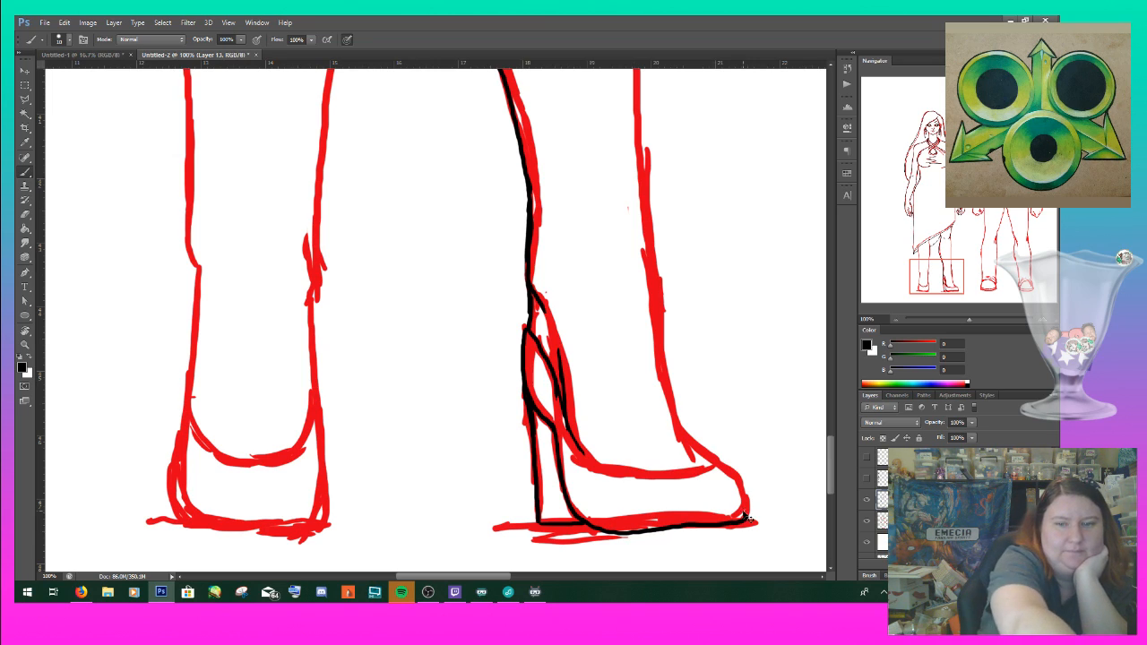
key("ctrl+z")
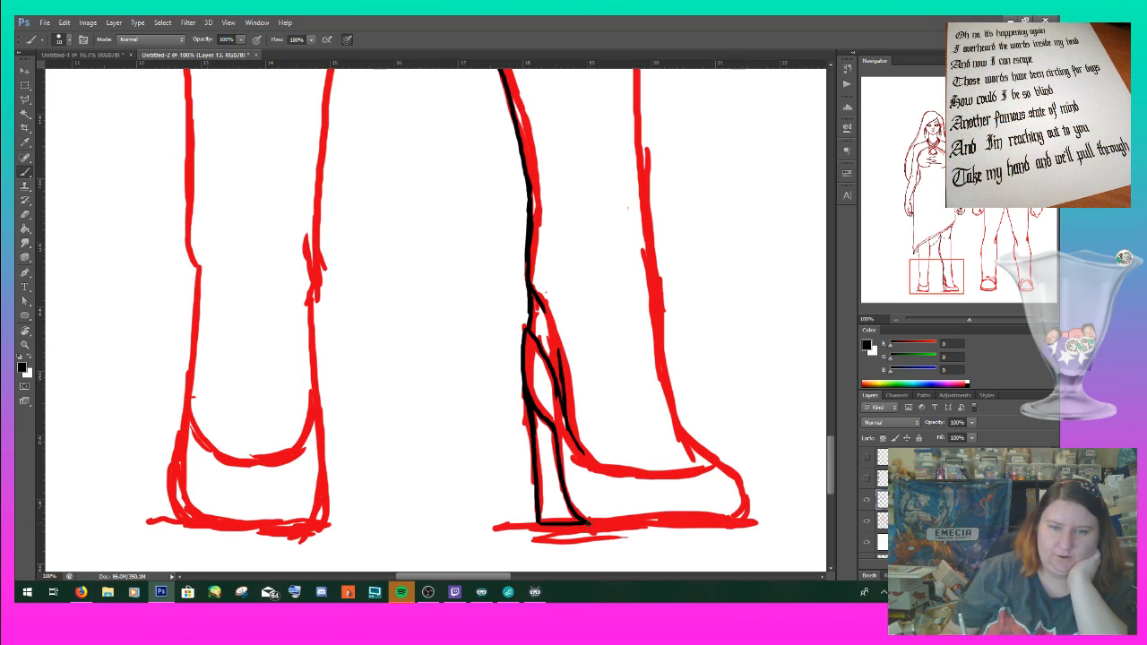
mouse_move(616, 533)
left_mouse_down()
mouse_move(688, 541)
mouse_move(722, 536)
mouse_move(747, 513)
left_mouse_up()
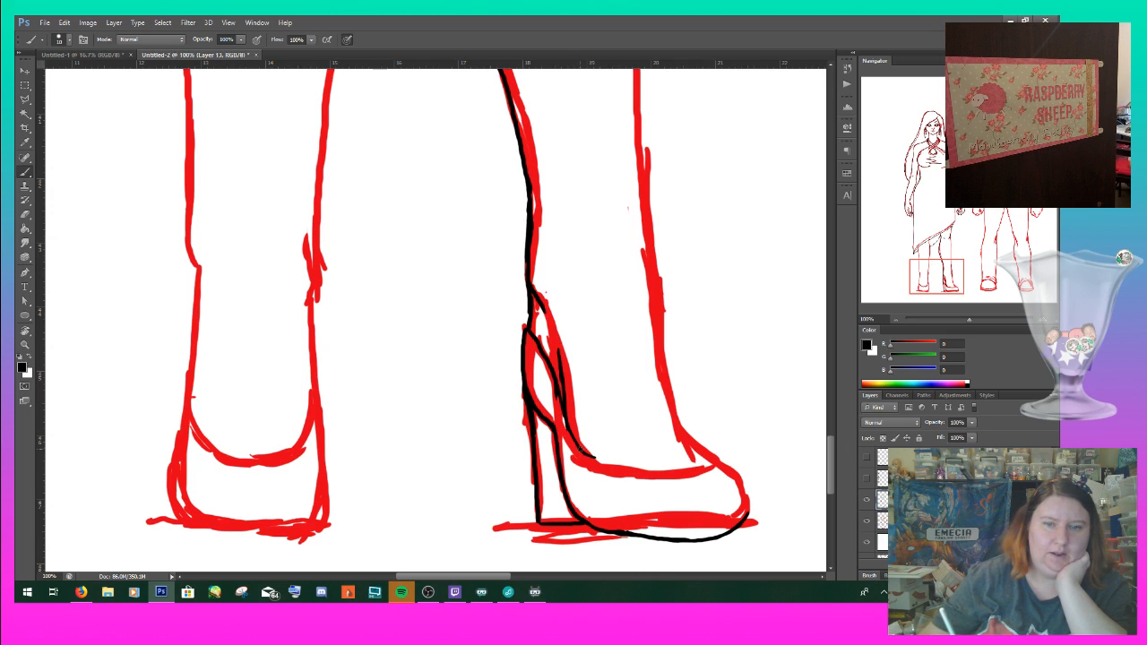
left_click_drag(595, 461, 657, 471)
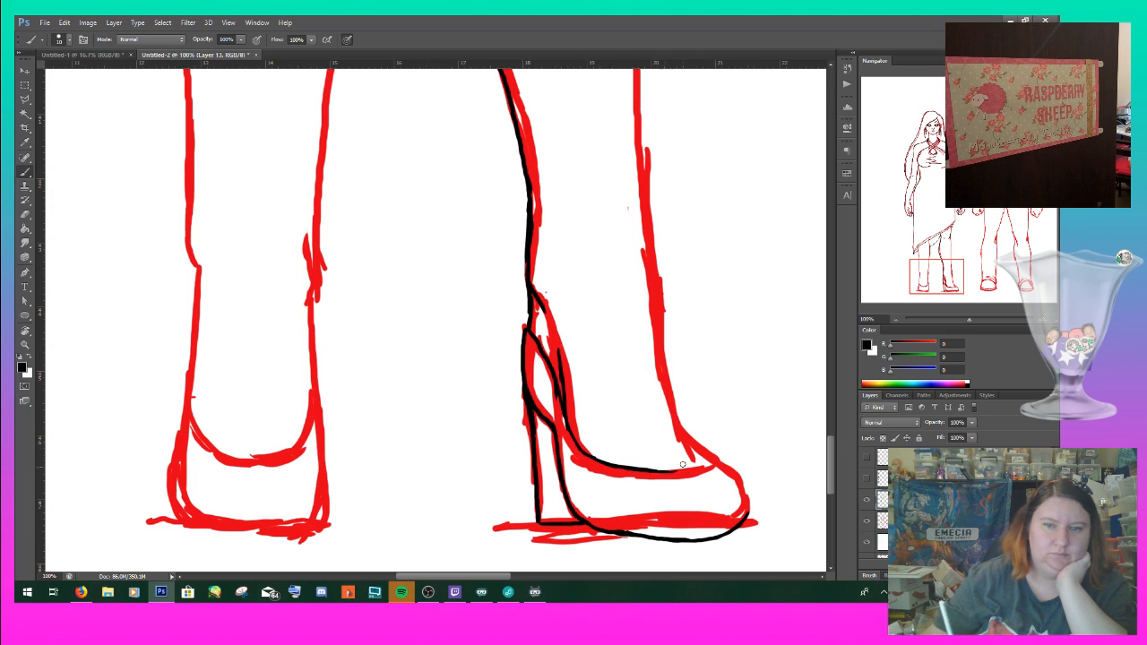
left_click_drag(656, 472, 702, 466)
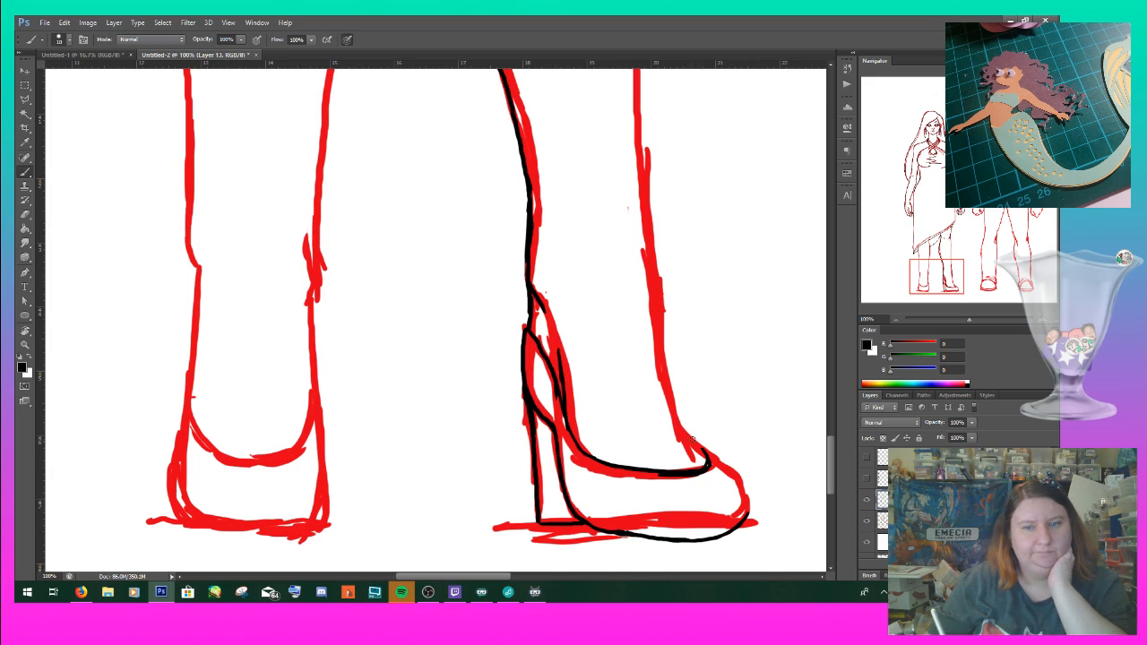
mouse_move(706, 453)
left_mouse_down()
mouse_move(747, 491)
mouse_move(741, 516)
left_mouse_up()
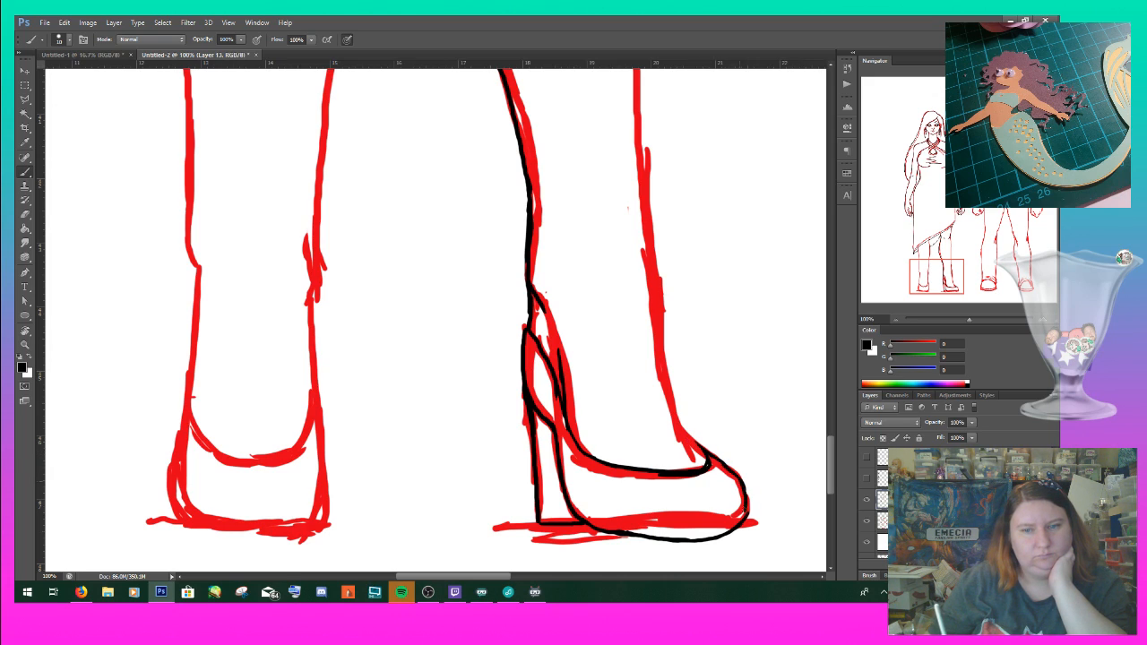
- Ink the front of the side-view ankle down to the shoe's opening near the toe
left_click_drag(707, 459, 664, 387)
mouse_move(652, 254)
left_mouse_down()
mouse_move(700, 442)
mouse_move(671, 373)
left_mouse_up()
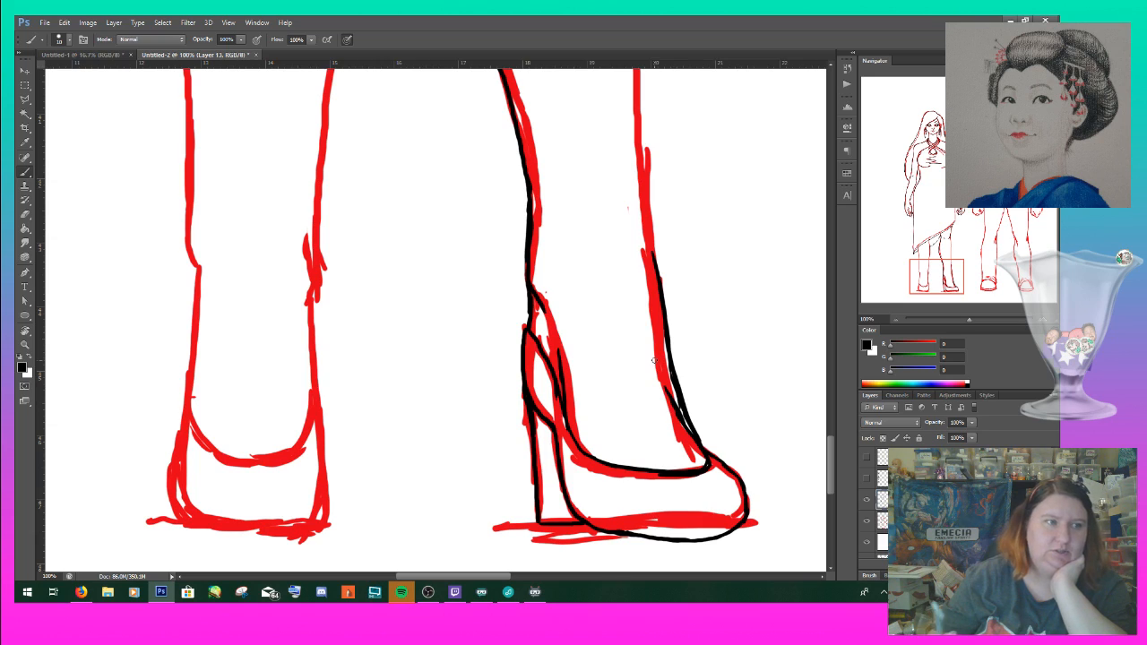
mouse_move(668, 416)
left_mouse_down()
mouse_move(663, 382)
mouse_move(678, 408)
left_mouse_up()
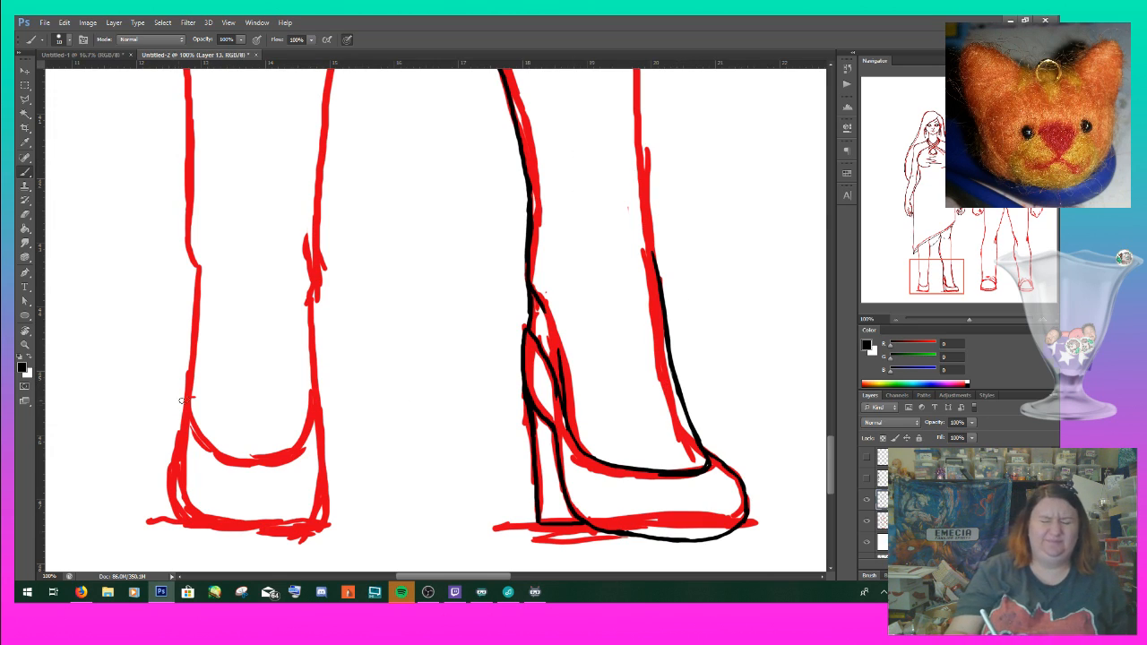
- Ink the front-facing shoe with its curved opening, both sides and rounded toe
mouse_move(203, 447)
left_mouse_down()
mouse_move(300, 455)
mouse_move(317, 415)
left_mouse_up()
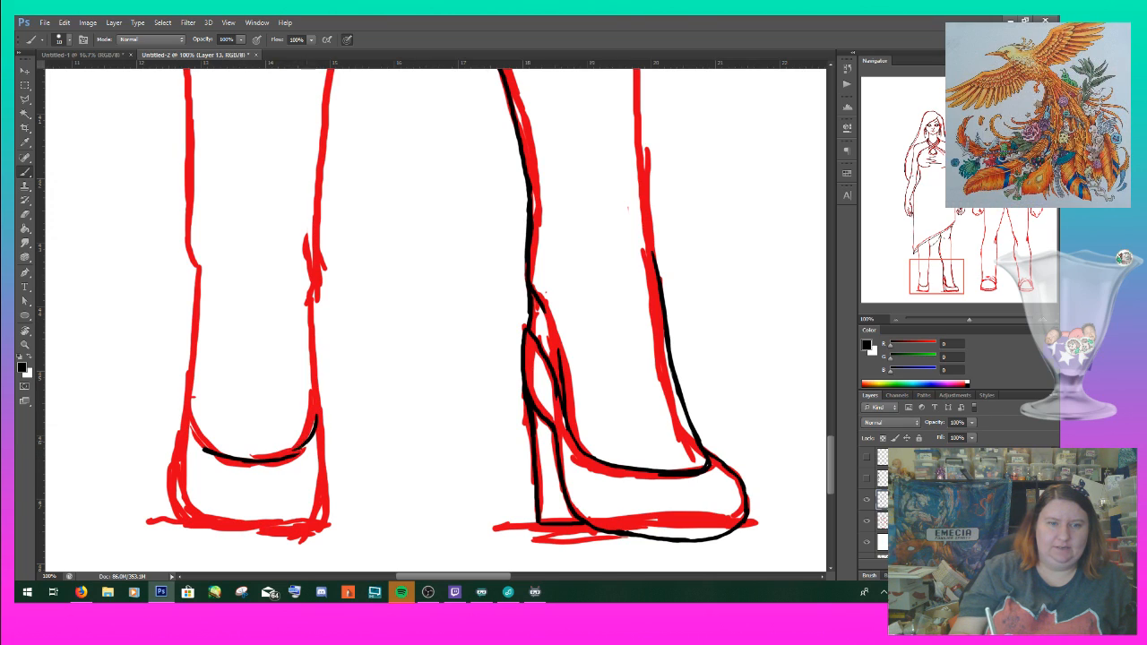
left_click_drag(187, 414, 231, 458)
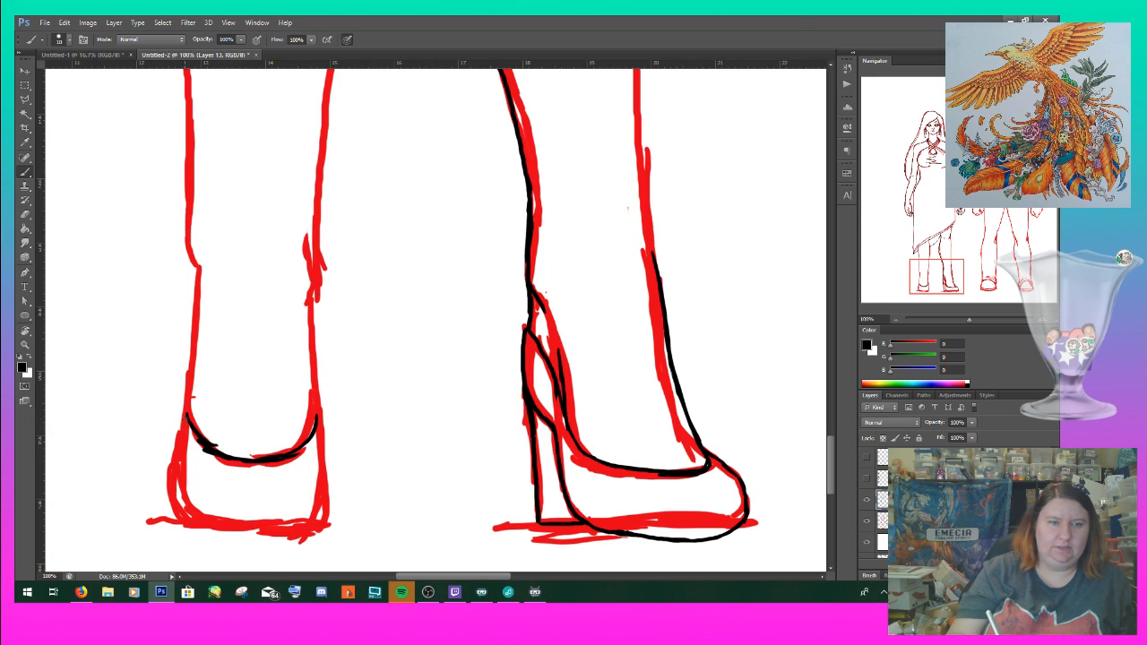
mouse_move(182, 423)
left_mouse_down()
mouse_move(168, 495)
mouse_move(182, 519)
mouse_move(245, 540)
mouse_move(319, 518)
mouse_move(288, 536)
mouse_move(212, 537)
left_mouse_up()
left_click_drag(320, 410, 323, 518)
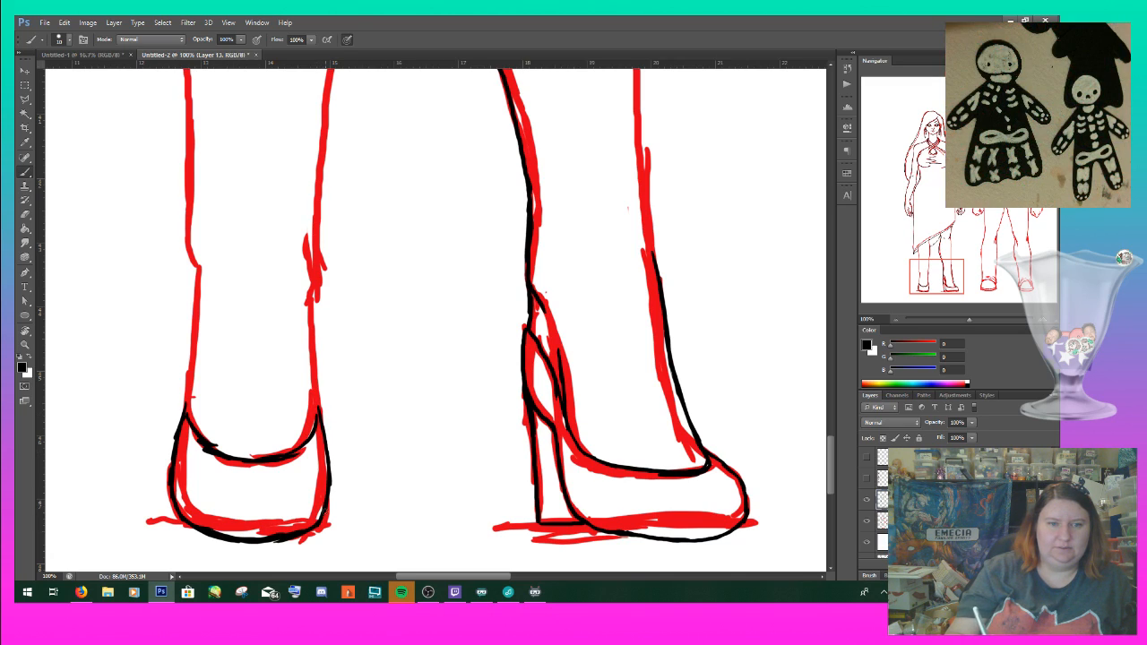
- Ink both sides of the ankle above the front-facing shoe, joining them to the shoe's outline
mouse_move(318, 387)
left_mouse_down()
mouse_move(310, 303)
mouse_move(318, 412)
left_mouse_up()
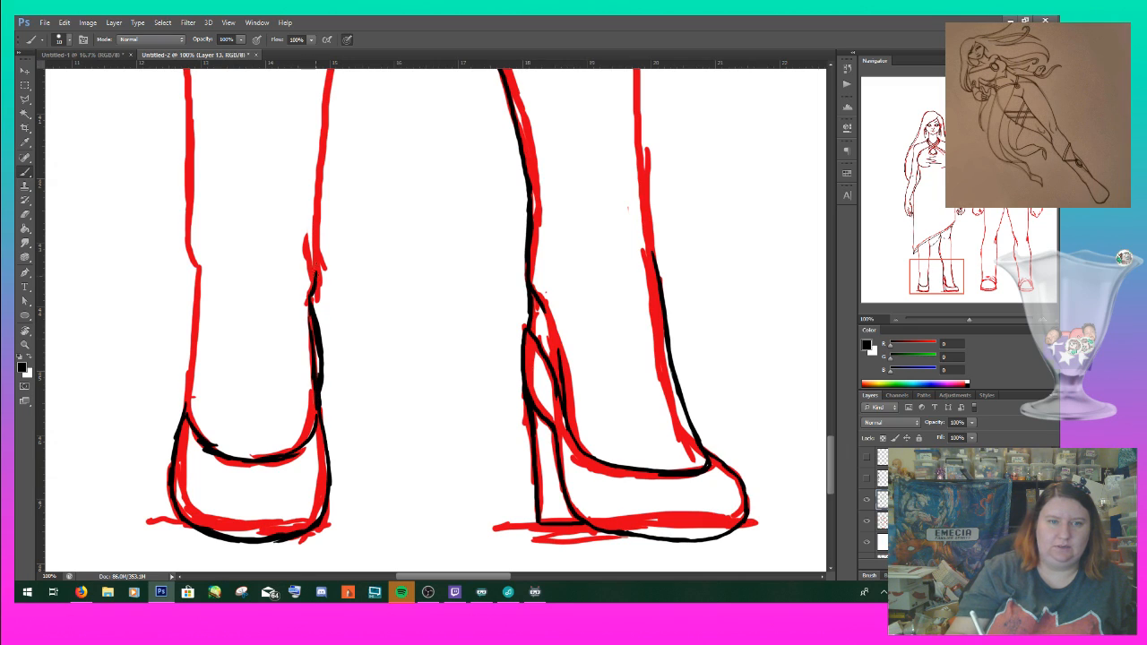
left_click_drag(198, 287, 190, 174)
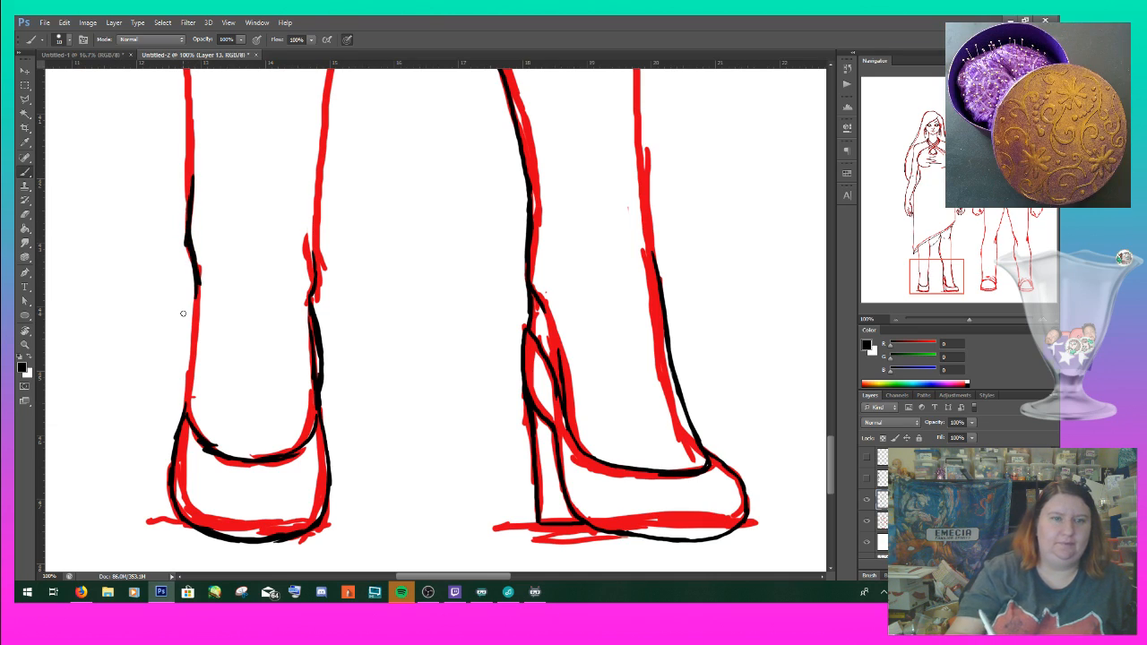
left_click(211, 313)
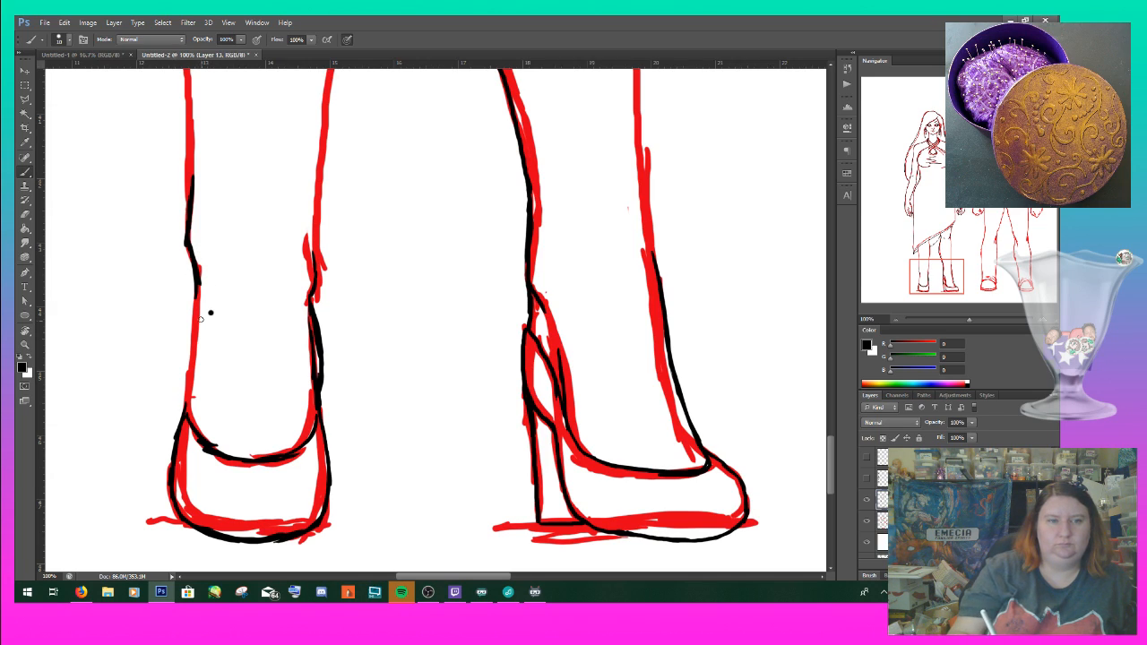
mouse_move(198, 280)
left_mouse_down()
mouse_move(183, 412)
mouse_move(196, 429)
left_mouse_up()
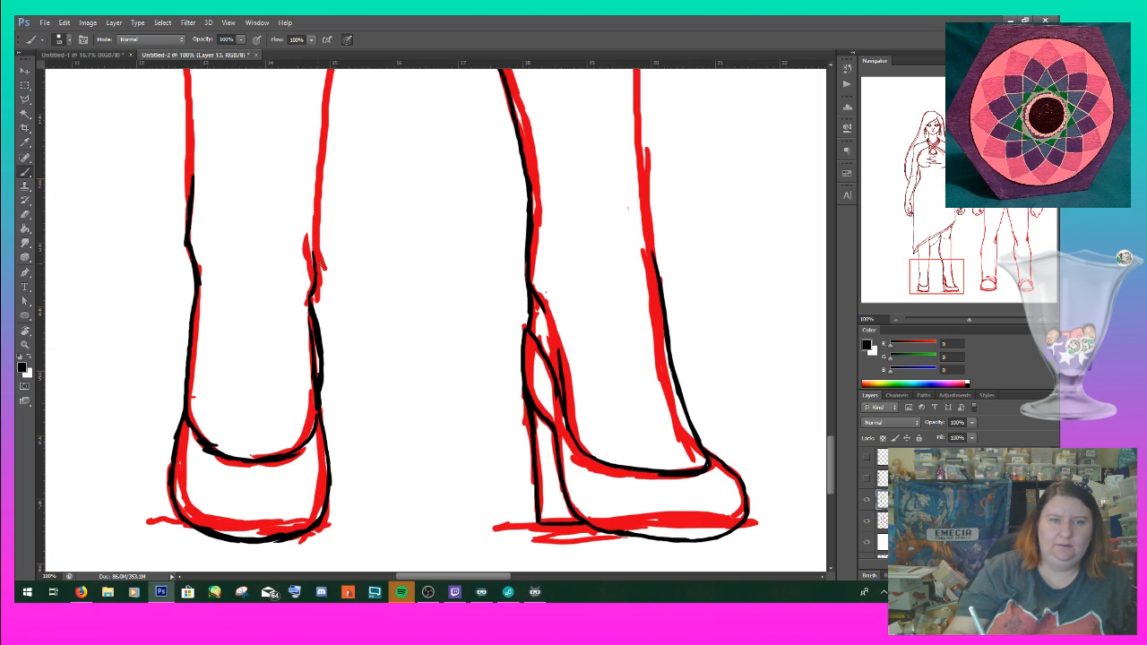
- Ink the front-facing leg's outer edge from the dress's pointed hem down to the ankle
left_click_drag(833, 468, 835, 432)
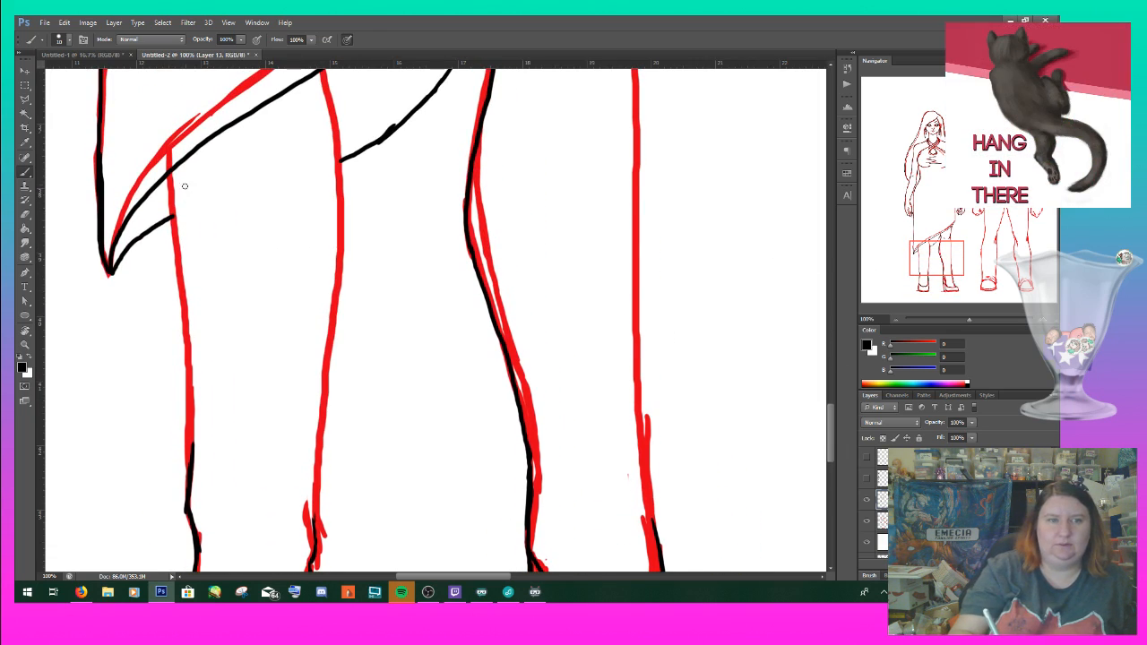
left_click_drag(169, 166, 184, 483)
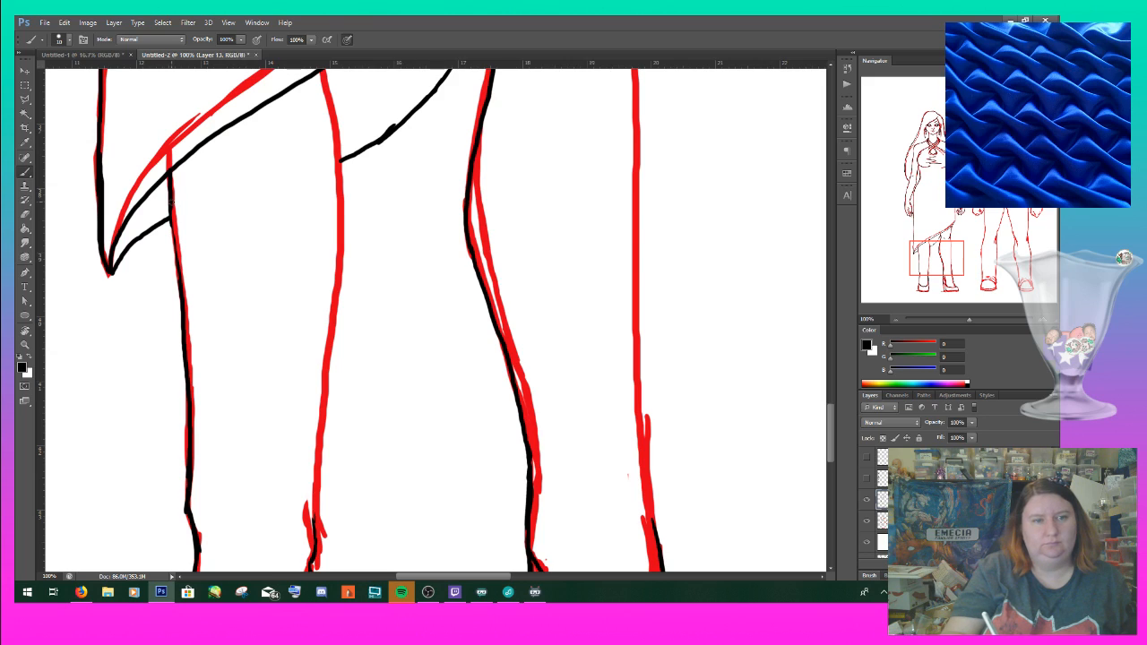
left_click_drag(171, 217, 180, 265)
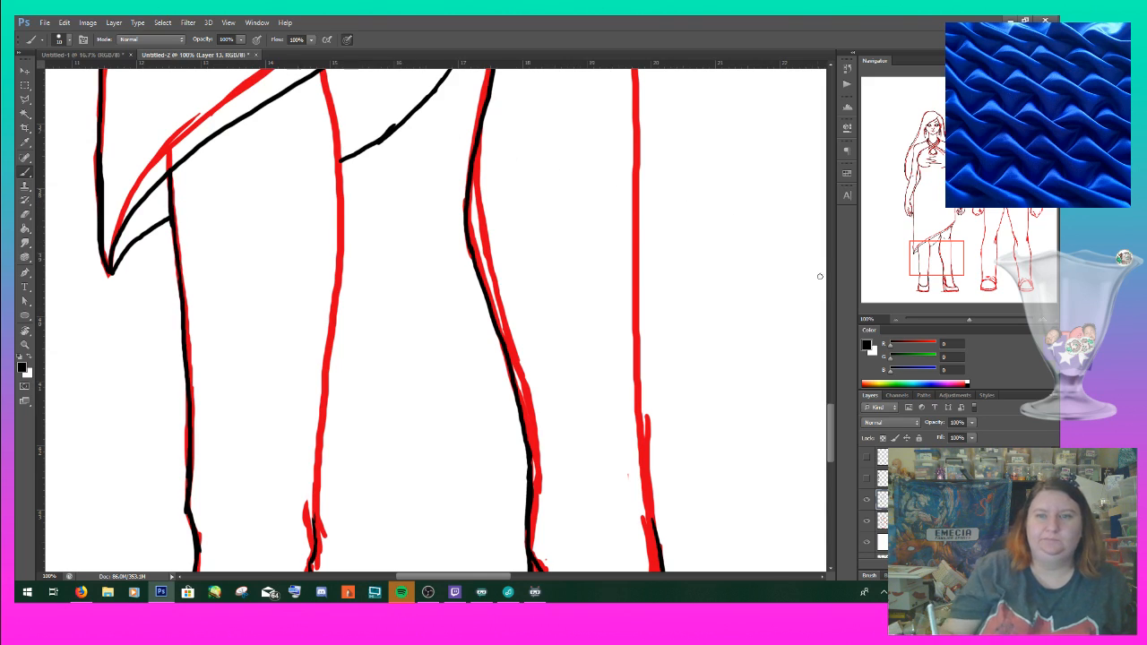
- Ink the front-facing leg's inner edge in one black line from the dress's front hem down to the ankle
scroll(537, 224, "up", 3)
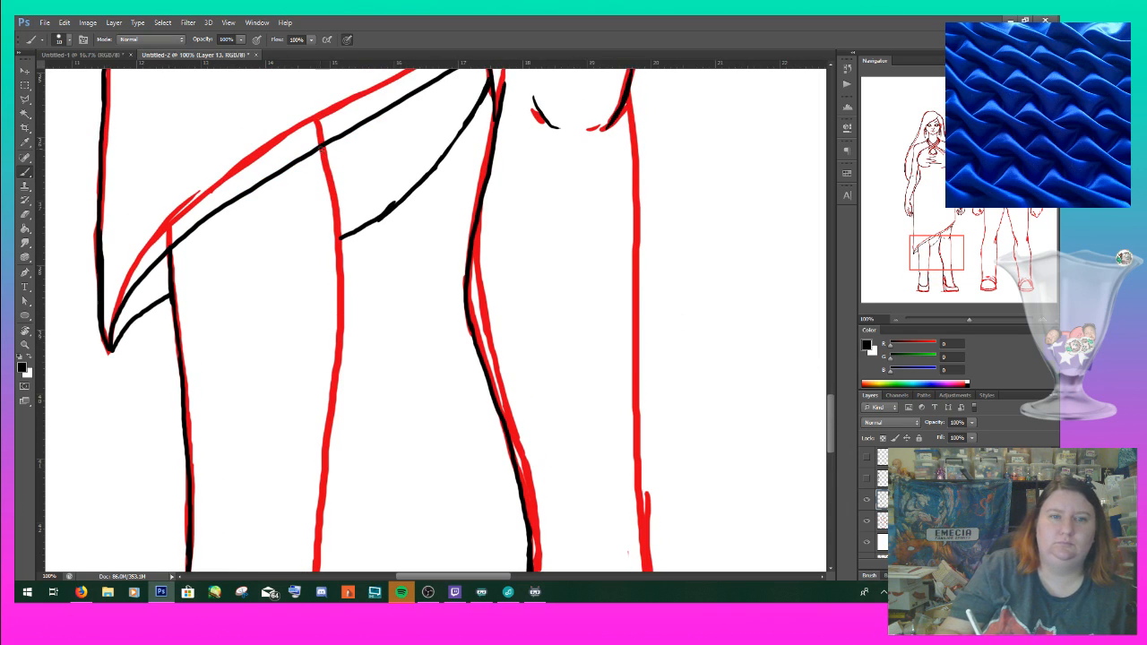
mouse_move(320, 146)
left_mouse_down()
mouse_move(331, 350)
mouse_move(297, 542)
left_mouse_up()
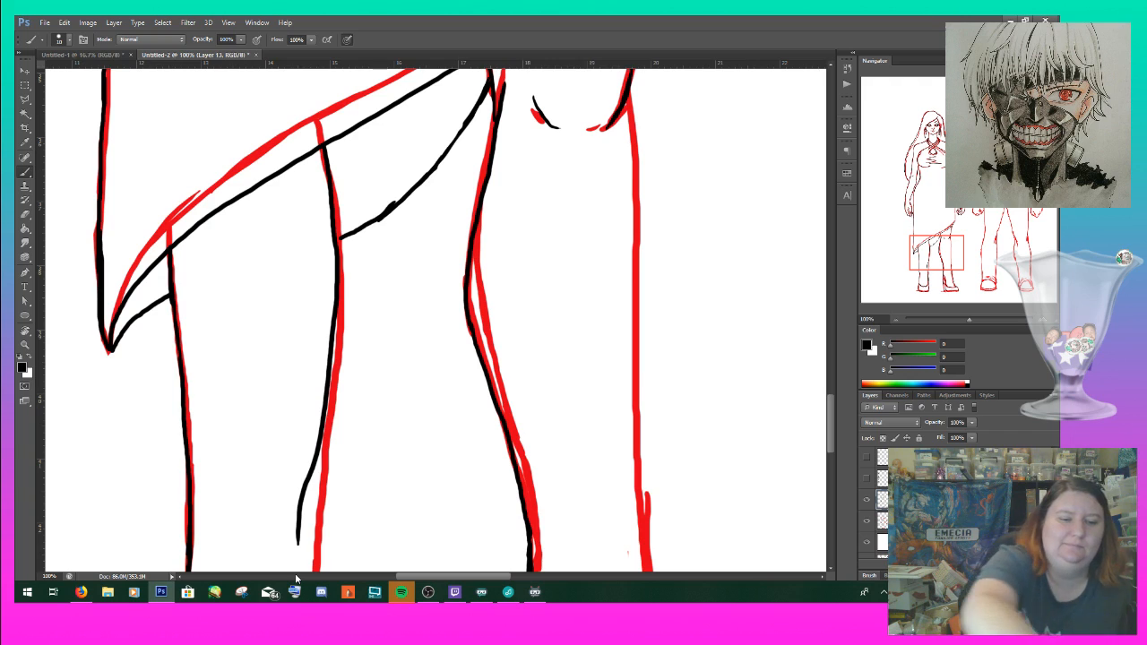
key("ctrl+z")
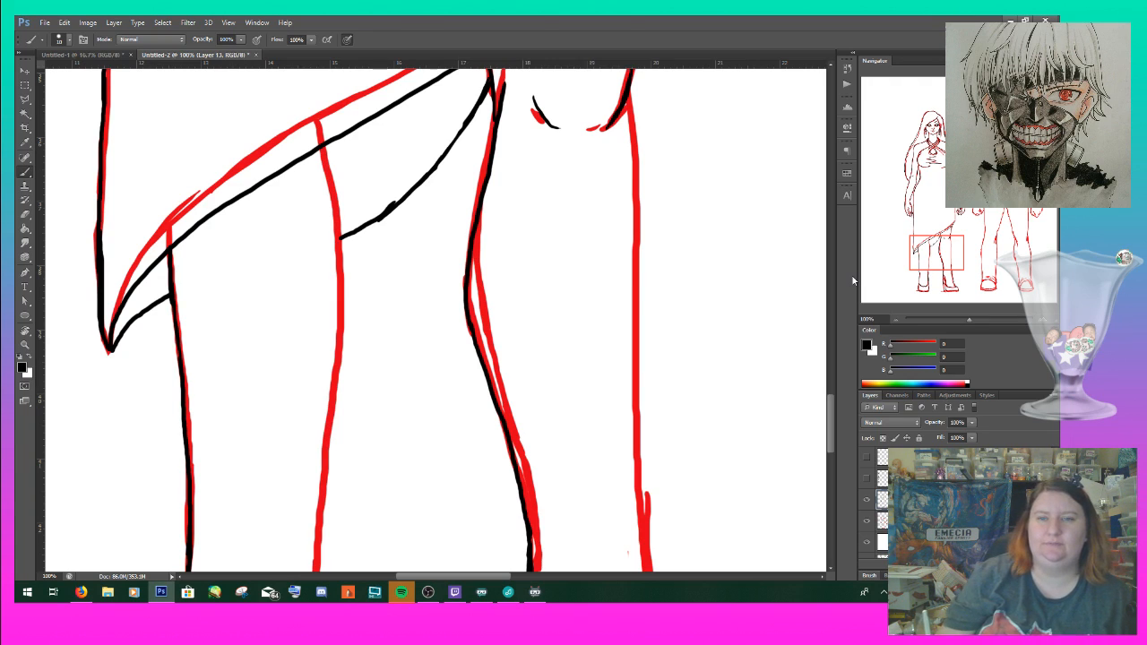
left_click_drag(832, 421, 831, 426)
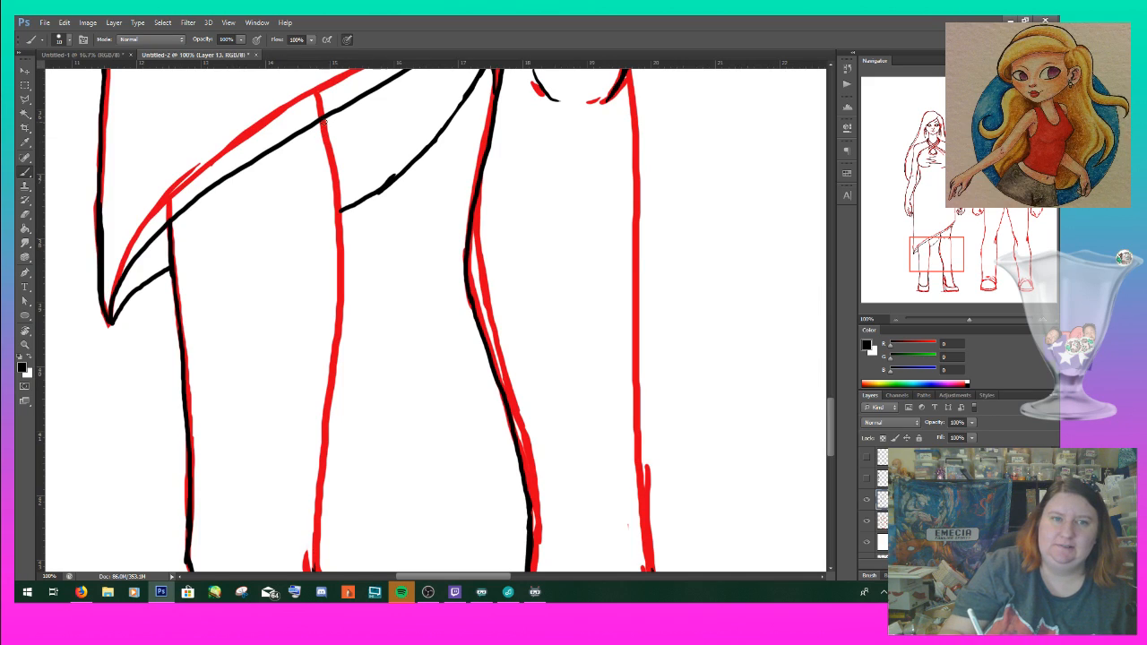
mouse_move(320, 117)
left_mouse_down()
mouse_move(341, 287)
mouse_move(314, 561)
left_mouse_up()
- Ink the shin edge of the other leg from the ankle up to the knee
left_click_drag(832, 412, 830, 435)
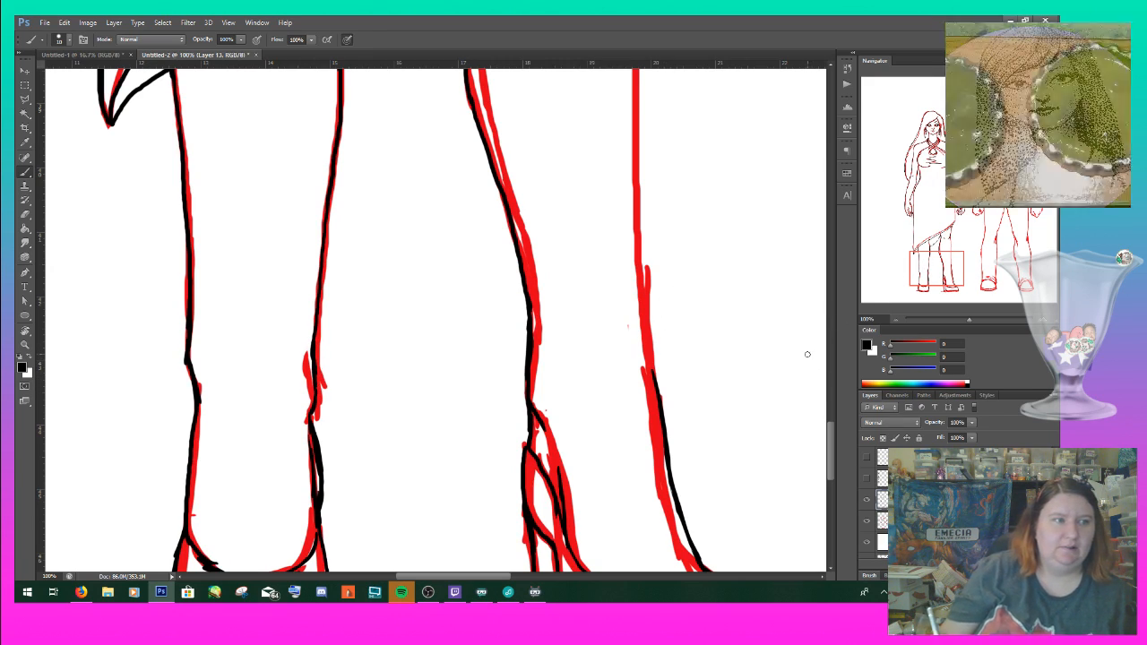
left_click_drag(834, 441, 833, 424)
left_click_drag(655, 522, 640, 385)
left_click_drag(640, 326, 640, 382)
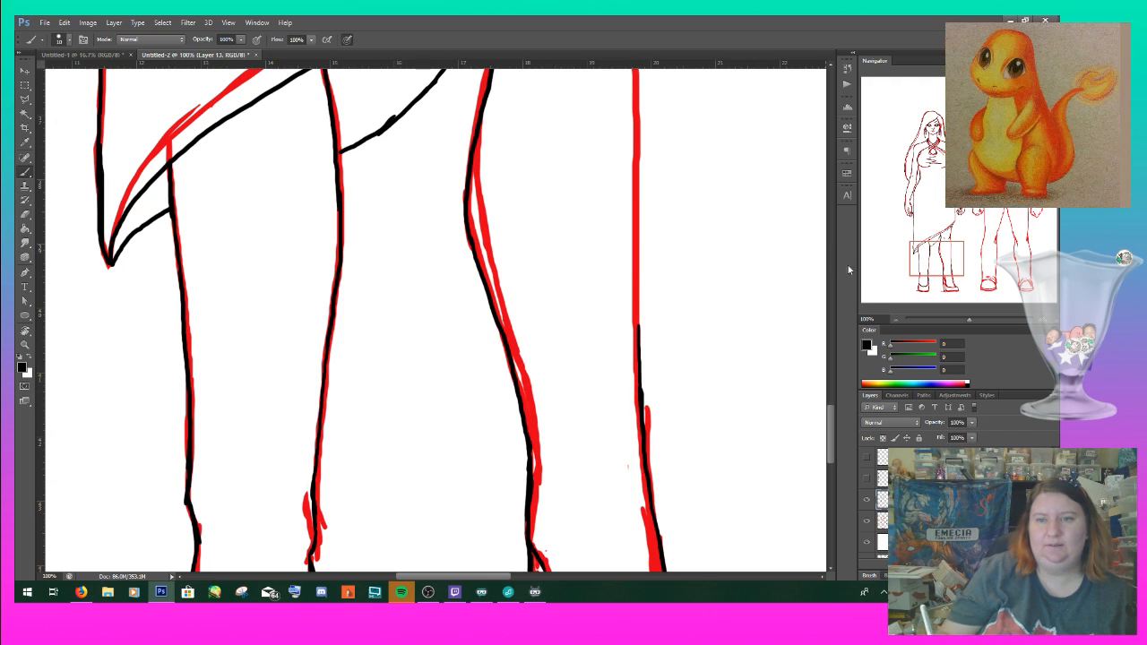
scroll(834, 409, "up", 5)
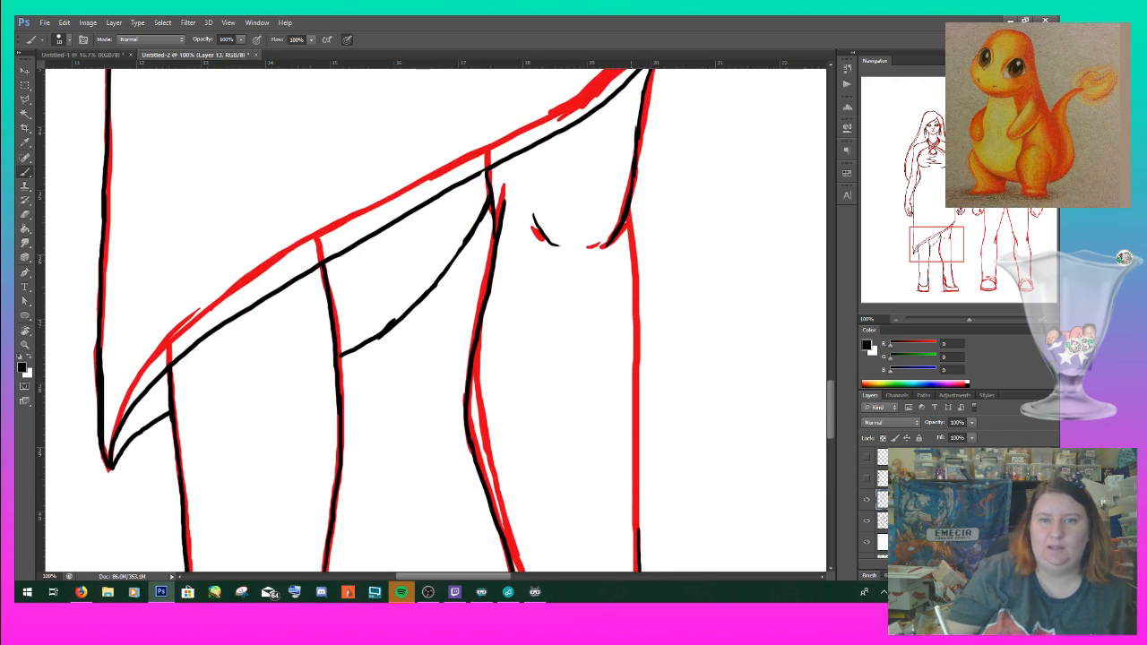
left_click_drag(629, 220, 632, 487)
mouse_move(639, 541)
left_mouse_down()
mouse_move(637, 393)
mouse_move(636, 485)
left_mouse_up()
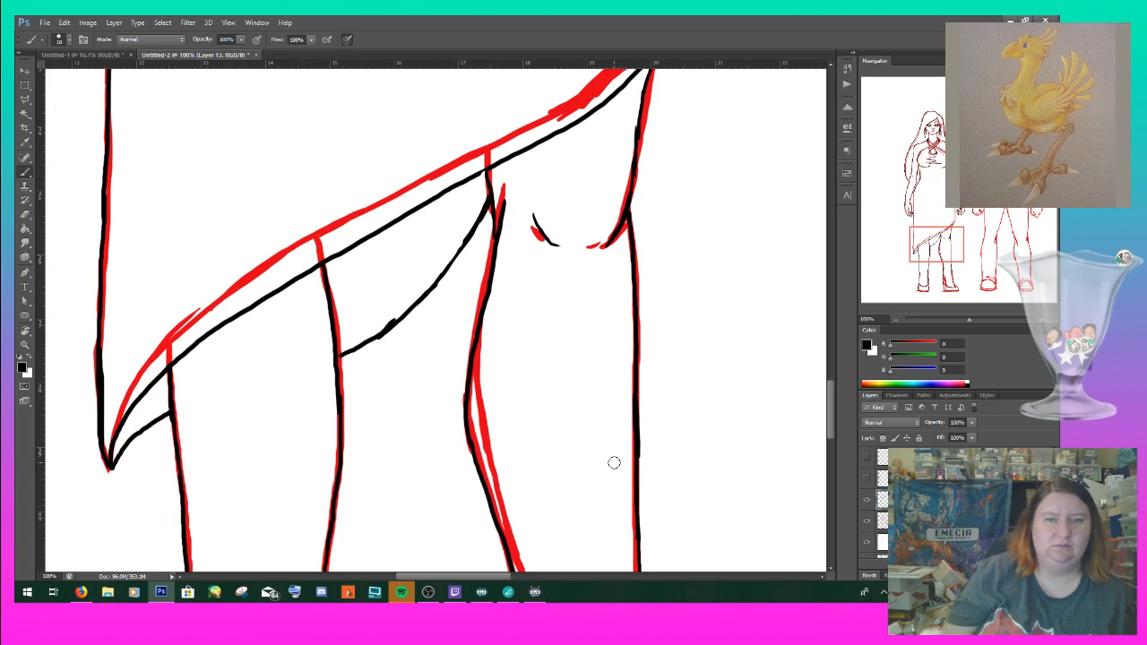
- Ink both of the man's eyebrows with short zigzag black strokes over the red sketch
left_click_drag(935, 242, 1007, 174)
left_click_drag(1007, 116, 1004, 122)
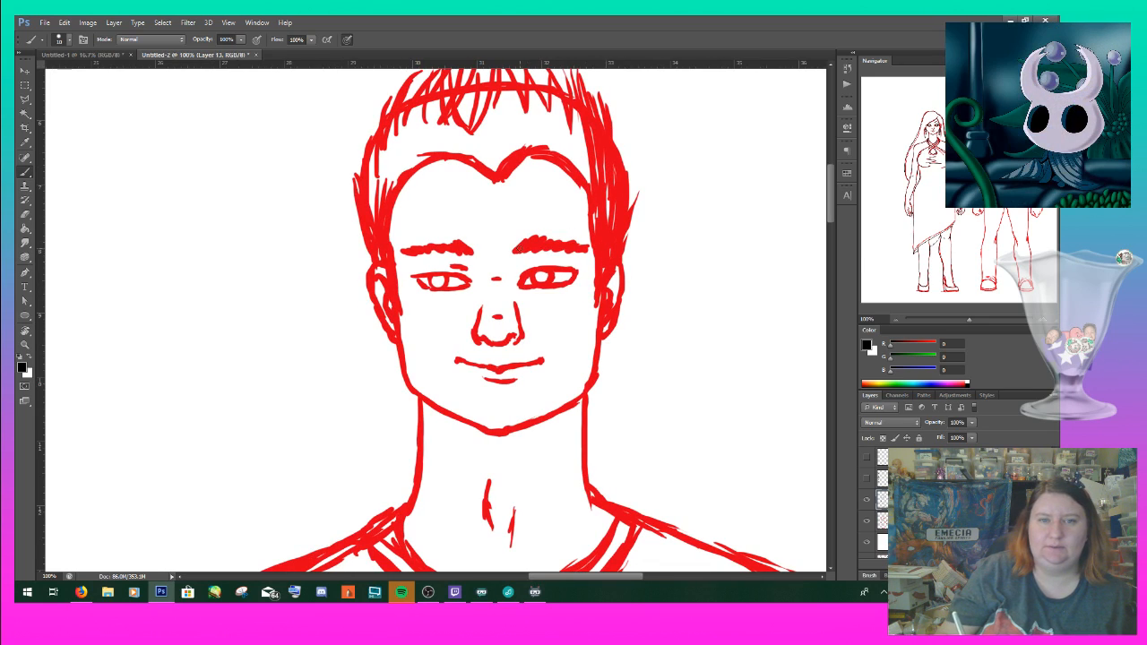
mouse_move(518, 247)
left_mouse_down()
mouse_move(542, 239)
mouse_move(563, 250)
left_mouse_up()
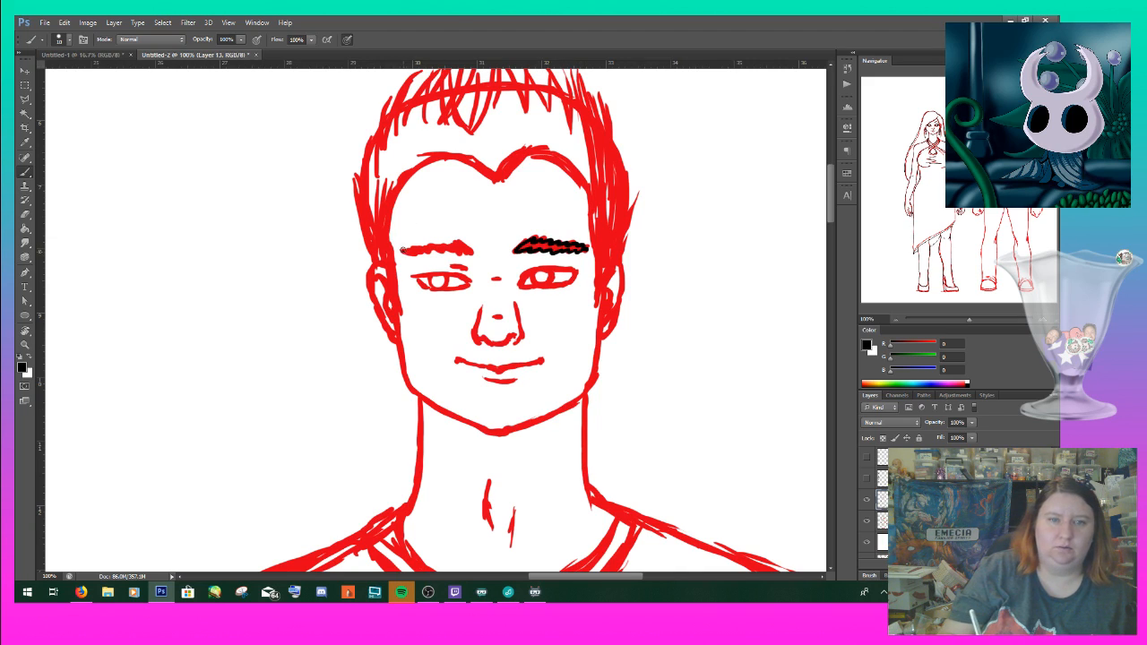
mouse_move(437, 244)
left_mouse_down()
mouse_move(469, 246)
mouse_move(403, 253)
mouse_move(464, 253)
left_mouse_up()
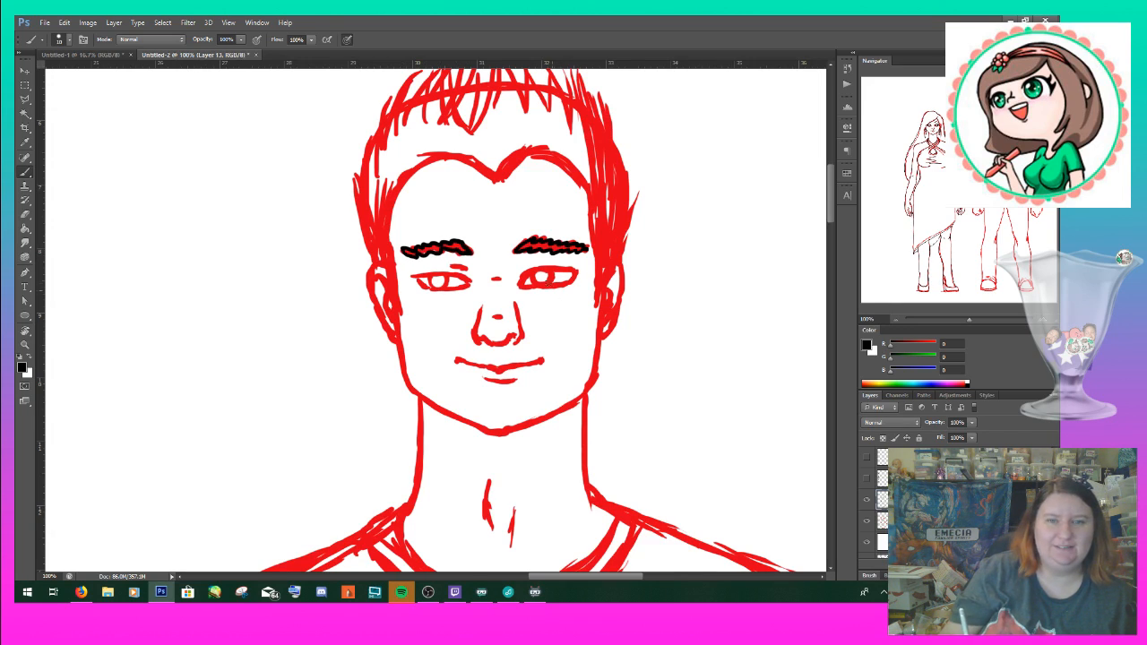
- Ink the man's eyes in black over the red sketch, including the eyelid lines and irises
left_click_drag(516, 275, 575, 271)
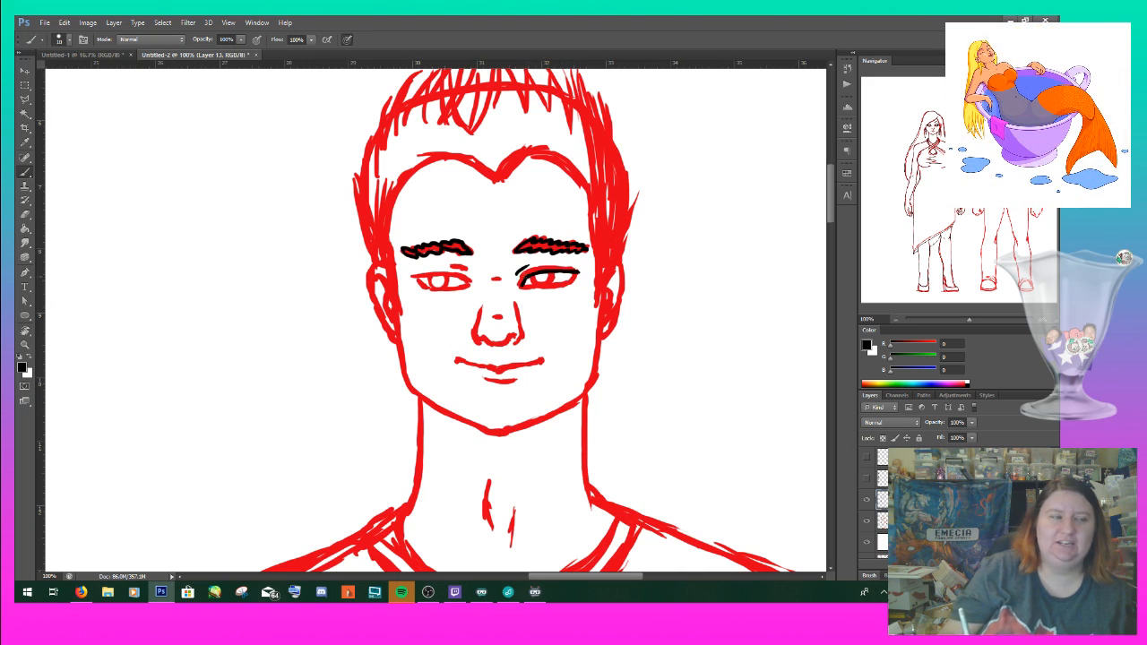
mouse_move(413, 274)
left_mouse_down()
mouse_move(472, 284)
mouse_move(424, 286)
mouse_move(461, 289)
mouse_move(446, 283)
left_mouse_up()
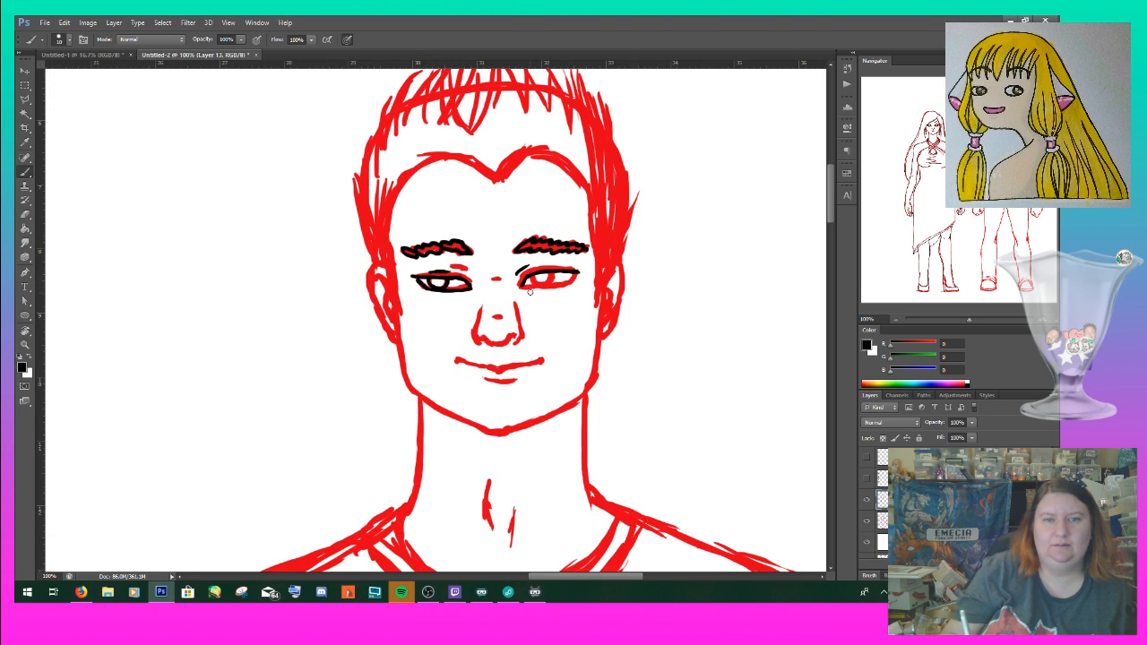
mouse_move(518, 285)
left_mouse_down()
mouse_move(562, 285)
mouse_move(556, 273)
left_mouse_up()
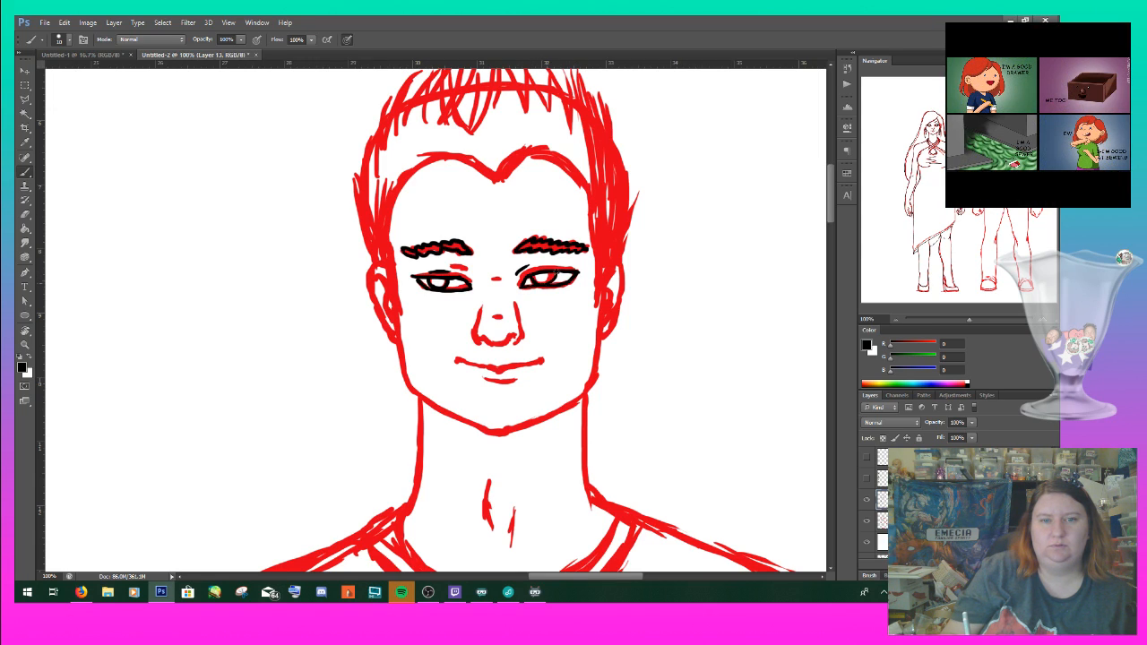
- Ink the man's nose with its nostrils and sides, plus the mouth line and the short lower-lip stroke
left_click_drag(494, 314, 500, 319)
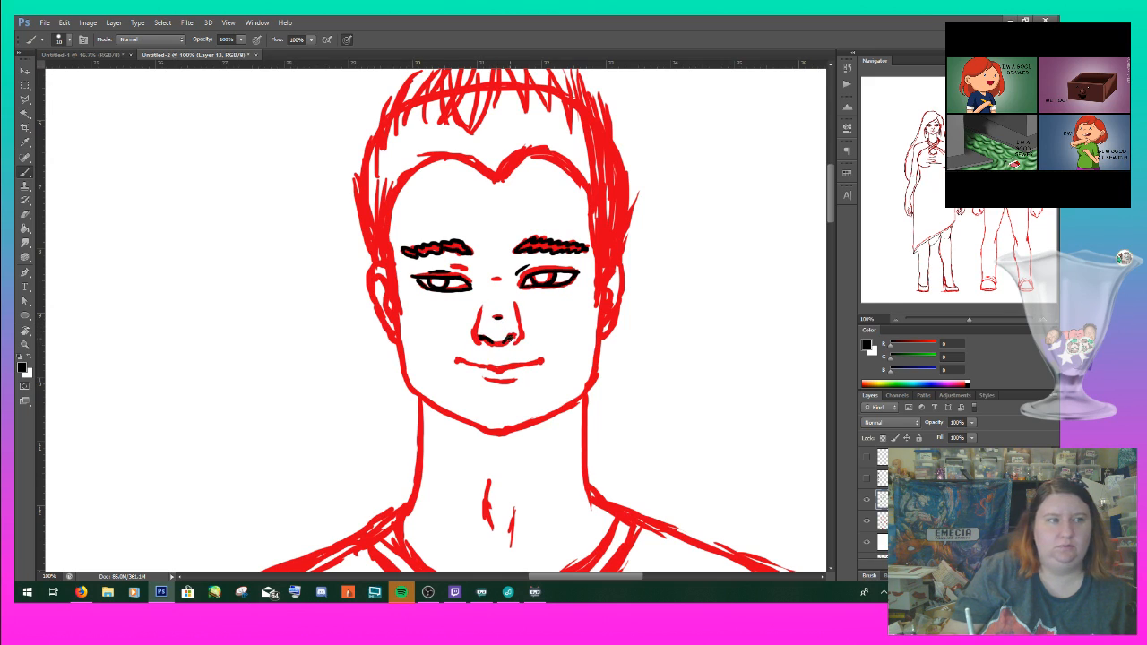
left_click_drag(513, 342, 523, 332)
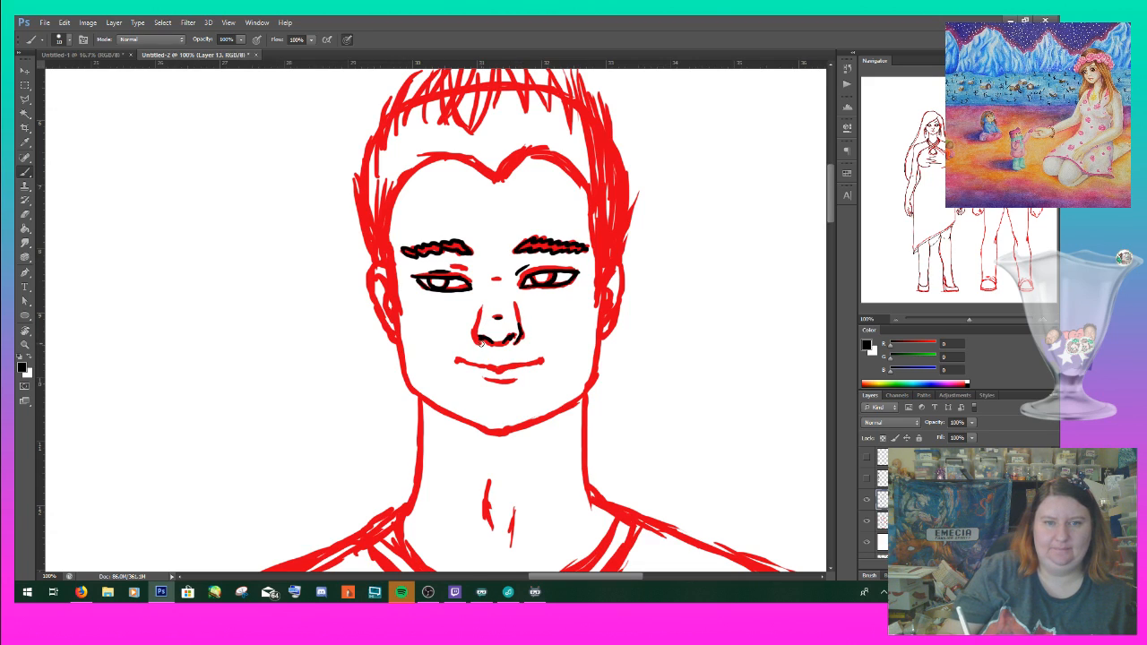
left_click_drag(478, 344, 474, 328)
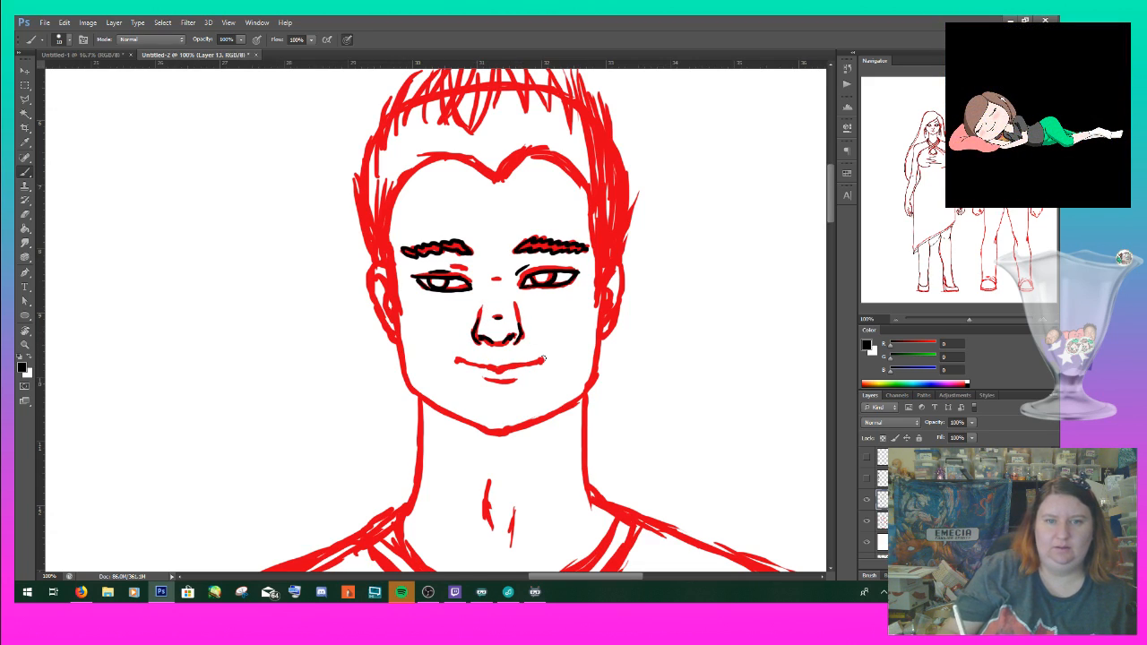
mouse_move(499, 367)
left_mouse_down()
mouse_move(530, 365)
mouse_move(475, 372)
mouse_move(506, 381)
left_mouse_up()
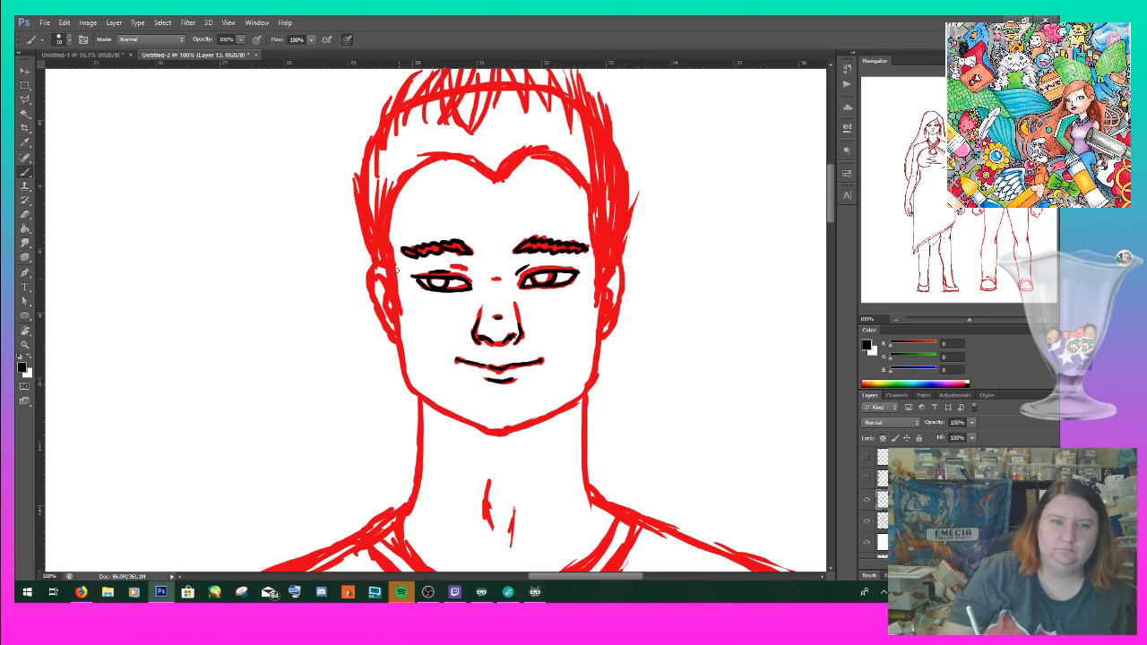
- Ink both of the man's ears with their inner folds and the left side of the face down to the jaw
mouse_move(372, 262)
left_mouse_down()
mouse_move(385, 268)
mouse_move(391, 337)
left_mouse_up()
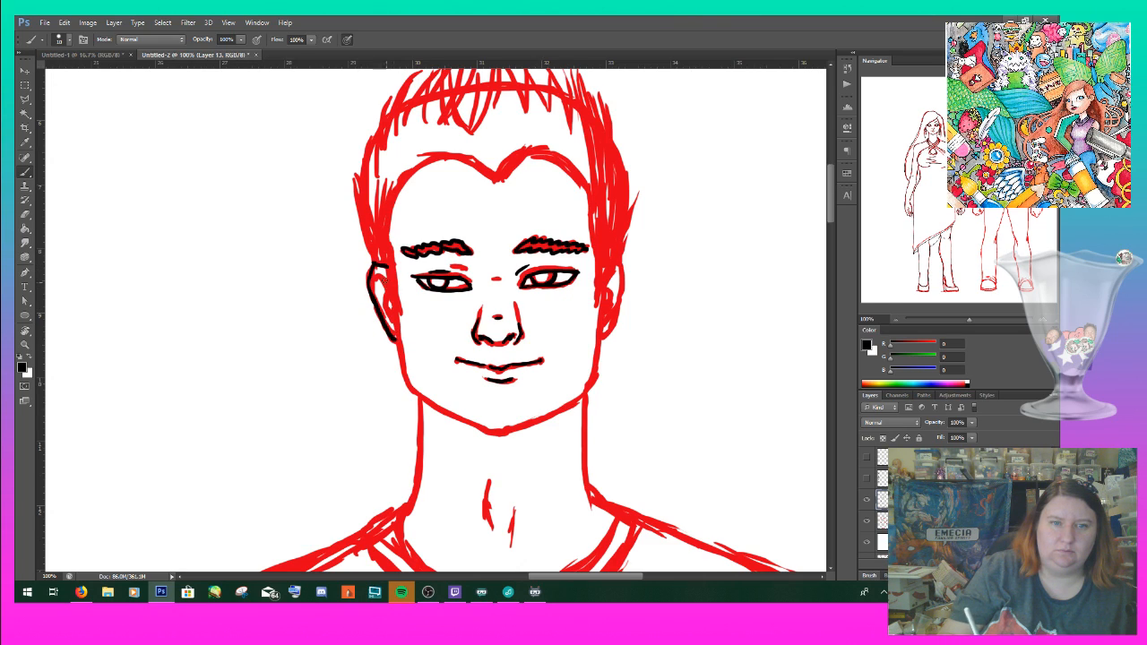
left_click_drag(379, 277, 391, 326)
left_click_drag(386, 269, 419, 396)
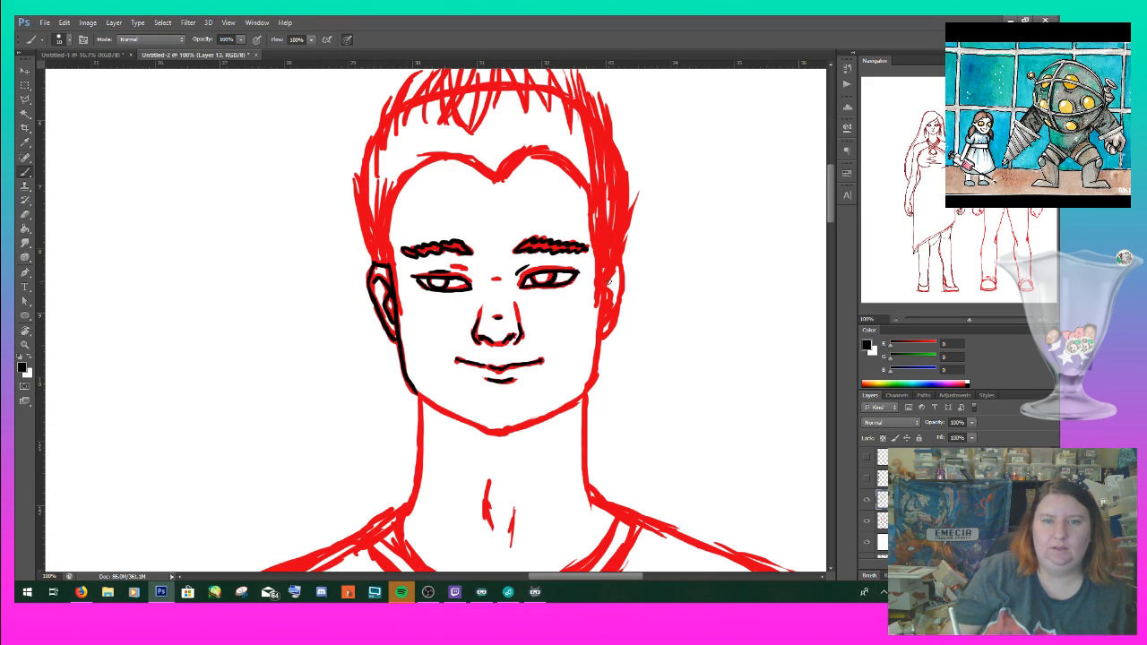
mouse_move(606, 256)
left_mouse_down()
mouse_move(610, 296)
mouse_move(622, 296)
mouse_move(602, 288)
mouse_move(597, 329)
left_mouse_up()
left_click_drag(613, 331, 620, 285)
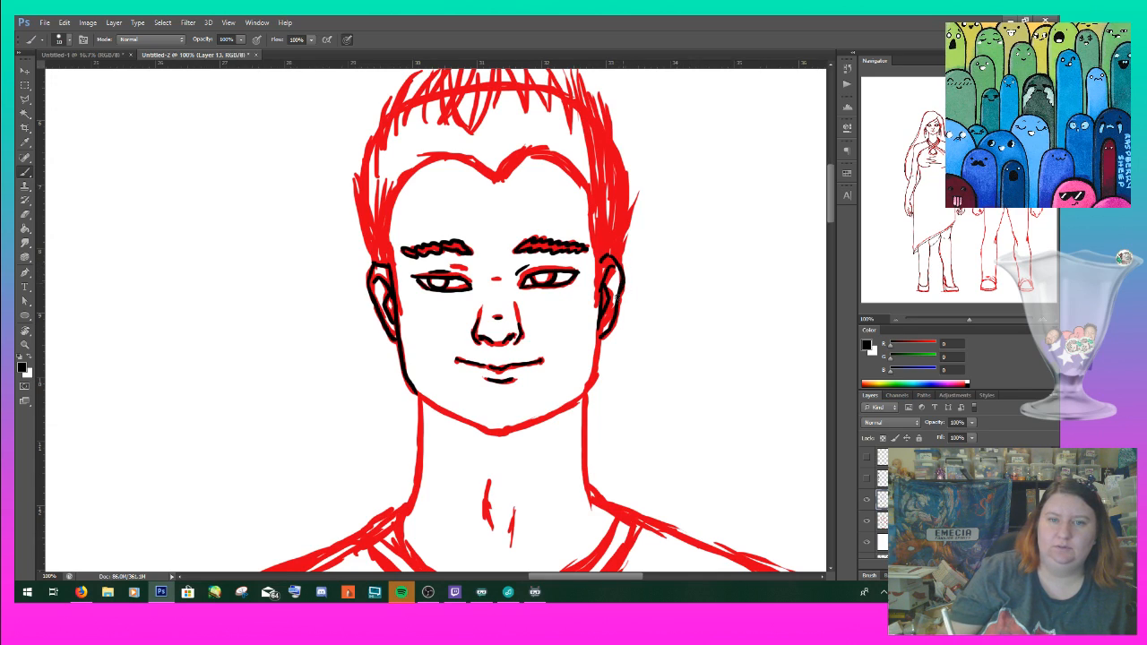
- Ink the man's hairline as two arches meeting in a widow's peak and running down to both sideburns
mouse_move(497, 179)
left_mouse_down()
mouse_move(552, 154)
mouse_move(573, 181)
mouse_move(597, 269)
mouse_move(589, 312)
left_mouse_up()
mouse_move(402, 313)
left_mouse_down()
mouse_move(395, 241)
mouse_move(408, 192)
mouse_move(444, 165)
mouse_move(496, 185)
left_mouse_up()
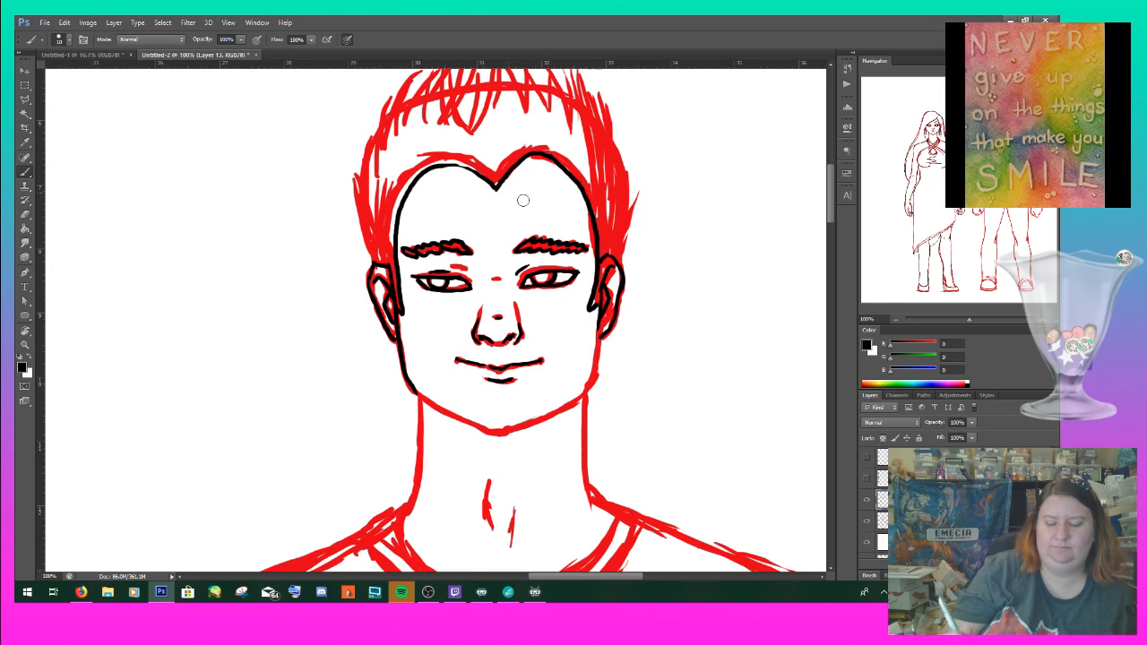
mouse_move(508, 176)
left_mouse_down()
mouse_move(538, 158)
mouse_move(571, 174)
left_mouse_up()
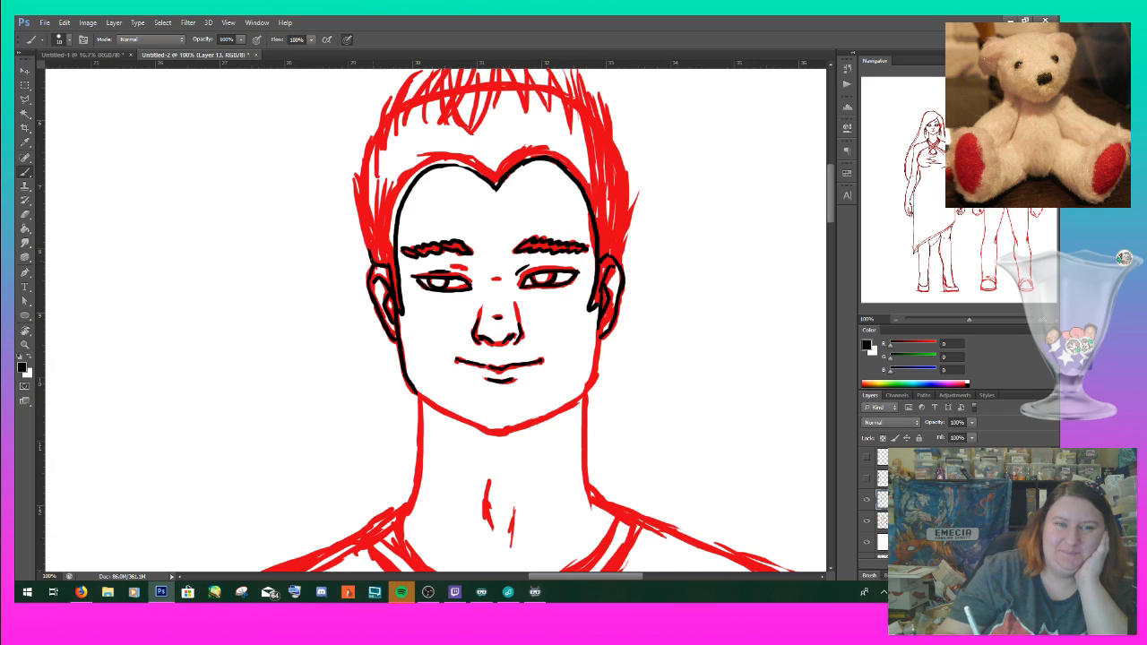
- Ink the jagged outer edges of the man's hair above both ears
mouse_move(360, 224)
left_mouse_down()
mouse_move(364, 236)
mouse_move(357, 162)
mouse_move(390, 104)
left_mouse_up()
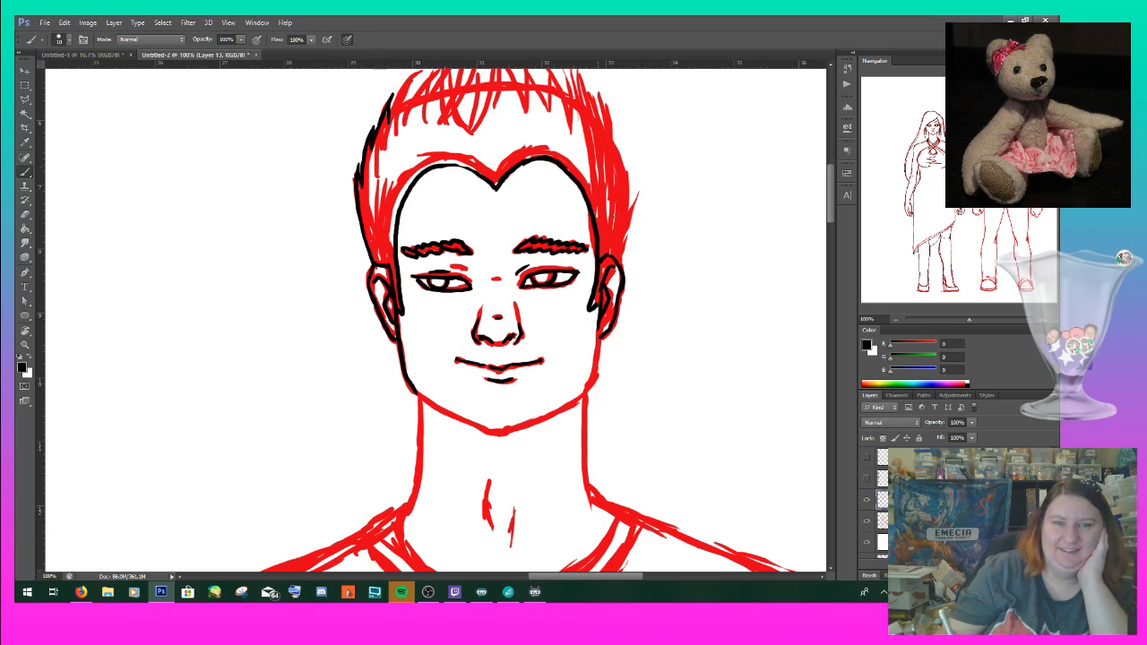
mouse_move(620, 262)
left_mouse_down()
mouse_move(639, 191)
mouse_move(629, 215)
mouse_move(630, 170)
mouse_move(625, 217)
left_mouse_up()
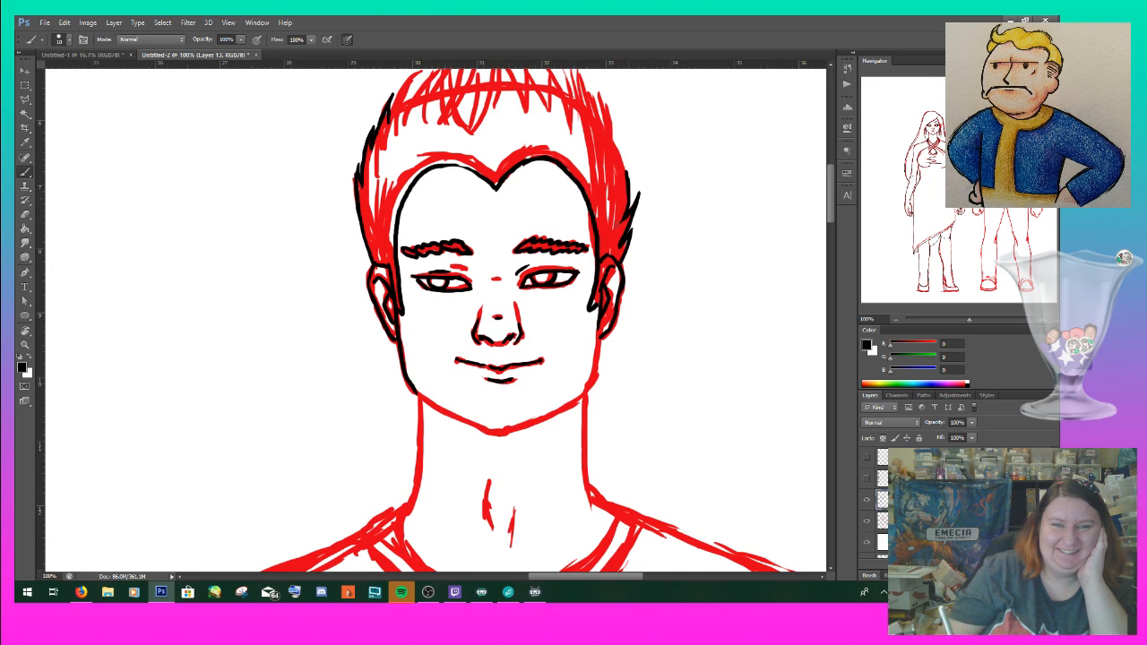
mouse_move(613, 140)
left_mouse_down()
mouse_move(624, 186)
mouse_move(627, 159)
mouse_move(627, 206)
left_mouse_up()
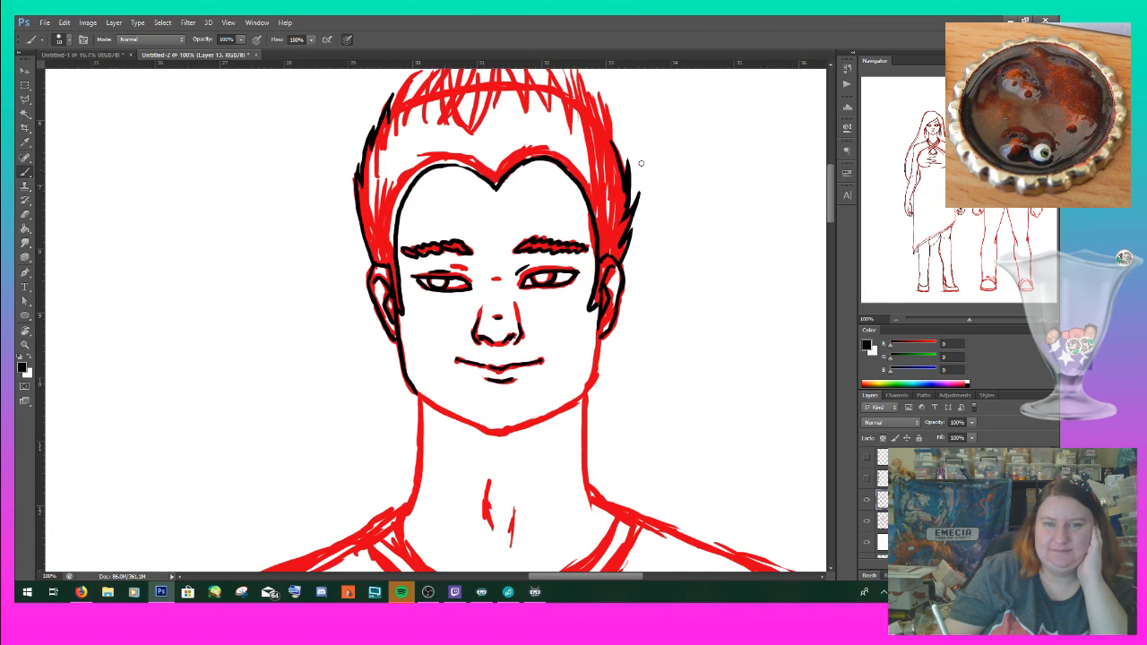
- Ink the spiky hair tufts from the middle of the man's crown down to the left side outline
scroll(639, 169, "up", 3)
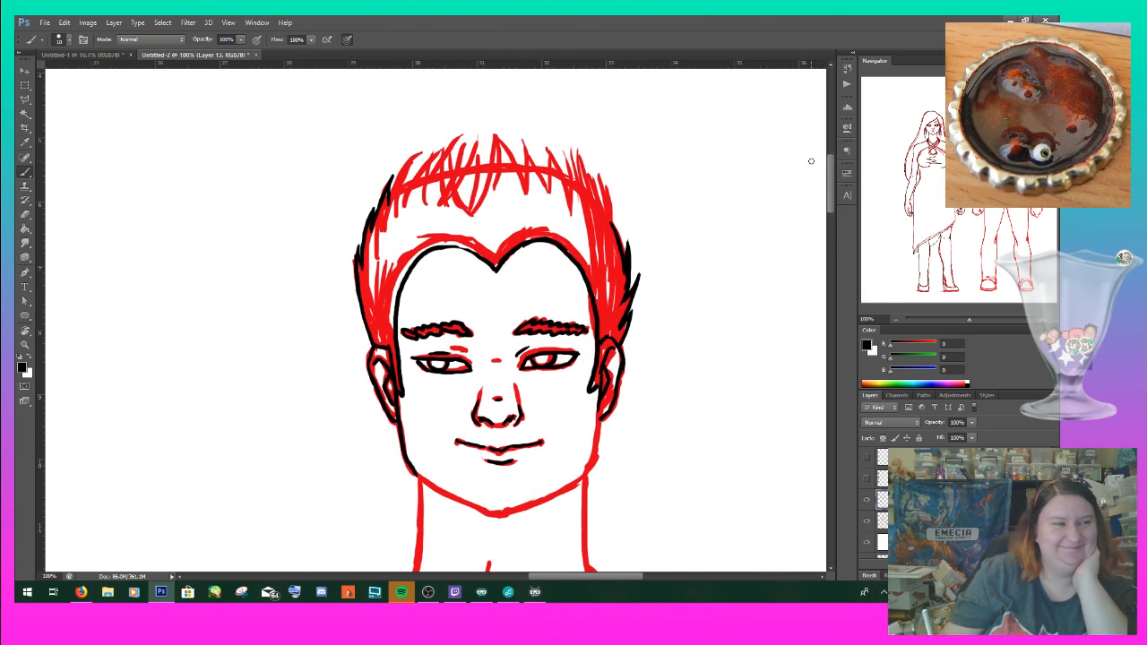
mouse_move(479, 166)
left_mouse_down()
mouse_move(478, 126)
mouse_move(451, 165)
mouse_move(458, 135)
left_mouse_up()
left_click_drag(434, 175, 452, 137)
mouse_move(411, 183)
left_mouse_down()
mouse_move(438, 143)
mouse_move(430, 174)
mouse_move(425, 147)
mouse_move(411, 176)
left_mouse_up()
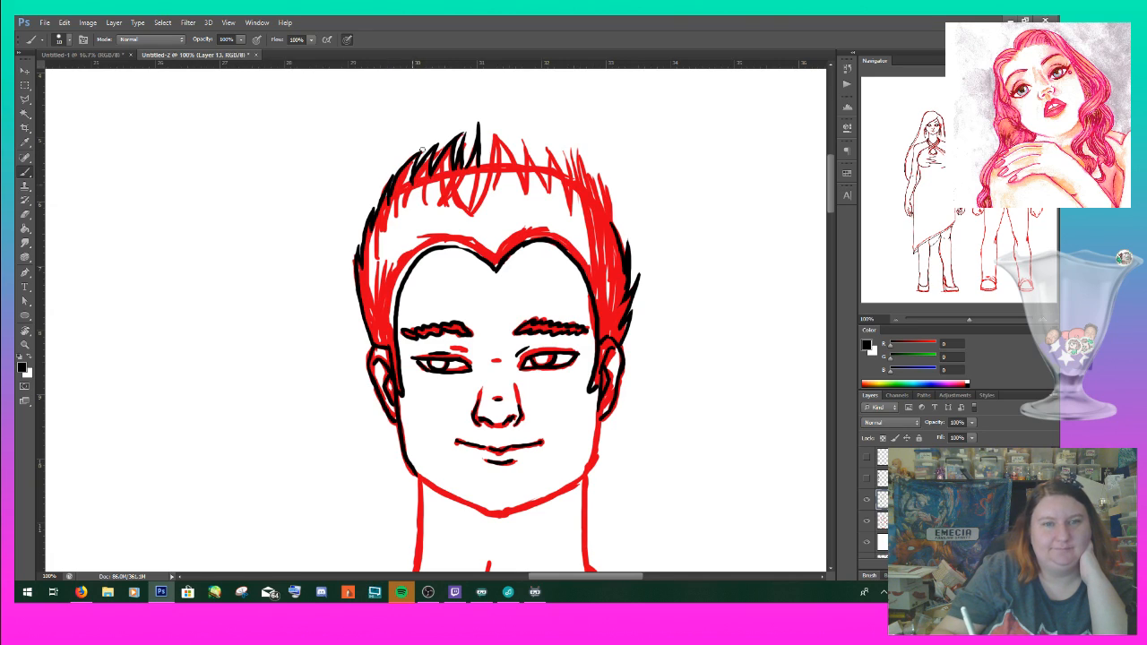
- Ink the spiky hair tufts from the middle of the man's crown down to the right side outline
mouse_move(480, 164)
left_mouse_down()
mouse_move(492, 133)
mouse_move(519, 175)
left_mouse_up()
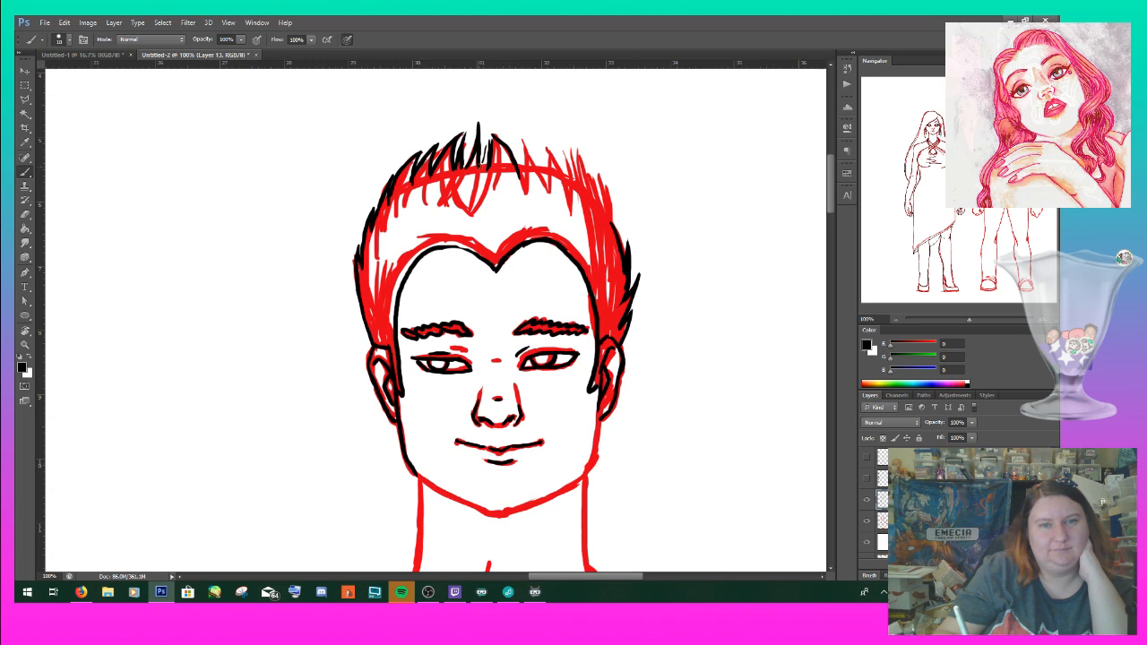
mouse_move(521, 137)
left_mouse_down()
mouse_move(527, 170)
mouse_move(562, 182)
left_mouse_up()
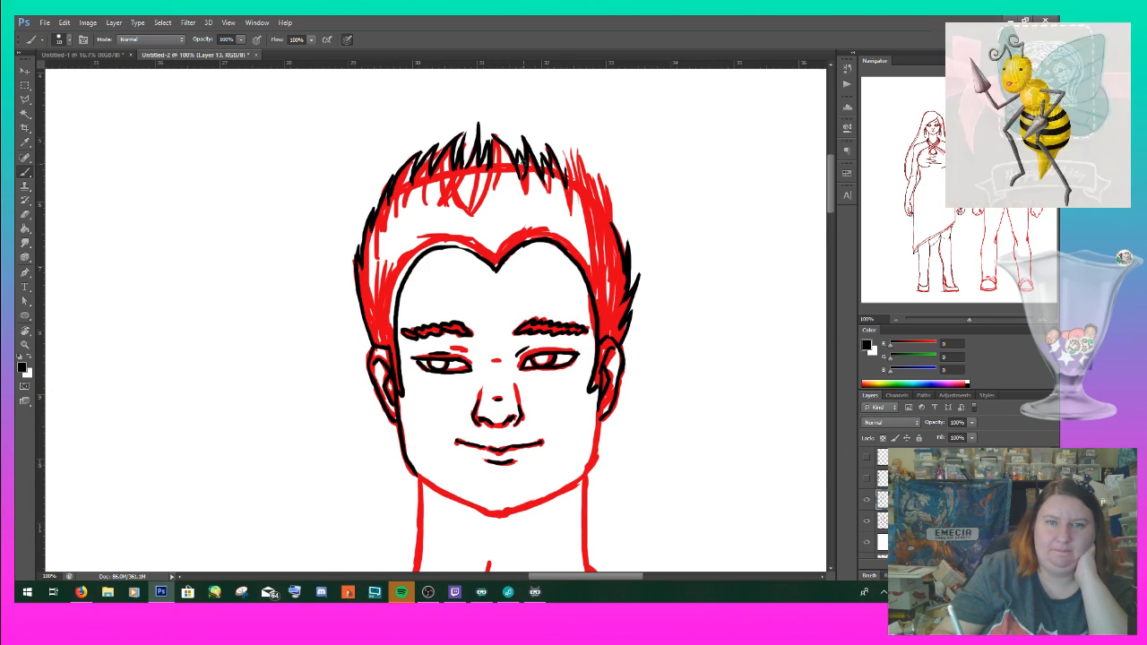
mouse_move(562, 148)
left_mouse_down()
mouse_move(578, 188)
mouse_move(568, 185)
mouse_move(577, 176)
left_mouse_up()
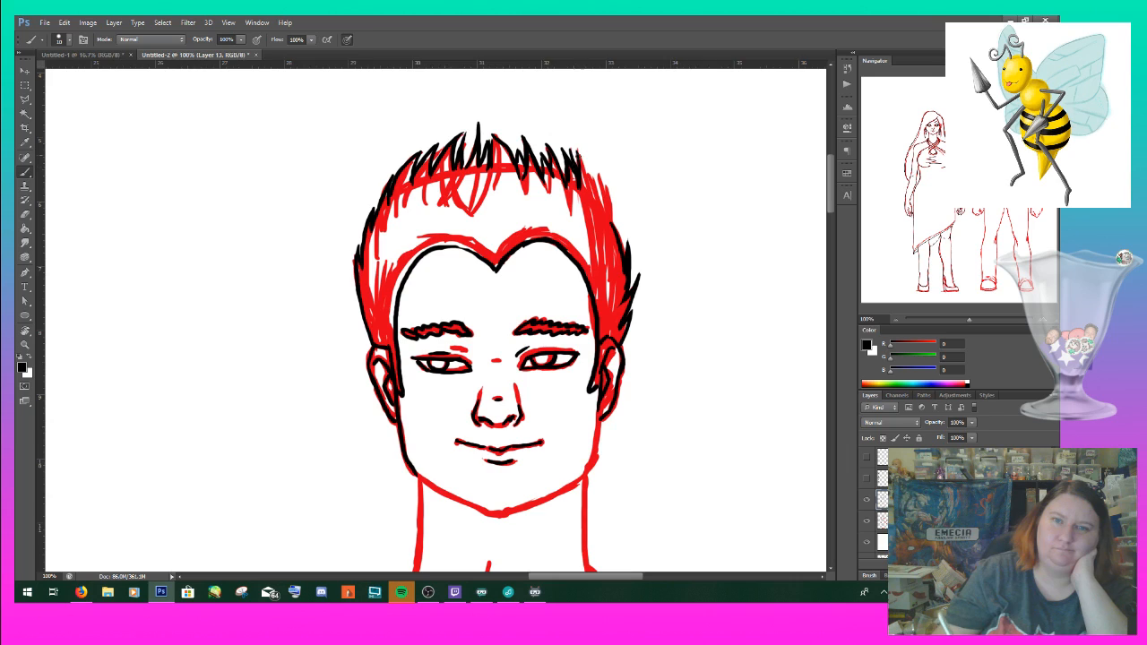
left_click_drag(576, 149, 604, 219)
left_click_drag(599, 173, 612, 225)
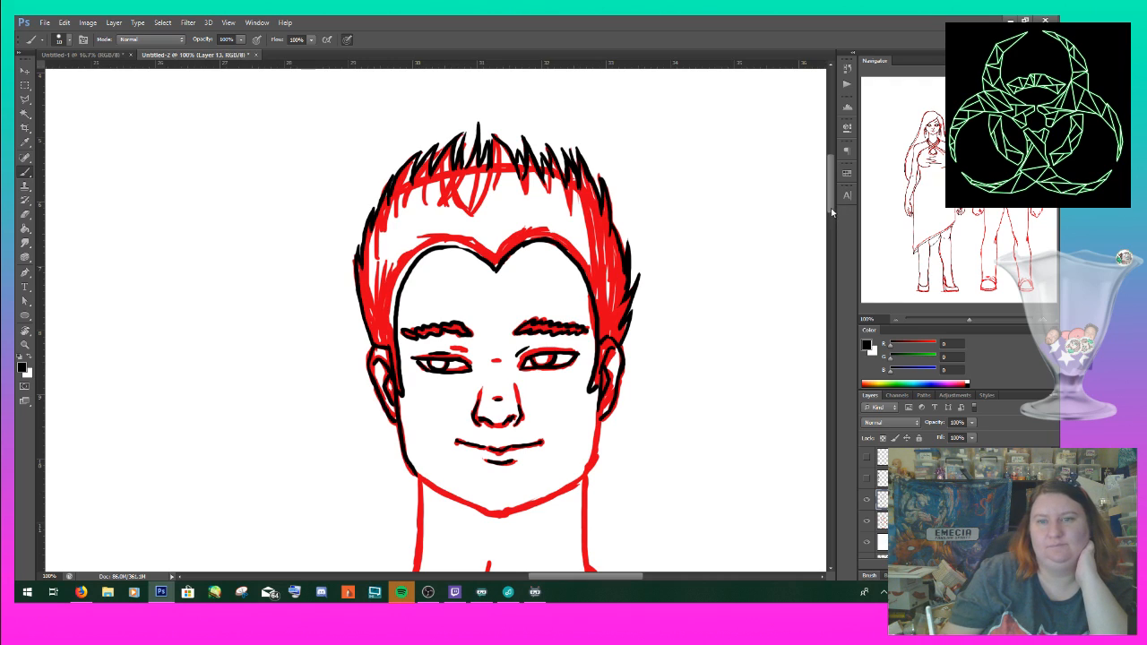
- Ink the man's chin and jawline, joining the left cheek line to the right ear
scroll(834, 215, "down", 3)
scroll(834, 216, "down", 3)
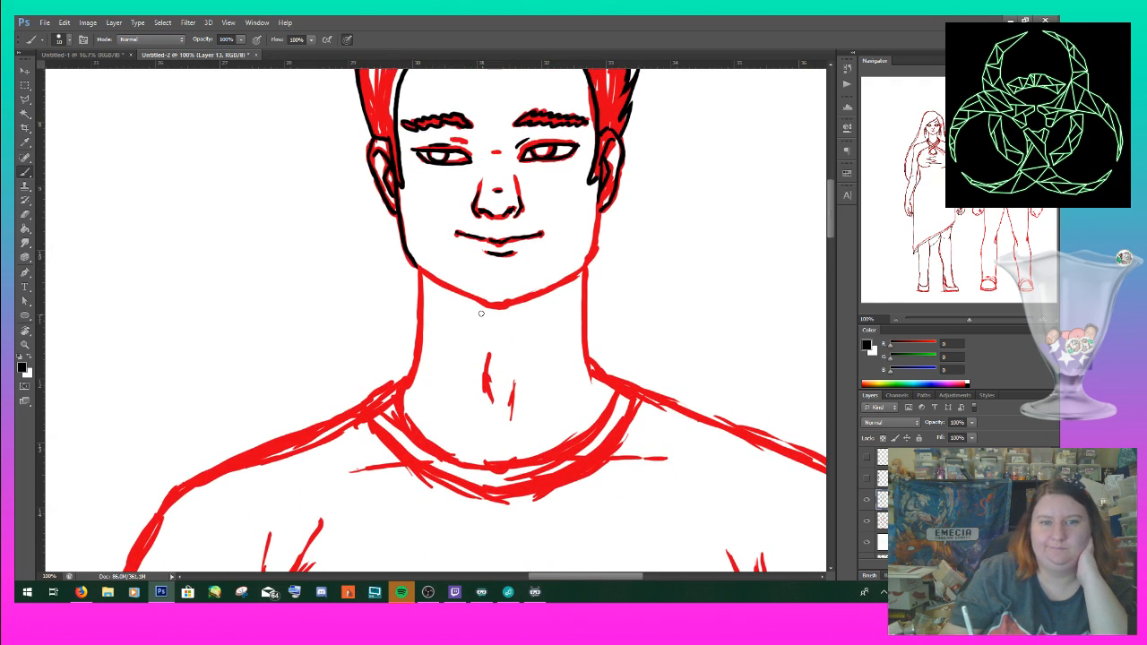
mouse_move(472, 298)
left_mouse_down()
mouse_move(507, 307)
mouse_move(491, 307)
mouse_move(579, 278)
mouse_move(546, 288)
mouse_move(593, 258)
left_mouse_up()
left_click_drag(595, 215, 579, 267)
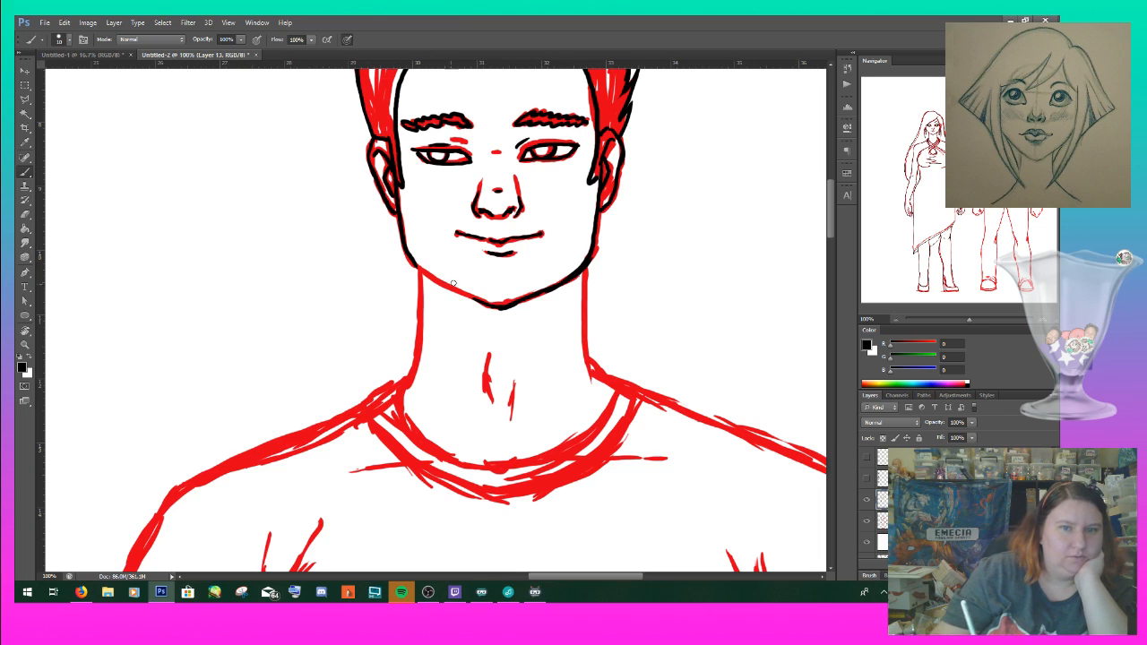
left_click_drag(414, 262, 479, 303)
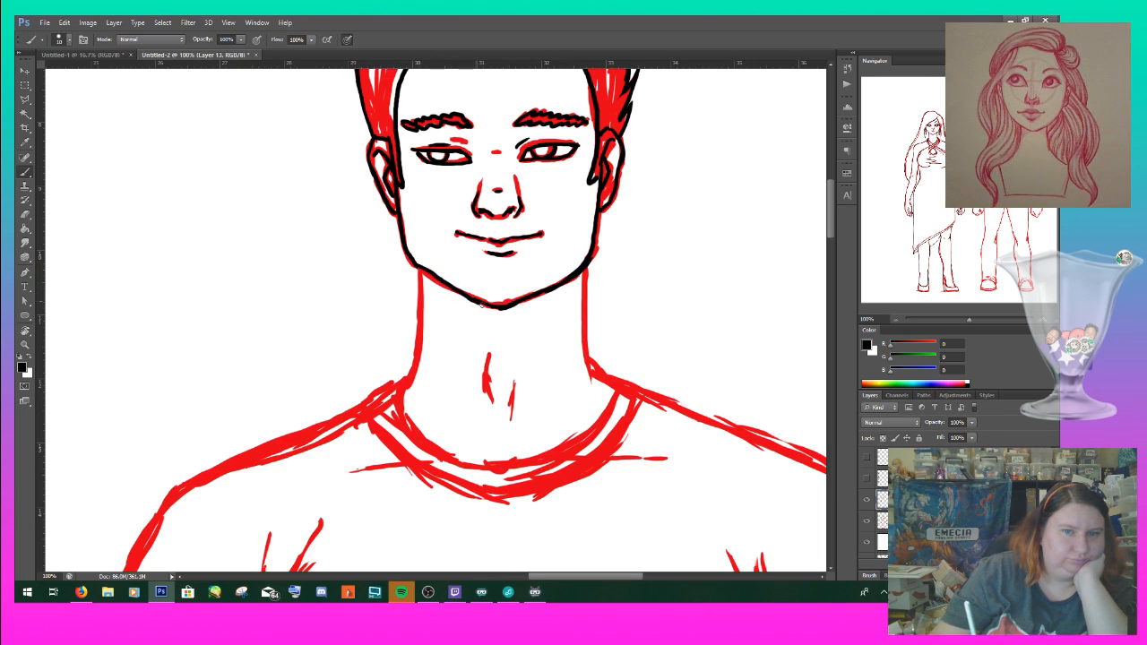
- Ink the two short throat strokes and both sides of the man's neck down to the shirt collar
mouse_move(492, 400)
left_mouse_down()
mouse_move(494, 353)
mouse_move(516, 390)
left_mouse_up()
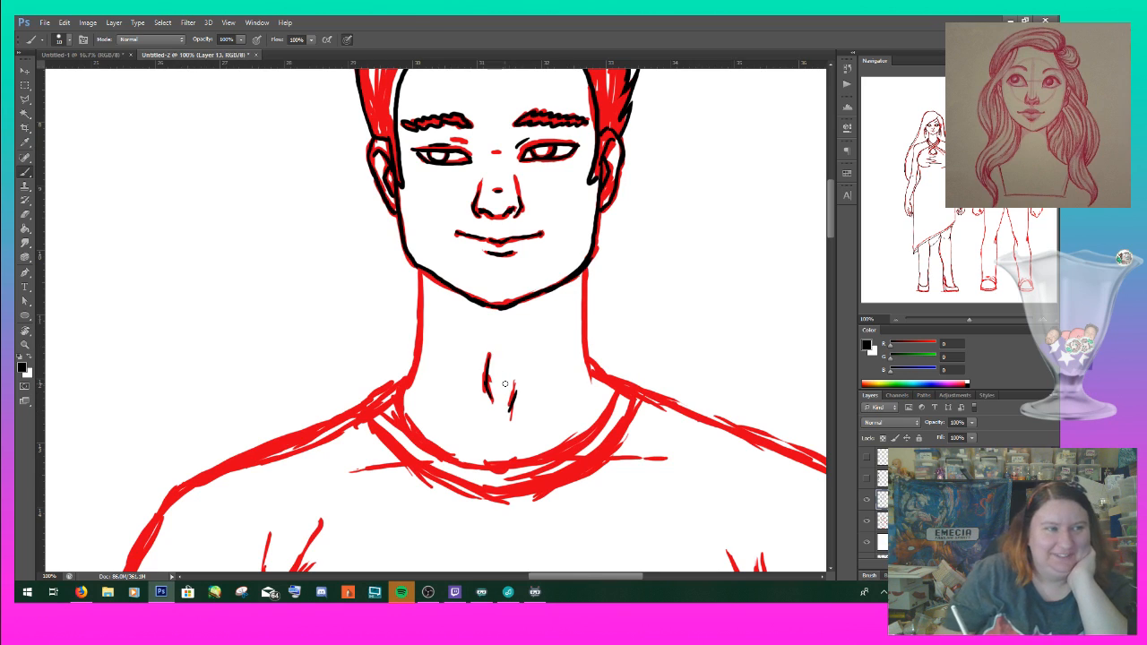
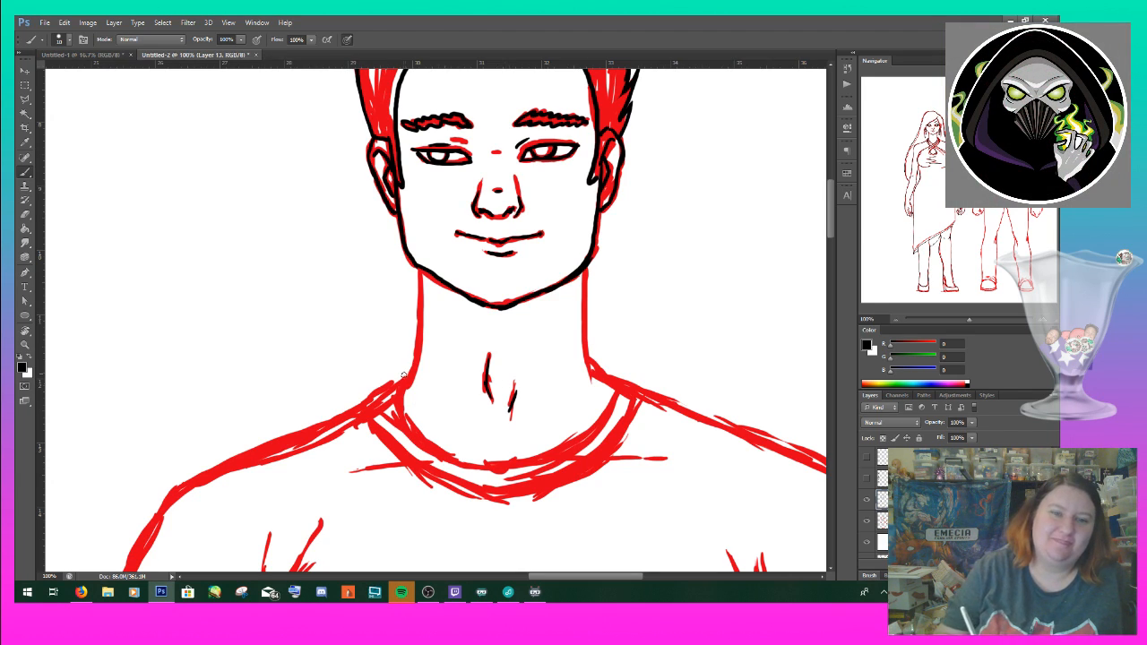
mouse_move(419, 265)
left_mouse_down()
mouse_move(422, 337)
mouse_move(416, 377)
mouse_move(396, 391)
left_mouse_up()
mouse_move(583, 263)
left_mouse_down()
mouse_move(589, 360)
mouse_move(621, 400)
mouse_move(608, 387)
mouse_move(597, 418)
mouse_move(611, 380)
mouse_move(636, 410)
left_mouse_up()
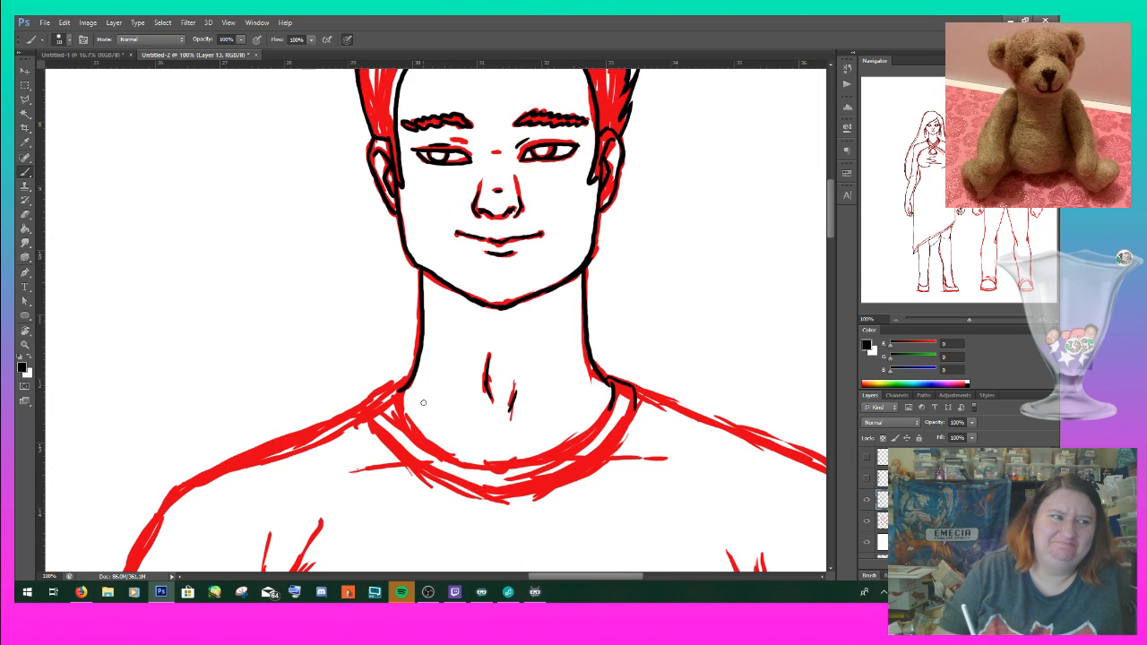
- Ink the inner and outer curves of the man's round shirt collar, including its ends at both shoulders
left_click_drag(392, 391, 405, 416)
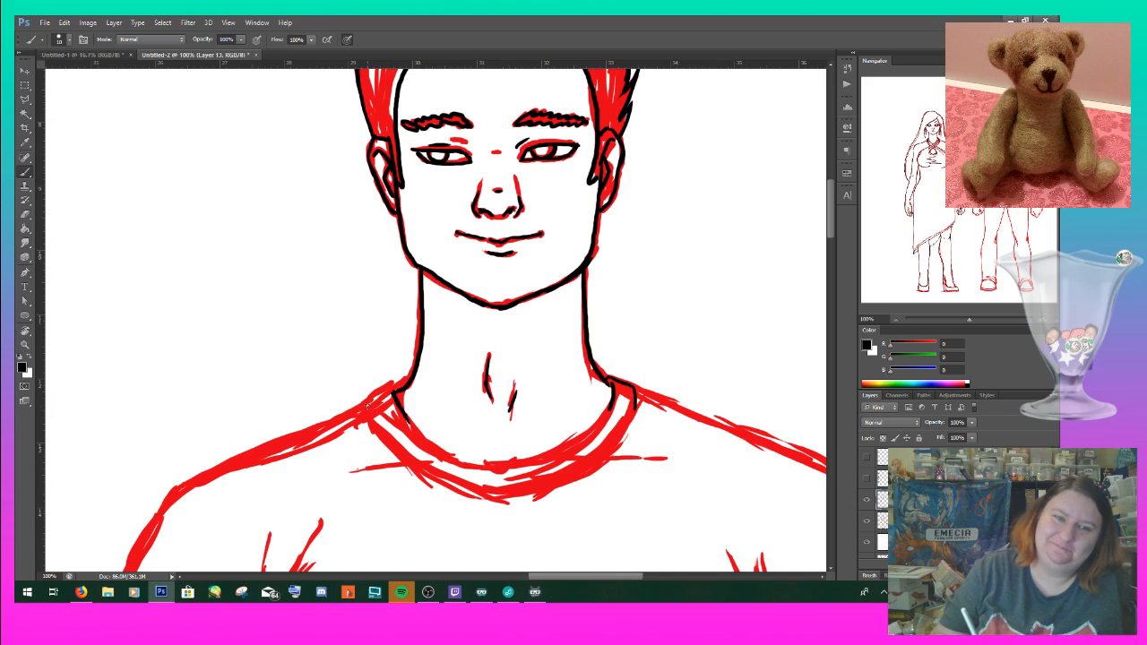
left_click_drag(366, 408, 421, 479)
mouse_move(491, 494)
left_mouse_down()
mouse_move(523, 499)
mouse_move(570, 482)
mouse_move(562, 450)
mouse_move(616, 397)
left_mouse_up()
mouse_move(437, 454)
left_mouse_down()
mouse_move(492, 465)
mouse_move(532, 461)
mouse_move(546, 445)
left_mouse_up()
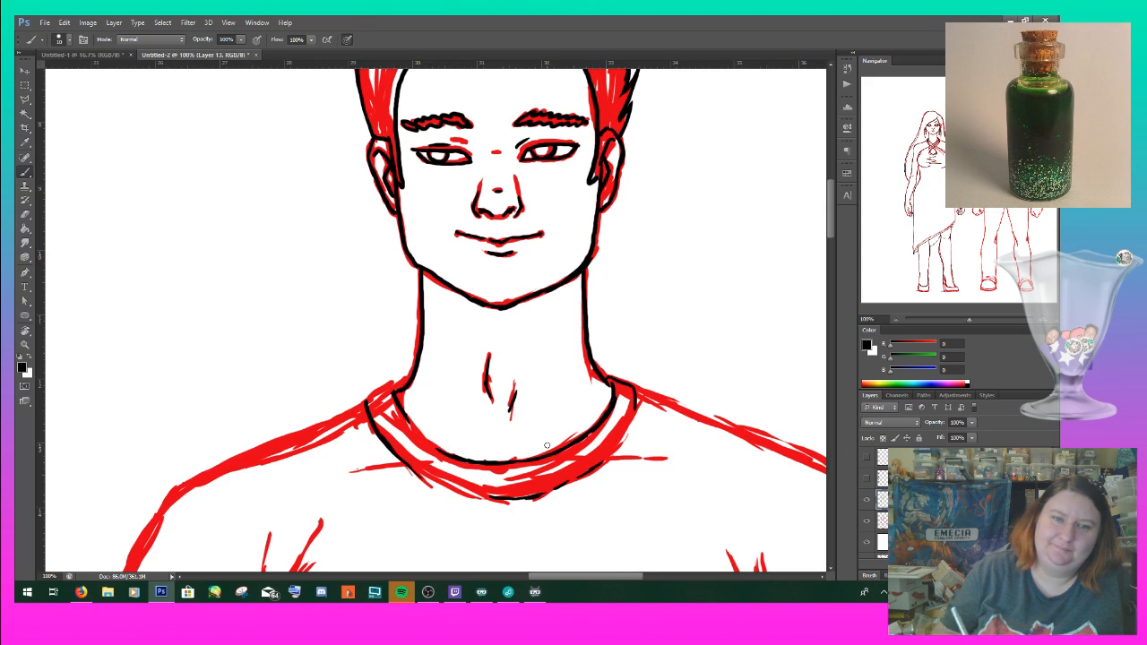
left_click_drag(409, 417, 433, 446)
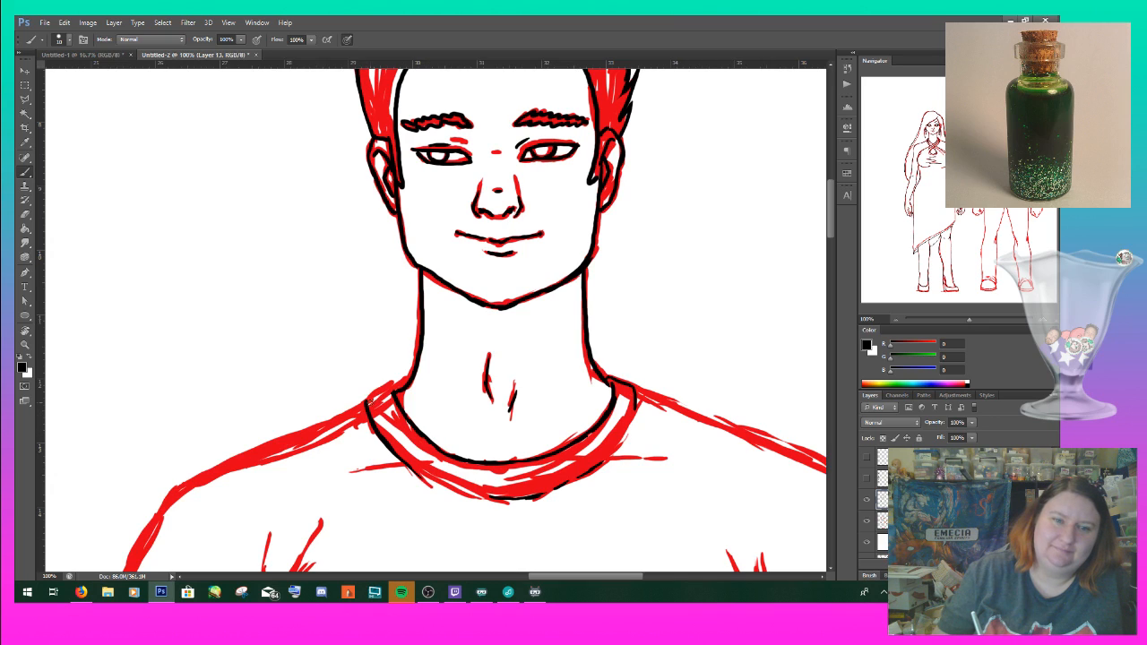
left_click_drag(367, 401, 394, 383)
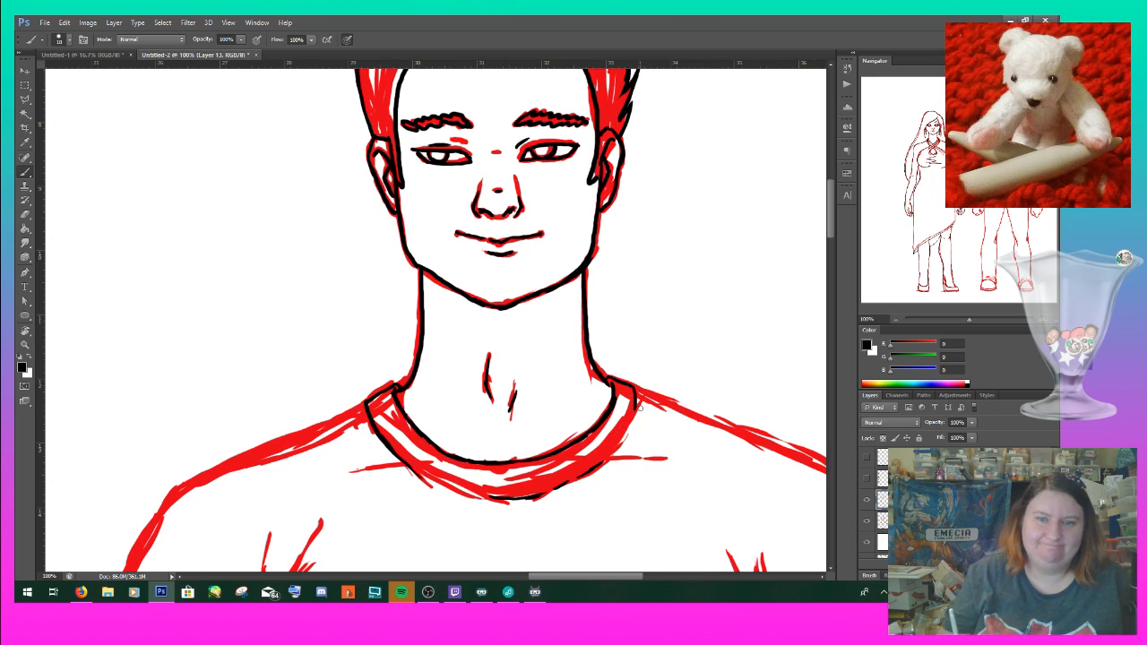
mouse_move(632, 397)
left_mouse_down()
mouse_move(637, 421)
mouse_move(618, 437)
left_mouse_up()
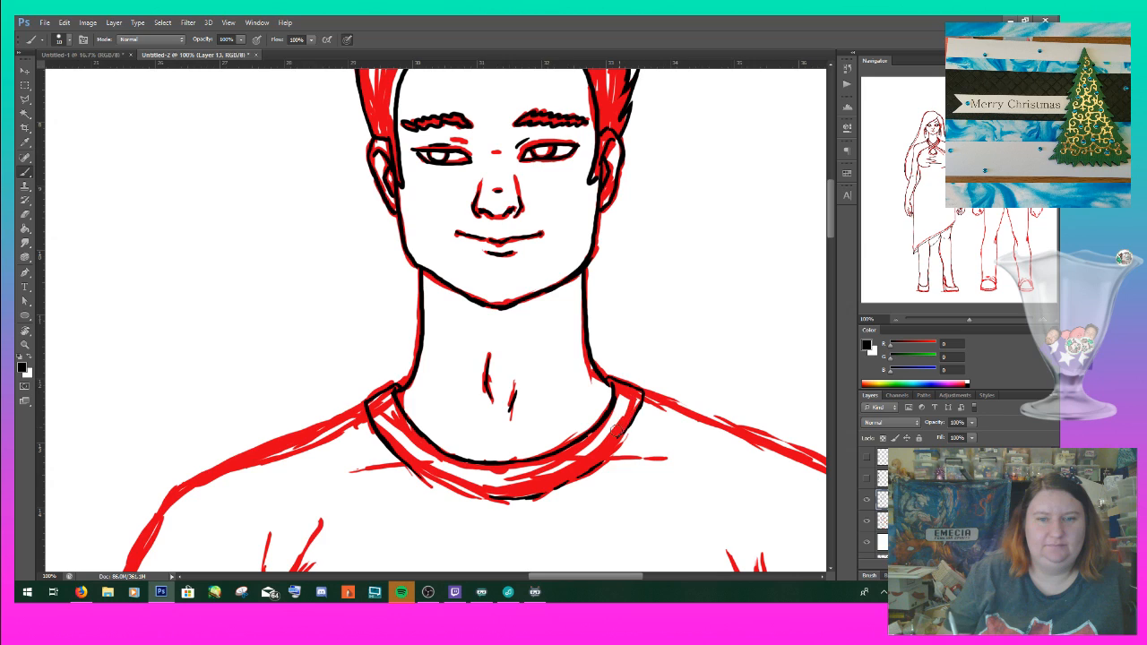
- Ink the forked armpit crease on the shirt's left side and the start of the torso edge below it
mouse_move(618, 409)
left_mouse_down()
mouse_move(789, 279)
mouse_move(806, 212)
left_mouse_up()
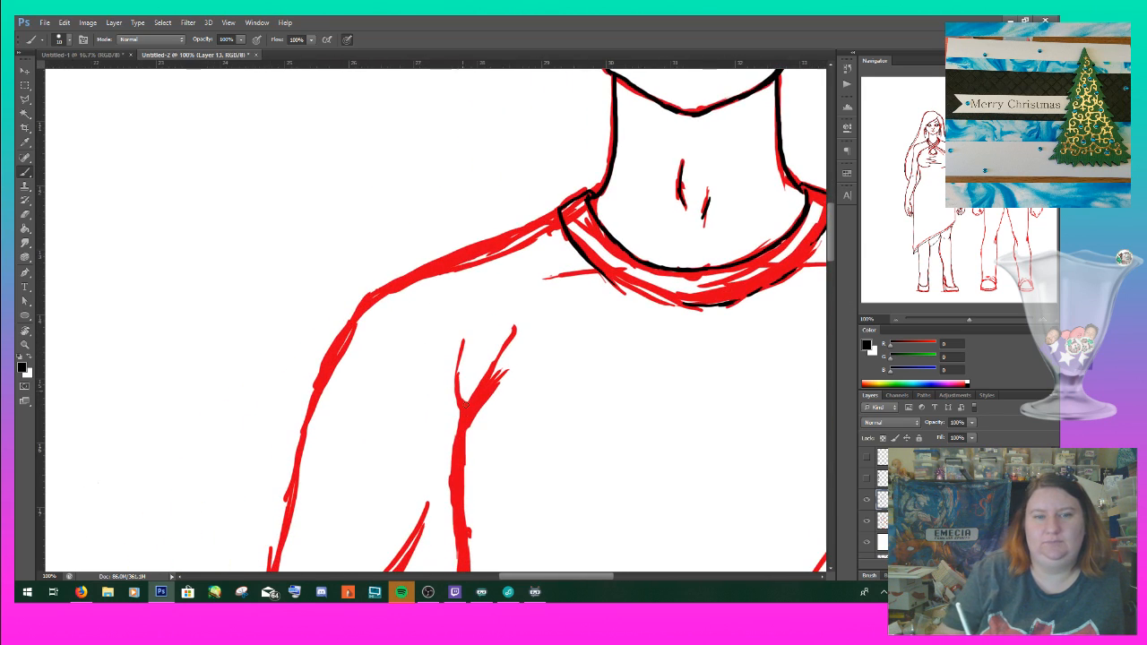
mouse_move(457, 437)
left_mouse_down()
mouse_move(454, 377)
mouse_move(459, 462)
left_mouse_up()
mouse_move(471, 400)
left_mouse_down()
mouse_move(459, 441)
mouse_move(498, 363)
left_mouse_up()
left_click_drag(456, 447, 458, 523)
- Ink the left shoulder line from the shirt collar to the upper arm, reworking it into one clean stroke
mouse_move(331, 355)
left_mouse_down()
mouse_move(384, 294)
mouse_move(450, 264)
left_mouse_up()
mouse_move(561, 217)
left_mouse_down()
mouse_move(414, 270)
mouse_move(329, 354)
left_mouse_up()
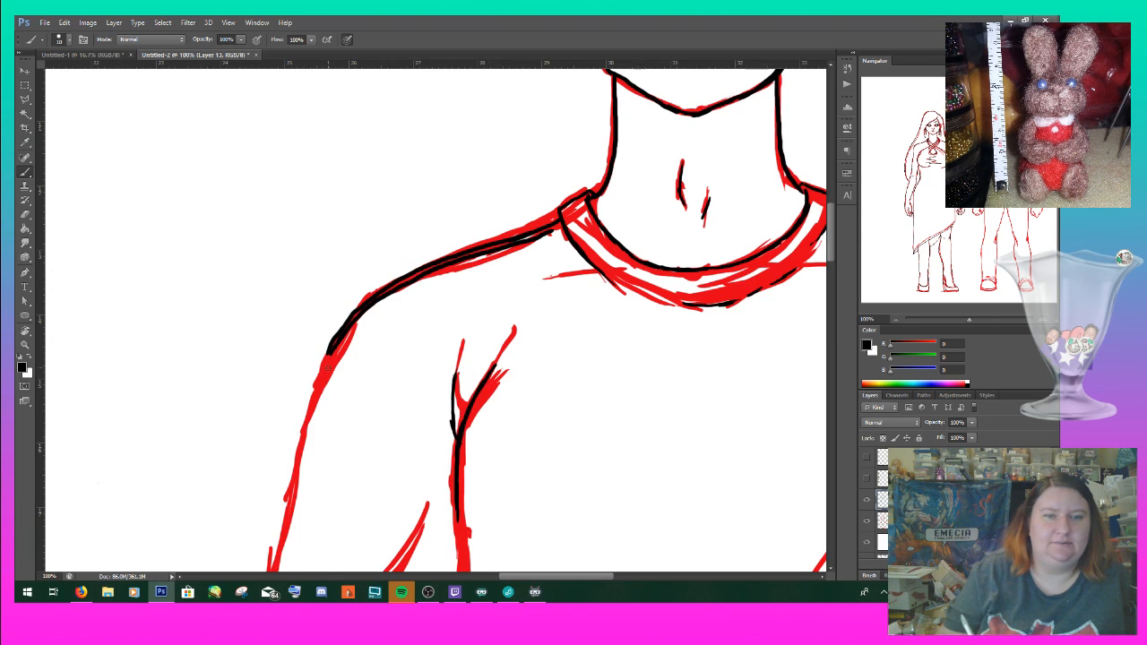
mouse_move(332, 356)
left_mouse_down()
mouse_move(401, 290)
mouse_move(543, 241)
mouse_move(498, 244)
left_mouse_up()
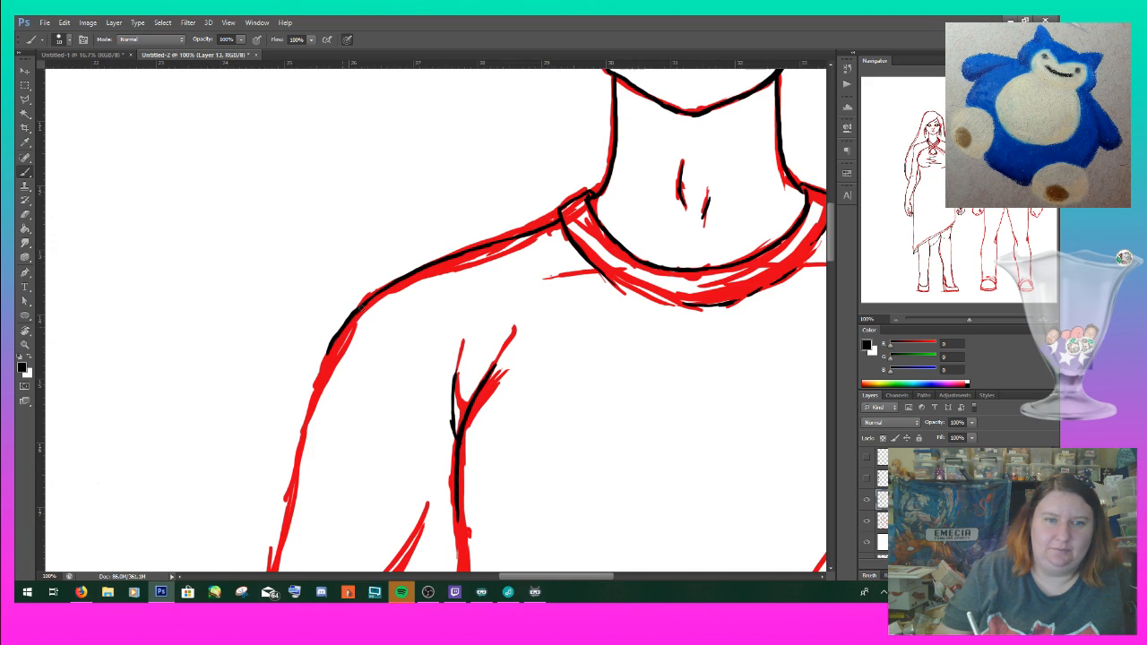
- Finish inking the shoulder line to the shirt collar and ink the sleeve's outer edge down to the hem
left_click_drag(401, 279, 507, 241)
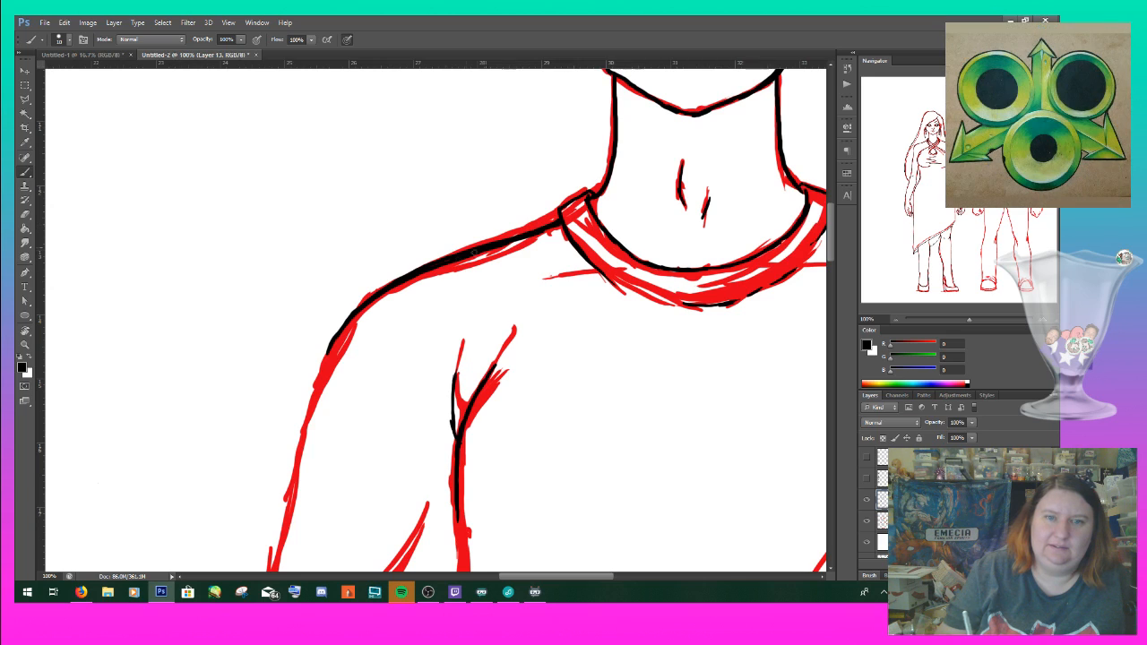
mouse_move(448, 430)
left_mouse_down()
mouse_move(495, 338)
mouse_move(502, 252)
left_mouse_up()
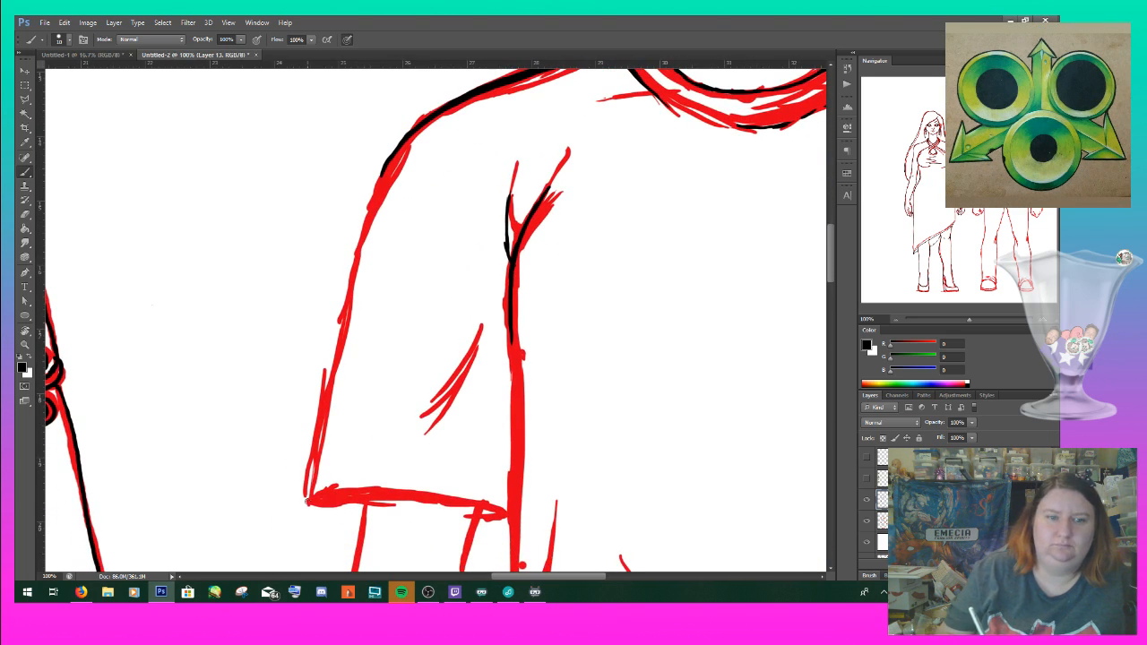
left_click_drag(308, 499, 339, 369)
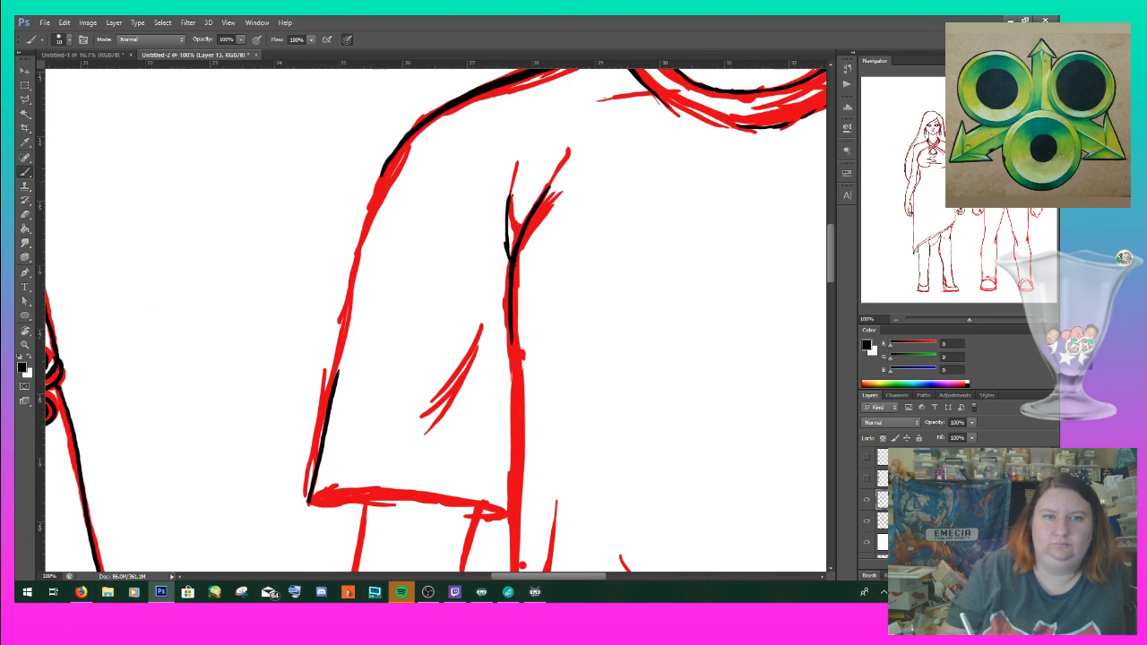
left_click_drag(387, 166, 337, 357)
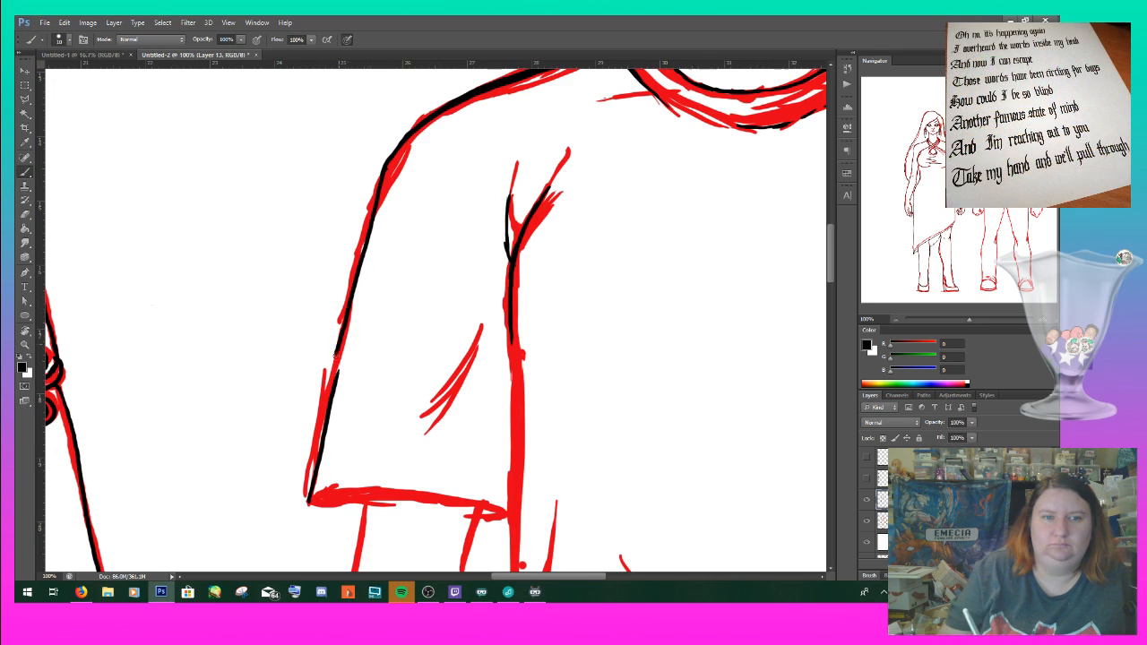
left_click_drag(329, 401, 321, 436)
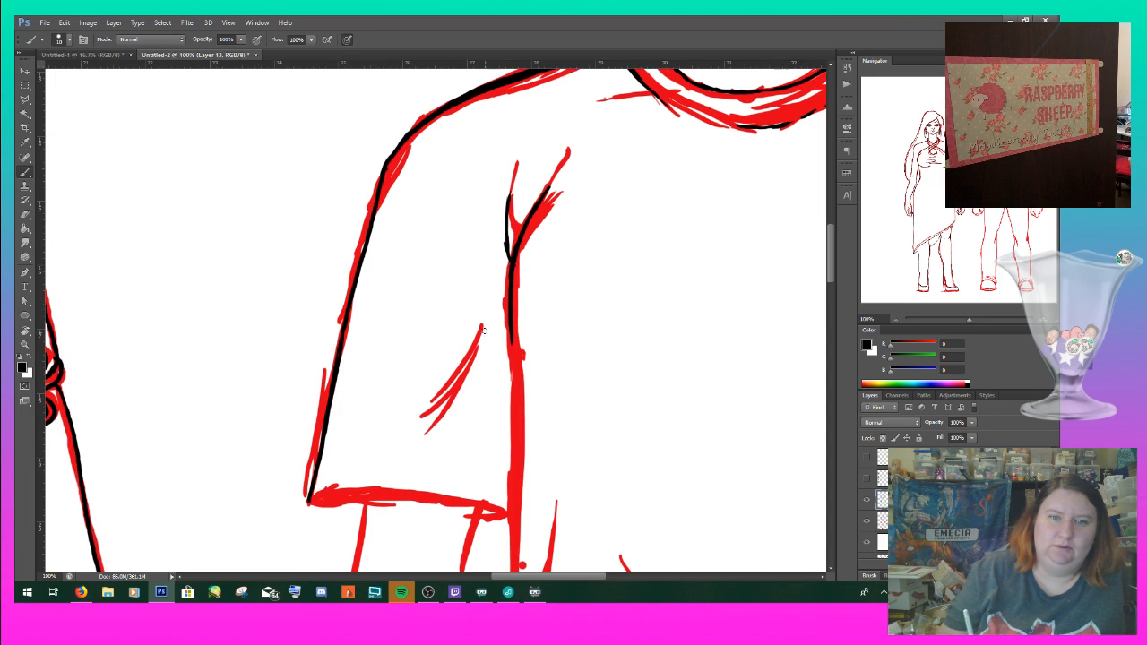
- Ink the two curved fold lines on the sleeve and the sleeve hem with its short underside strokes at both ends
left_click_drag(482, 323, 415, 404)
left_click_drag(475, 347, 421, 431)
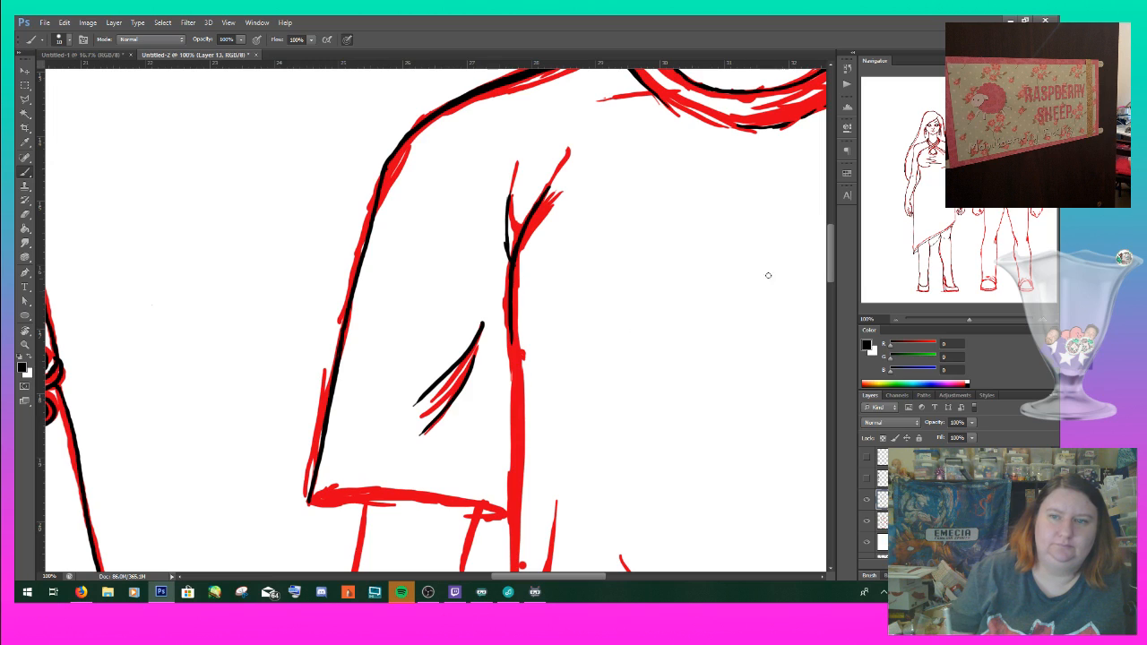
scroll(834, 261, "down", 5)
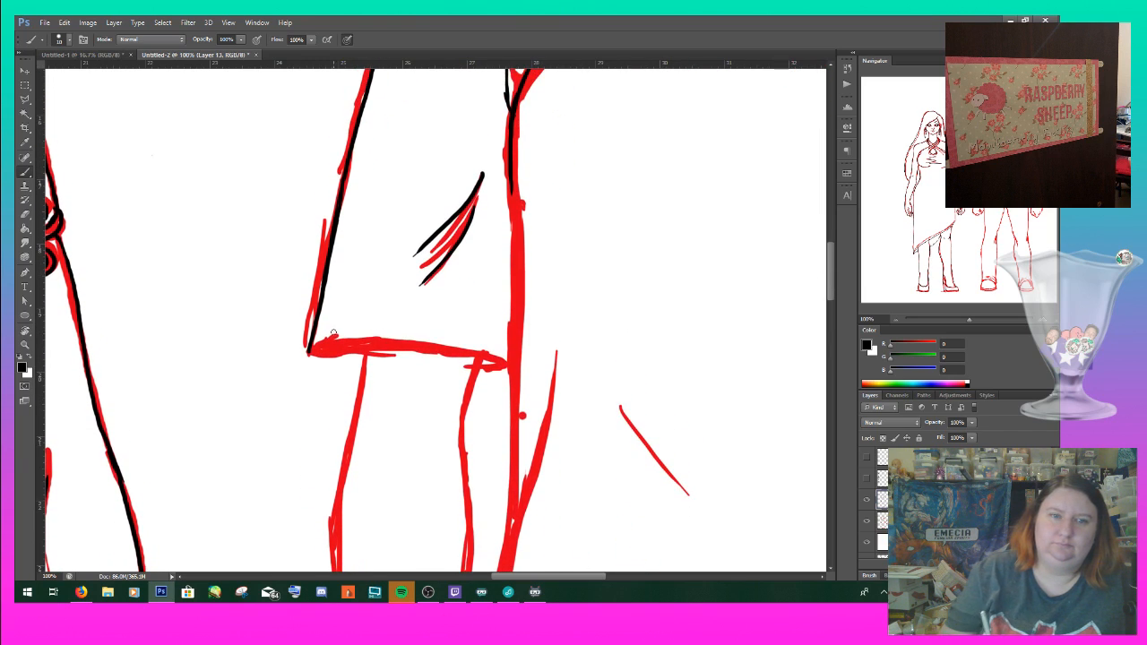
left_click_drag(333, 340, 491, 366)
left_click_drag(309, 352, 340, 359)
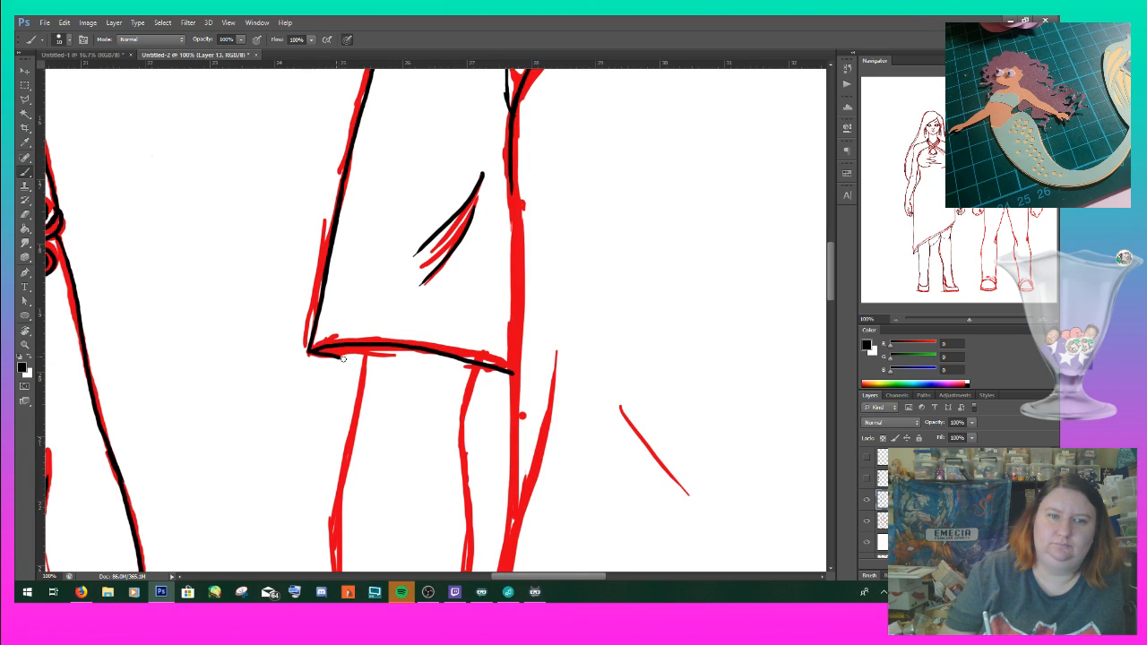
left_click_drag(474, 380, 513, 377)
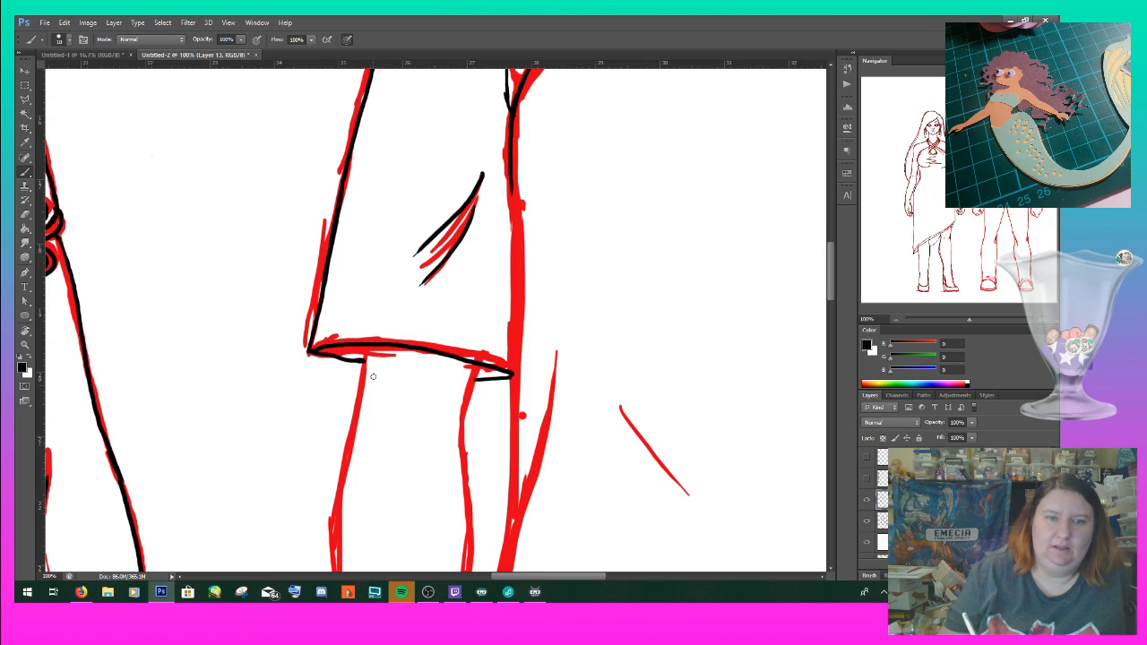
- Ink the upper ends of both arm edges below the sleeve and the short diagonal fold on the shirt's torso
left_click_drag(363, 368, 361, 387)
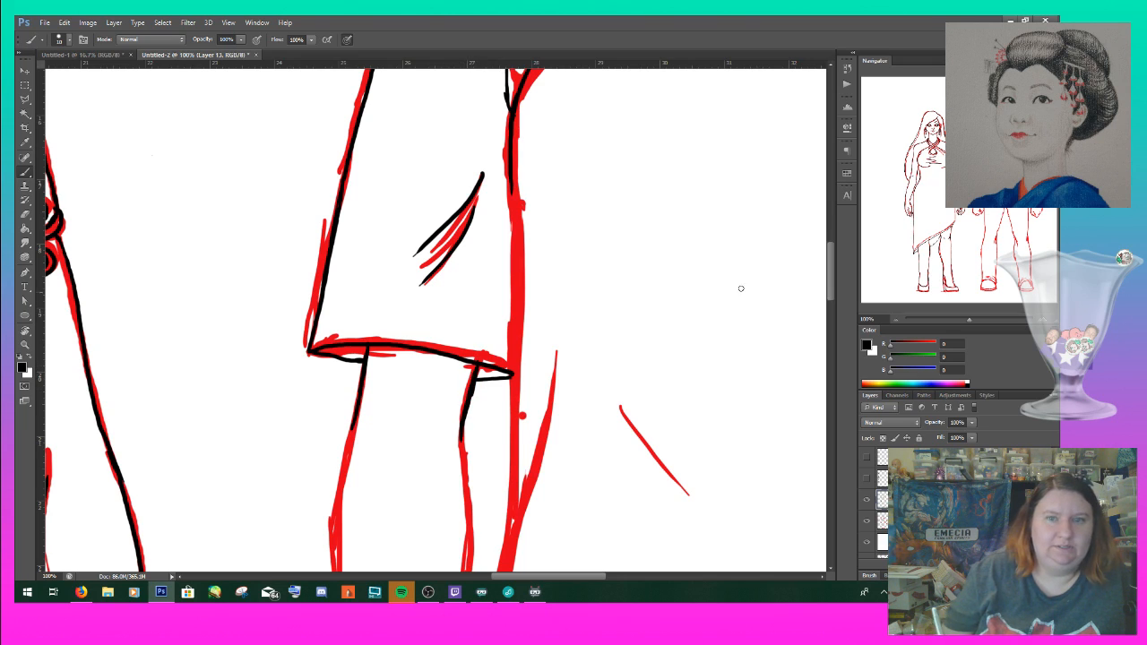
left_click_drag(833, 285, 832, 300)
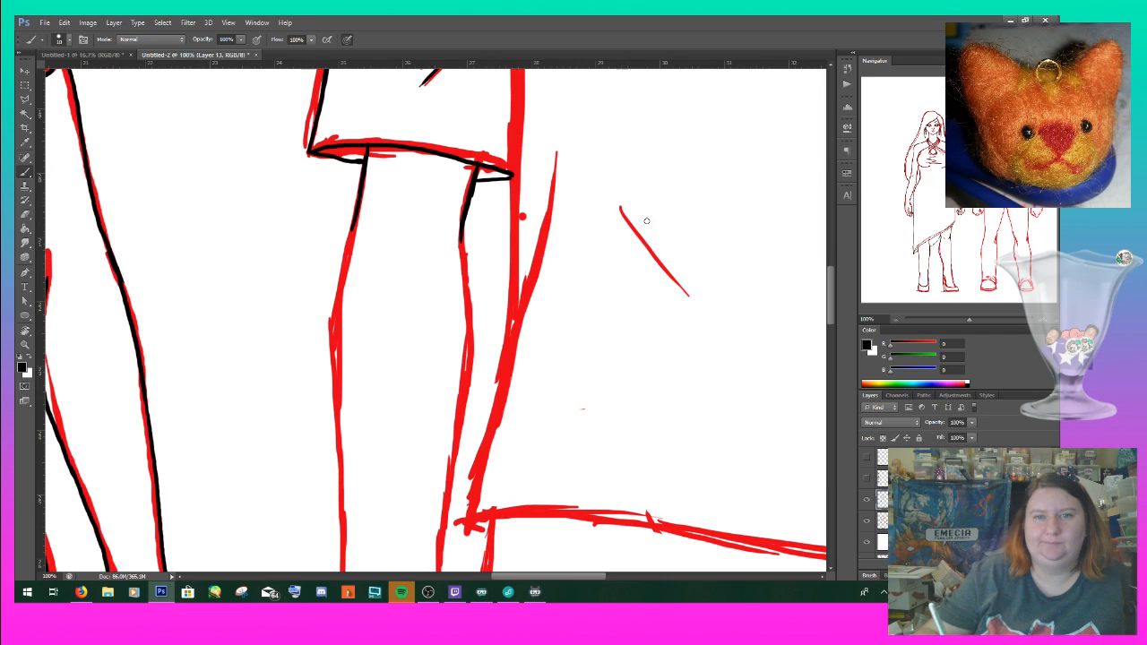
left_click_drag(619, 205, 669, 271)
left_click_drag(559, 150, 433, 525)
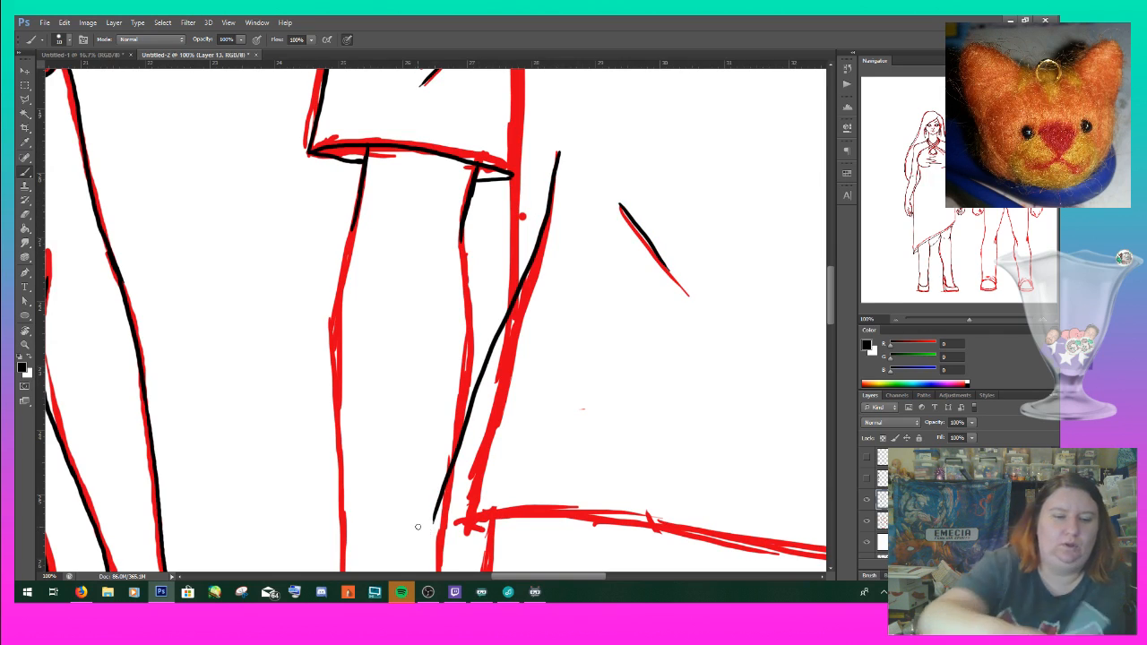
key("ctrl+z")
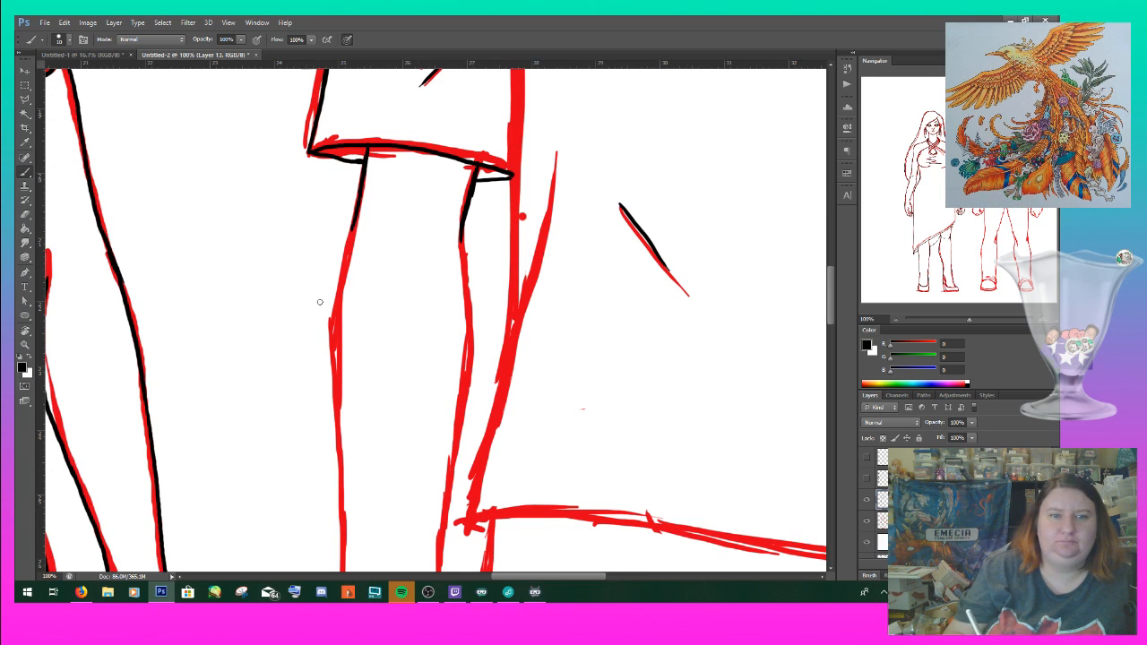
- Resize the image to a width of 2000 pixels with proportions constrained
left_click(43, 23)
mouse_move(63, 23)
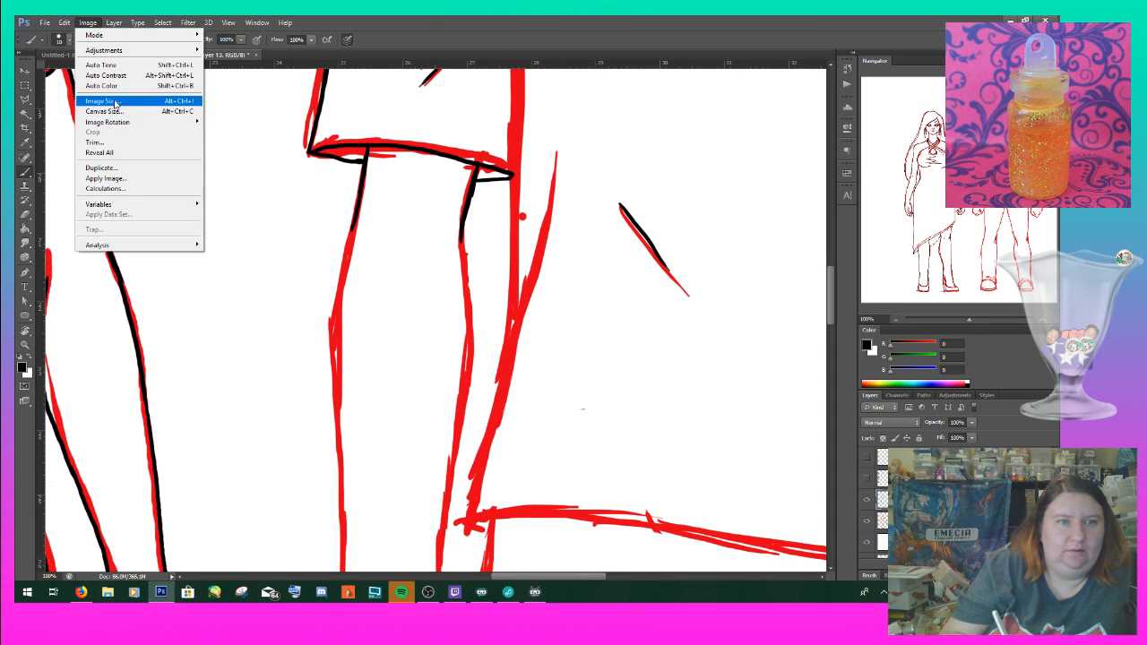
left_click(114, 101)
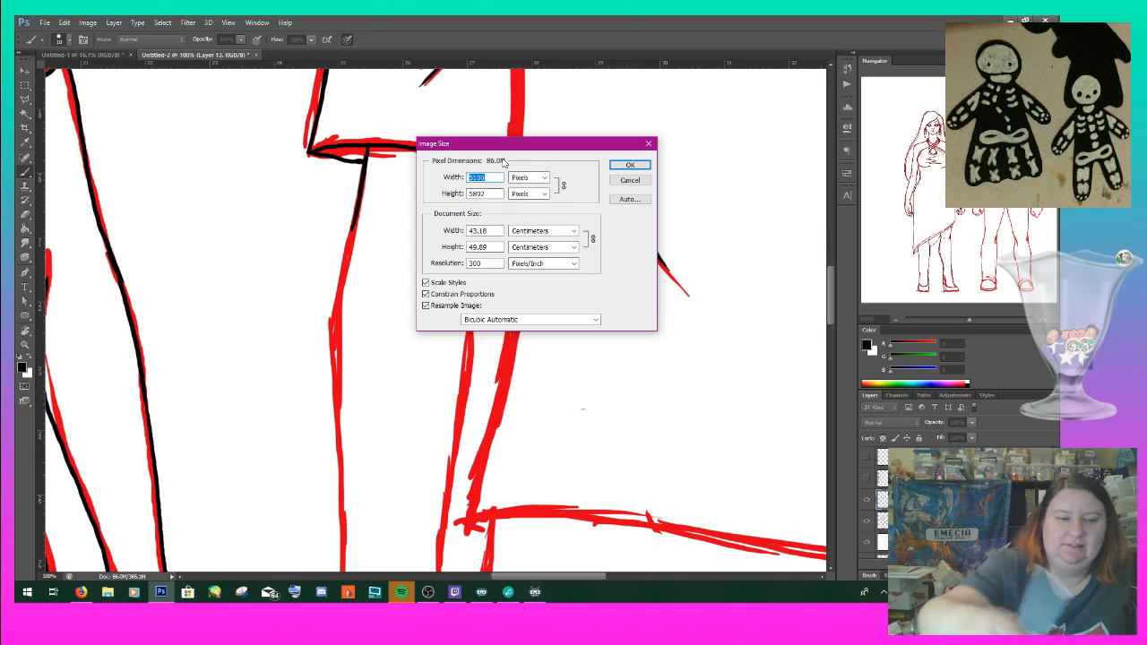
type("2")
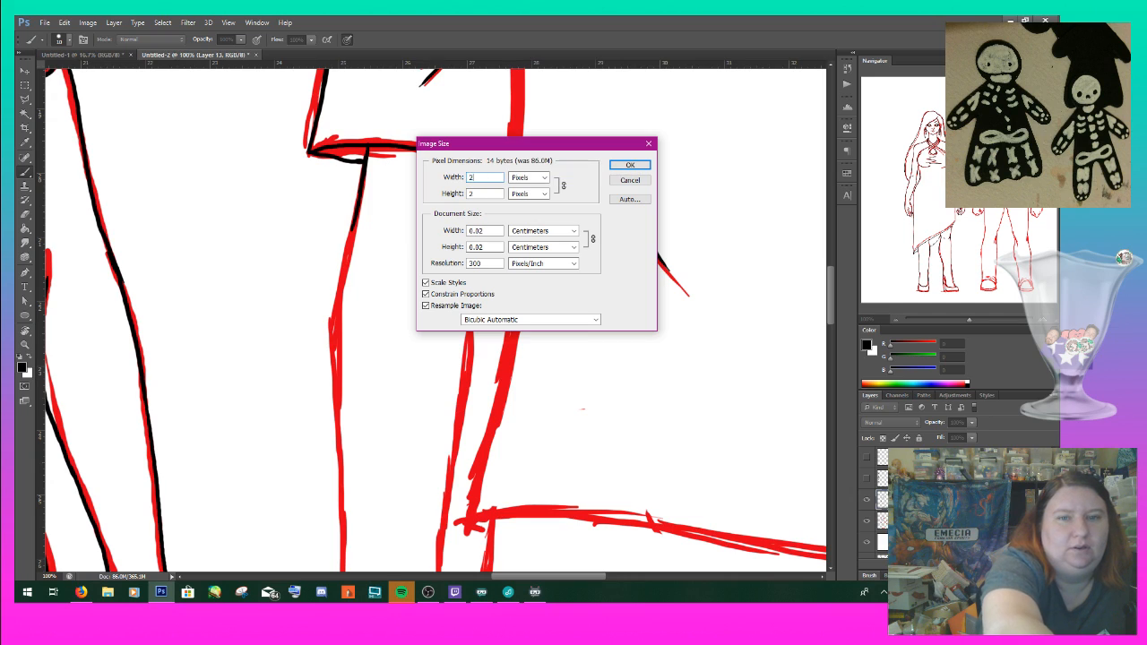
type("000")
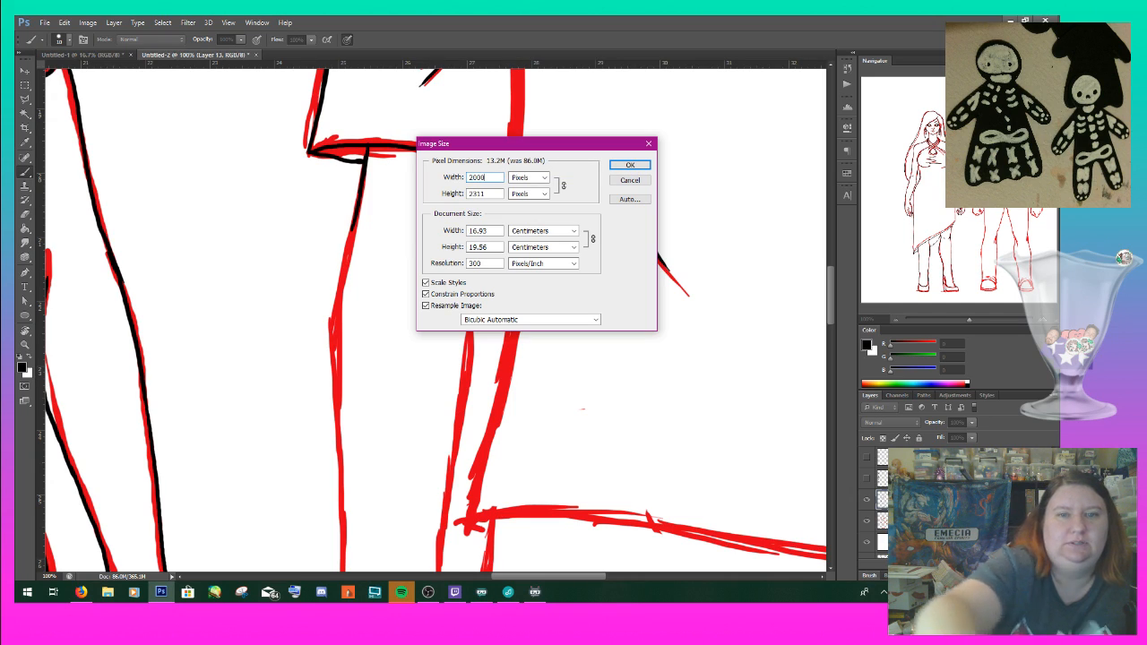
left_click(631, 165)
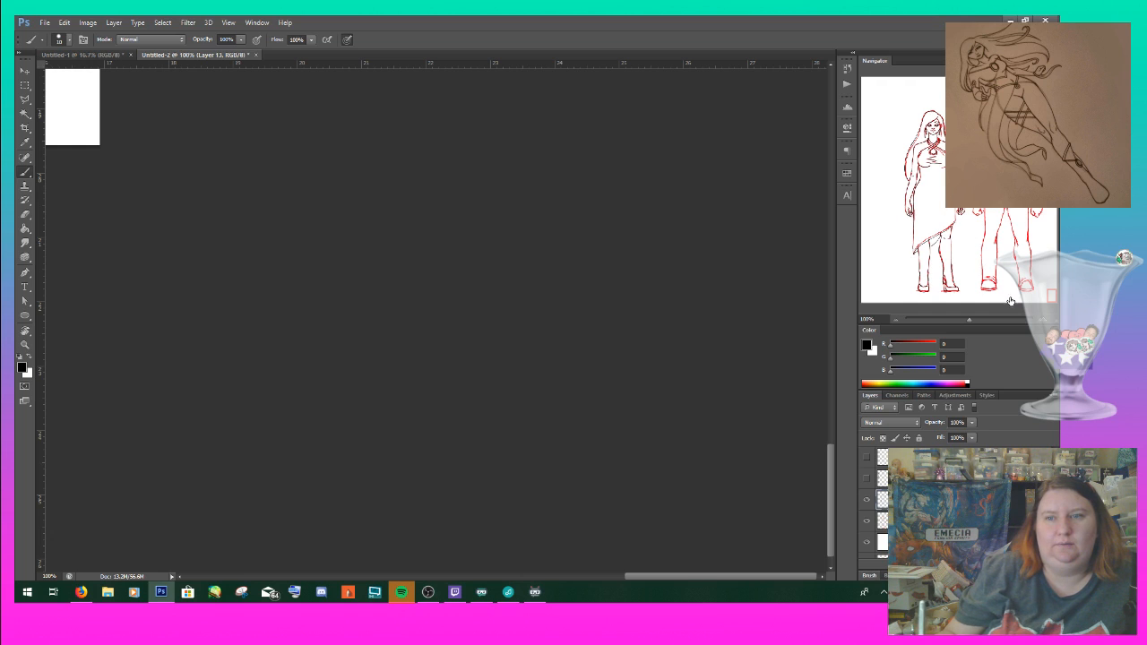
- Extend both inked arm edges below the sleeve hem at 400% zoom, reducing the brush size to 9 px
left_click(1046, 289)
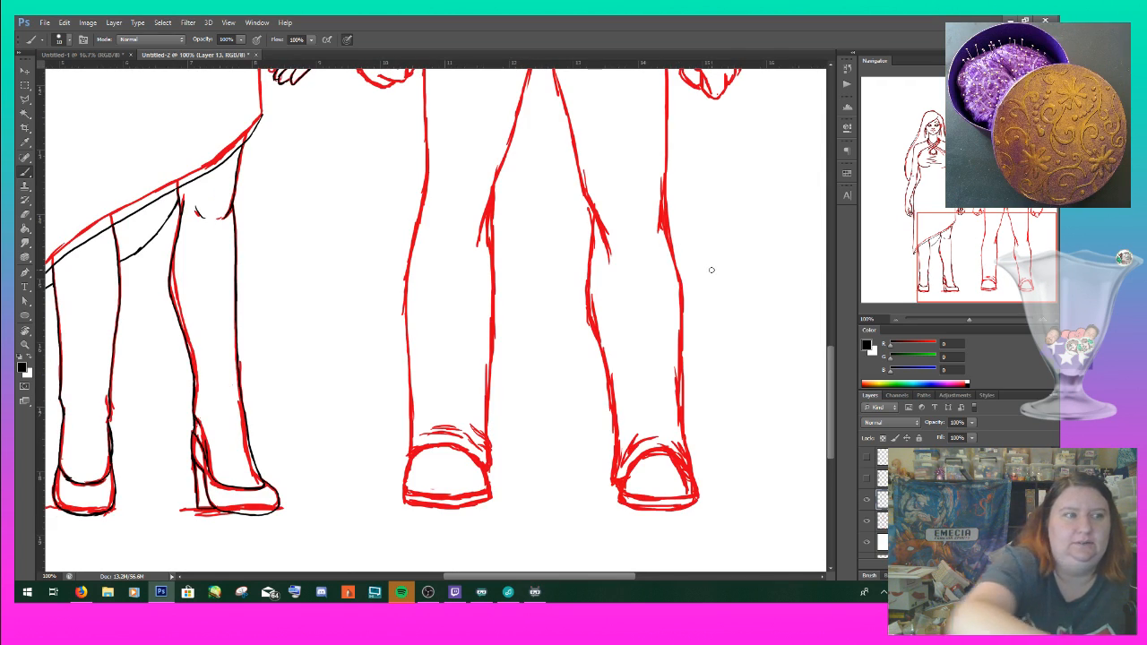
left_click_drag(981, 260, 981, 170)
left_click(1042, 320)
left_click(1042, 320)
left_click(1041, 320)
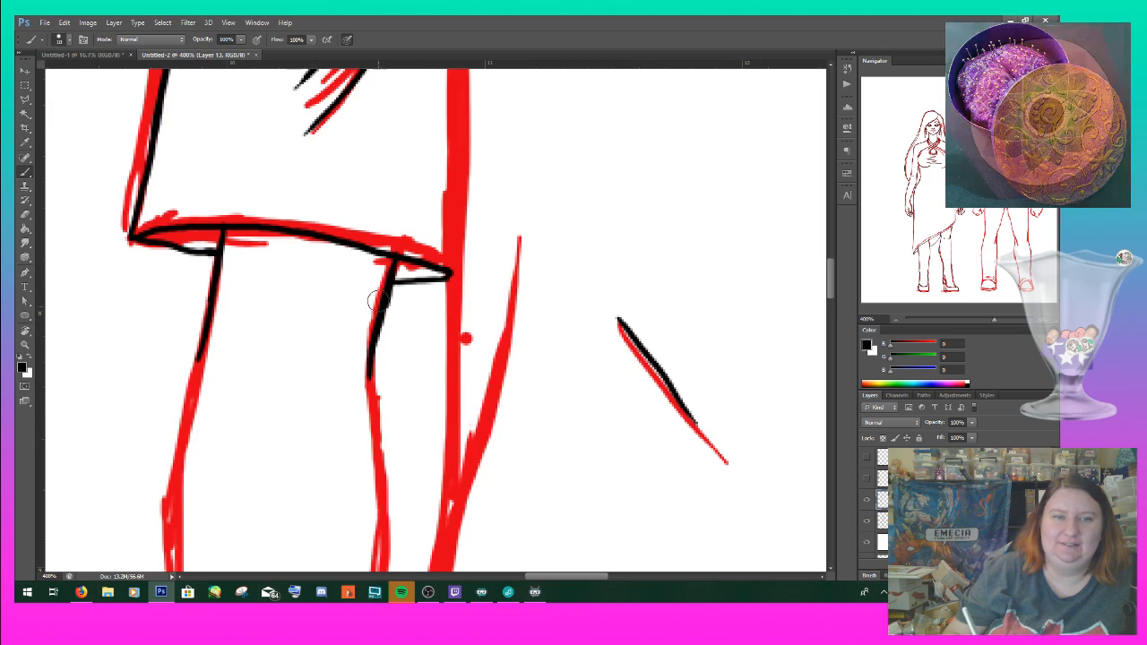
left_click_drag(373, 369, 382, 518)
right_click(515, 323)
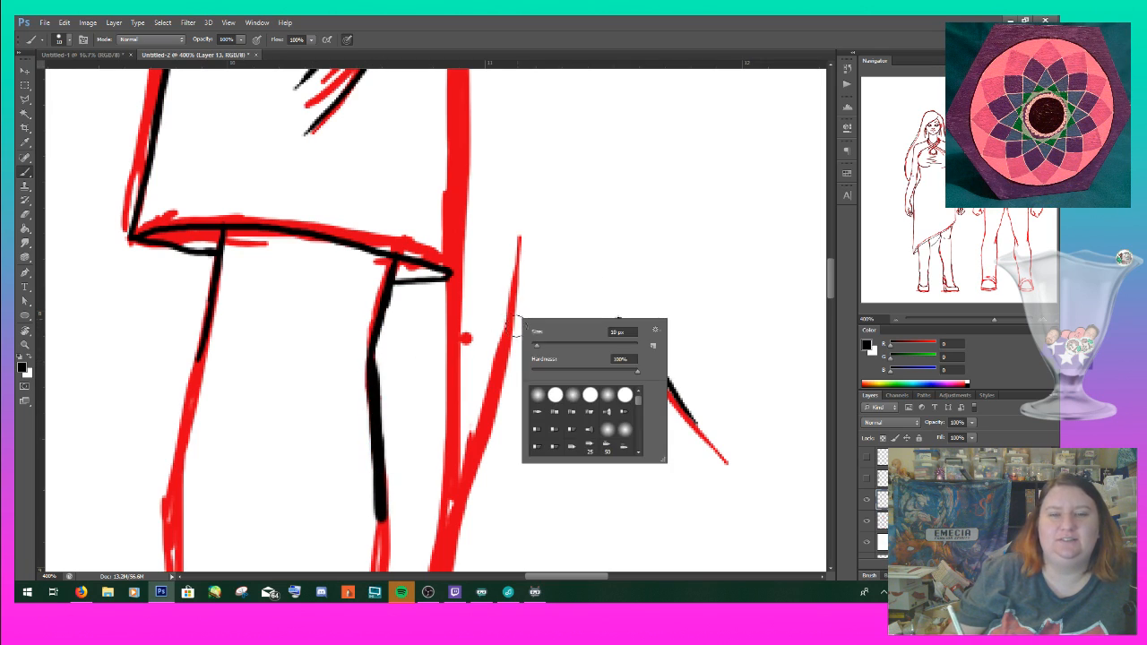
left_click_drag(542, 344, 534, 349)
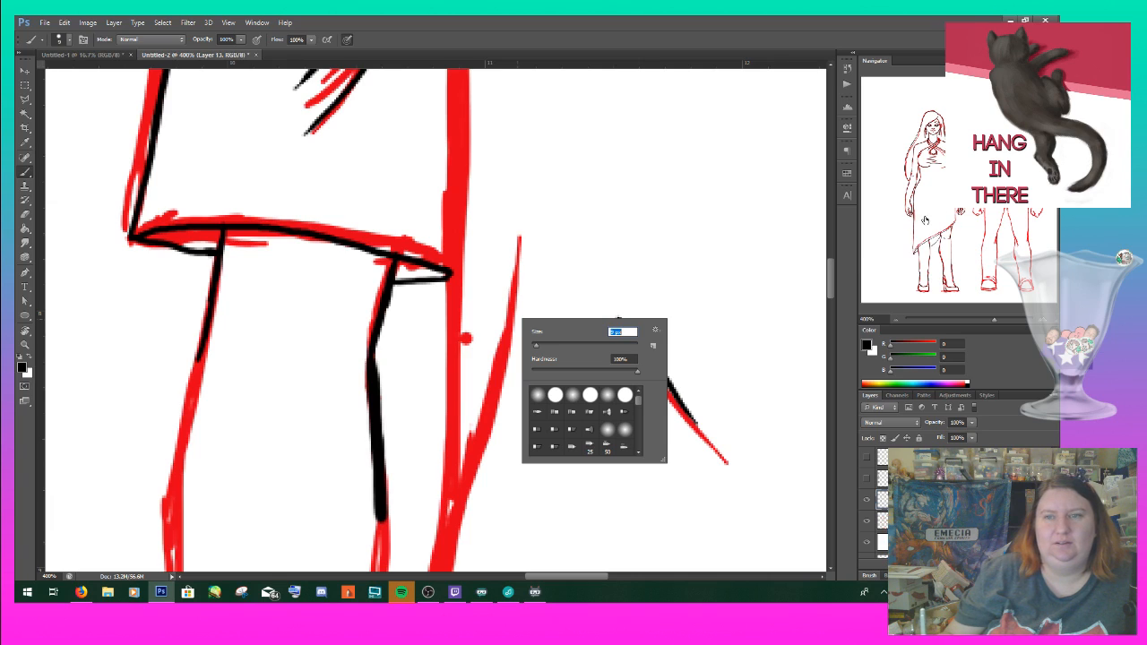
mouse_move(830, 275)
left_mouse_down()
mouse_move(831, 292)
mouse_move(830, 278)
left_mouse_up()
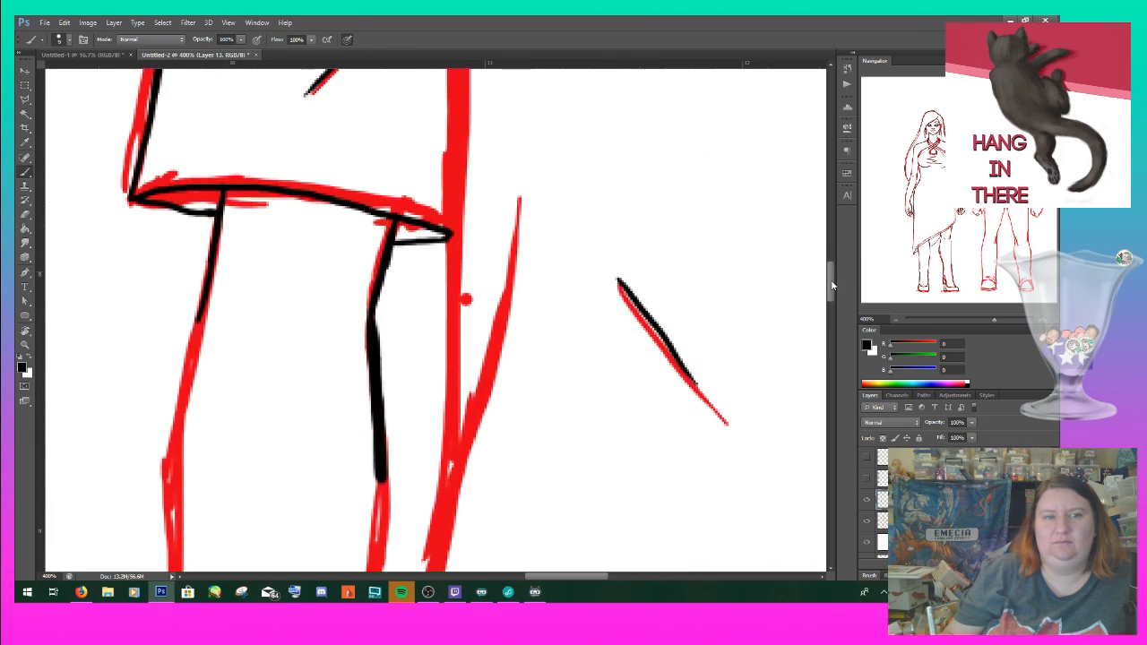
mouse_move(170, 525)
left_mouse_down()
mouse_move(181, 385)
mouse_move(209, 284)
left_mouse_up()
- Reduce the brush size further for thinner ink lines
left_click(67, 41)
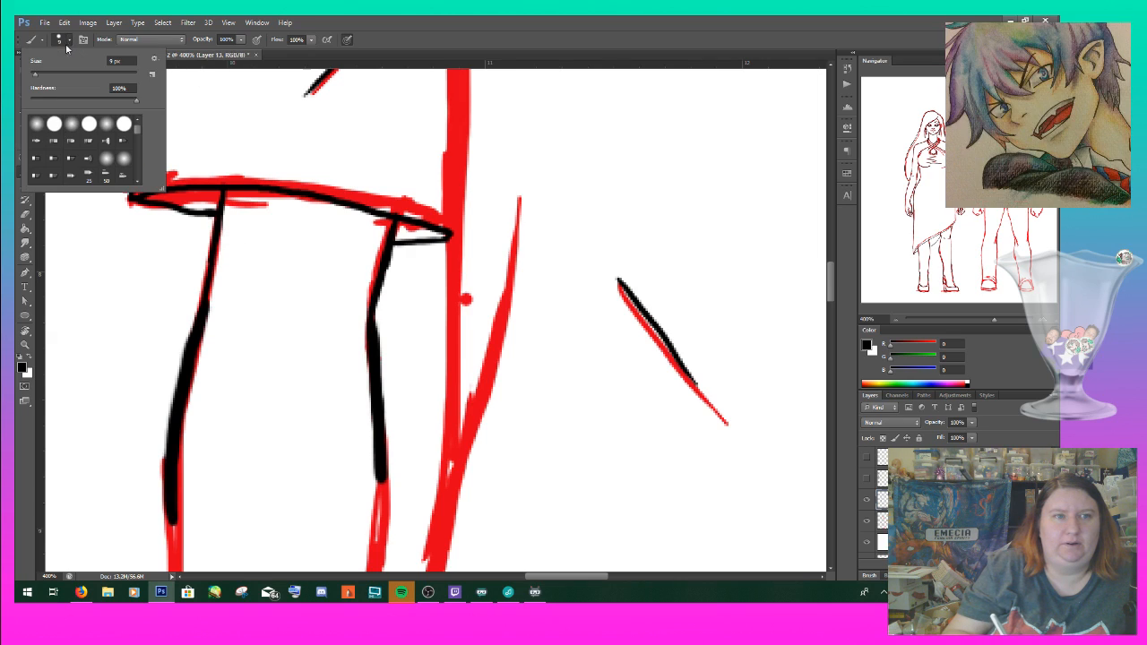
left_click(33, 77)
left_click(36, 78)
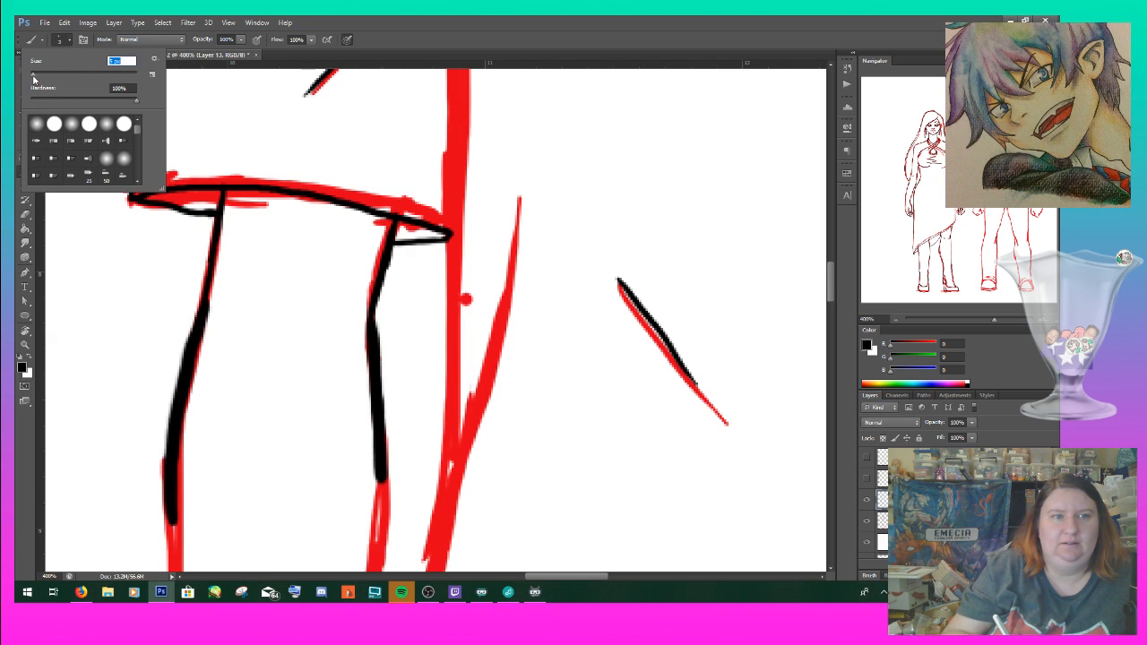
left_click(170, 486)
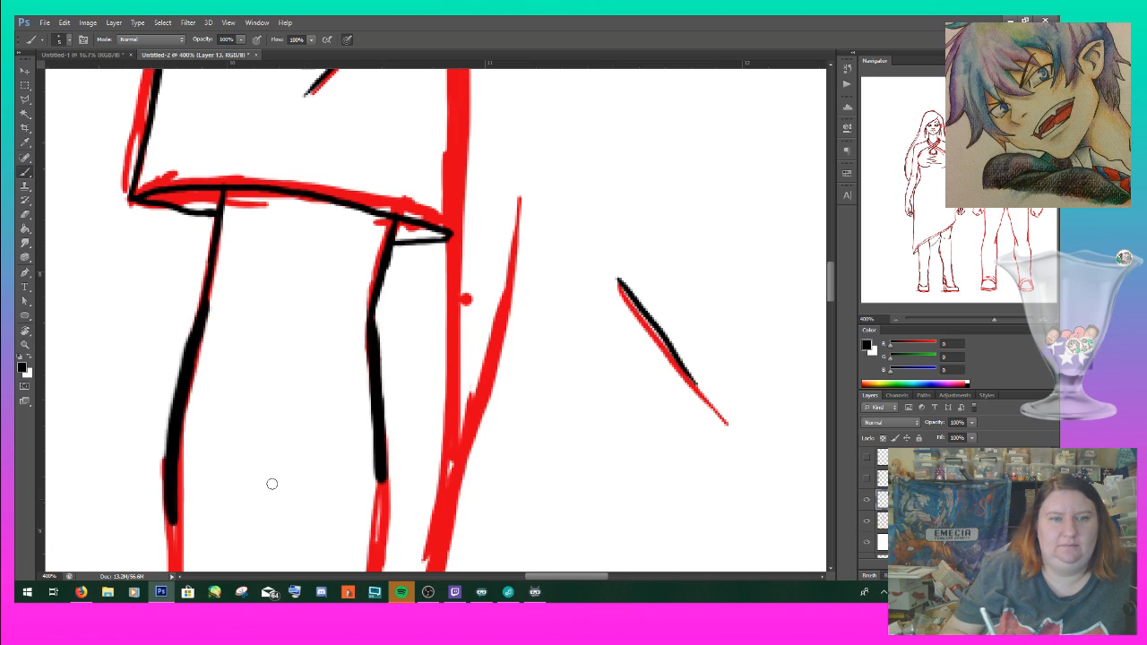
scroll(830, 280, "down", 5)
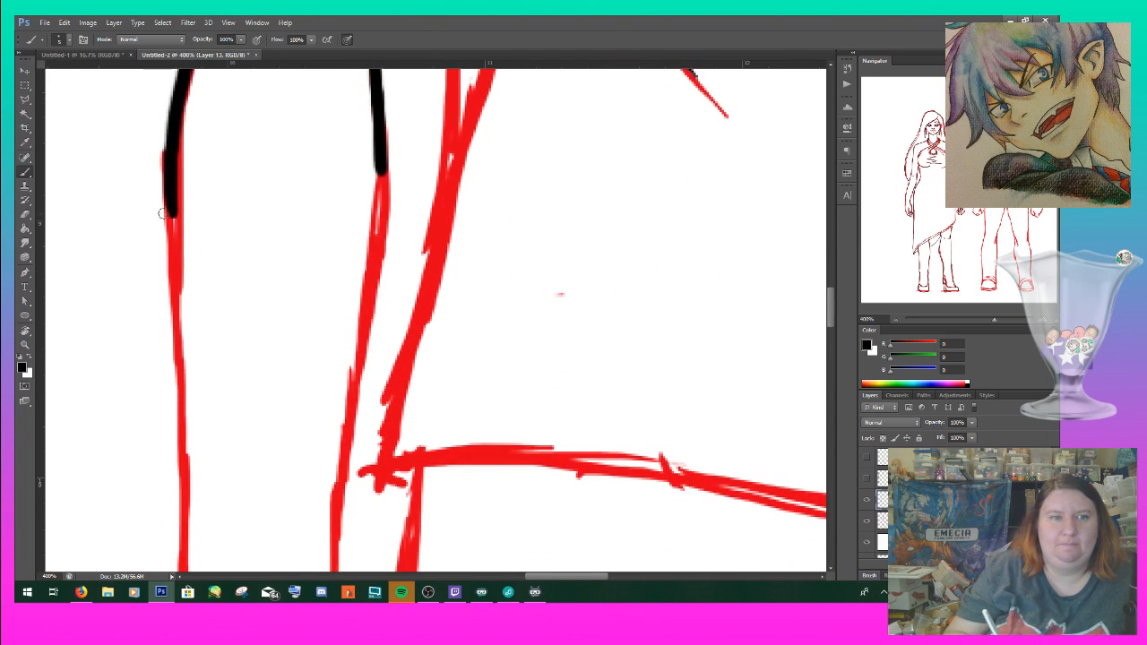
left_click_drag(171, 192, 159, 571)
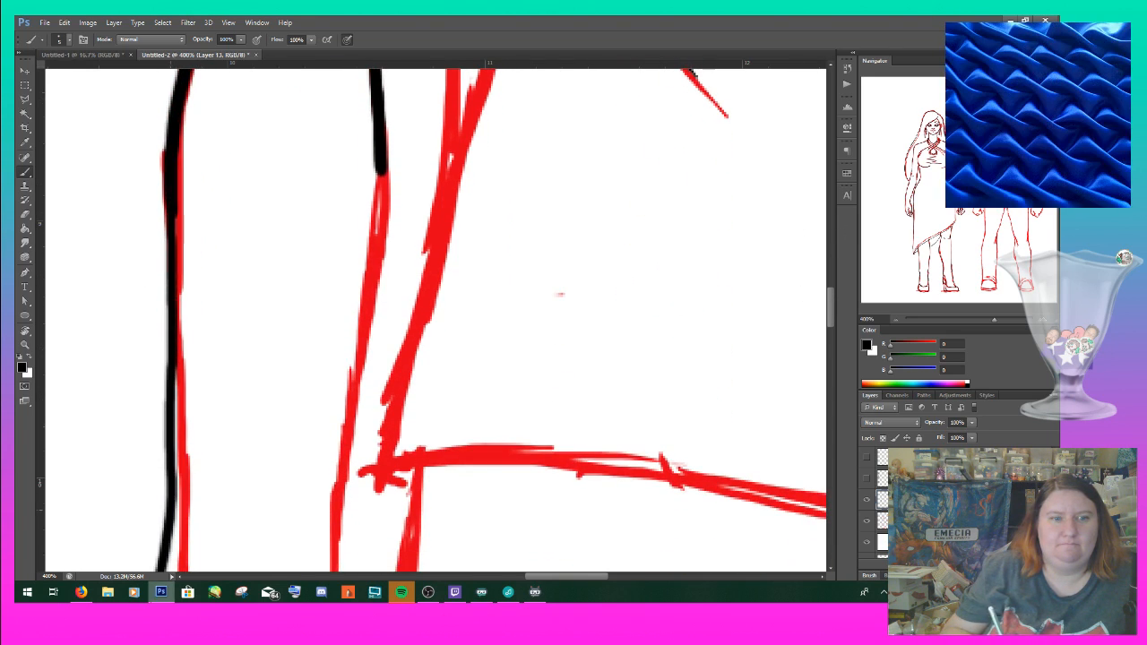
scroll(829, 316, "down", 4)
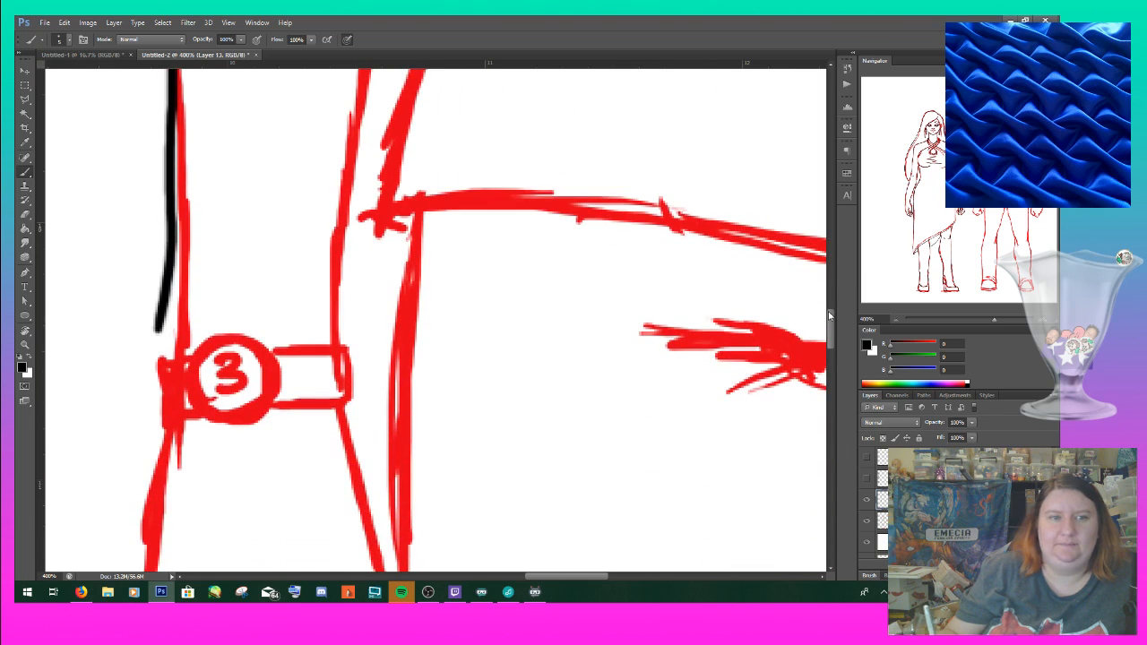
key("ctrl+z")
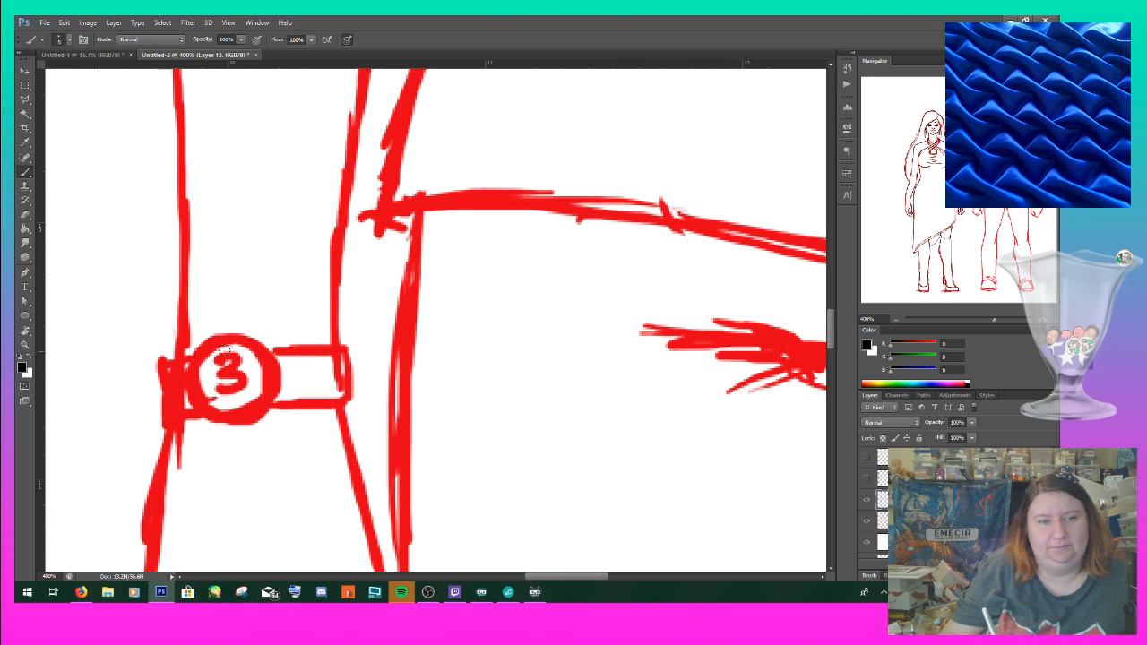
- Ink the wristband on the man's arm, including its round face with the number 3 and the band on both sides
mouse_move(217, 338)
left_mouse_down()
mouse_move(194, 370)
mouse_move(208, 405)
mouse_move(244, 422)
mouse_move(269, 405)
mouse_move(278, 376)
mouse_move(262, 347)
mouse_move(231, 334)
mouse_move(191, 378)
mouse_move(225, 354)
mouse_move(250, 377)
mouse_move(238, 394)
mouse_move(161, 357)
mouse_move(166, 418)
mouse_move(228, 415)
left_mouse_up()
mouse_move(268, 352)
left_mouse_down()
mouse_move(348, 347)
mouse_move(346, 407)
left_mouse_up()
left_click_drag(272, 409, 363, 408)
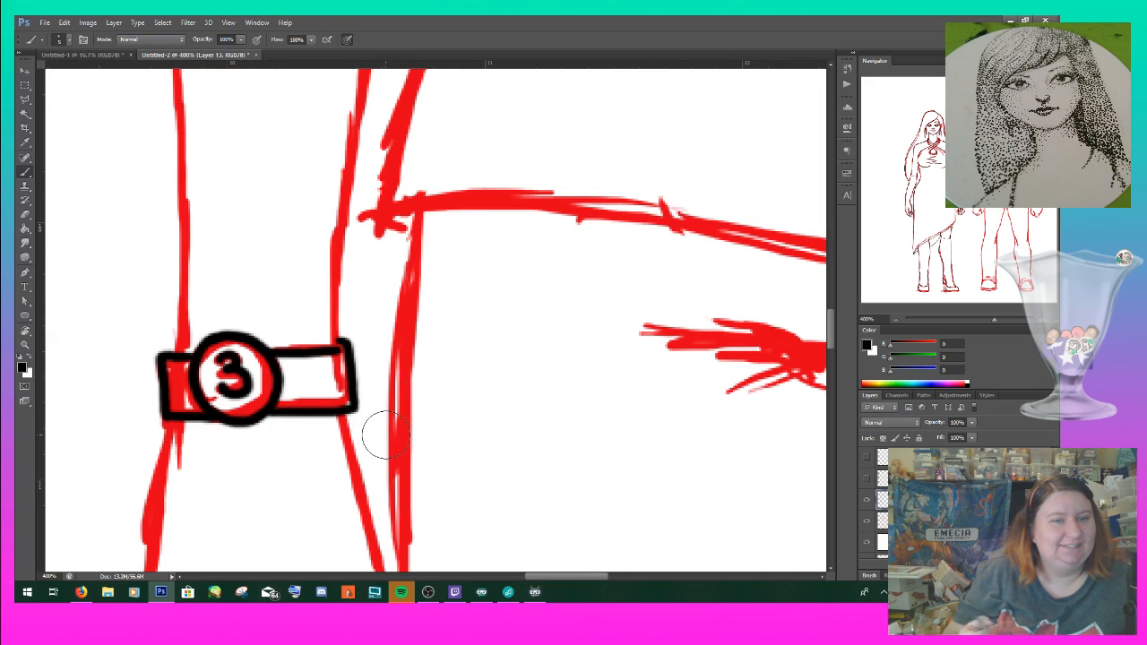
- Erase the wristband's left corner, redraw it with a rounded end, and clean up the band's lower edge
left_click_drag(132, 365, 151, 360)
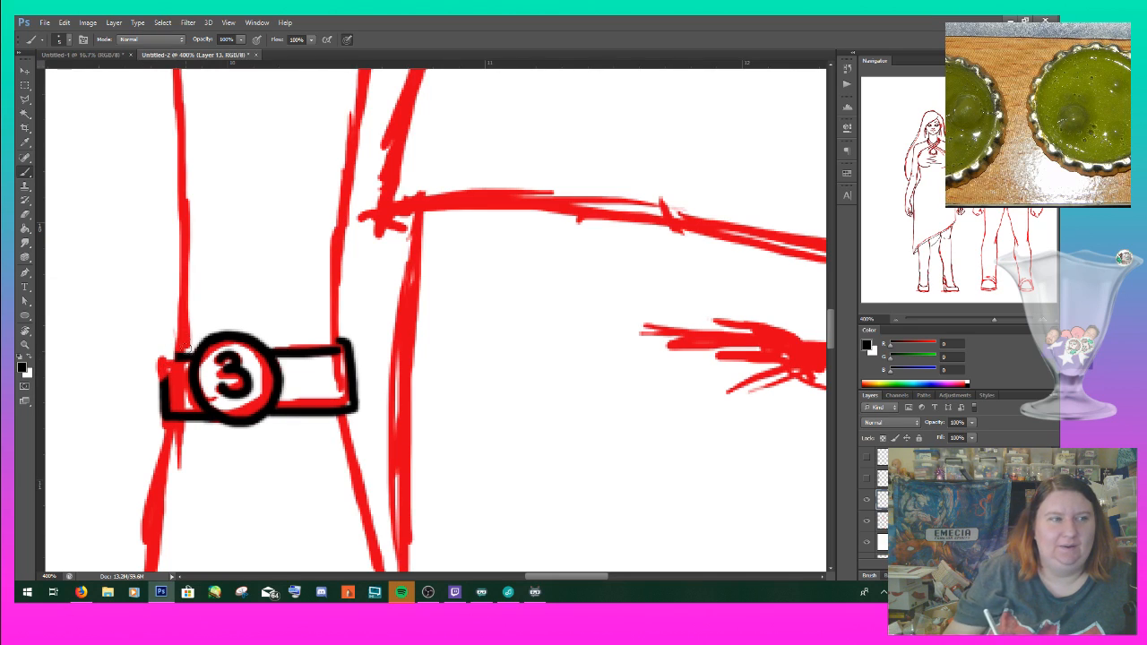
mouse_move(179, 343)
left_mouse_down()
mouse_move(161, 362)
mouse_move(165, 408)
left_mouse_up()
left_click_drag(170, 356, 175, 358)
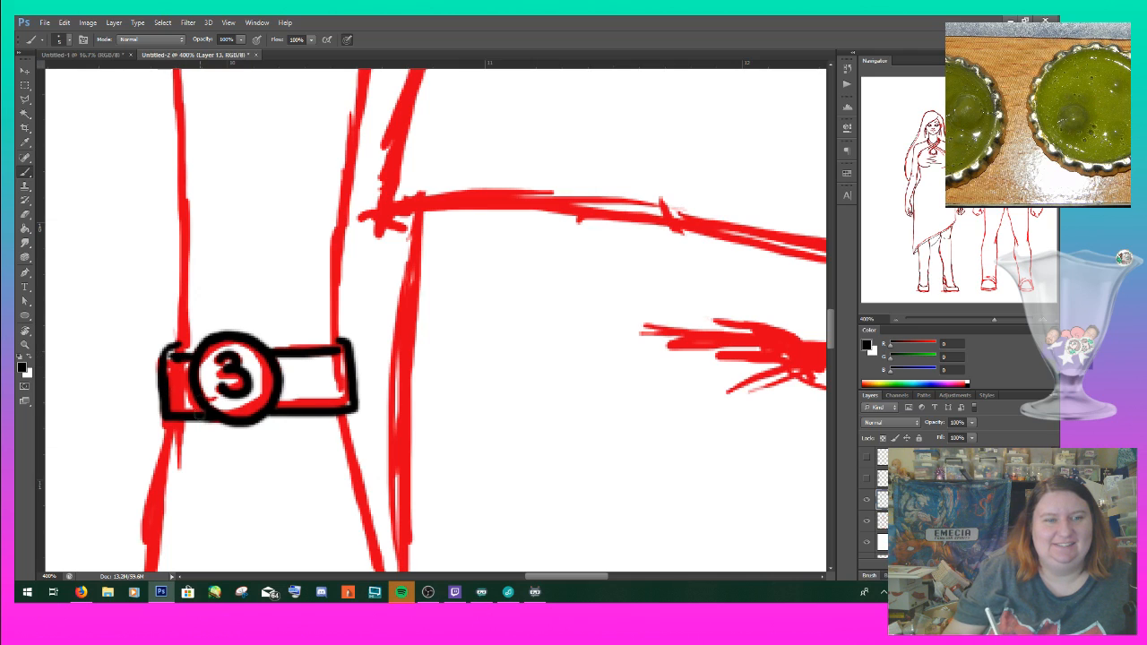
left_click_drag(161, 410, 222, 420)
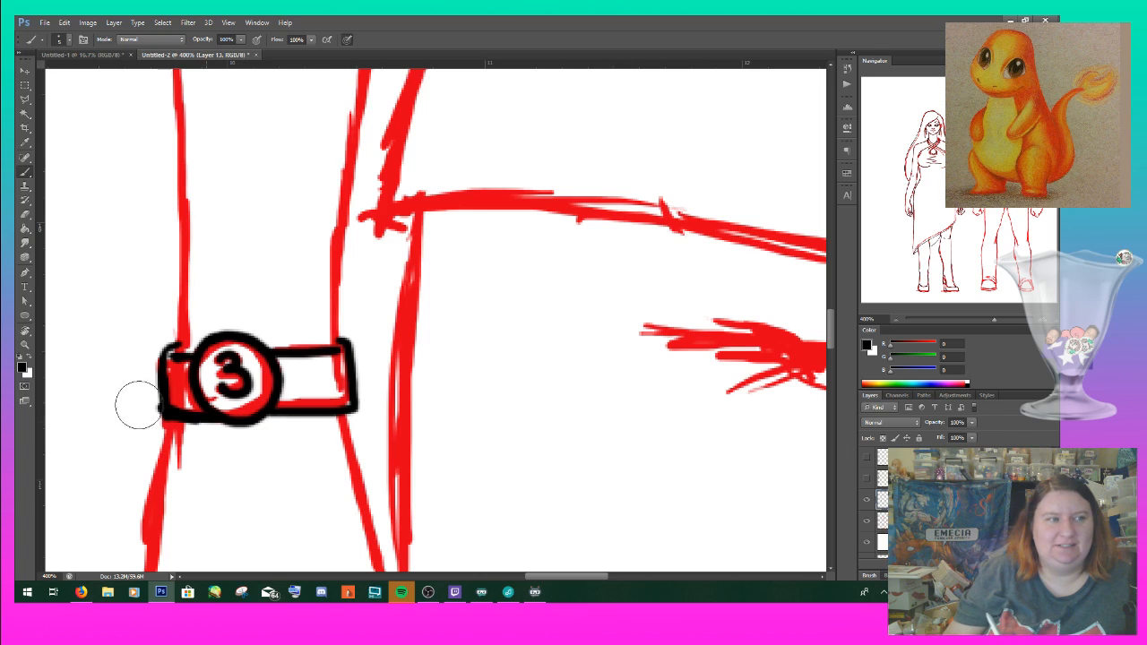
left_click_drag(161, 439, 209, 449)
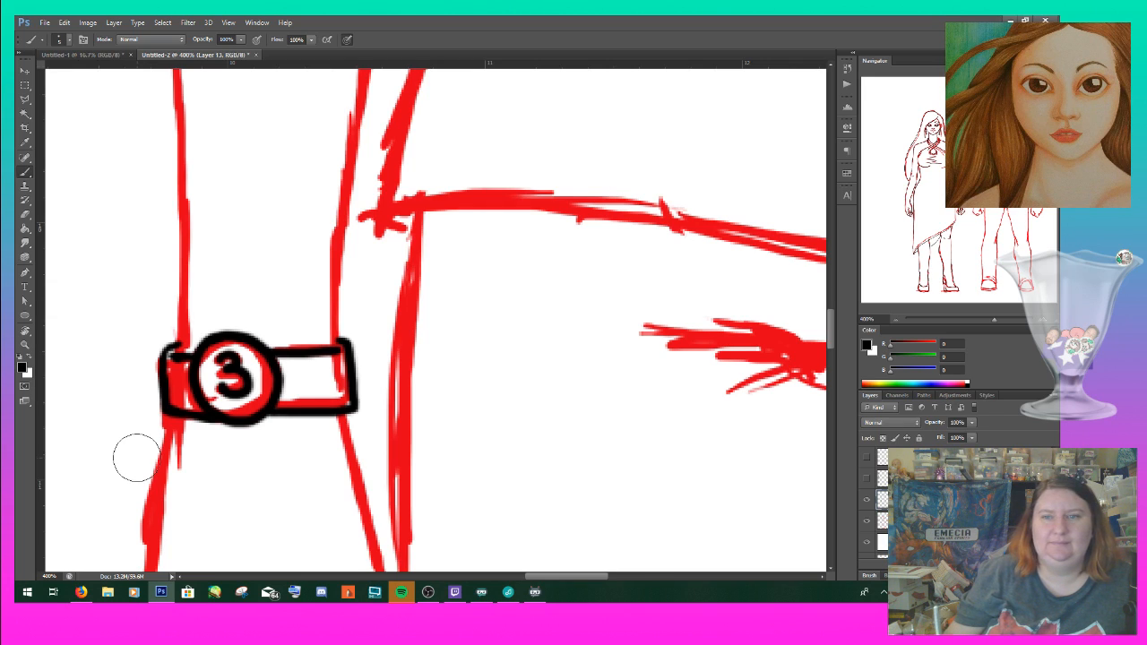
- Ink the man's closed hand below the wristband, covering the thumb crease, finger lines, both outer edges and the lower contour
mouse_move(830, 335)
left_mouse_down()
mouse_move(830, 363)
mouse_move(828, 349)
left_mouse_up()
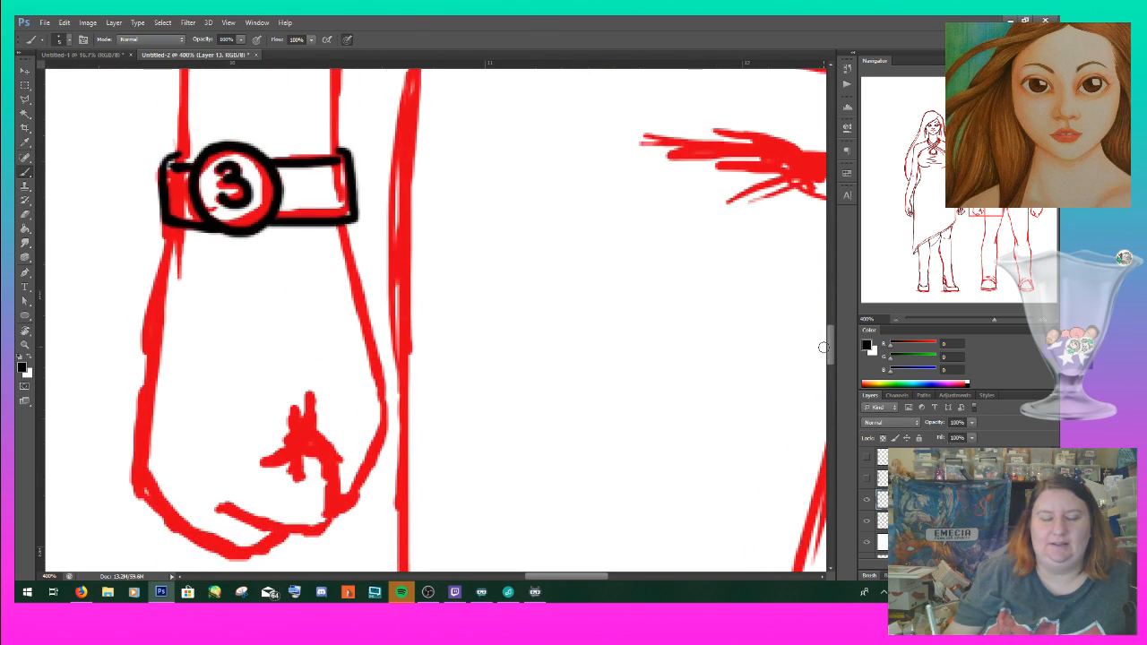
mouse_move(269, 458)
left_mouse_down()
mouse_move(308, 429)
mouse_move(311, 394)
left_mouse_up()
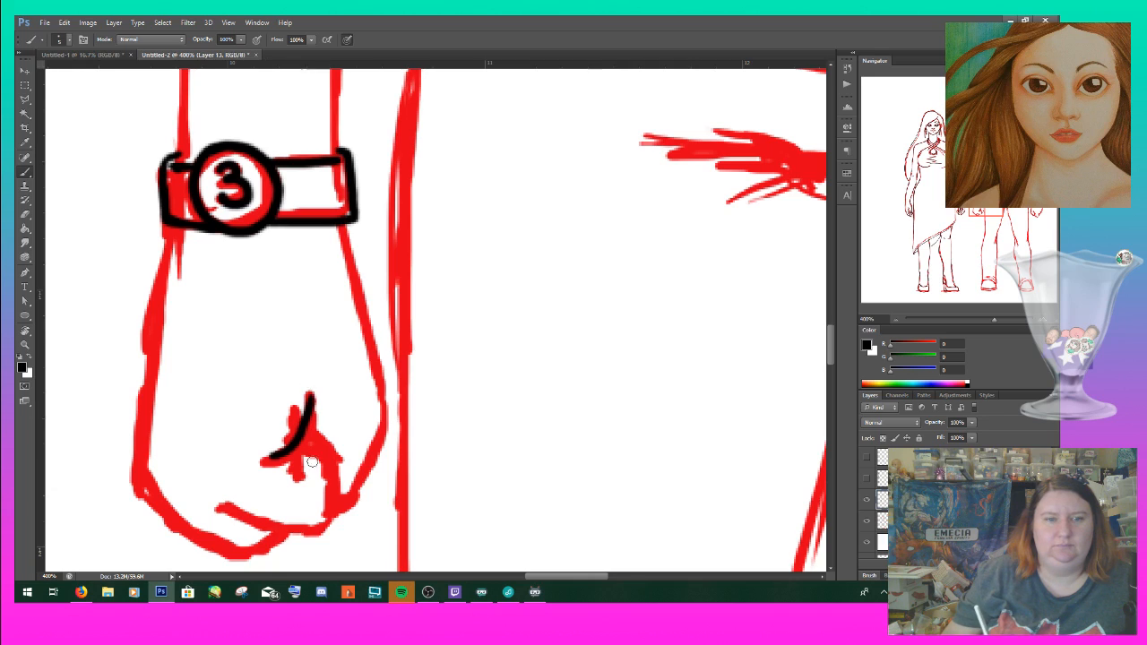
mouse_move(288, 438)
left_mouse_down()
mouse_move(326, 500)
mouse_move(358, 506)
mouse_move(342, 506)
mouse_move(387, 414)
left_mouse_up()
left_click_drag(345, 226, 386, 416)
mouse_move(217, 509)
left_mouse_down()
mouse_move(288, 540)
mouse_move(318, 528)
mouse_move(337, 508)
left_mouse_up()
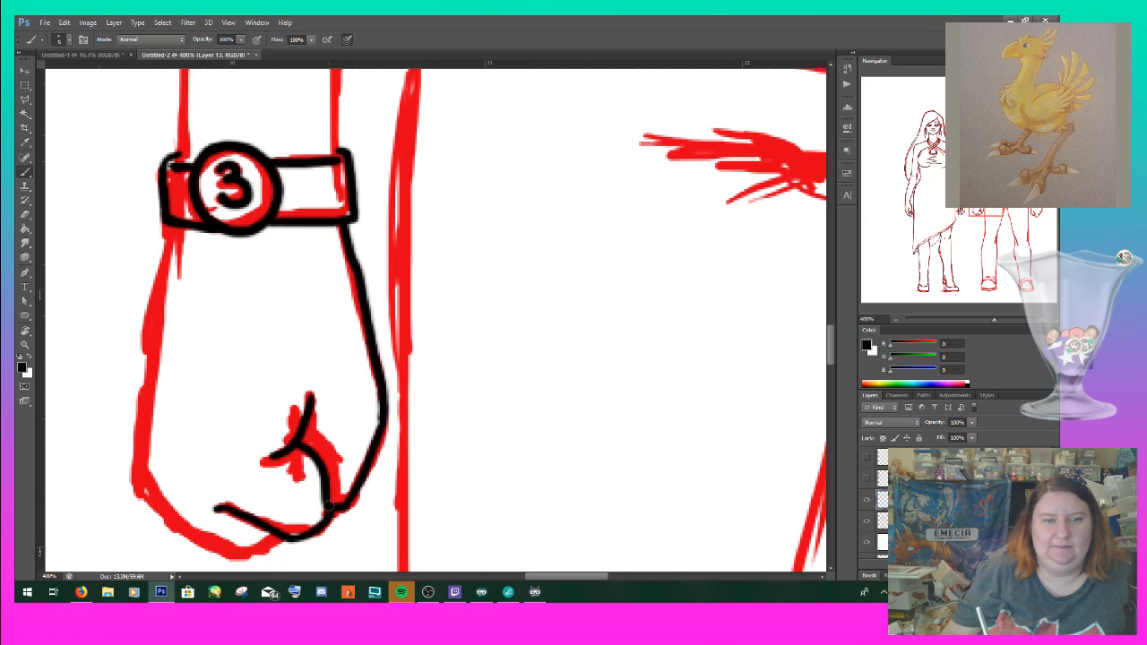
left_click_drag(297, 439, 290, 488)
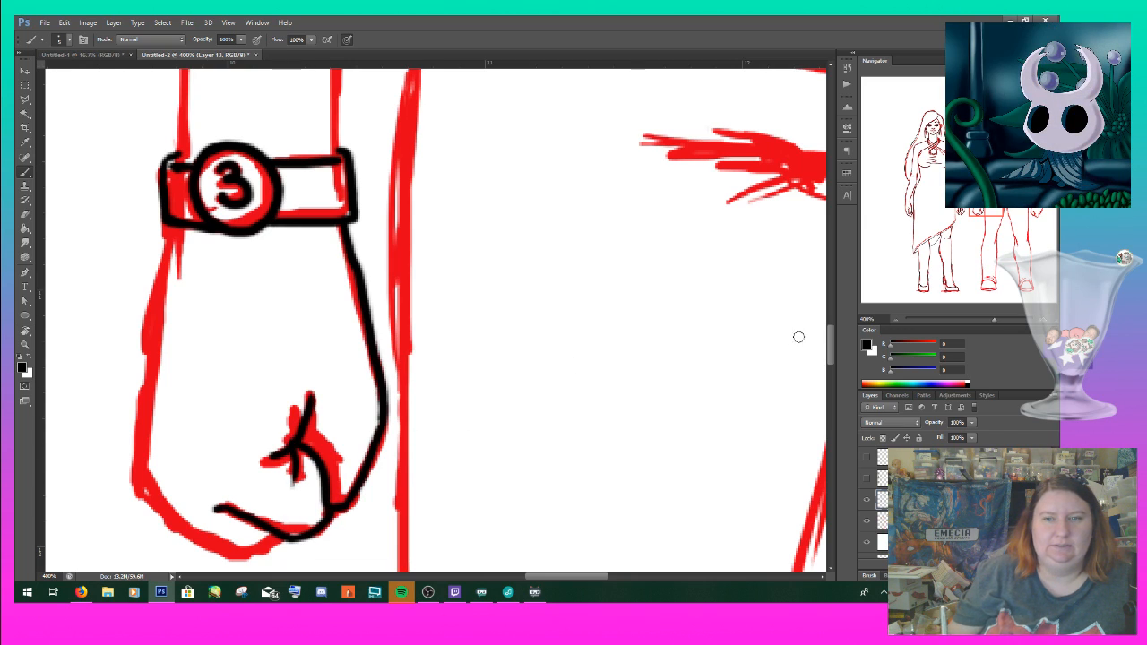
scroll(788, 333, "down", 3)
left_click_drag(160, 135, 134, 366)
mouse_move(135, 365)
left_mouse_down()
mouse_move(212, 437)
mouse_move(277, 439)
left_mouse_up()
- At 300% zoom, ink both edges of the man's forearm down to the wristband
left_click_drag(990, 217, 976, 190)
left_click(895, 318)
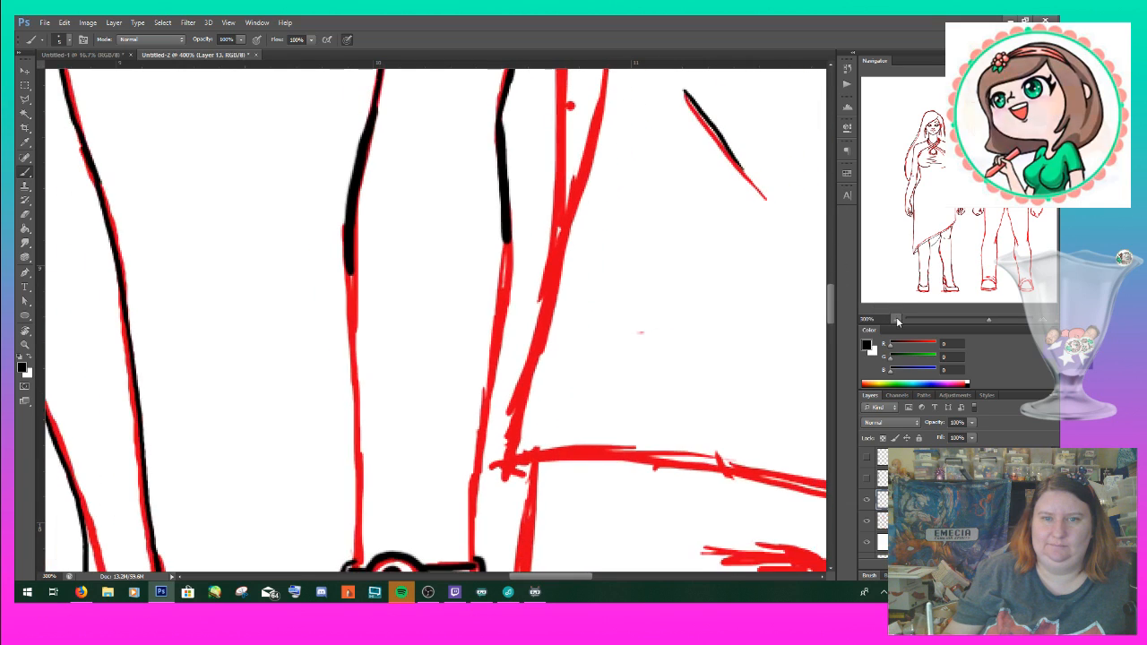
left_click_drag(350, 251, 350, 568)
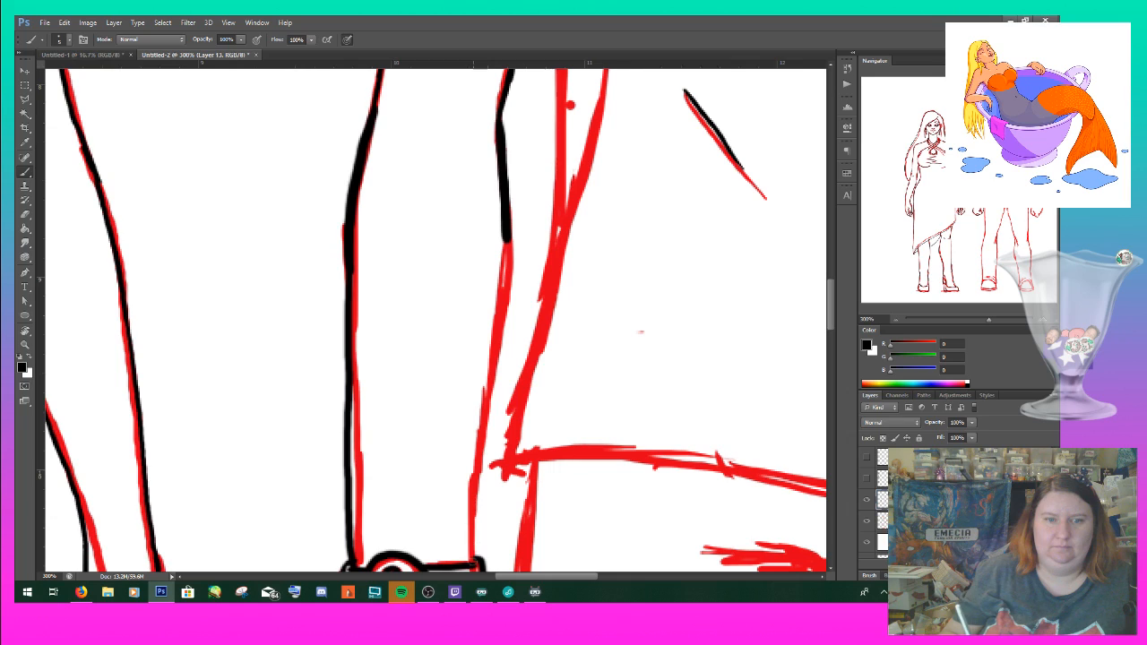
mouse_move(472, 566)
left_mouse_down()
mouse_move(476, 448)
mouse_move(511, 205)
left_mouse_up()
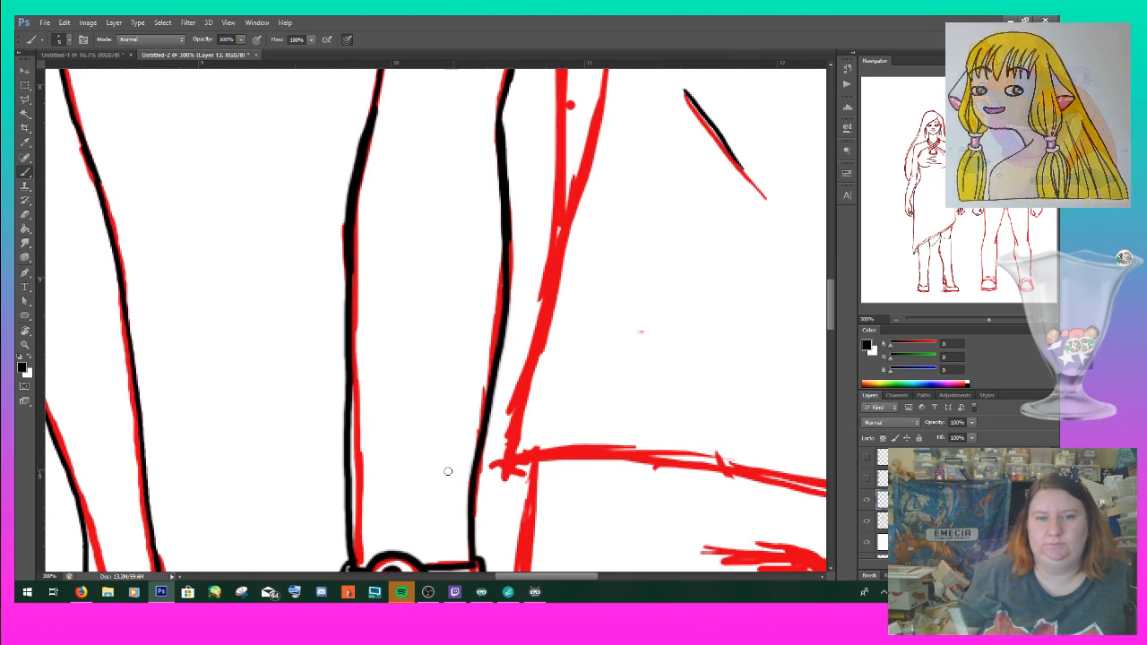
- Ink the shirt's hem corner beside the forearm and its slanted side edge above it
mouse_move(506, 469)
left_mouse_down()
mouse_move(533, 474)
mouse_move(563, 456)
mouse_move(515, 441)
mouse_move(526, 387)
left_mouse_up()
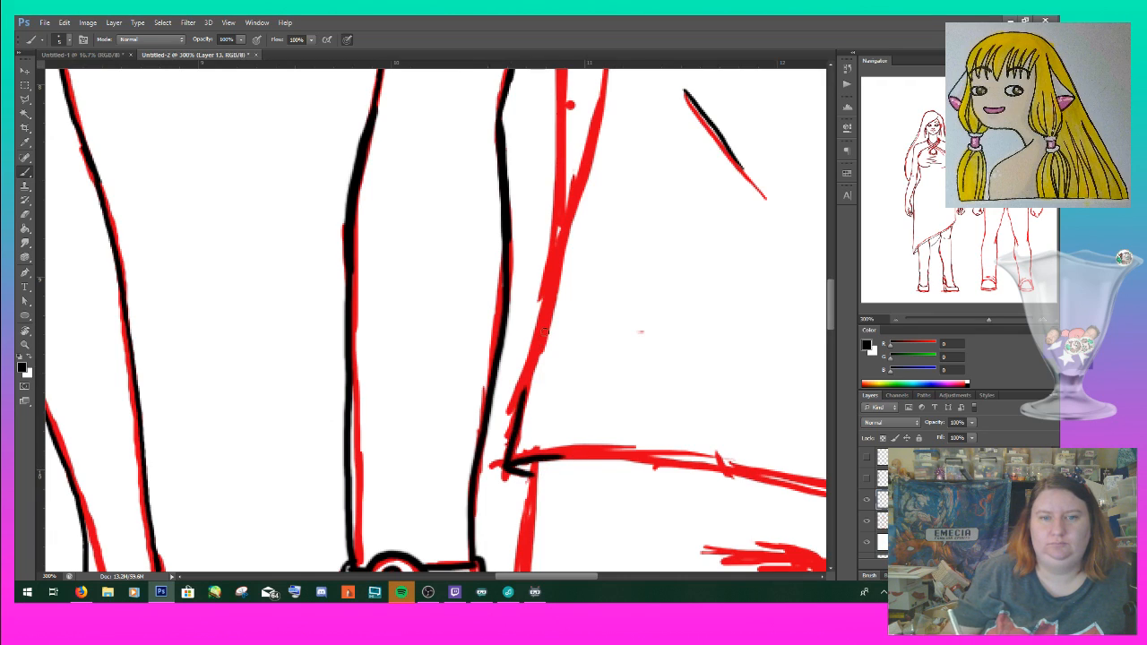
mouse_move(583, 195)
left_mouse_down()
mouse_move(504, 440)
mouse_move(539, 482)
left_mouse_up()
mouse_move(555, 437)
left_mouse_down()
mouse_move(552, 454)
mouse_move(603, 260)
left_mouse_up()
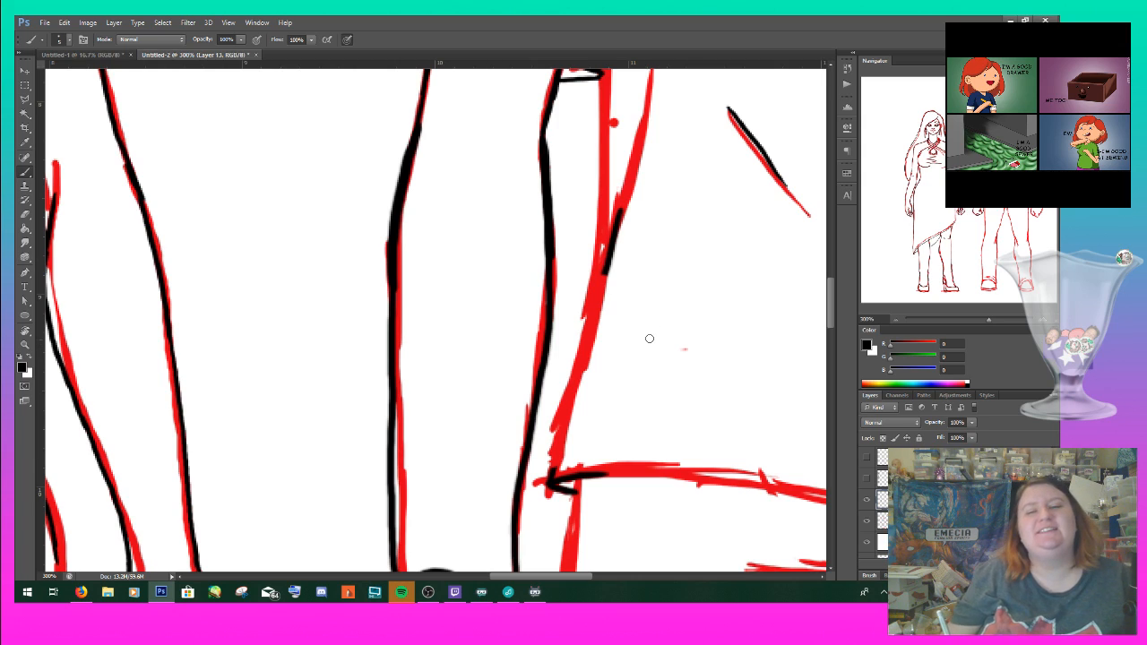
left_click_drag(550, 477, 647, 142)
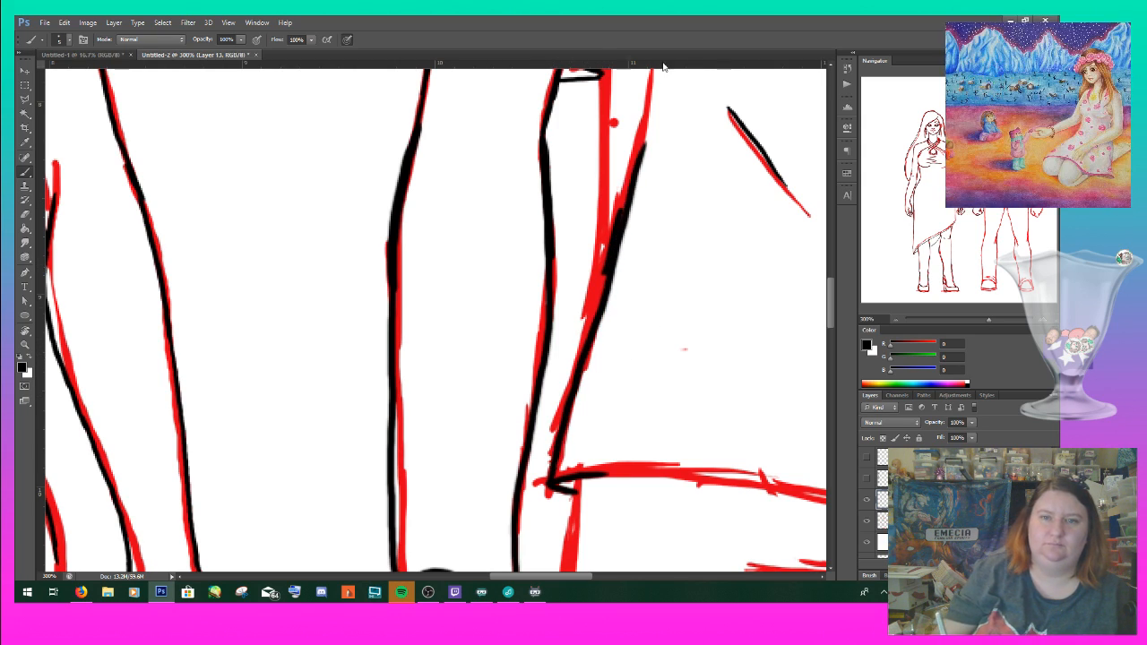
- Erase the thick overlap on the shirt's side line, redraw it, and ink the torso line up along the sleeve to the armpit
left_click_drag(613, 199, 591, 283)
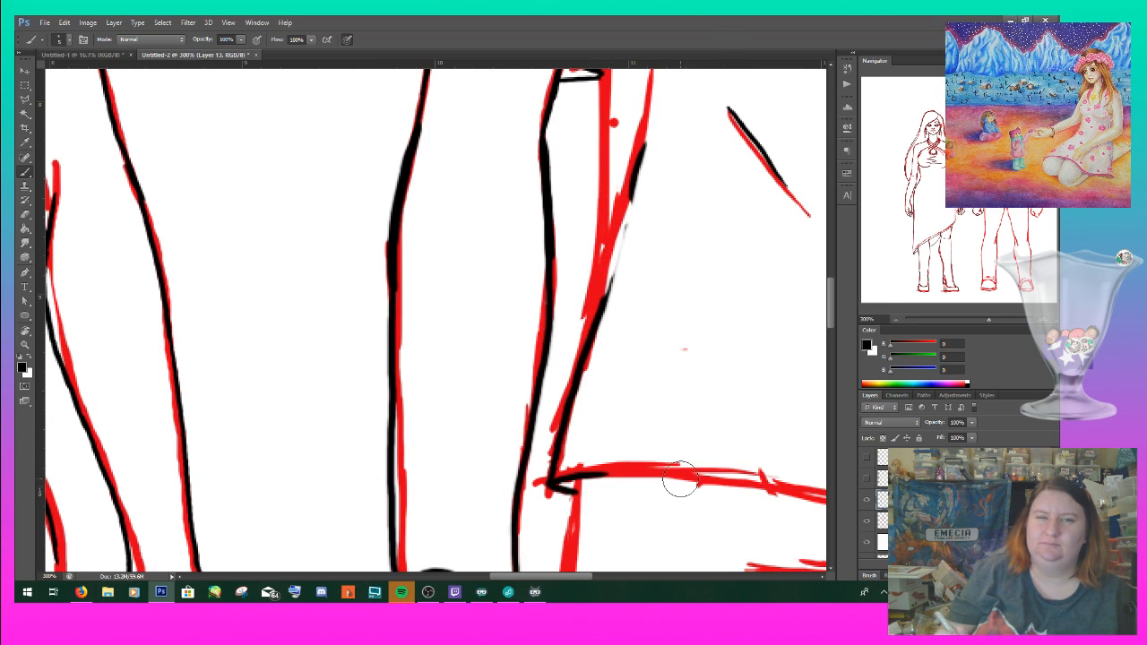
left_click_drag(632, 197, 590, 352)
mouse_move(606, 170)
left_mouse_down()
mouse_move(597, 297)
mouse_move(599, 270)
mouse_move(579, 357)
left_mouse_up()
left_click_drag(592, 307, 576, 370)
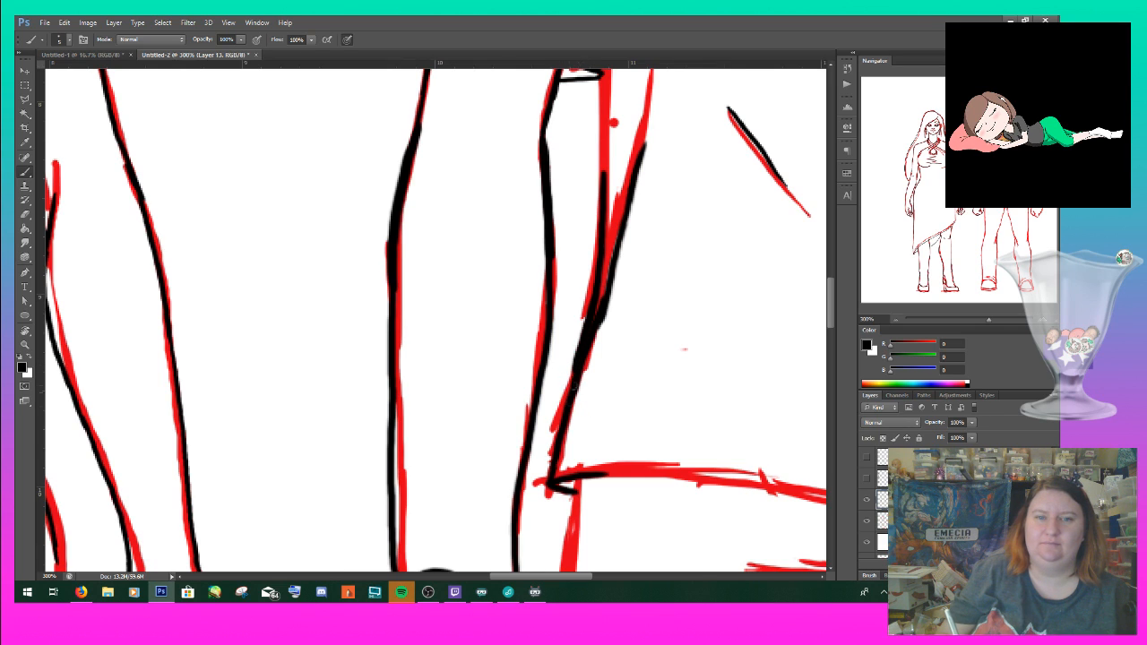
left_click_drag(592, 354, 327, 527)
mouse_move(380, 115)
left_mouse_down()
mouse_move(416, 423)
mouse_move(445, 323)
mouse_move(417, 305)
mouse_move(374, 222)
mouse_move(380, 557)
left_mouse_up()
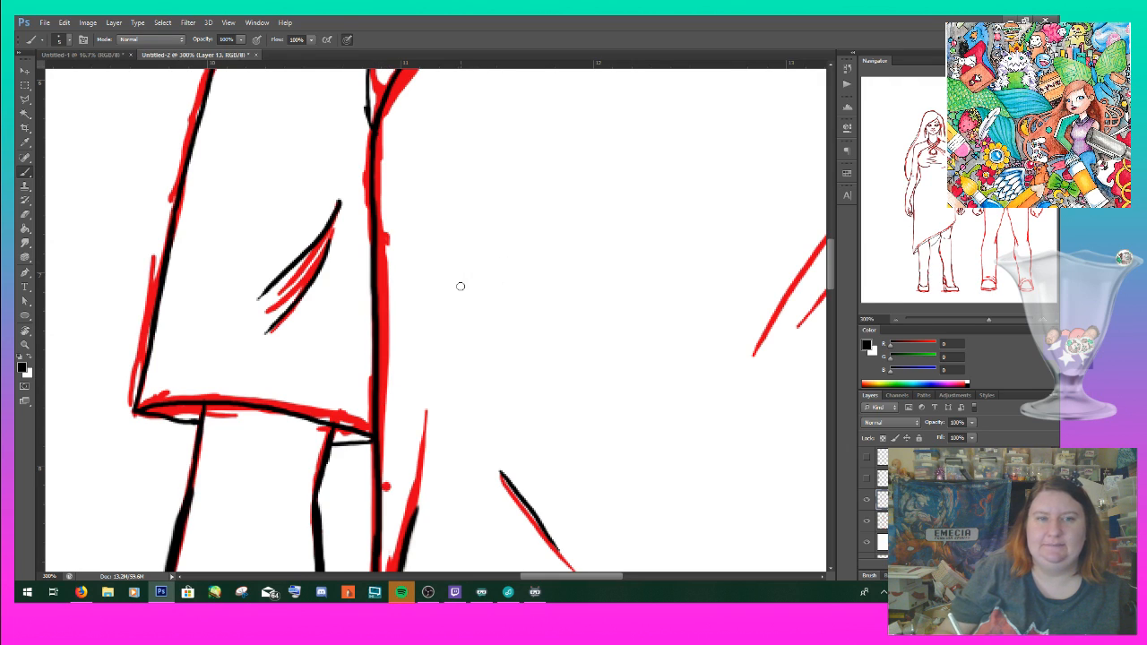
- Ink the two slanted chest folds and the crossing armpit creases on the other side of the shirt
left_click_drag(681, 295, 335, 350)
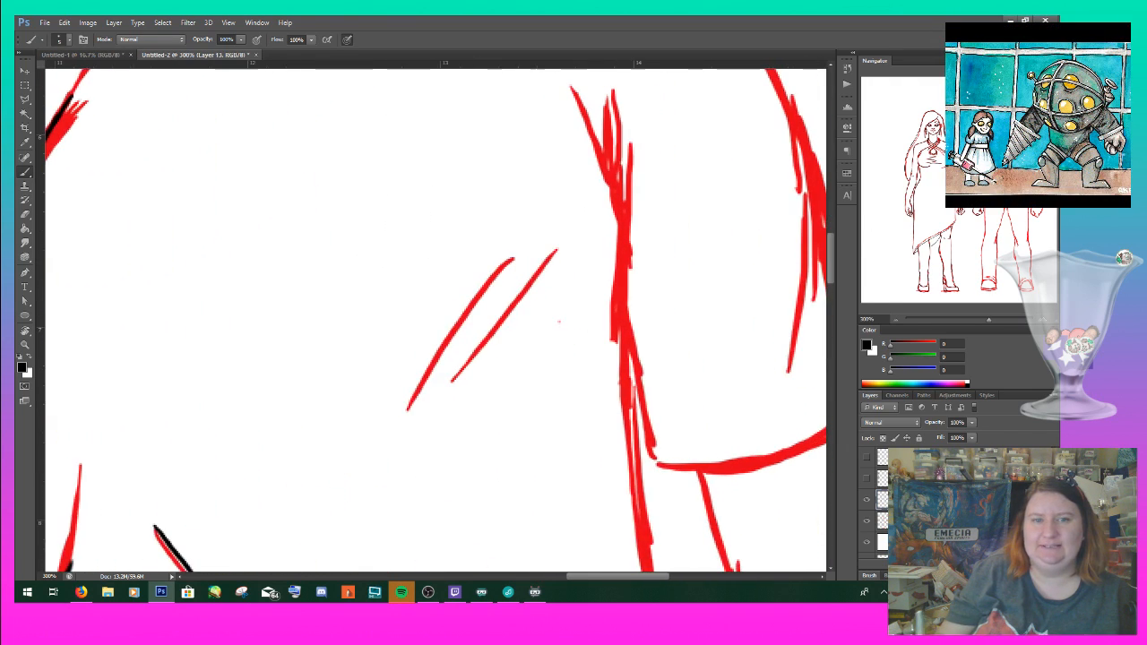
left_click_drag(507, 259, 407, 409)
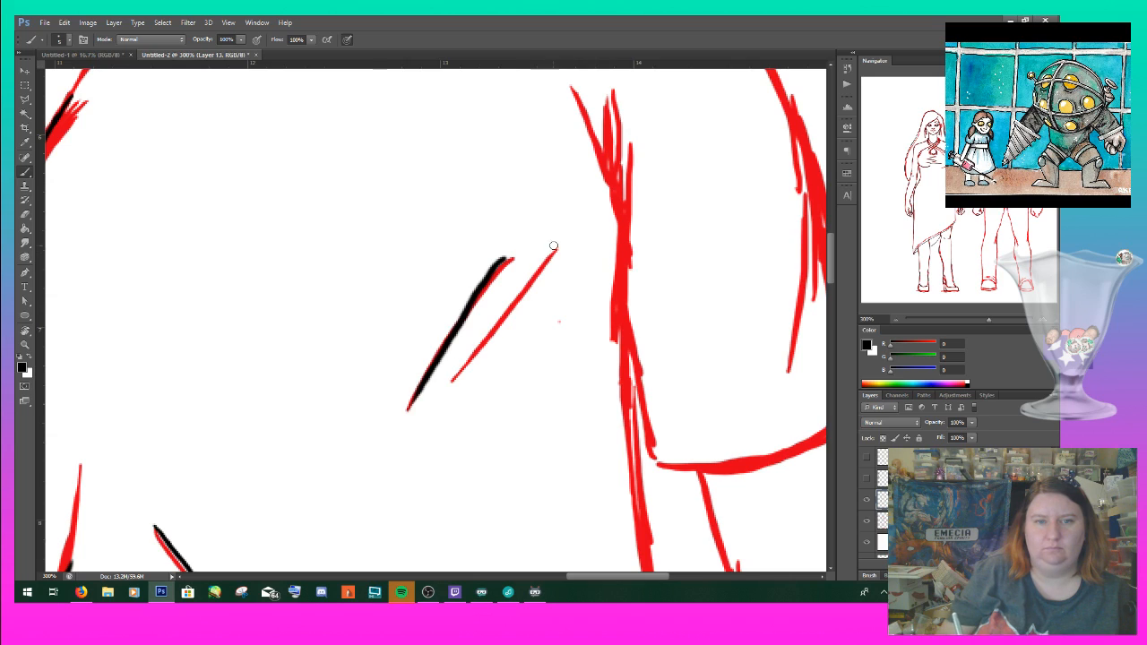
left_click_drag(553, 246, 453, 380)
left_click_drag(570, 87, 617, 219)
left_click_drag(627, 101, 621, 249)
mouse_move(615, 208)
left_mouse_down()
mouse_move(659, 464)
mouse_move(553, 499)
mouse_move(442, 410)
mouse_move(462, 376)
mouse_move(632, 323)
mouse_move(616, 258)
left_mouse_up()
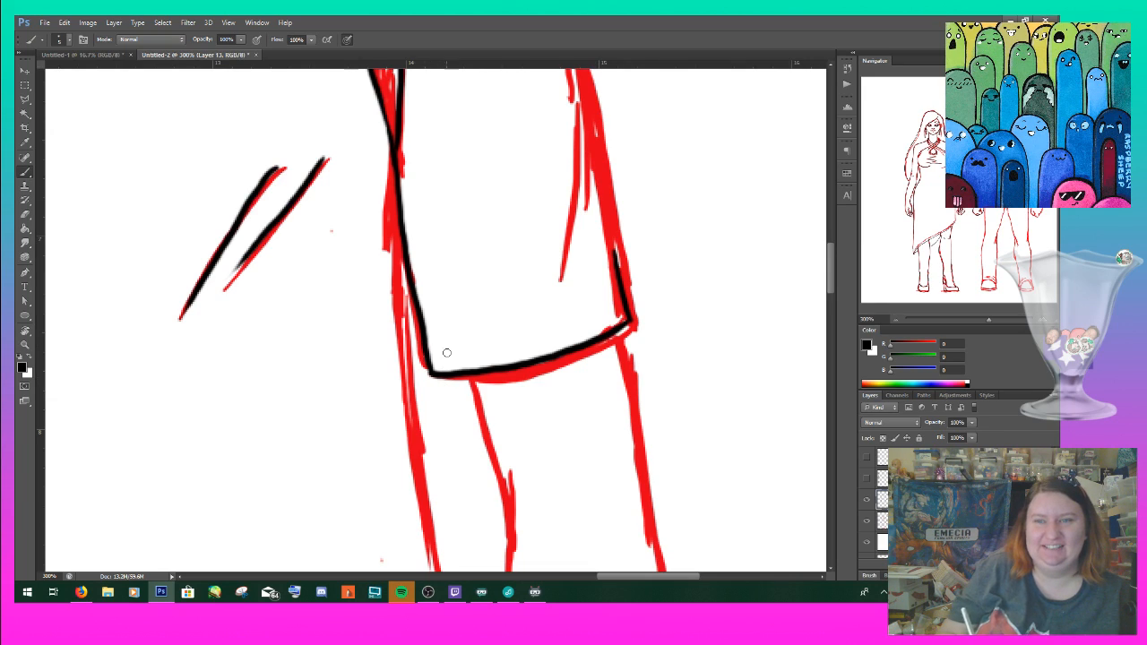
- Erase the inked inner edge of this sleeve and extend its hem line inward to the torso
mouse_move(408, 370)
left_mouse_down()
mouse_move(450, 371)
mouse_move(436, 346)
mouse_move(421, 346)
mouse_move(418, 220)
left_mouse_up()
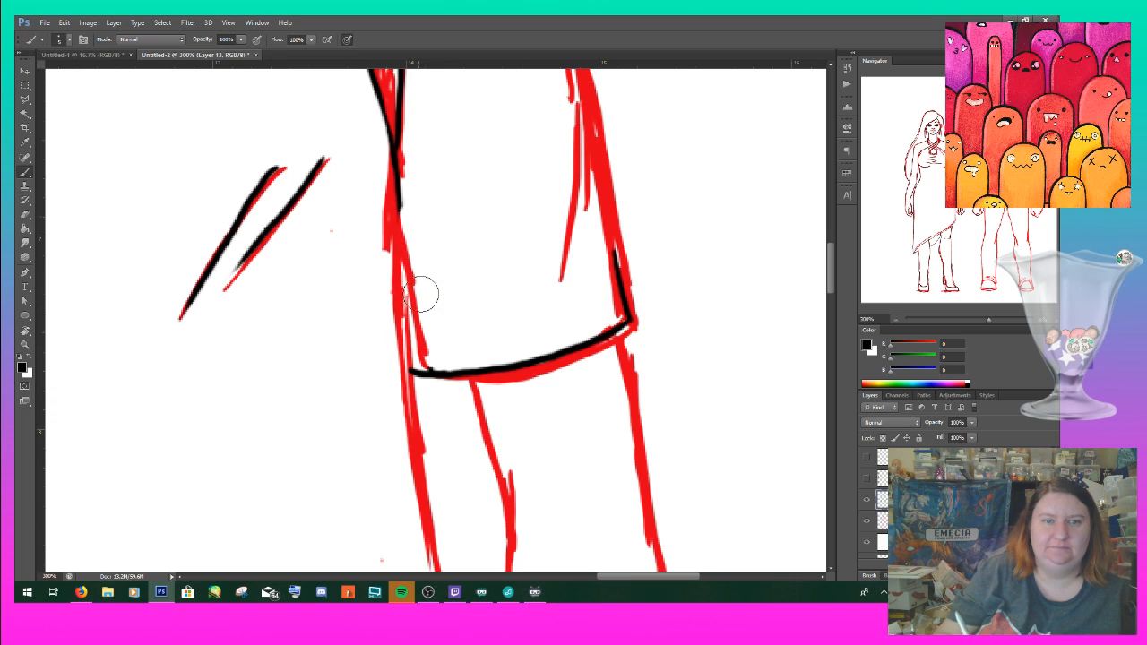
left_click(463, 348)
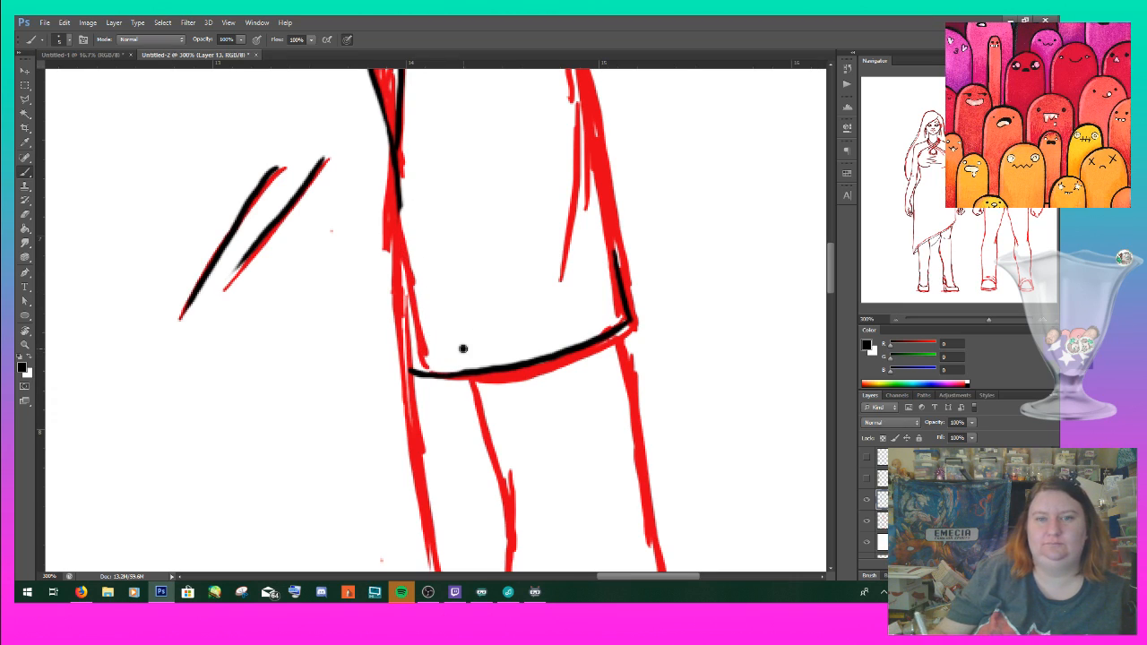
mouse_move(442, 333)
left_mouse_down()
mouse_move(476, 335)
mouse_move(416, 458)
mouse_move(387, 440)
left_mouse_up()
- Ink the sleeve's long fold and outer edge, thin the outer line near the hem, and taper the fold's lower tip
mouse_move(455, 128)
left_mouse_down()
mouse_move(466, 222)
mouse_move(425, 420)
left_mouse_up()
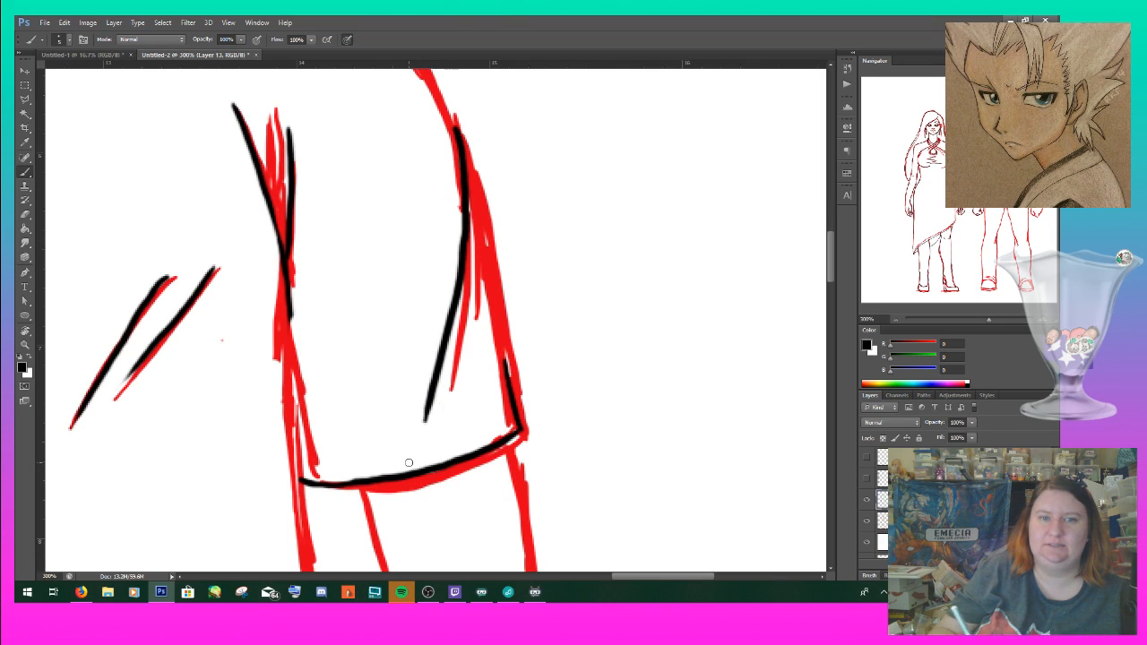
left_click_drag(468, 167, 510, 376)
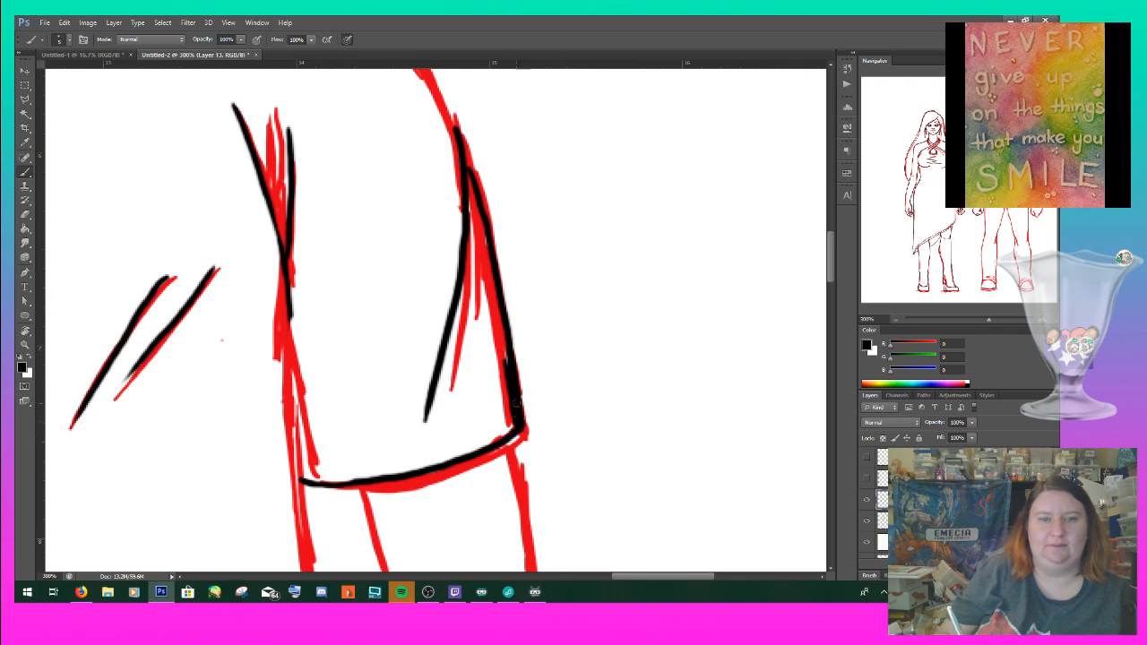
left_click_drag(487, 363, 498, 416)
left_click_drag(430, 436, 451, 397)
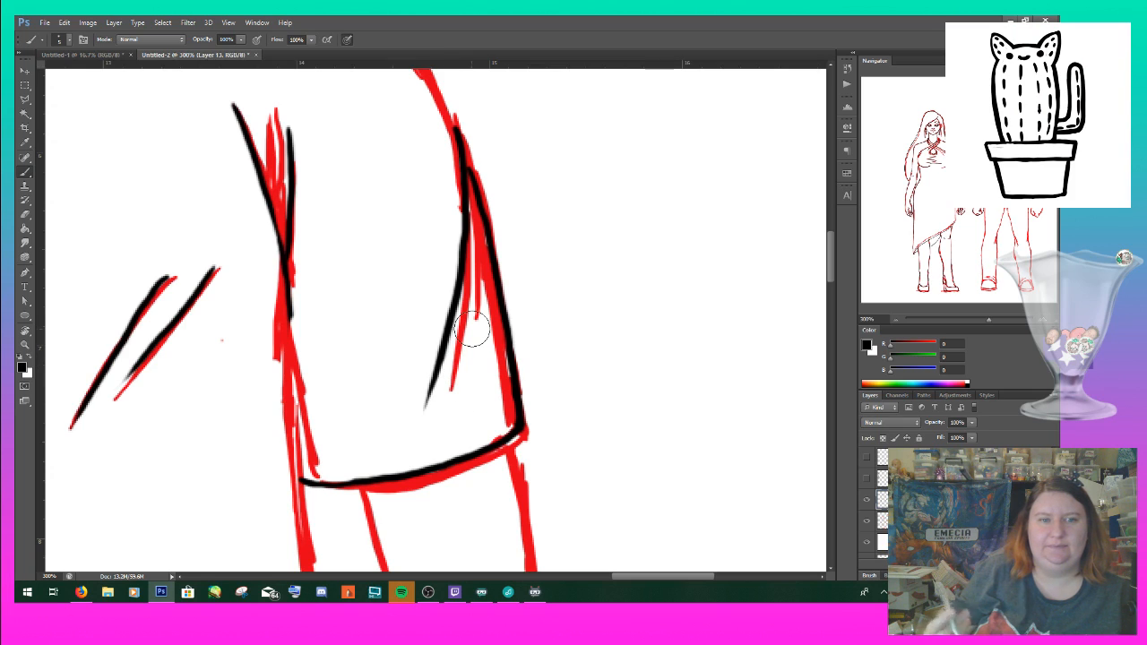
- Ink the shoulder line from the shirt collar around to the top of the sleeve
mouse_move(473, 331)
left_mouse_down()
mouse_move(603, 490)
mouse_move(591, 598)
left_mouse_up()
left_click_drag(254, 195, 396, 257)
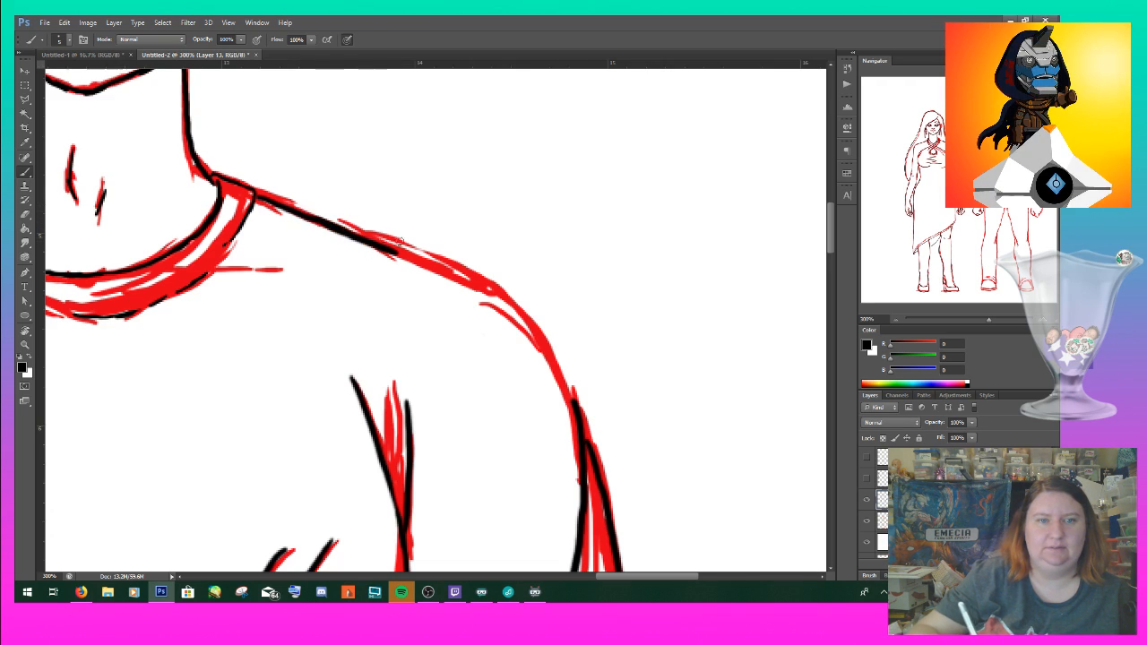
mouse_move(401, 253)
left_mouse_down()
mouse_move(501, 297)
mouse_move(575, 412)
left_mouse_up()
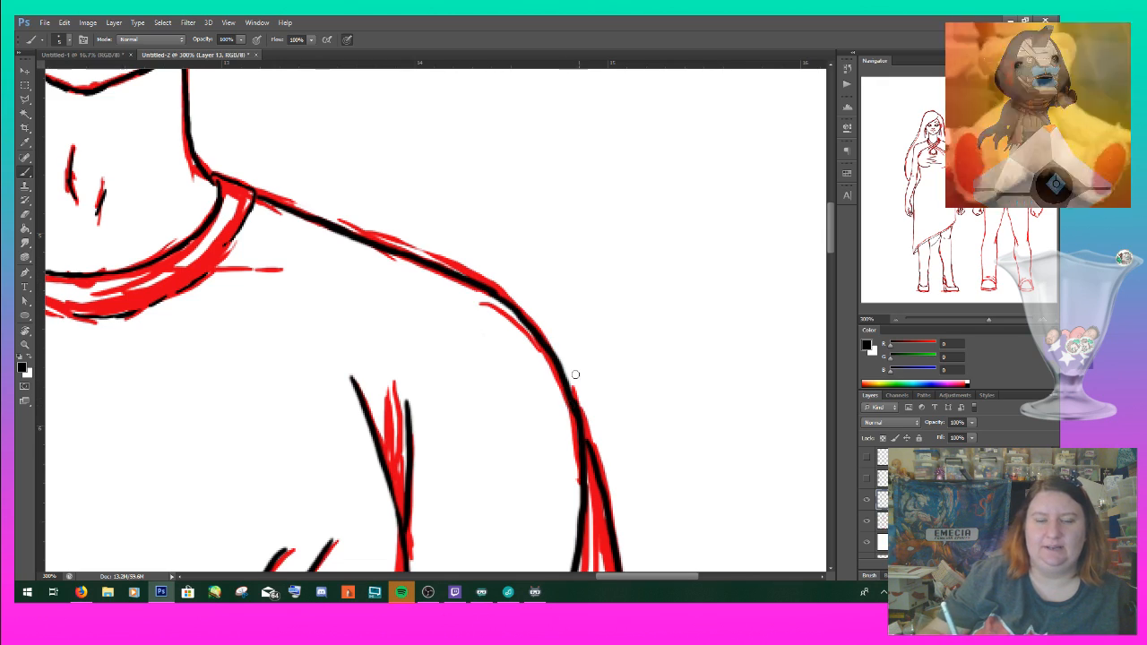
- Ink the upper parts of both arm edges below the sleeve hem and the shirt's side line beside them
left_click_drag(1003, 148, 1001, 179)
scroll(435, 319, "up", 1)
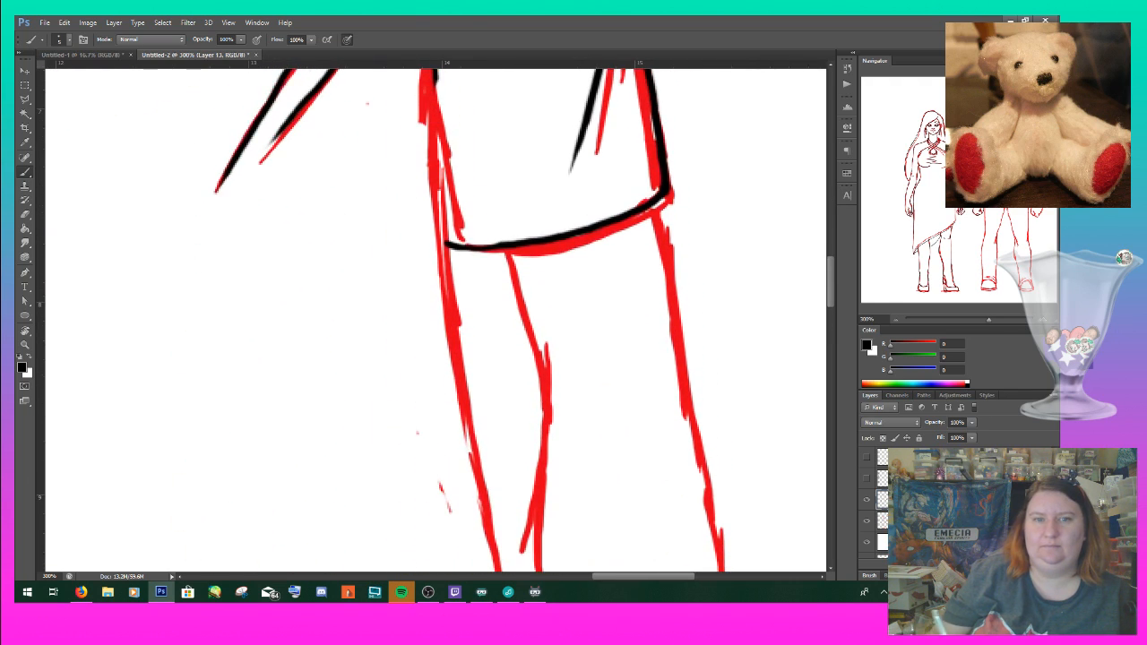
left_click_drag(505, 246, 541, 398)
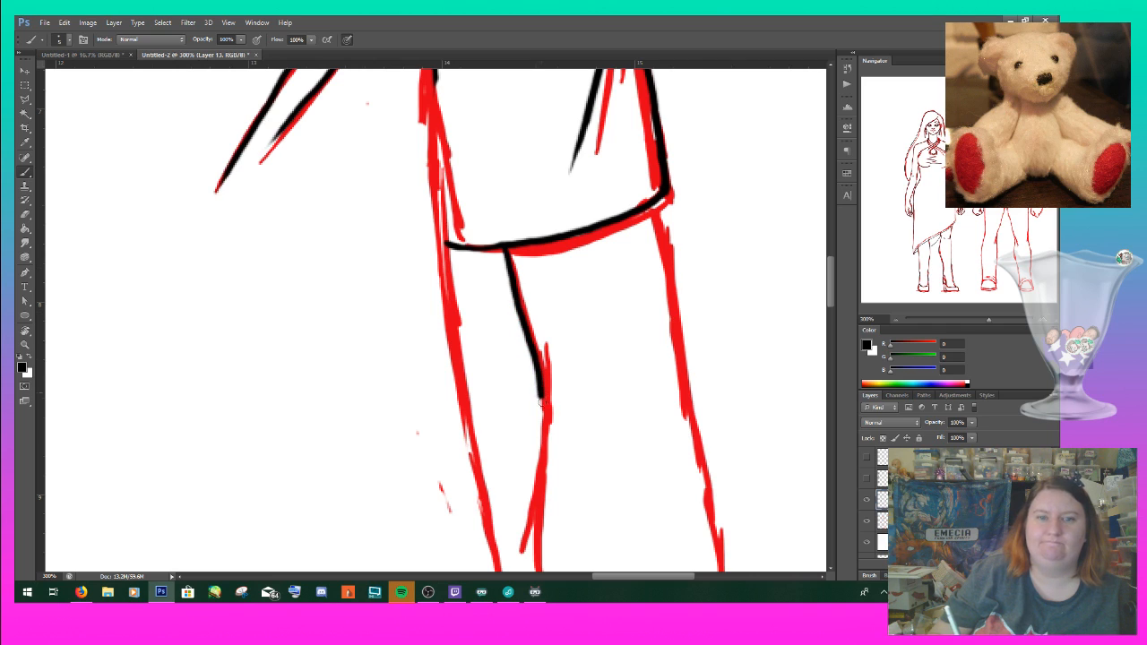
left_click_drag(656, 199, 689, 407)
left_click_drag(448, 295, 502, 461)
mouse_move(488, 224)
left_mouse_down()
mouse_move(489, 364)
mouse_move(519, 574)
left_mouse_up()
left_click_drag(529, 475, 428, 167)
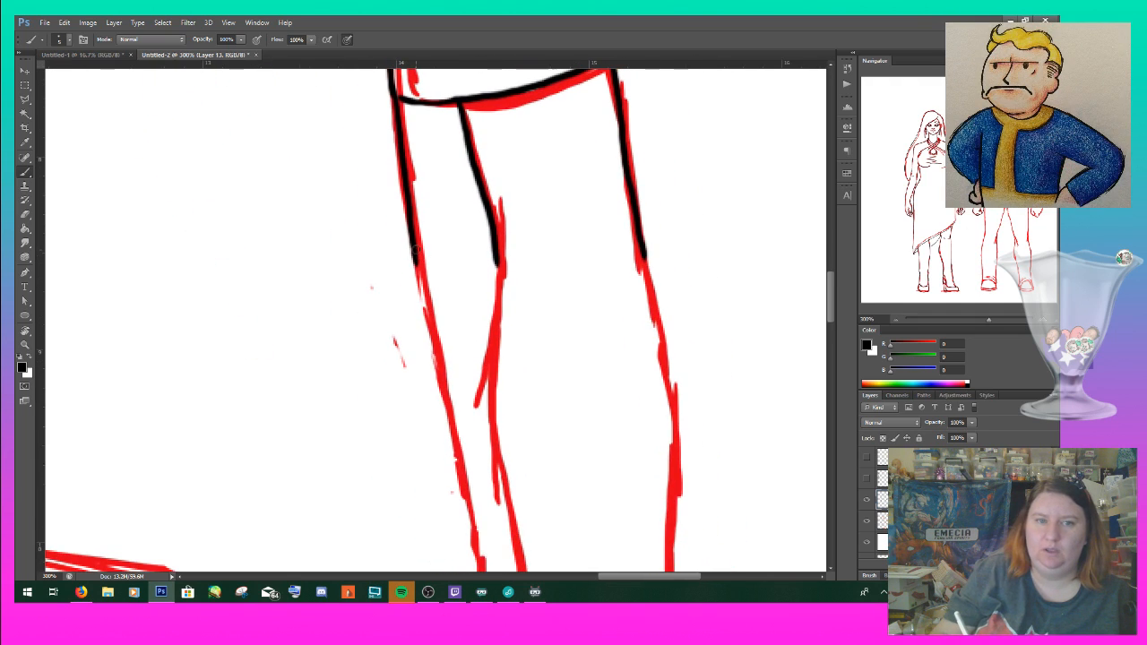
- Continue the shirt's side line down to its lower corner and ink the start of the bottom hem
left_click_drag(415, 254, 463, 454)
mouse_move(529, 385)
left_mouse_down()
mouse_move(539, 385)
mouse_move(511, 231)
mouse_move(602, 267)
left_mouse_up()
left_click_drag(527, 340, 550, 459)
left_click_drag(476, 478, 553, 463)
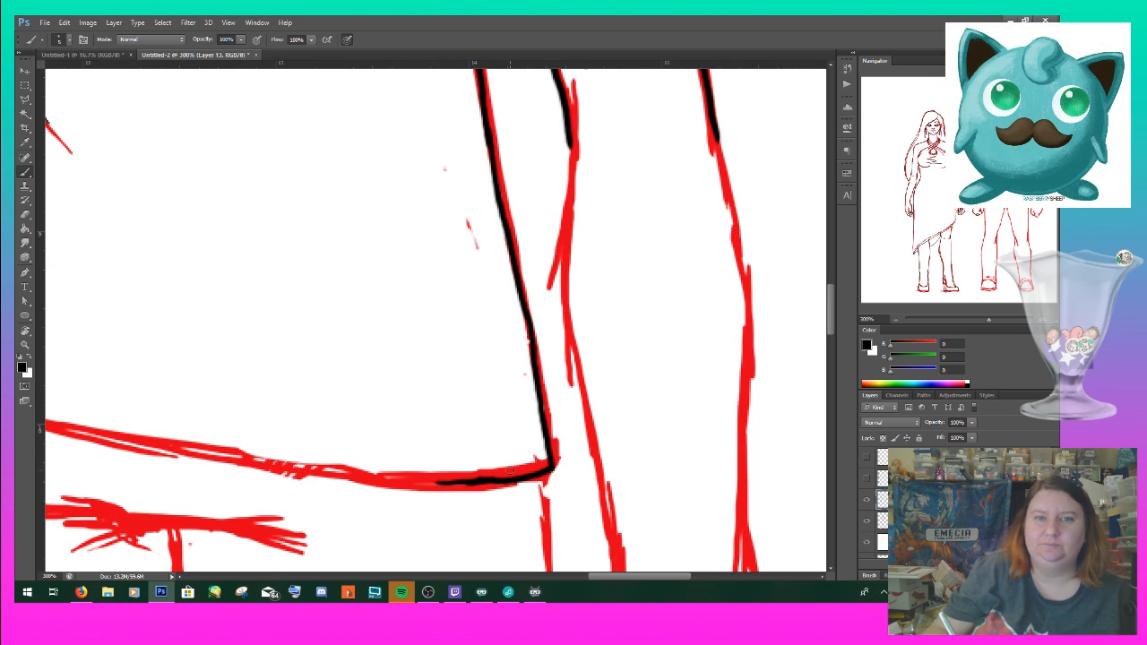
- Ink the arm's inner edge from the elbow crease down the forearm toward the wrist
mouse_move(570, 338)
left_mouse_down()
mouse_move(565, 223)
mouse_move(593, 90)
left_mouse_up()
left_click_drag(570, 130, 572, 182)
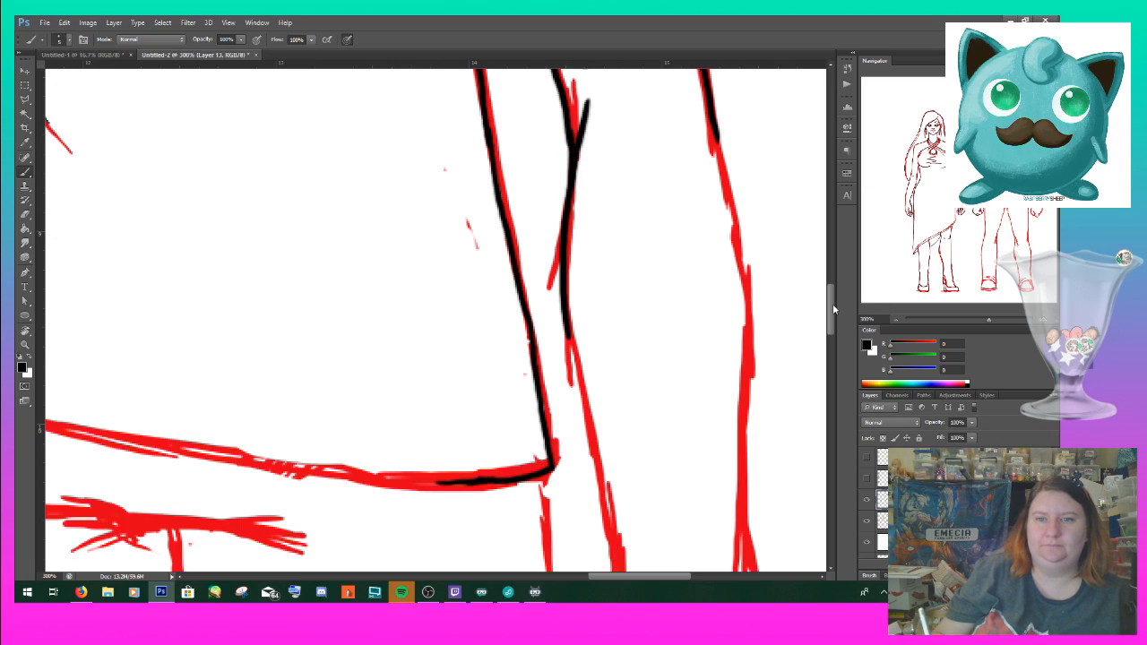
left_click_drag(833, 305, 822, 286)
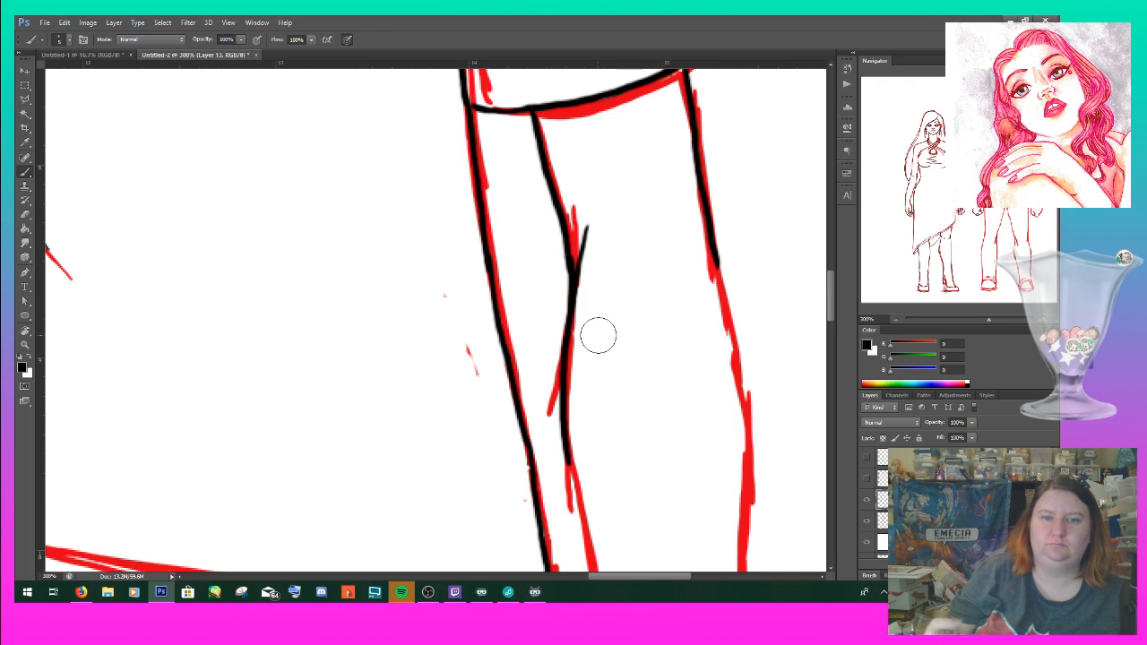
scroll(599, 266, "up", 5)
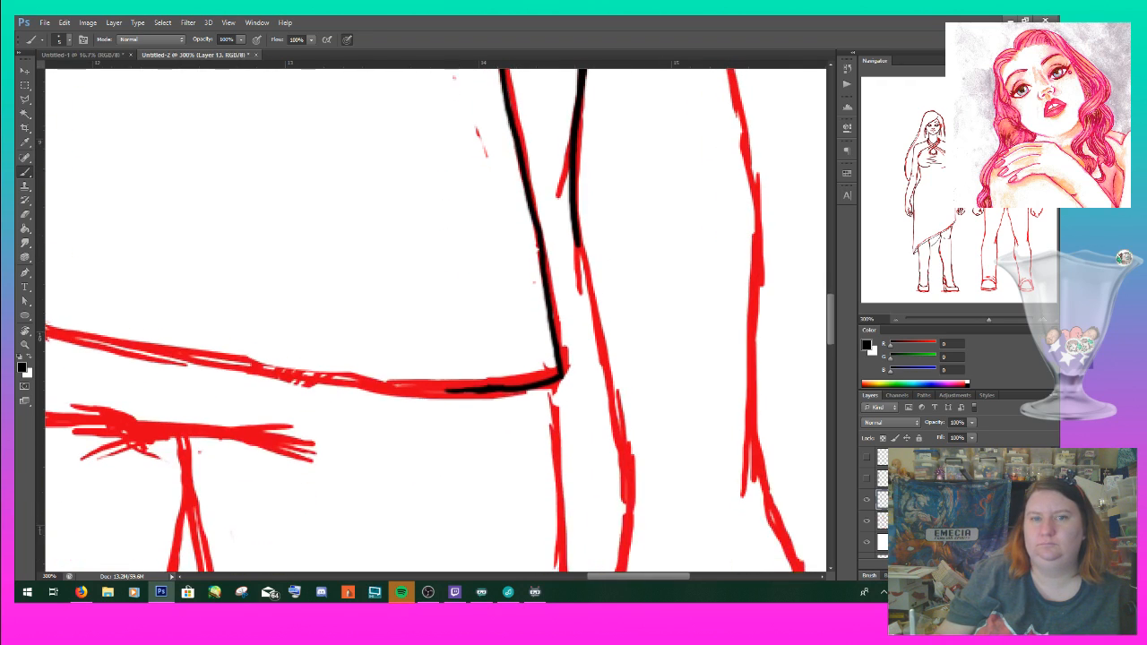
mouse_move(581, 266)
left_mouse_down()
mouse_move(613, 414)
mouse_move(623, 568)
left_mouse_up()
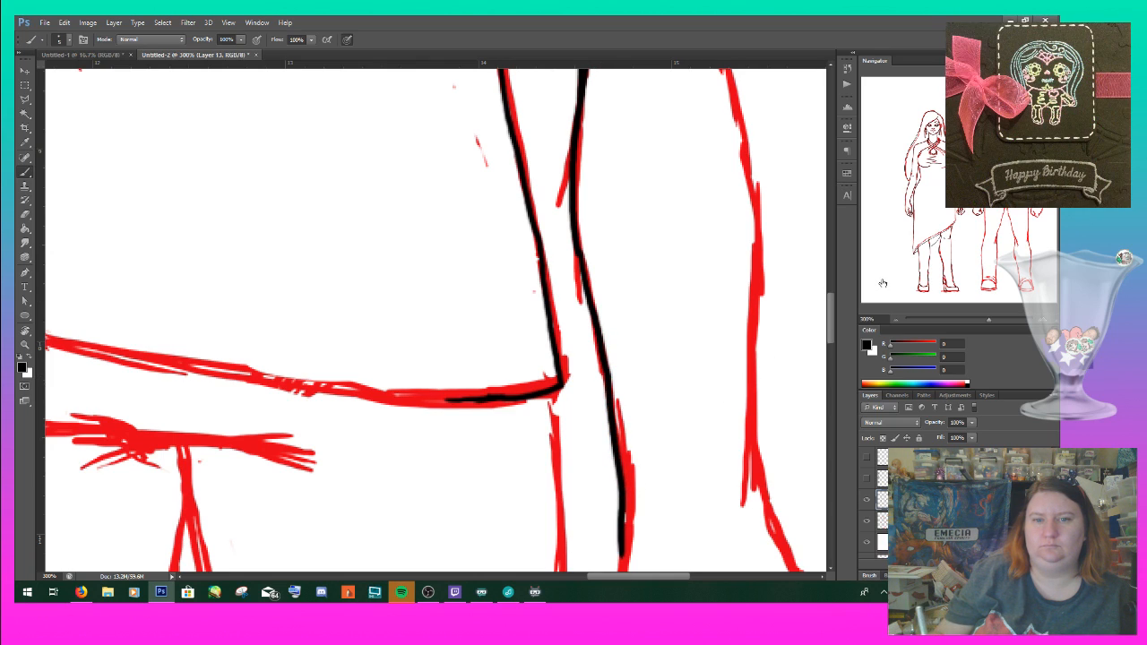
- Ink the inner wrist and the body-side edge of the hand, ending with the first fingertip
left_click_drag(830, 318, 831, 347)
left_click_drag(624, 231, 623, 306)
mouse_move(625, 262)
left_mouse_down()
mouse_move(605, 424)
mouse_move(640, 462)
mouse_move(672, 474)
left_mouse_up()
left_click_drag(672, 428, 672, 475)
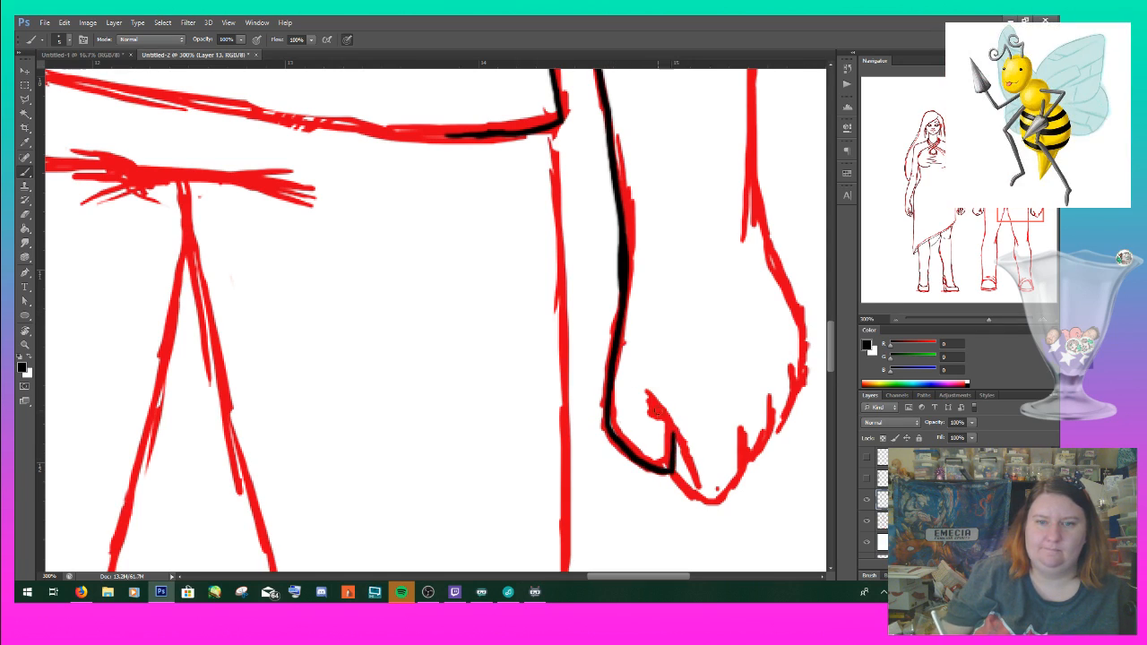
- Ink the remaining fingers, their separating lines, and the outer knuckle contour of the hand
mouse_move(640, 413)
left_mouse_down()
mouse_move(675, 431)
mouse_move(702, 485)
mouse_move(686, 497)
mouse_move(715, 509)
mouse_move(745, 483)
mouse_move(743, 424)
left_mouse_up()
left_click_drag(755, 467, 774, 403)
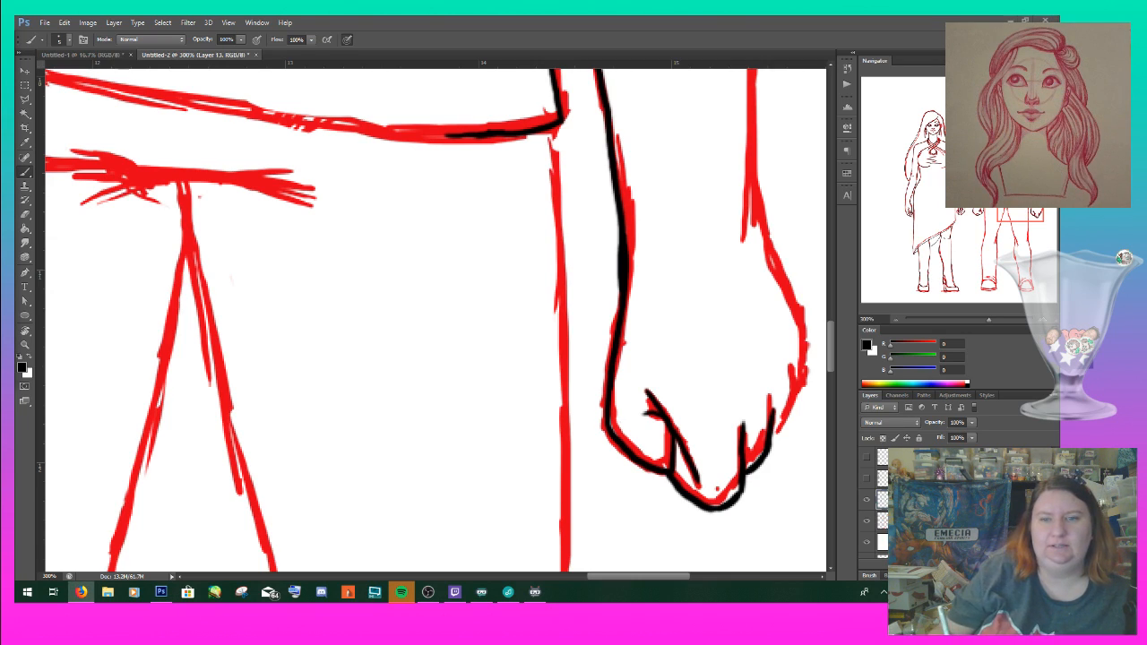
left_click(792, 383)
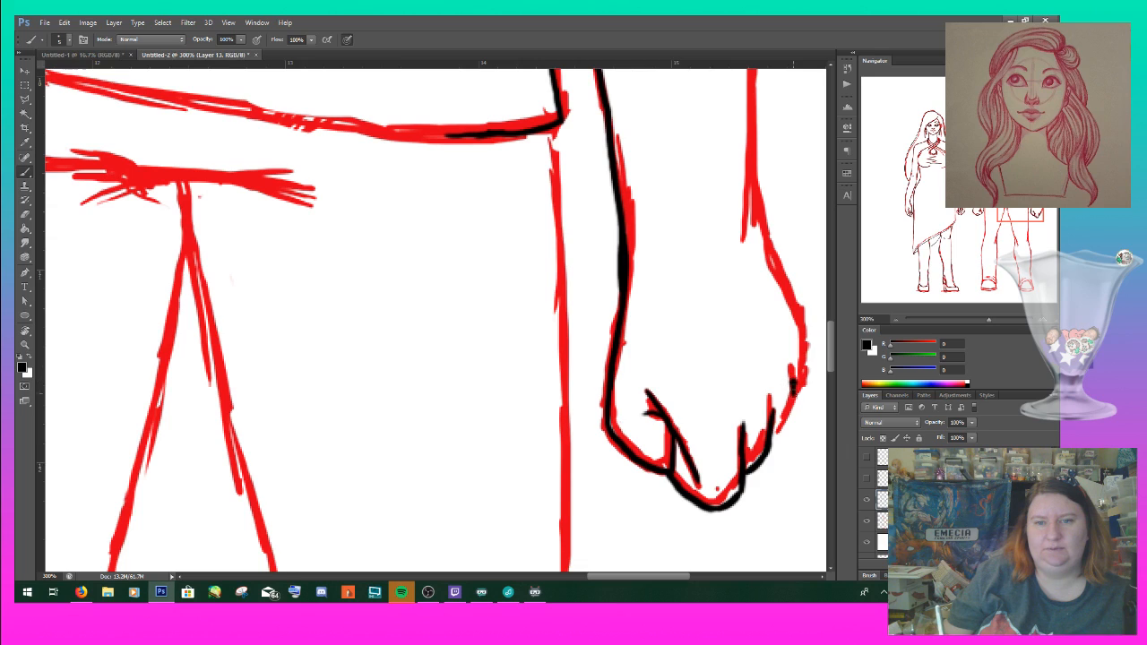
left_click_drag(790, 413, 772, 436)
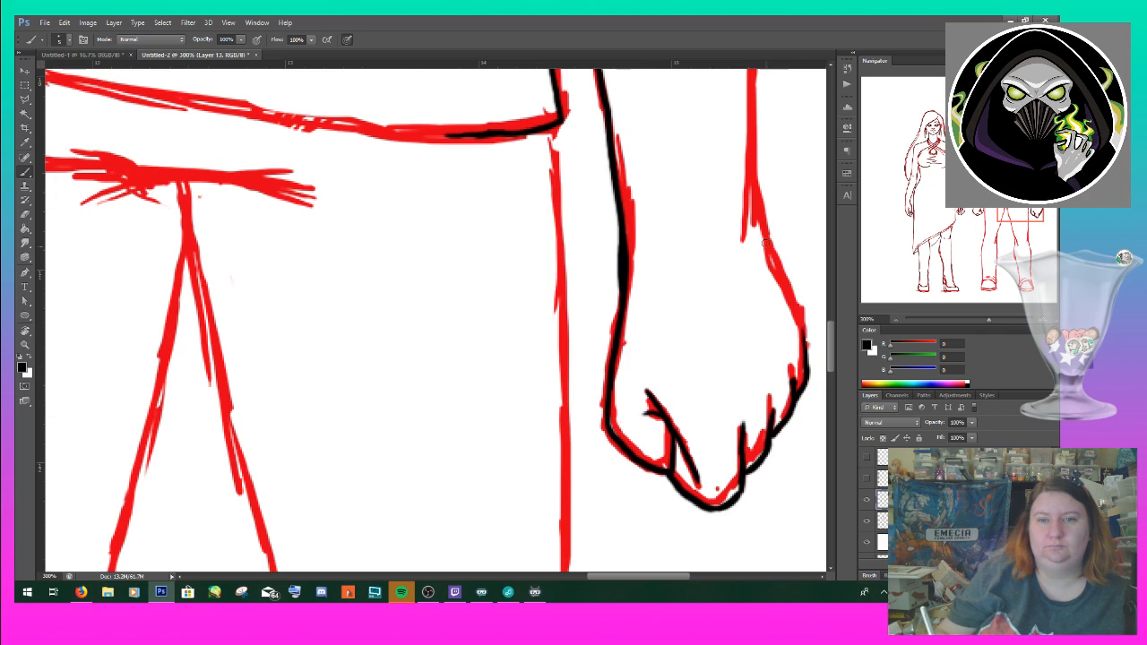
- Ink the outer contour of the man's second hand, wrist and forearm, cleaning up the doubled stroke above the wrist
left_click_drag(755, 188, 808, 366)
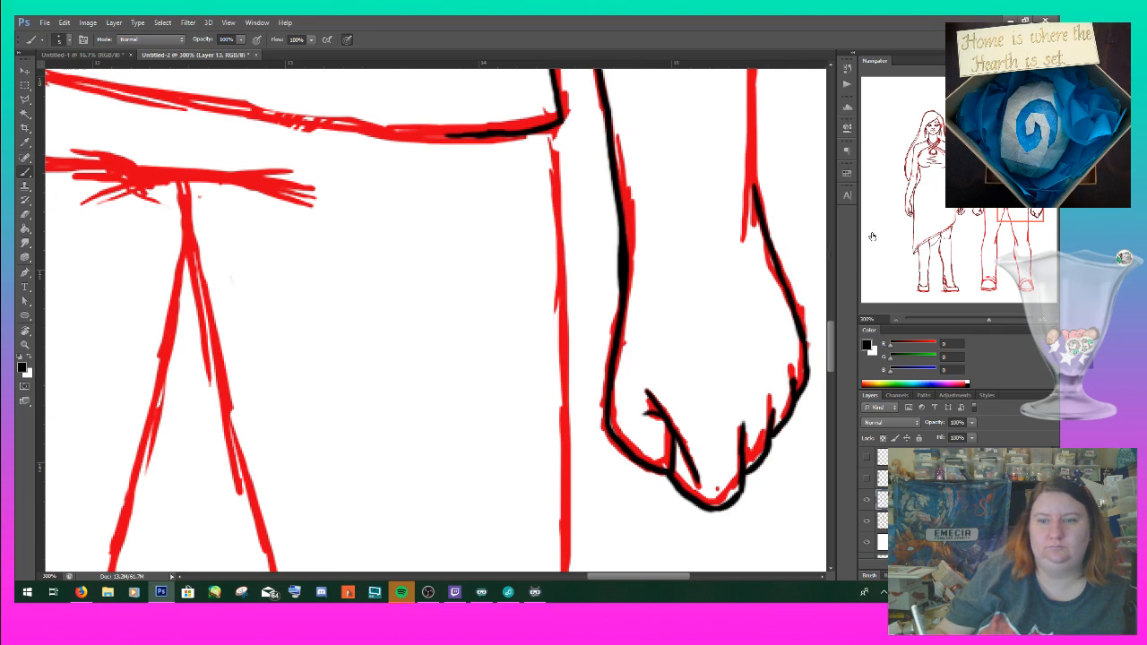
left_click_drag(758, 144, 584, 407)
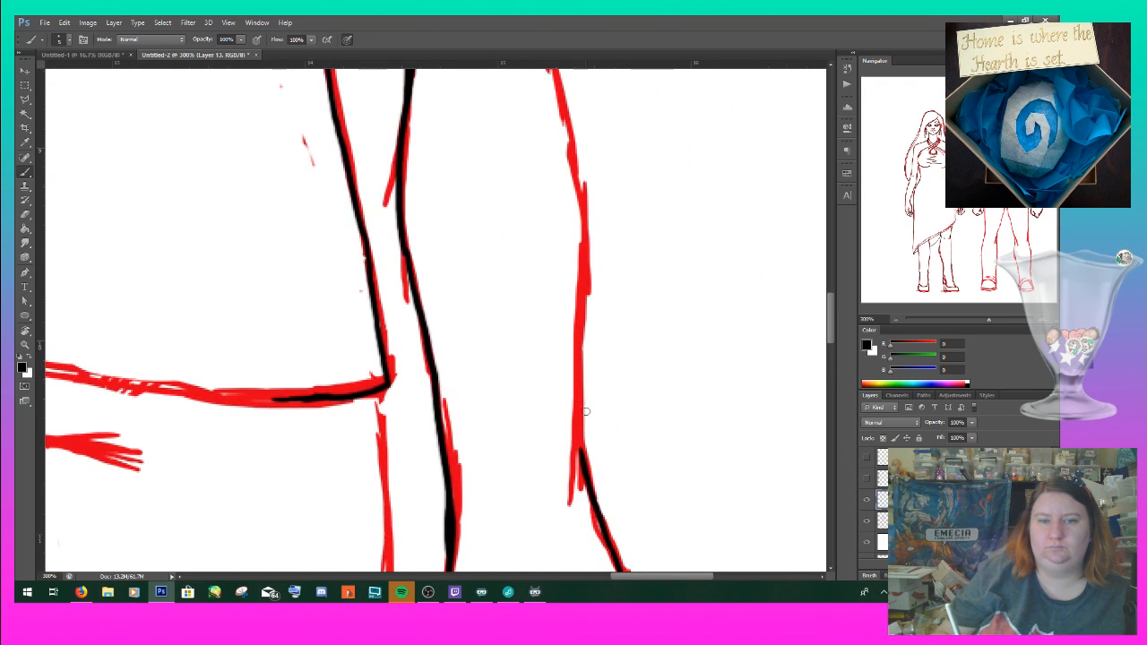
left_click_drag(581, 459, 574, 317)
left_click_drag(582, 208, 592, 484)
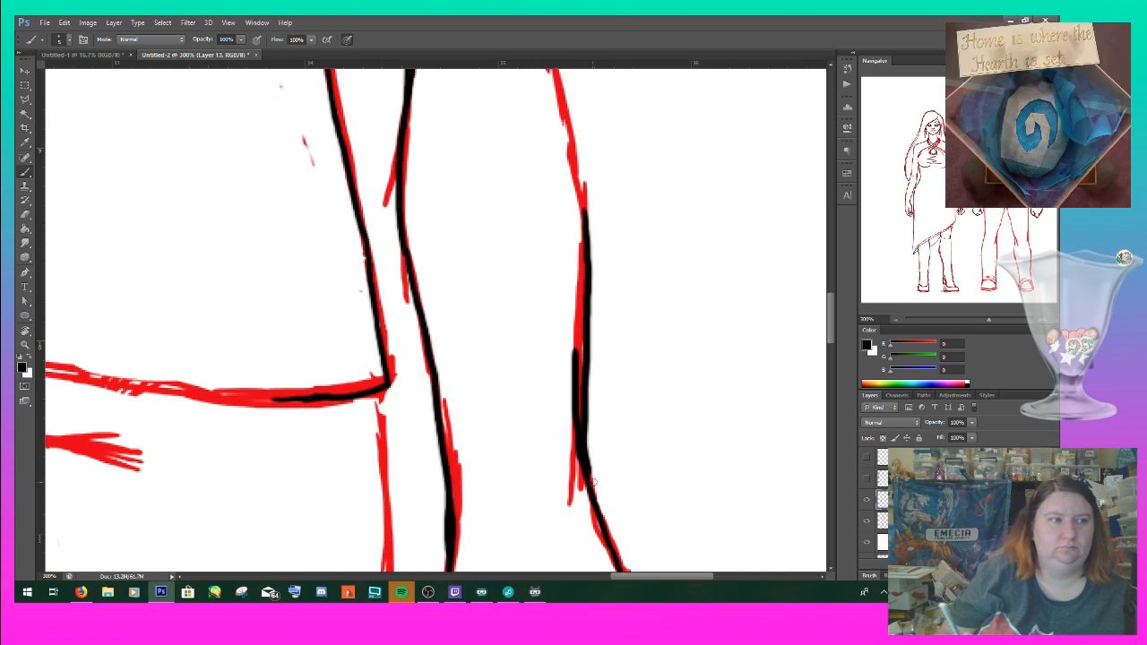
left_click_drag(561, 343, 557, 444)
left_click_drag(559, 395, 558, 501)
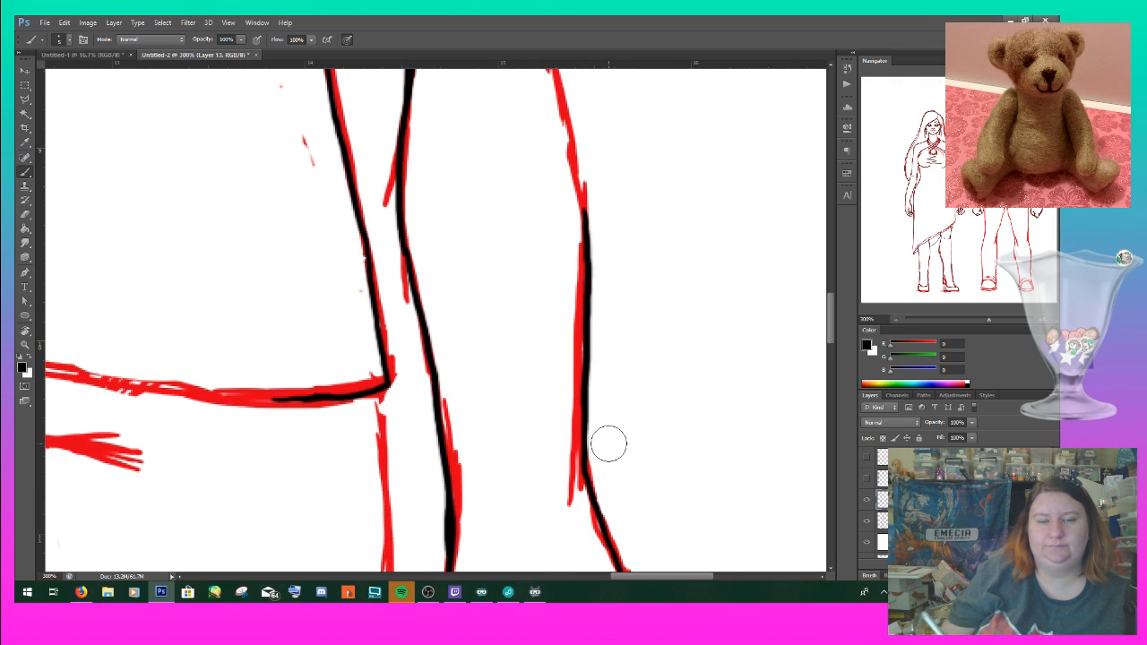
left_click_drag(831, 317, 832, 303)
left_click_drag(557, 196, 581, 345)
- Ink the shirt's bottom hem from corner to corner and thin its heavy end
left_click_drag(1029, 182, 1003, 191)
key("r")
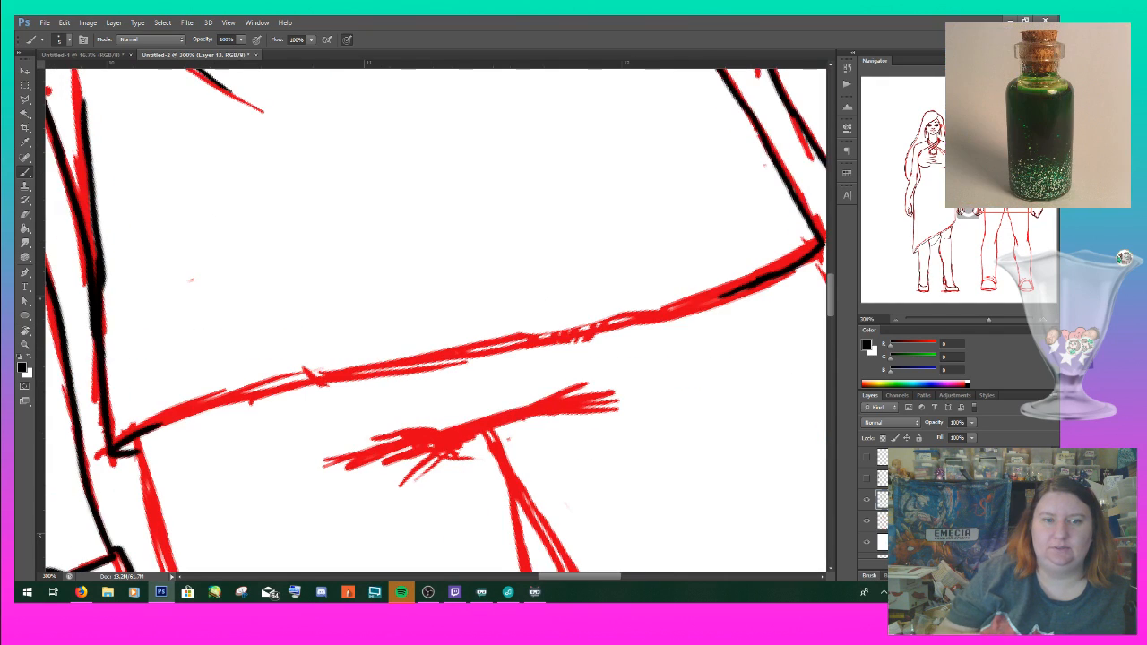
key("r")
mouse_move(193, 524)
left_mouse_down()
mouse_move(370, 404)
mouse_move(596, 286)
mouse_move(673, 230)
mouse_move(764, 121)
mouse_move(750, 116)
mouse_move(753, 154)
mouse_move(659, 243)
left_mouse_up()
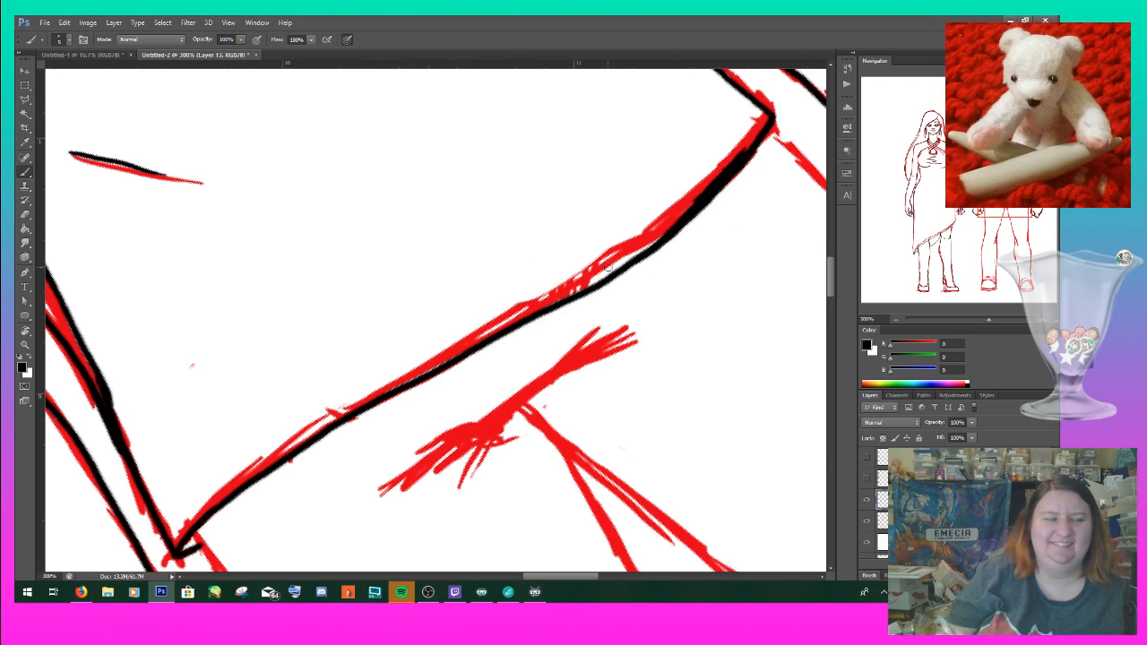
mouse_move(719, 149)
left_mouse_down()
mouse_move(666, 210)
mouse_move(728, 134)
mouse_move(708, 169)
left_mouse_up()
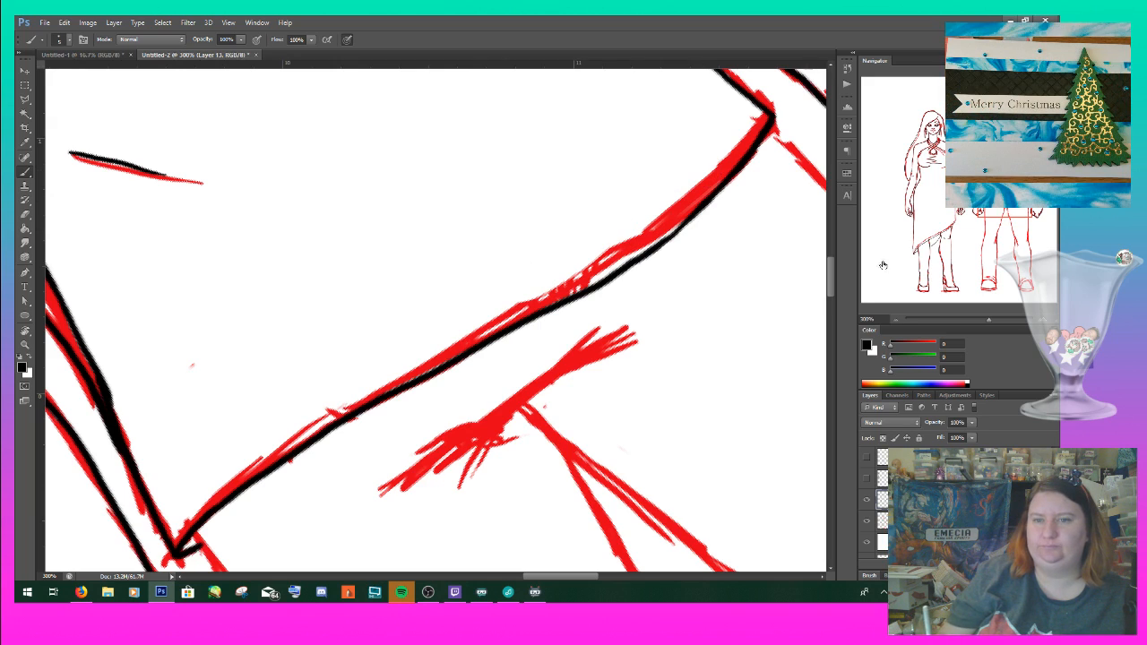
- Ink the crease lines and small looped folds at the crotch of the man's trousers
left_click_drag(437, 459, 596, 338)
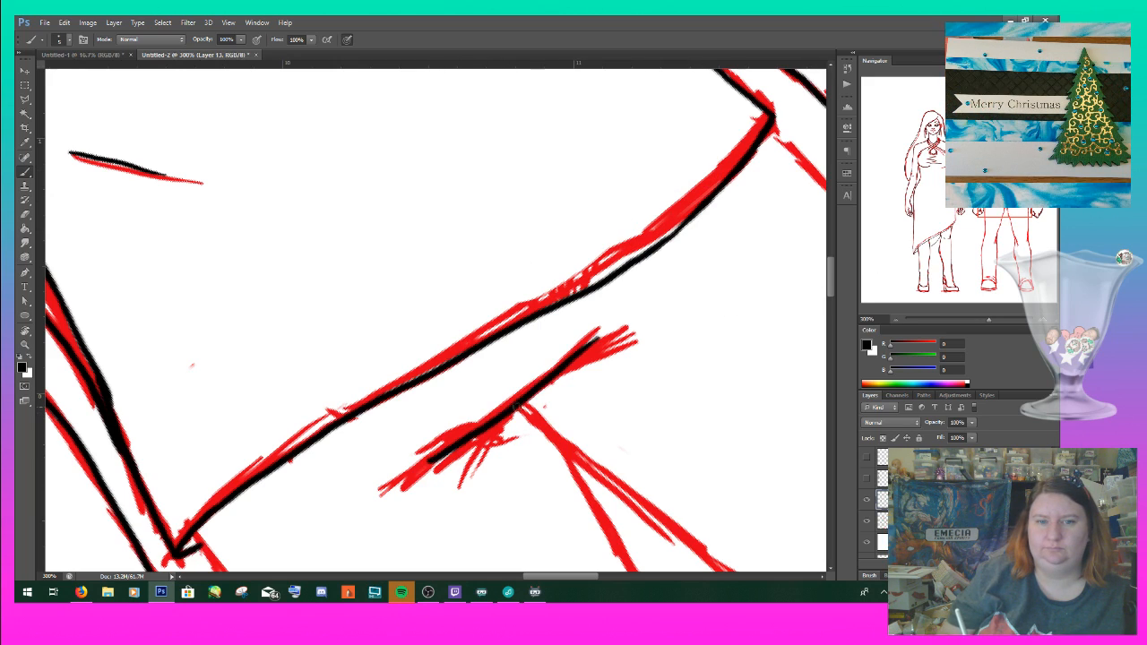
left_click_drag(516, 408, 642, 349)
mouse_move(517, 413)
left_mouse_down()
mouse_move(449, 488)
mouse_move(496, 449)
left_mouse_up()
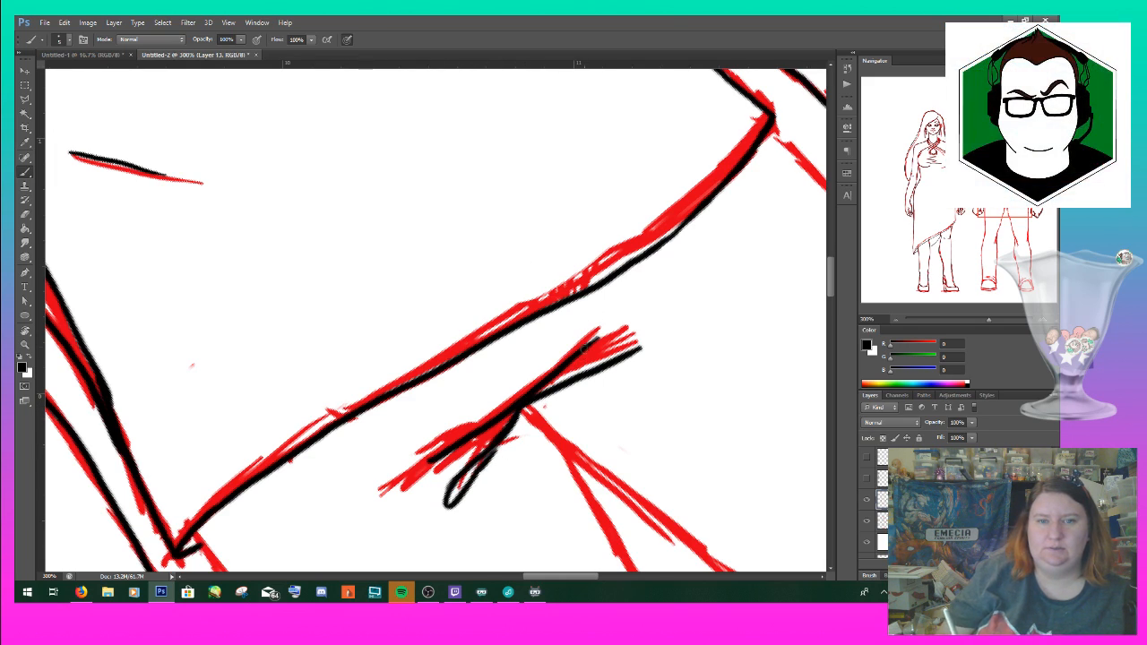
left_click_drag(596, 334, 610, 296)
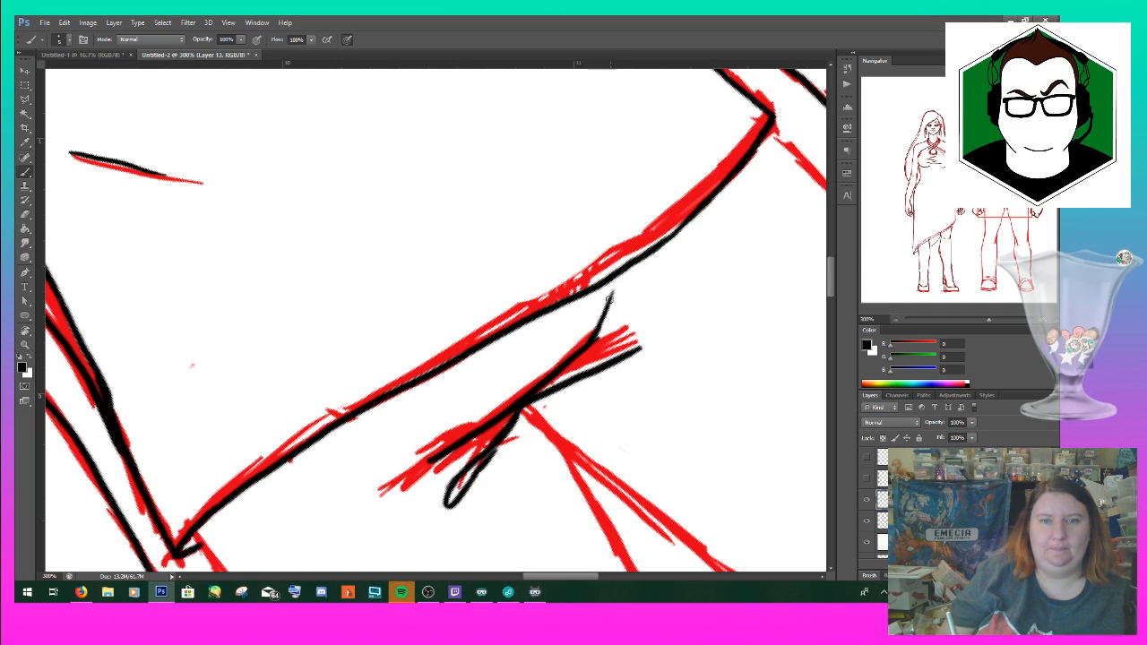
left_click_drag(595, 341, 630, 316)
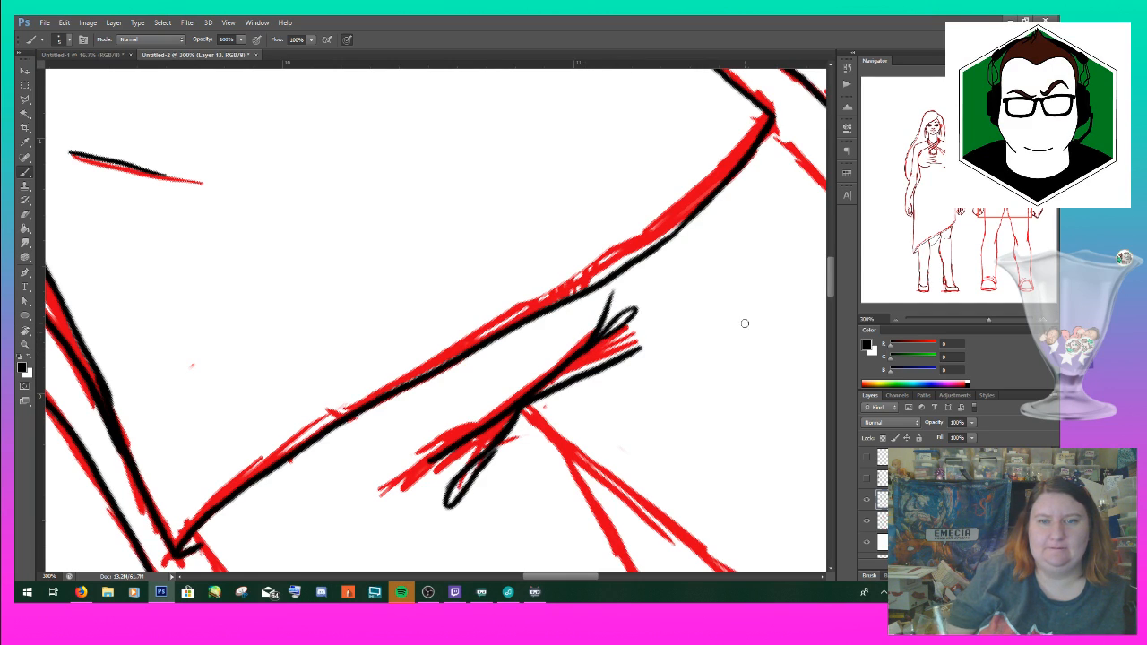
- Ink the outer thigh line of the watch-side leg from the shirt hem down past the hand
left_click_drag(992, 190, 987, 214)
left_click(1043, 321)
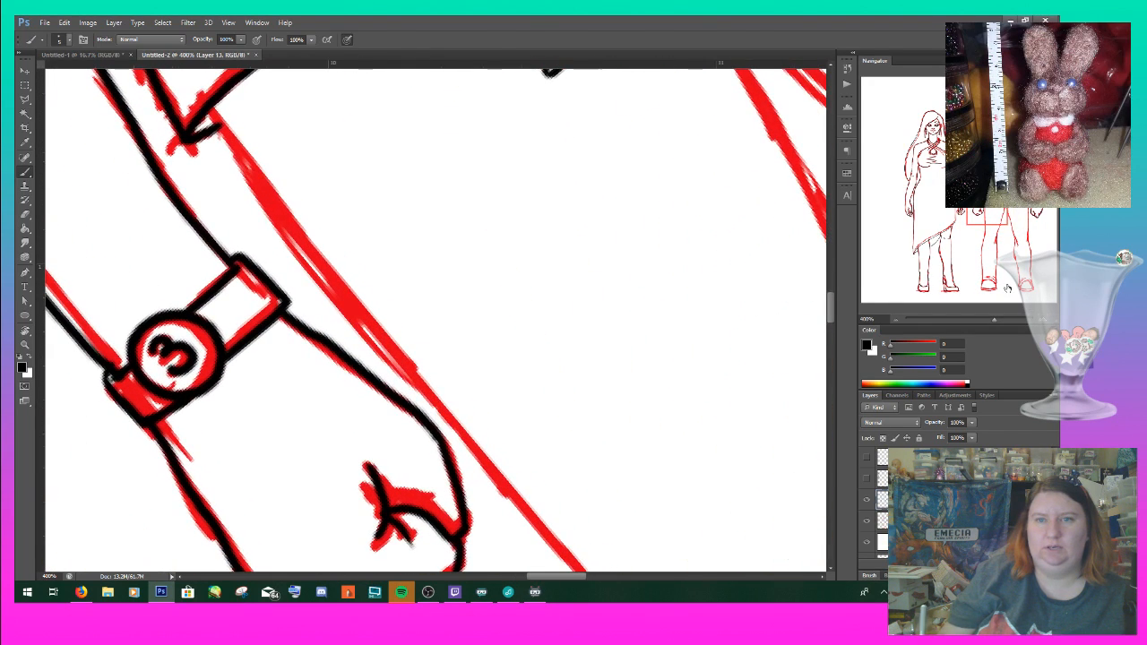
scroll(412, 256, "down", 2)
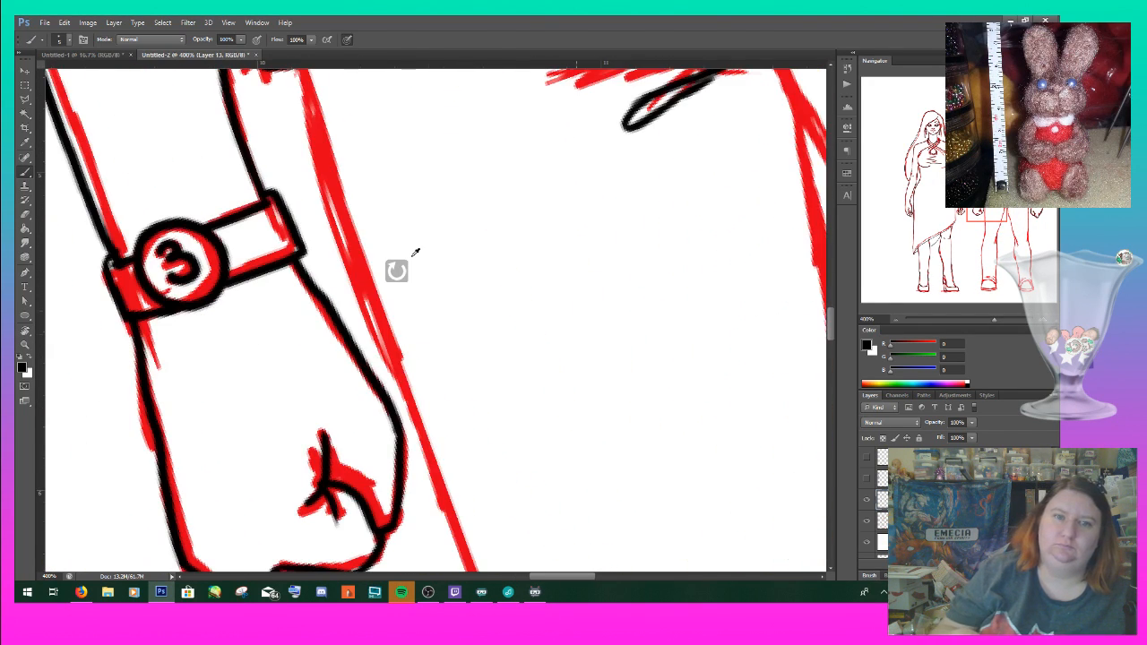
scroll(411, 256, "down", 2)
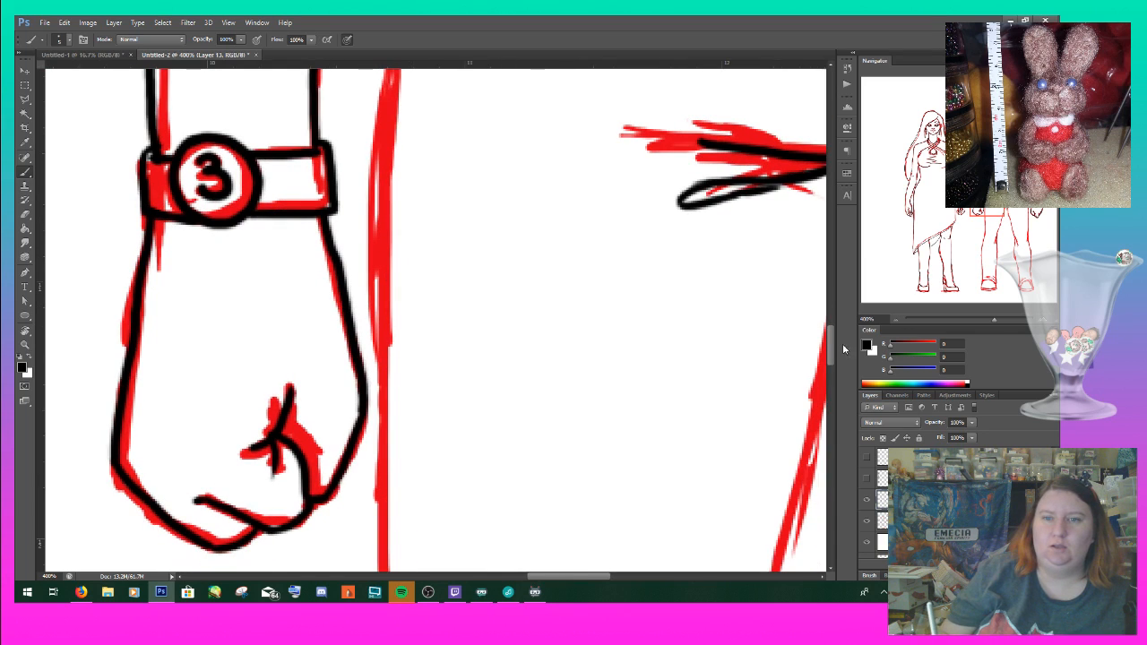
scroll(832, 341, "up", 5)
left_click_drag(392, 230, 377, 548)
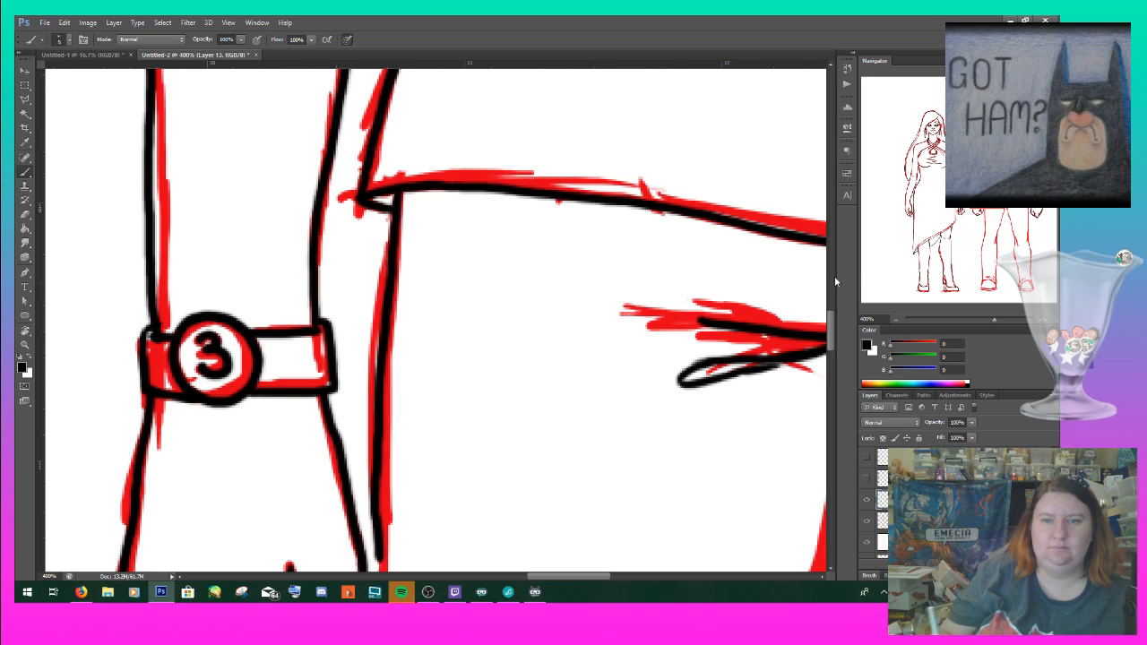
left_click(895, 319)
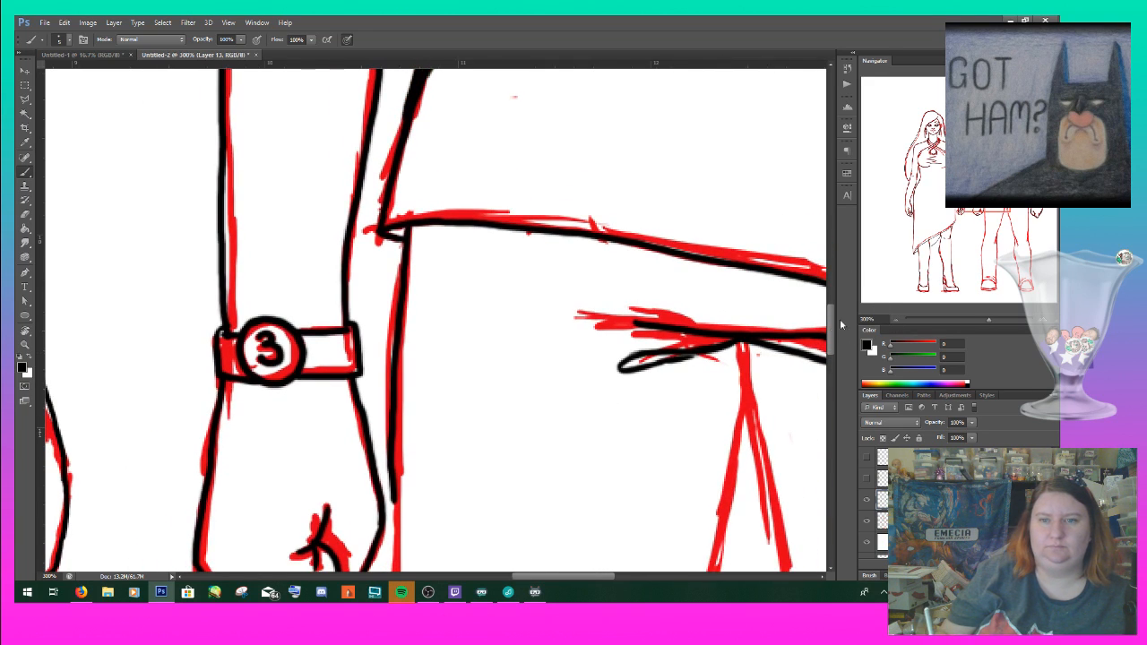
scroll(845, 317, "down", 5)
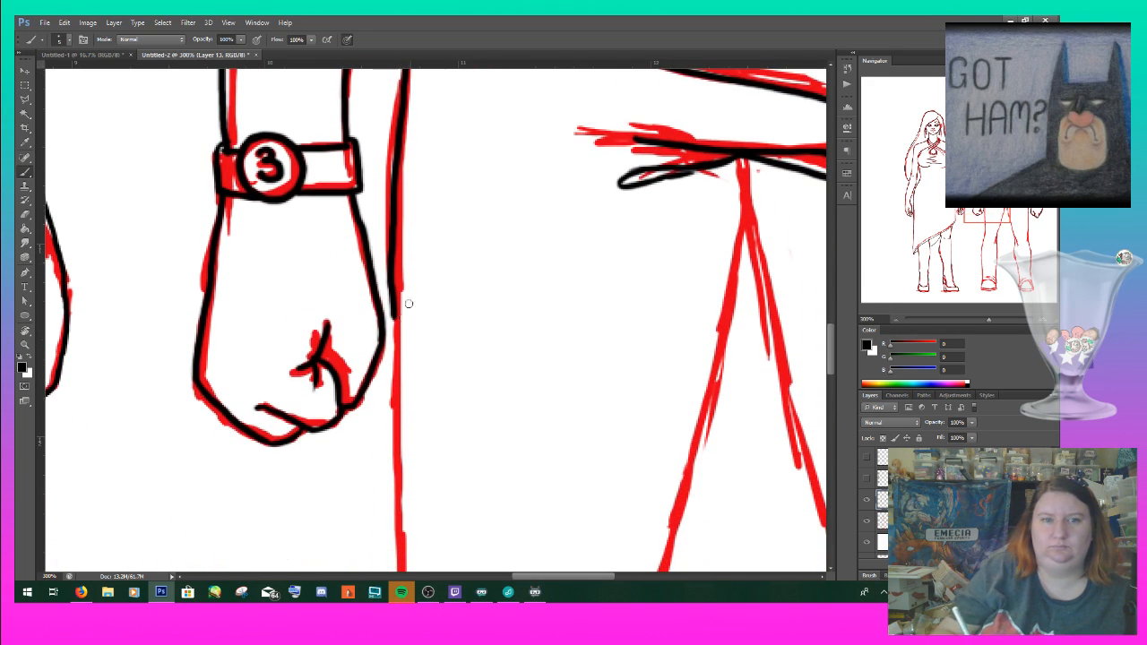
left_click_drag(394, 333, 388, 518)
left_click_drag(390, 464, 396, 565)
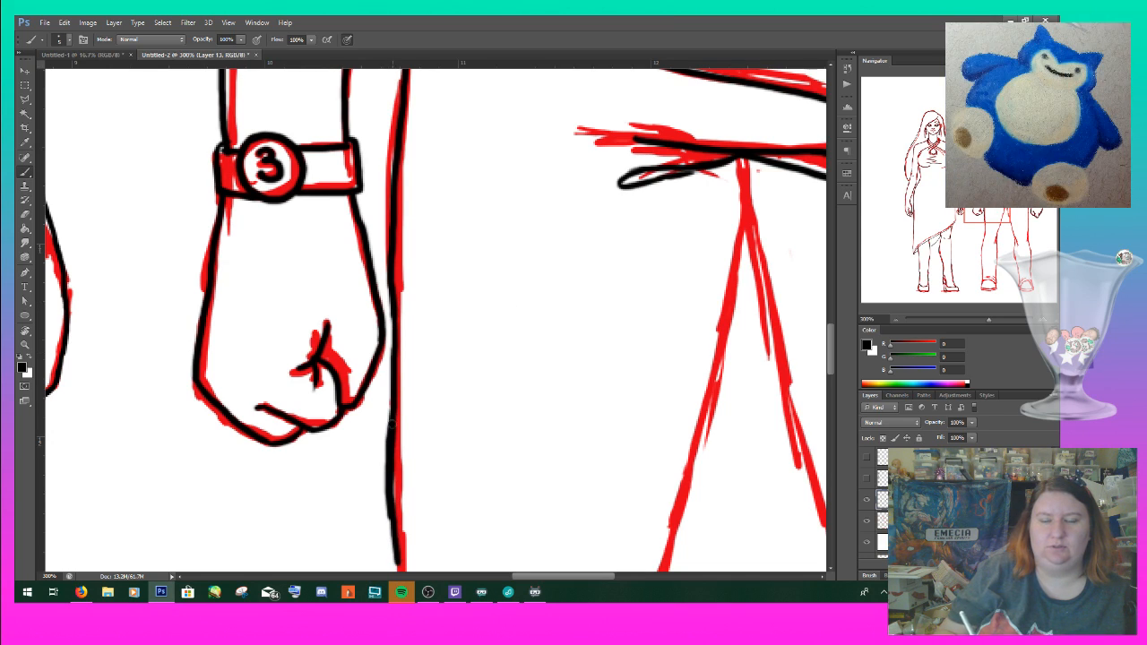
- Continue the watch-side leg's outer line down past the knee
left_click_drag(993, 215, 989, 234)
mouse_move(438, 185)
left_mouse_down()
mouse_move(444, 338)
mouse_move(418, 525)
left_mouse_up()
left_click_drag(988, 228, 984, 246)
left_click_drag(450, 407, 464, 297)
left_click_drag(485, 206, 451, 373)
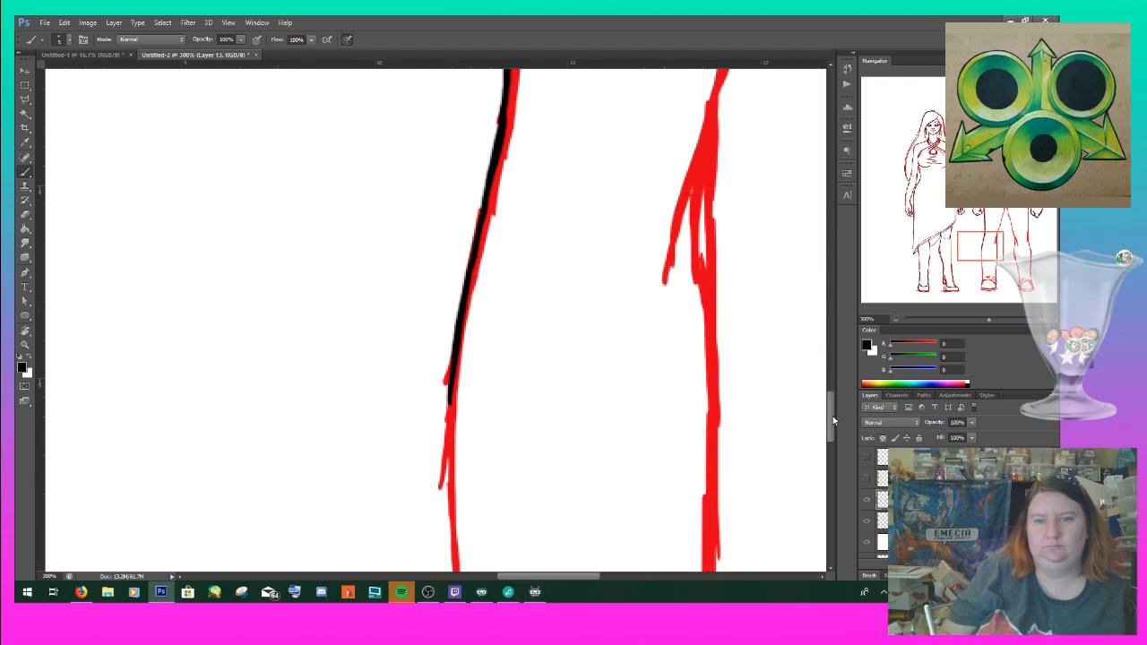
- Ink the knee crease and the inner lower-leg line of the watch-side leg
left_click_drag(832, 414, 832, 400)
left_click_drag(667, 431, 757, 149)
mouse_move(731, 215)
left_mouse_down()
mouse_move(715, 313)
mouse_move(710, 560)
left_mouse_up()
scroll(776, 409, "up", 5)
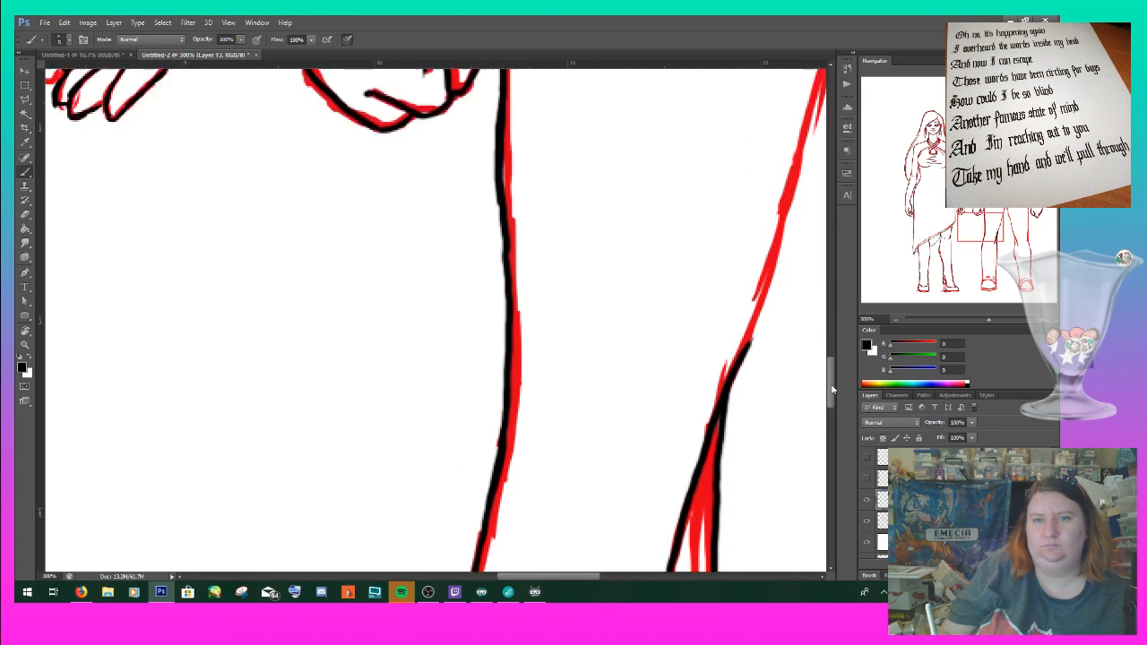
- Ink both inner thigh lines downward from the crotch, undoing and redrawing the one on the watch-side leg
left_click_drag(974, 227, 993, 216)
left_click_drag(562, 116, 647, 551)
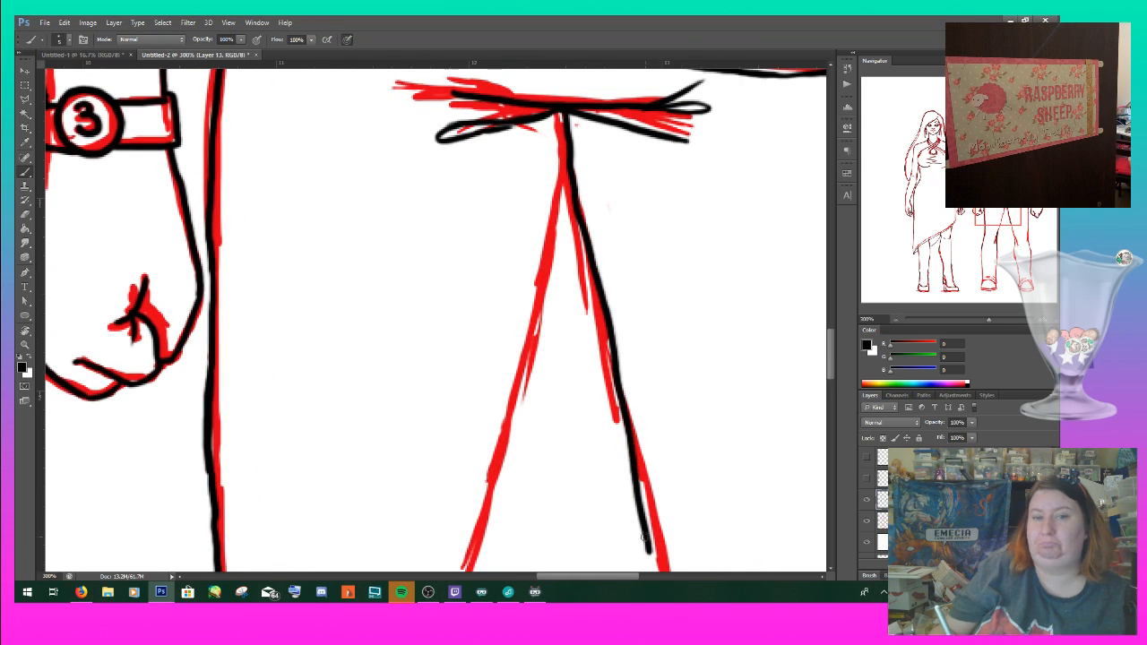
mouse_move(565, 134)
left_mouse_down()
mouse_move(530, 404)
mouse_move(466, 570)
left_mouse_up()
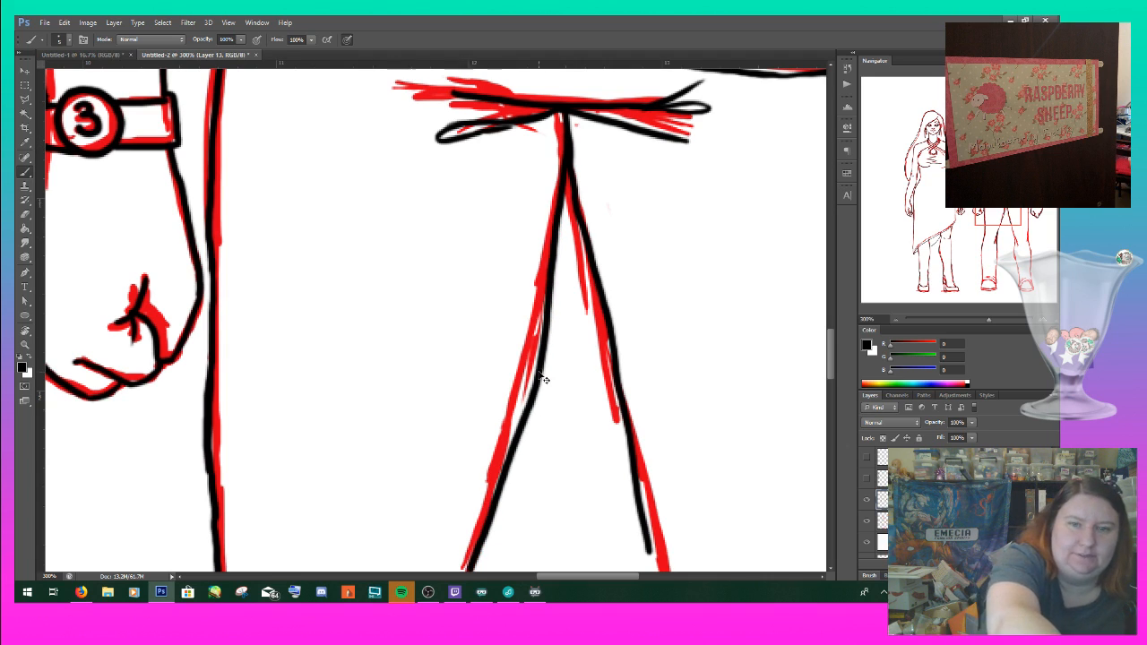
key("ctrl+z")
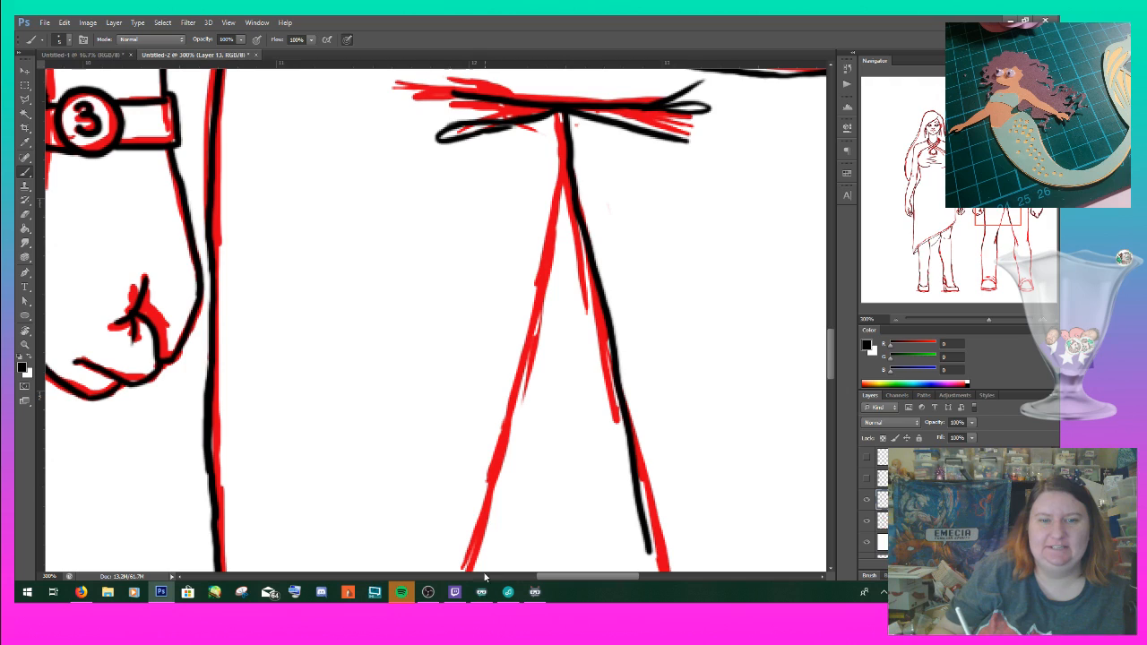
left_click_drag(483, 565, 528, 344)
mouse_move(563, 133)
left_mouse_down()
mouse_move(552, 267)
mouse_move(507, 460)
left_mouse_up()
left_click_drag(515, 419, 505, 488)
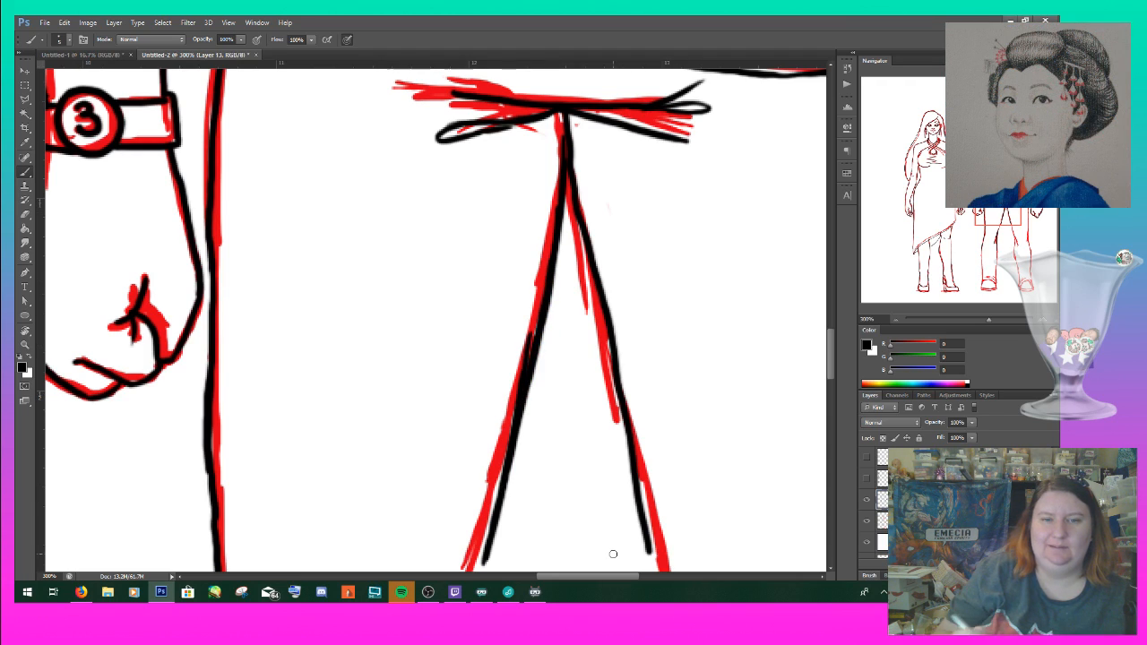
- Thin the doubled stretch of the watch-side inner thigh line and re-ink it as one even line
left_click_drag(513, 312, 504, 395)
left_click_drag(513, 343, 474, 509)
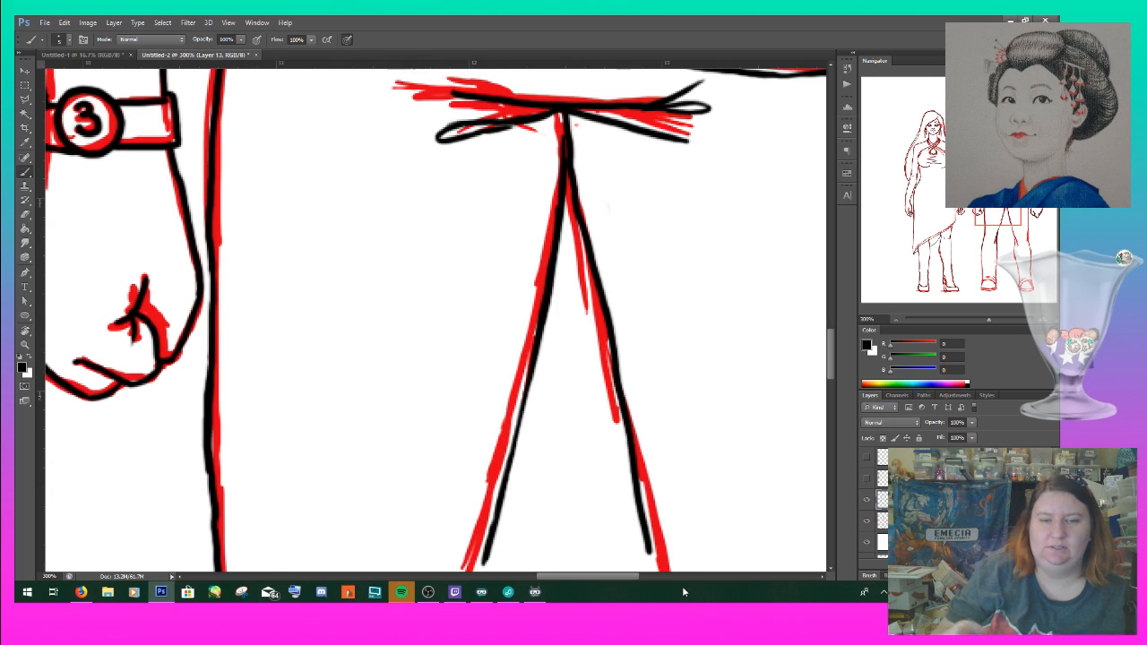
mouse_move(489, 542)
left_mouse_down()
mouse_move(517, 407)
mouse_move(512, 444)
left_mouse_up()
left_click_drag(537, 338, 514, 421)
left_click_drag(528, 360, 509, 455)
left_click_drag(542, 310, 524, 403)
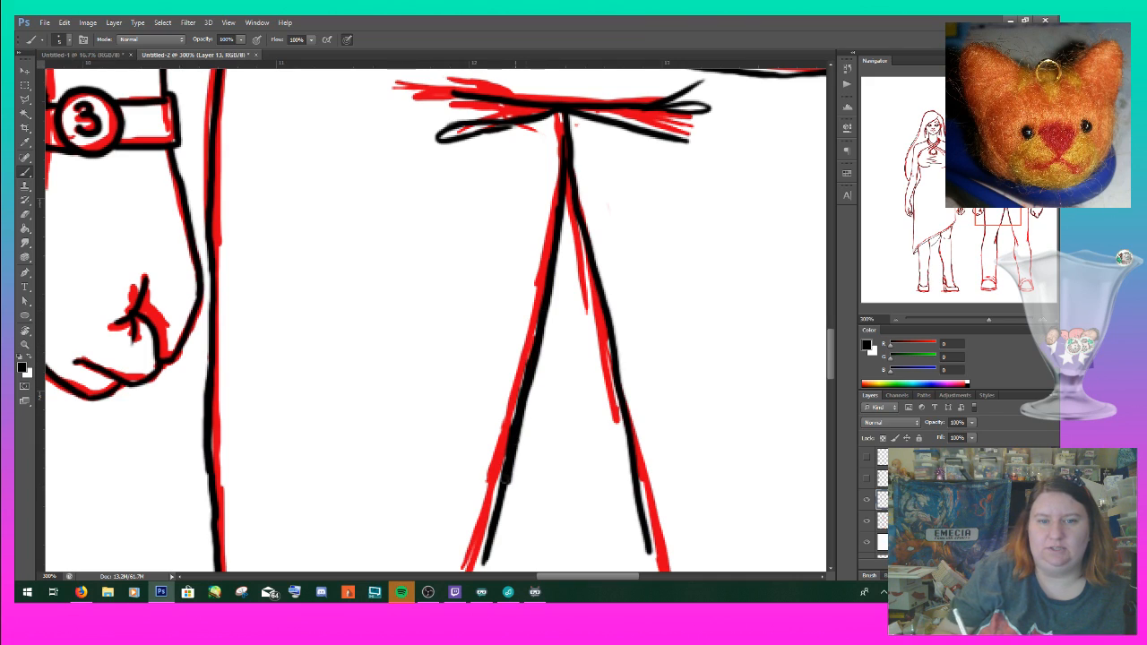
- Extend the watch-side inner thigh line to the knee crease and trim its overly thick stretches
mouse_move(507, 476)
left_mouse_down()
mouse_move(486, 564)
mouse_move(486, 374)
mouse_move(527, 379)
mouse_move(480, 421)
left_mouse_up()
left_click_drag(528, 297, 489, 401)
left_click_drag(512, 333, 478, 430)
left_click_drag(532, 278, 520, 329)
left_click_drag(547, 231, 514, 331)
left_click_drag(533, 269, 507, 376)
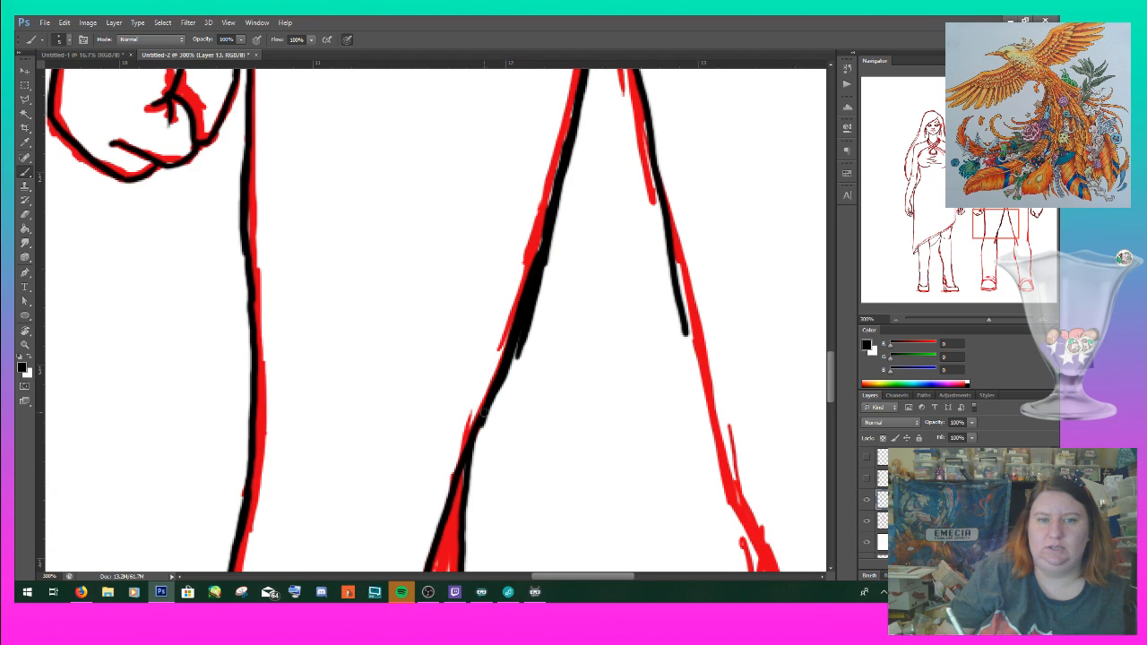
left_click_drag(508, 419, 556, 287)
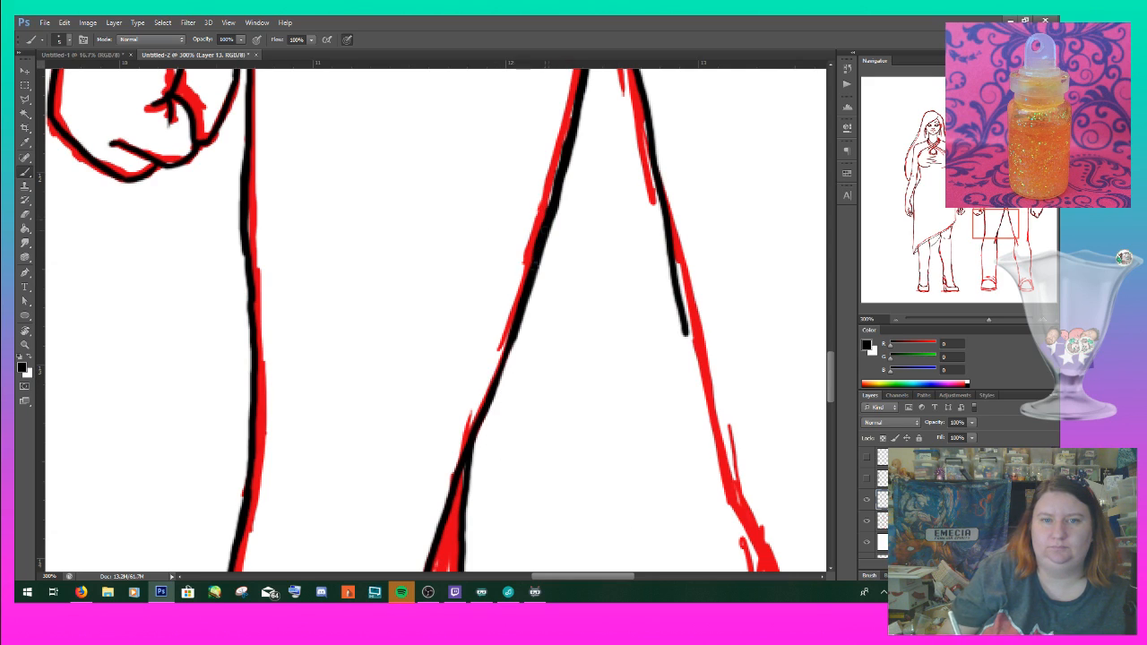
left_click_drag(564, 164, 569, 140)
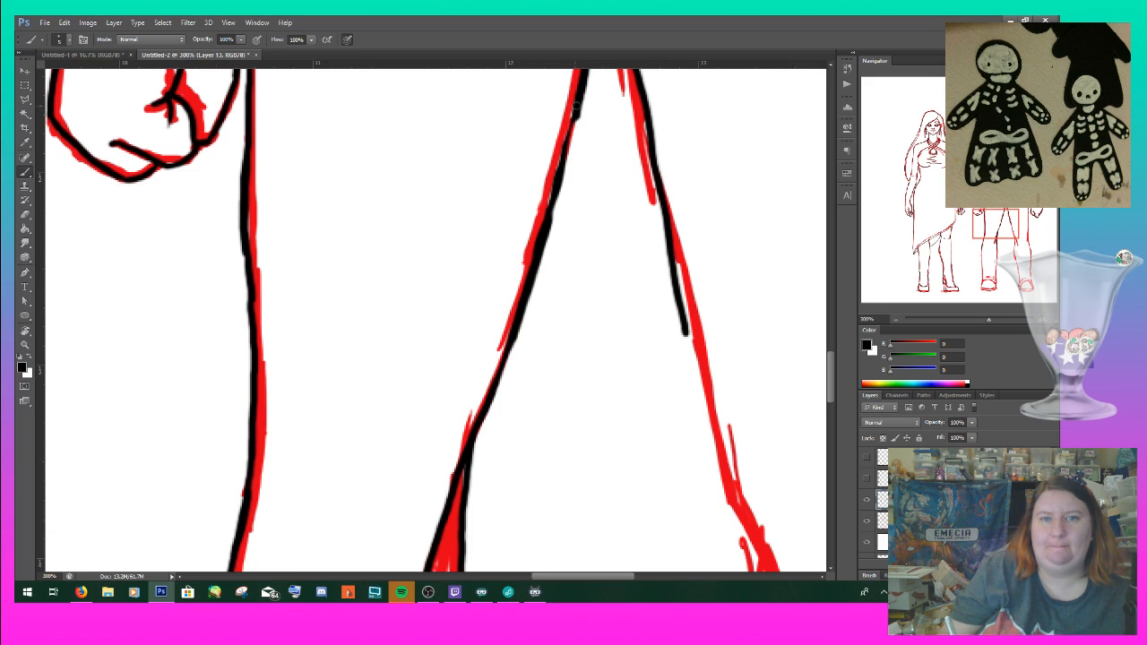
left_click_drag(562, 165, 550, 221)
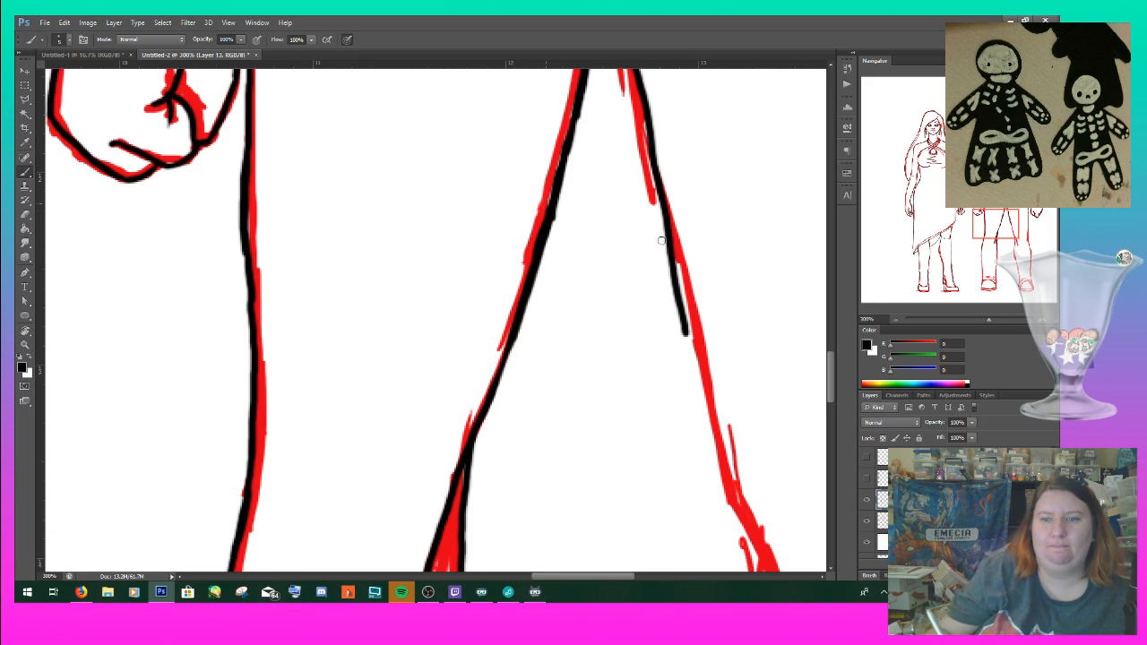
- Extend the other leg's inner thigh line toward the knee and ink its outer line from the hem to the knee crease
left_click_drag(685, 330, 731, 475)
left_click_drag(1004, 229, 1027, 212)
left_click_drag(566, 105, 576, 271)
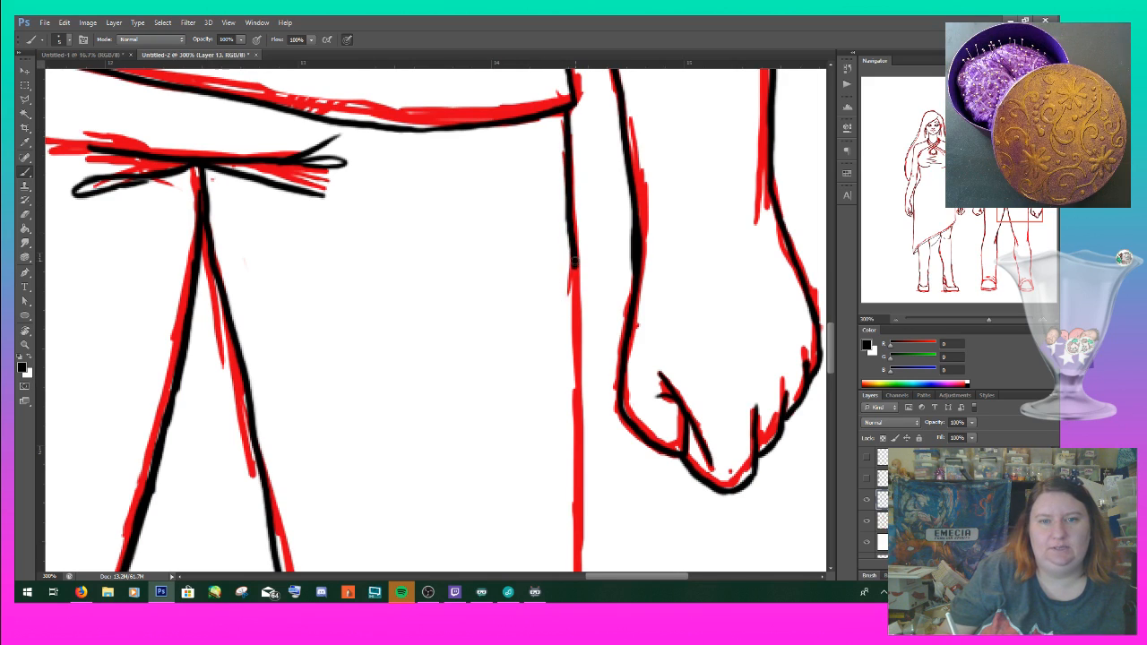
left_click_drag(573, 310, 577, 567)
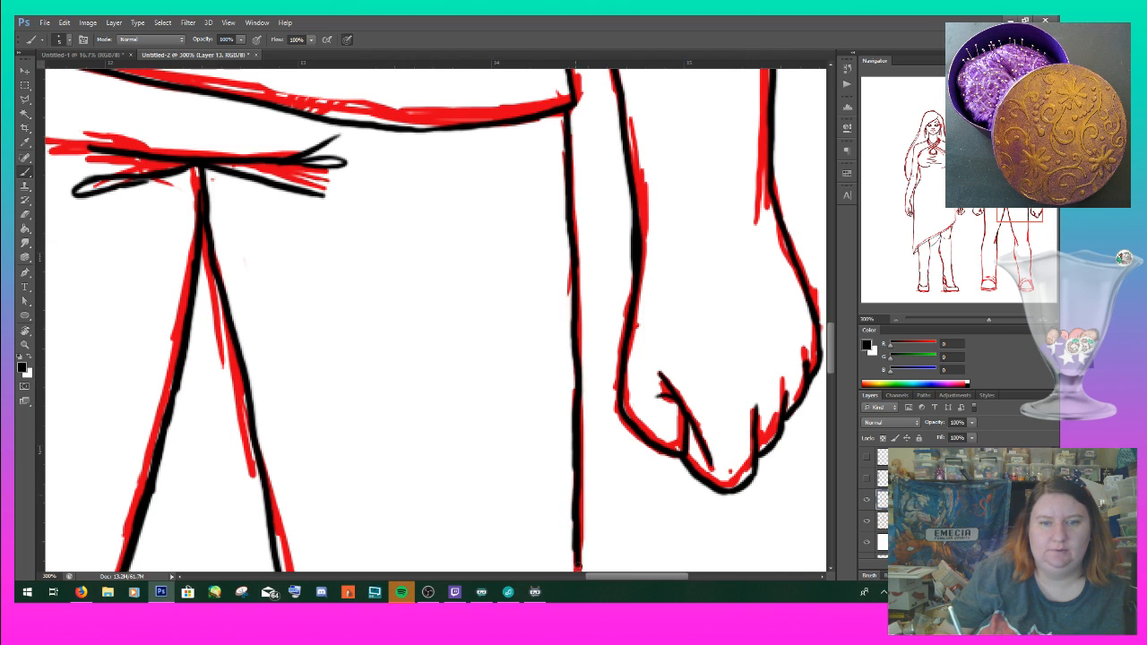
scroll(631, 306, "down", 5)
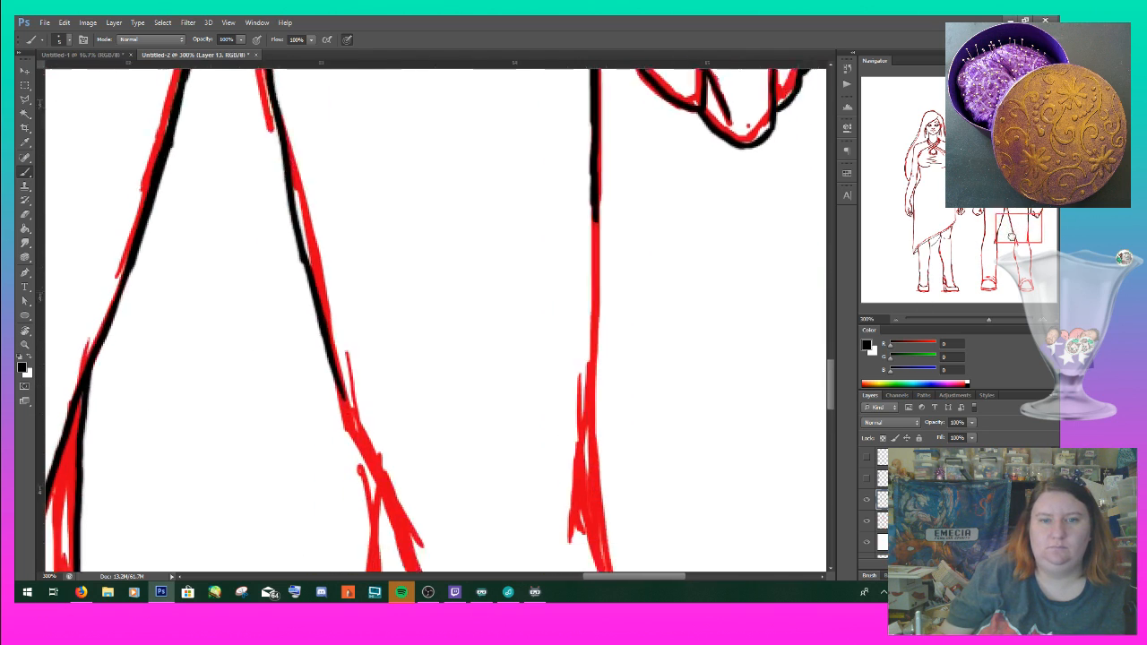
left_click_drag(623, 222, 593, 545)
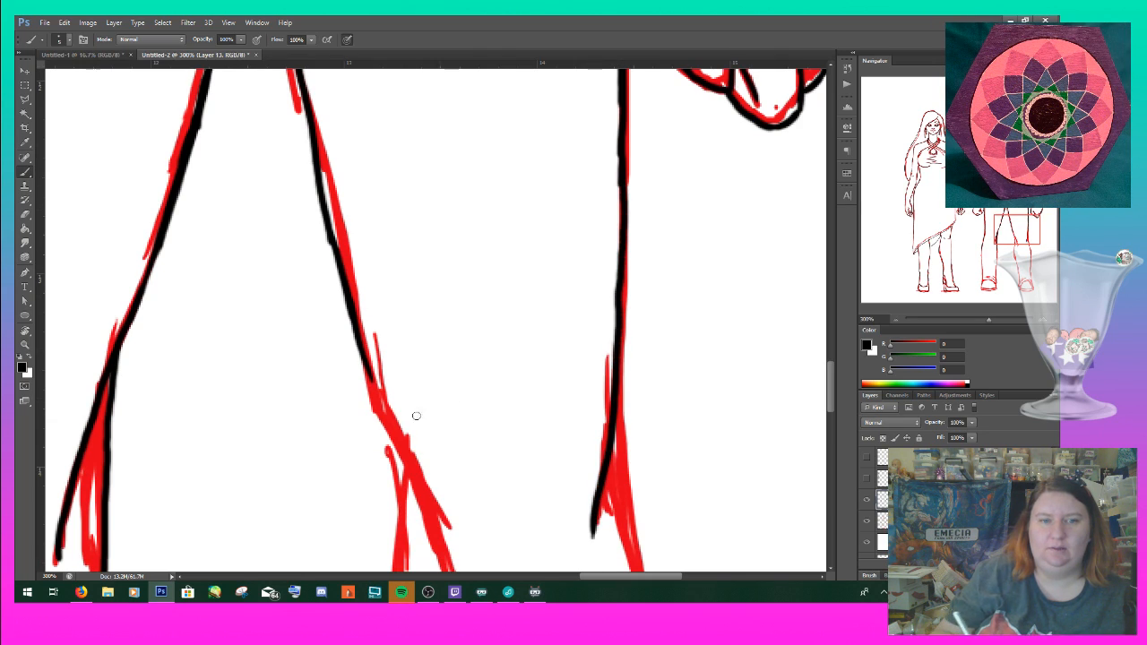
- Ink the inner knee crease and the inner lower-leg line of the man's other leg
left_click_drag(367, 363, 452, 593)
left_click_drag(350, 426, 377, 245)
mouse_move(394, 67)
left_mouse_down()
mouse_move(391, 468)
mouse_move(410, 554)
left_mouse_up()
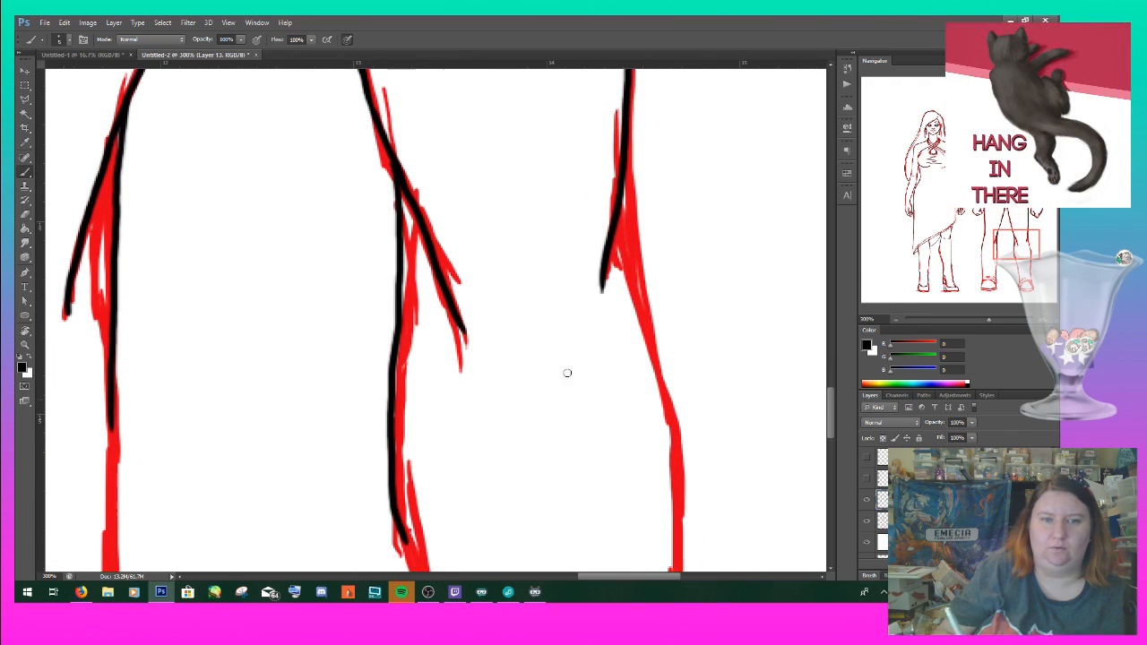
- Ink the outer lower-leg line of the man's non-watch-side leg from knee to ankle and extend its inner line down the calf
mouse_move(625, 174)
left_mouse_down()
mouse_move(621, 224)
mouse_move(678, 441)
mouse_move(678, 512)
left_mouse_up()
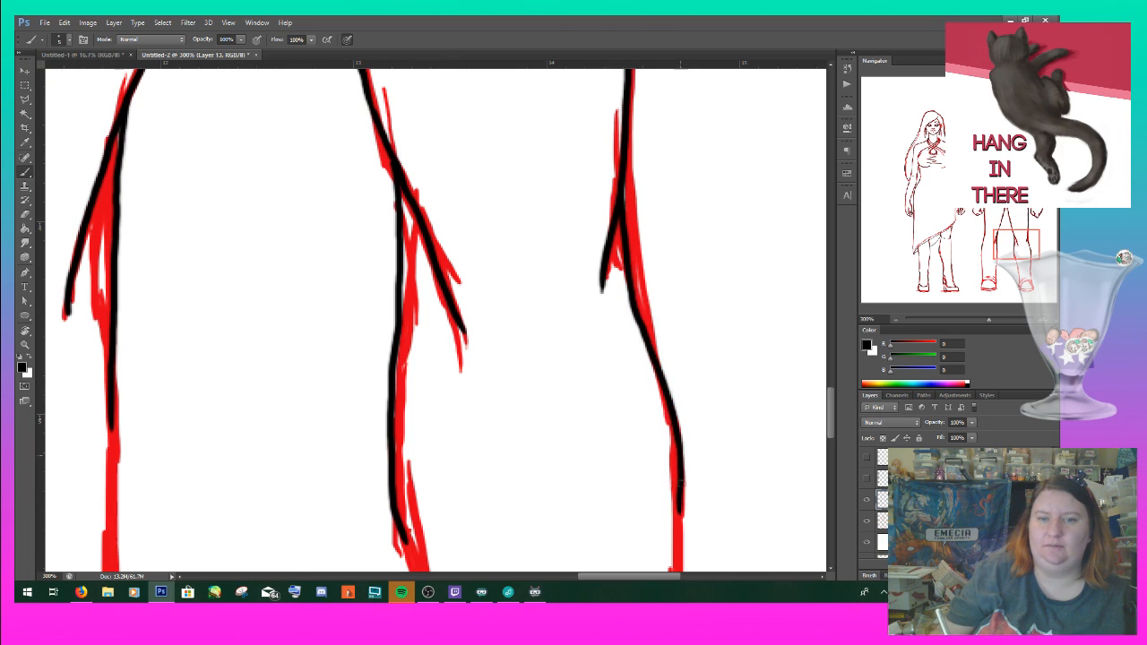
left_click_drag(1016, 247, 1011, 259)
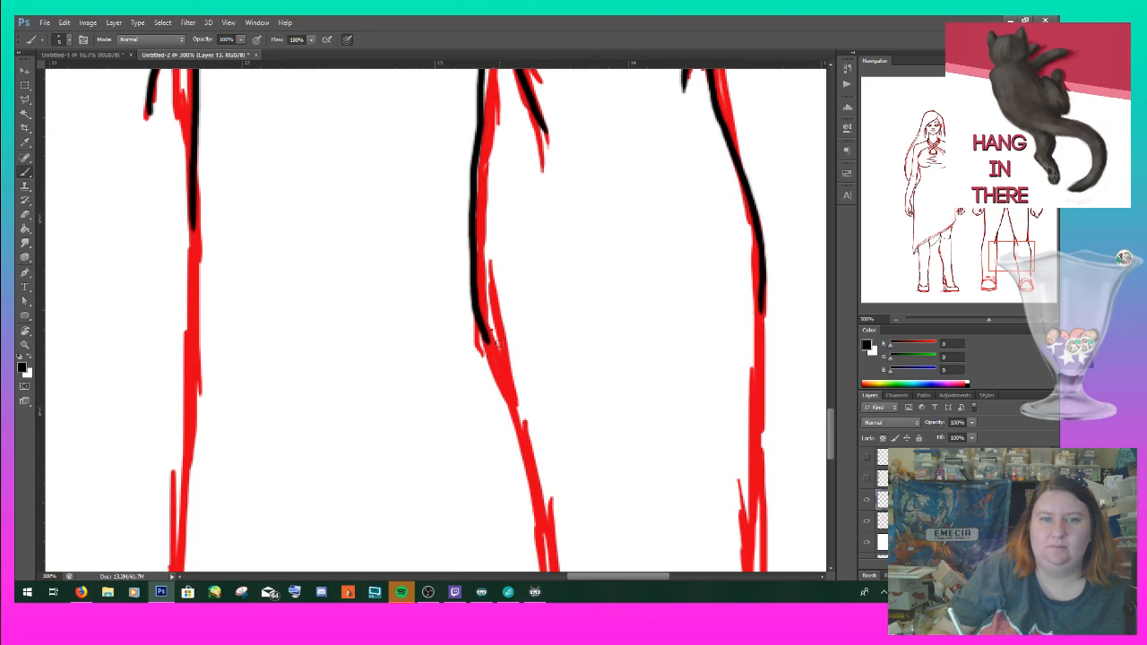
left_click_drag(476, 311, 555, 568)
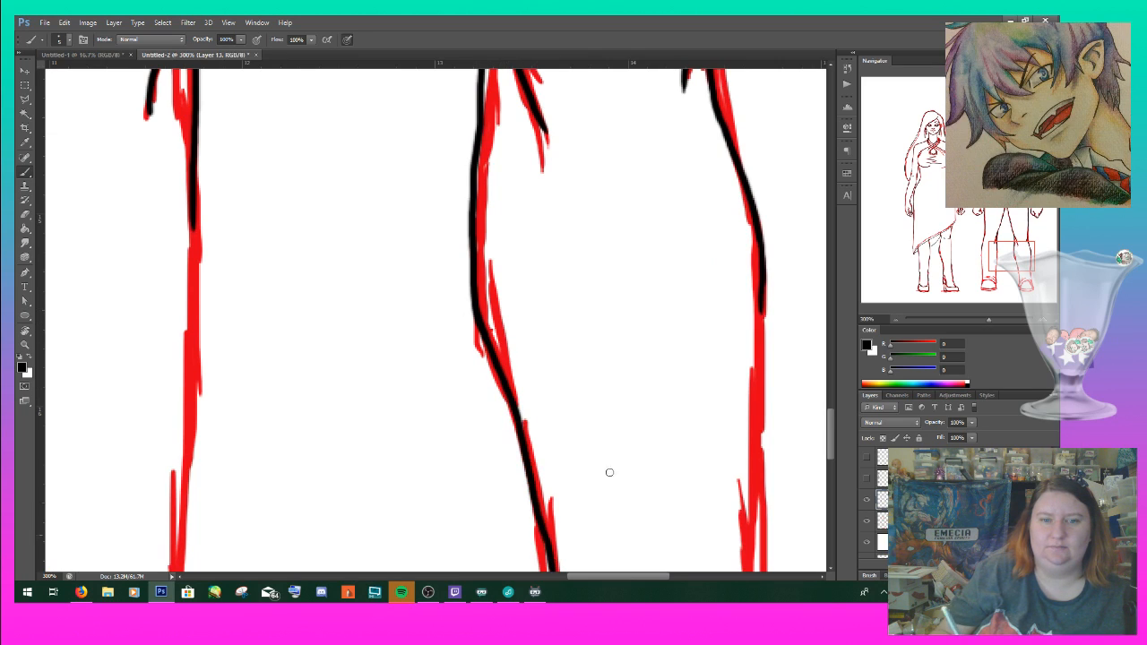
left_click_drag(1011, 257, 1021, 266)
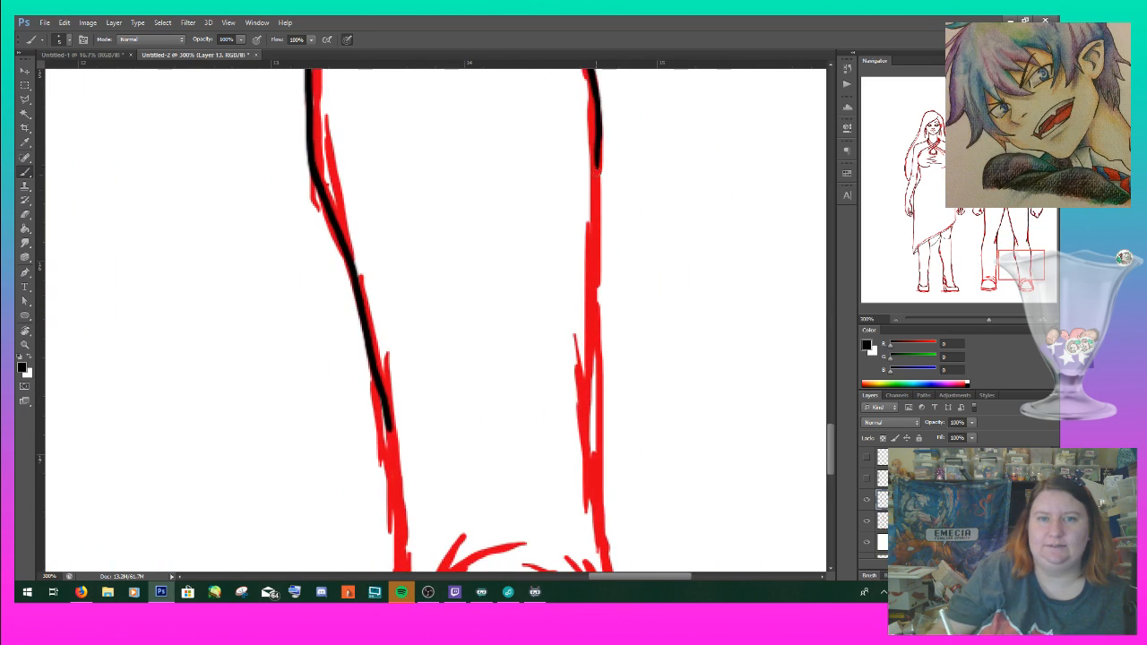
left_click_drag(598, 141, 593, 260)
left_click_drag(588, 435, 595, 544)
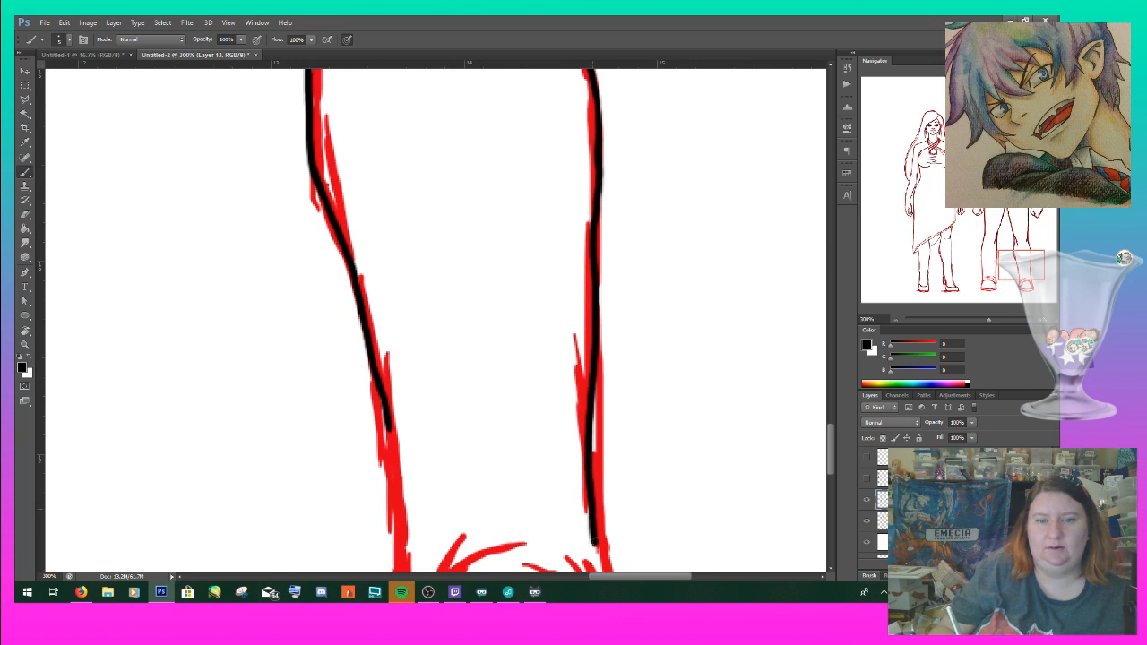
- Carry the same leg's inner line down to the hem corner and ink two fold creases above the shoe
left_click_drag(1031, 275, 1029, 286)
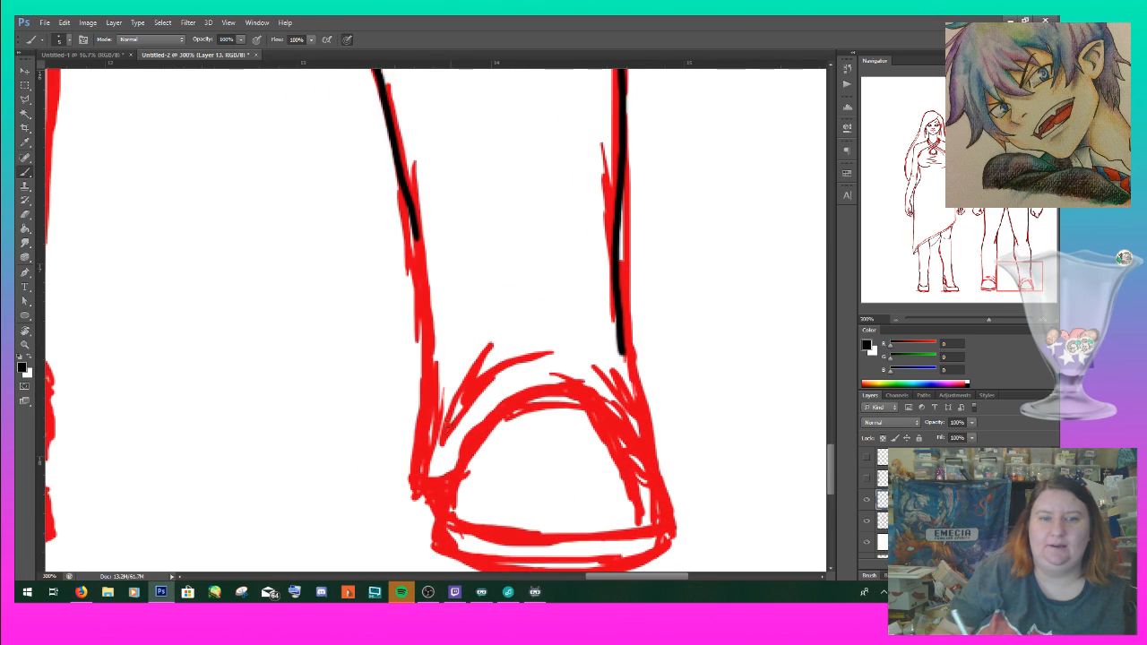
mouse_move(417, 495)
left_mouse_down()
mouse_move(465, 458)
mouse_move(452, 474)
left_mouse_up()
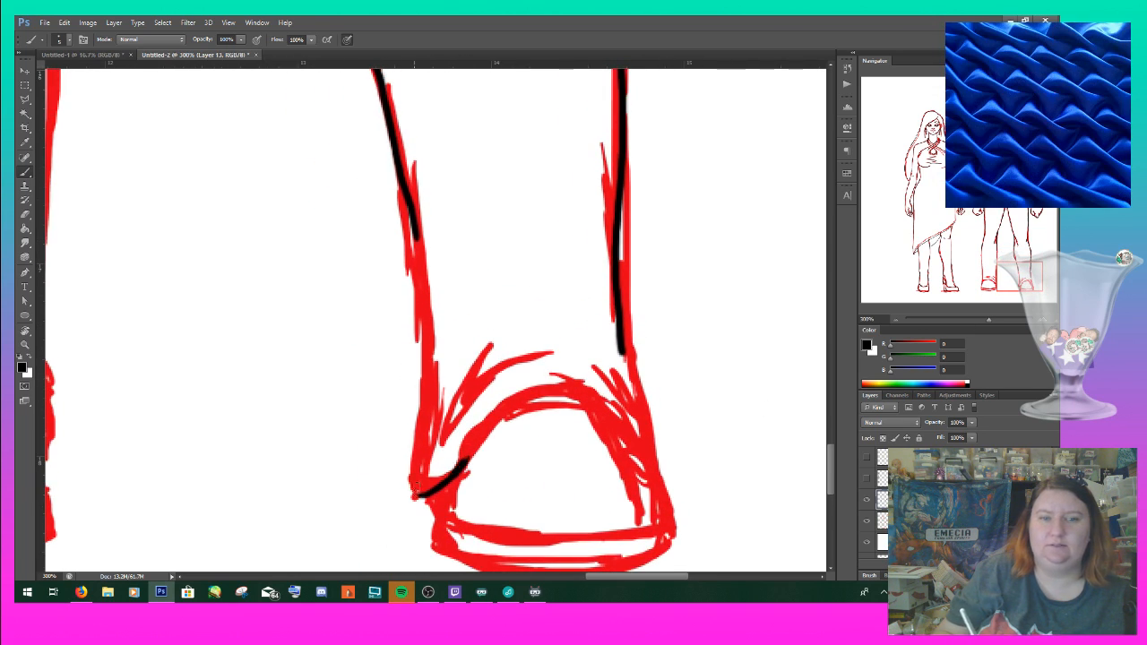
left_click_drag(414, 231, 415, 489)
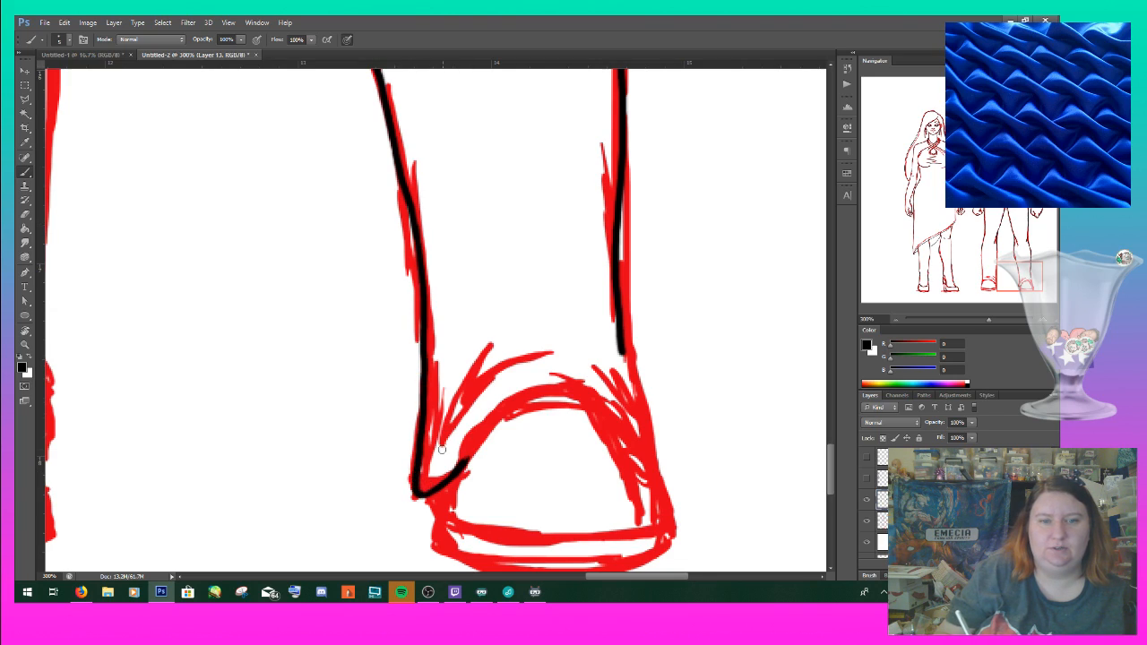
left_click_drag(442, 448, 545, 347)
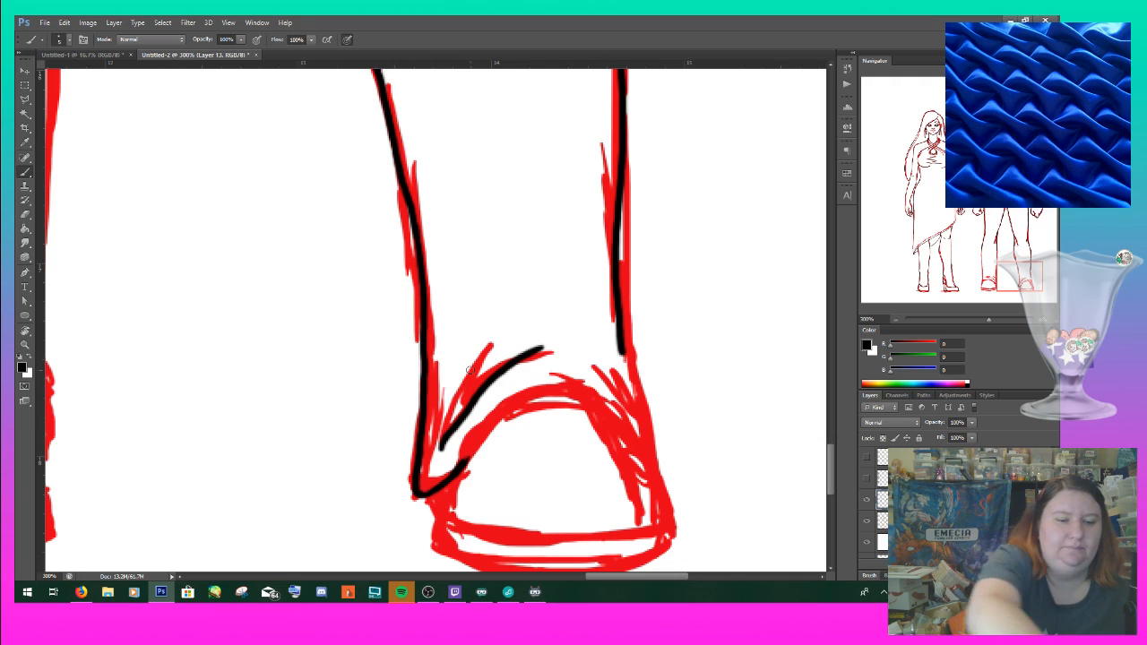
key("ctrl+z")
mouse_move(441, 439)
left_mouse_down()
mouse_move(455, 414)
mouse_move(560, 347)
mouse_move(475, 378)
mouse_move(512, 339)
left_mouse_up()
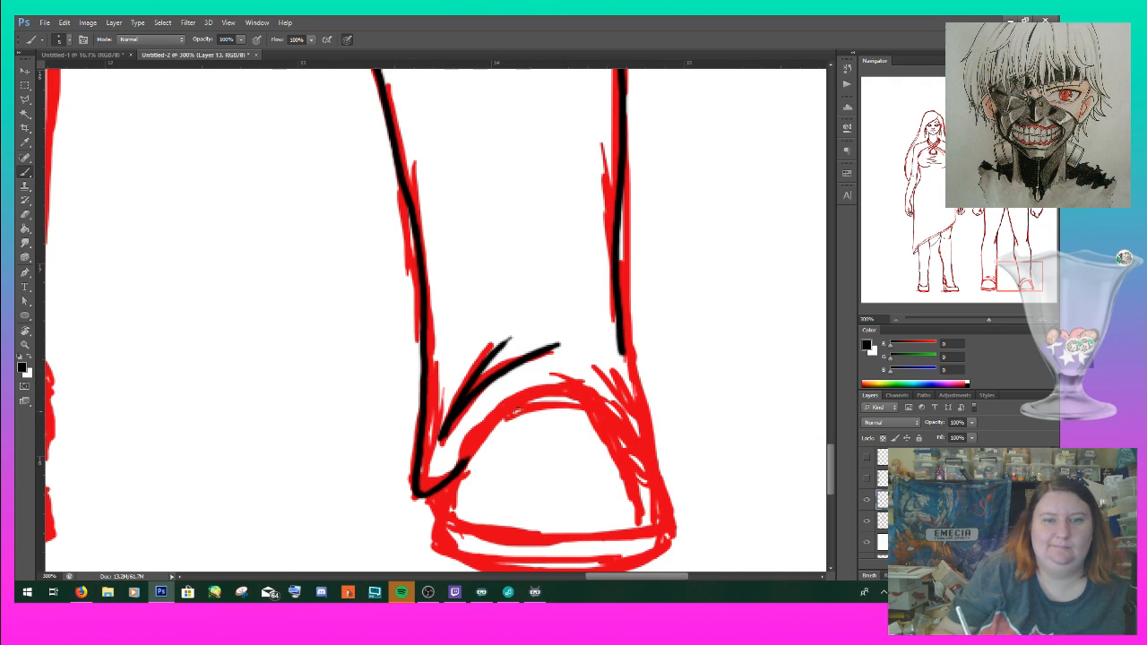
- Ink the trouser hem arching over that shoe, join the outer leg line to it, and start the shoe's side contours
mouse_move(450, 480)
left_mouse_down()
mouse_move(516, 415)
mouse_move(601, 395)
mouse_move(654, 483)
left_mouse_up()
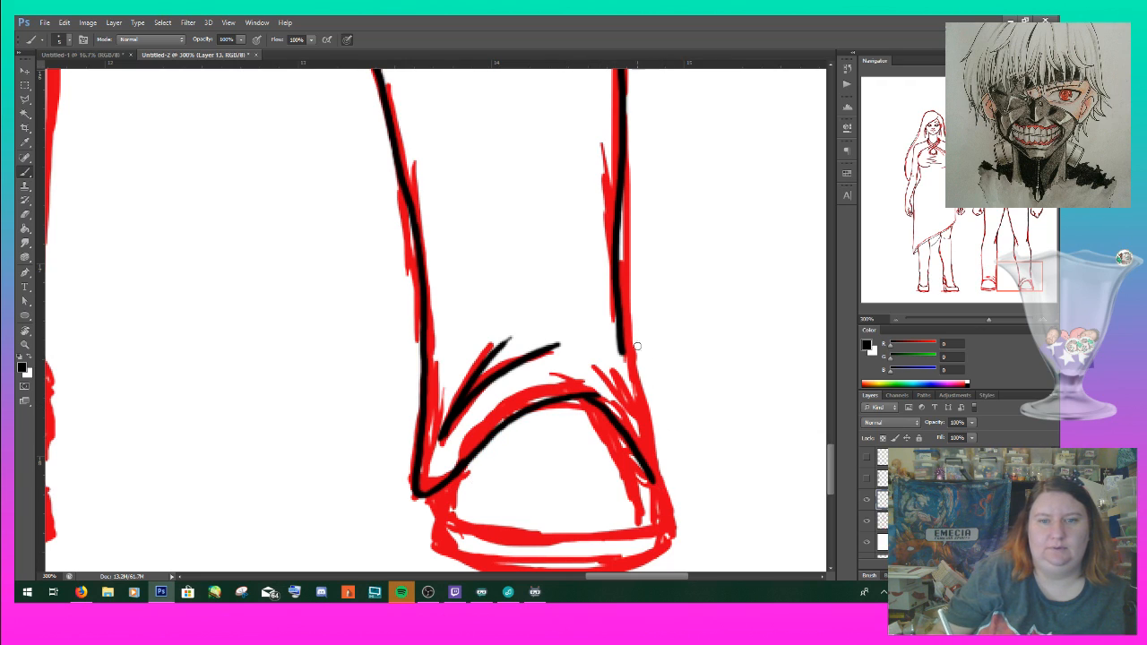
left_click_drag(627, 345, 656, 483)
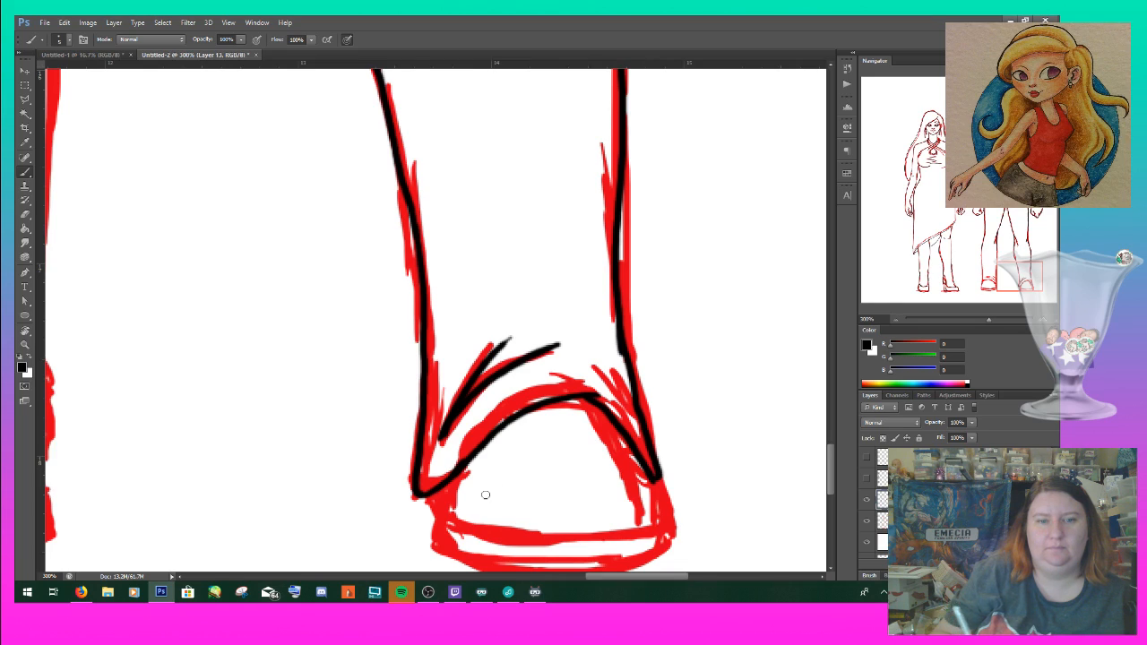
mouse_move(439, 490)
left_mouse_down()
mouse_move(439, 552)
mouse_move(457, 557)
mouse_move(448, 546)
mouse_move(475, 529)
left_mouse_up()
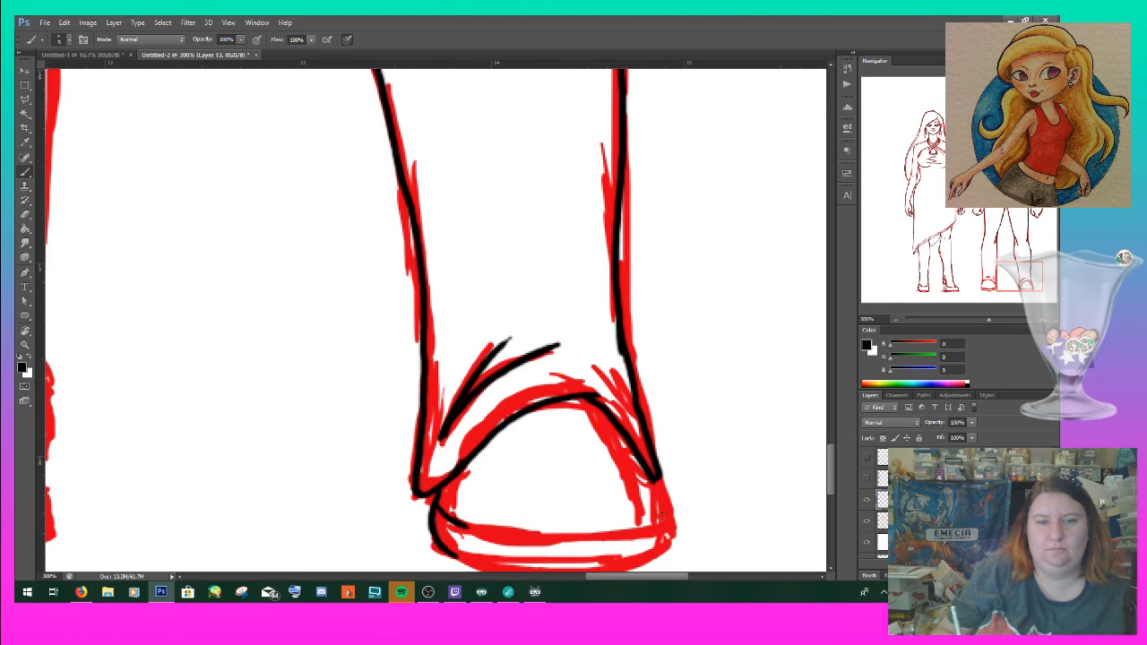
left_click_drag(643, 534, 670, 505)
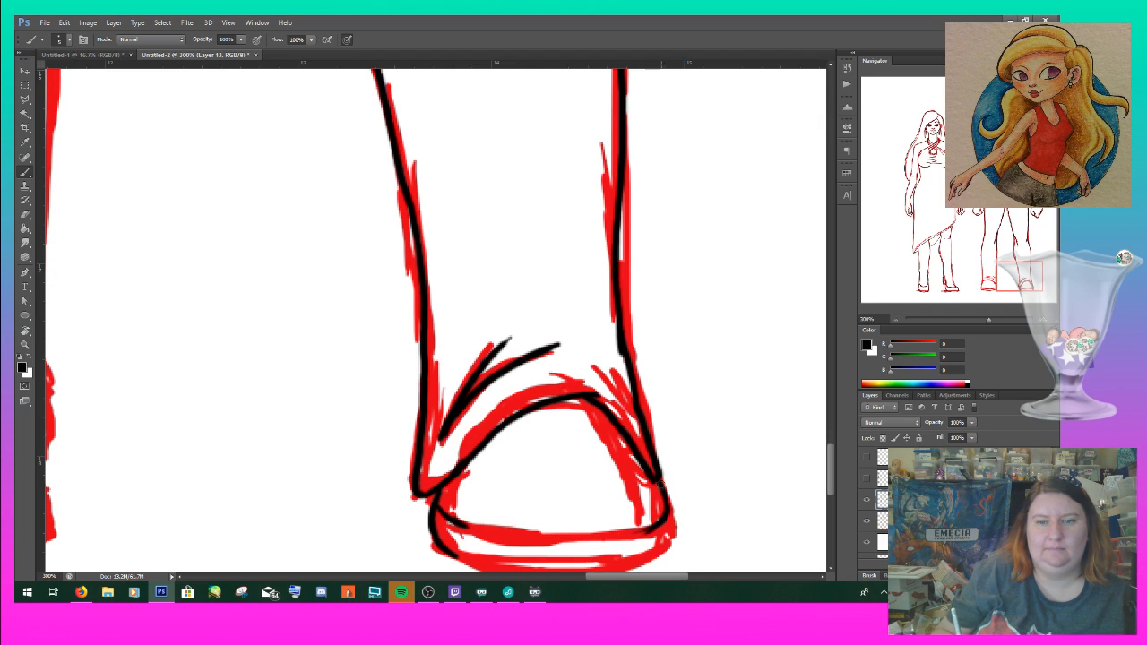
- Ink the upper and lower edges of that shoe's sole, joining both side contours
scroll(696, 404, "down", 2)
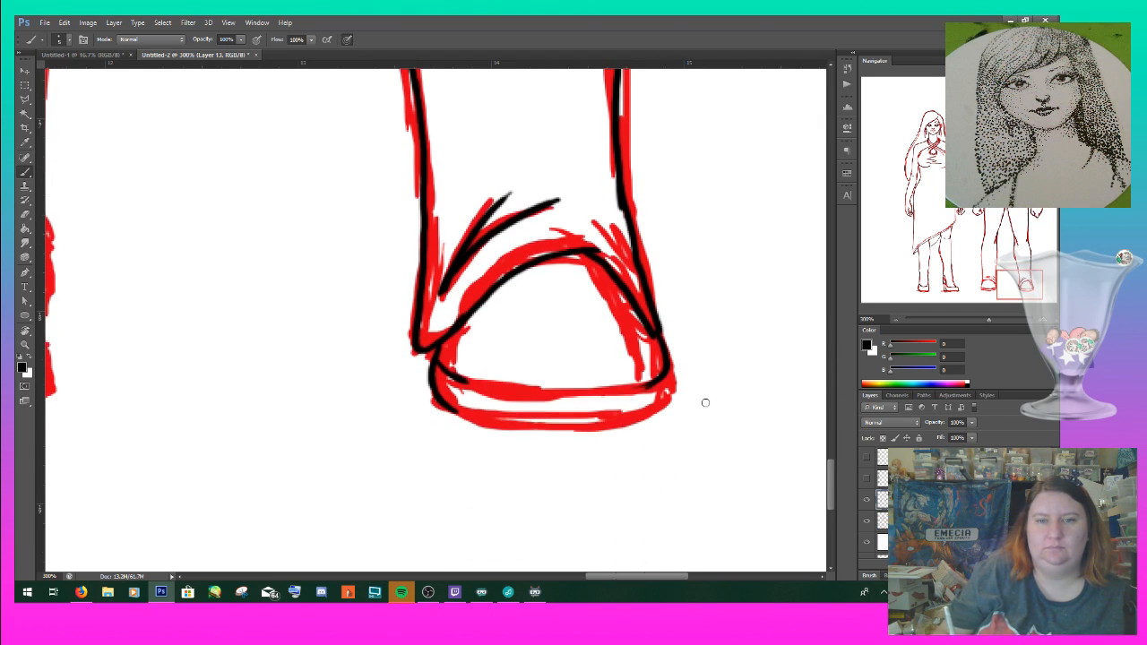
mouse_move(538, 429)
left_mouse_down()
mouse_move(590, 426)
mouse_move(674, 392)
left_mouse_up()
left_click_drag(450, 409, 554, 428)
mouse_move(507, 391)
left_mouse_down()
mouse_move(603, 398)
mouse_move(661, 385)
left_mouse_up()
left_click_drag(557, 396, 618, 394)
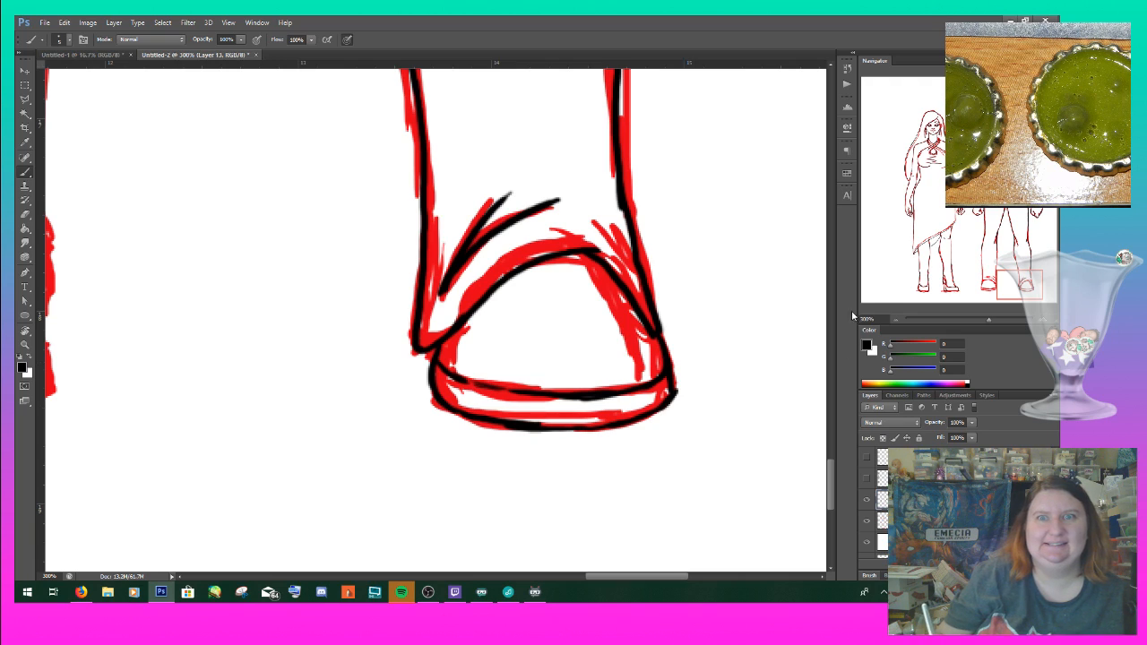
scroll(833, 481, "up", 1)
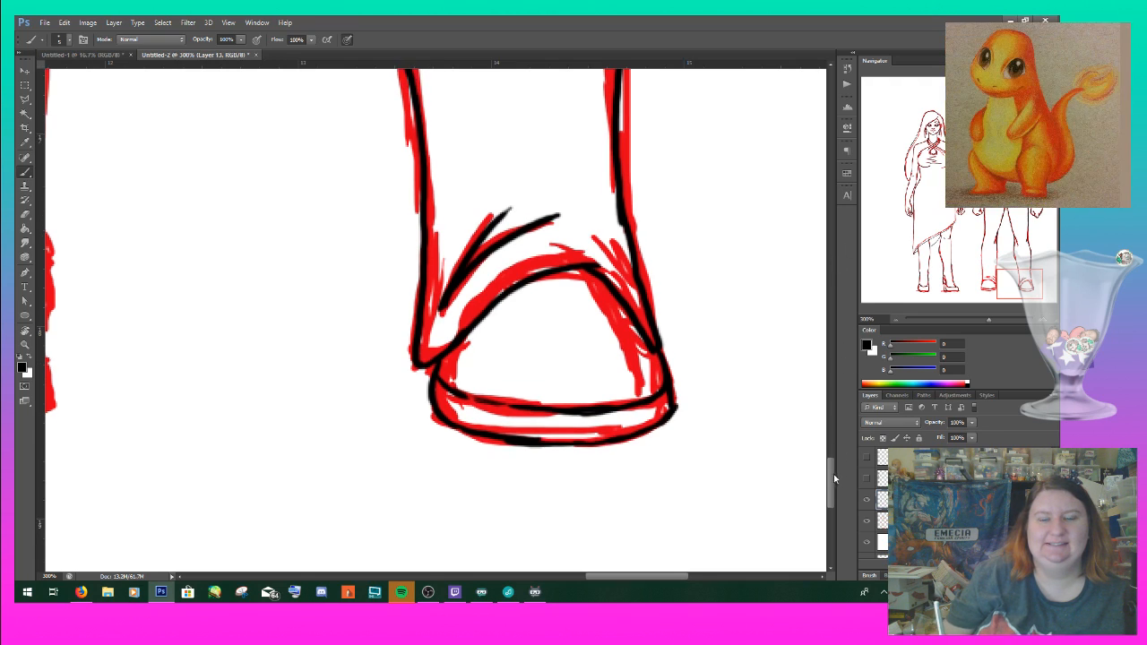
- Ink the rounded top and the two sole lines of the man's watch-side shoe
scroll(833, 481, "left", 6)
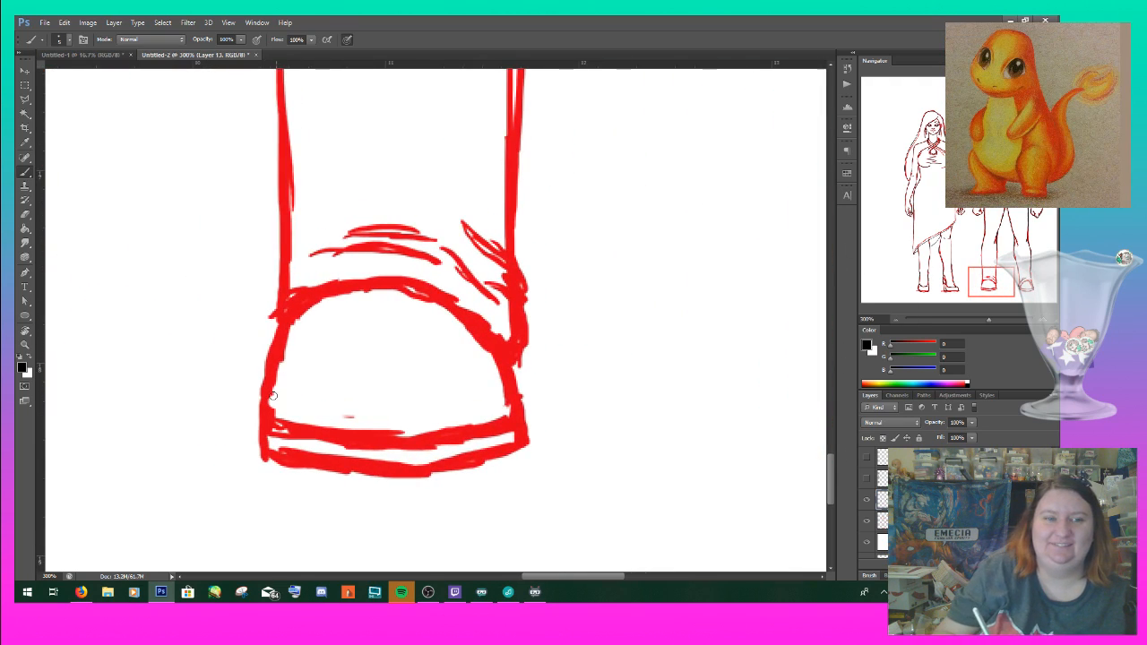
mouse_move(265, 399)
left_mouse_down()
mouse_move(277, 337)
mouse_move(311, 302)
mouse_move(361, 283)
mouse_move(426, 297)
mouse_move(400, 282)
mouse_move(461, 307)
mouse_move(491, 346)
mouse_move(518, 415)
mouse_move(488, 461)
mouse_move(514, 450)
left_mouse_up()
mouse_move(264, 448)
left_mouse_down()
mouse_move(355, 467)
mouse_move(467, 463)
left_mouse_up()
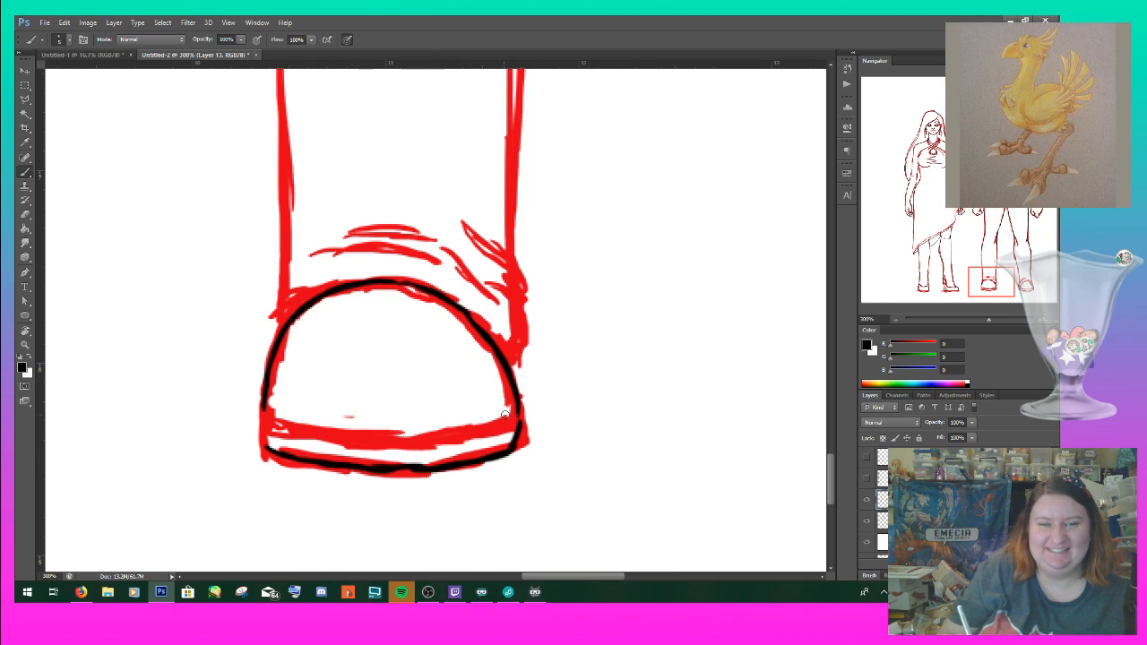
mouse_move(263, 406)
left_mouse_down()
mouse_move(262, 444)
mouse_move(321, 437)
mouse_move(300, 433)
mouse_move(384, 449)
mouse_move(347, 438)
mouse_move(463, 431)
mouse_move(441, 440)
mouse_move(523, 417)
left_mouse_up()
left_click_drag(489, 437, 394, 444)
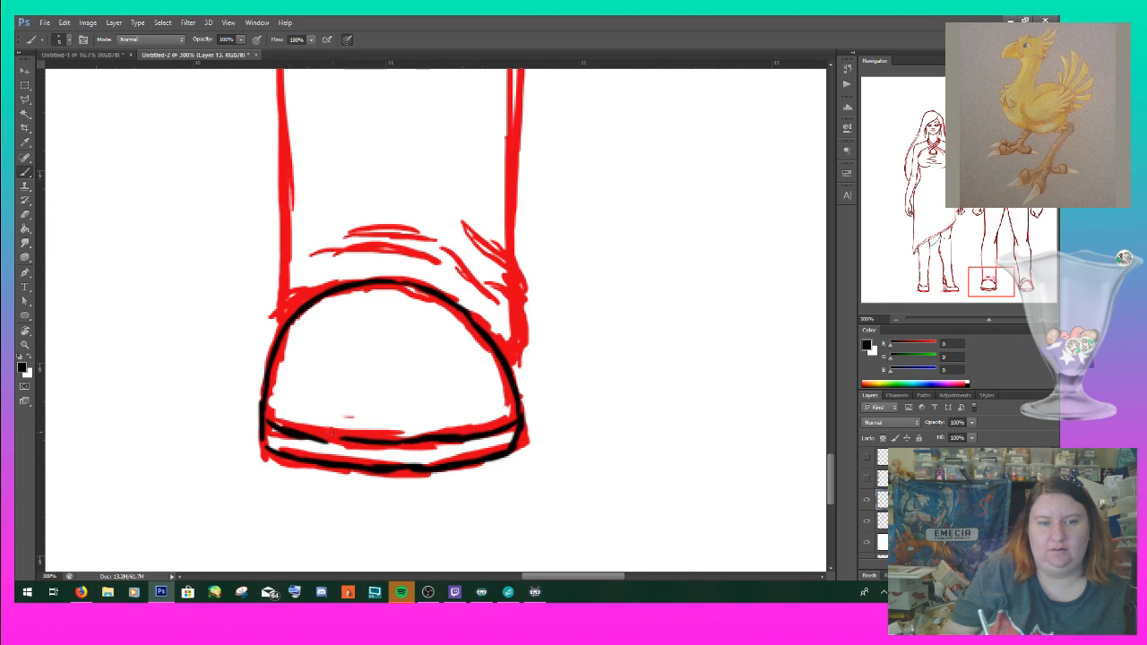
left_click_drag(269, 425, 257, 414)
- Ink the watch-side trouser hem corners and the fold creases above the shoe
mouse_move(274, 340)
left_mouse_down()
mouse_move(332, 273)
mouse_move(284, 261)
mouse_move(279, 298)
left_mouse_up()
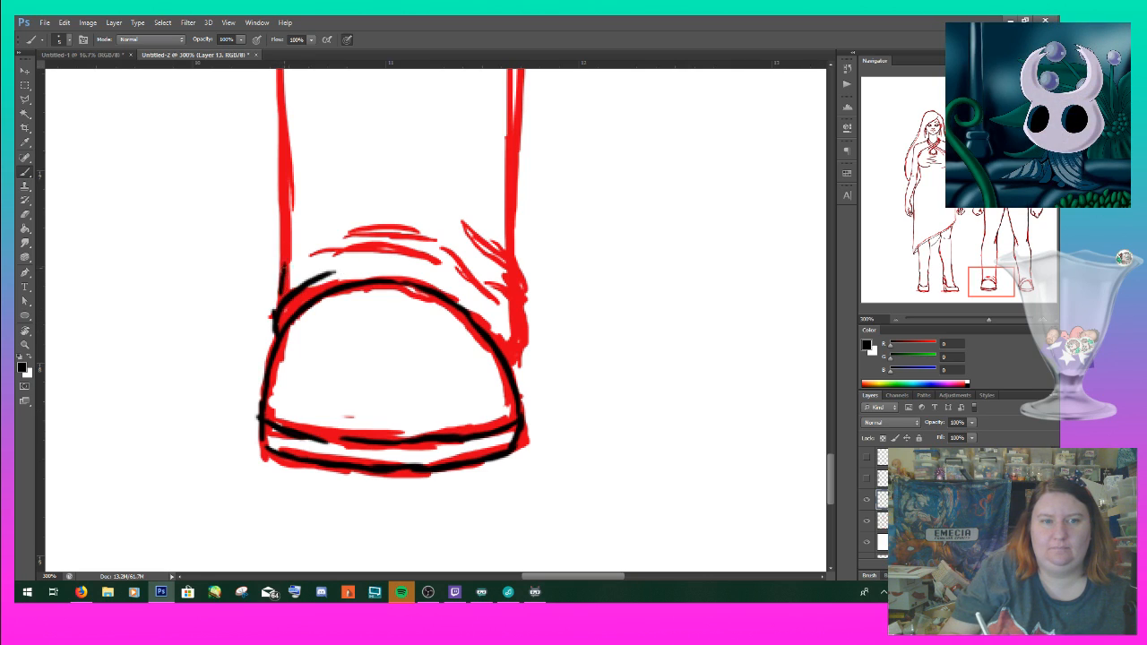
mouse_move(335, 251)
left_mouse_down()
mouse_move(421, 249)
mouse_move(356, 246)
mouse_move(439, 220)
mouse_move(346, 219)
mouse_move(463, 234)
left_mouse_up()
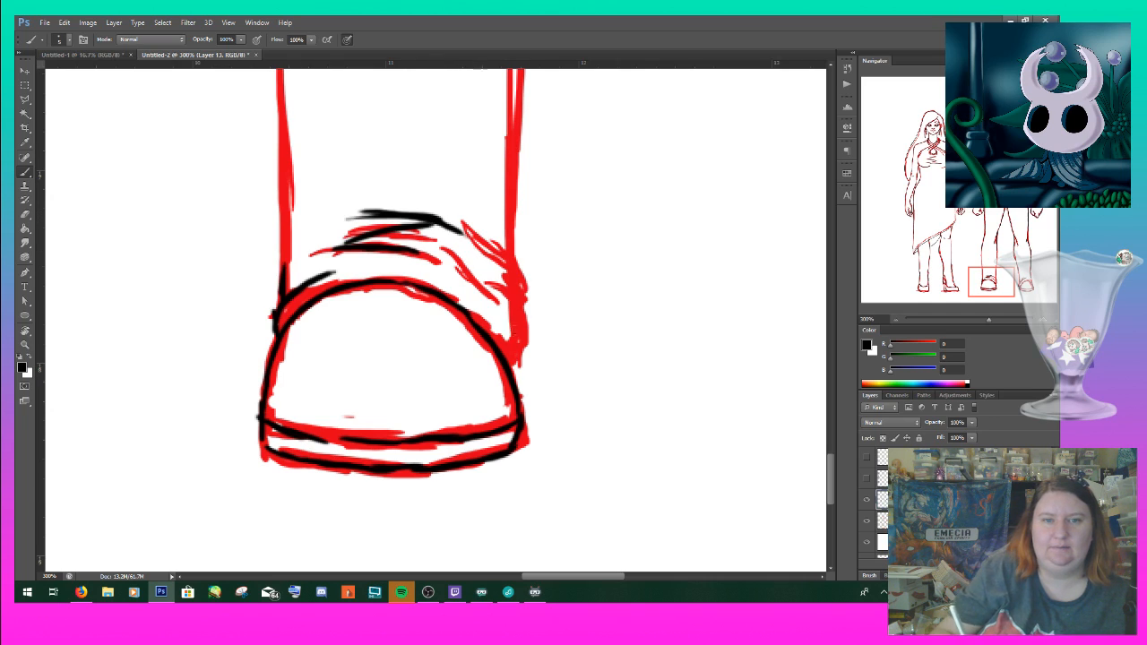
left_click_drag(491, 288, 521, 355)
left_click_drag(517, 252, 526, 324)
mouse_move(515, 215)
left_mouse_down()
mouse_move(535, 363)
mouse_move(518, 377)
left_mouse_up()
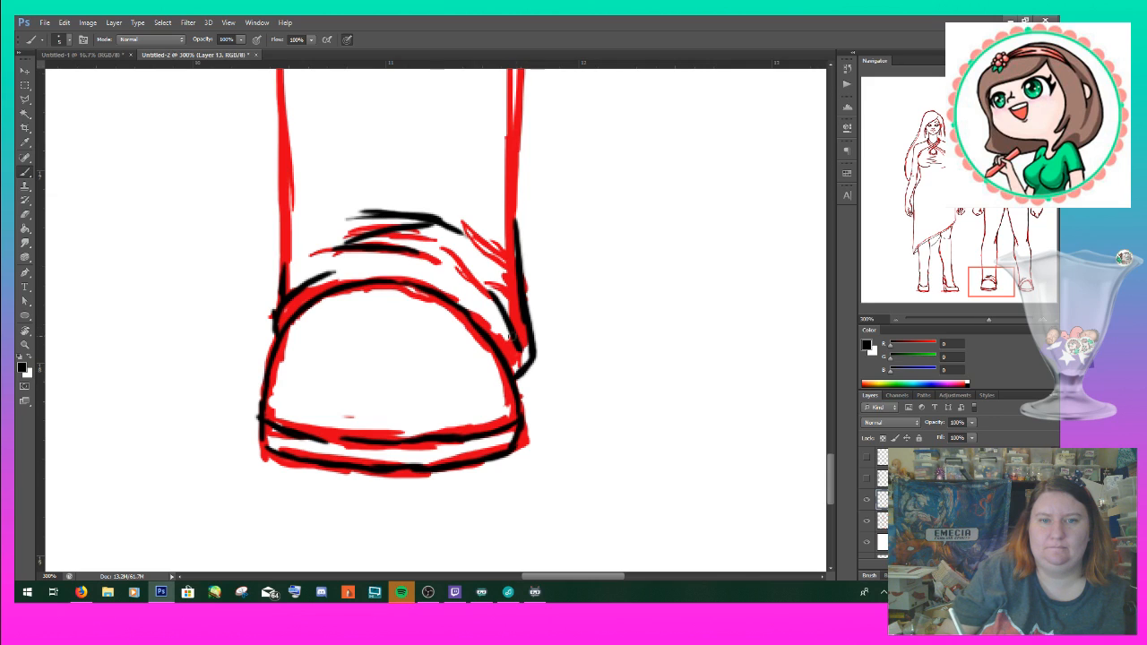
left_click_drag(483, 323, 519, 356)
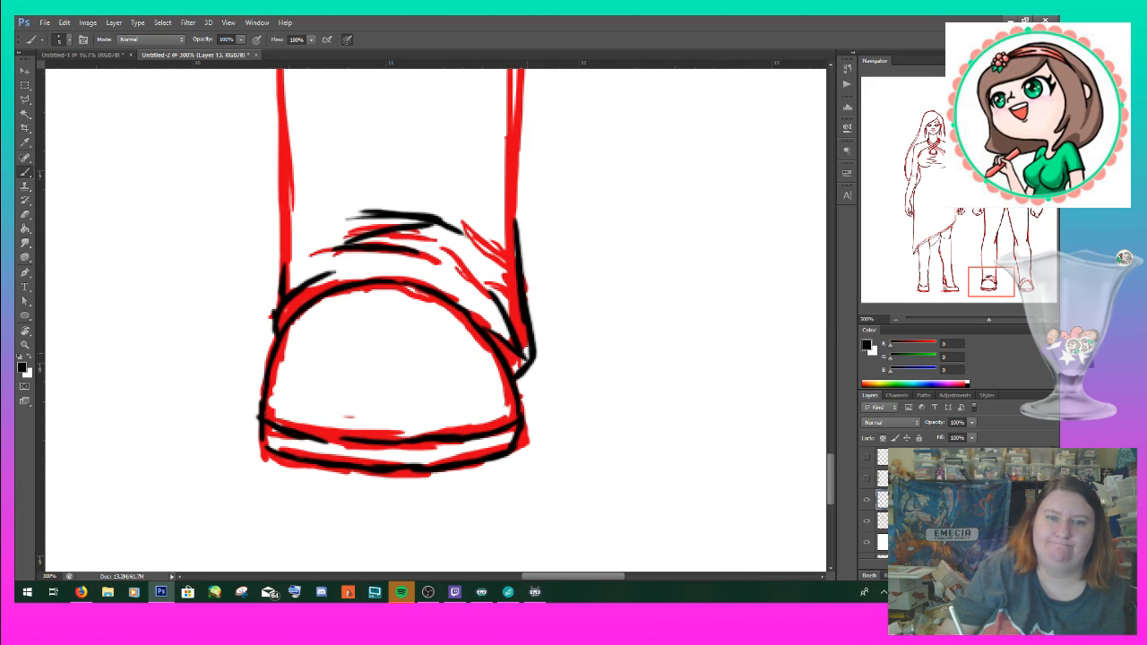
- Ink the inner and outer lower-leg lines of the man's watch-side leg down to the trouser hem
left_click_drag(988, 286, 991, 268)
left_click_drag(475, 87, 464, 569)
left_click_drag(215, 97, 217, 225)
left_click_drag(215, 152, 225, 444)
left_click_drag(225, 400, 231, 530)
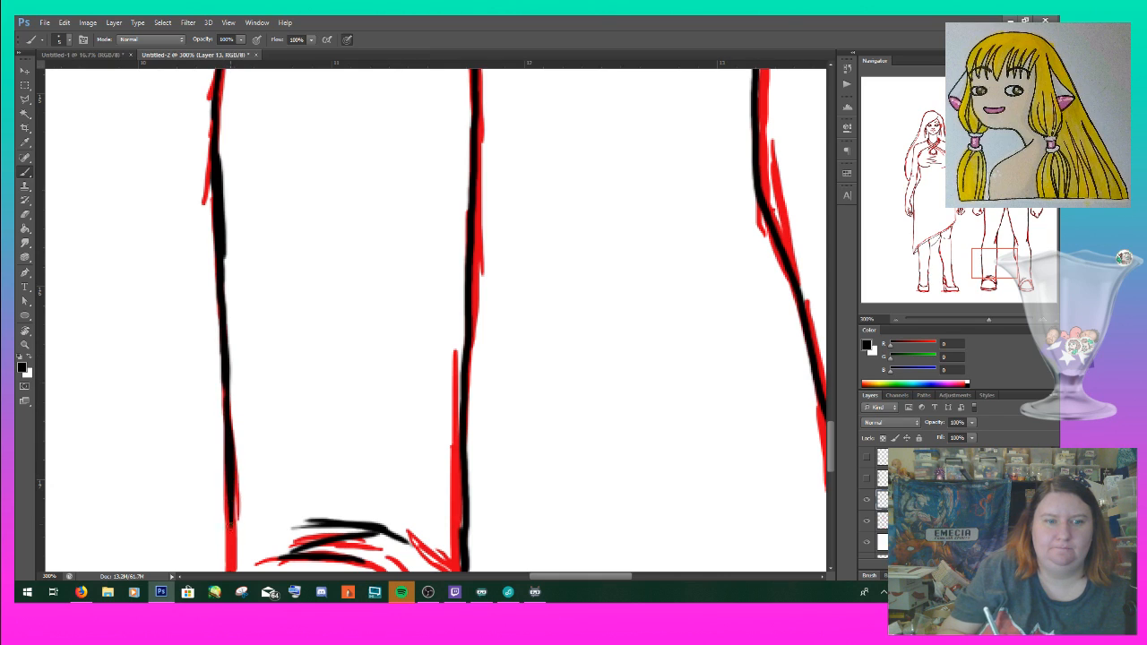
left_click_drag(993, 261, 989, 271)
left_click_drag(277, 348, 275, 445)
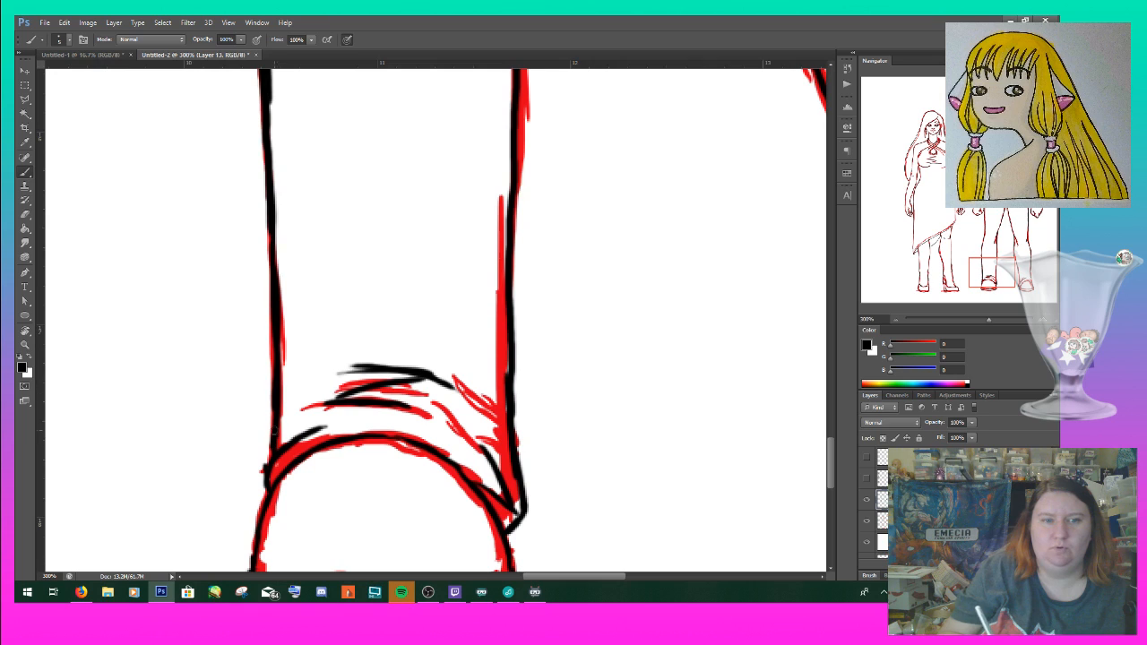
- Hide the red sketch layer to check the black line art of both full figures for gaps
left_click(897, 319)
left_click(898, 317)
left_click(900, 316)
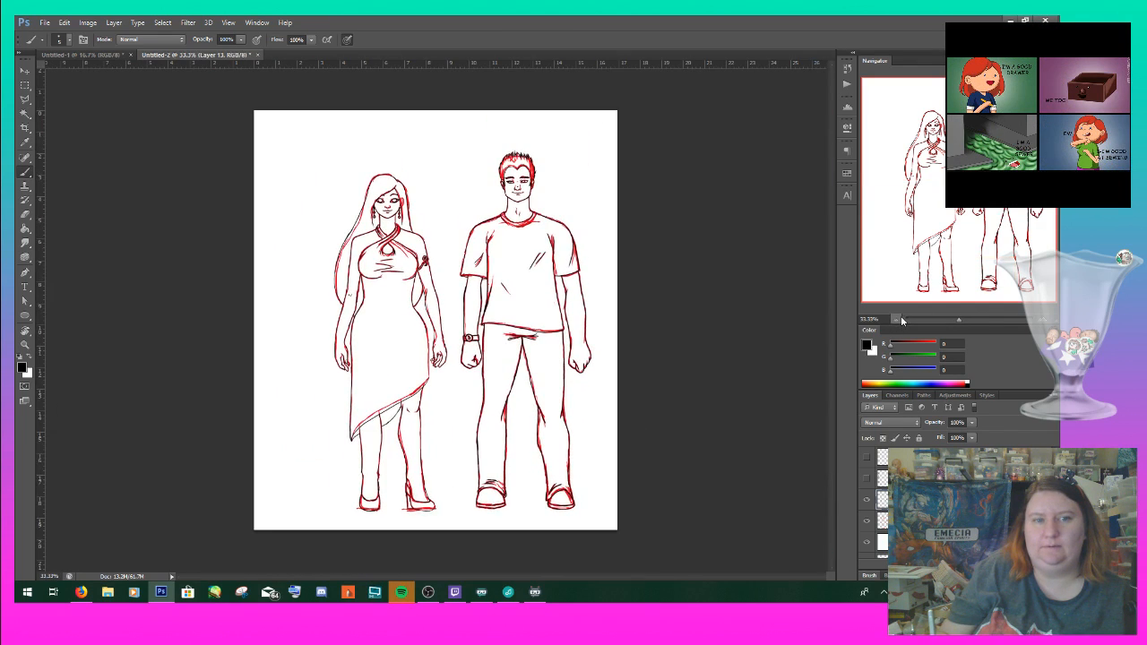
left_click(866, 502)
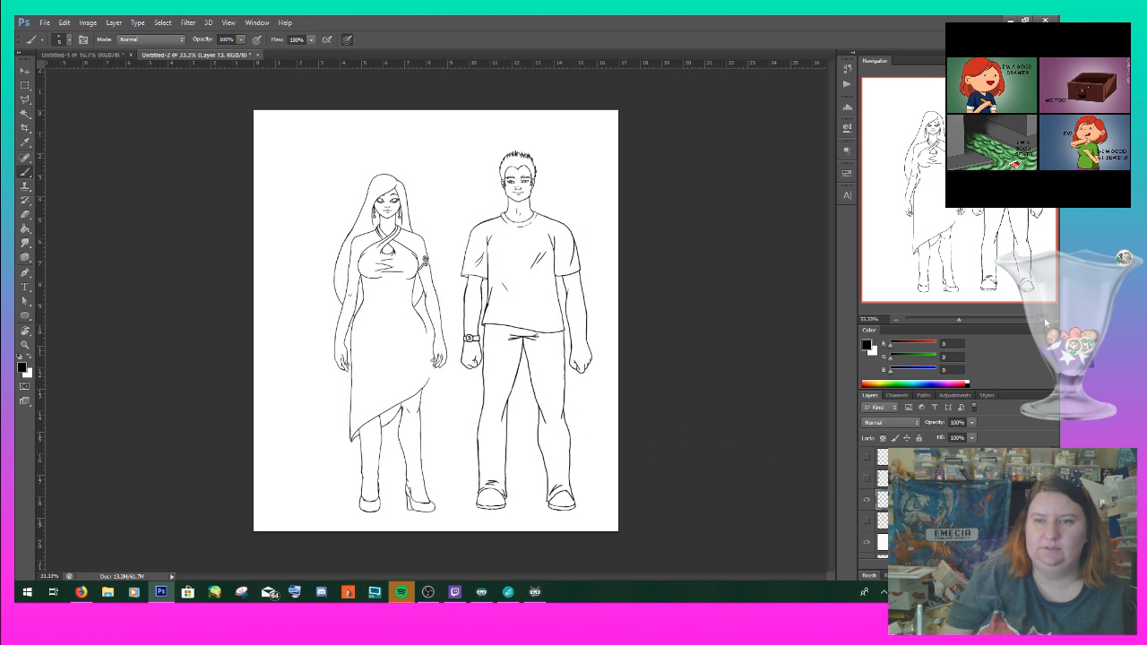
key("ctrl+plus")
key("ctrl+plus")
key("ctrl+plus")
left_click_drag(453, 394, 422, 236)
left_click_drag(374, 203, 385, 339)
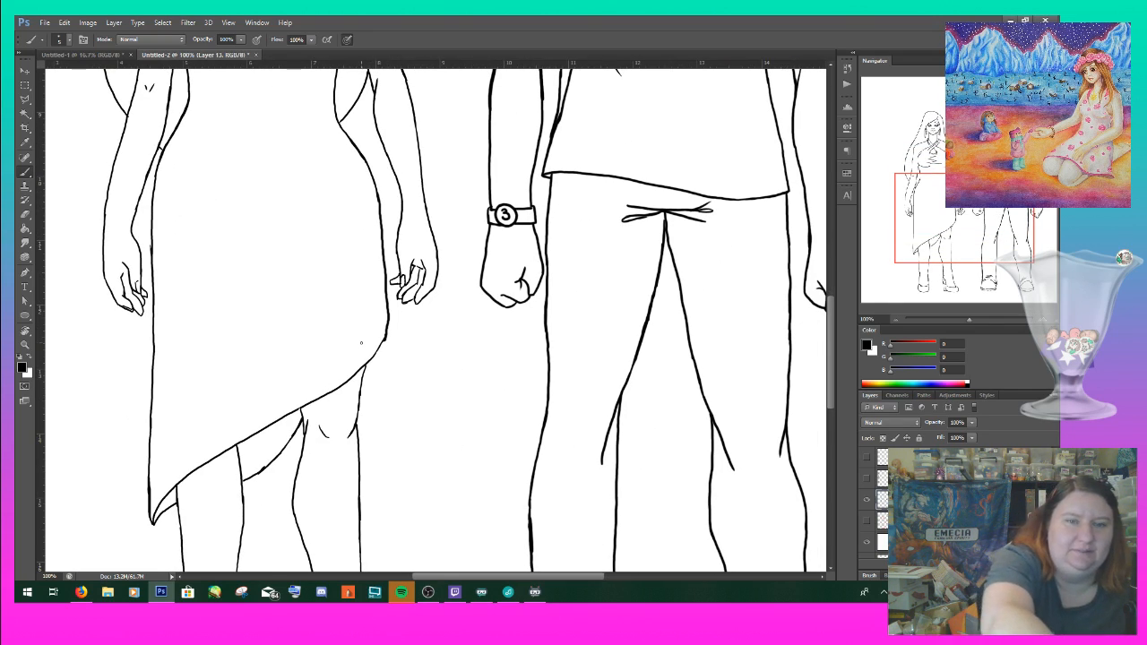
key("ctrl+z")
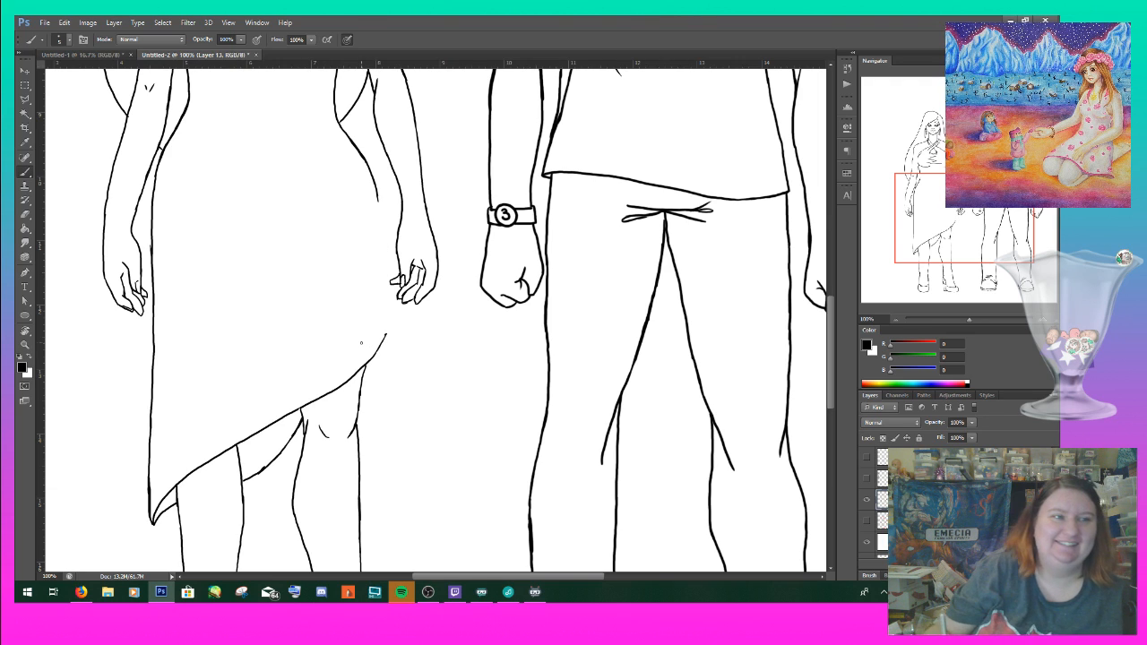
- Ink the missing side line of the woman's dress from hip to hem corner and thicken the small crease between her fingers
left_click(1040, 319)
left_click(1041, 319)
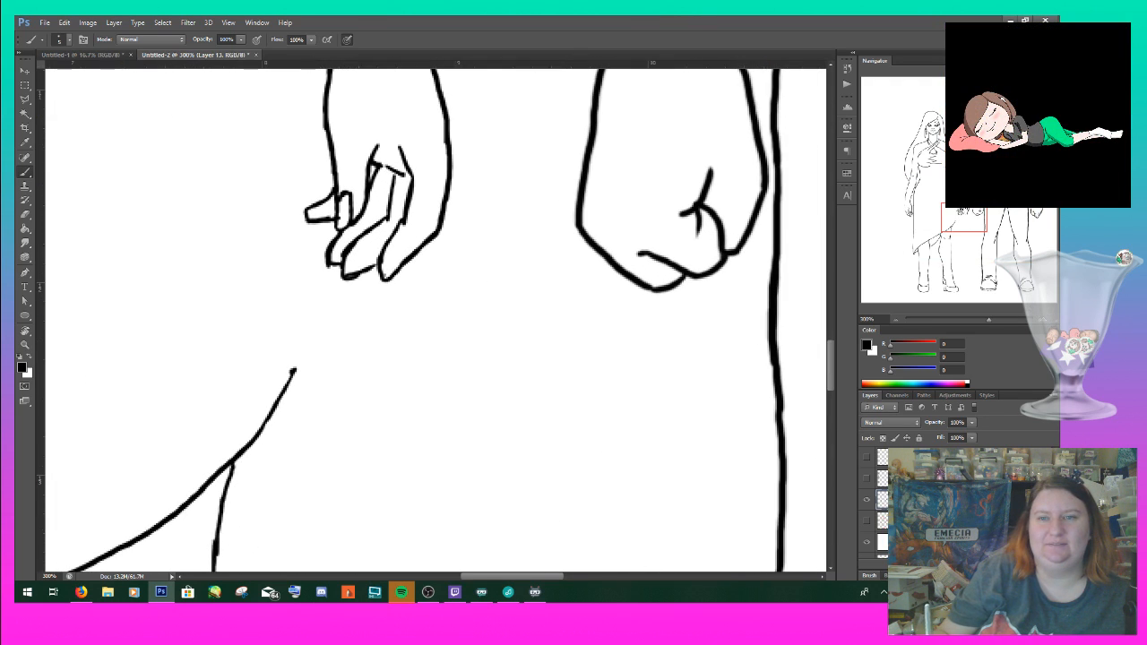
left_click_drag(965, 216, 956, 198)
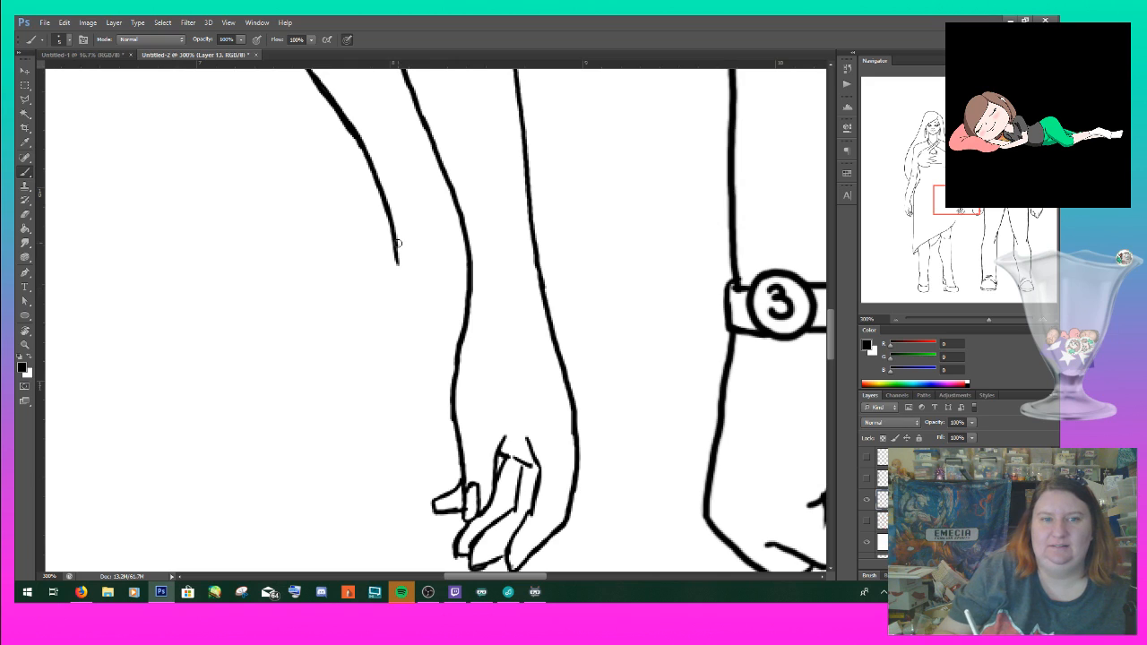
left_click_drag(397, 240, 400, 377)
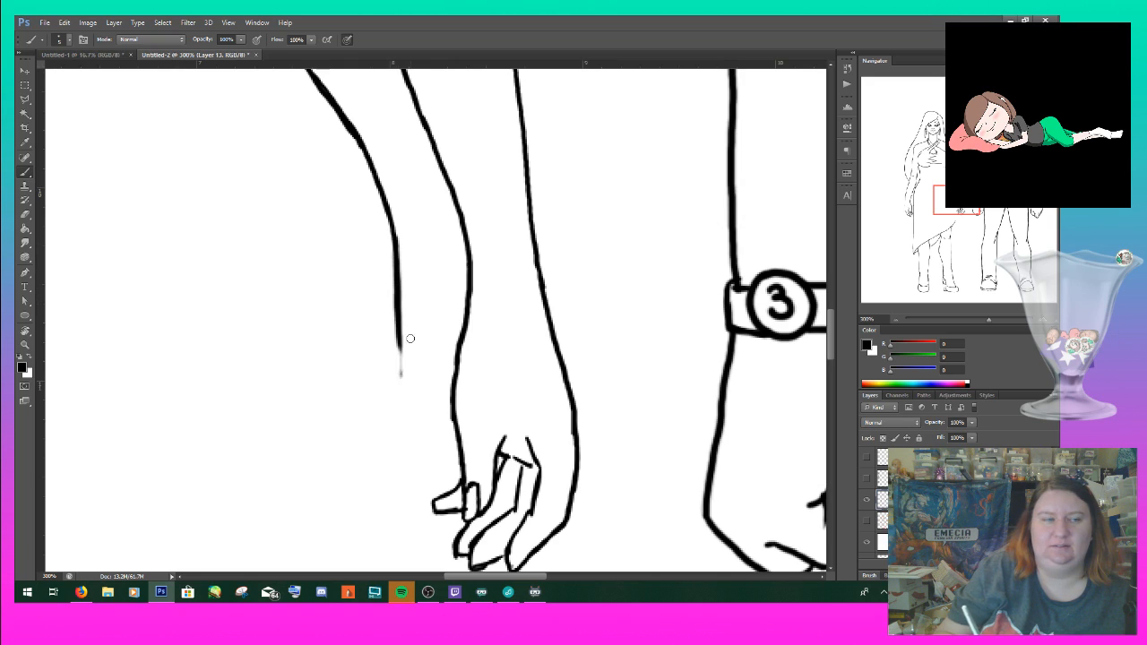
left_click_drag(397, 328, 401, 497)
left_click_drag(956, 200, 959, 210)
left_click_drag(395, 482, 386, 436)
mouse_move(373, 289)
left_mouse_down()
mouse_move(391, 466)
mouse_move(392, 434)
left_mouse_up()
left_click_drag(487, 277, 507, 285)
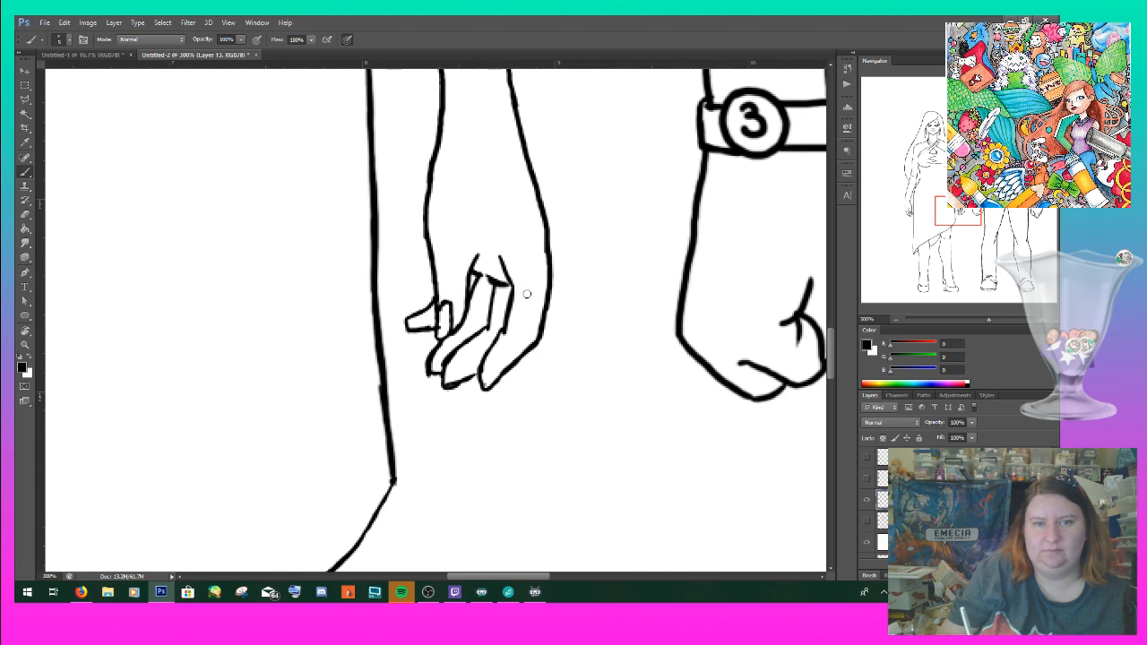
- Review the black line art of both figures at 50% zoom
left_click(898, 321)
left_click(897, 321)
left_click(898, 321)
left_click(898, 321)
left_click(901, 321)
key("ctrl+plus")
mouse_move(979, 243)
left_mouse_down()
mouse_move(980, 265)
mouse_move(995, 237)
left_mouse_up()
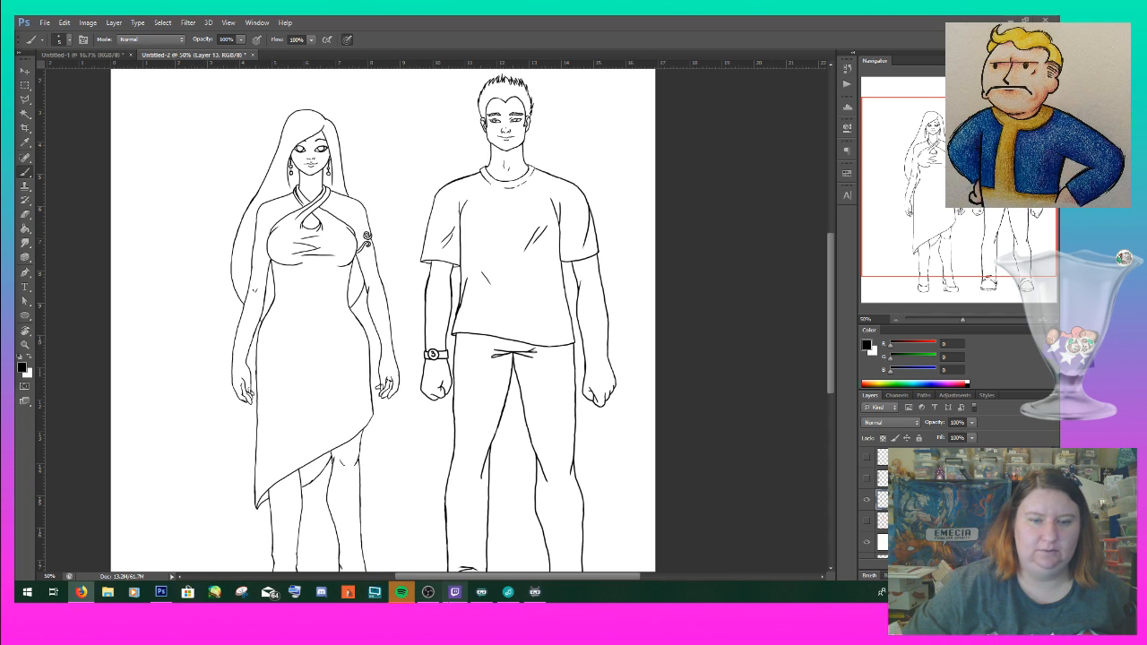
- Switch to Twitch, look through the followed channels list, and minimize the window to return to the drawing
left_click(454, 592)
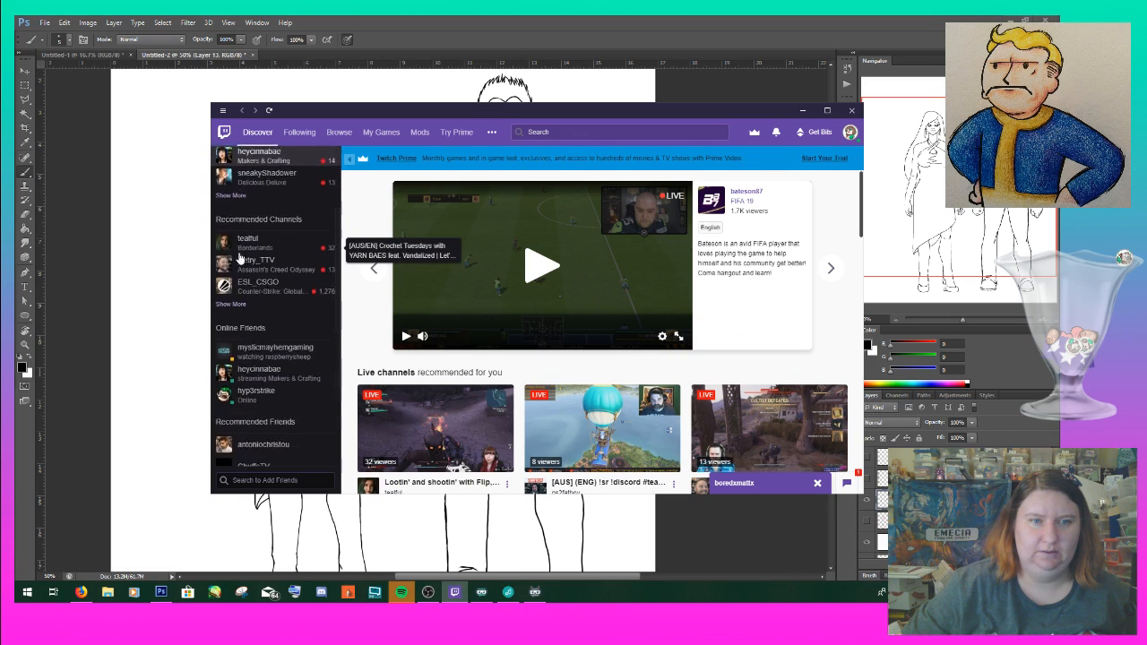
left_click(240, 294)
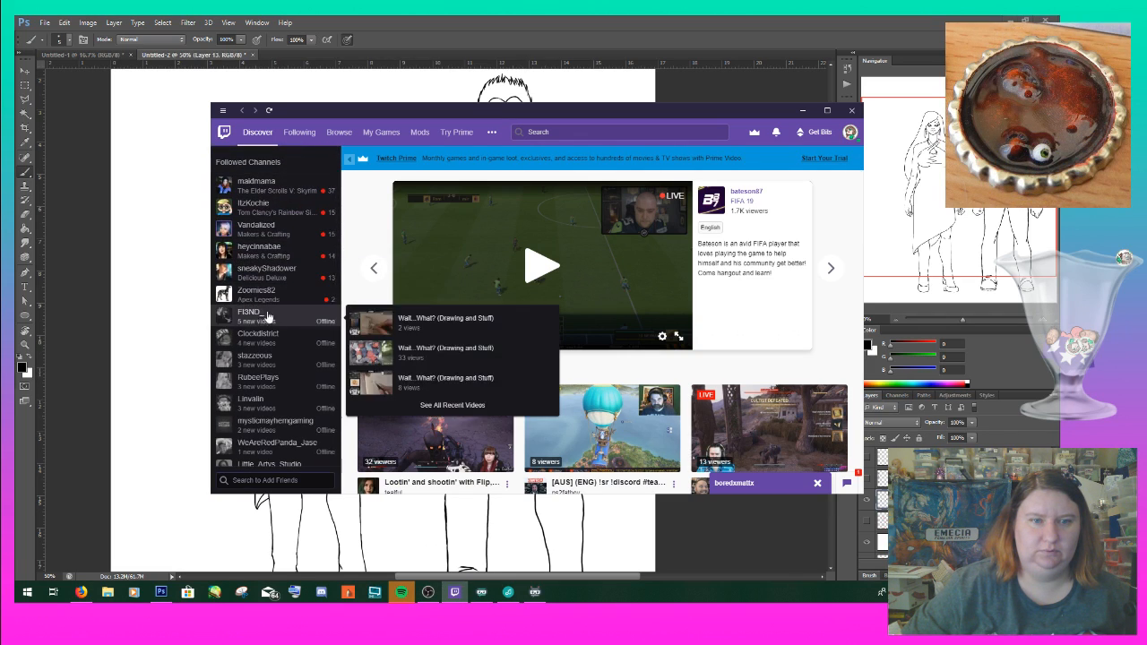
scroll(273, 376, "down", 5)
scroll(276, 393, "up", 10)
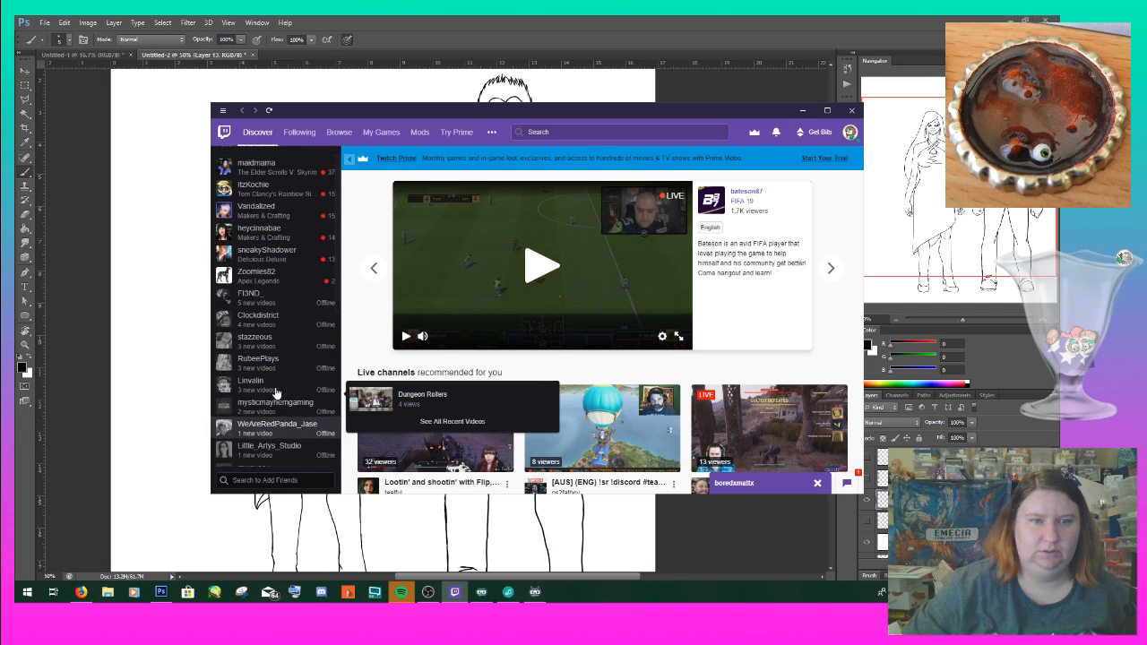
left_click(802, 111)
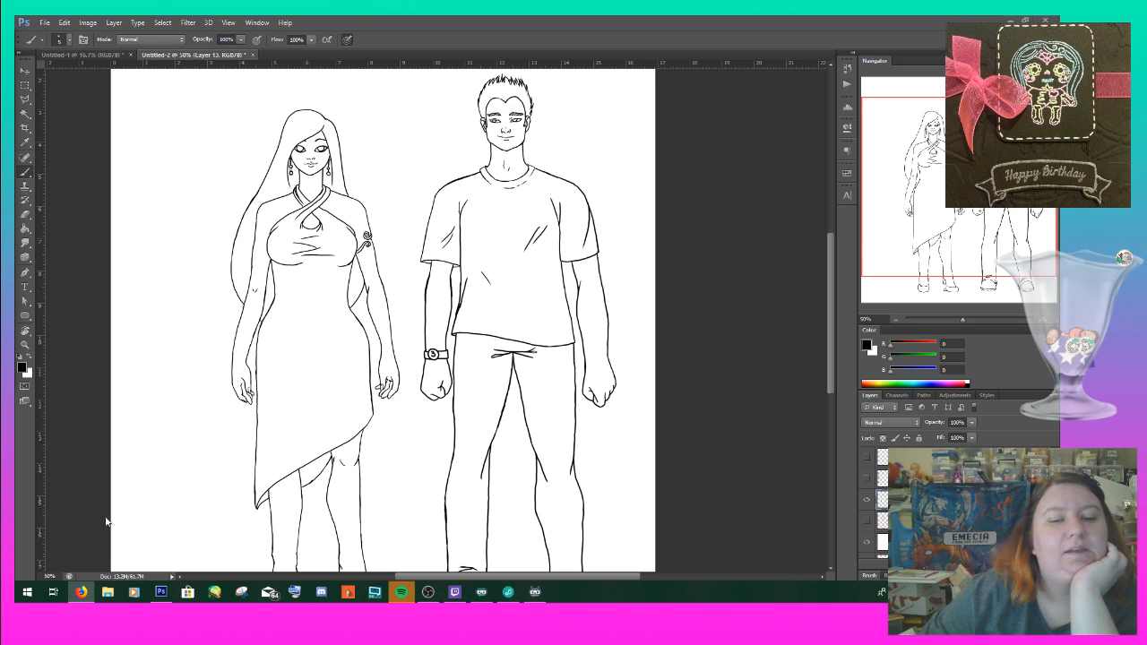
- Switch to Twitch, search for "fiamma", open the Fiamma29 channel, and place its window over the drawing
left_click(465, 597)
left_click(572, 133)
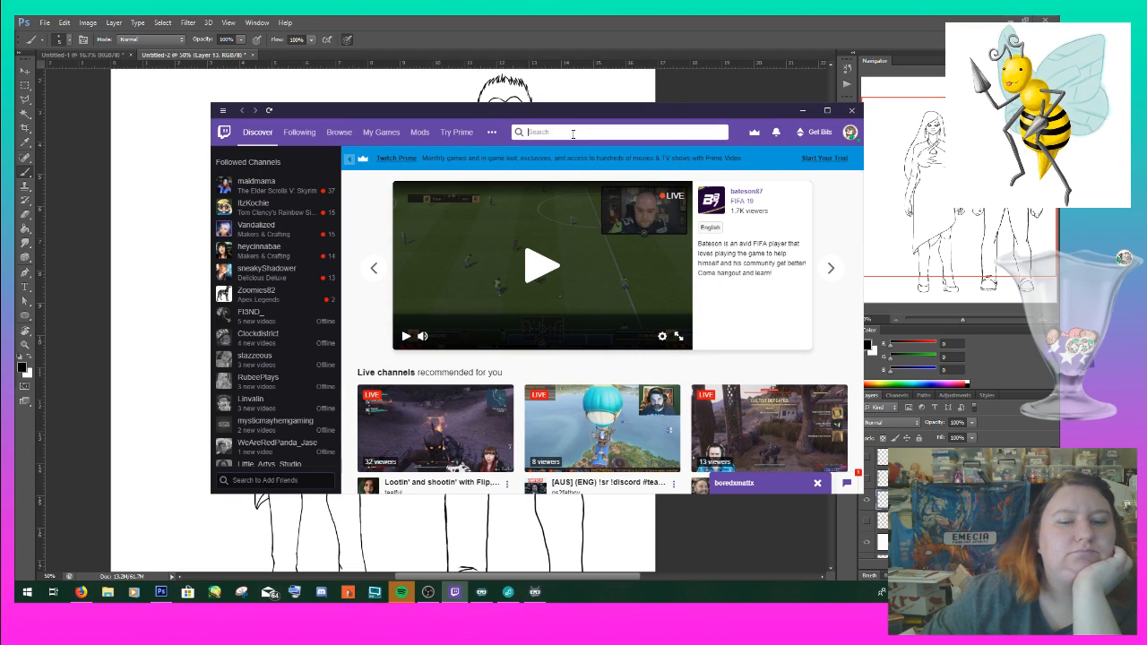
type("fiamma")
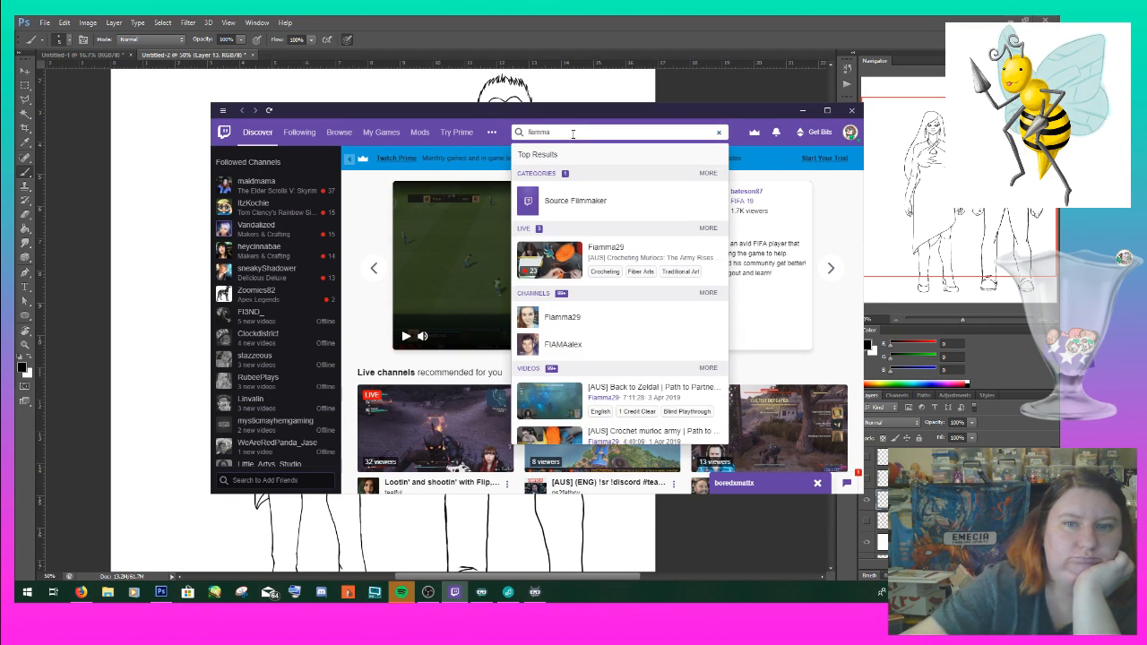
left_click(562, 317)
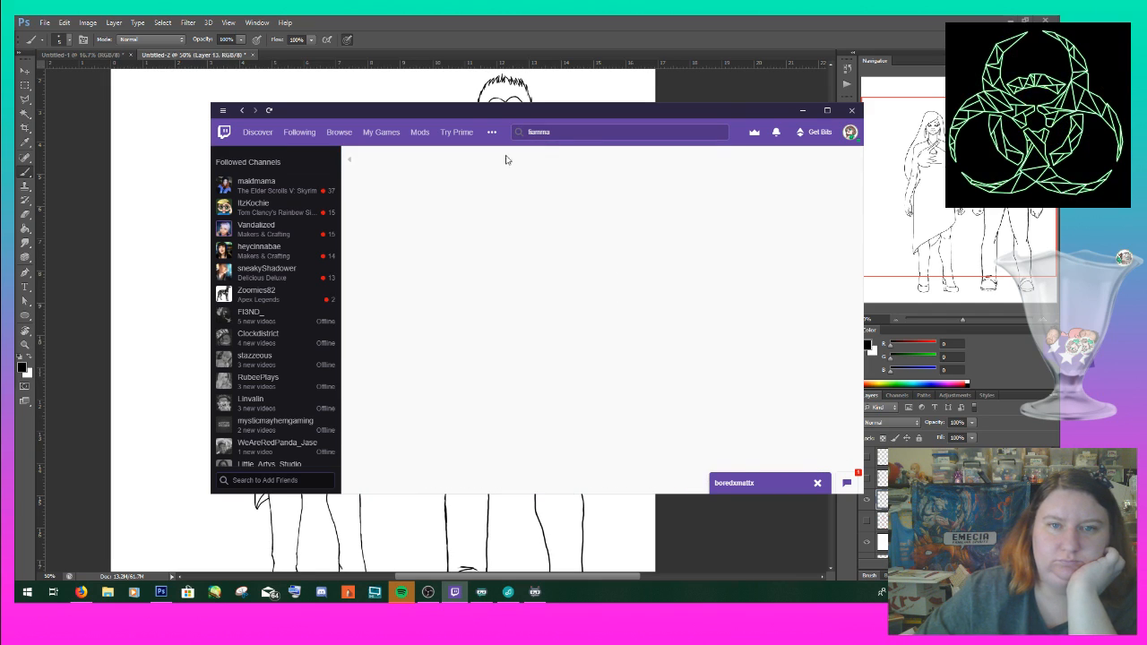
left_click_drag(478, 110, 14, 205)
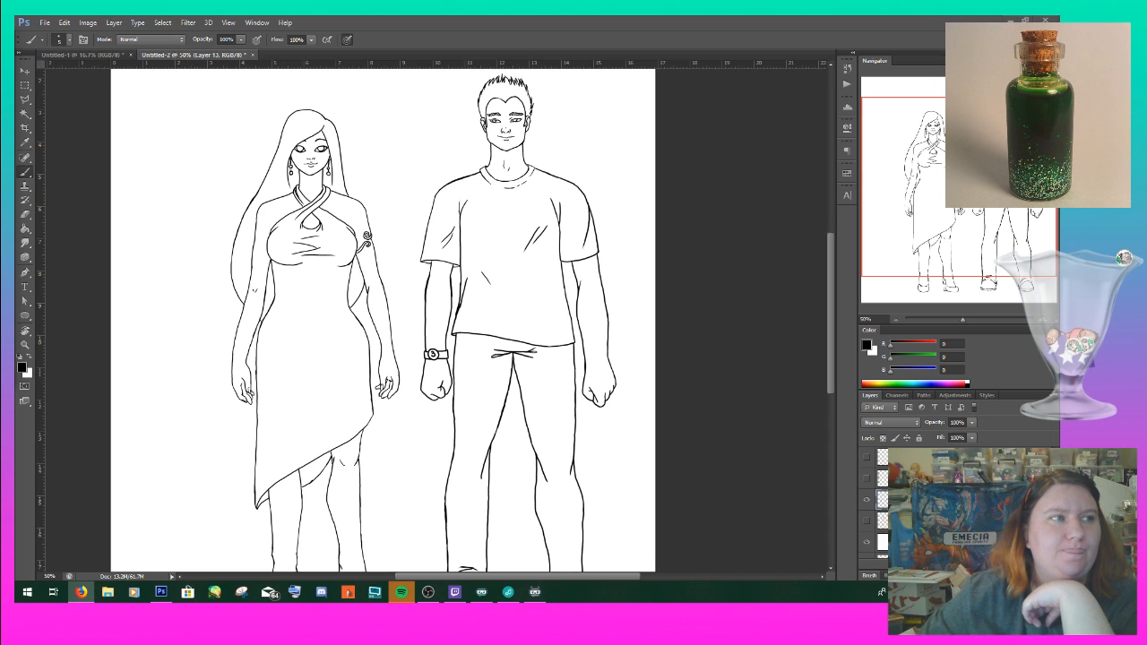
left_click_drag(14, 198, 484, 110)
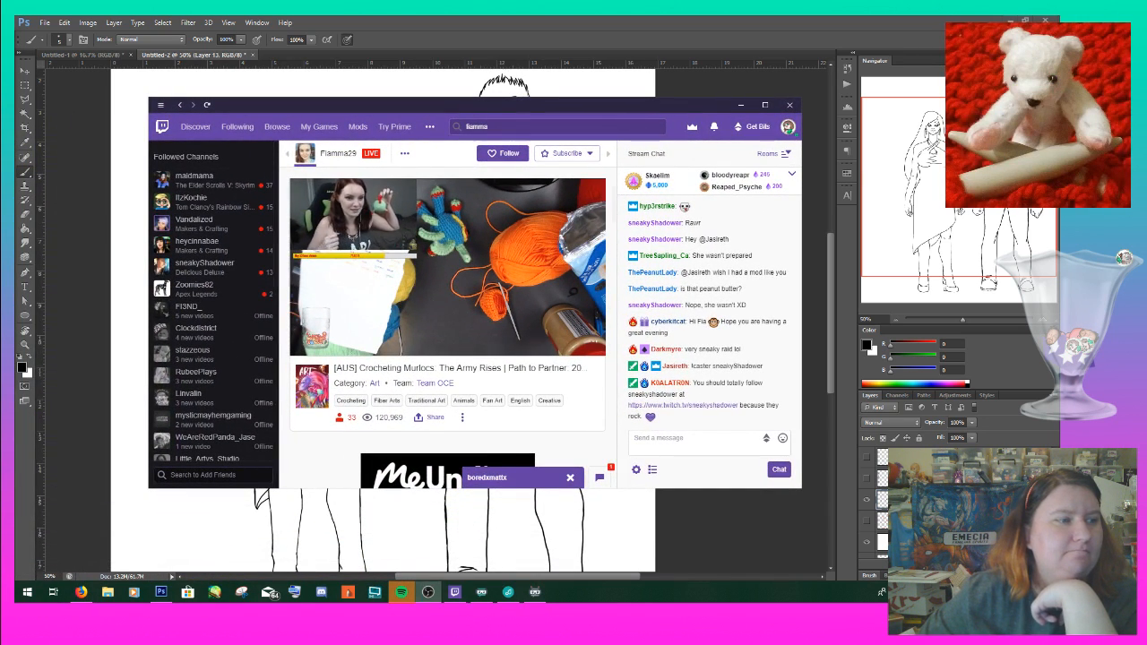